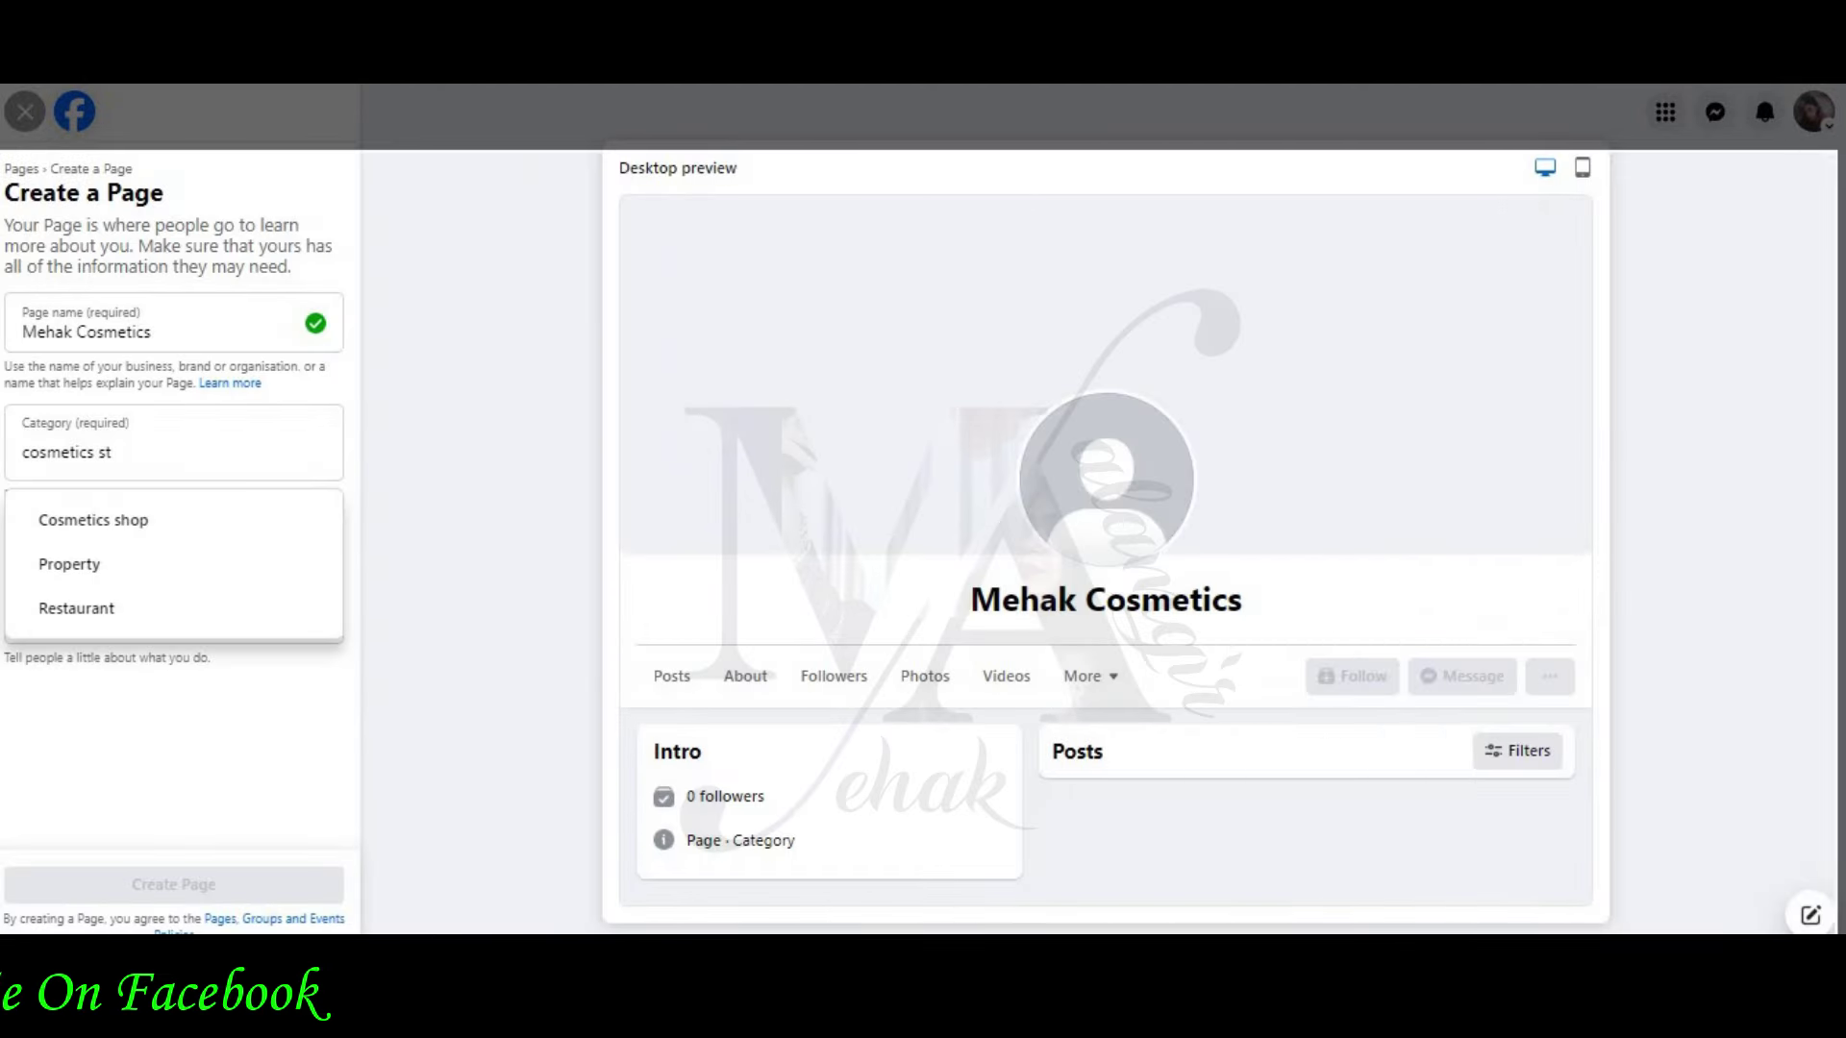
Step: Capture the page-creation form and paste the screenshot below "Create a Facebook page." in the Word document
key(Print)
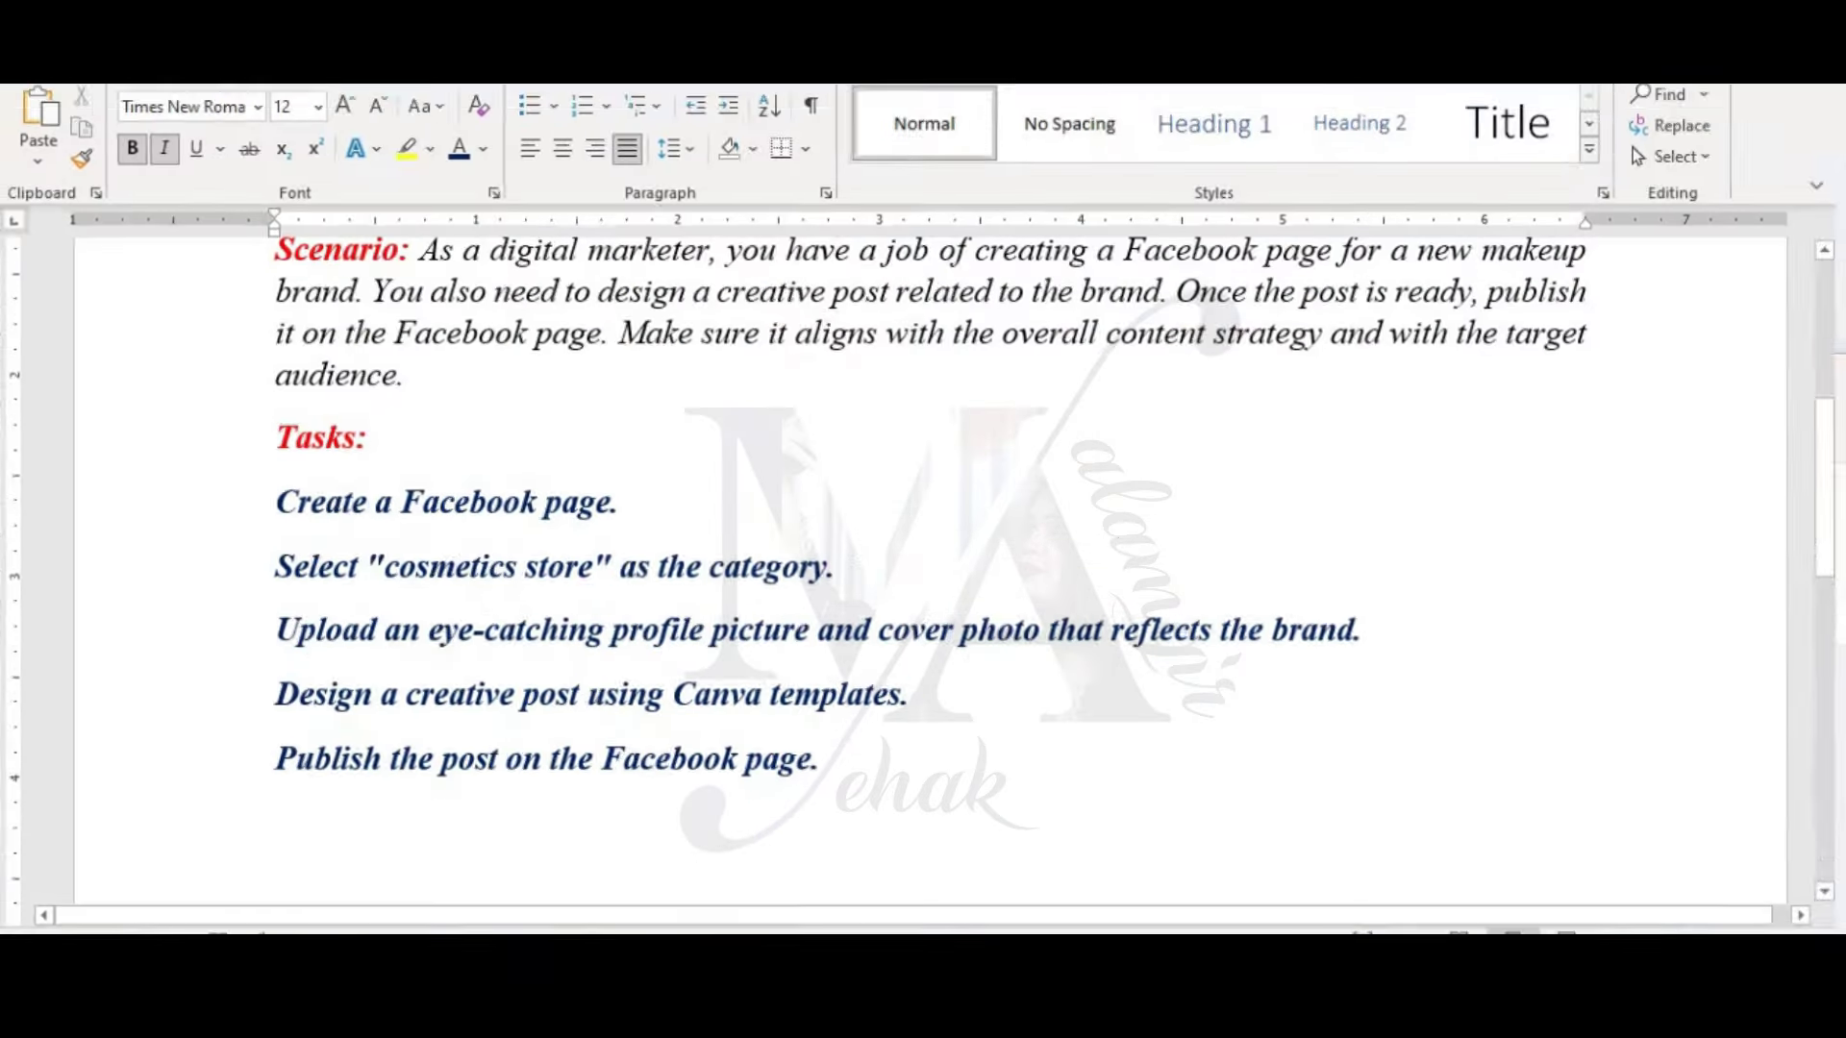
key(Return)
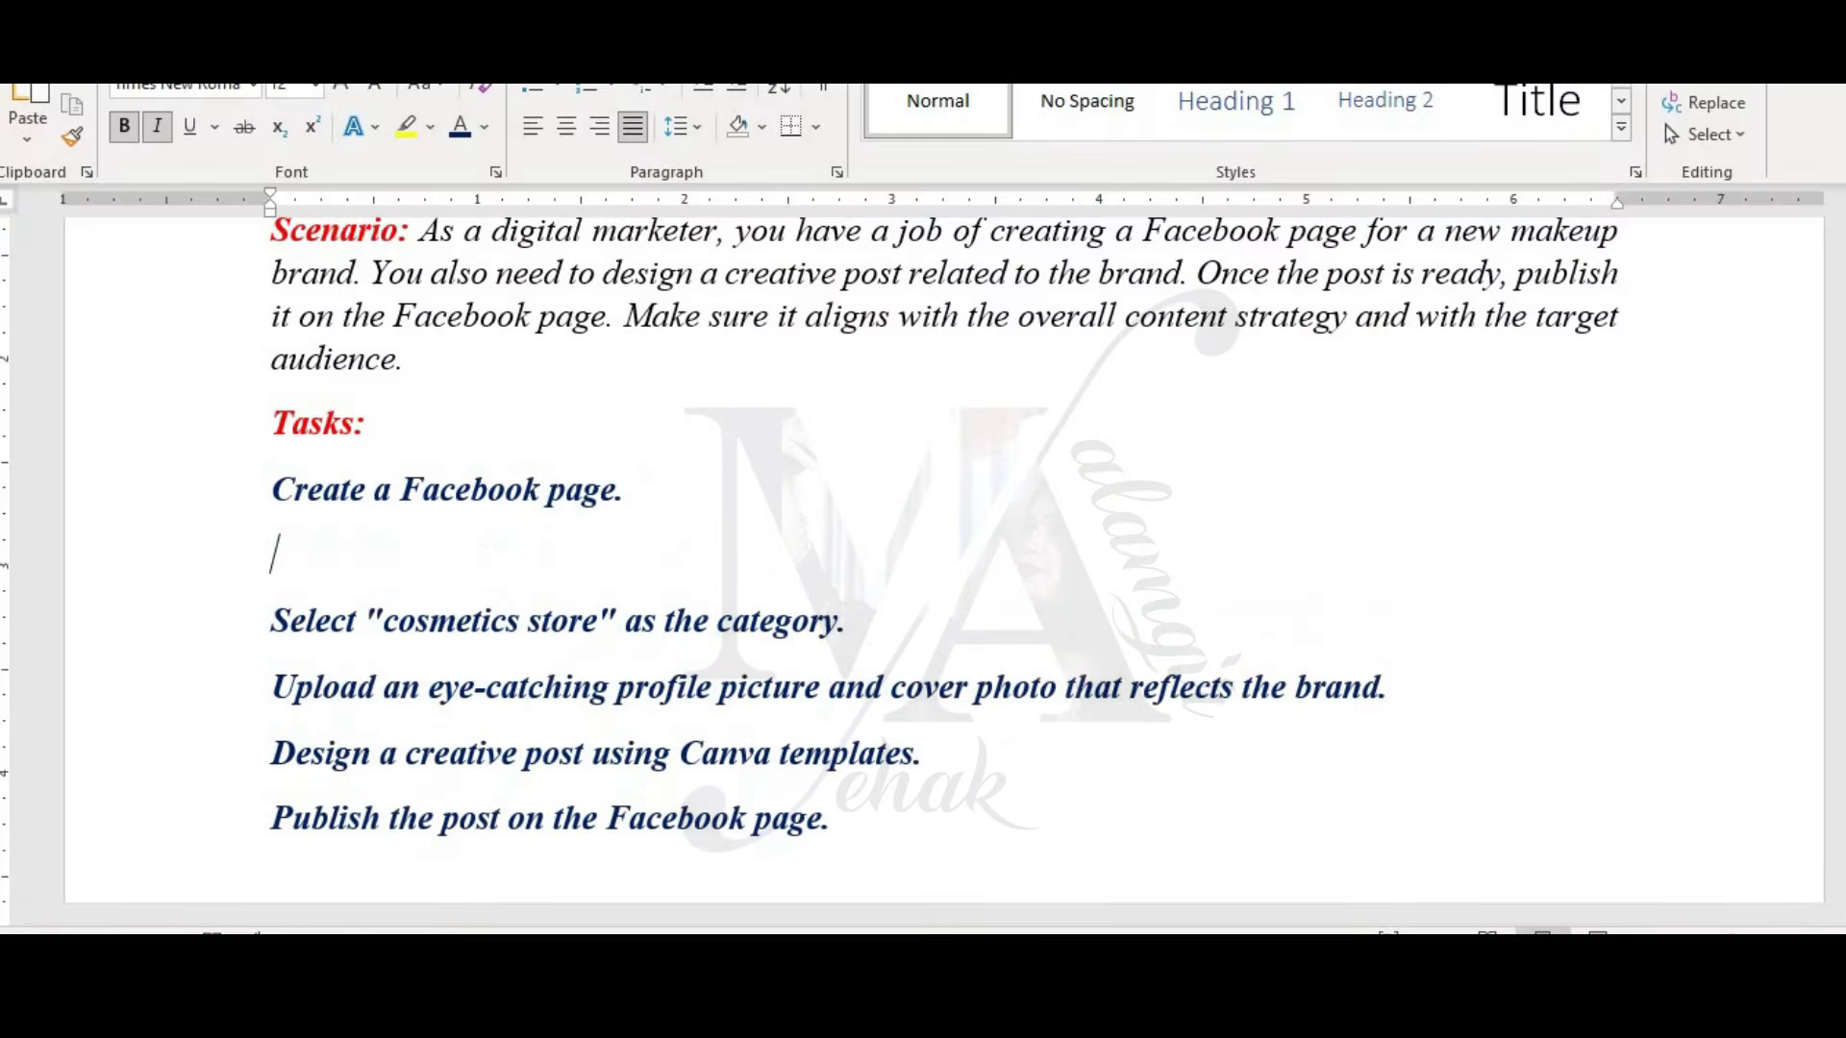
key(ctrl+v)
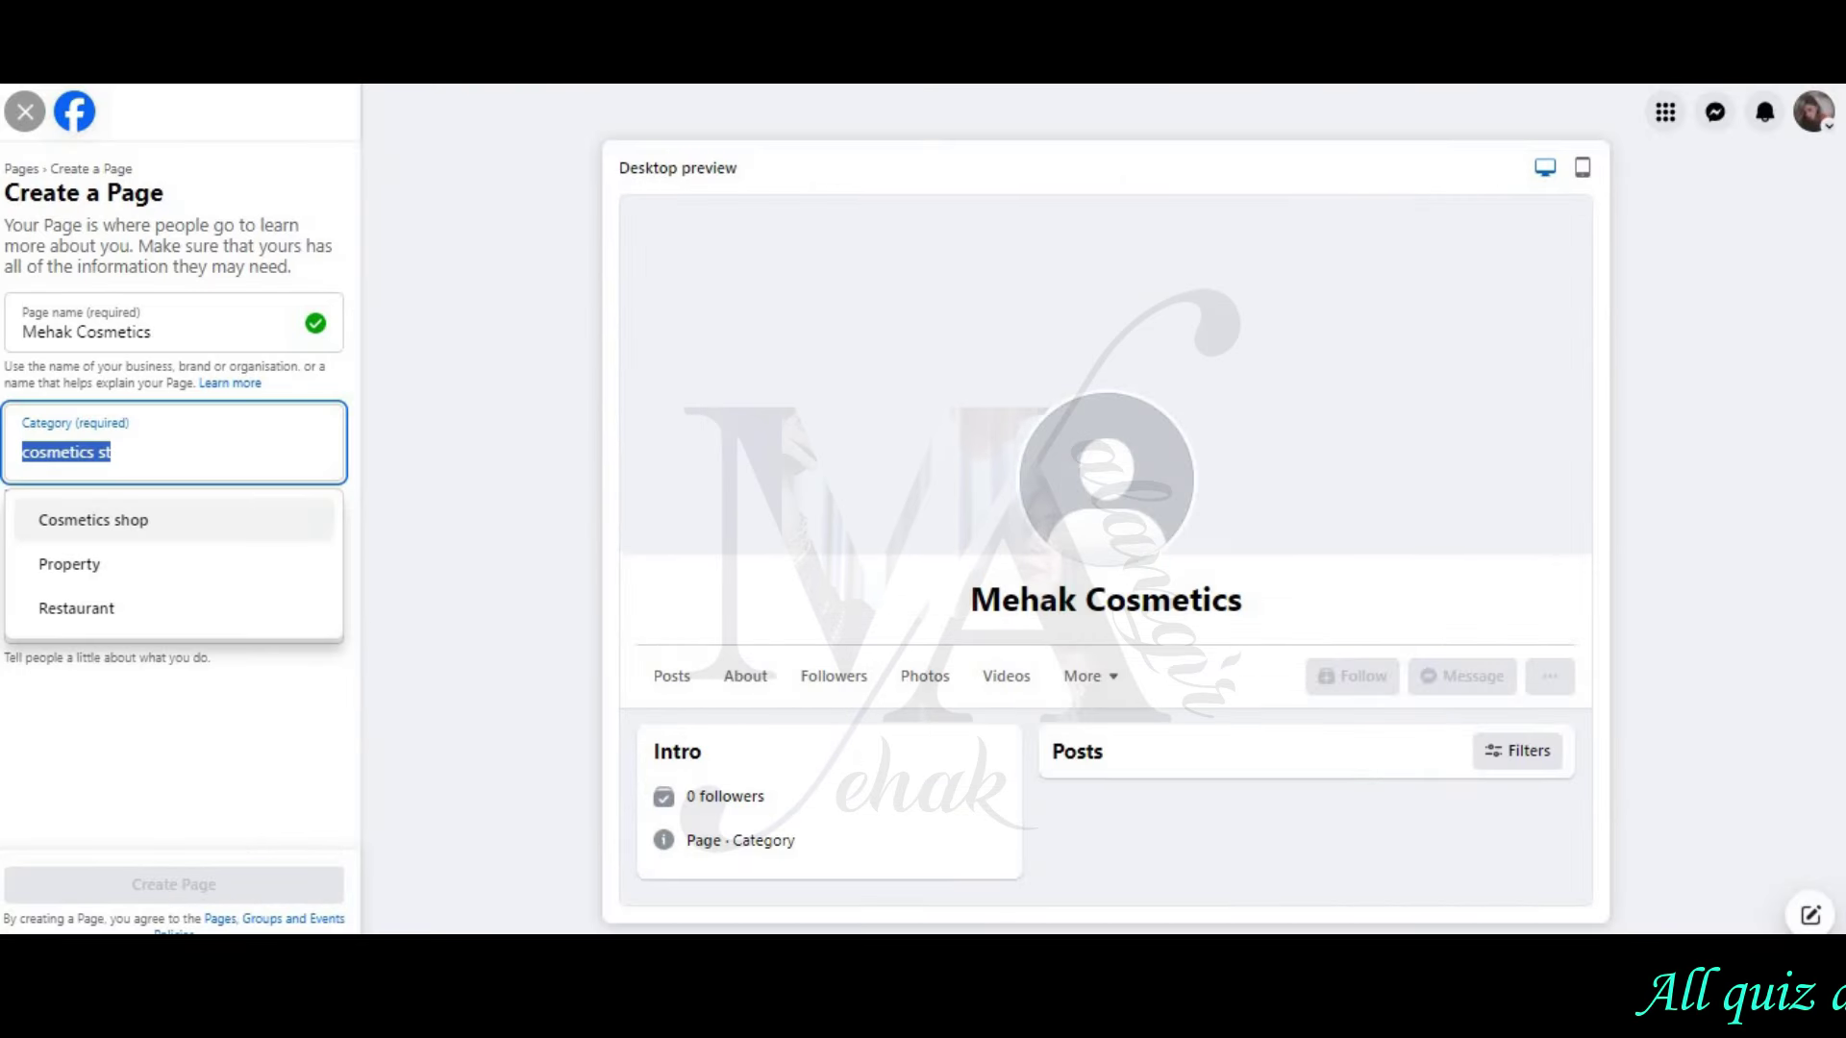
Step: In the Facebook form, choose Cosmetics shop as the category and enter the bio "we are leading makeup store in your city."
click(86, 520)
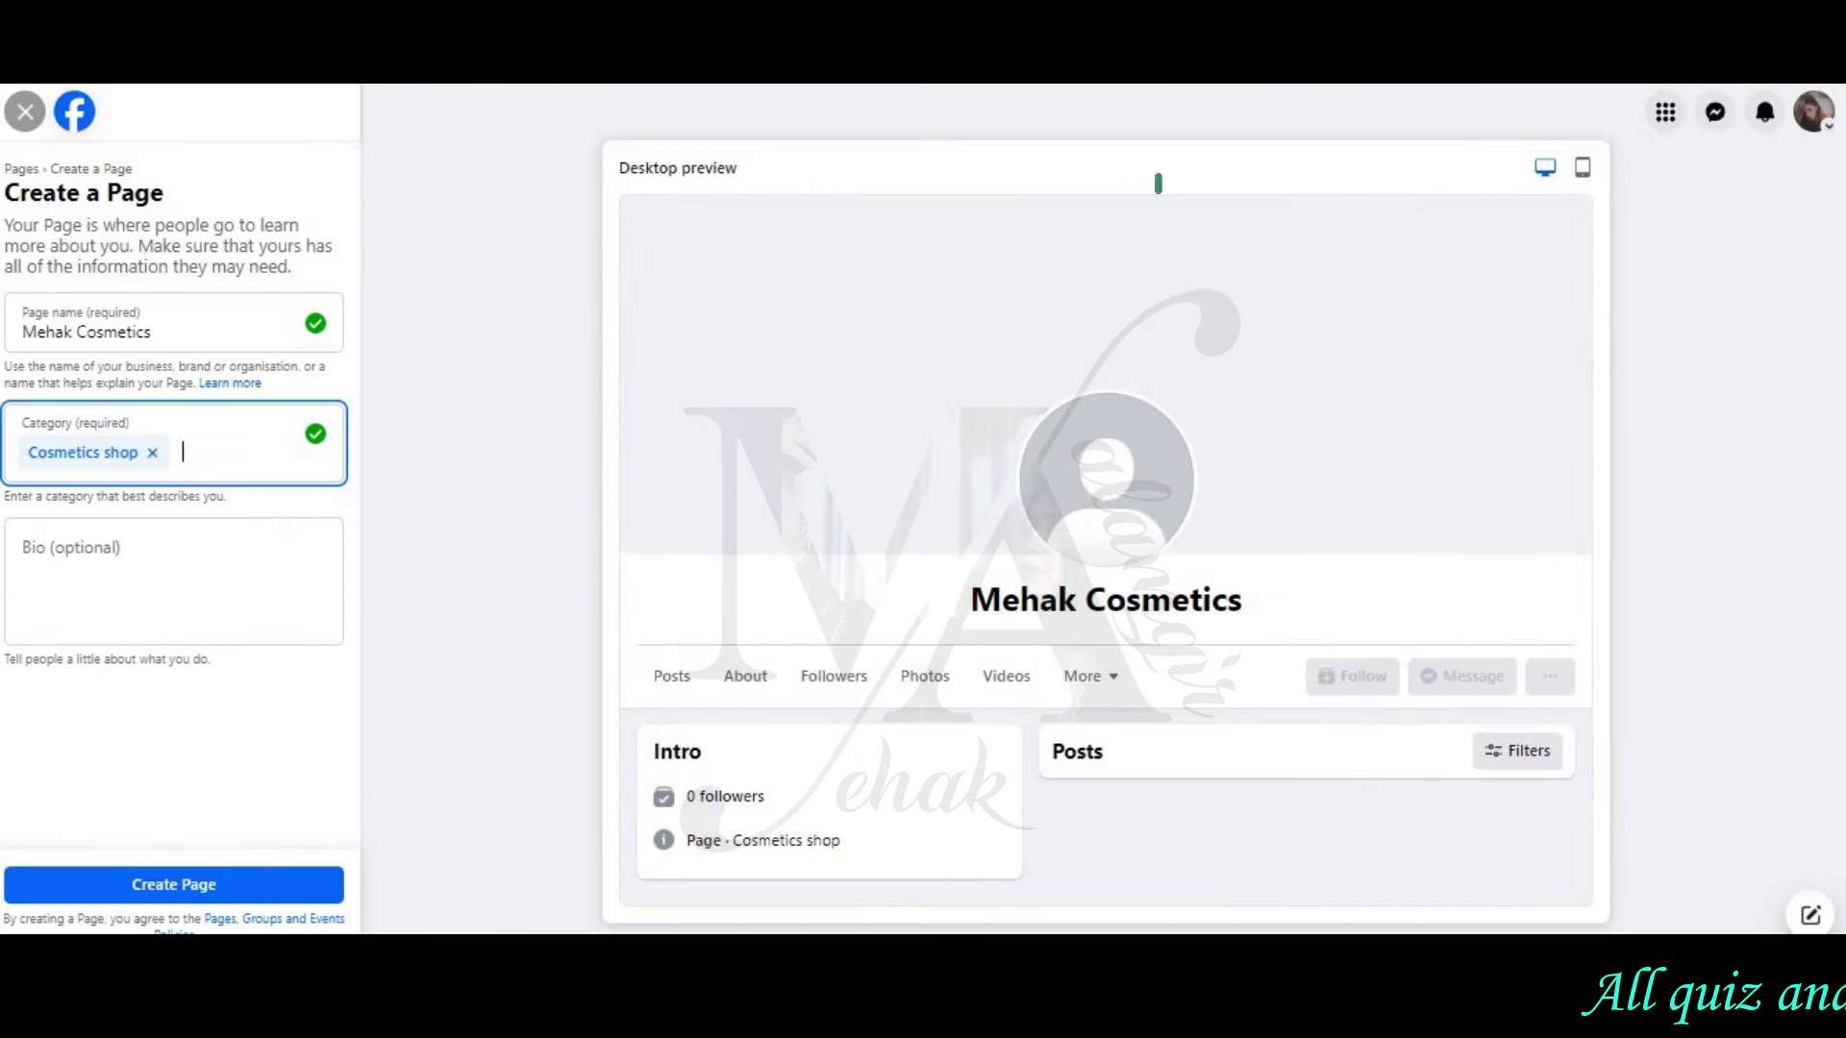
click(173, 577)
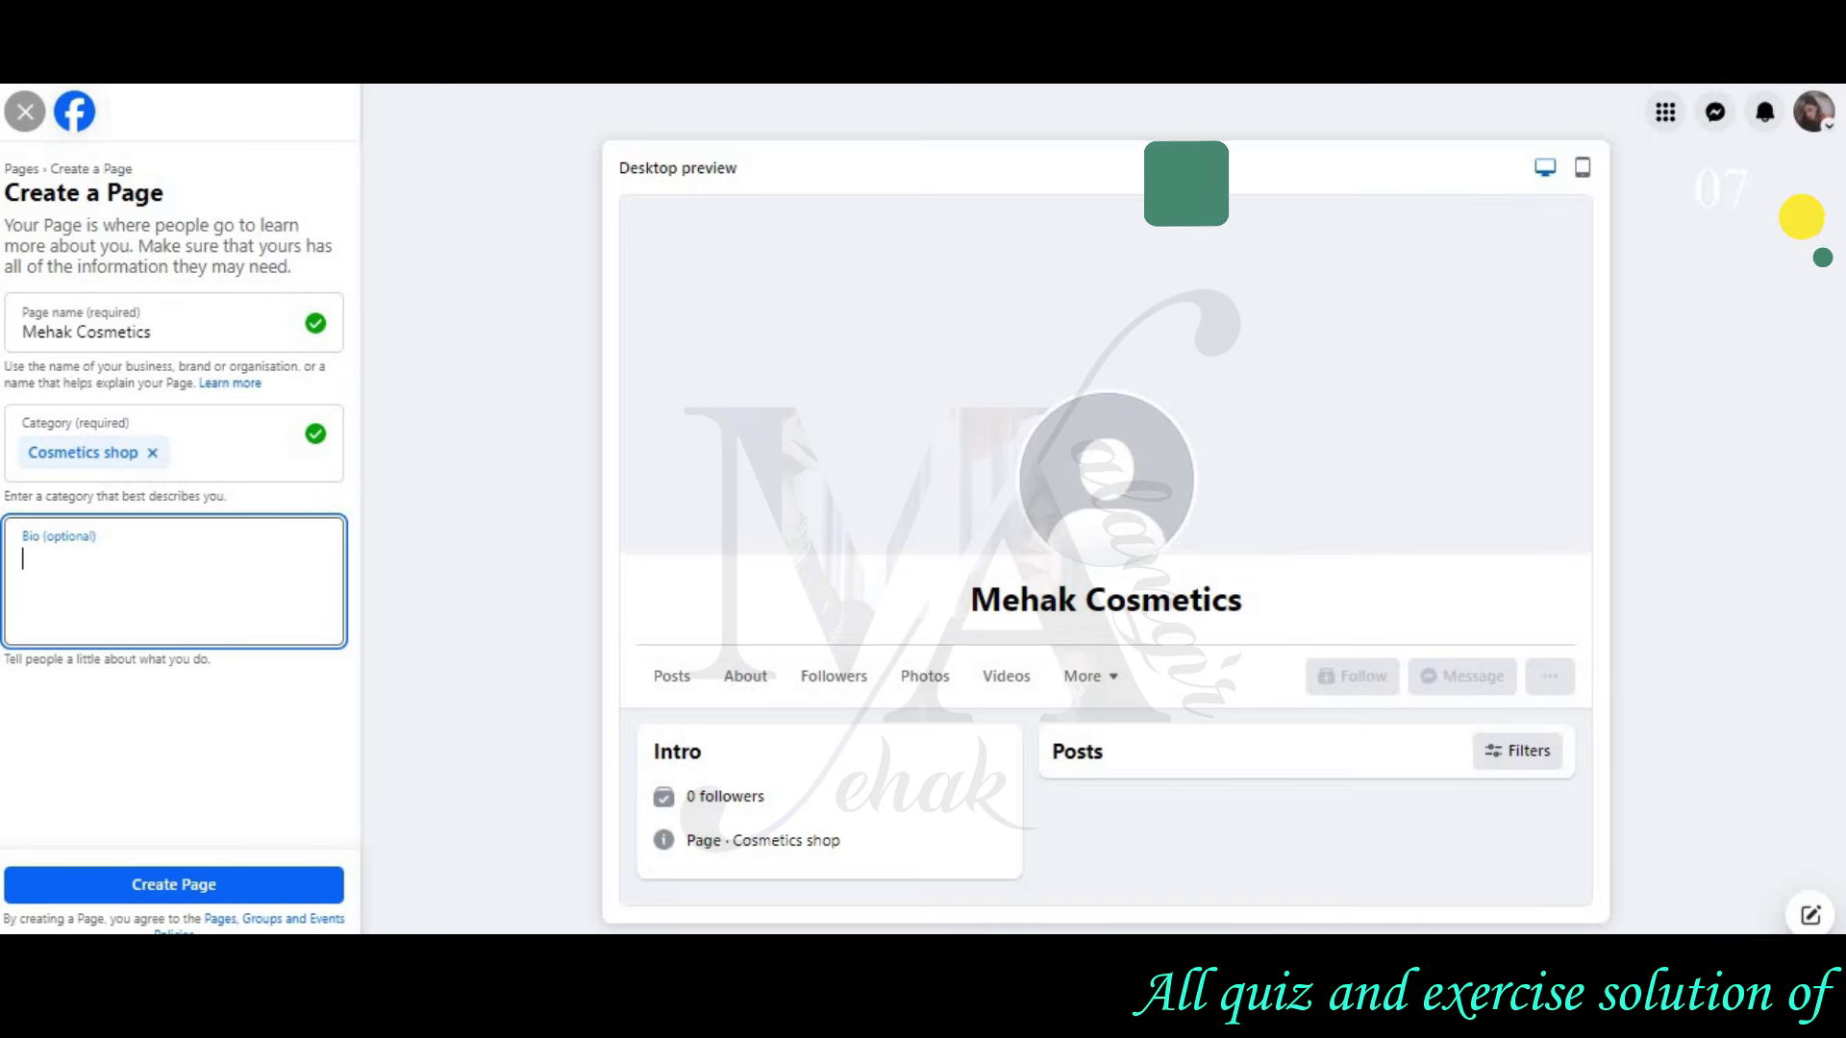
text(we are)
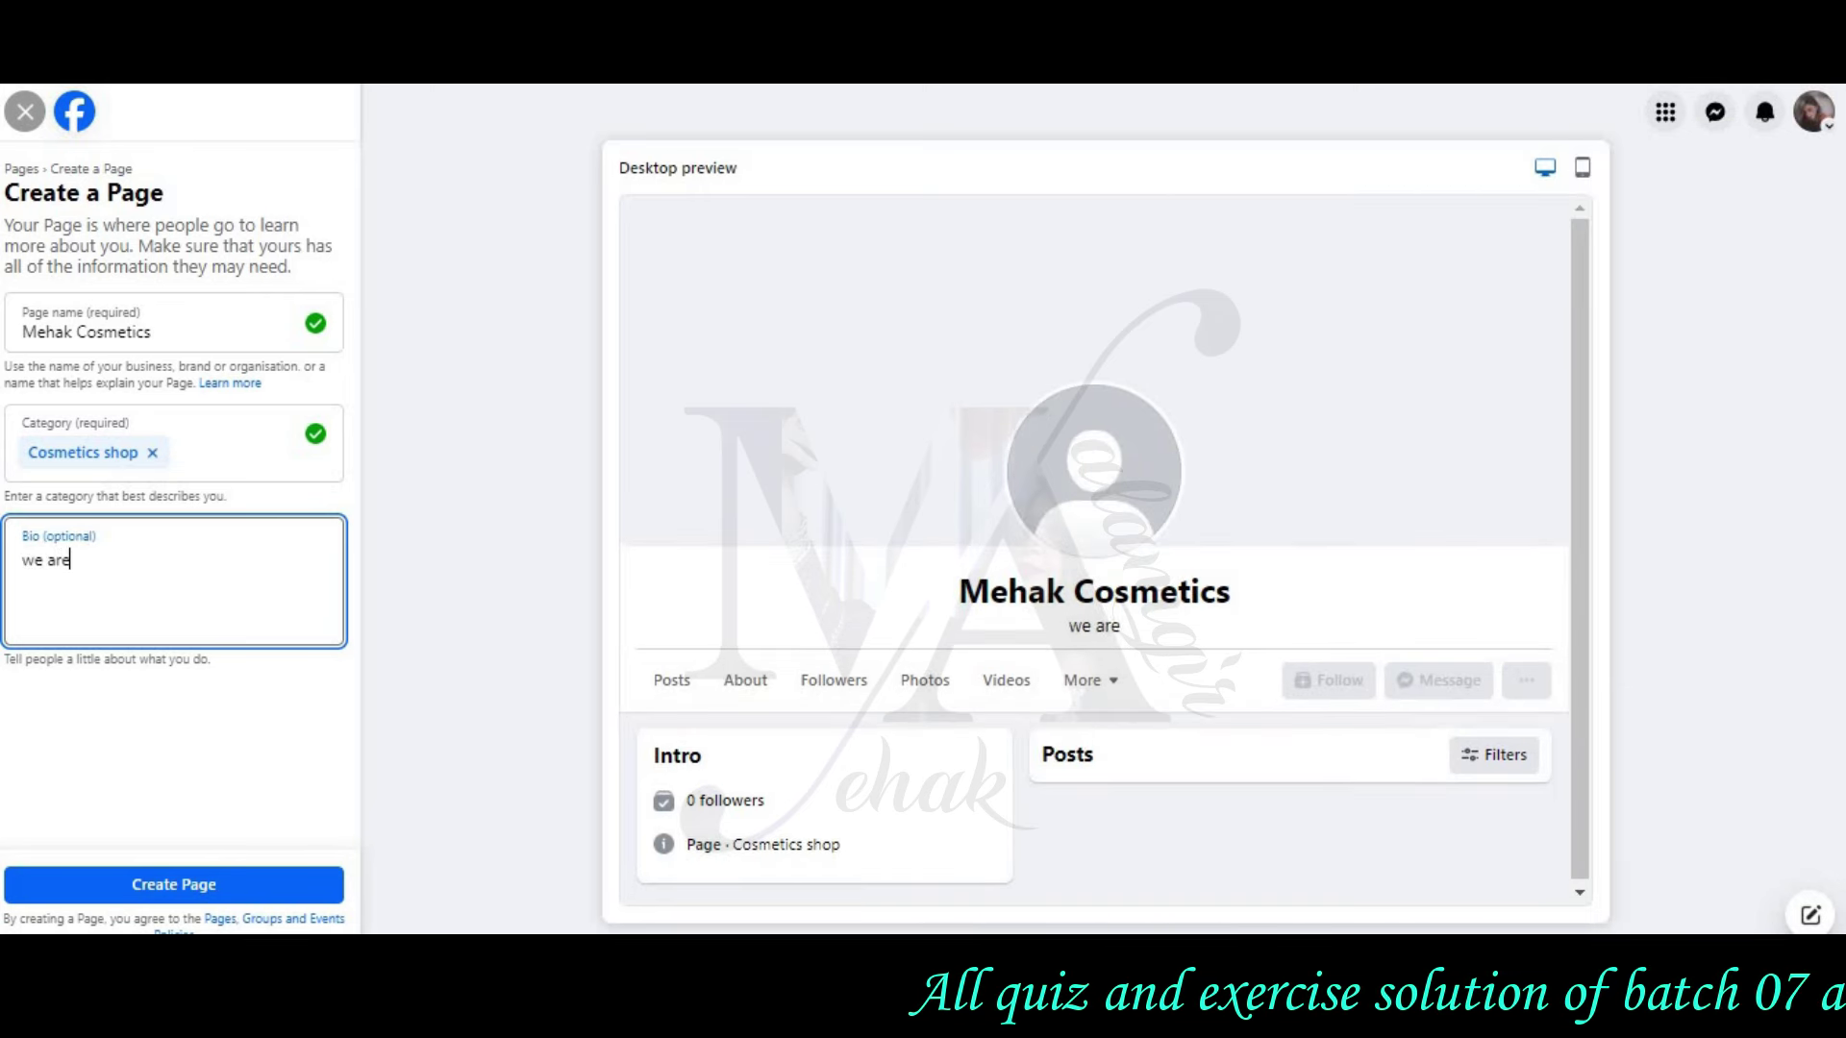
text( lead)
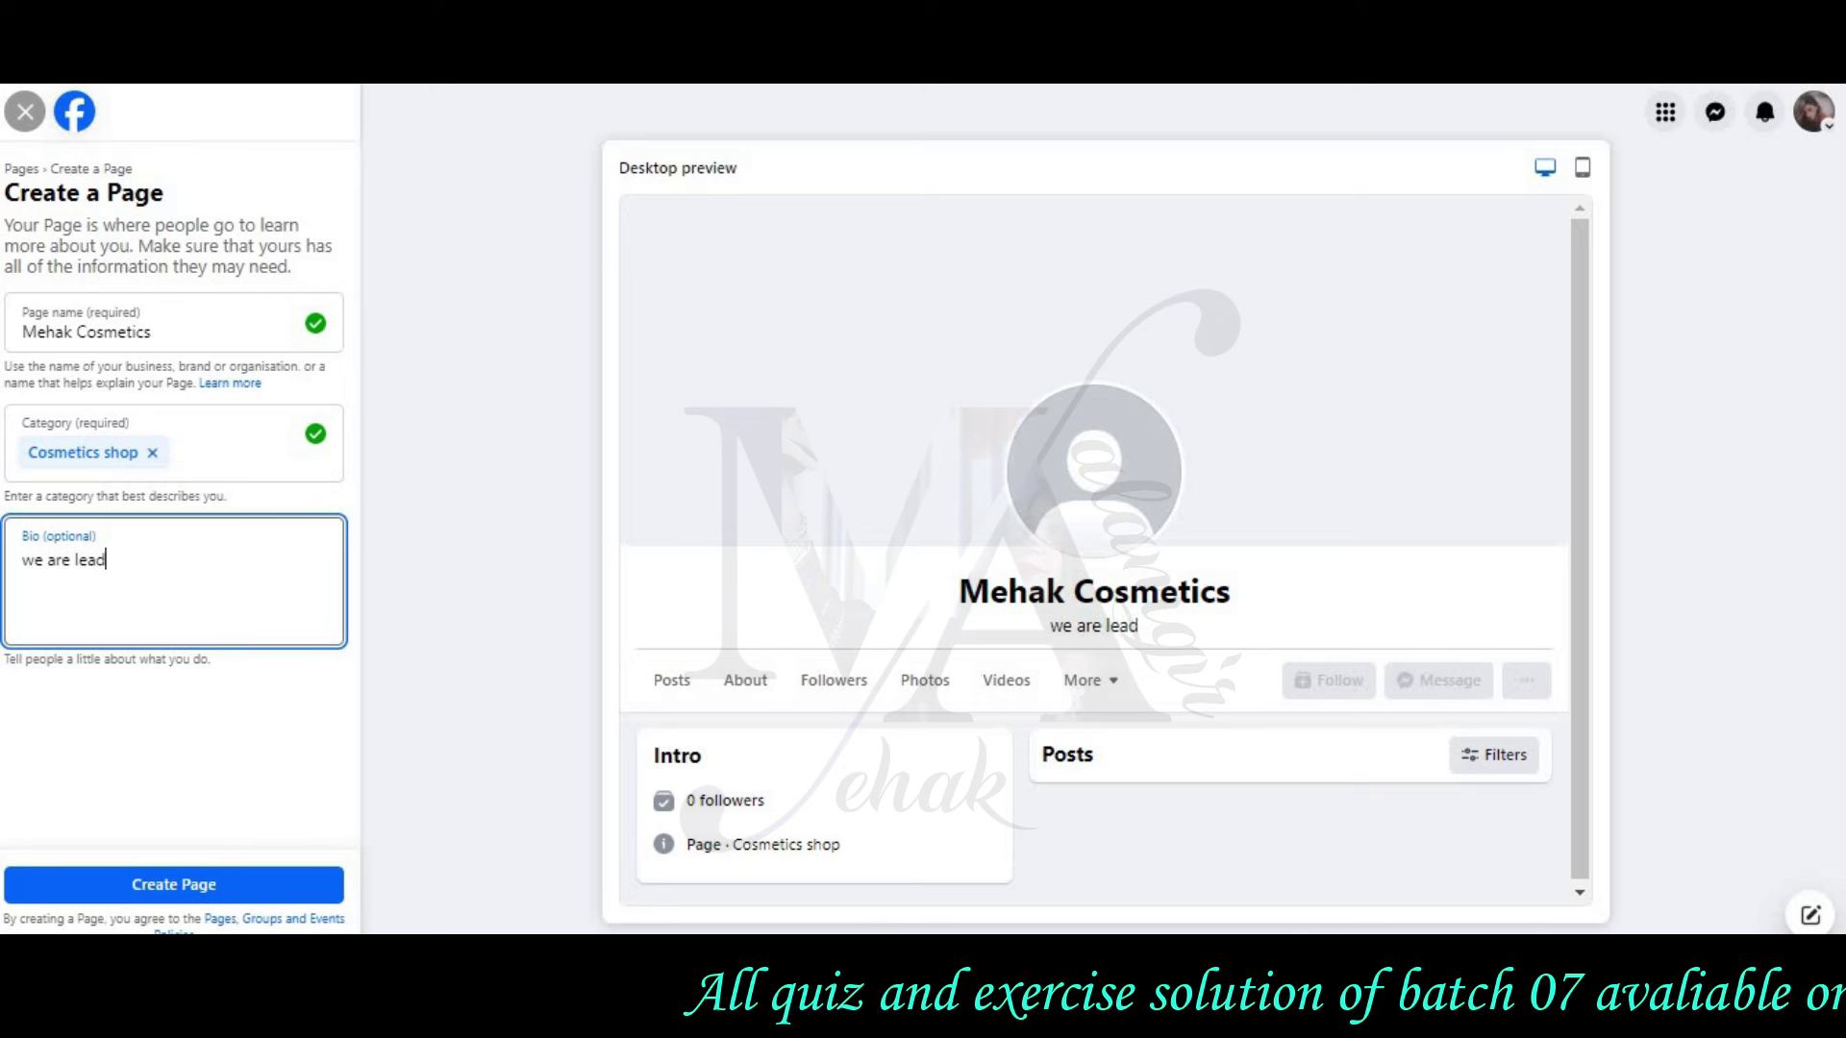
text(ing mak)
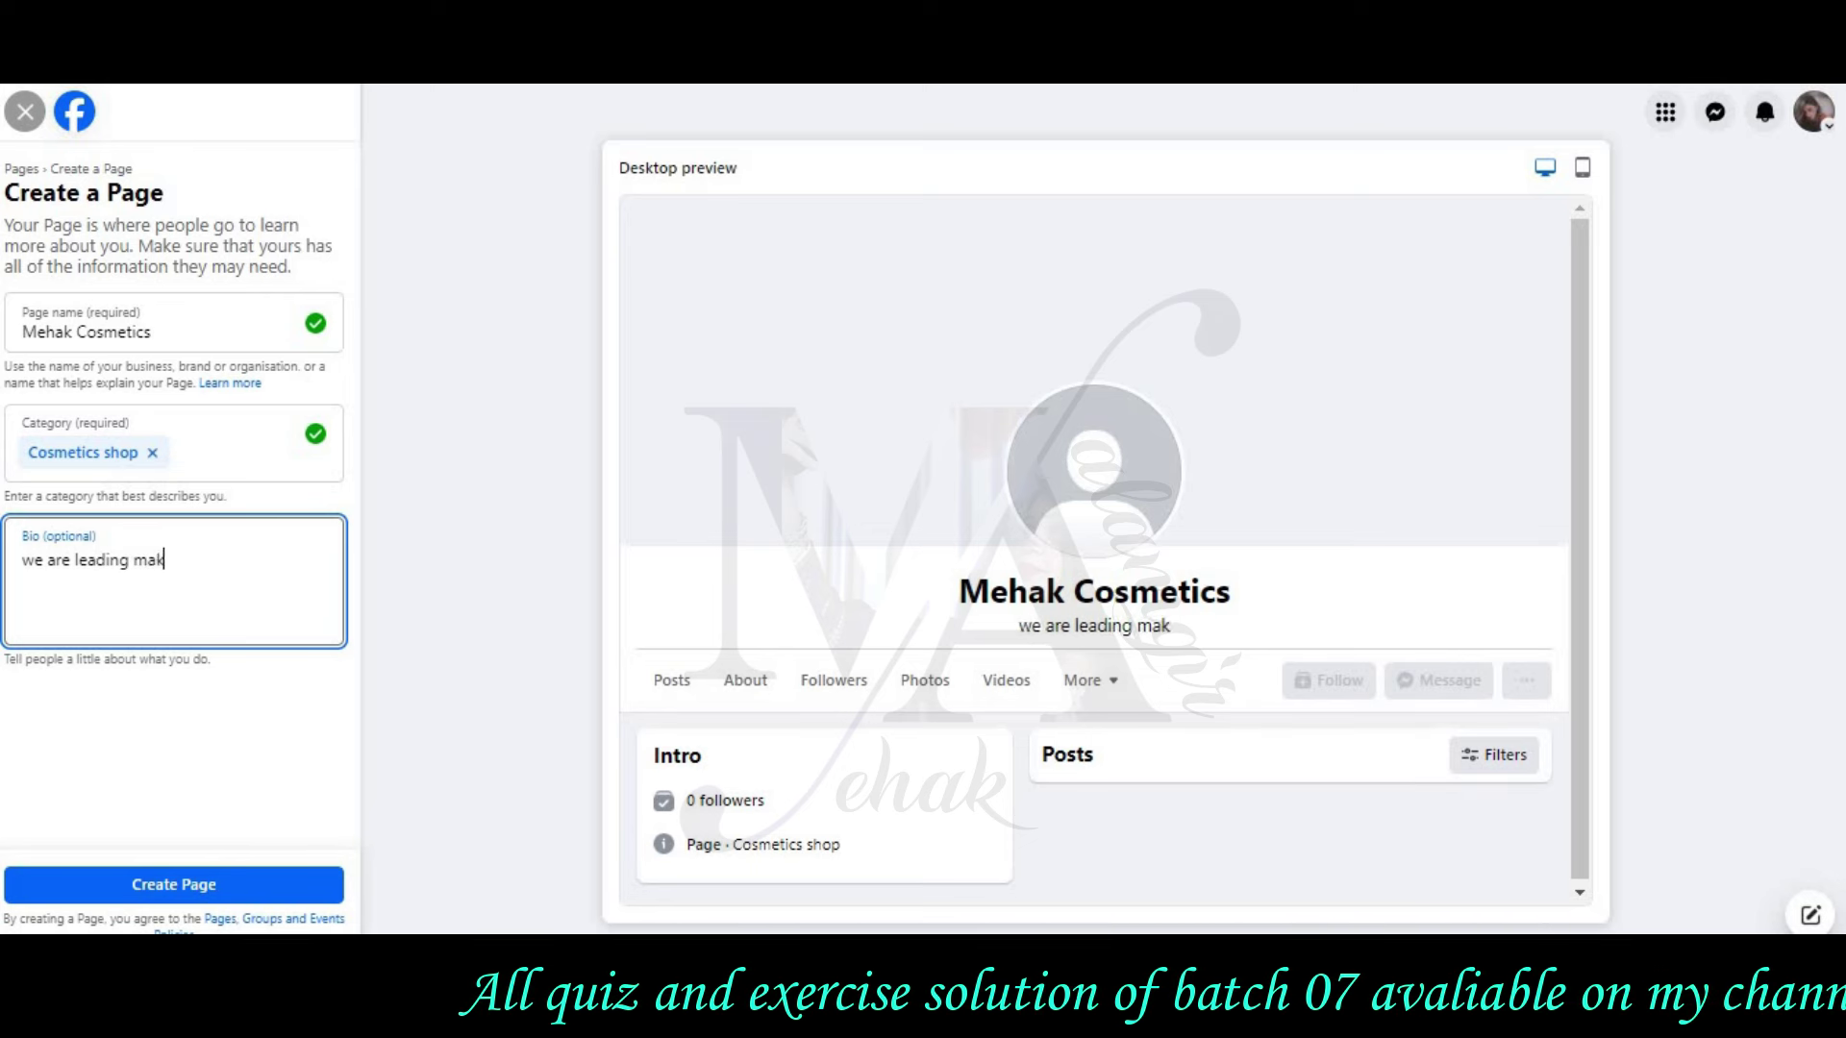
text(eup st)
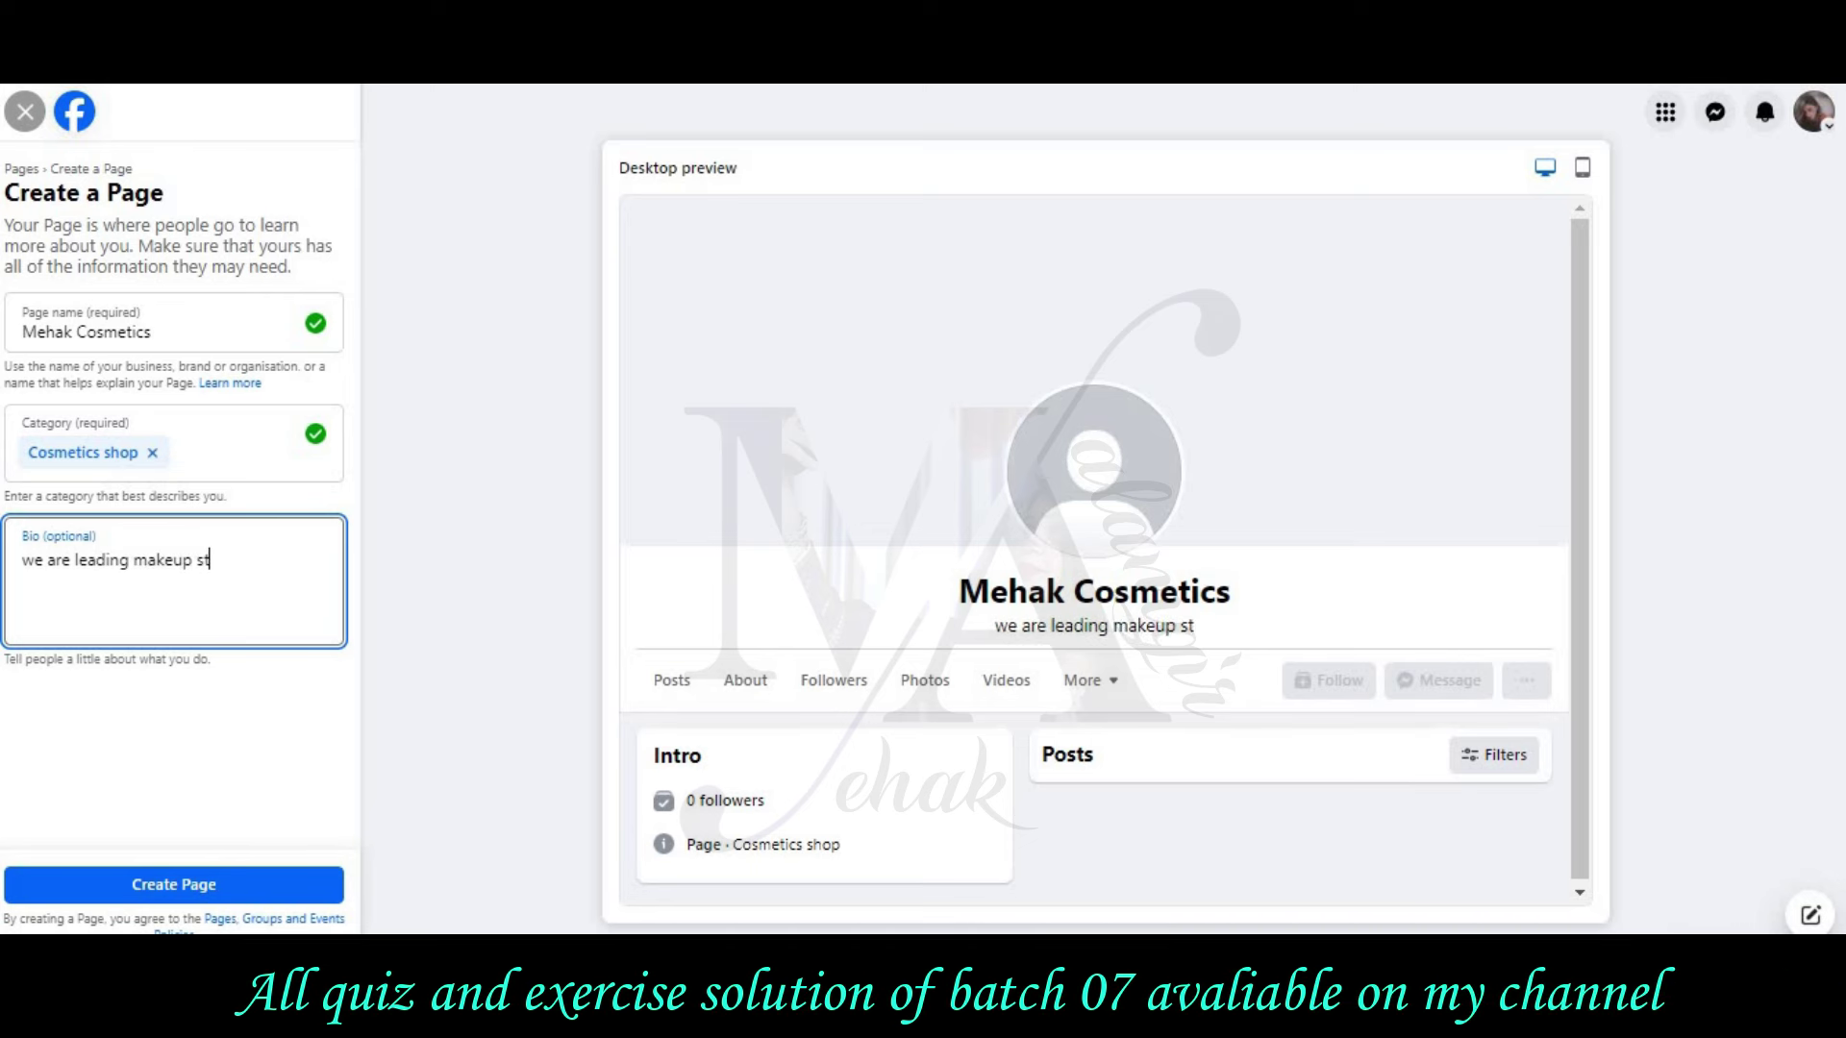
text(ore in y)
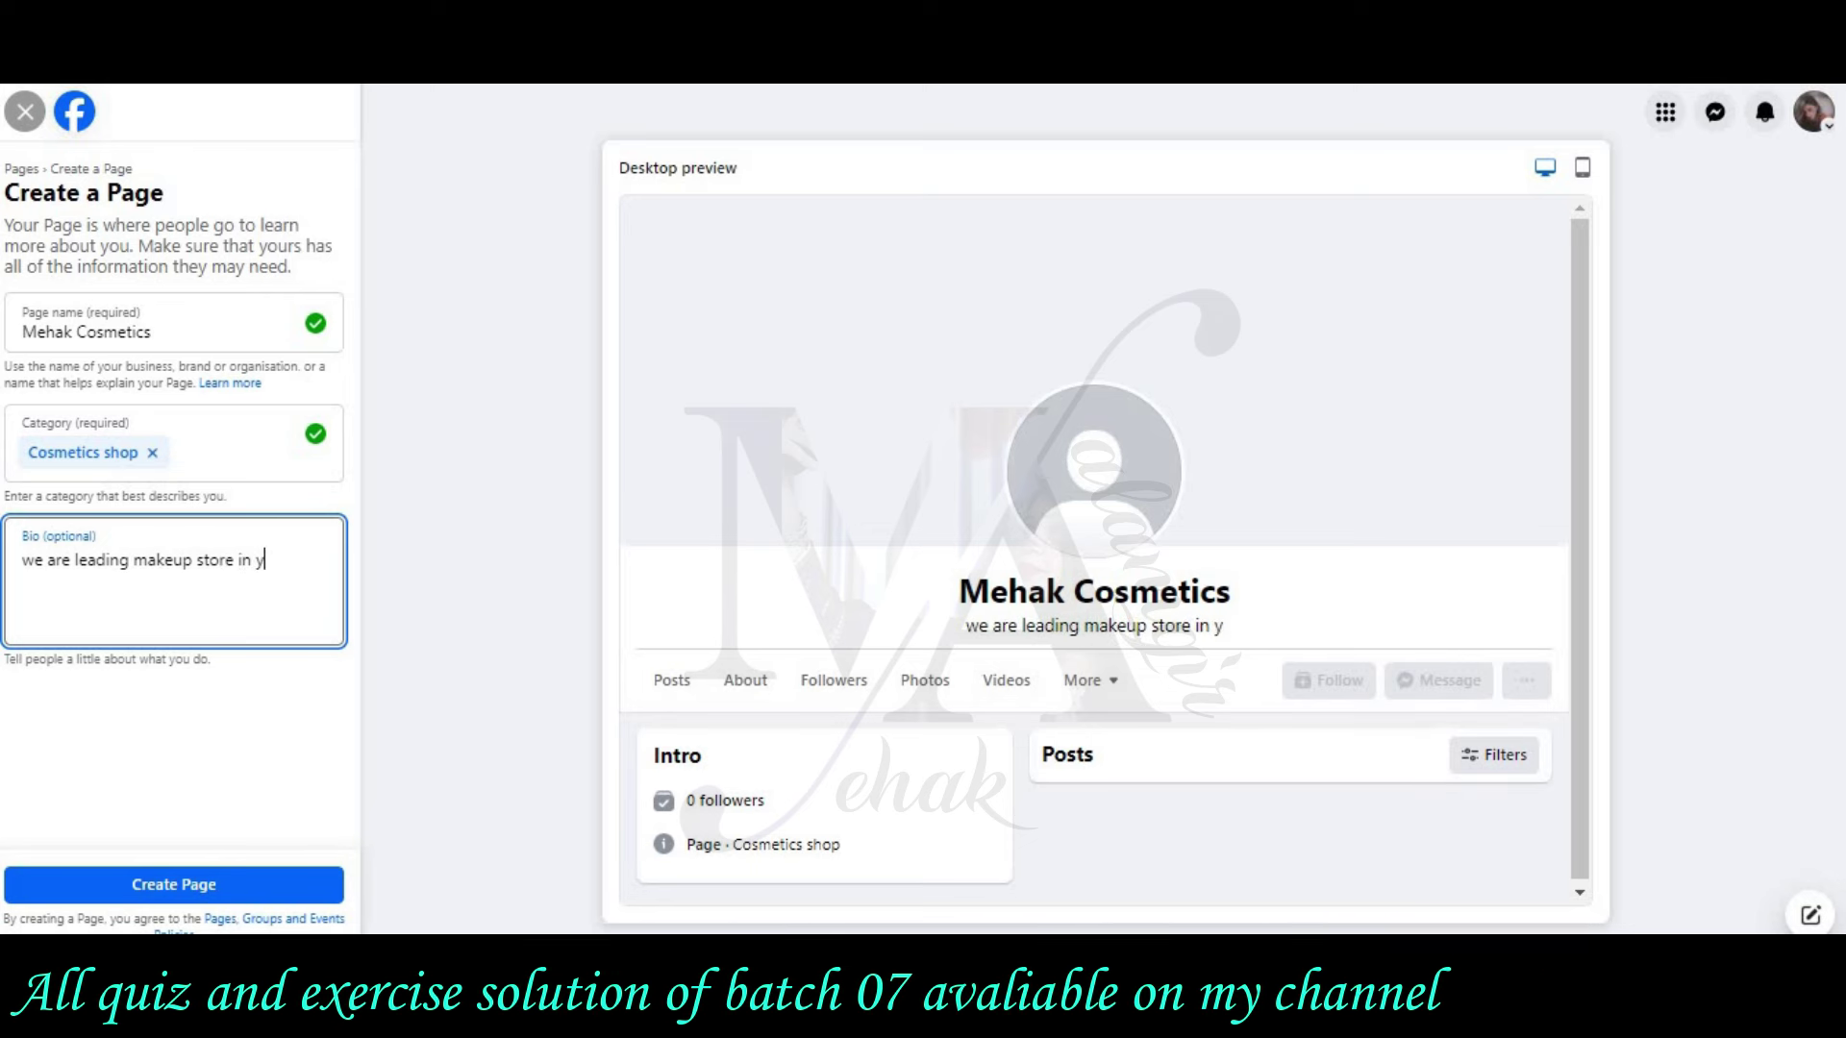
text(our city.)
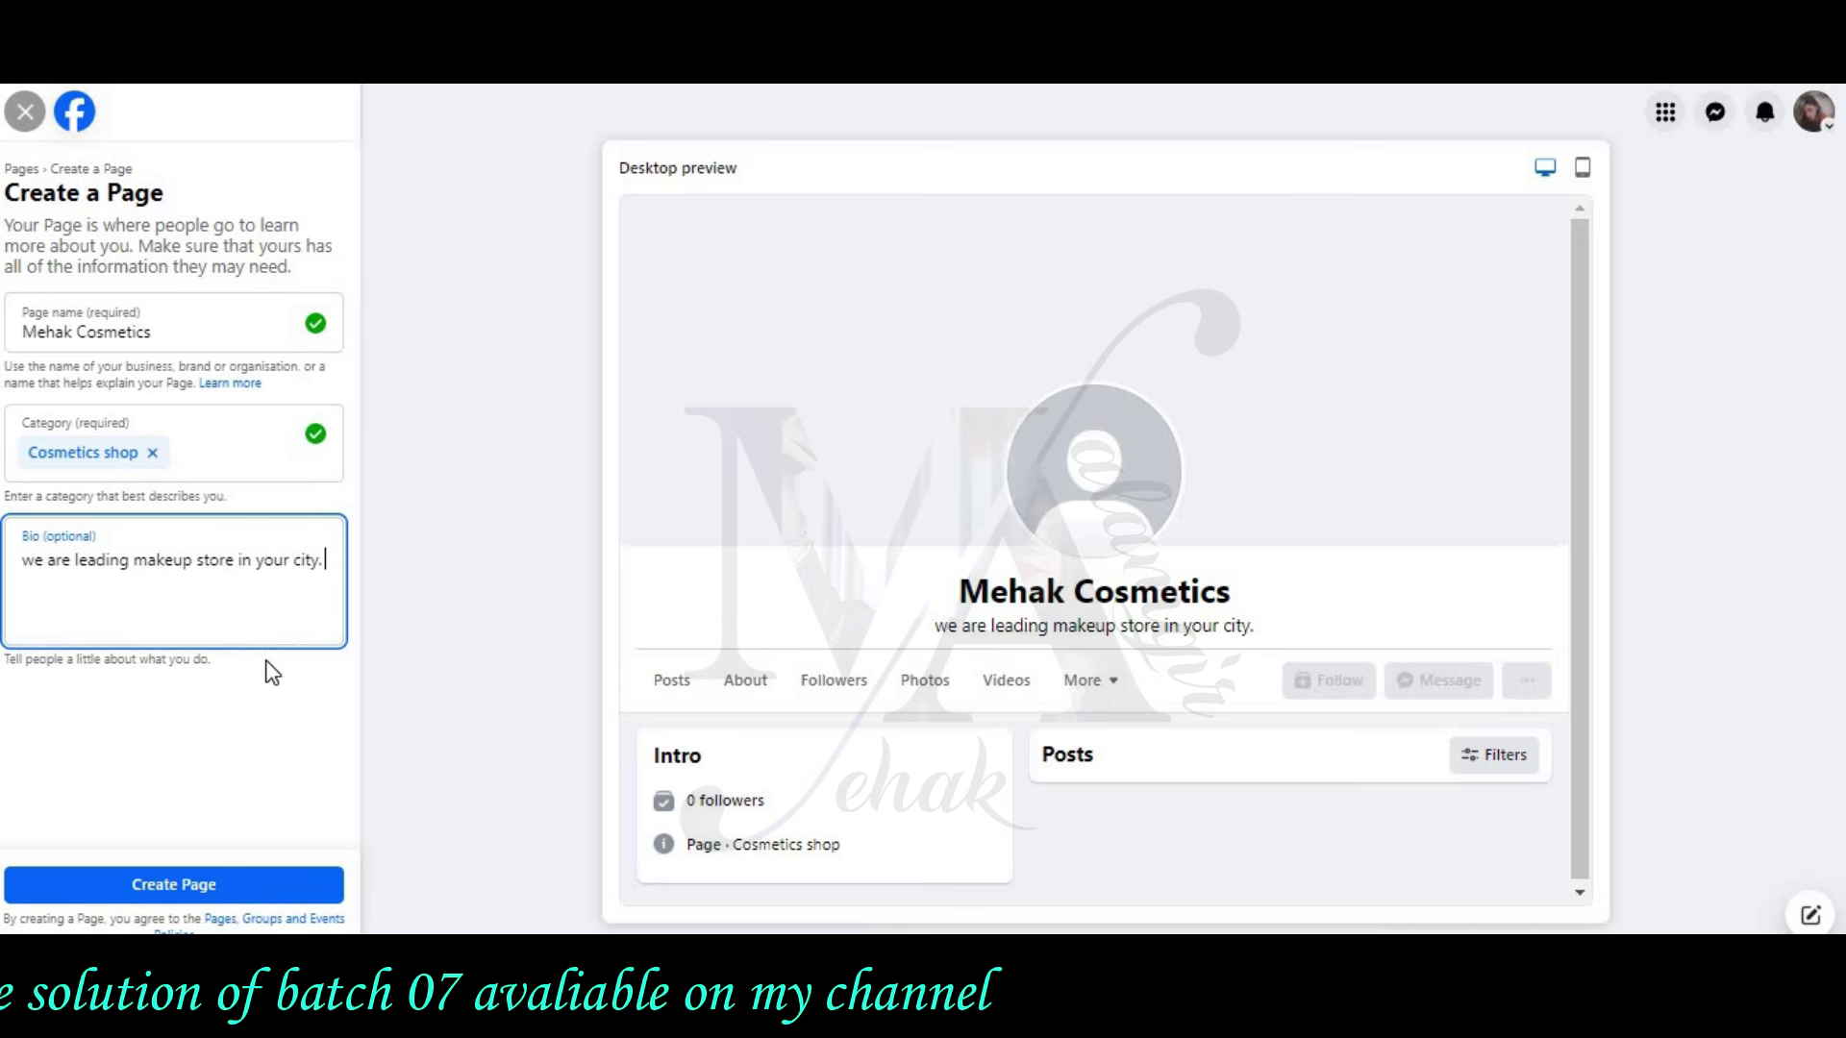
Step: Reword the bio with the page name so it reads "Mehak Cosmetics are leading makeup store in your city."
triple_click(154, 346)
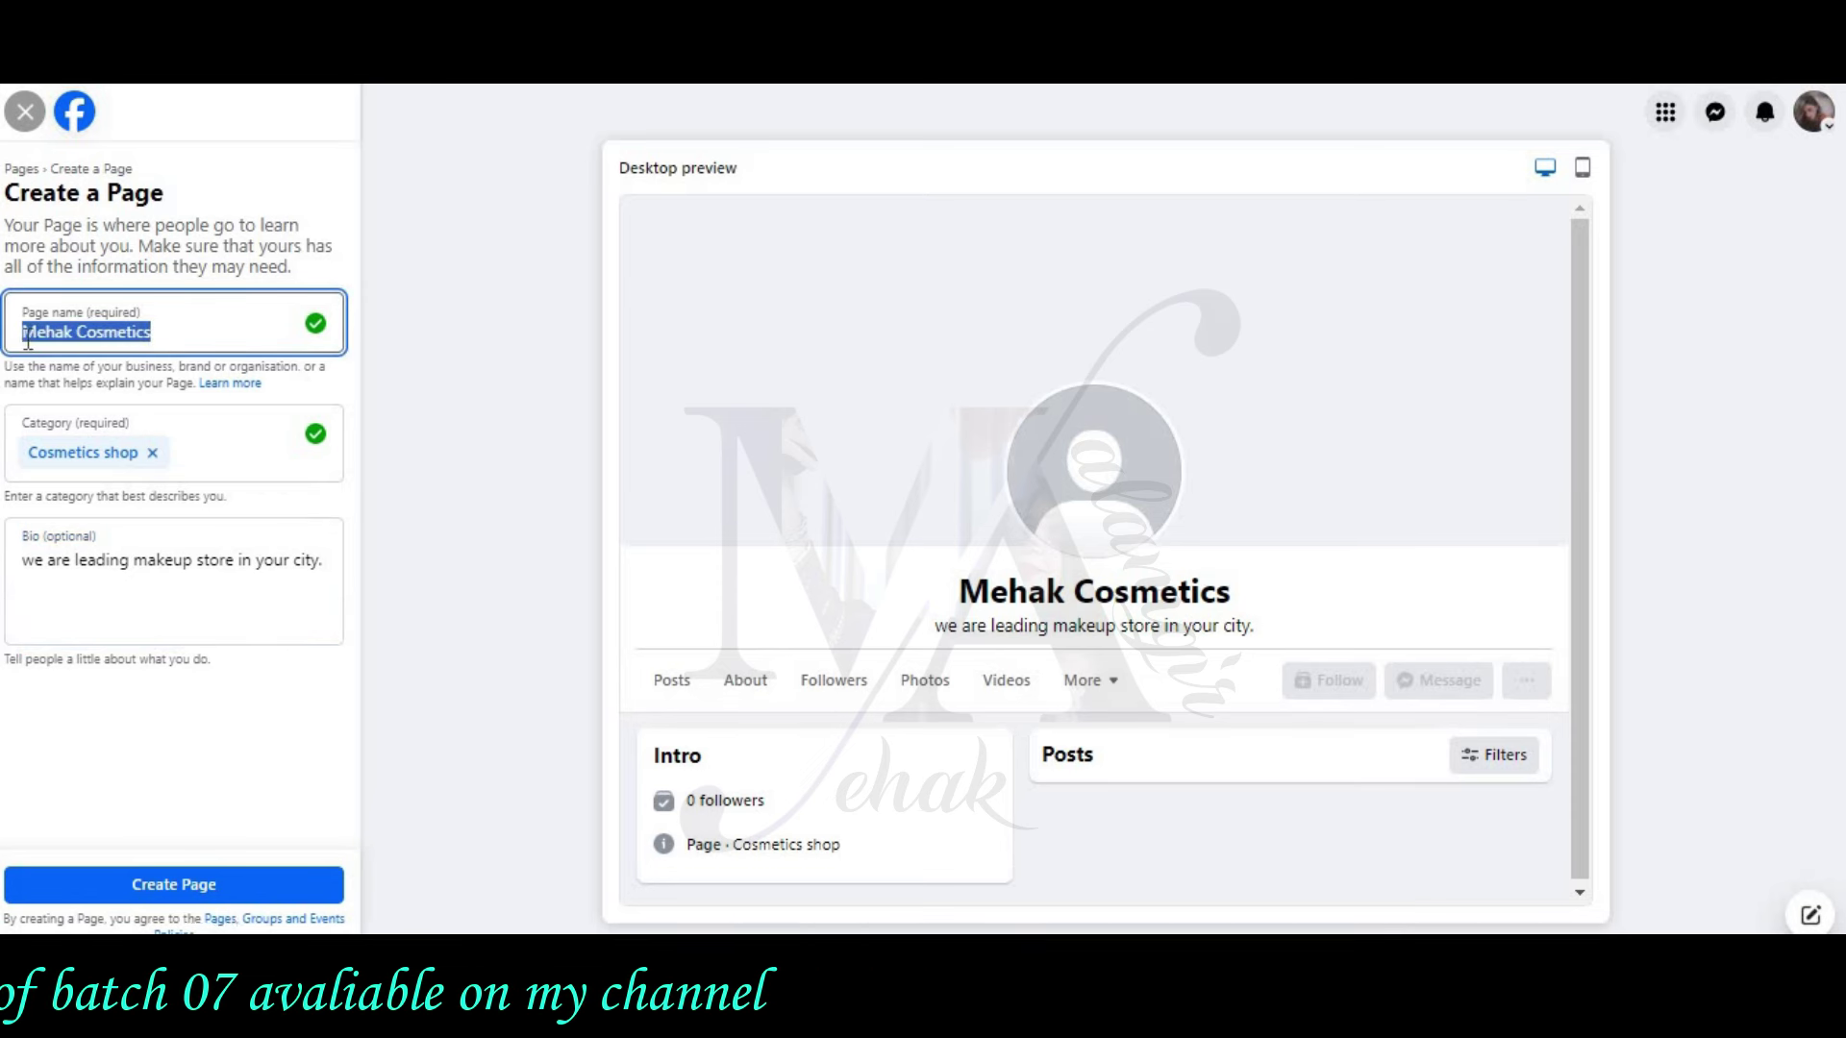
key(BackSpace)
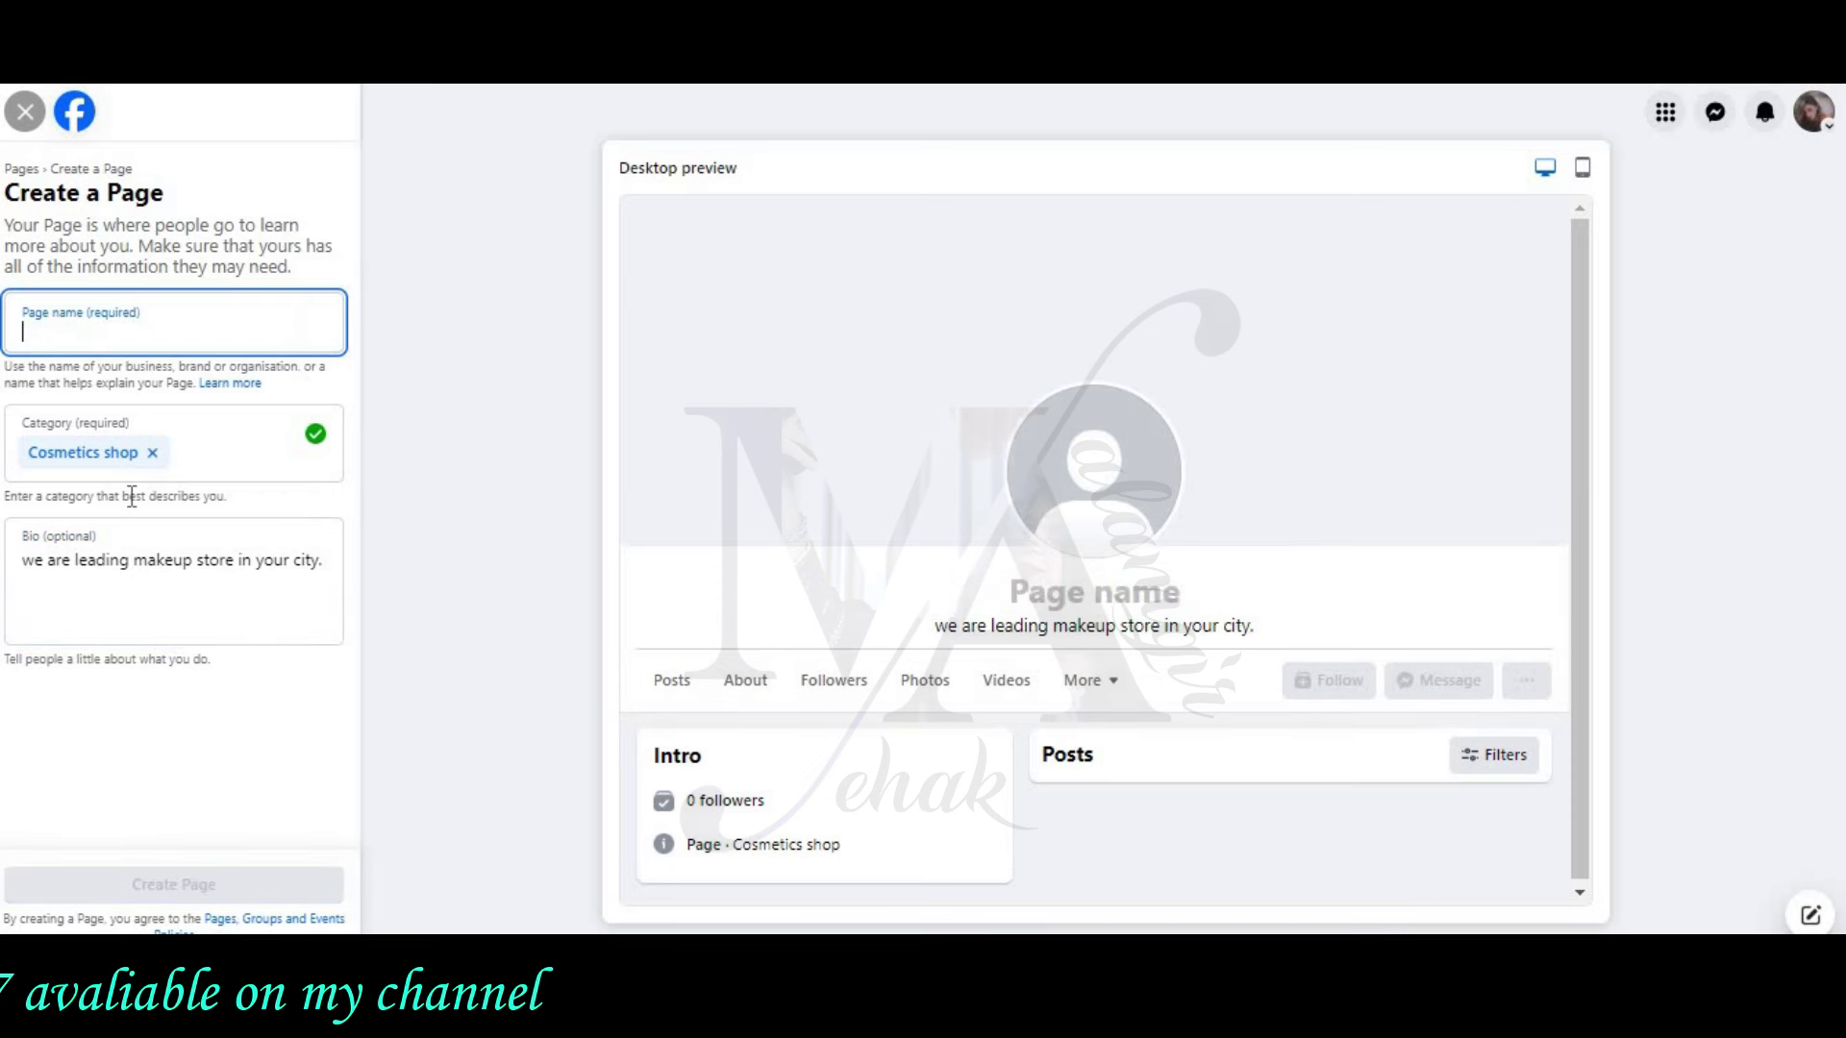
key(ctrl+z)
click(18, 559)
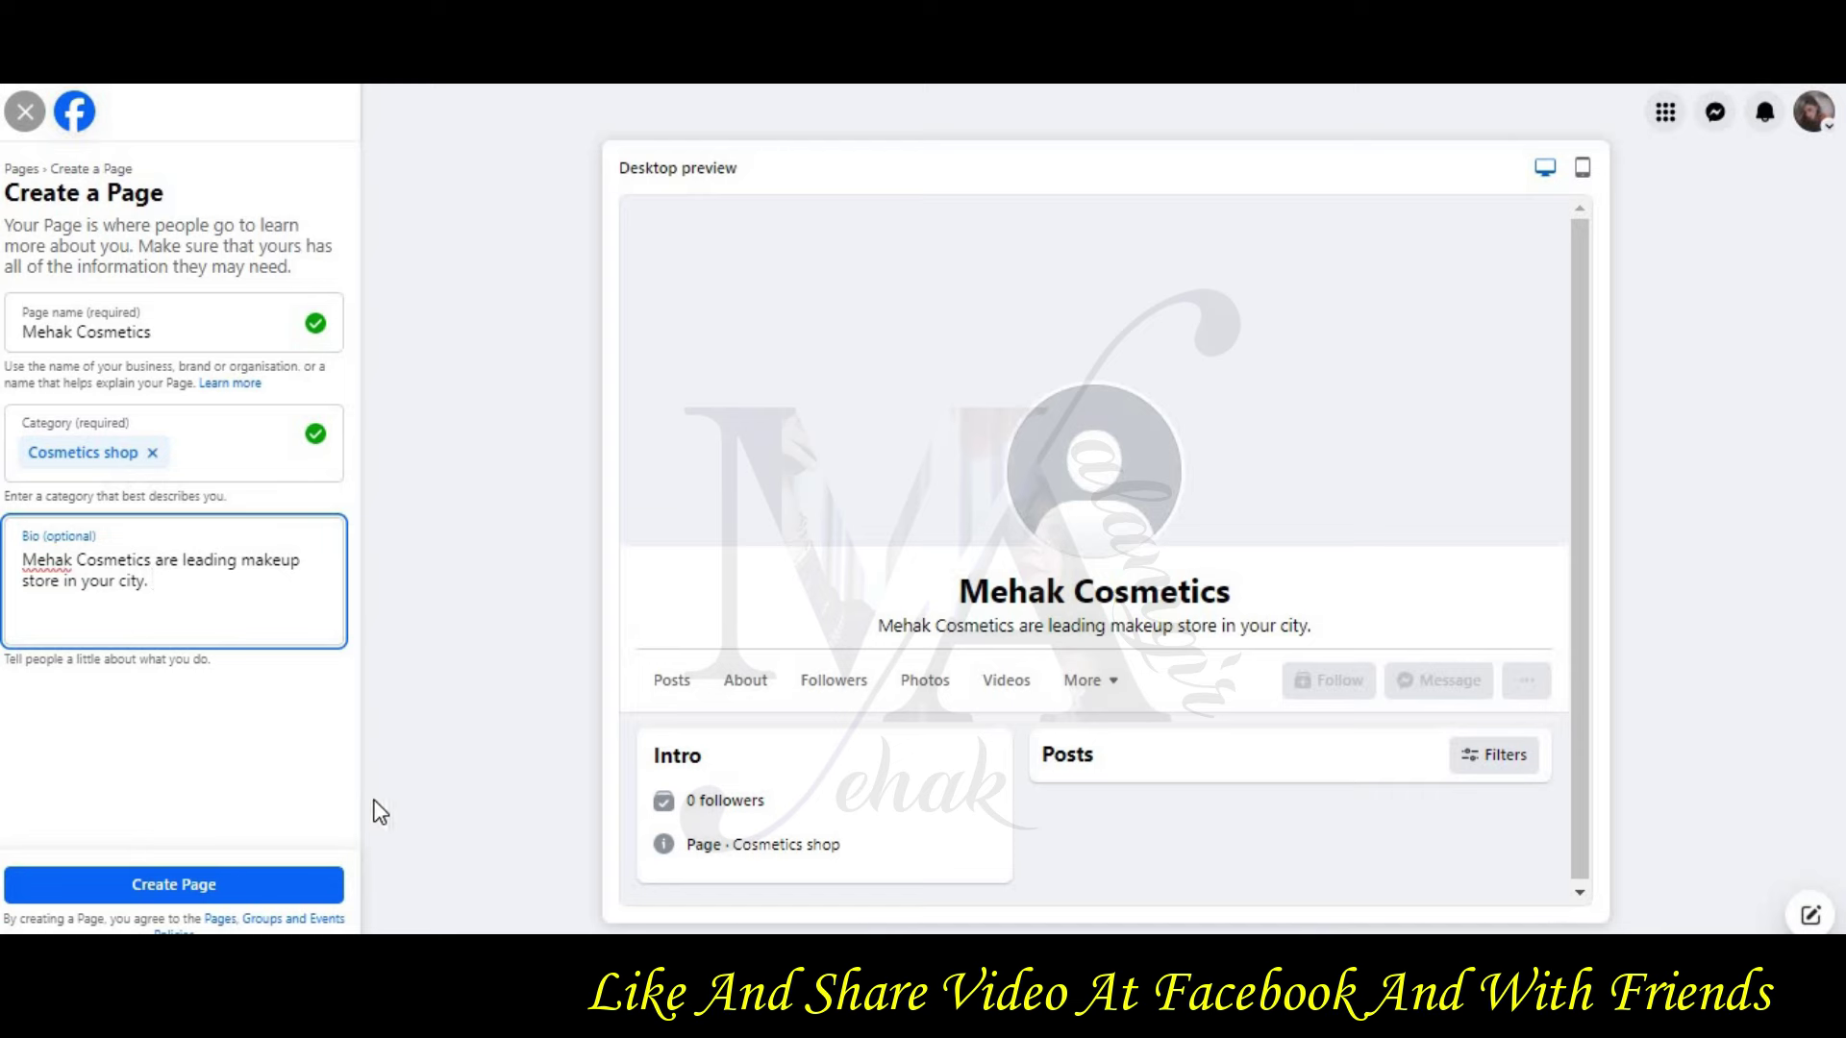
Step: Capture the completed form and paste the screenshot below the "Select "cosmetics store" as the category." task in the Word document
key(ctrl+n)
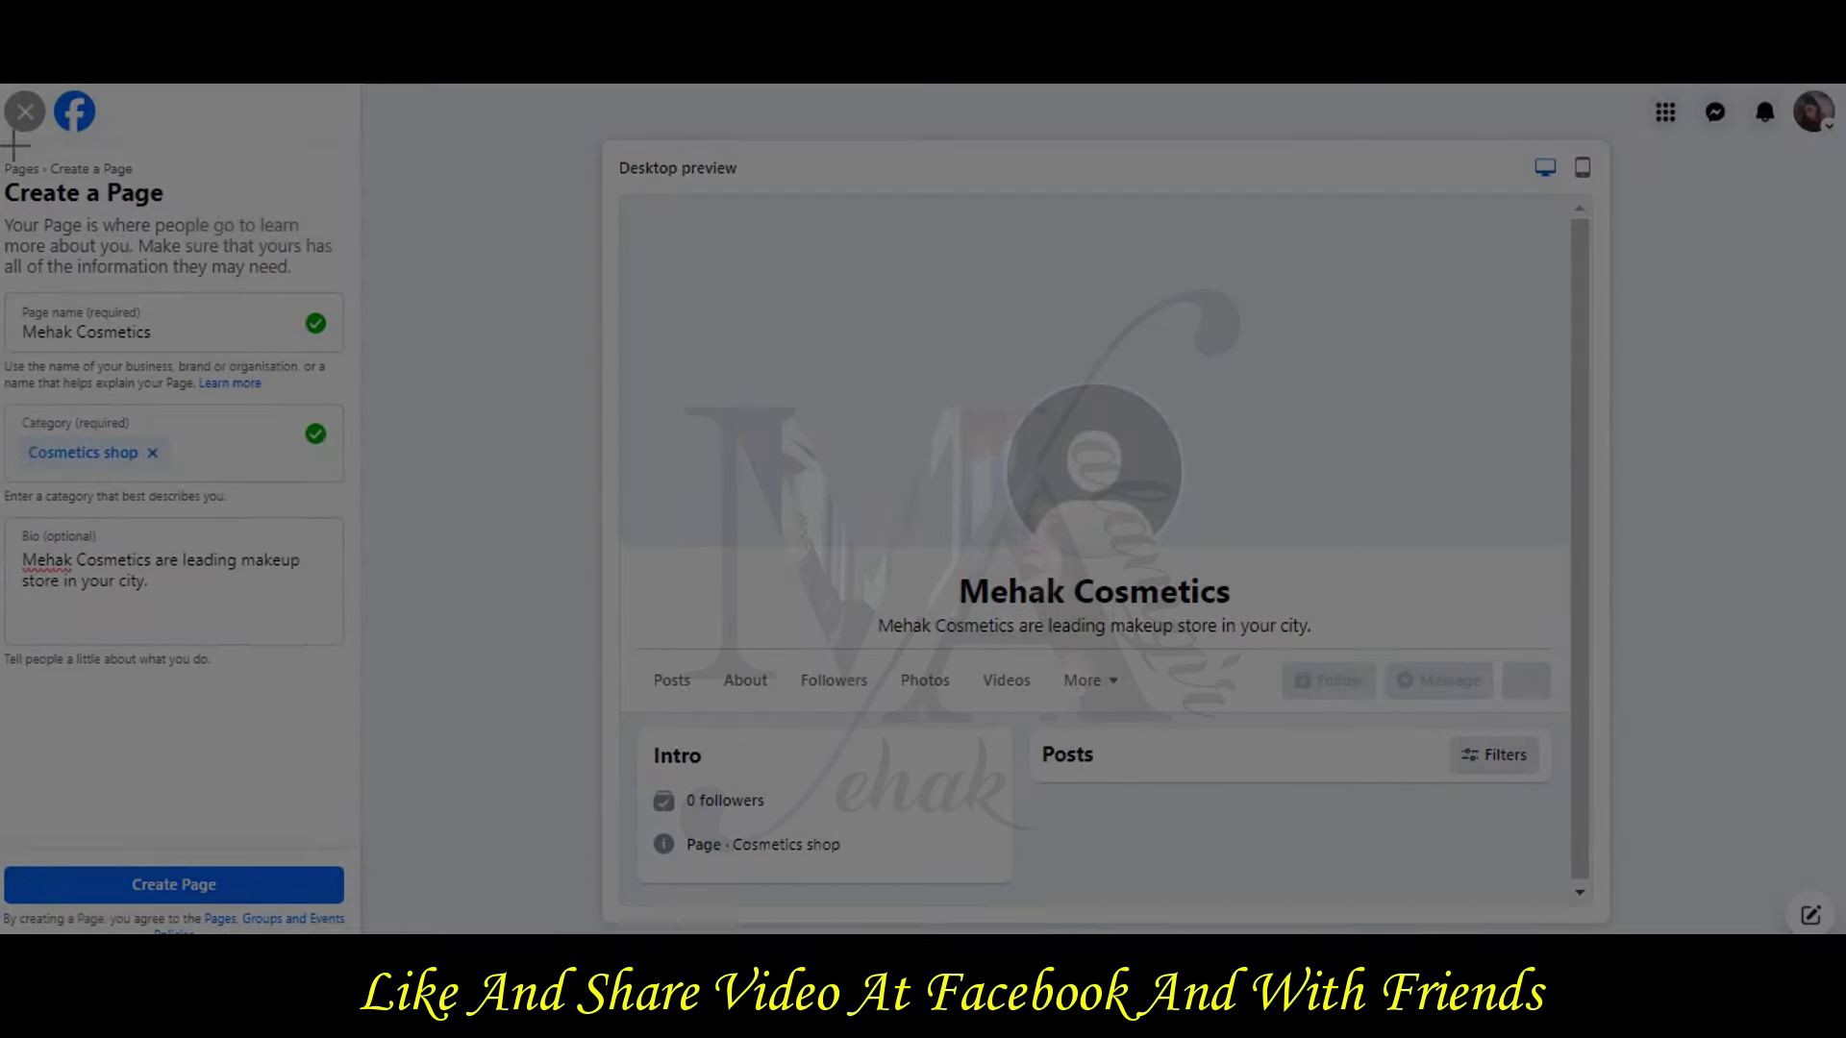
drag(3, 142, 1840, 935)
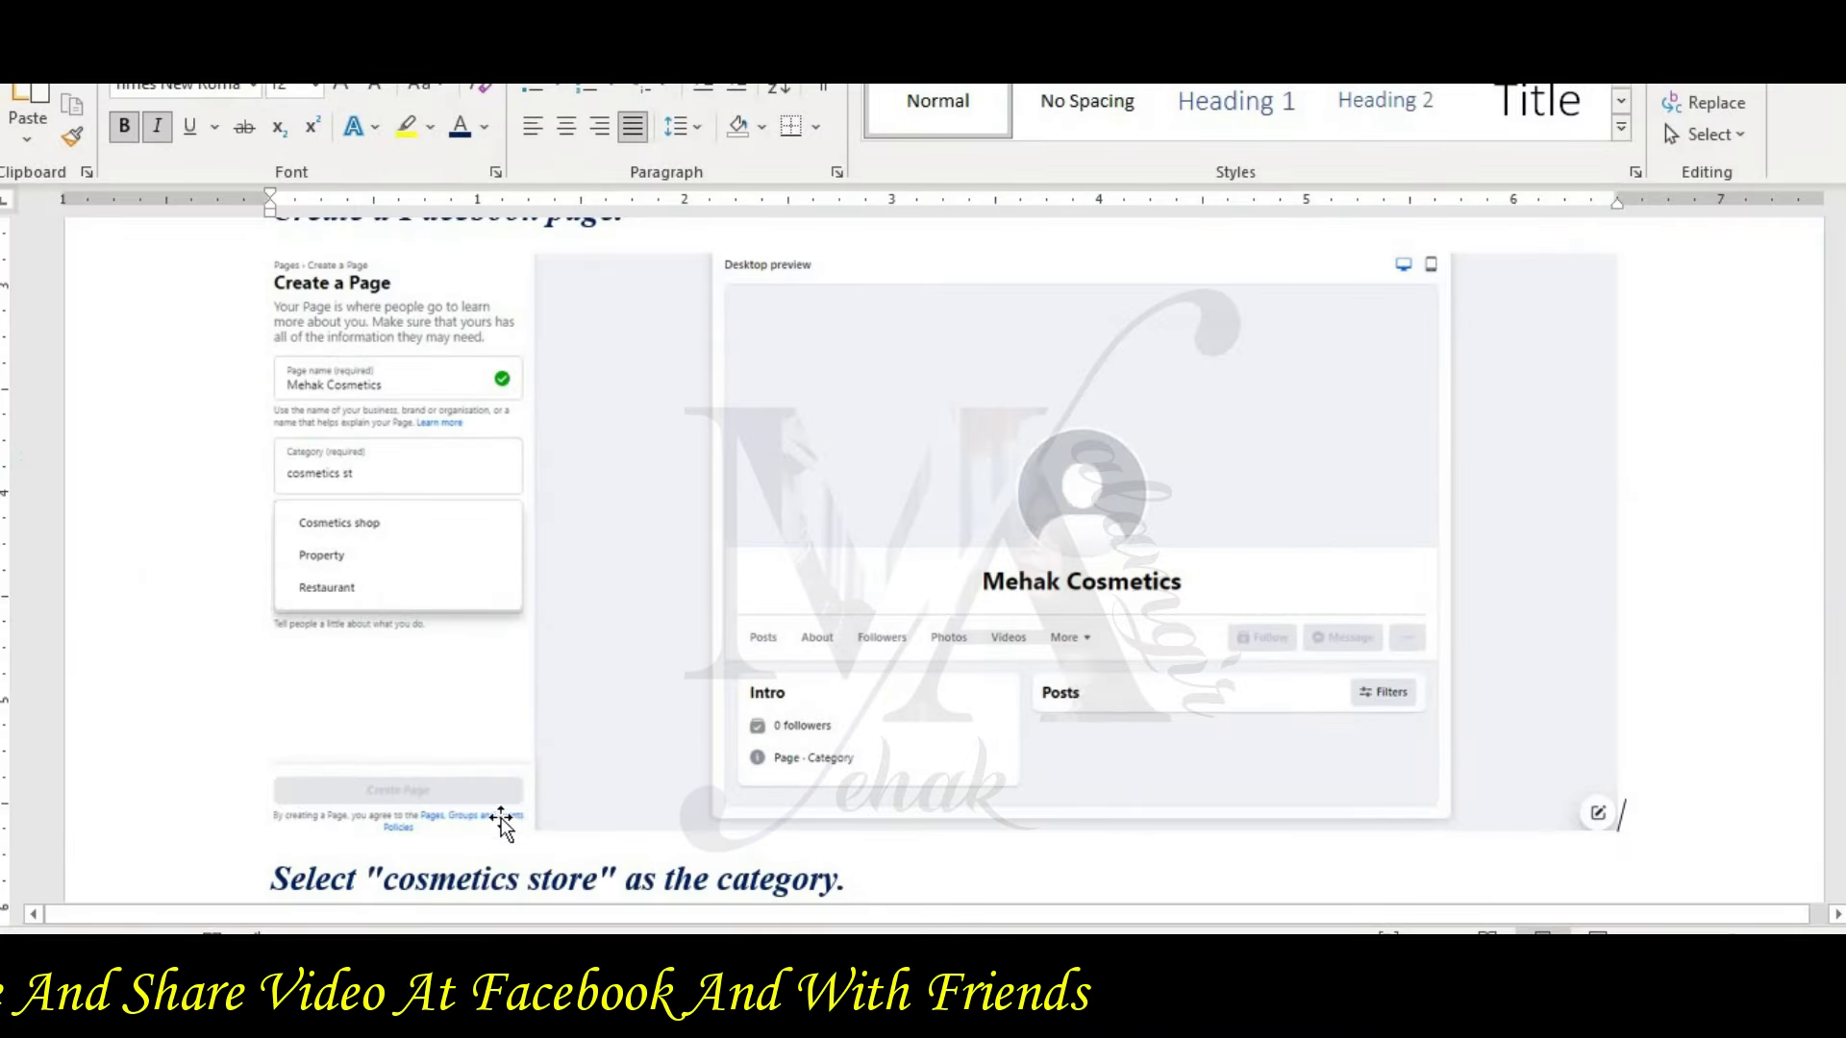
scroll(930, 752, down, 4)
click(871, 596)
click(870, 690)
key(Return)
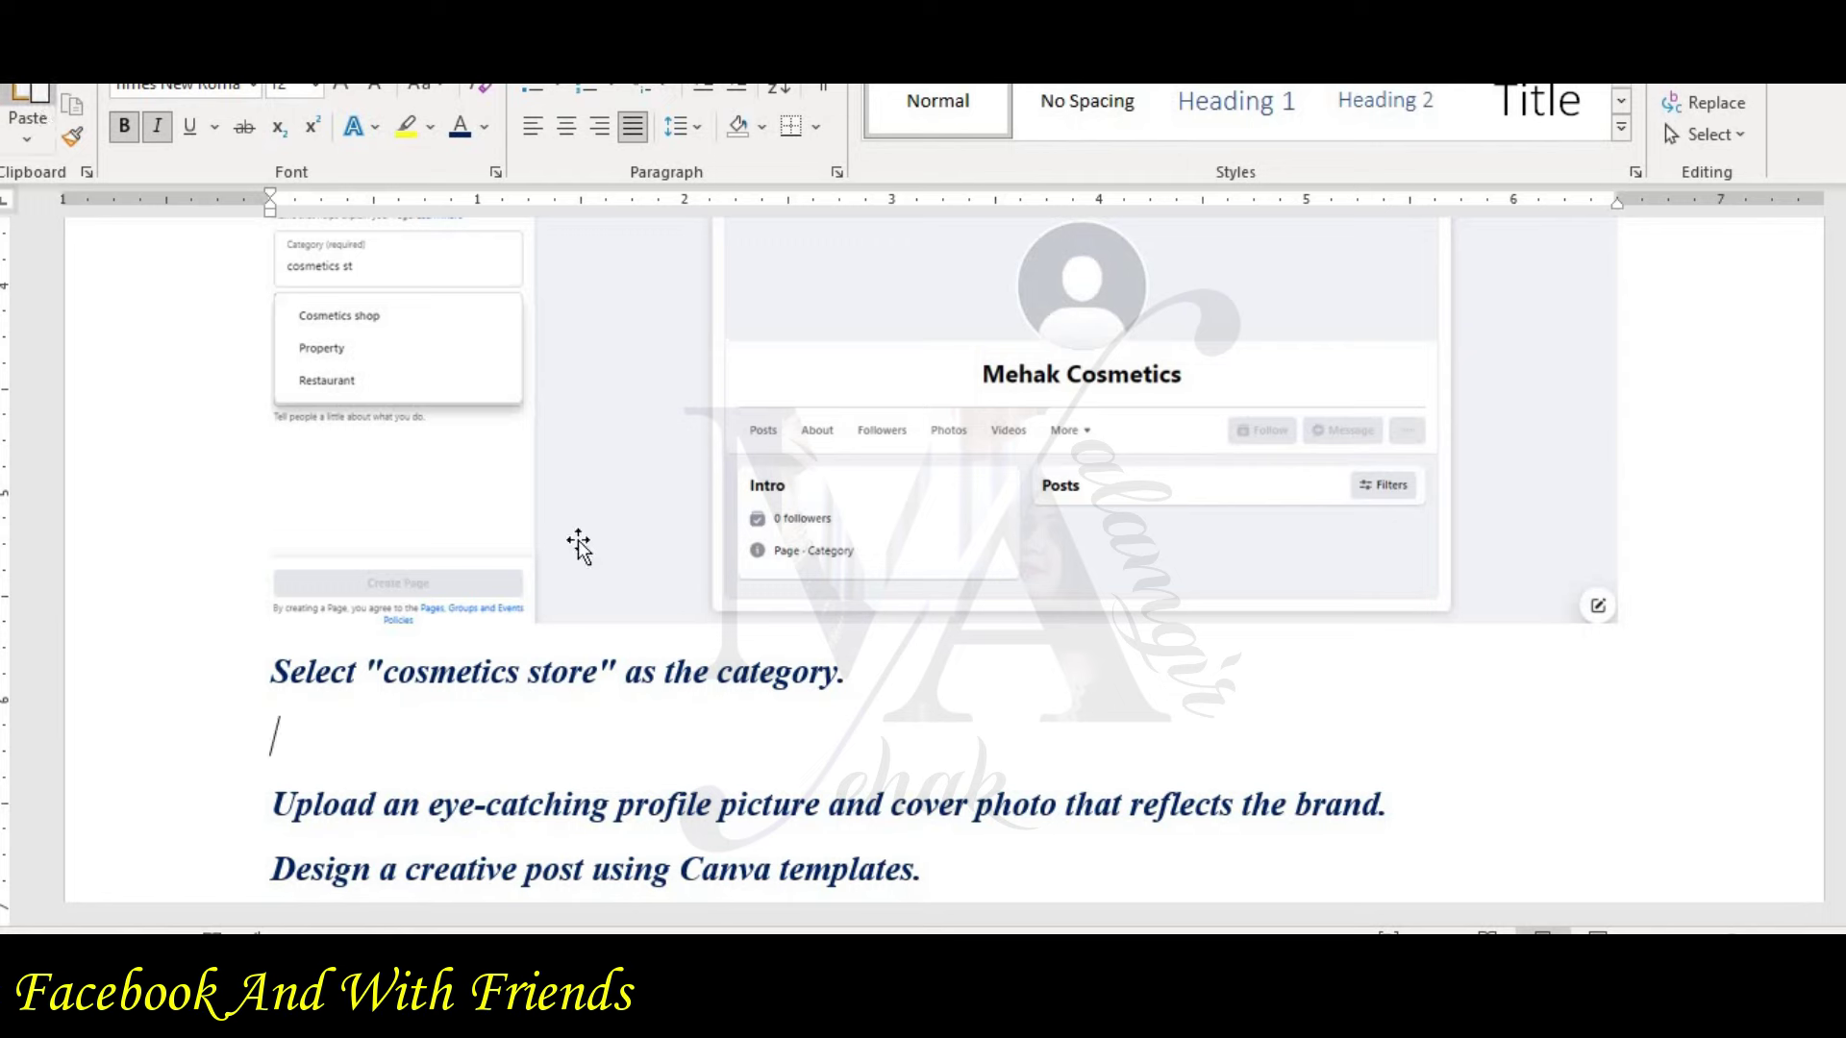
key(ctrl+v)
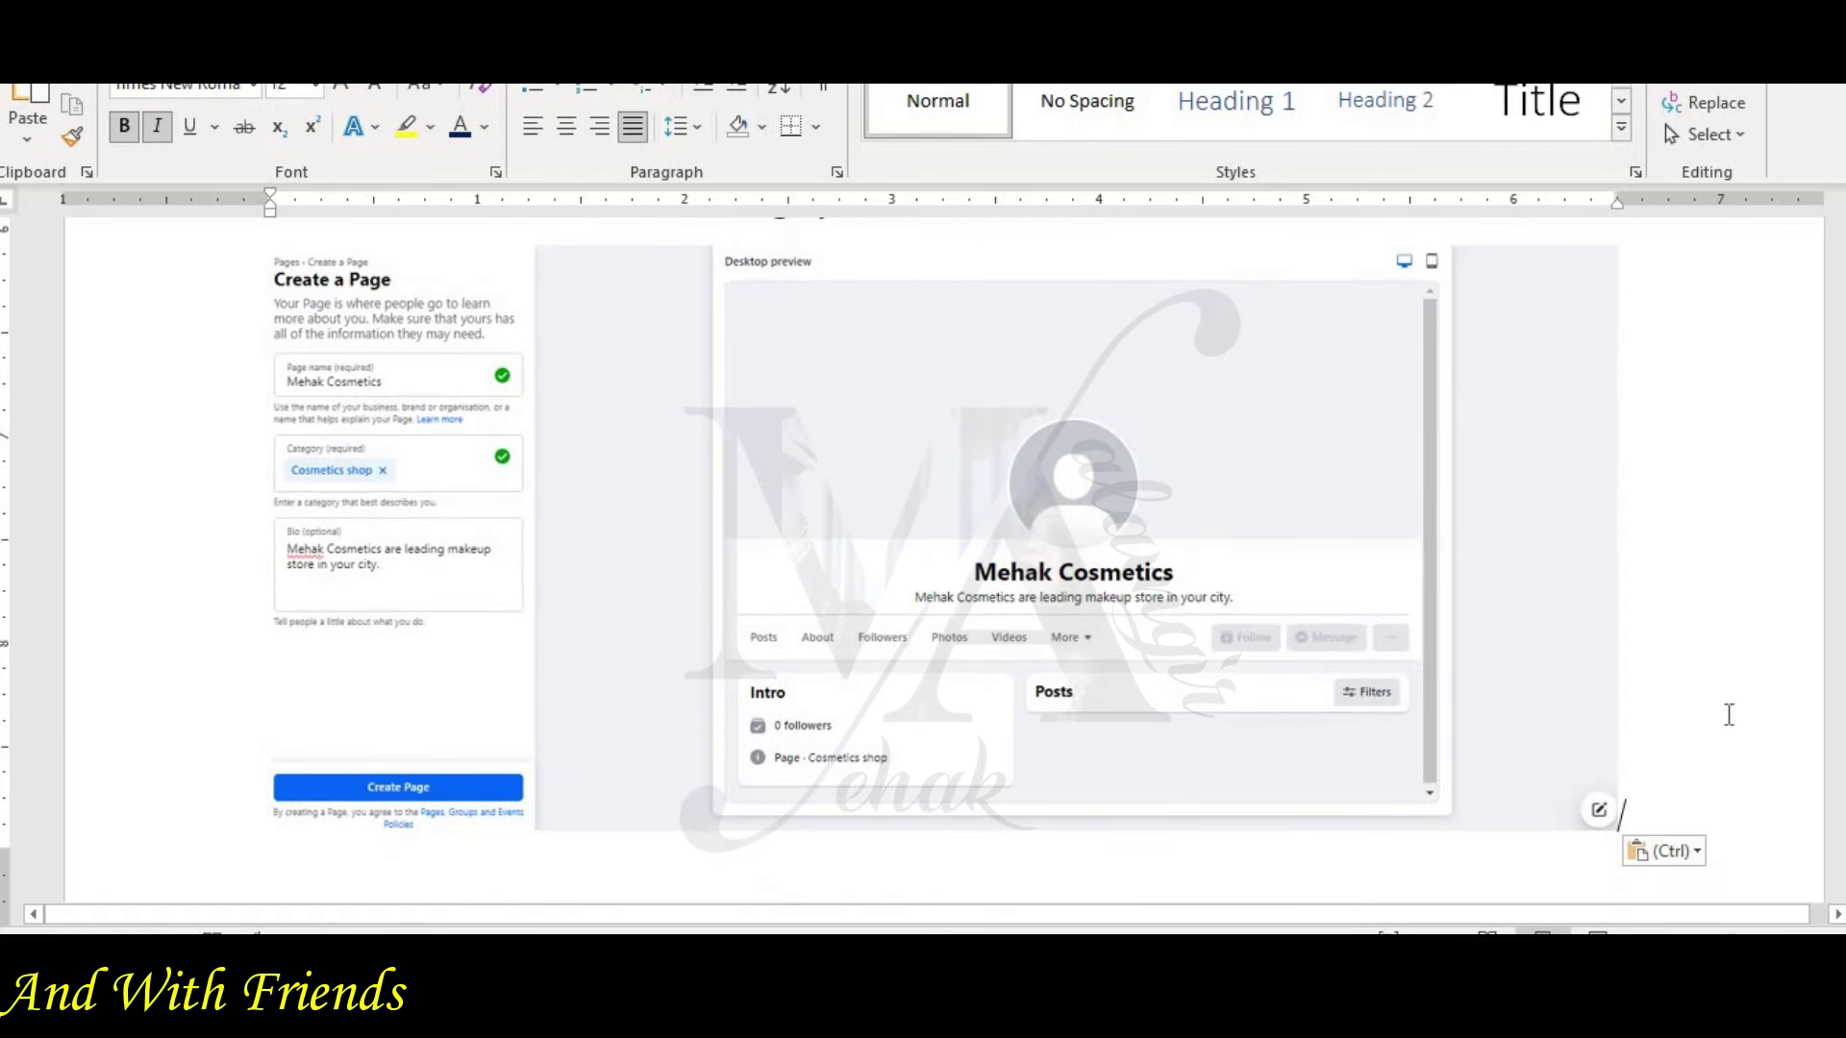
scroll(931, 558, down, 15)
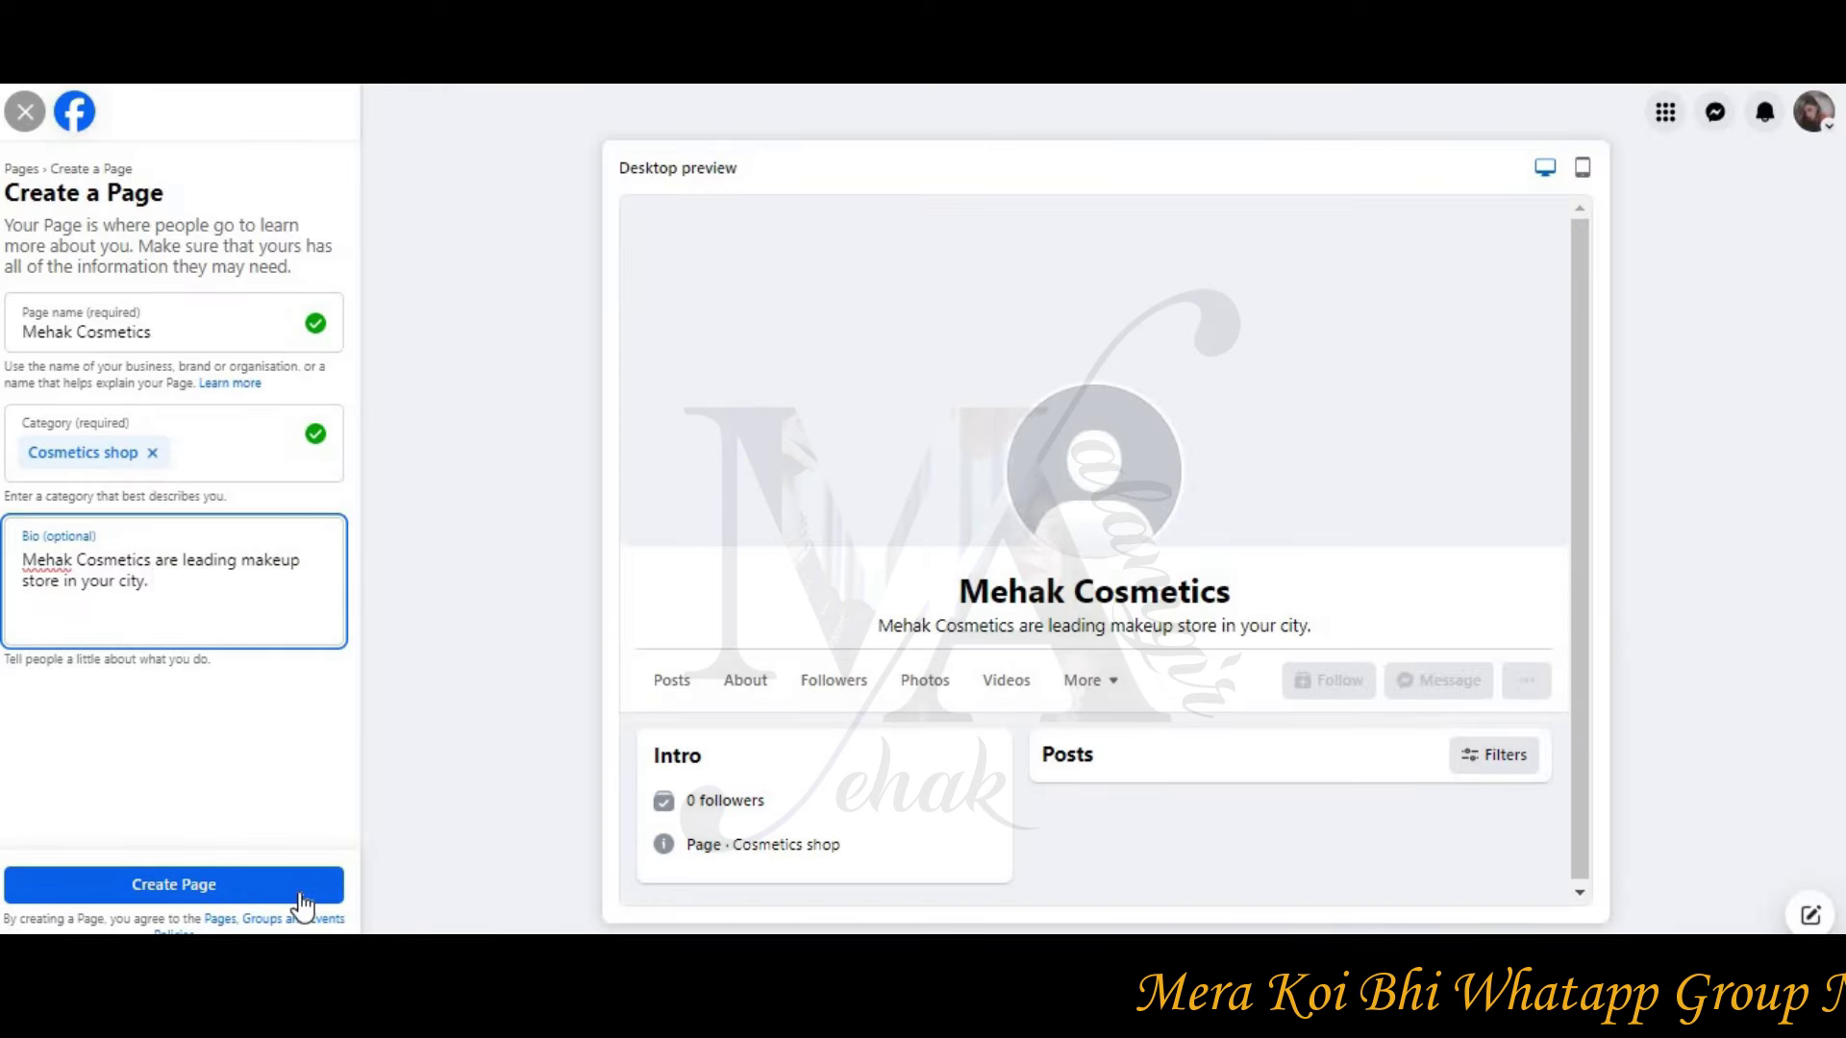
Step: Create the Mehak Cosmetics page on Facebook with the entered name, category and bio
click(301, 894)
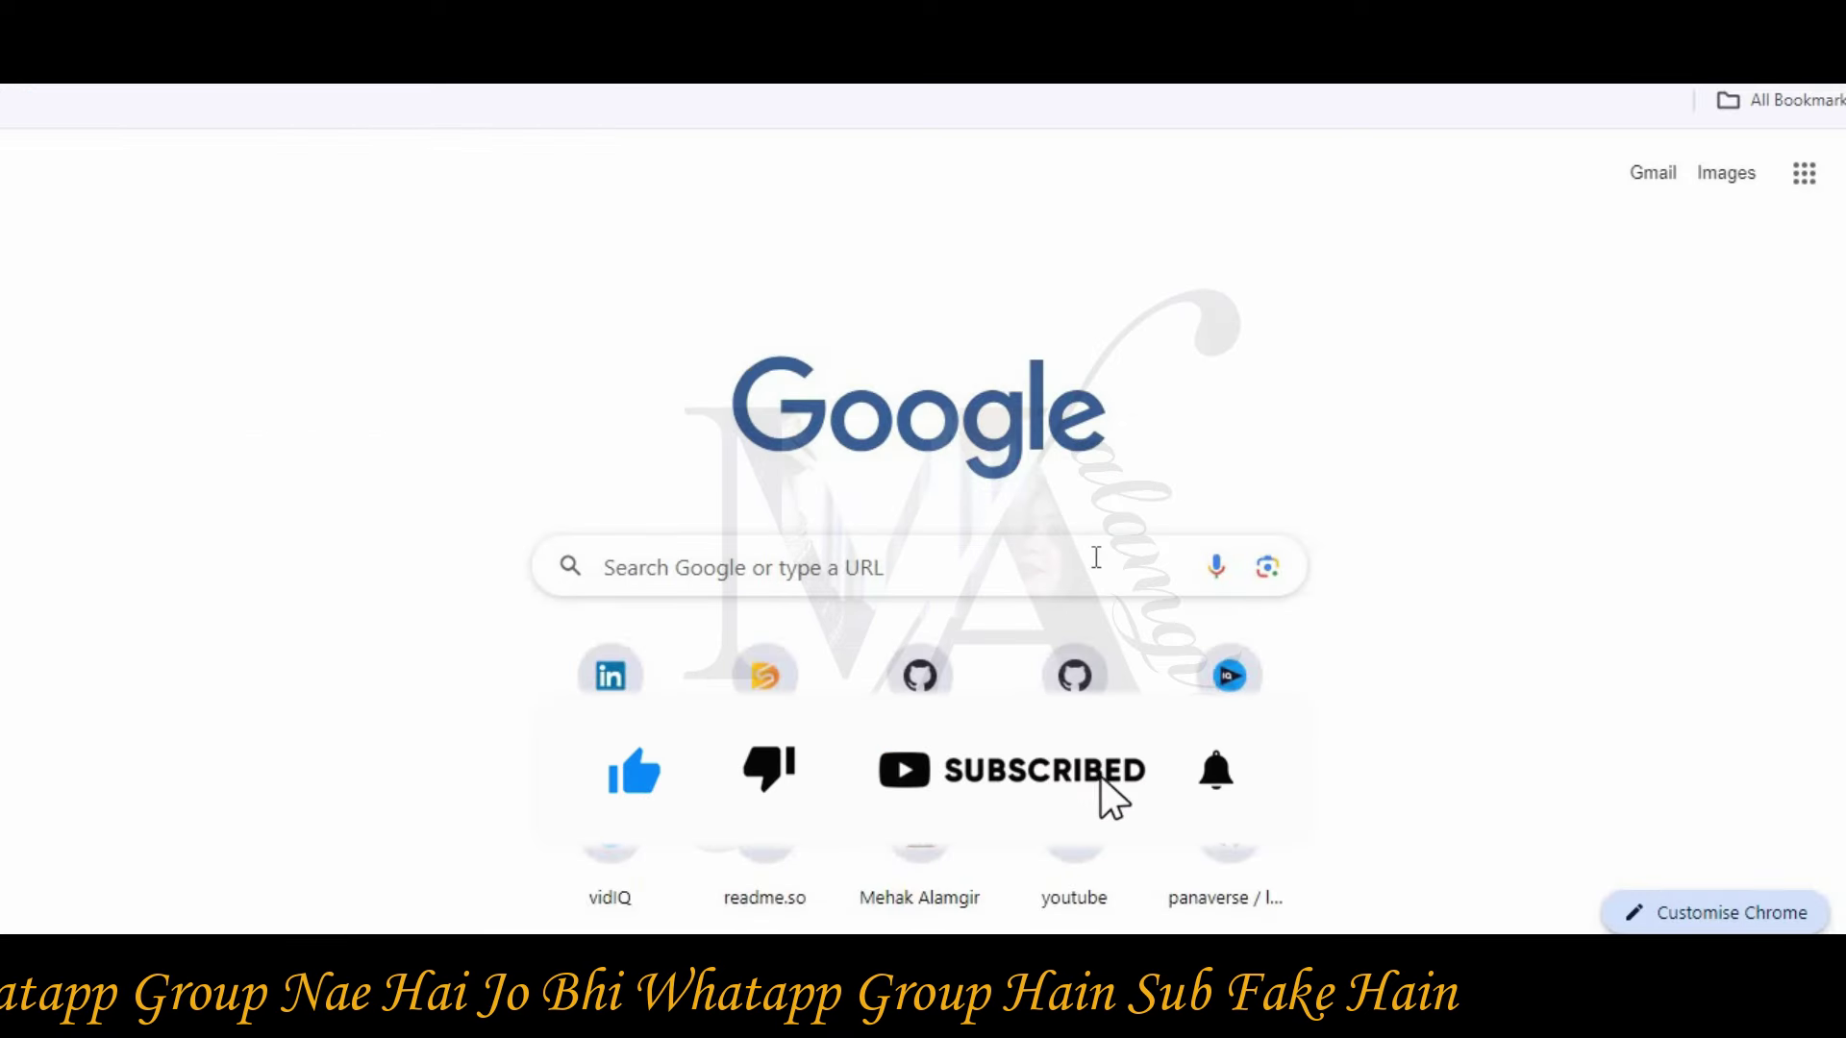
Step: Search Google for "cosmetic logo" and browse the image results for a suitable brand logo
click(1096, 558)
text(cos)
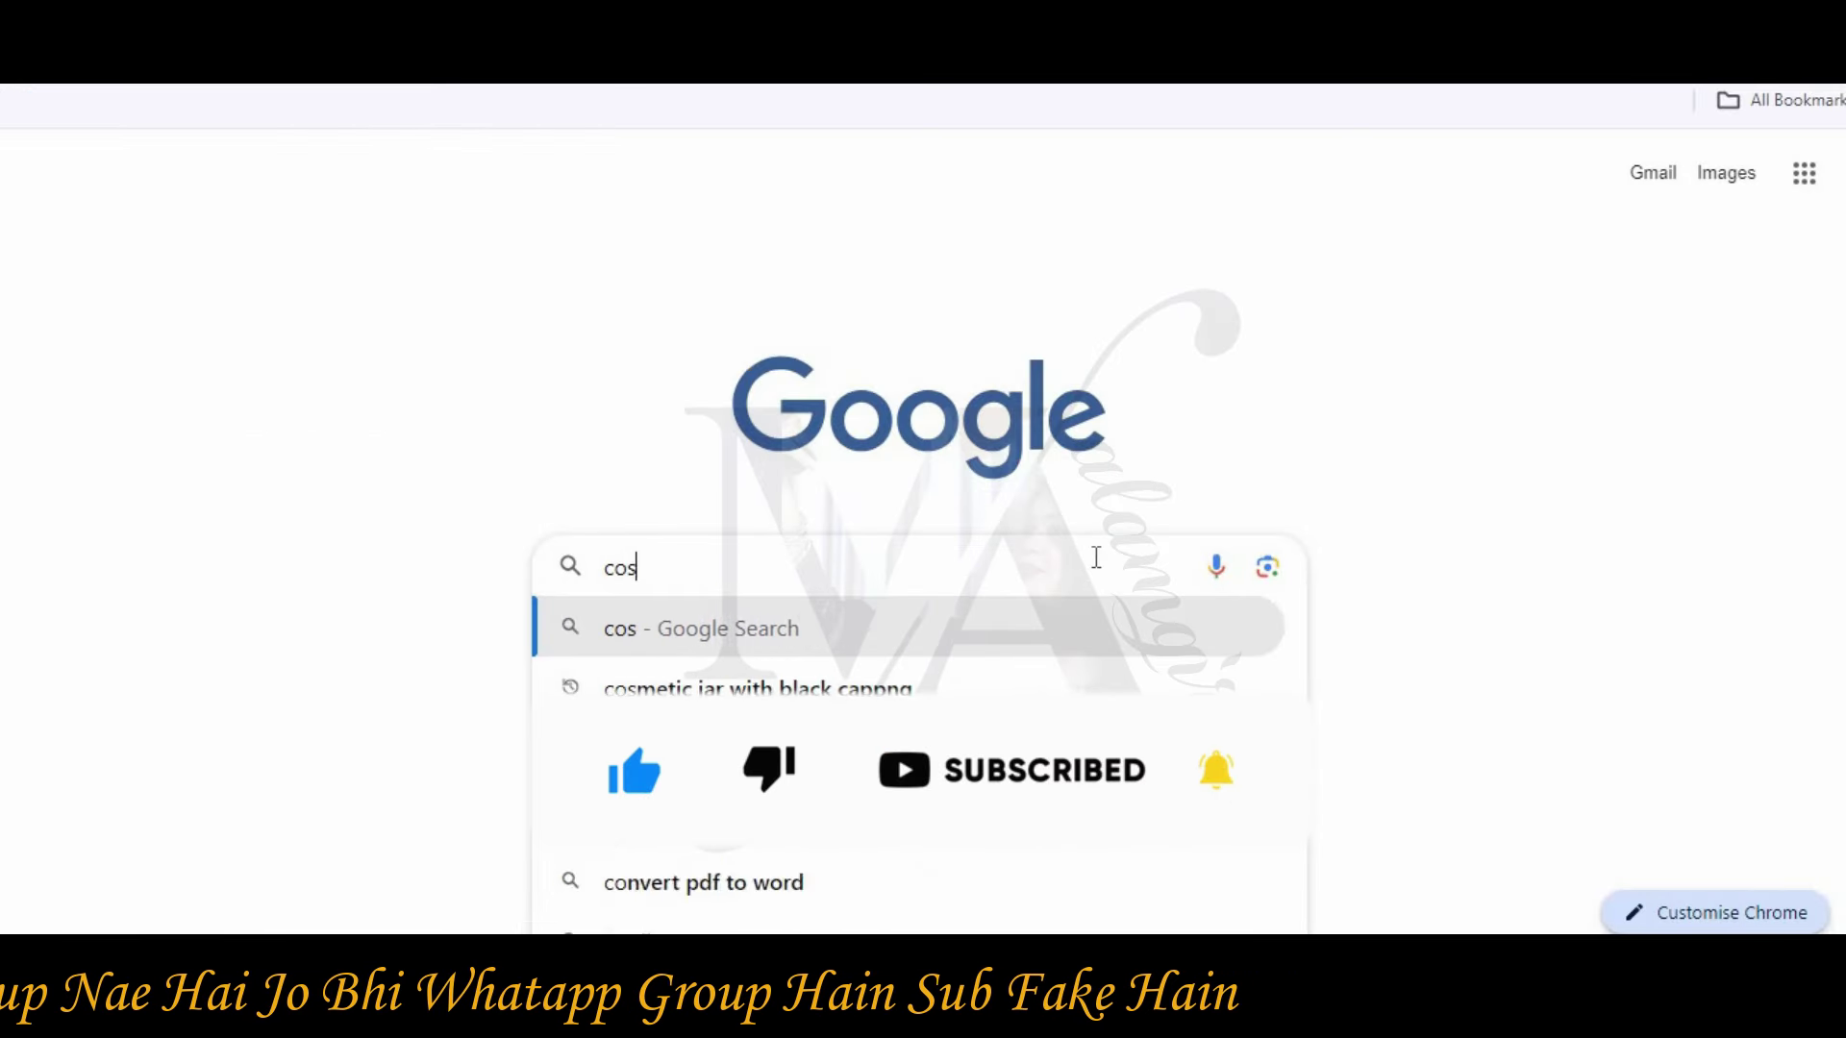
text(metic l)
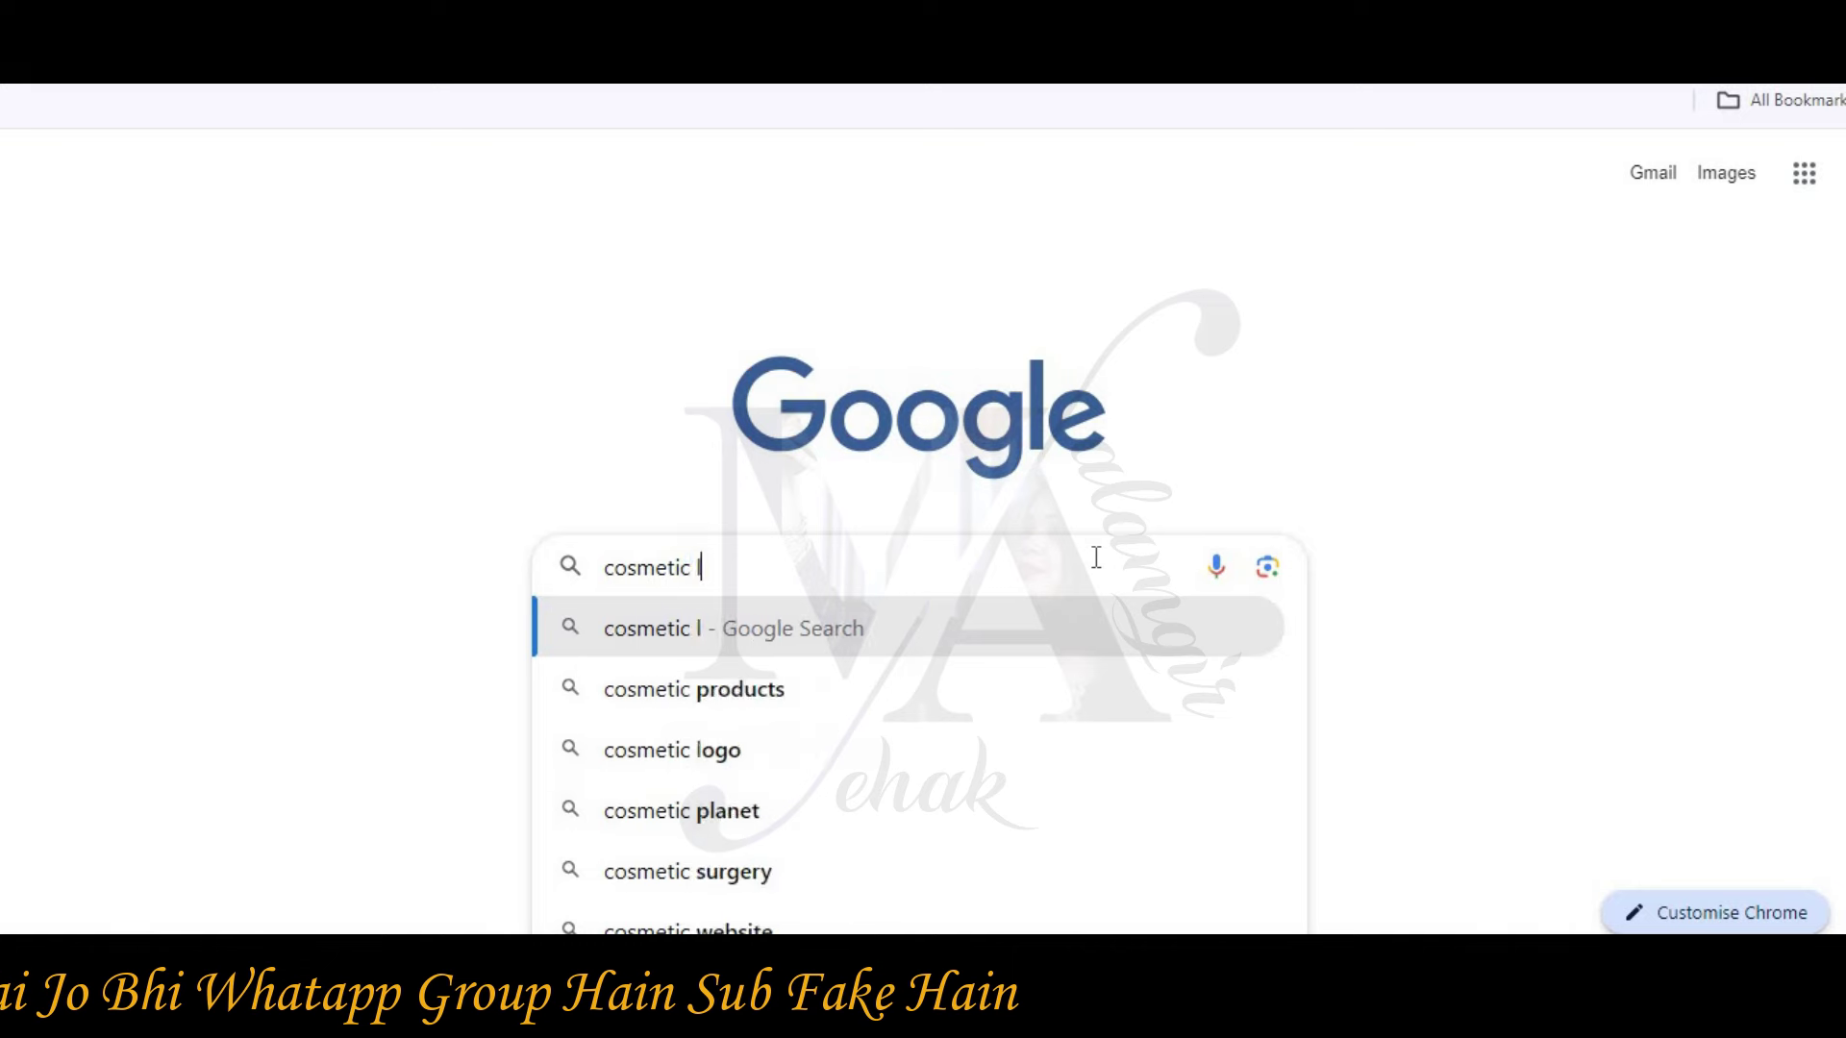
text(ogo)
key(Return)
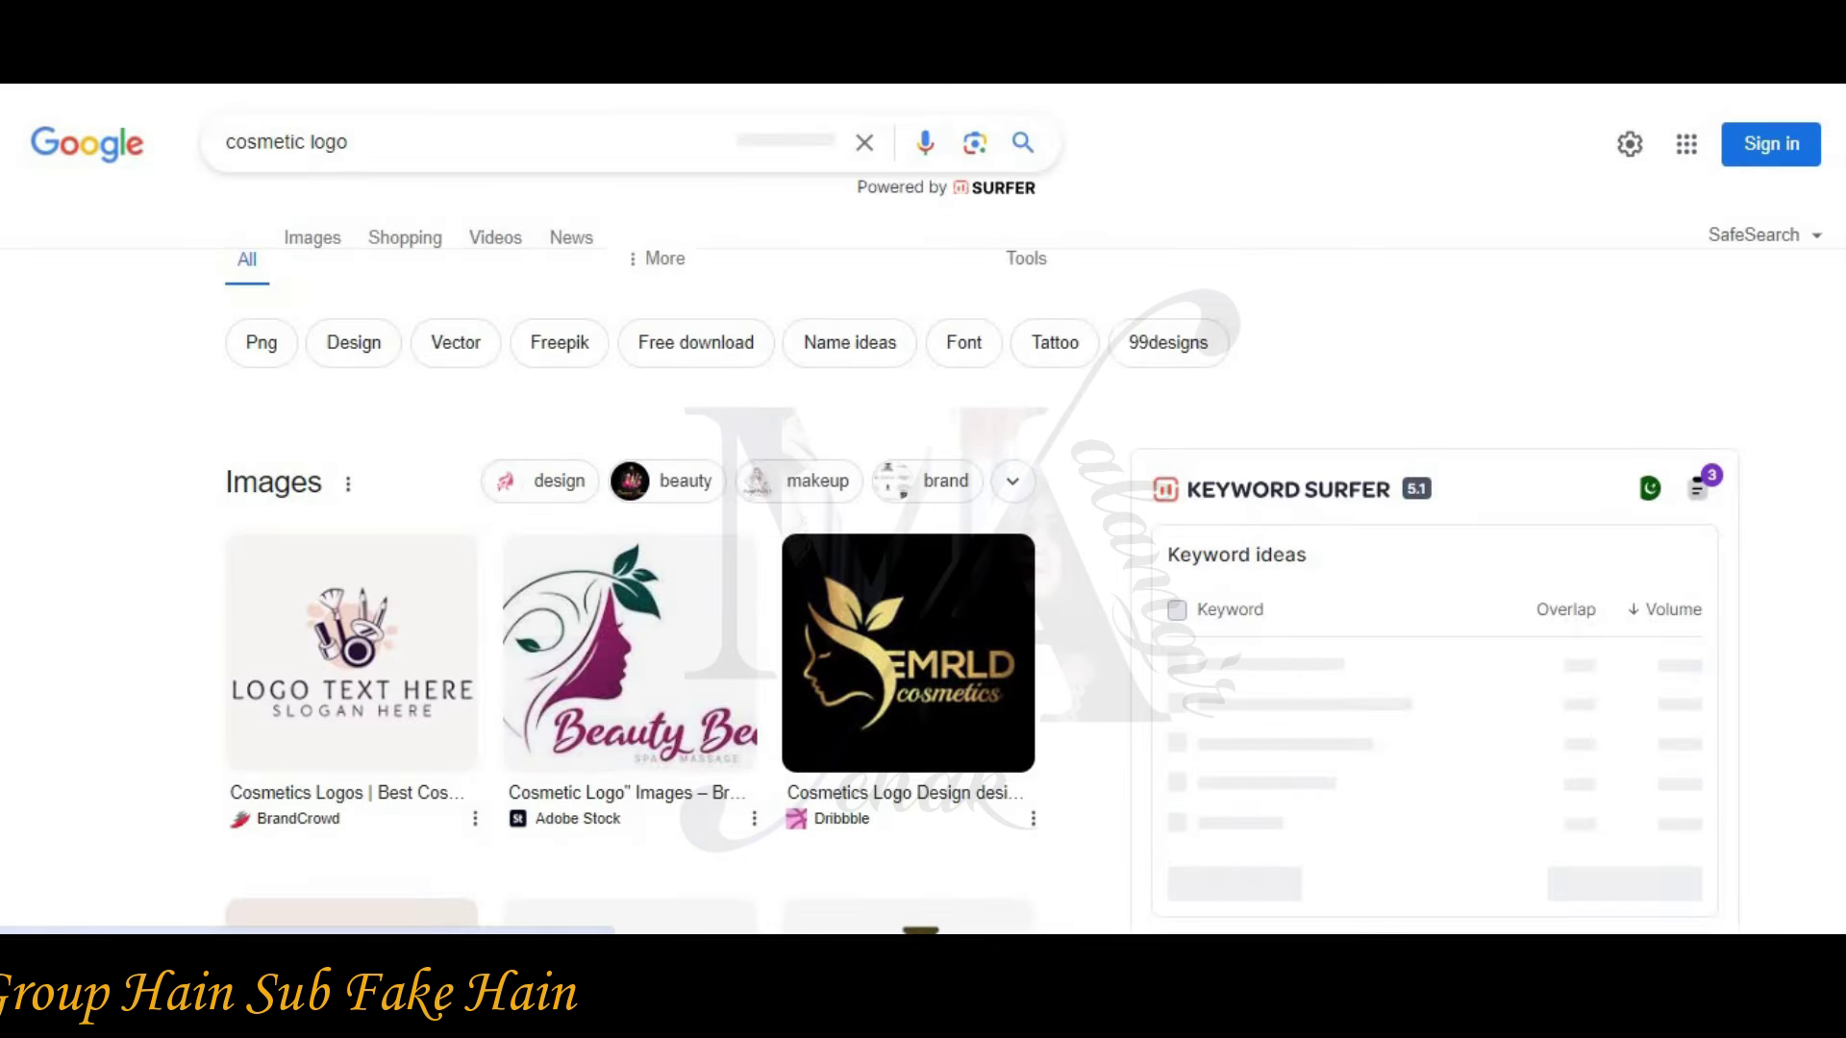
click(312, 237)
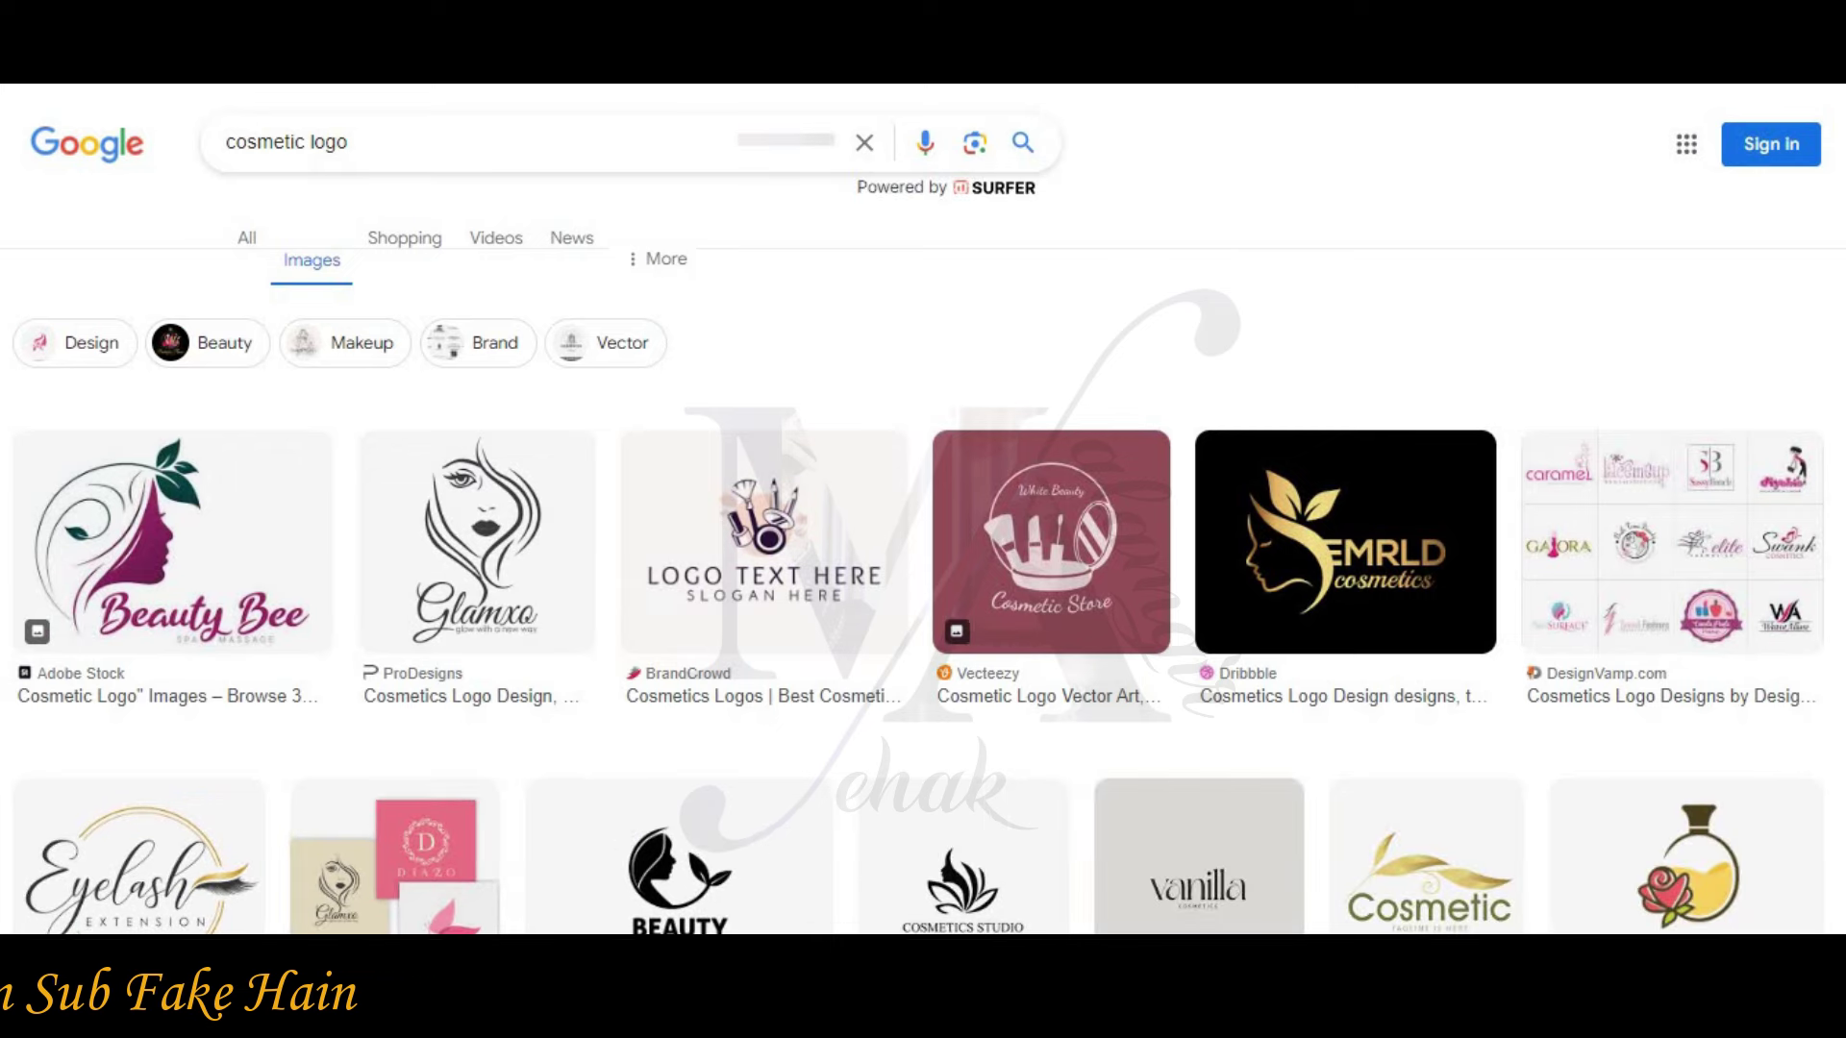
scroll(923, 516, down, 6)
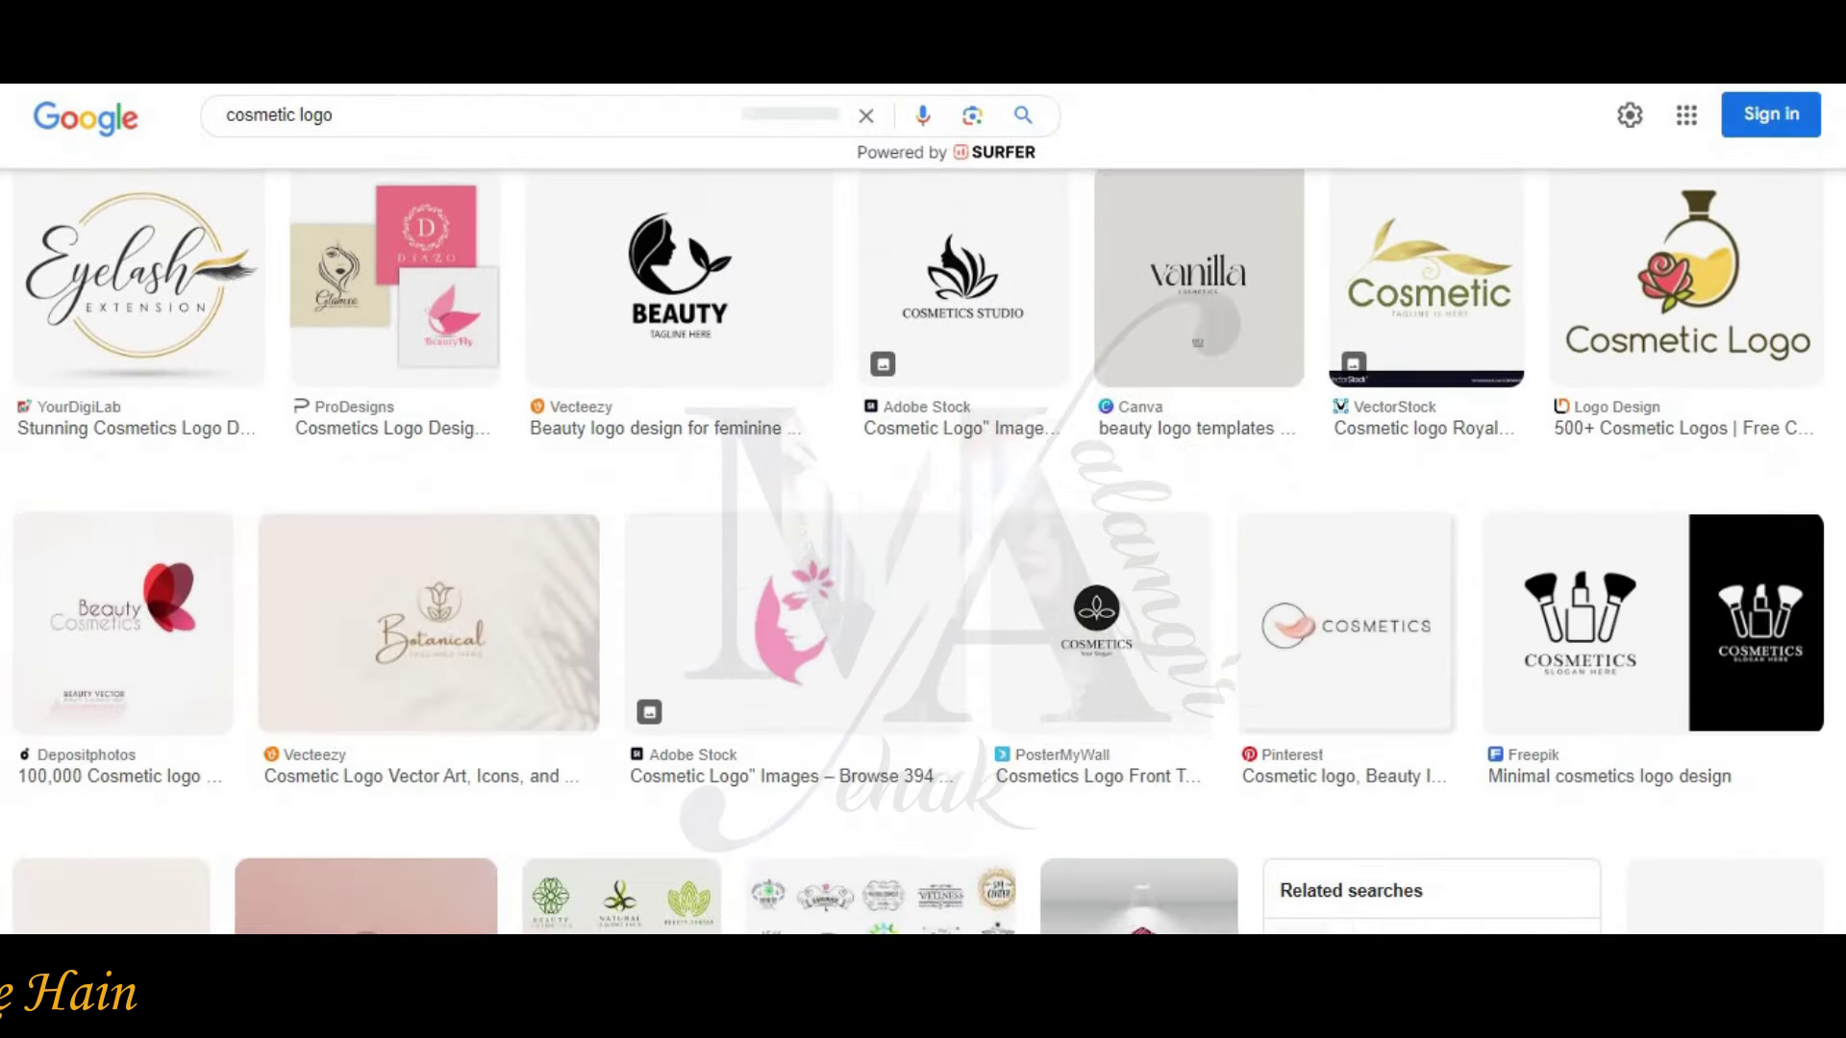
scroll(923, 516, down, 4)
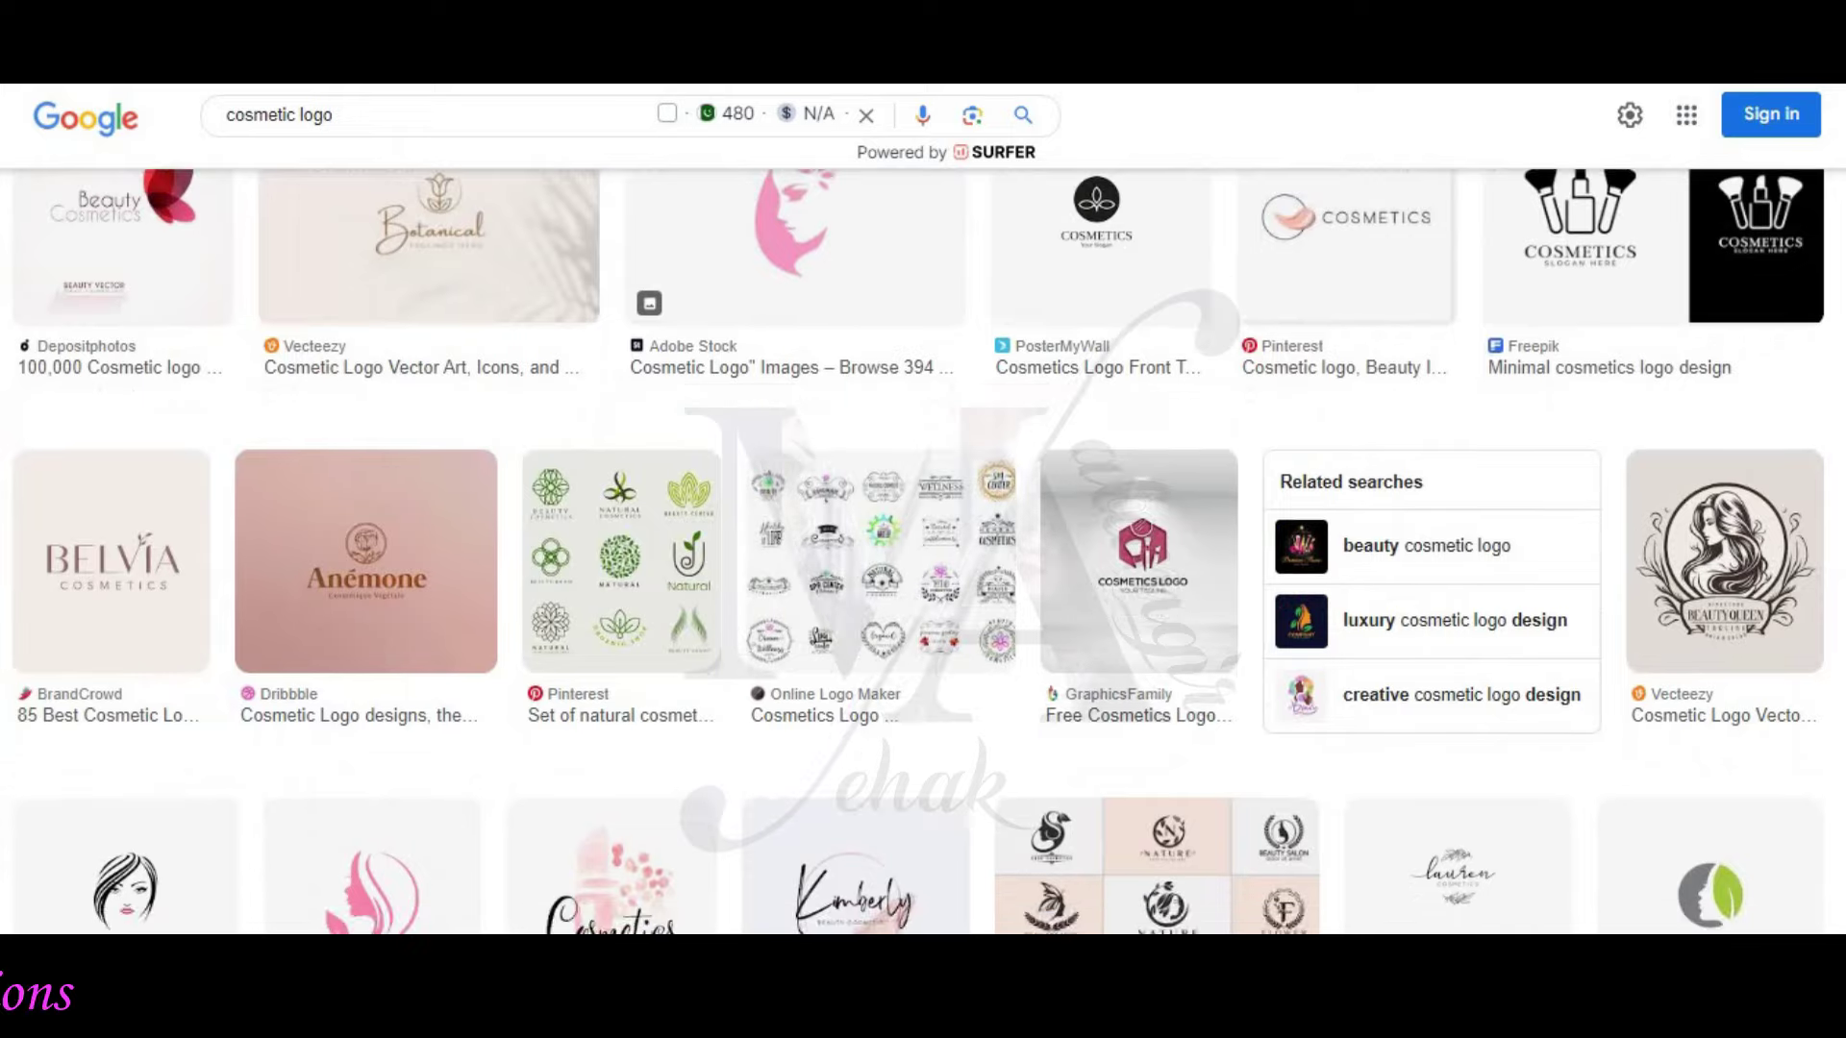
scroll(923, 551, down, 5)
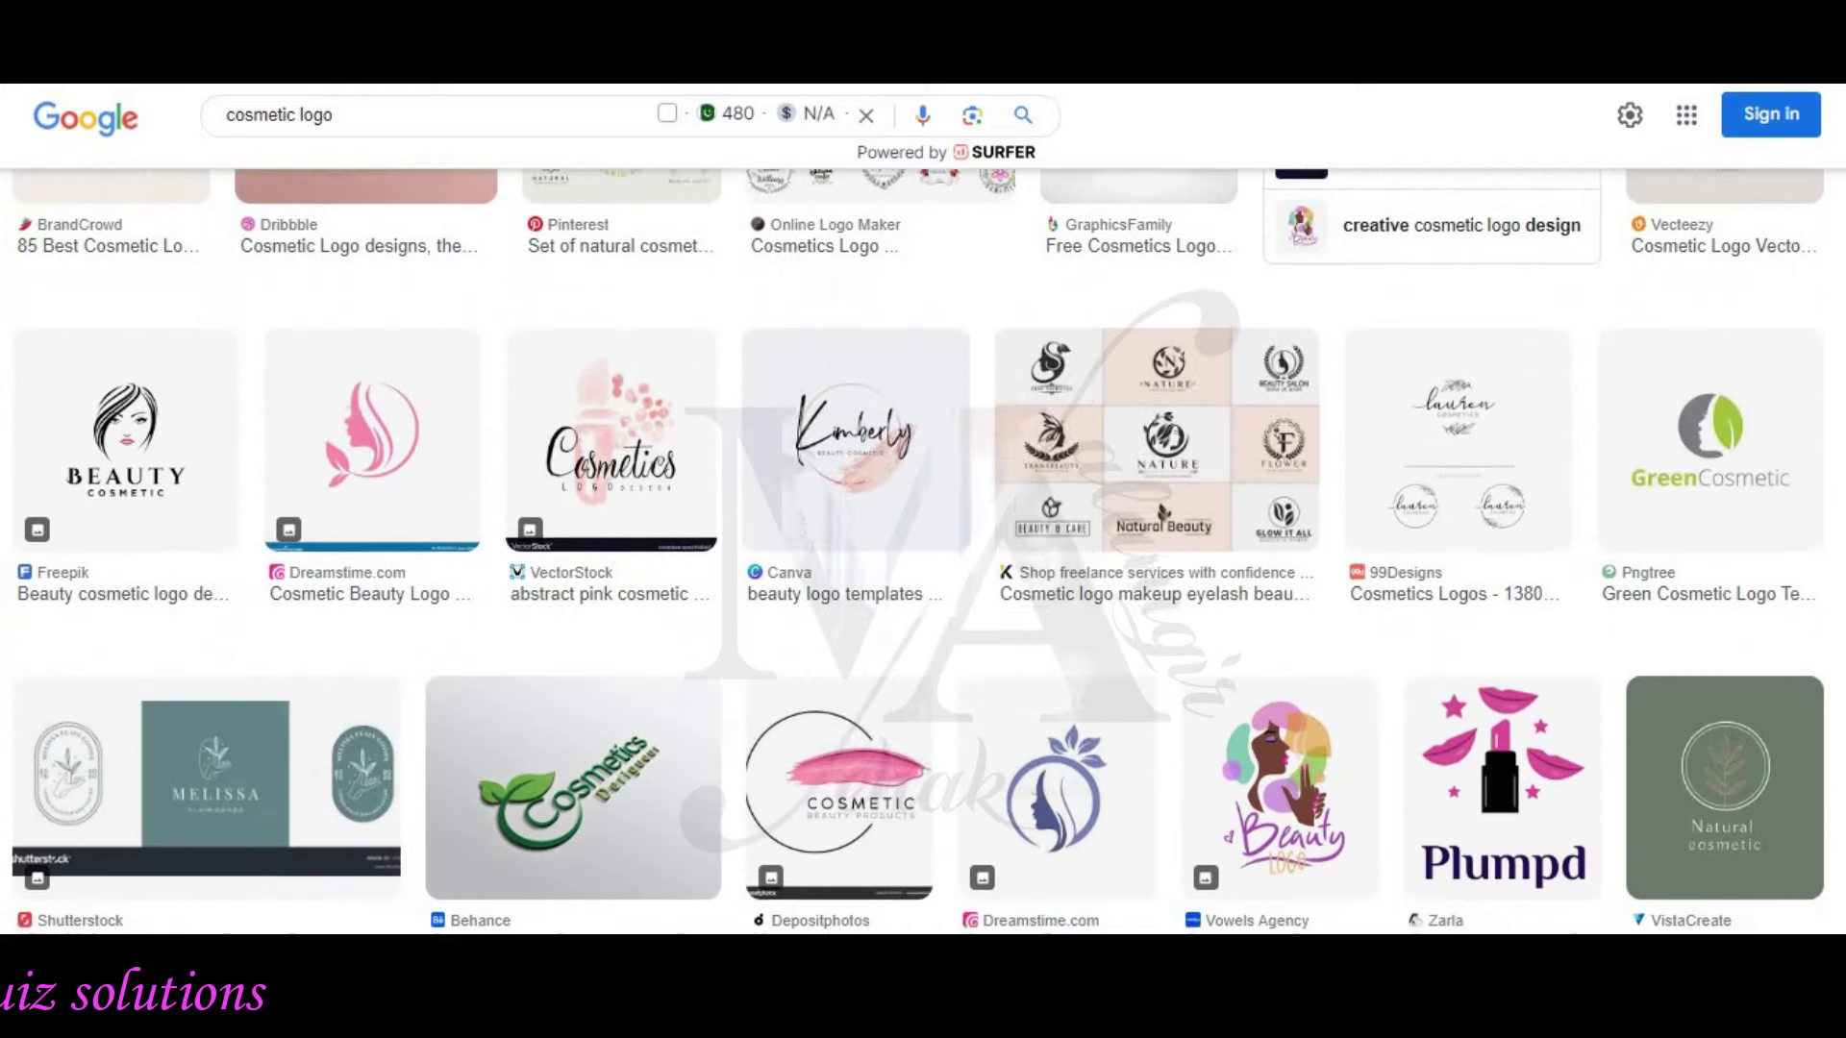
scroll(923, 551, down, 2)
scroll(402, 112, up, 15)
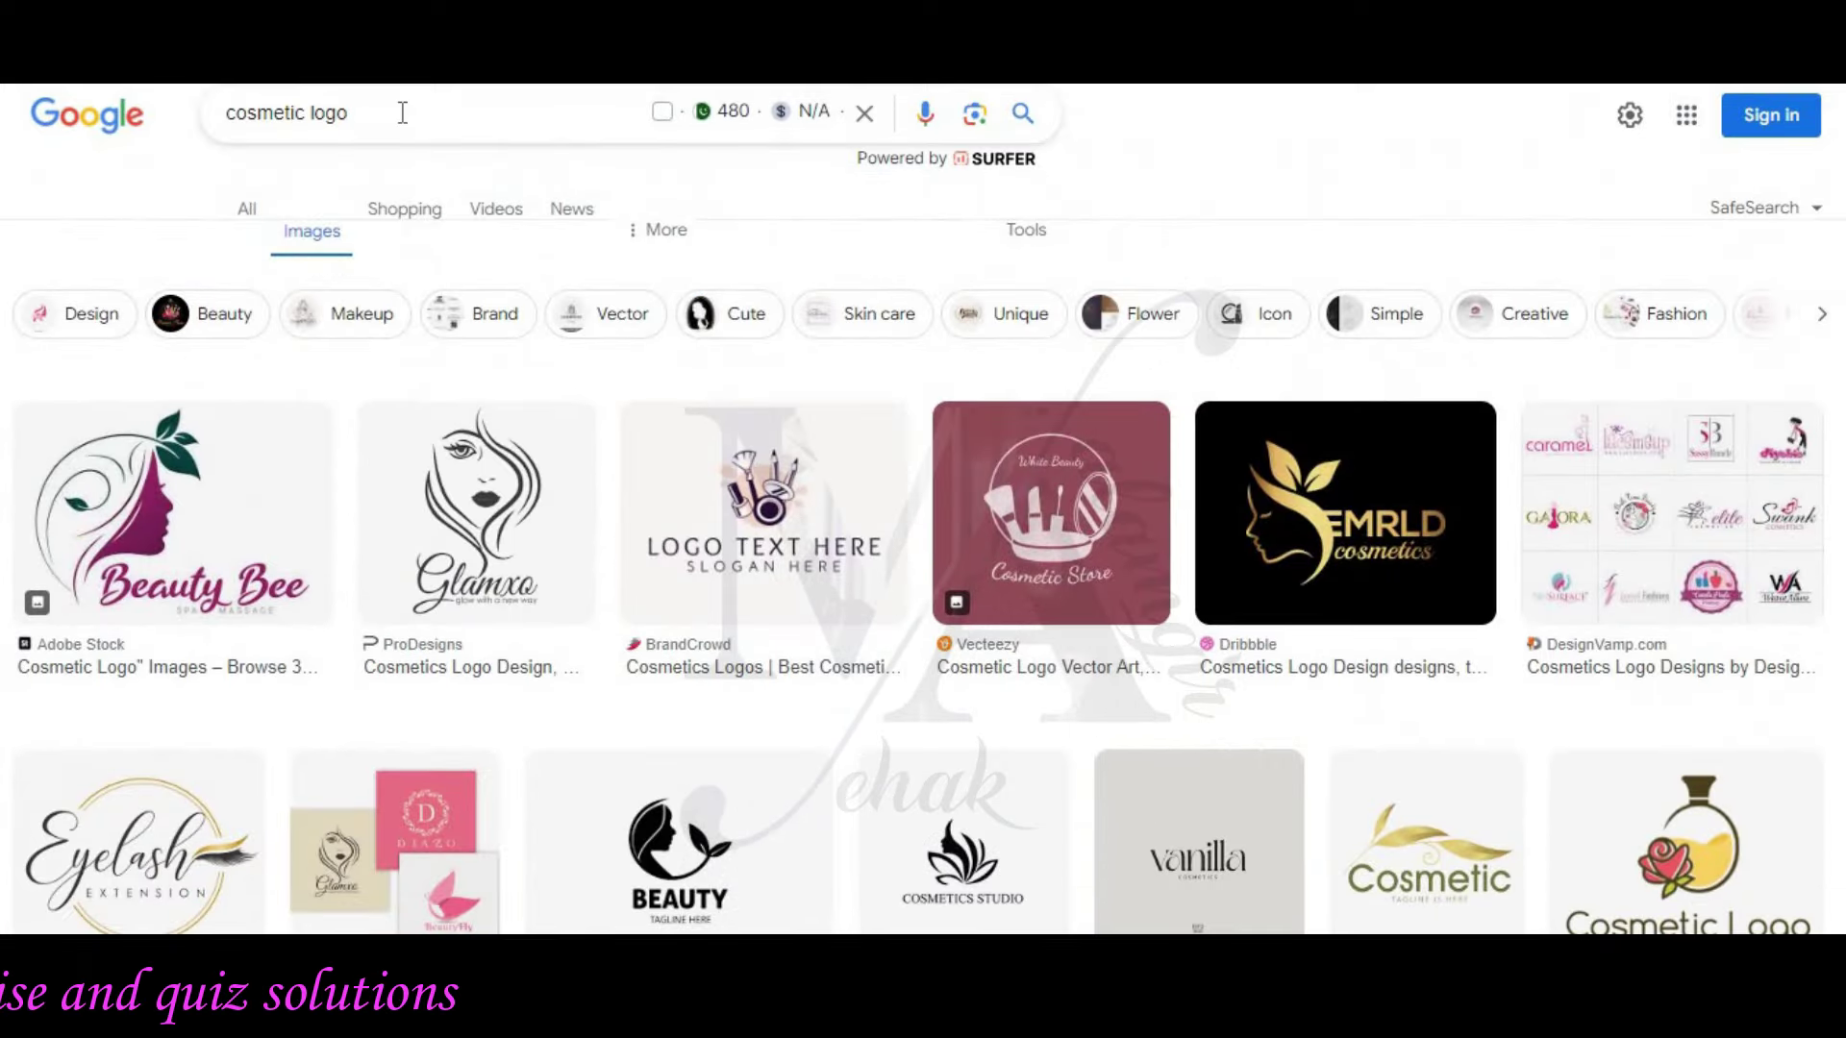
Step: Change the image search to "cosmetic picture" and browse the makeup product photos
text(picture)
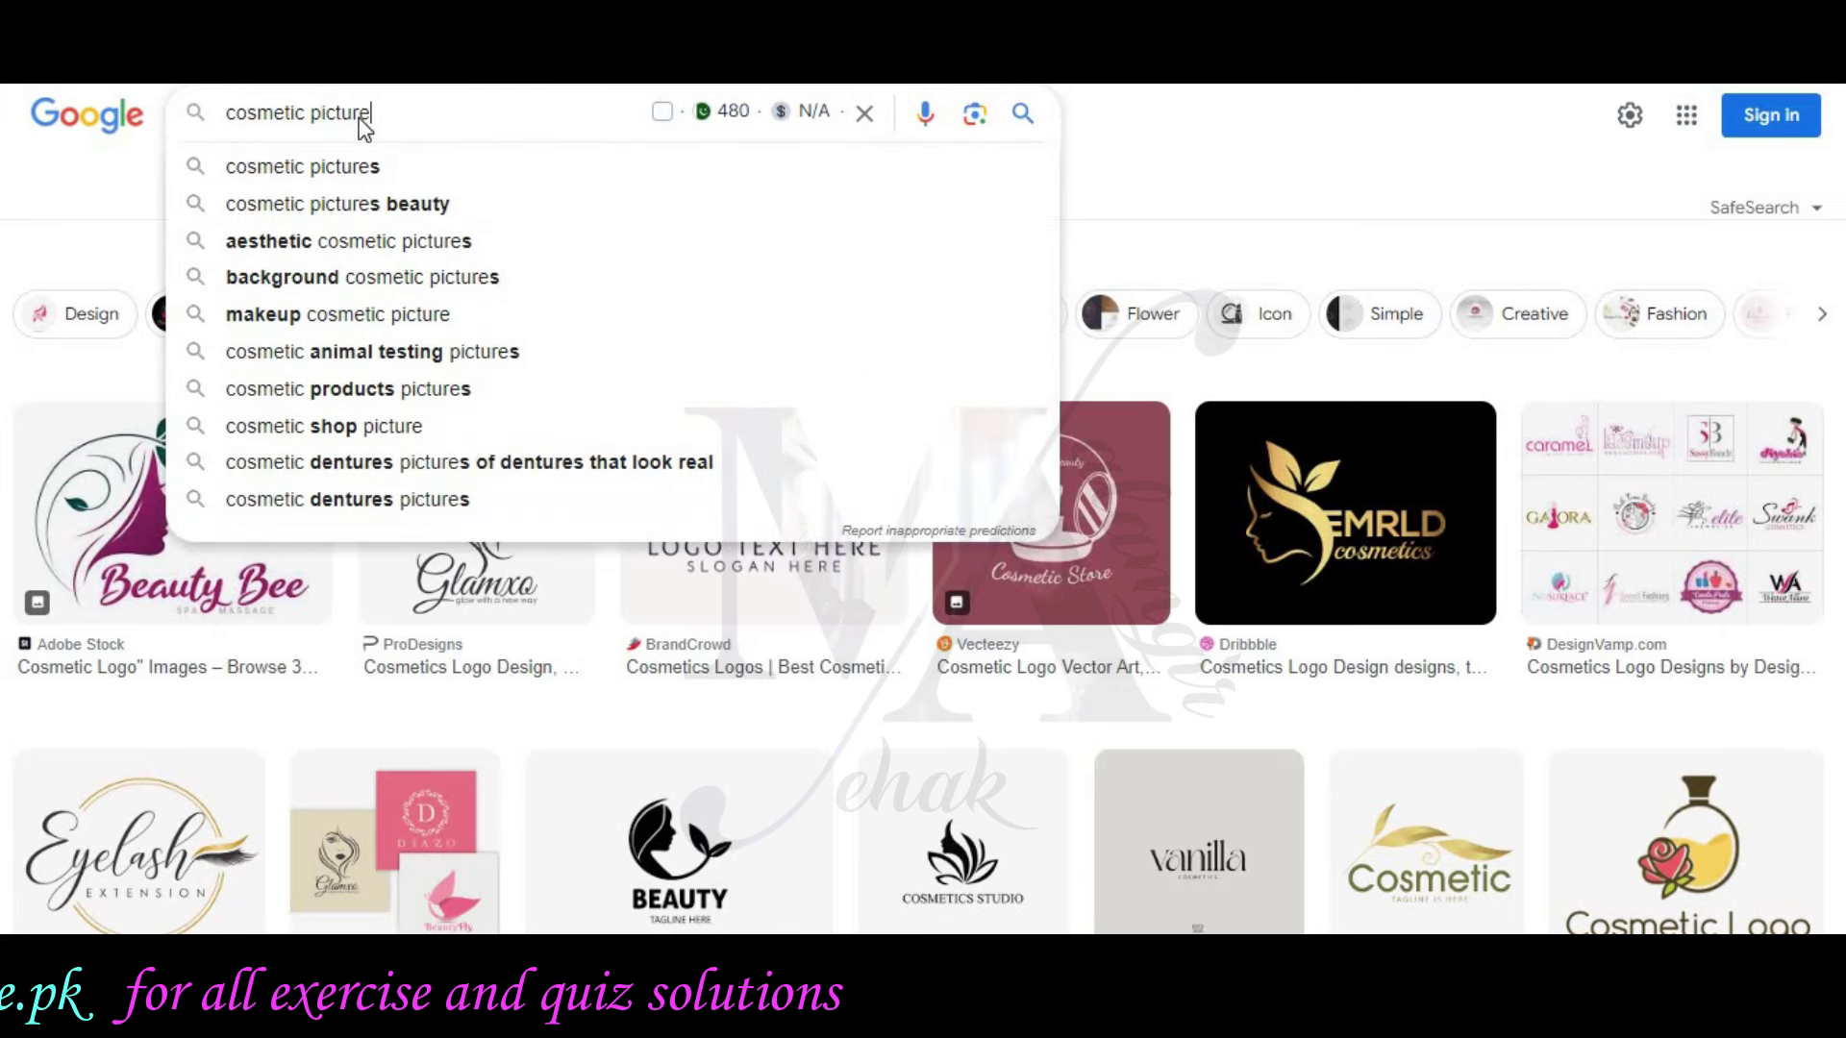
key(Return)
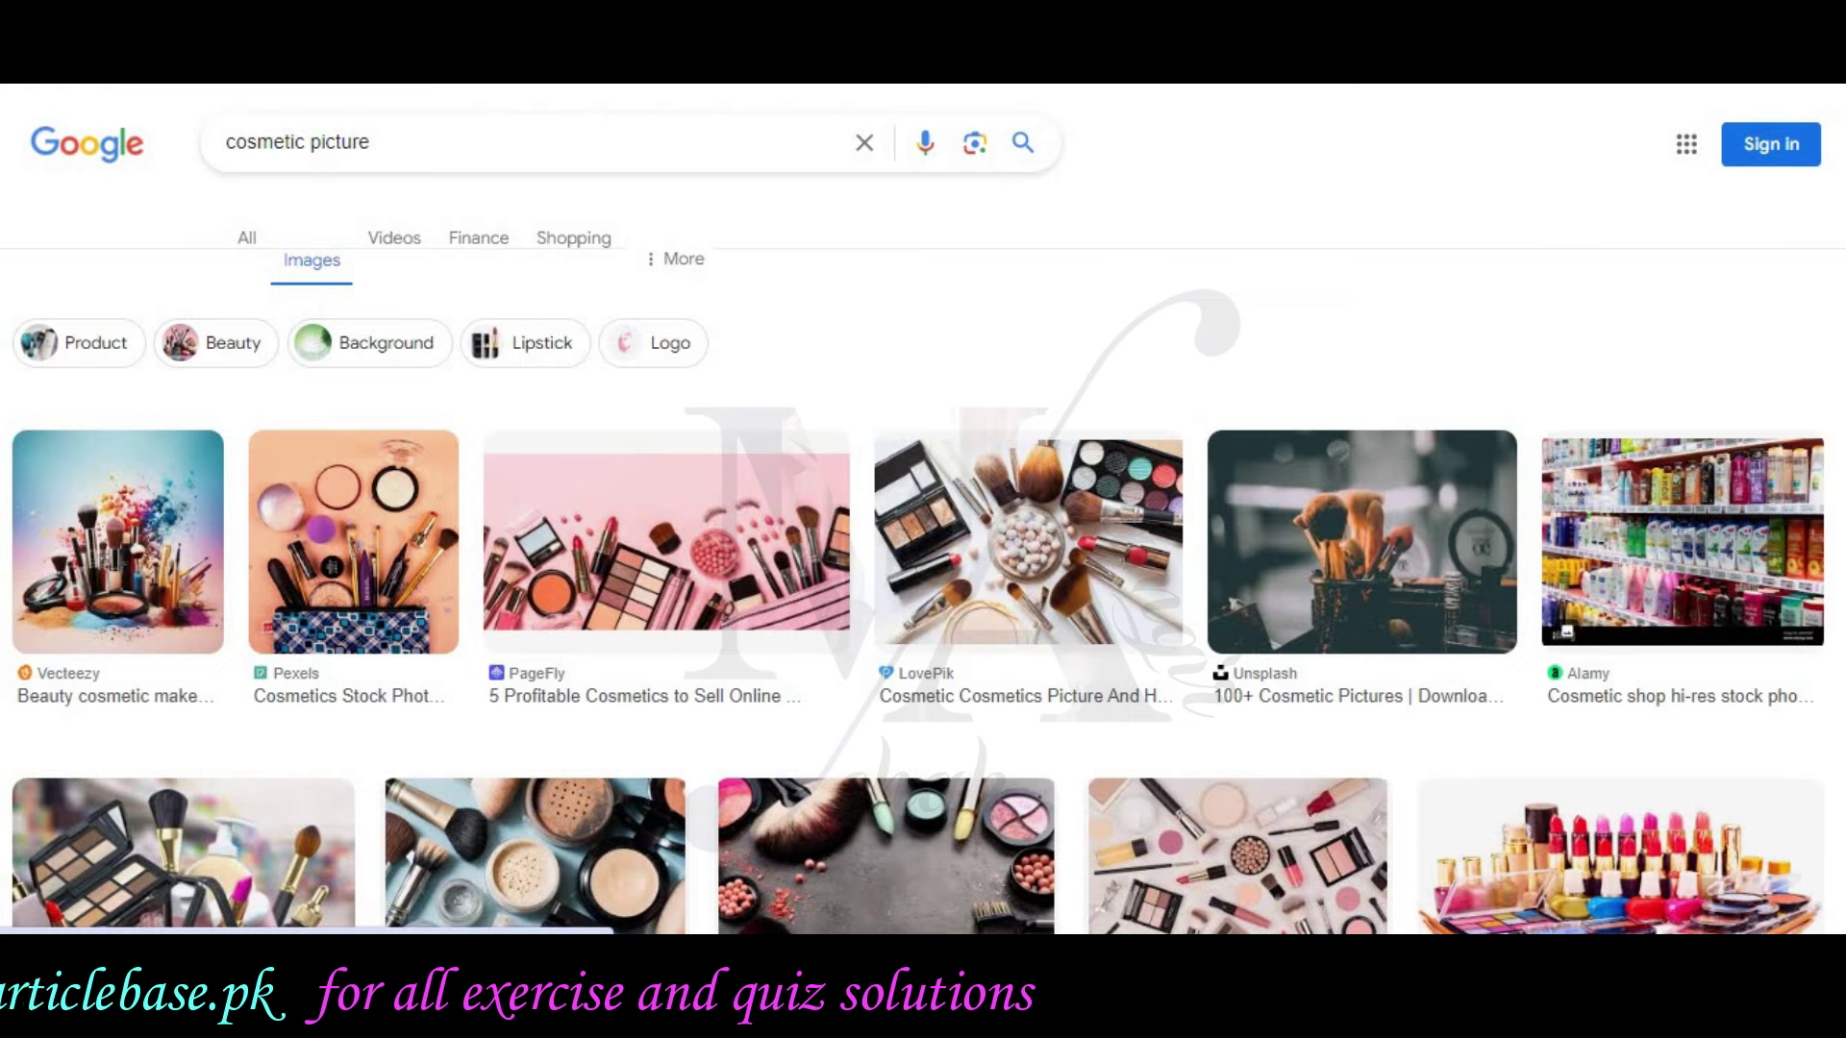
scroll(923, 567, down, 1)
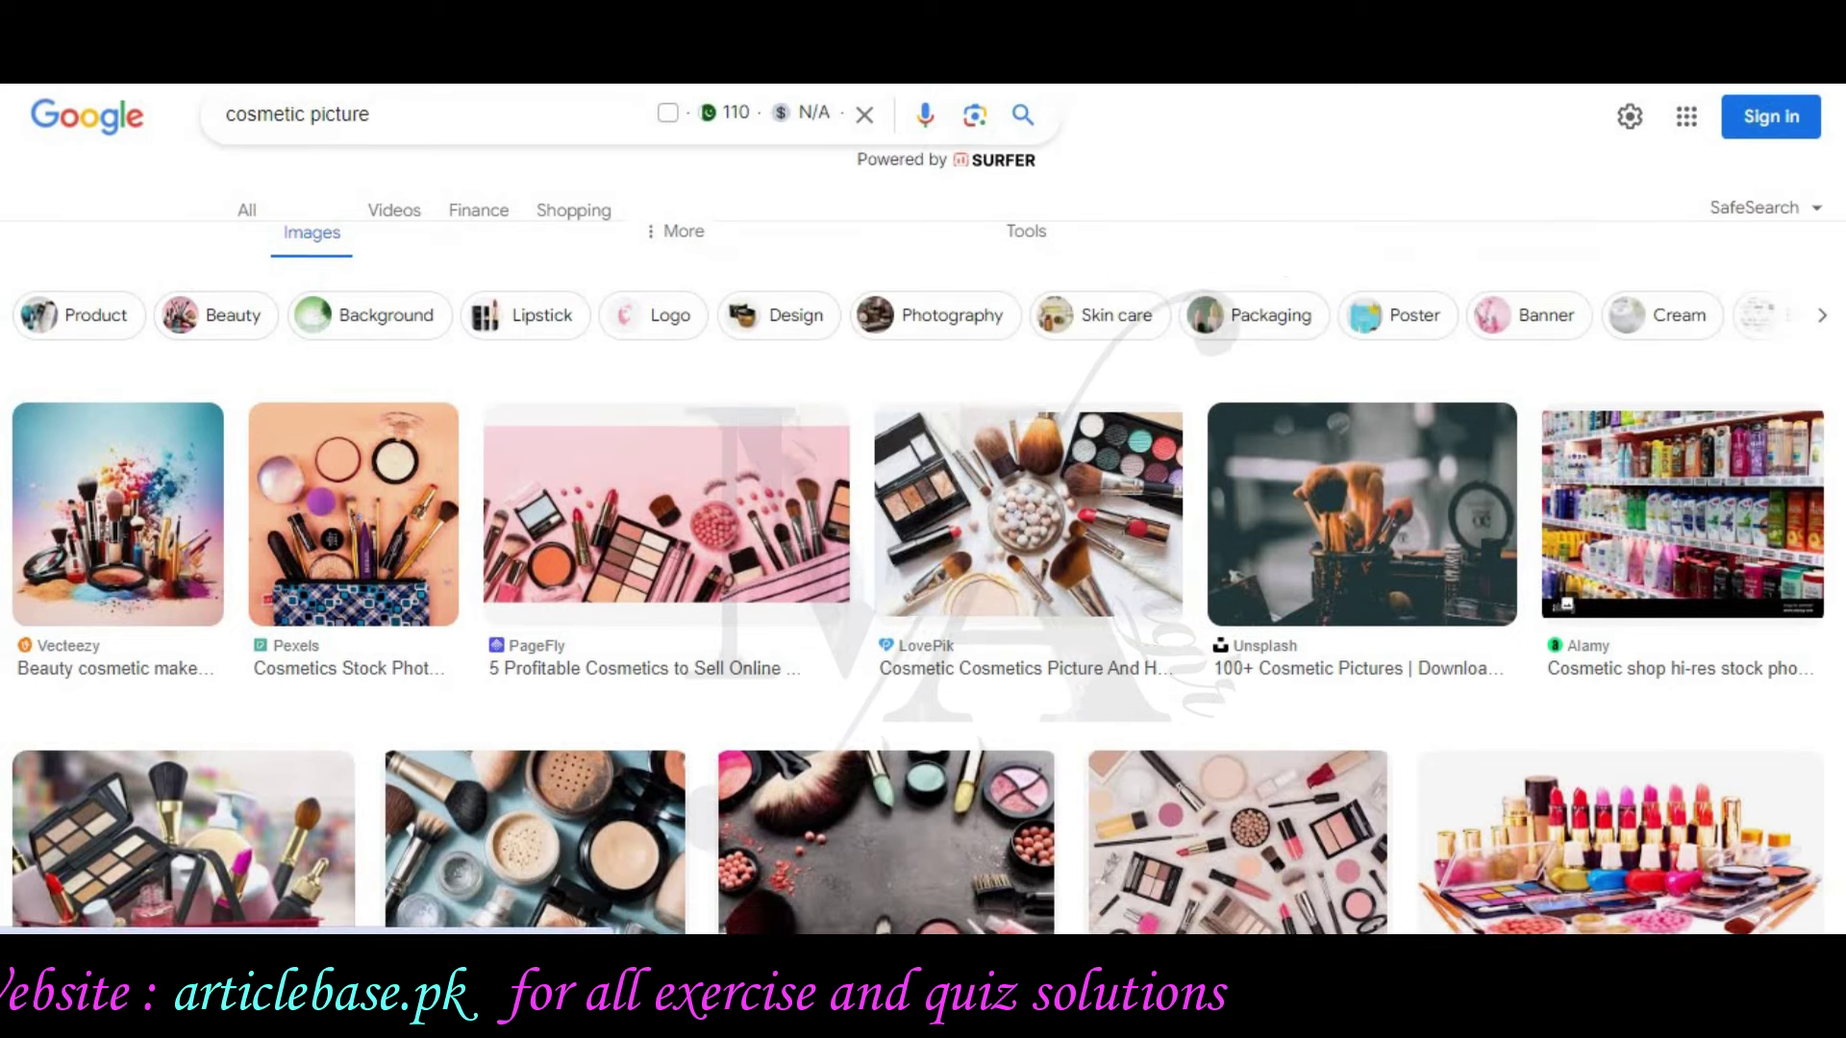
scroll(923, 509, down, 4)
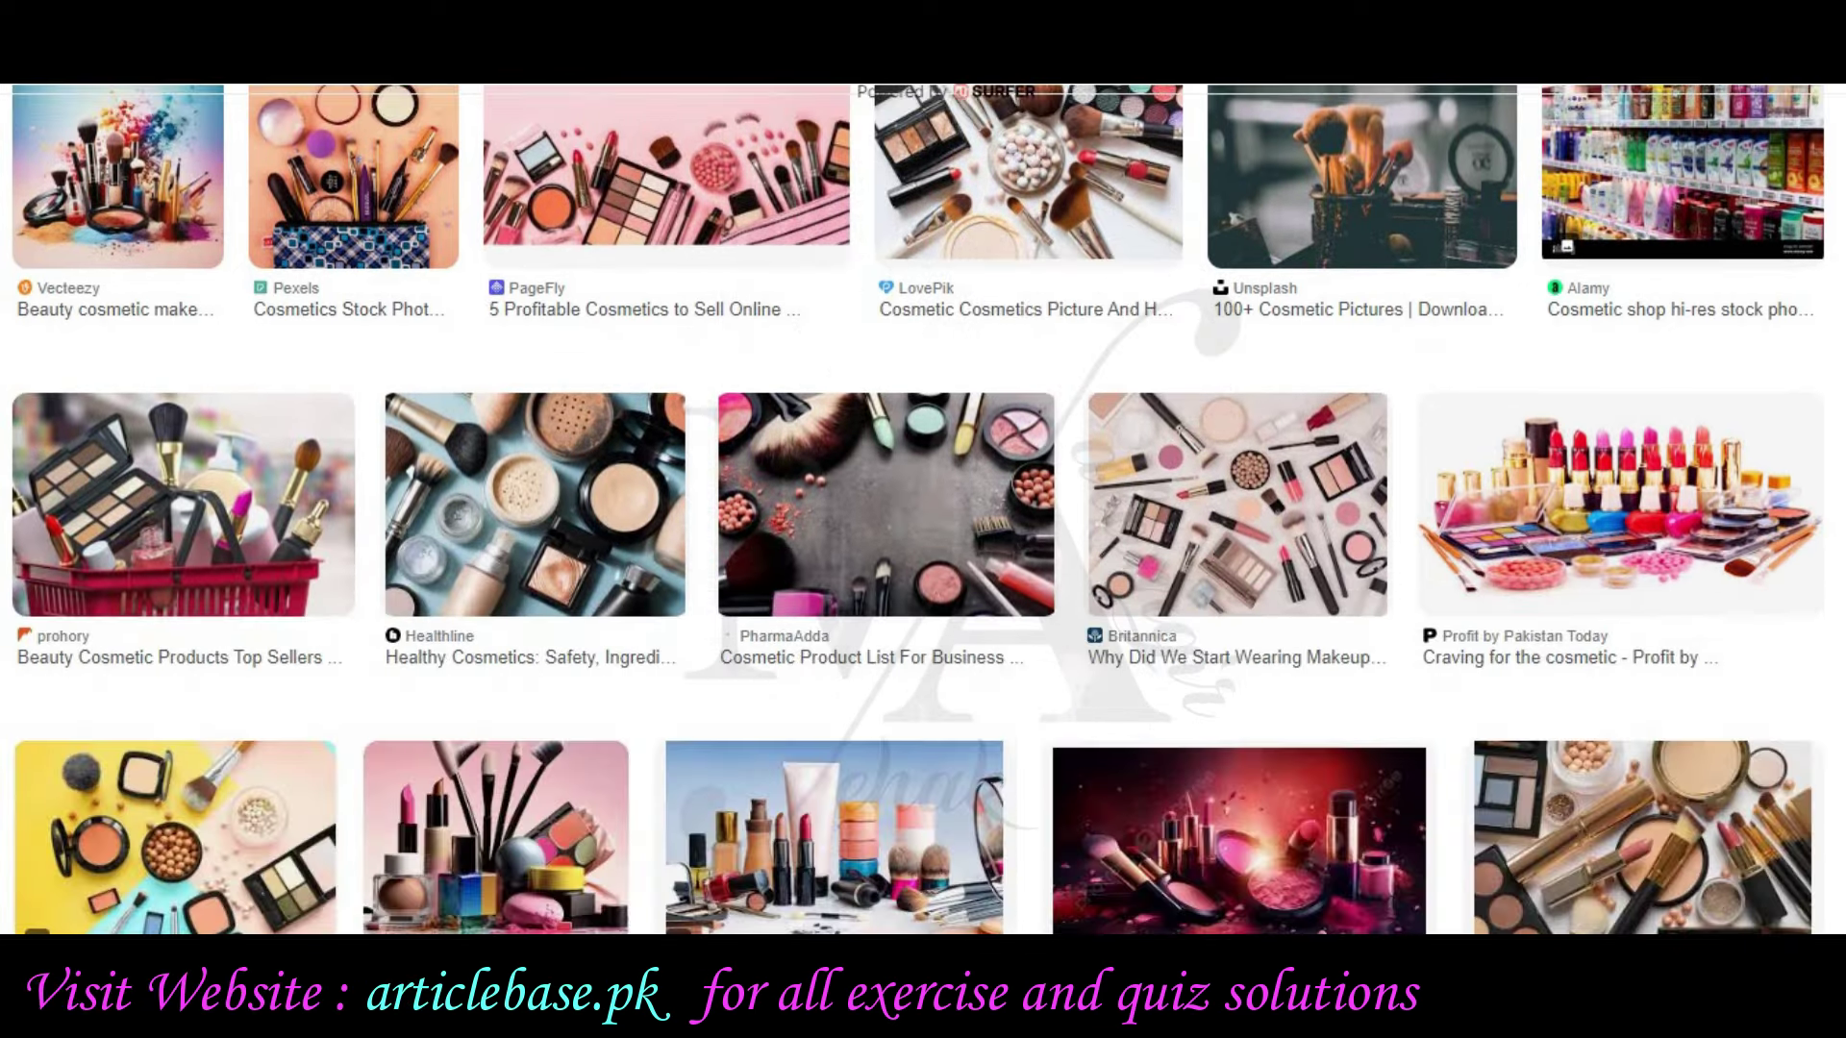
scroll(1803, 213, down, 1)
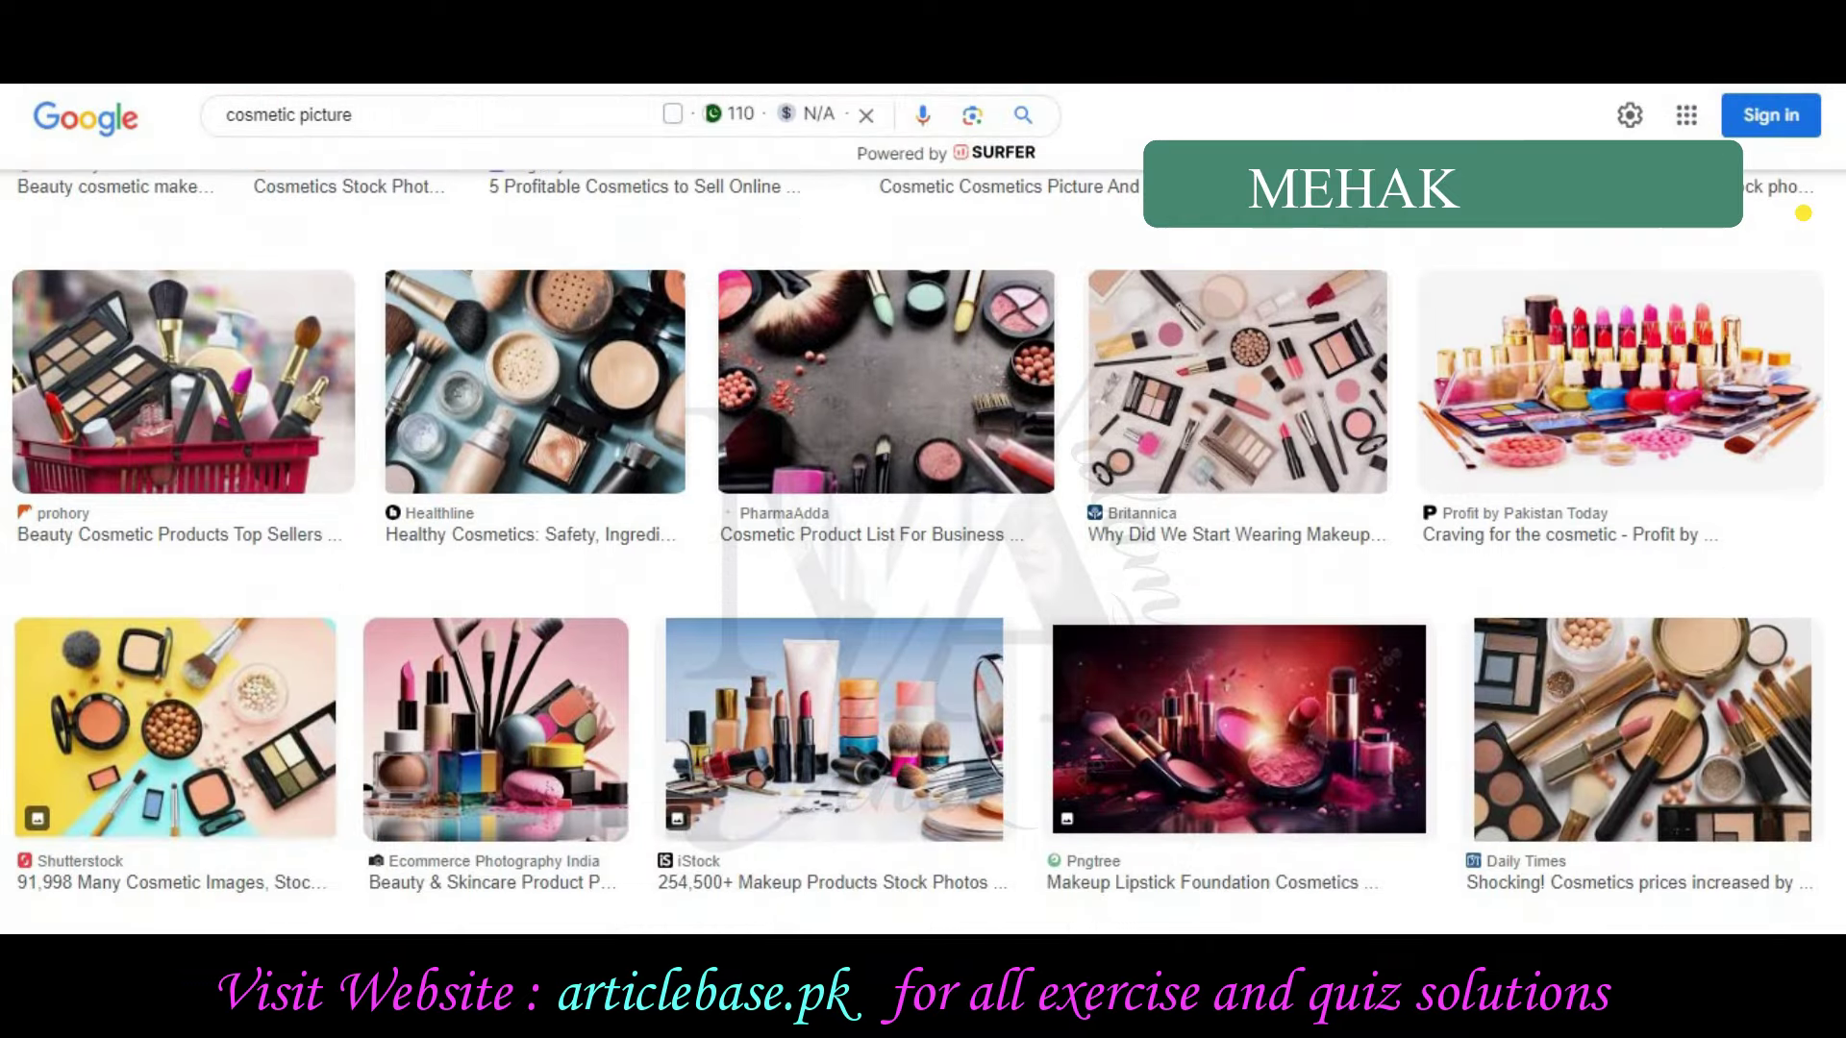
scroll(1802, 213, down, 2)
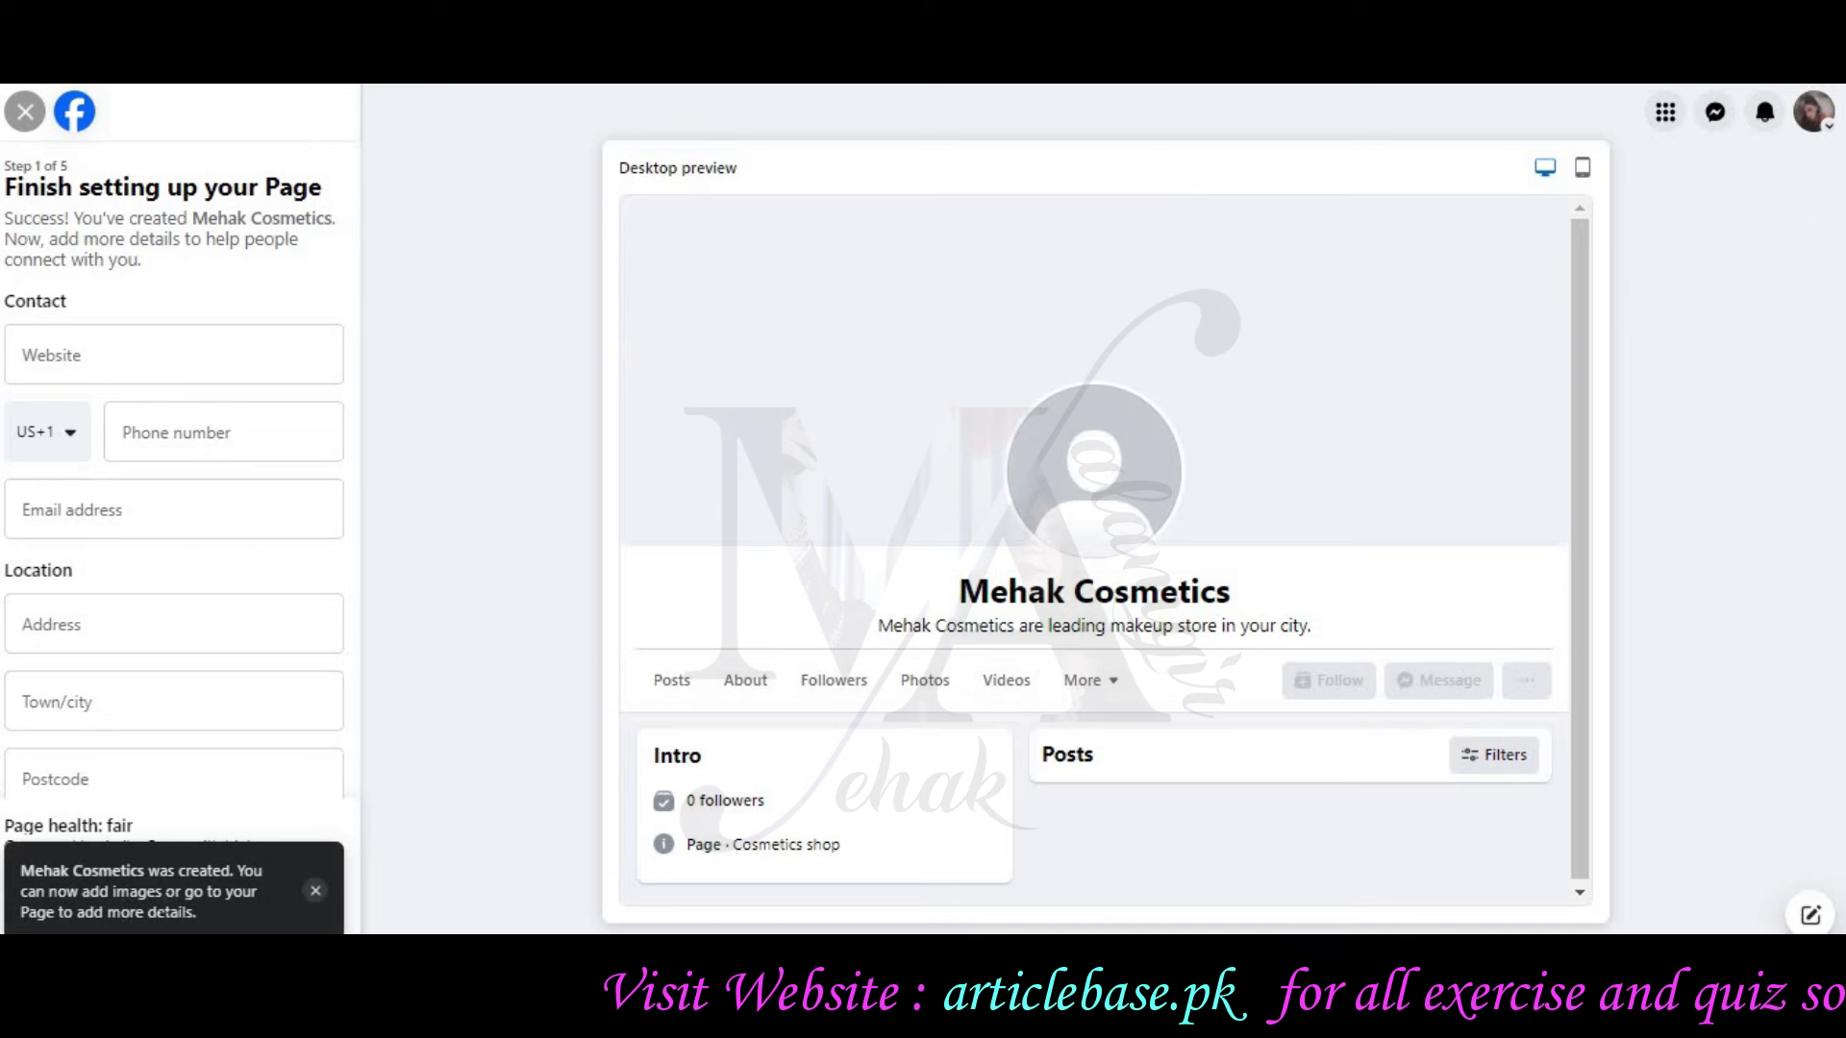
Step: Return to the Facebook page setup and dismiss the page-created notification
click(316, 891)
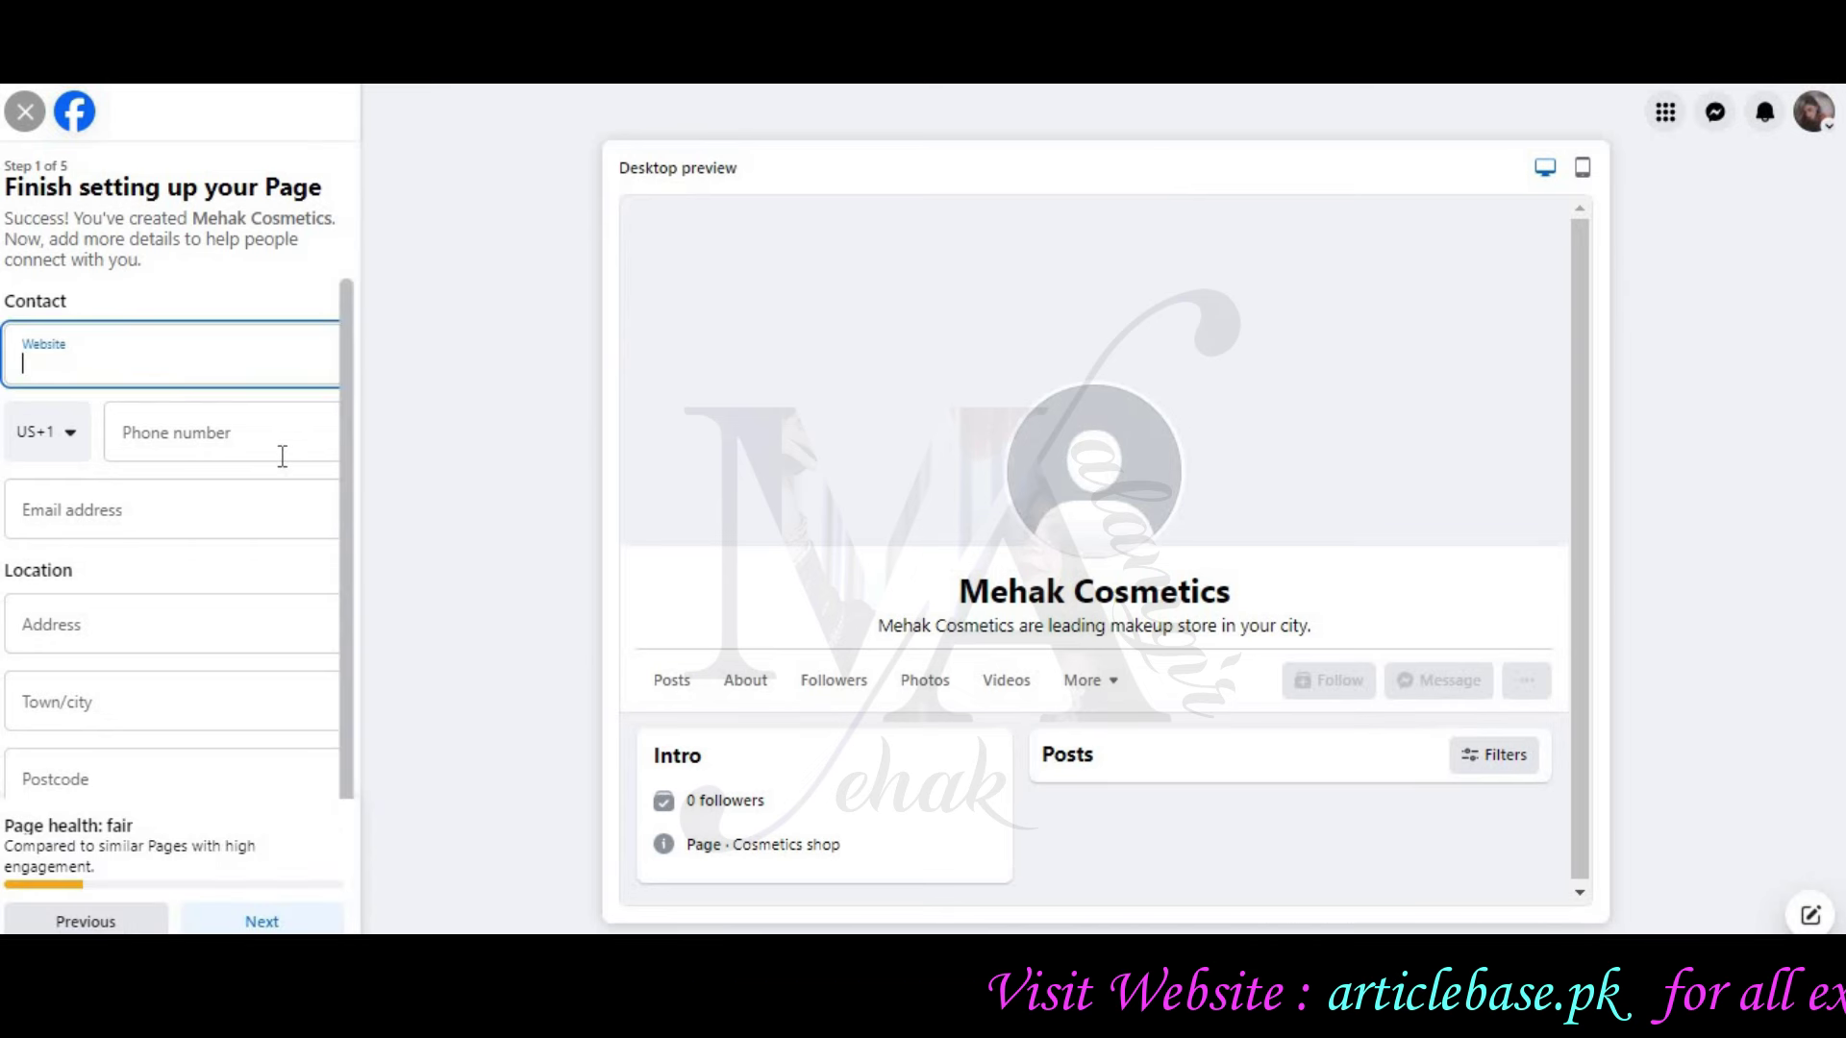
Step: Leave the page's contact and location details blank, set its hours to Always open and continue to page customisation
click(279, 455)
click(316, 490)
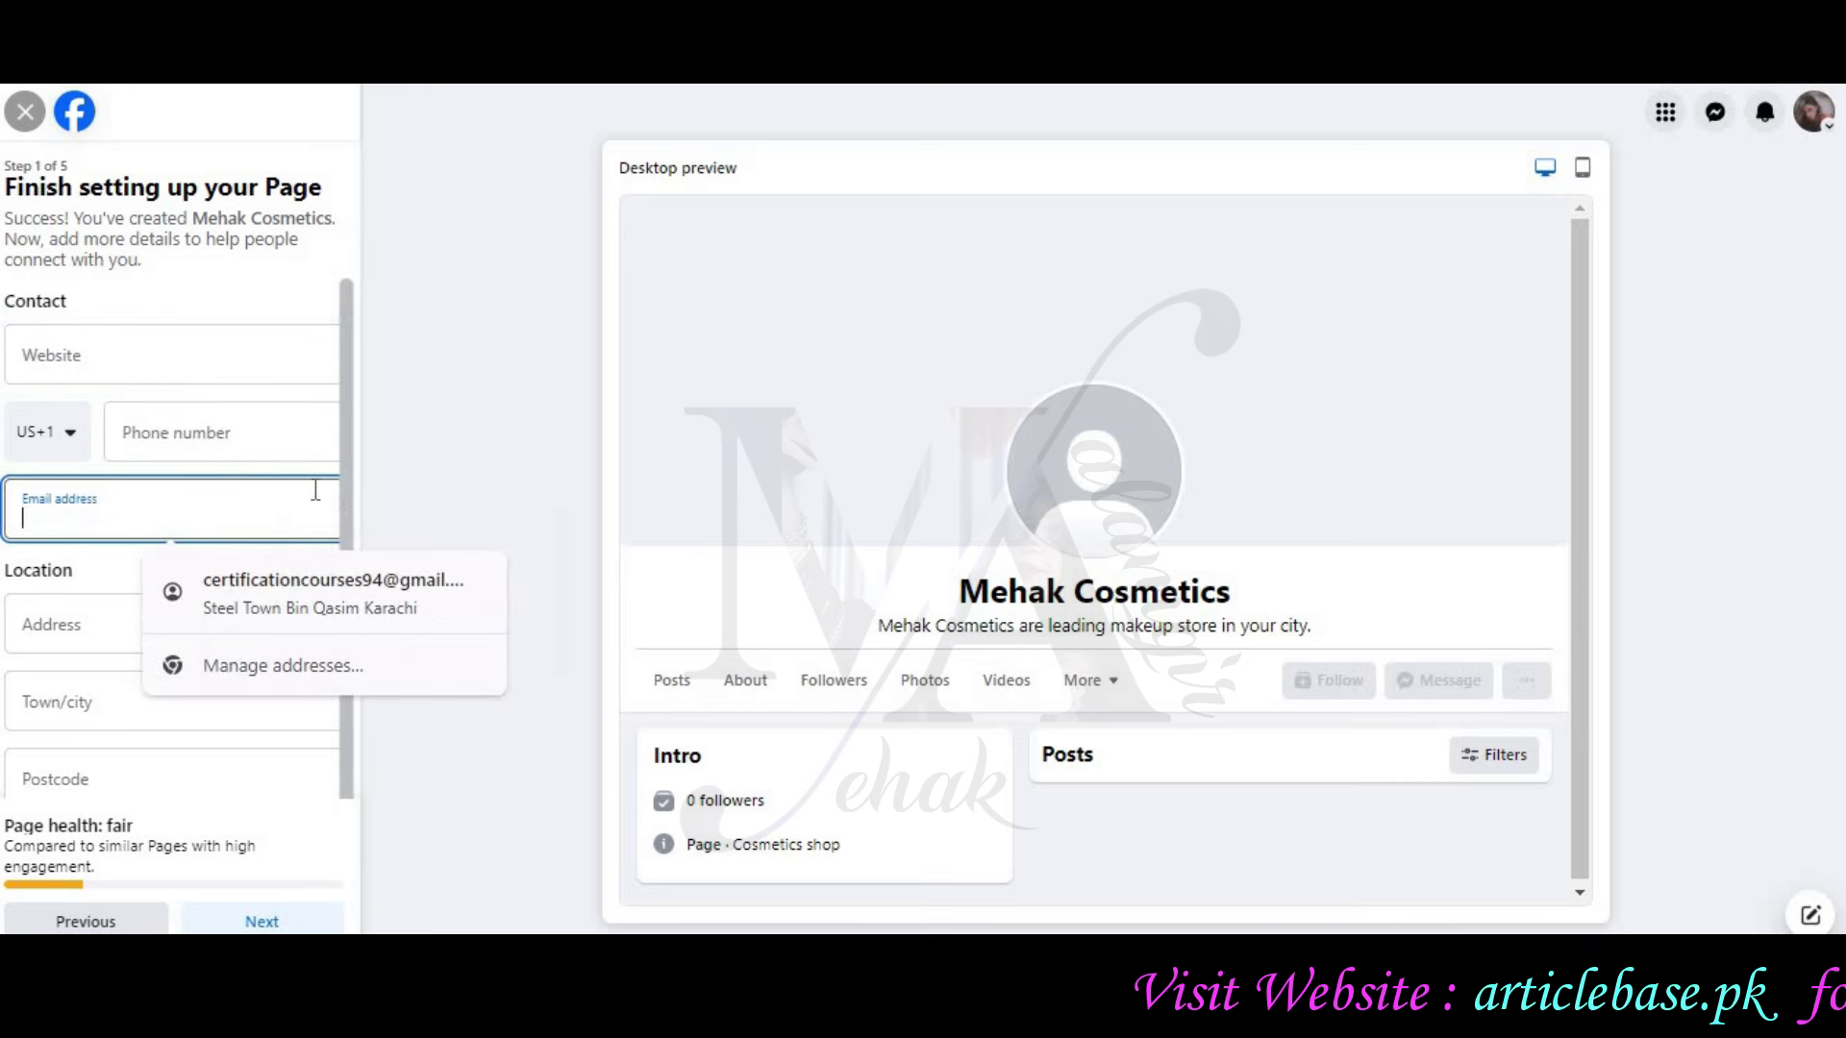
click(281, 419)
click(459, 402)
scroll(205, 539, down, 2)
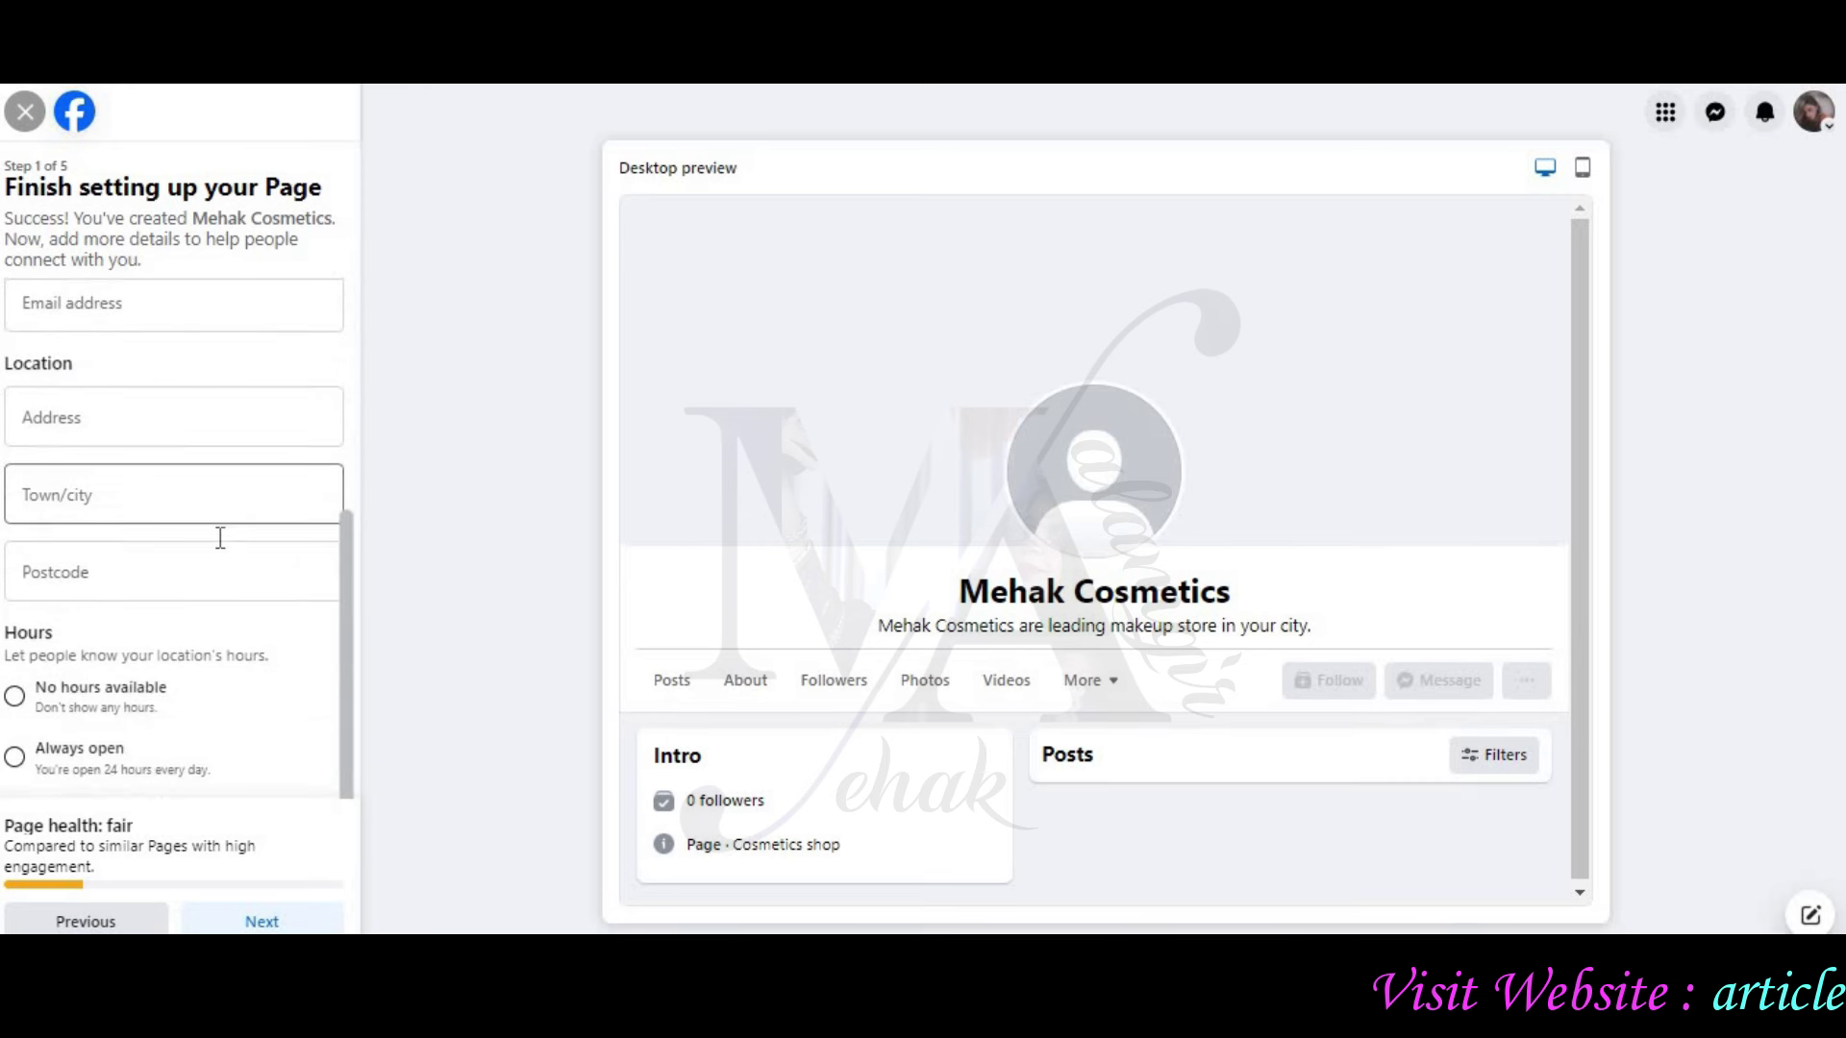
scroll(220, 538, down, 1)
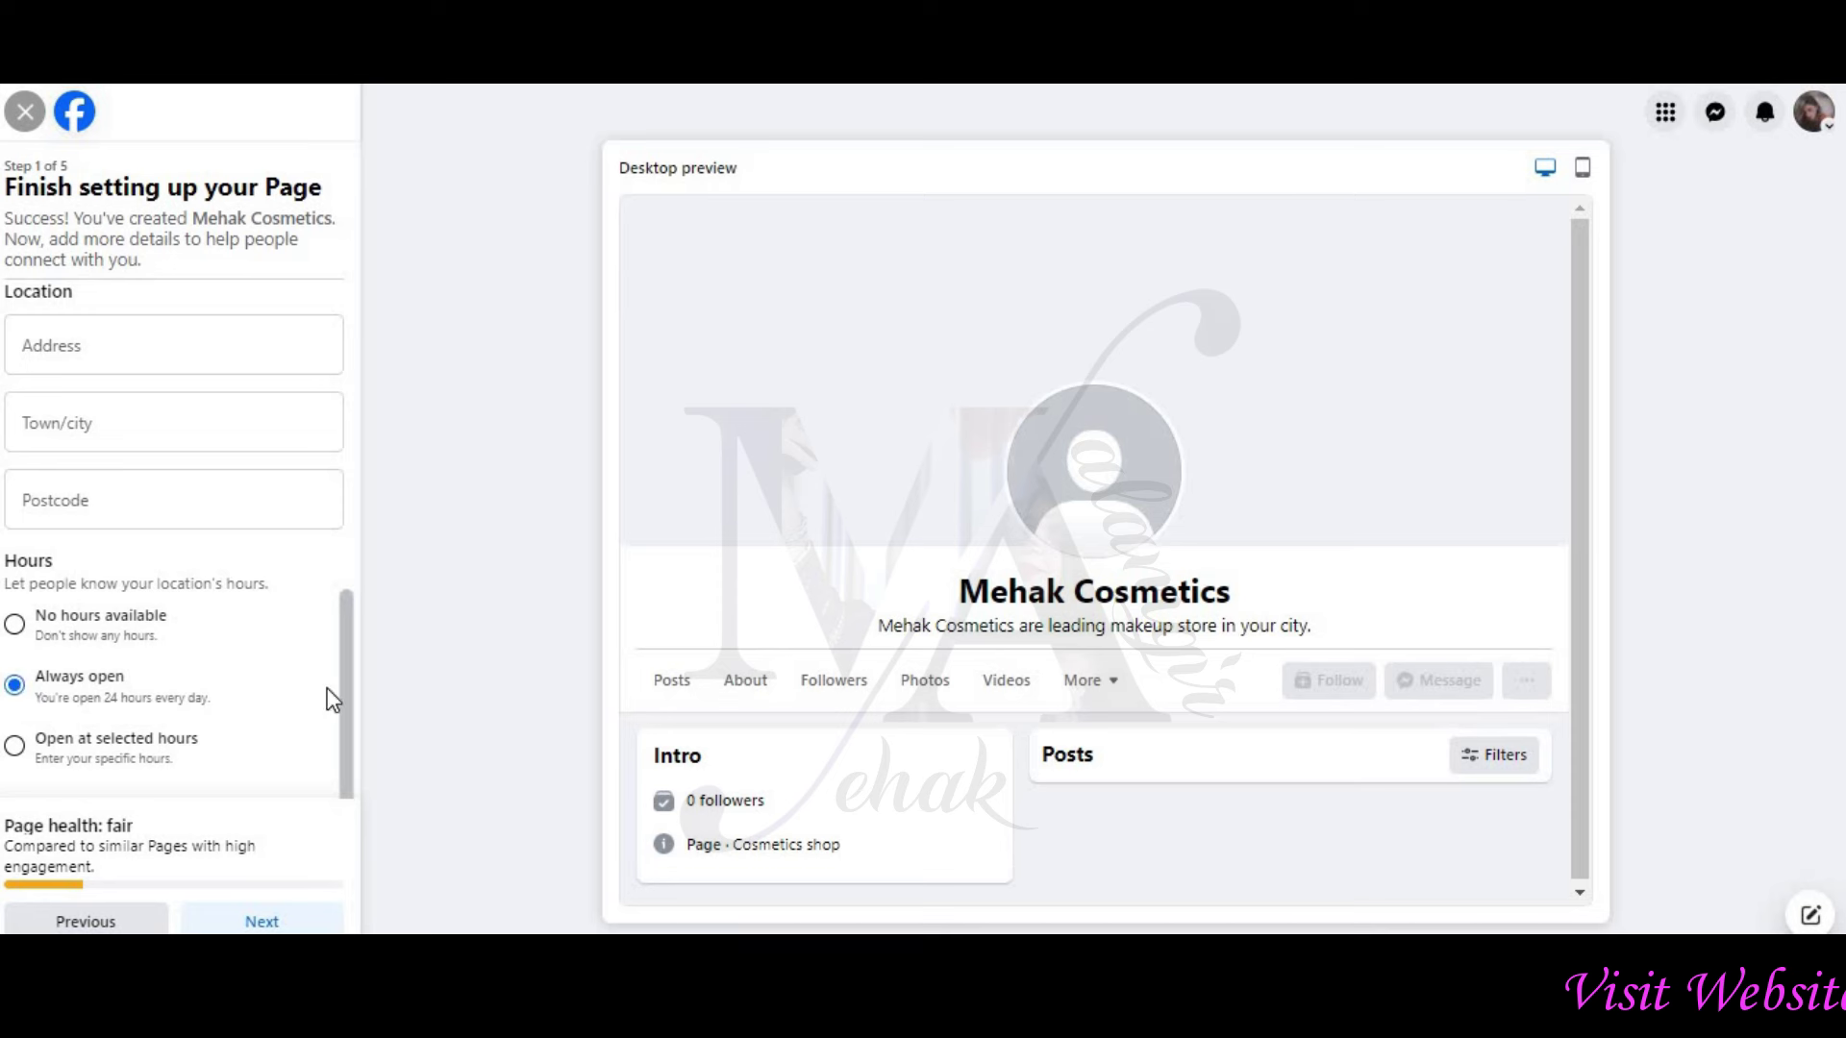
click(272, 918)
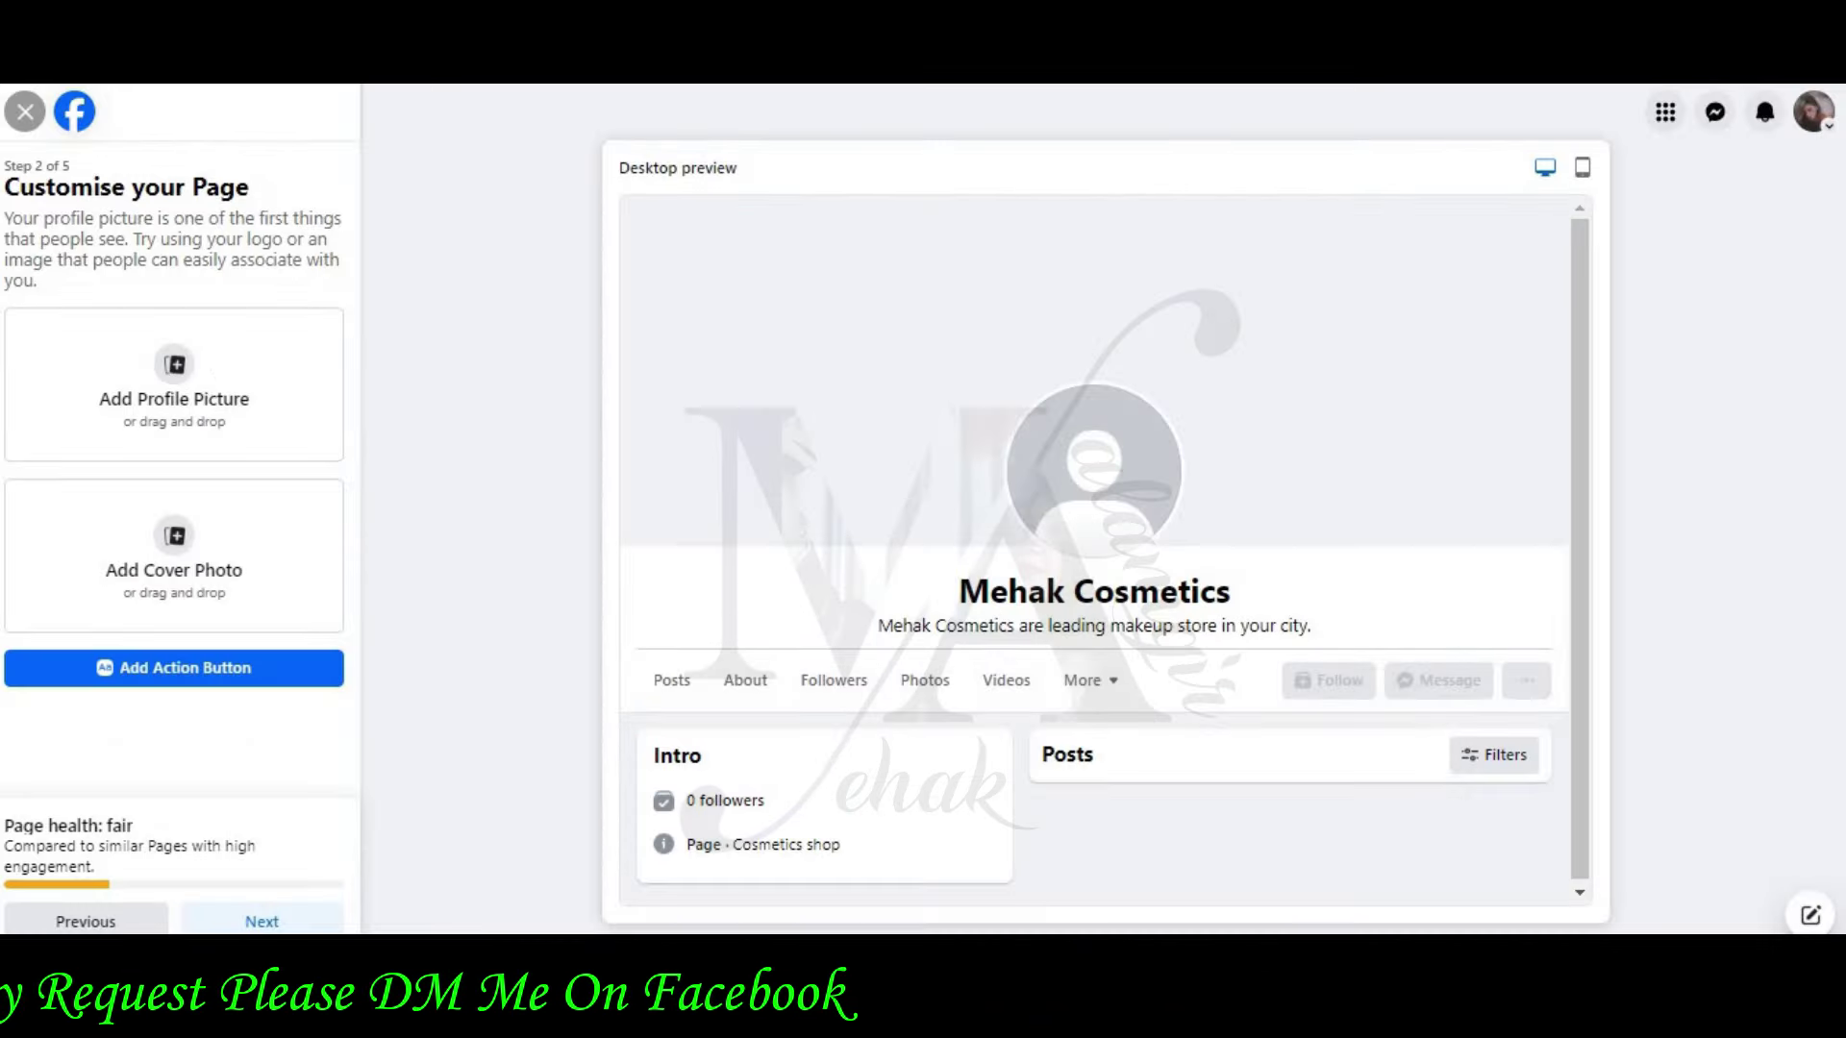
Step: Add "Black Feminine Beauty Brows Makeup Artist Logo" from the Downloads folder as the page's profile picture
click(182, 380)
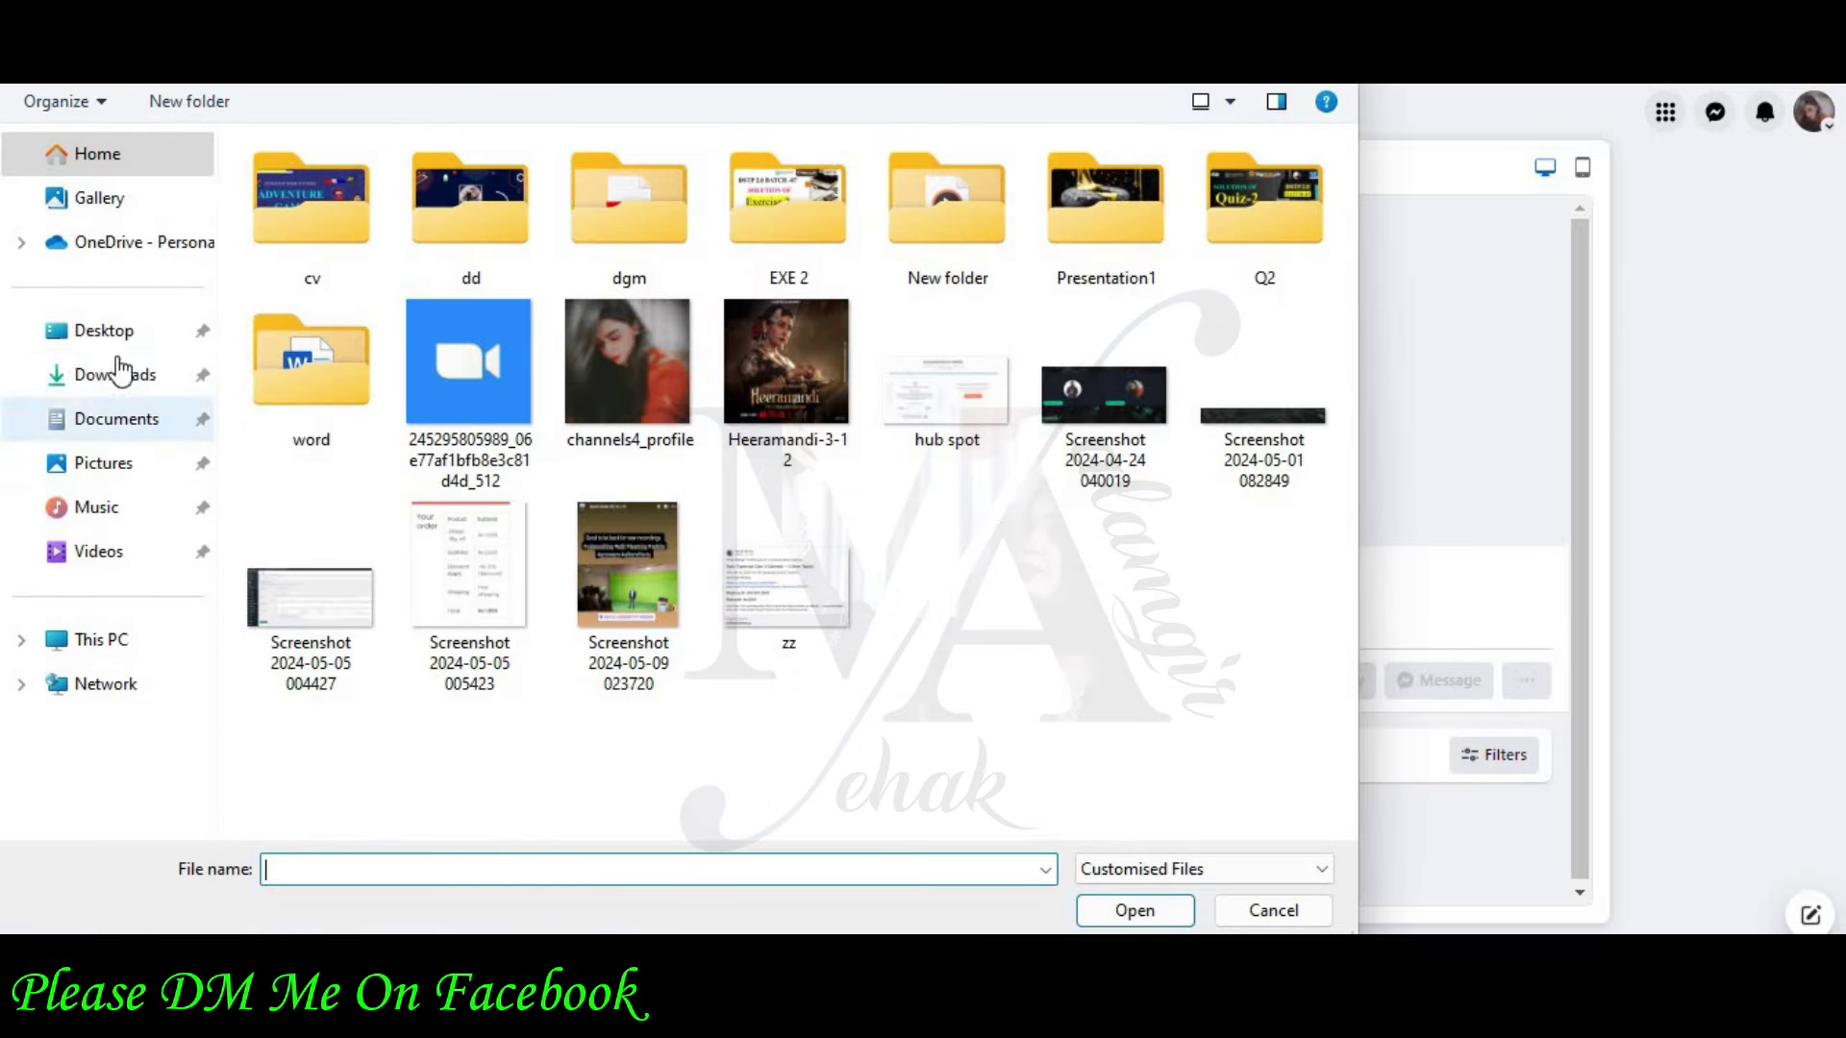
click(118, 374)
click(972, 379)
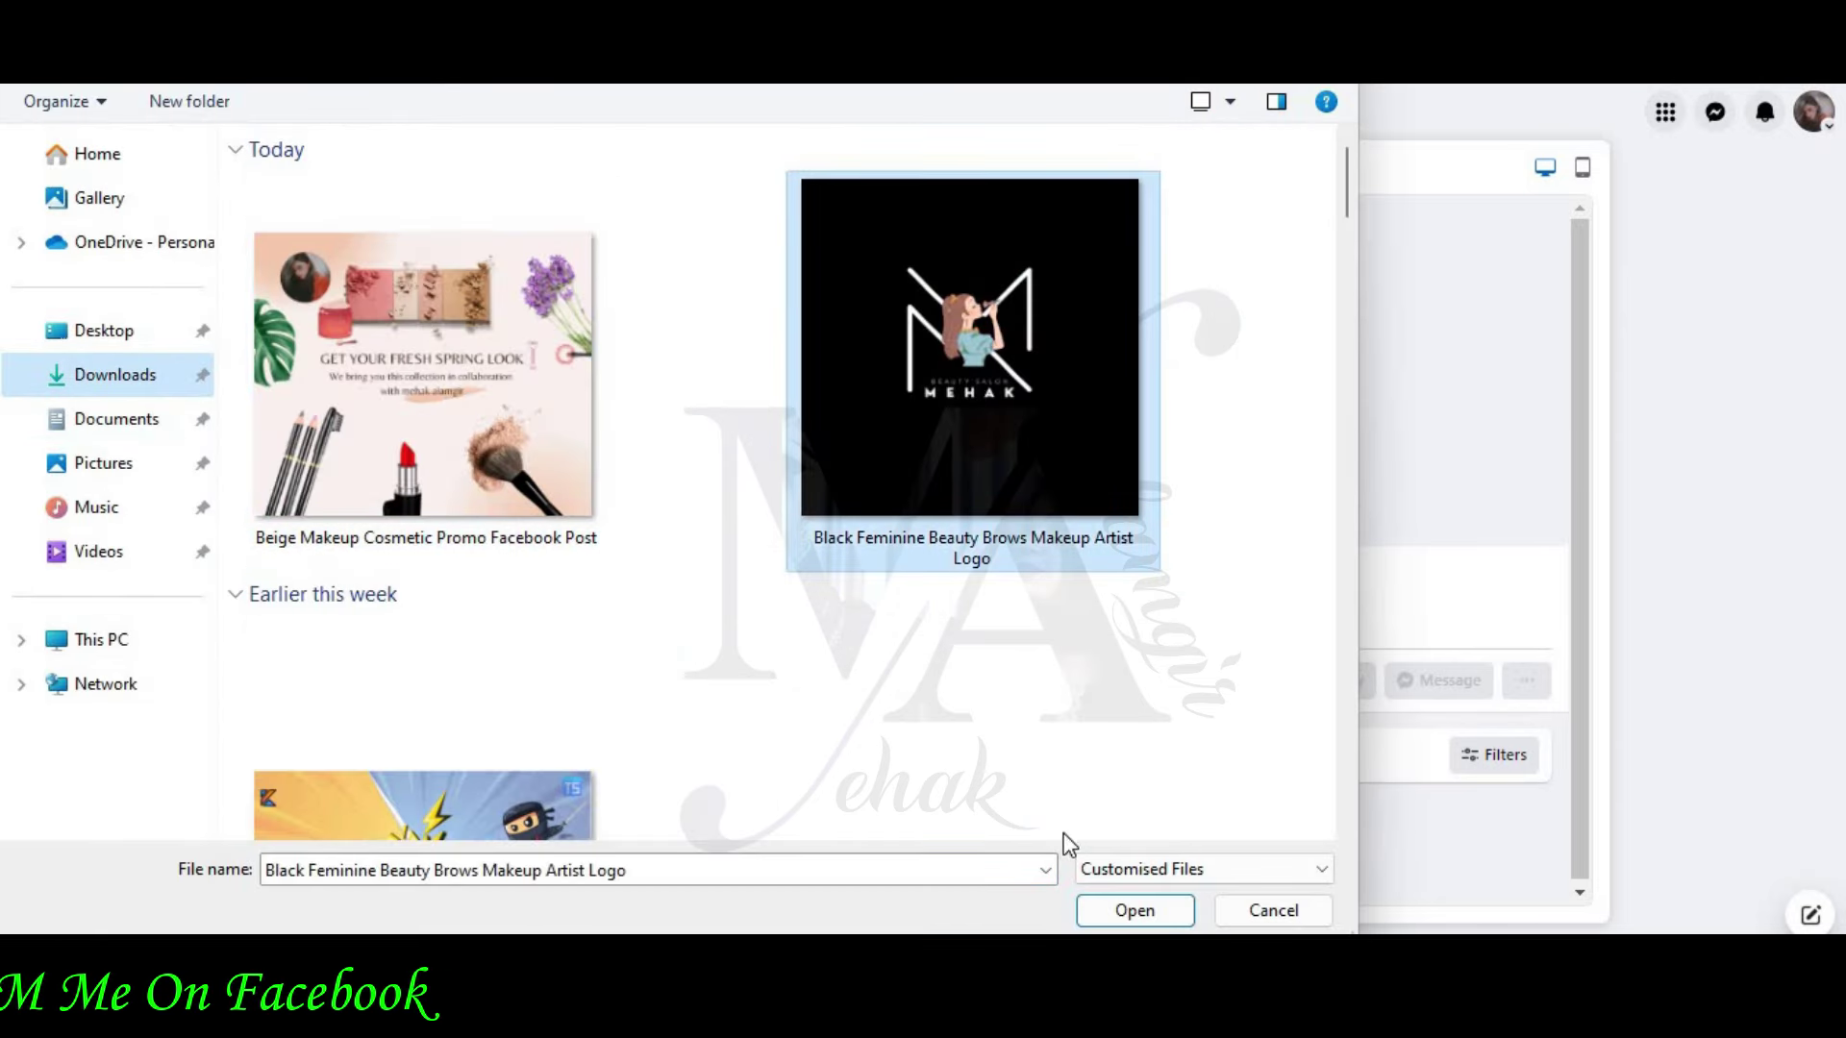
click(1125, 911)
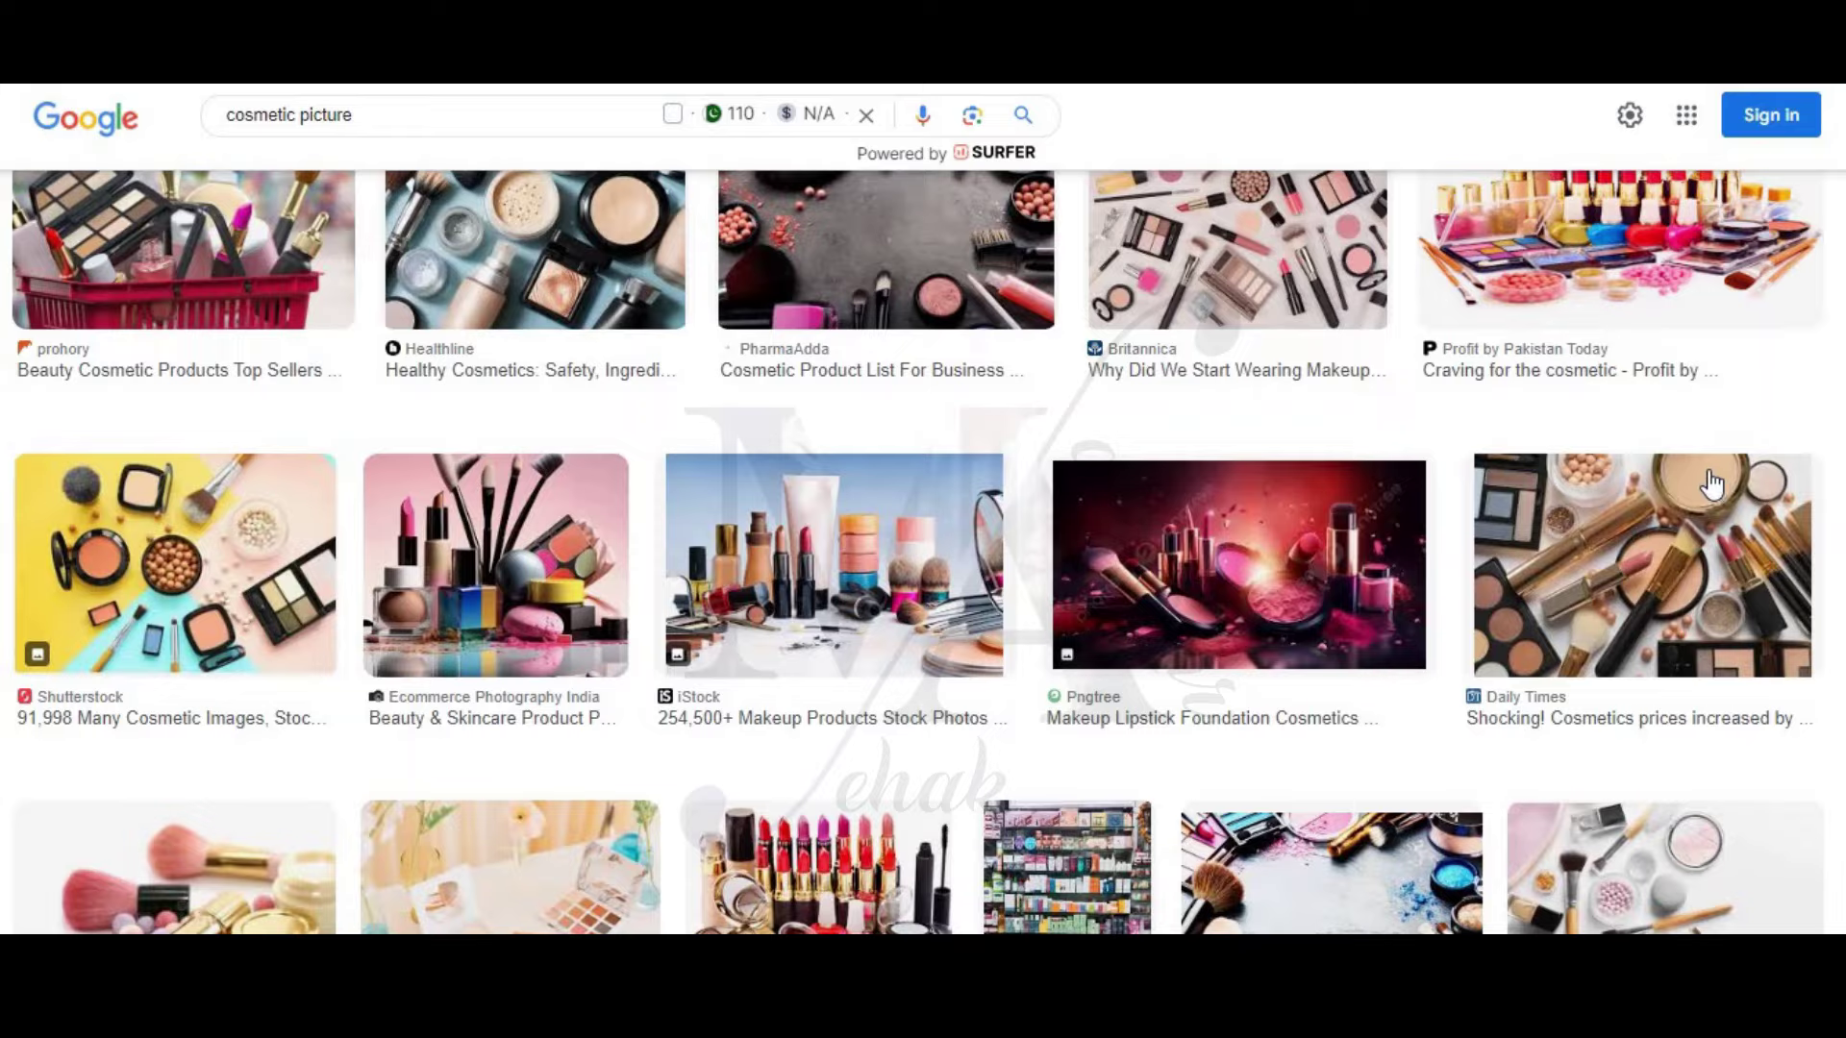
Step: Add "Pink and Brown Modern Beauty Vlogger Facebook Cover" as the cover photo and check the page in the mobile preview
scroll(235, 314, up, 6)
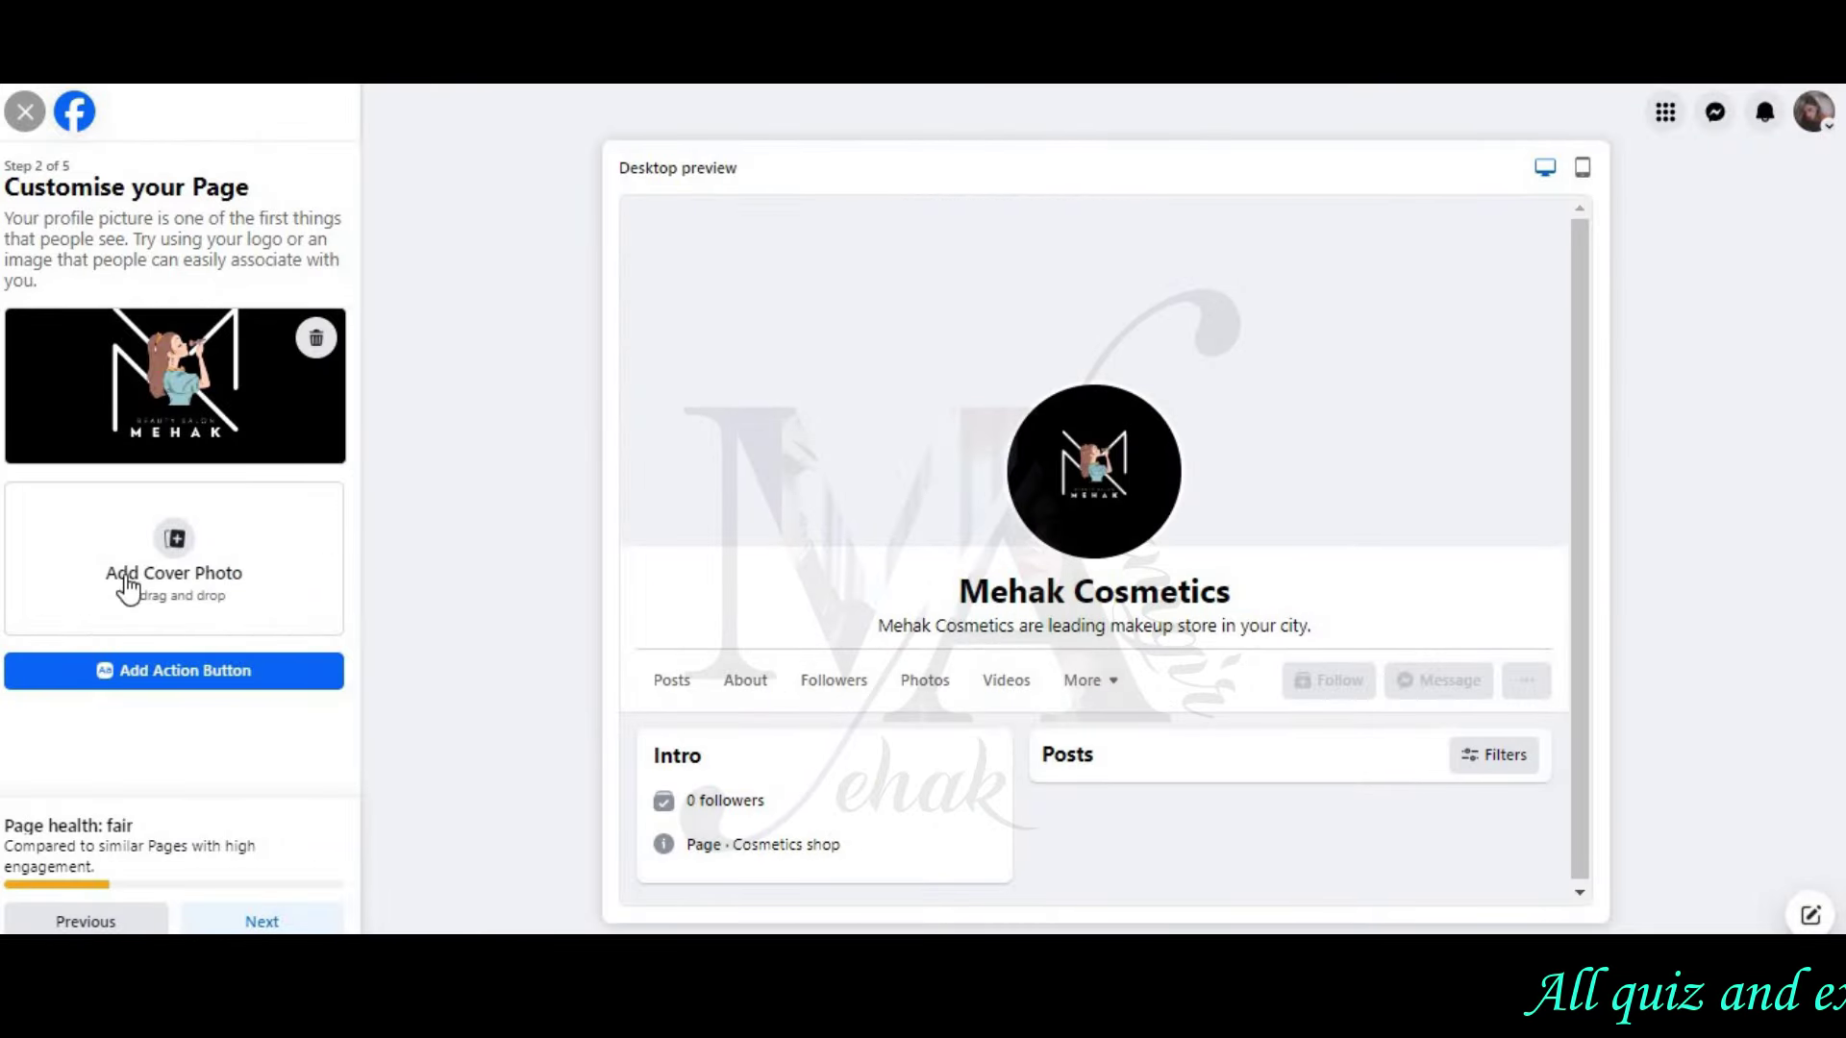
click(174, 558)
click(413, 404)
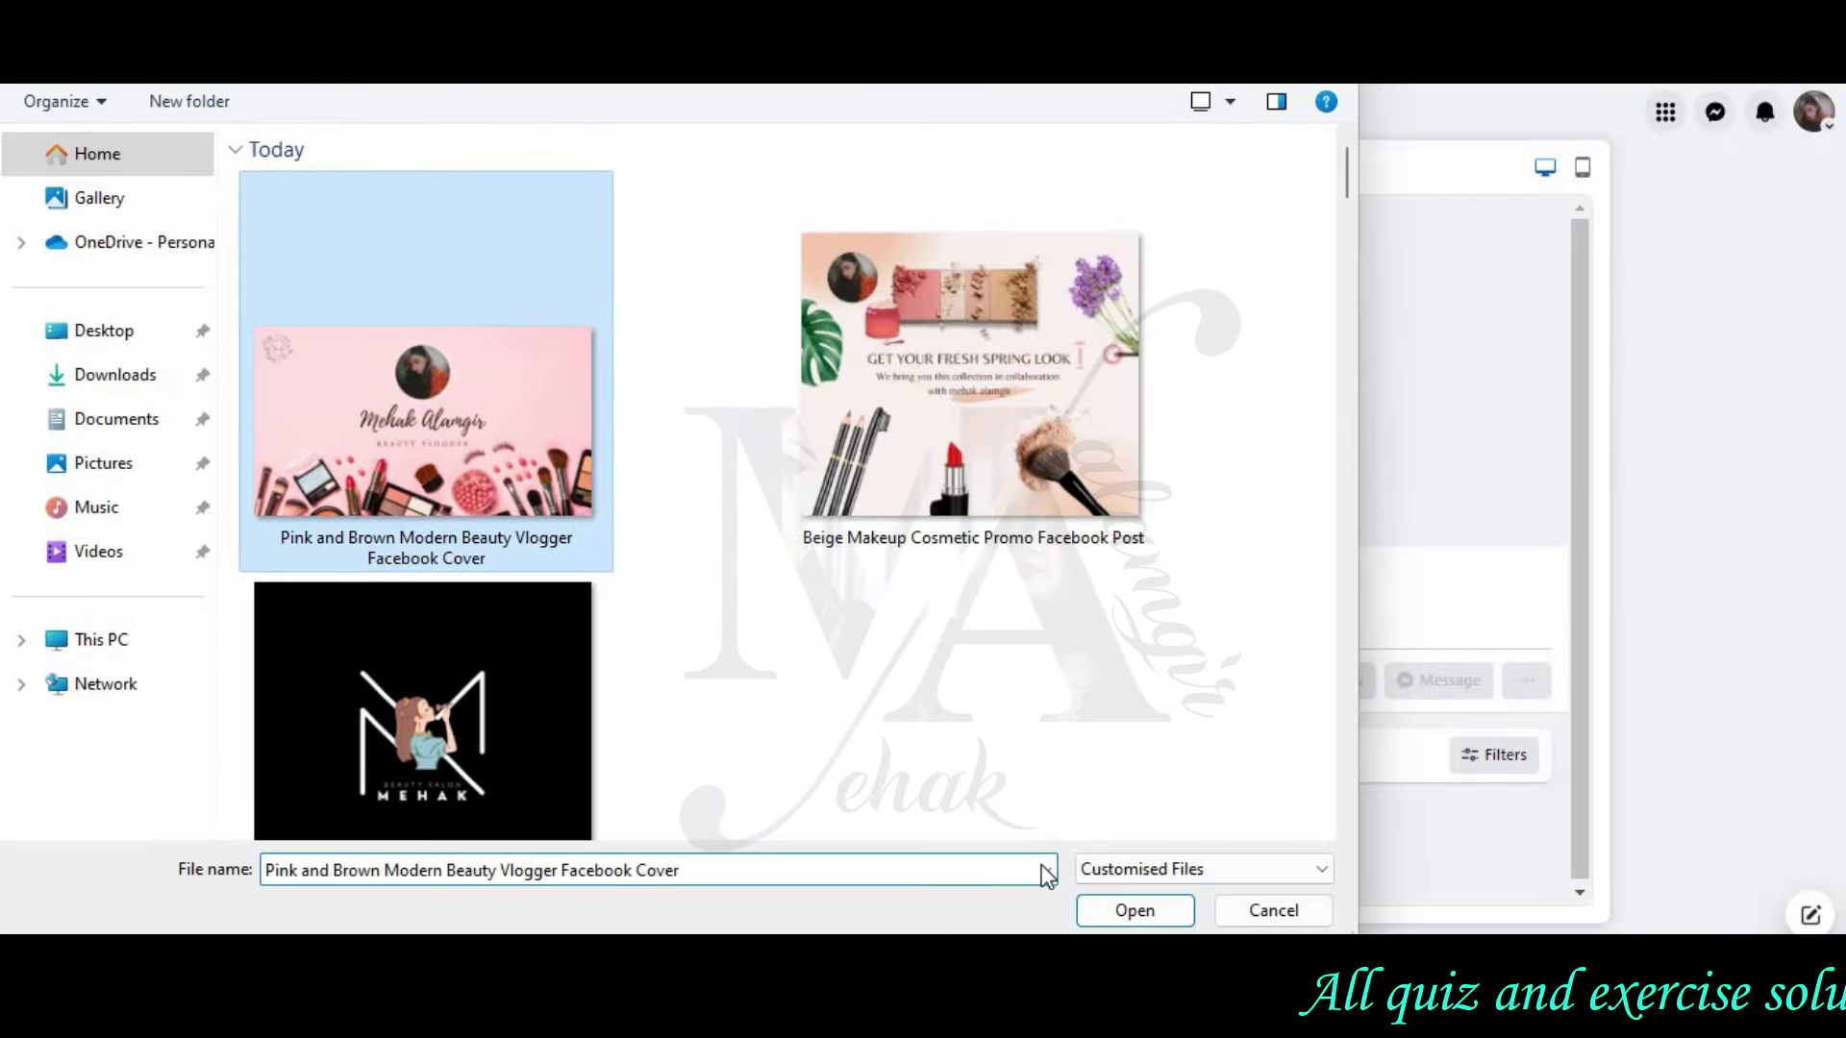
click(1125, 906)
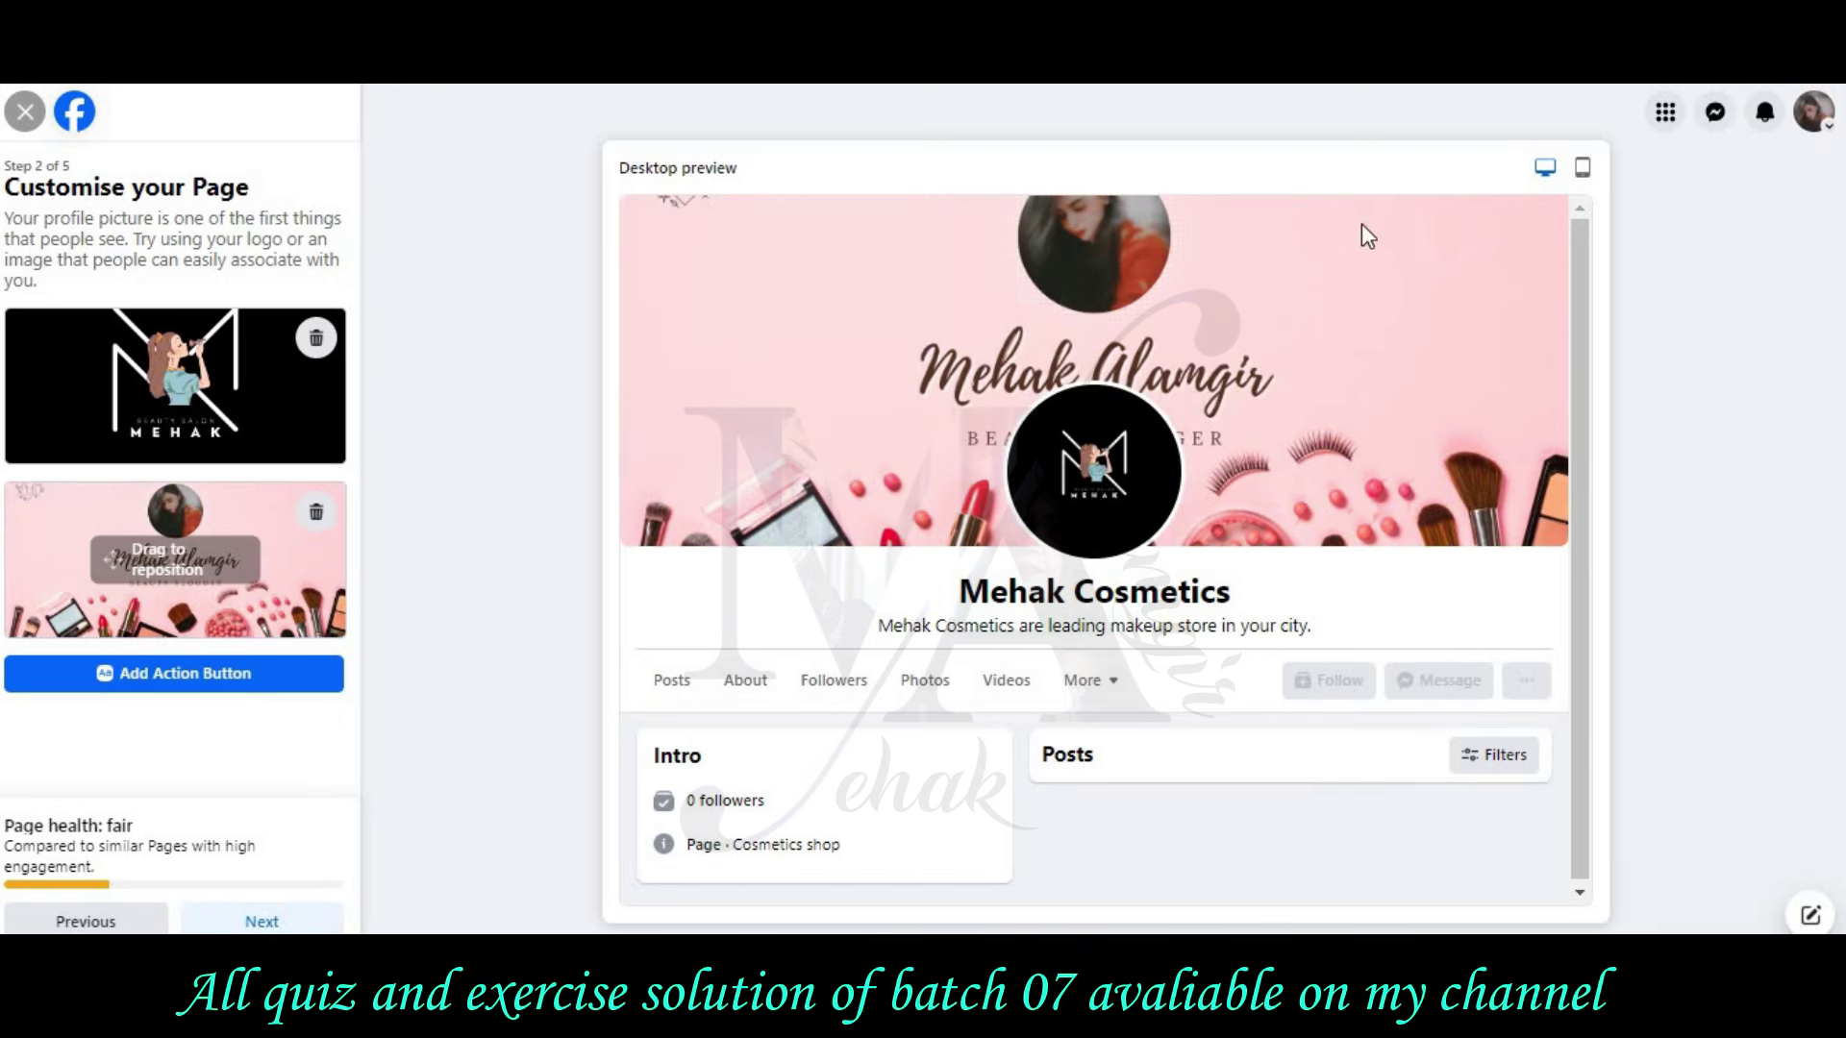
click(1581, 170)
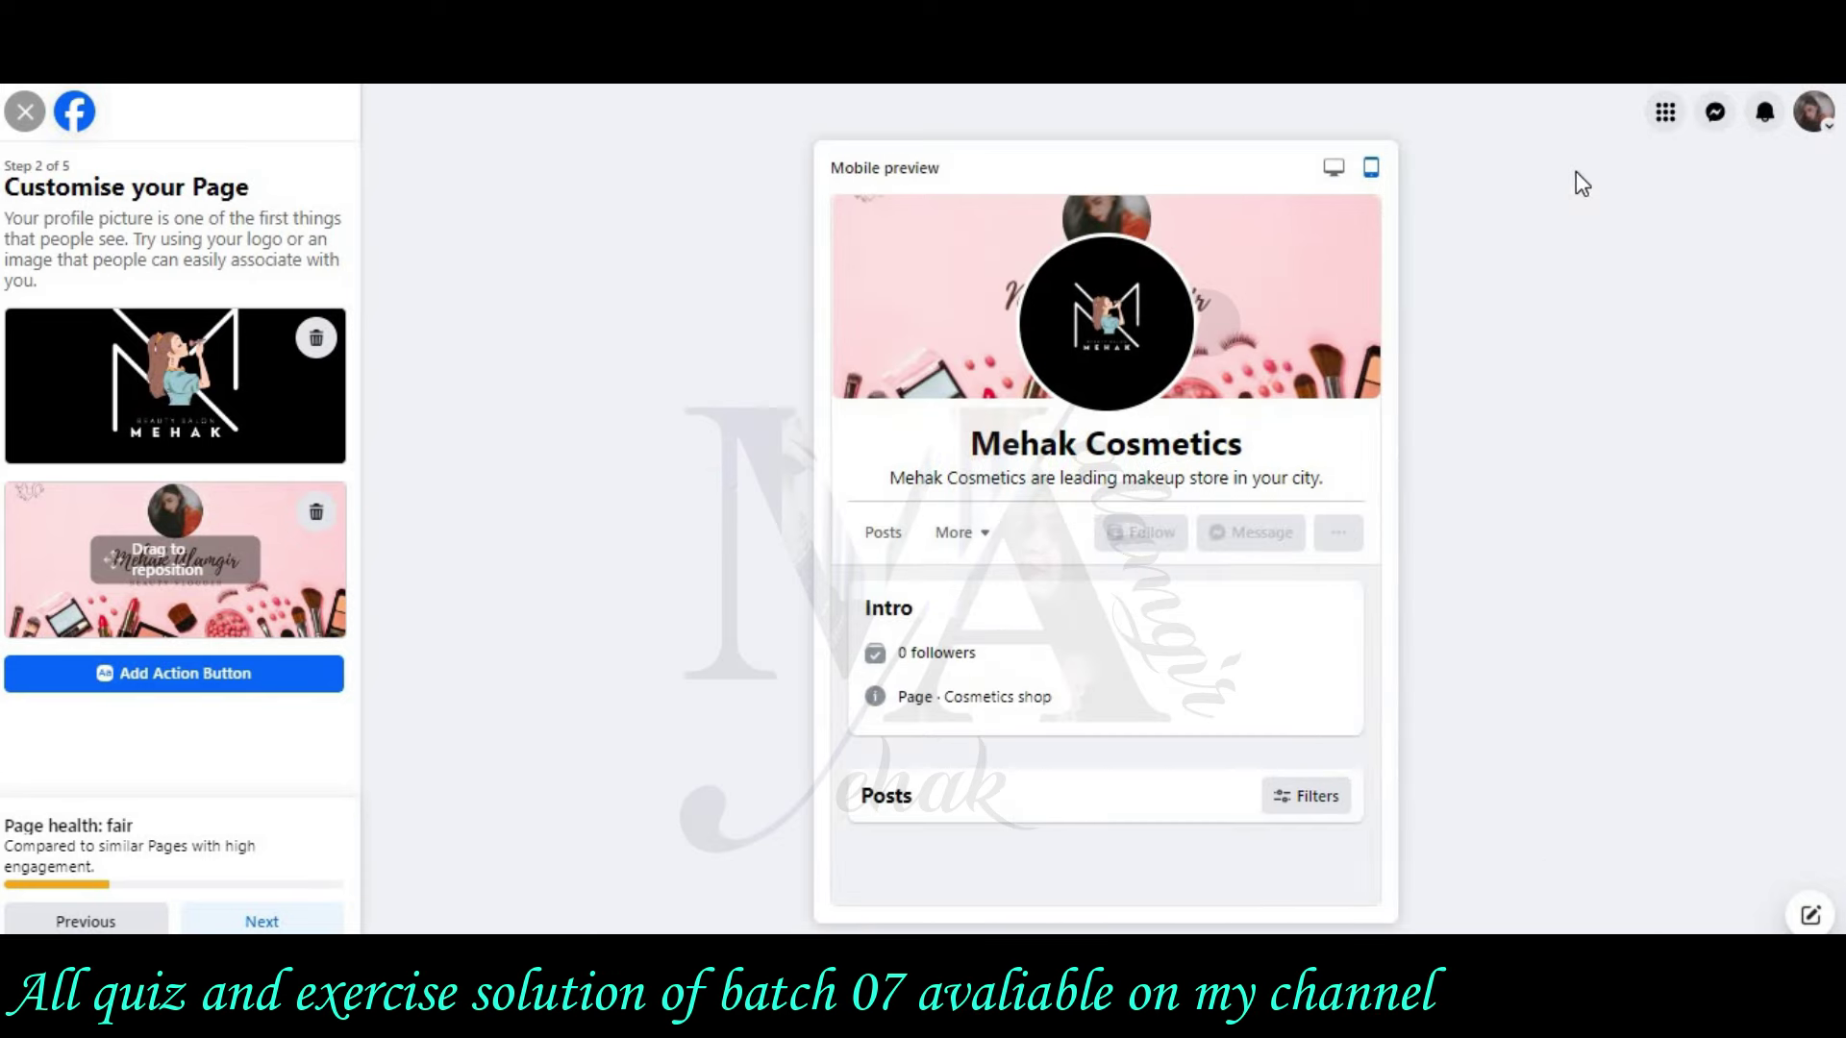
click(1337, 173)
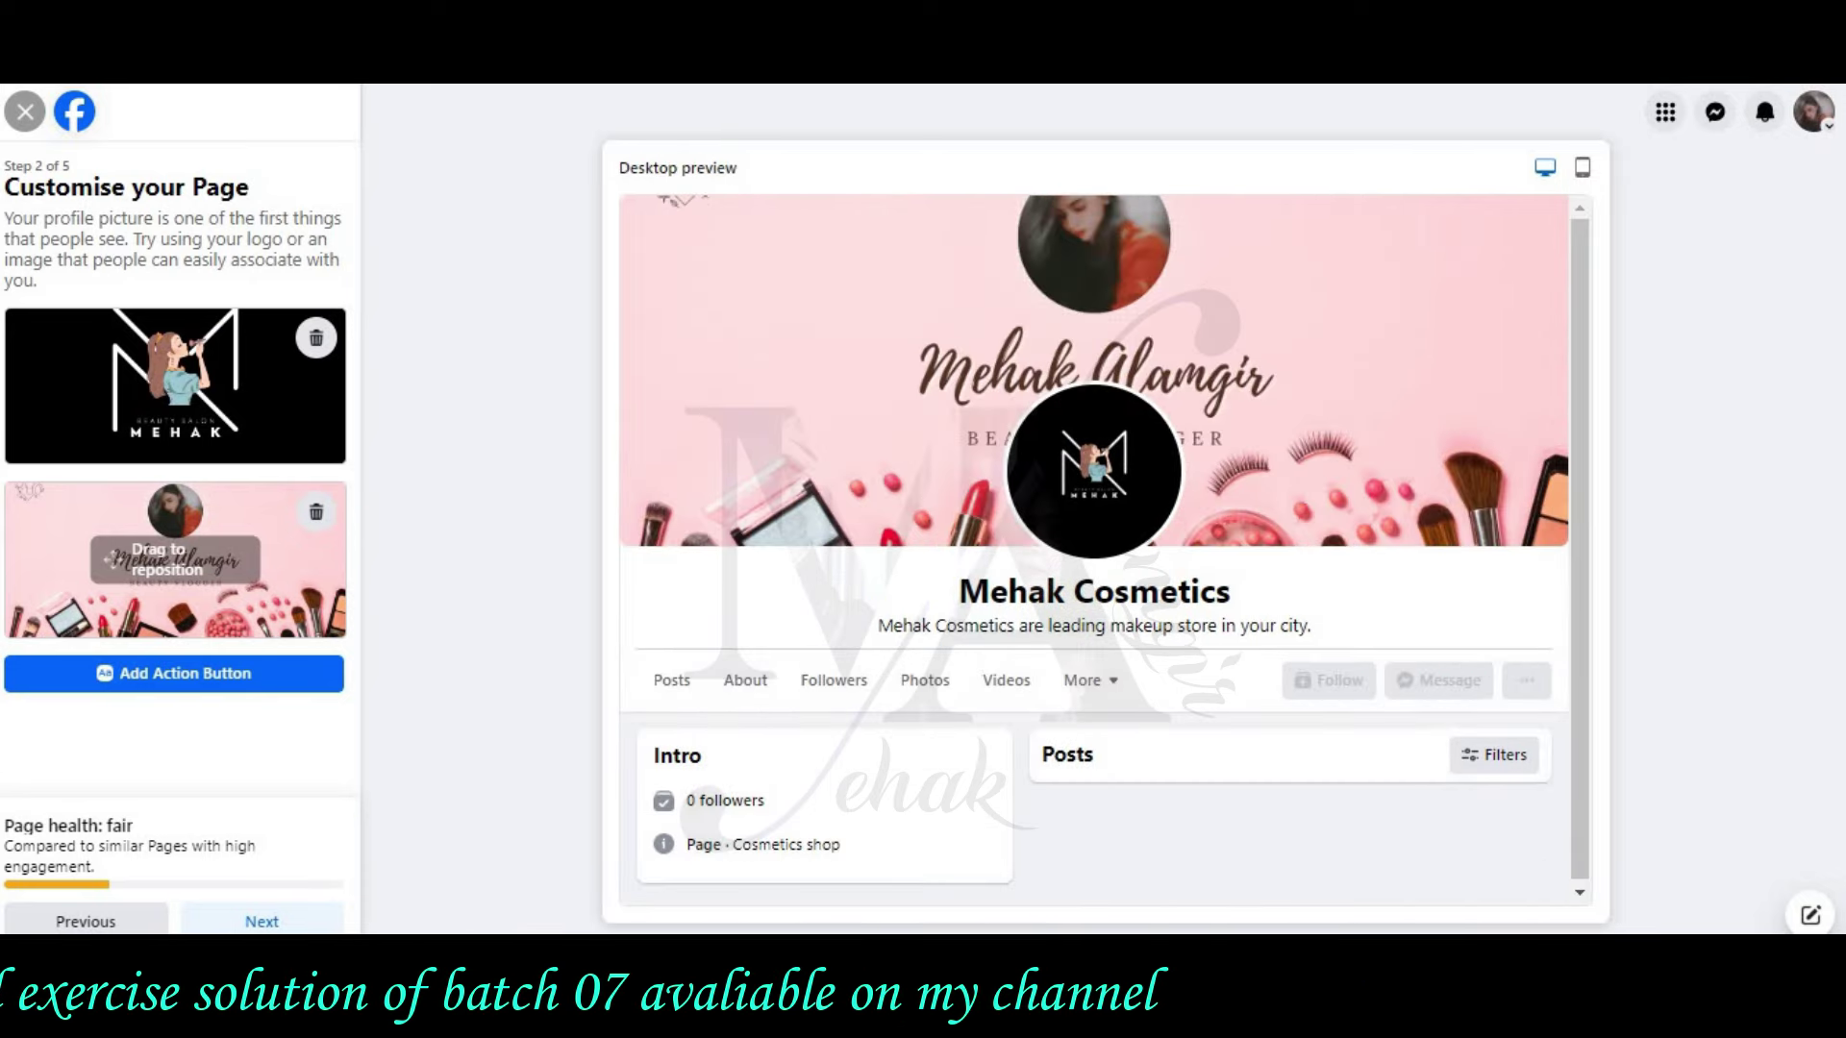
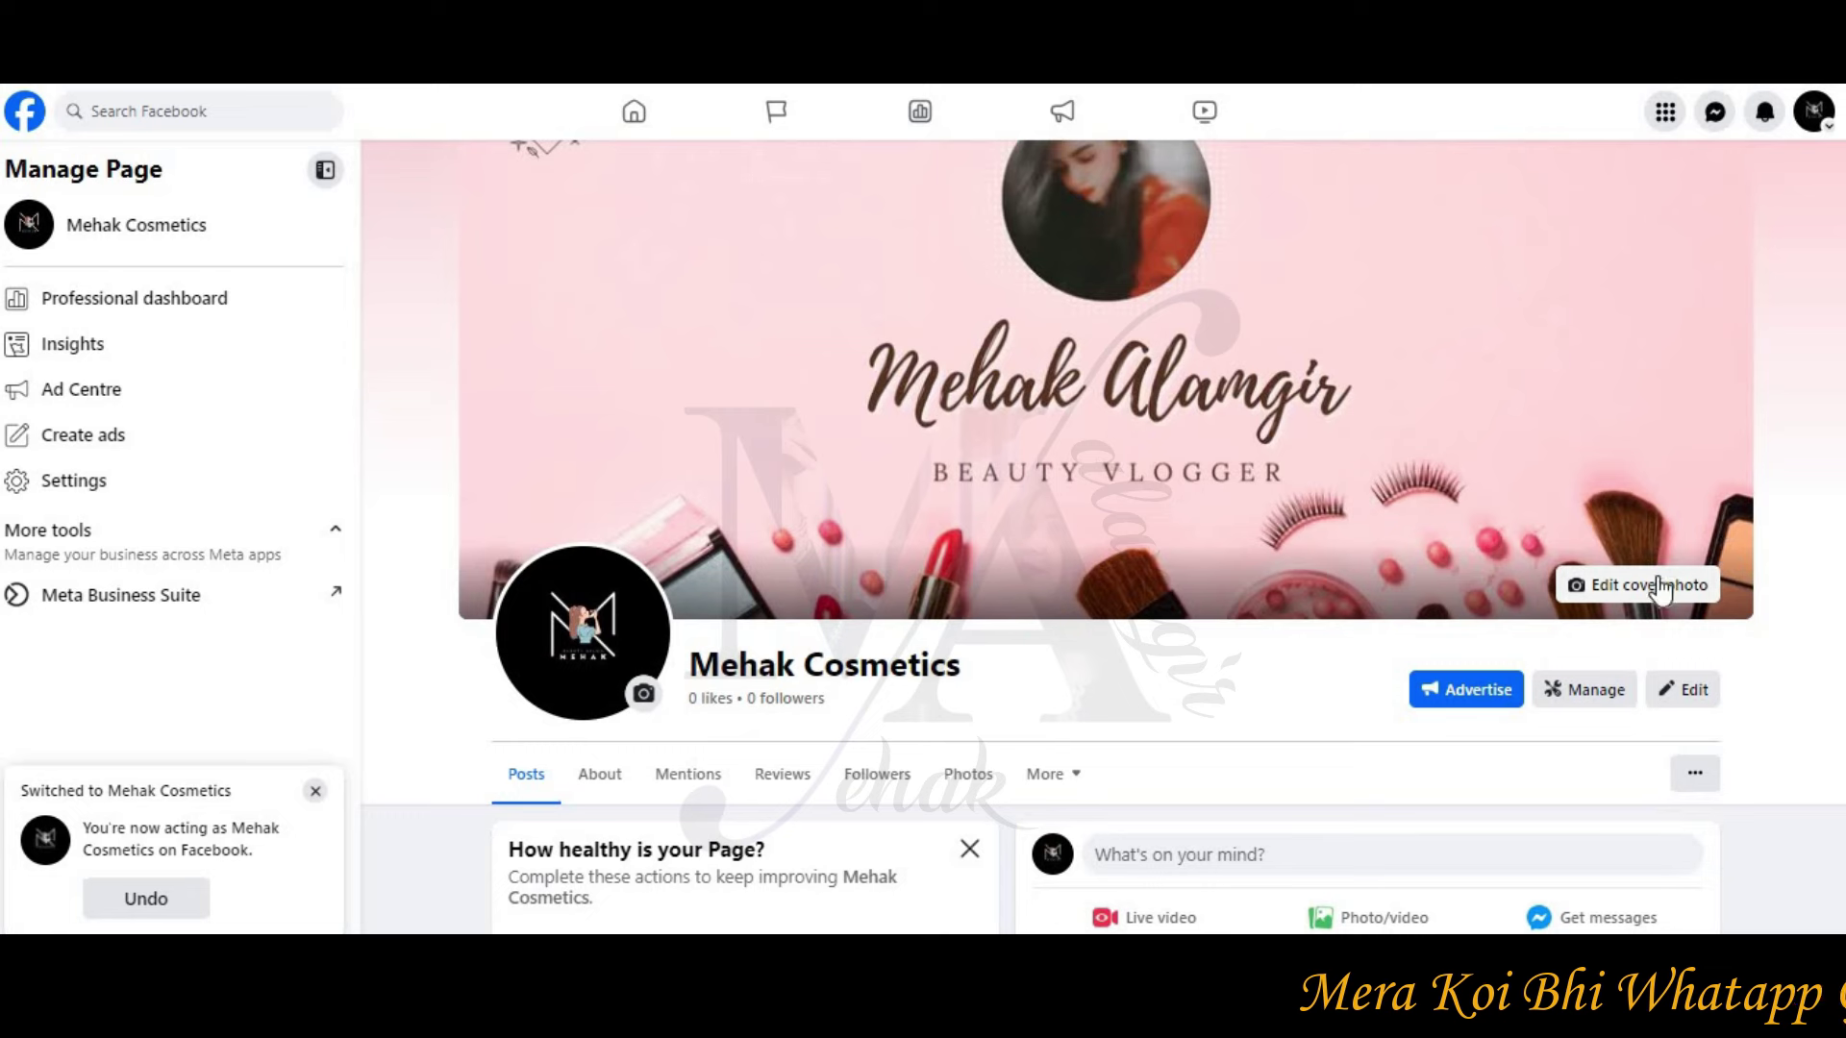
Step: Reposition the cover photo on the Mehak Cosmetics page by moving the image slightly downward
click(1509, 713)
drag(1571, 363, 1589, 467)
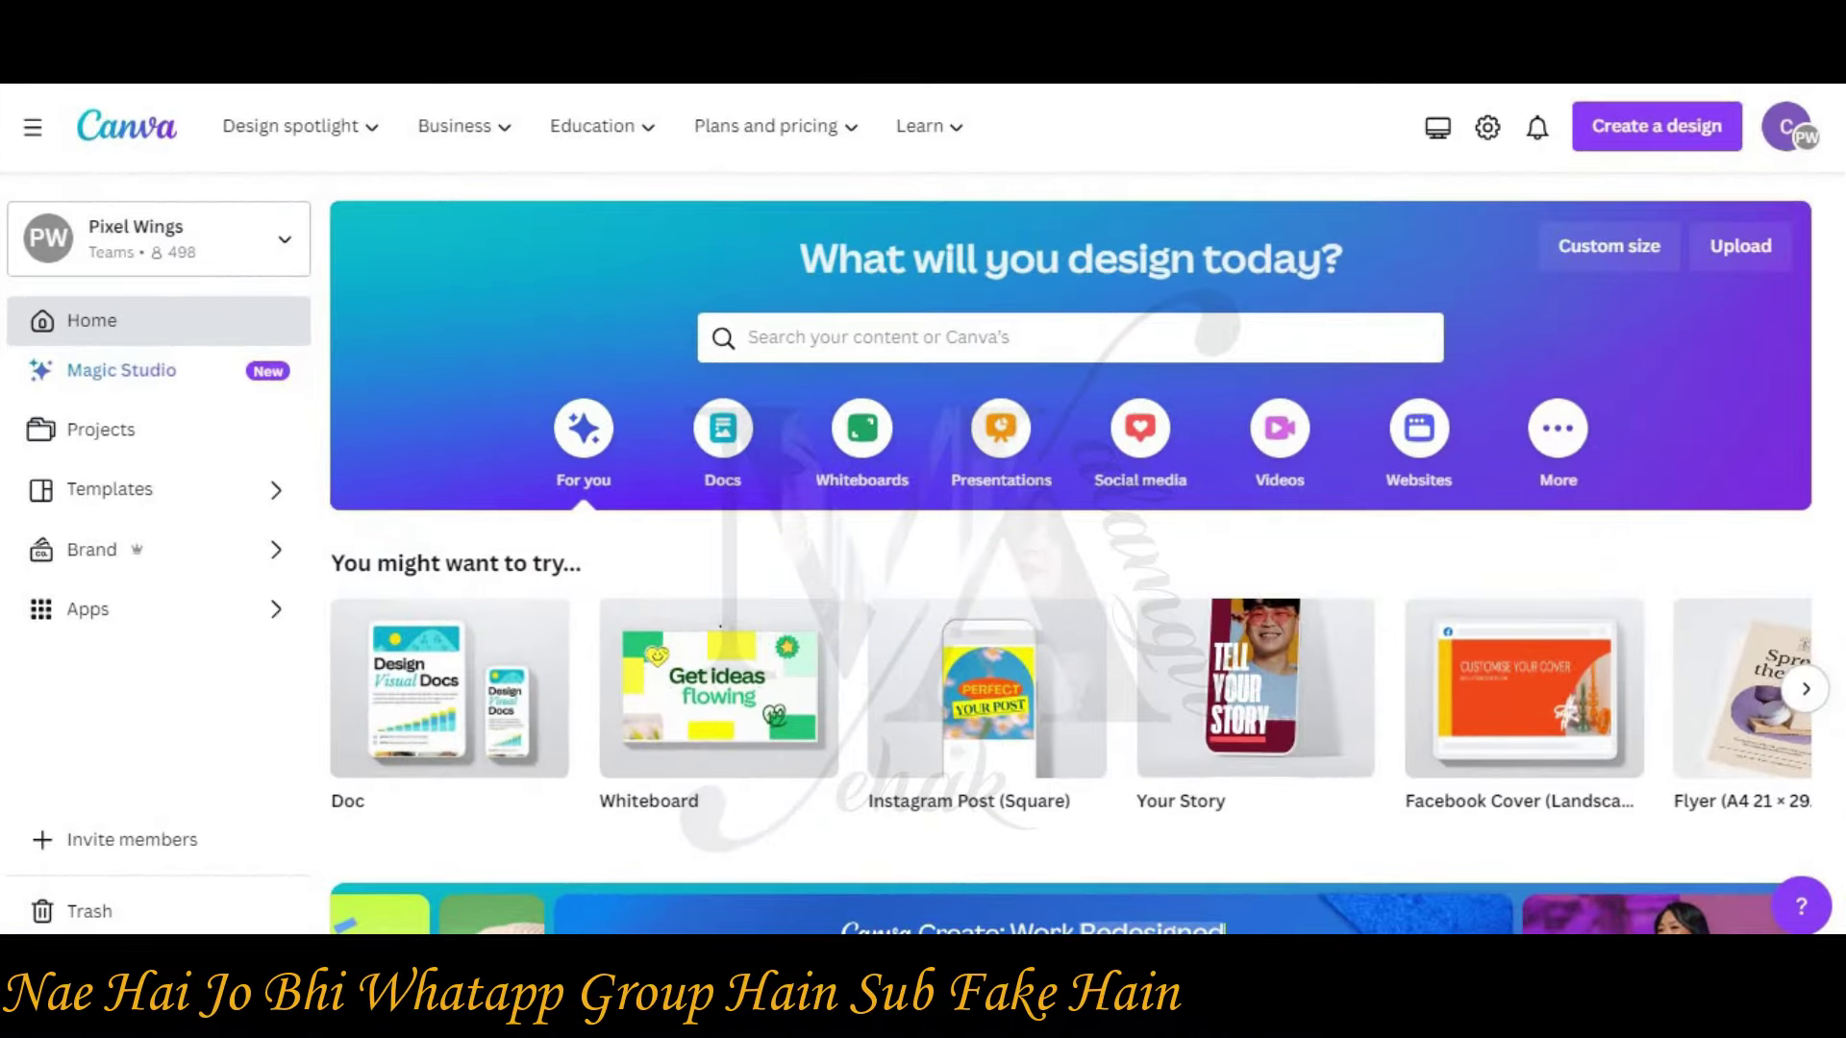
Step: Switch to Canva and search its templates for "makeup post"
click(1313, 342)
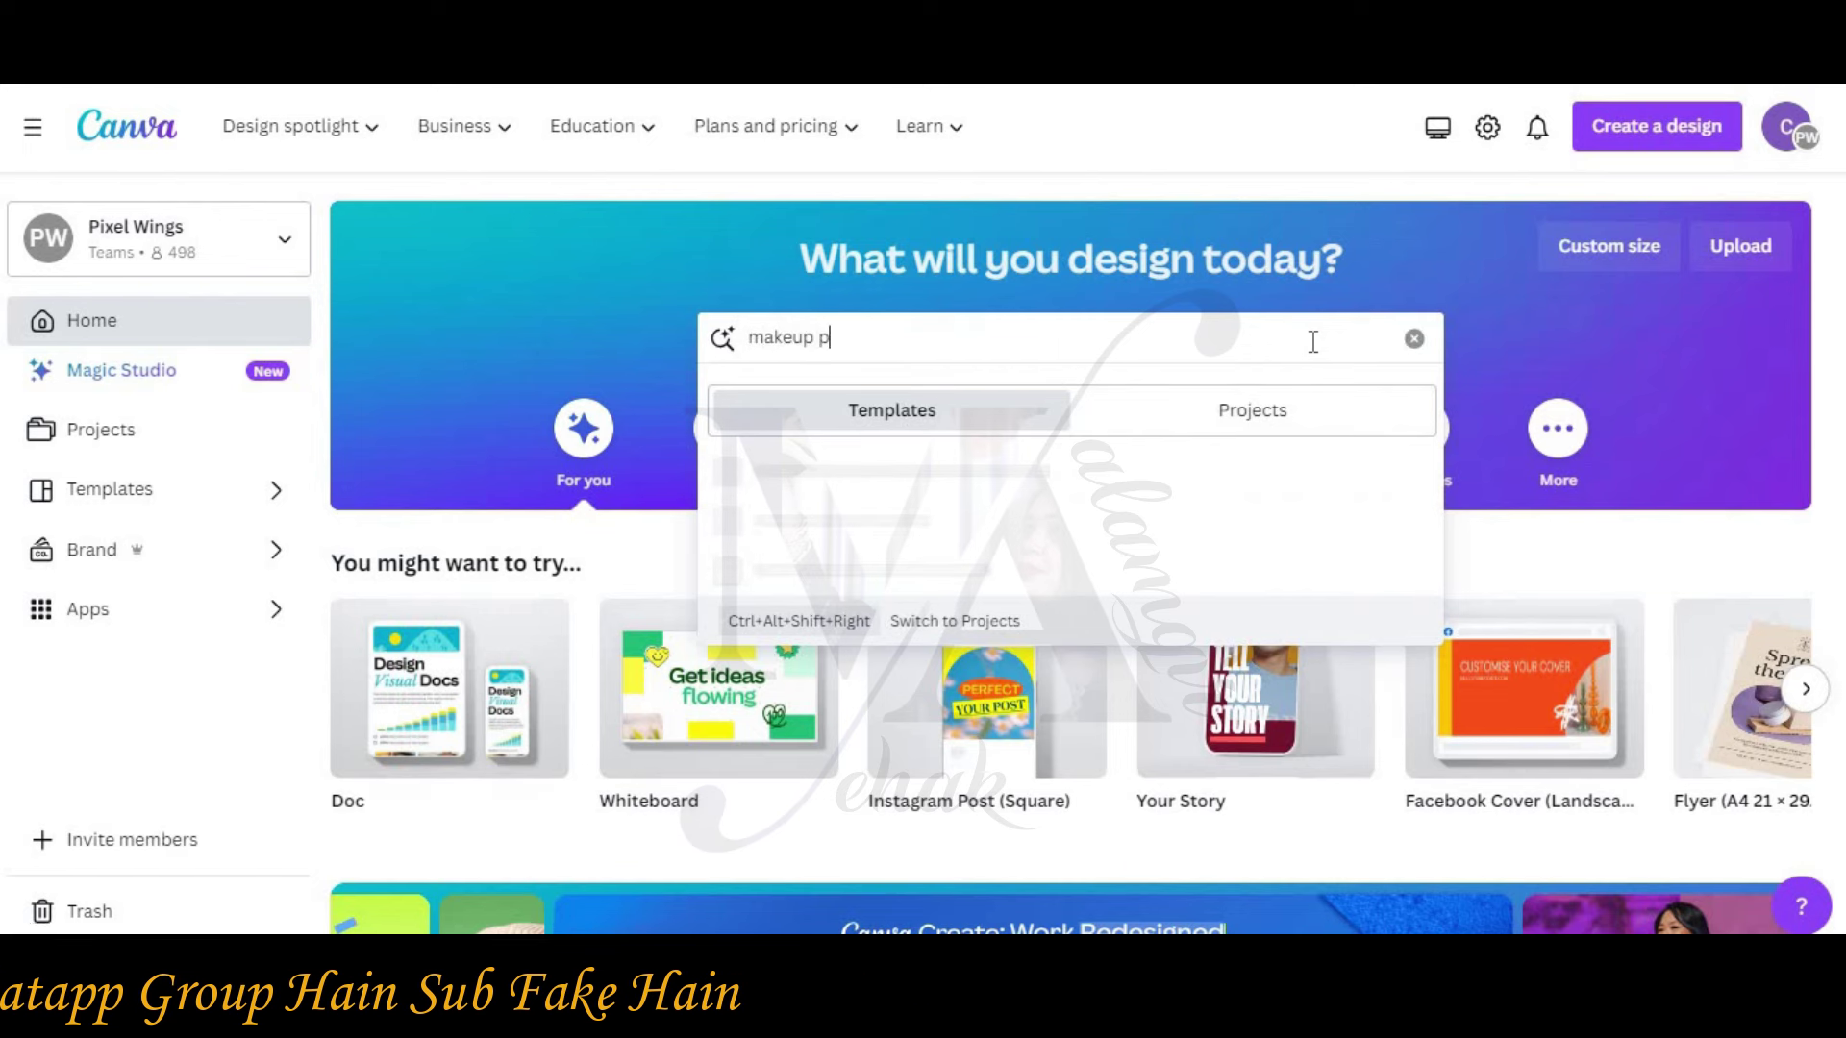
key(Return)
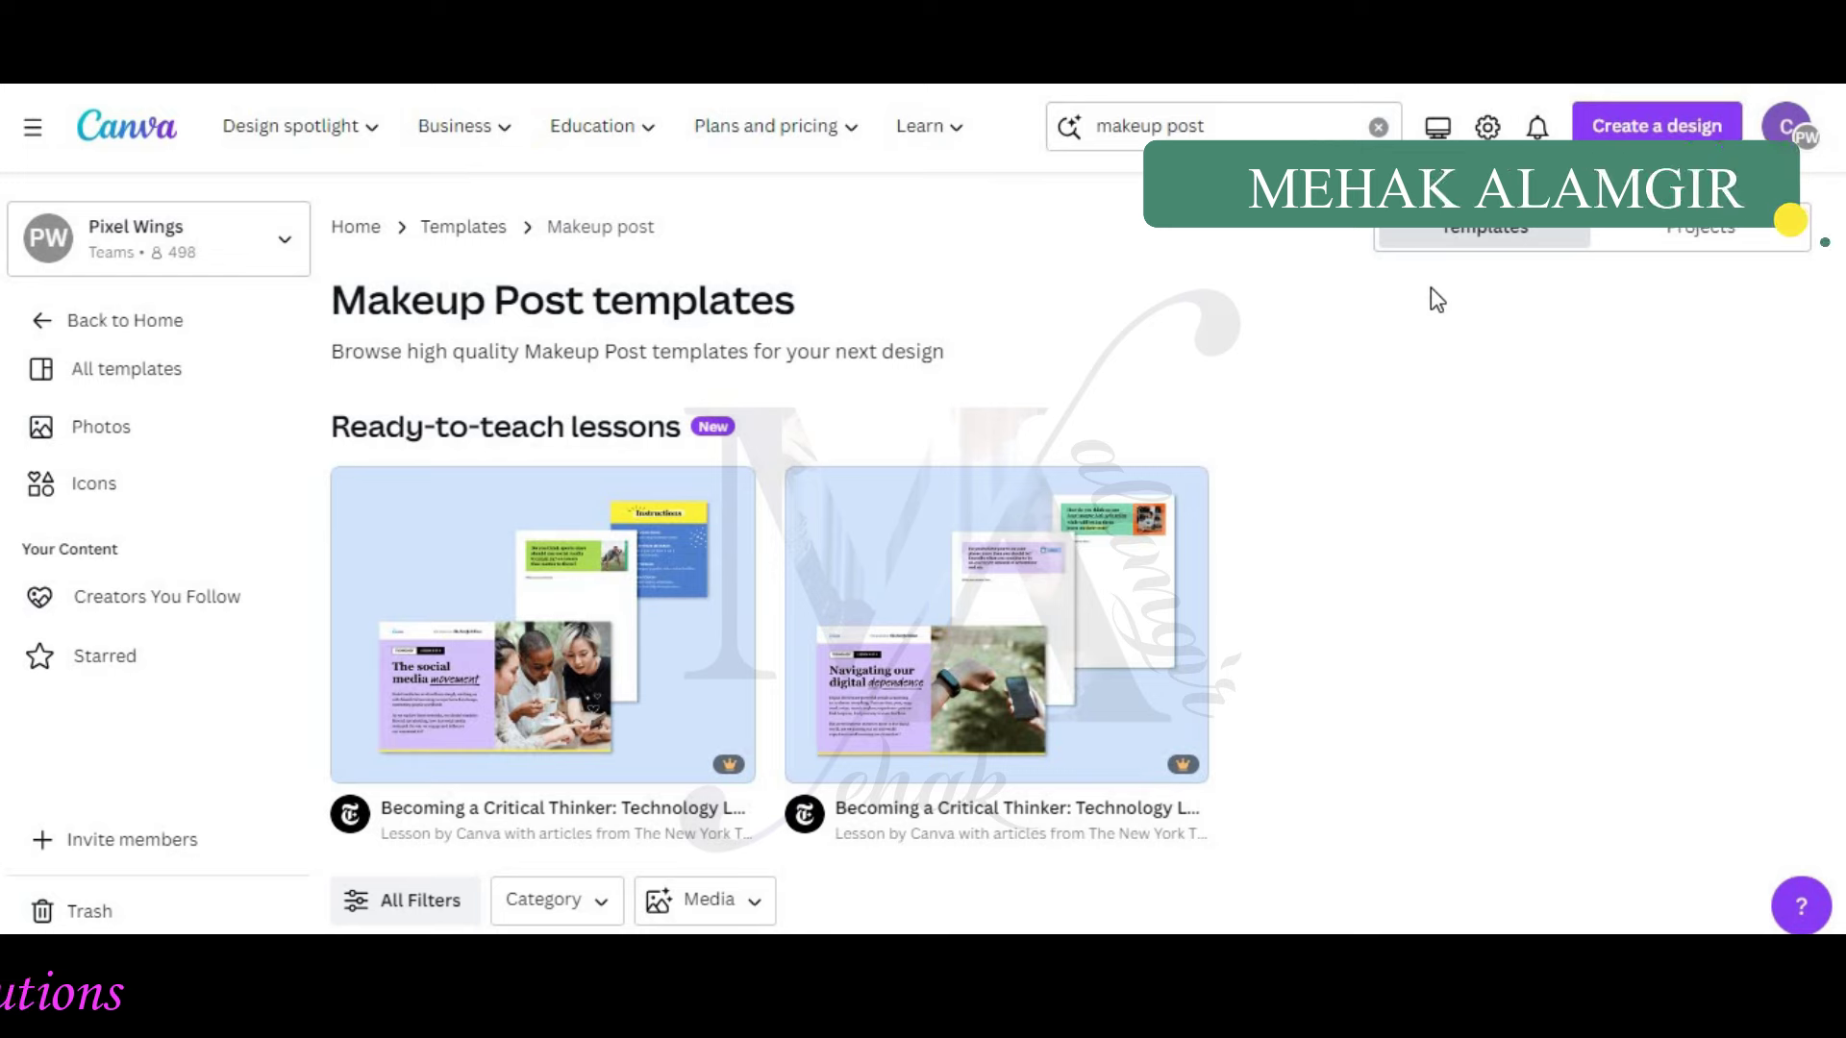
scroll(1082, 553, down, 5)
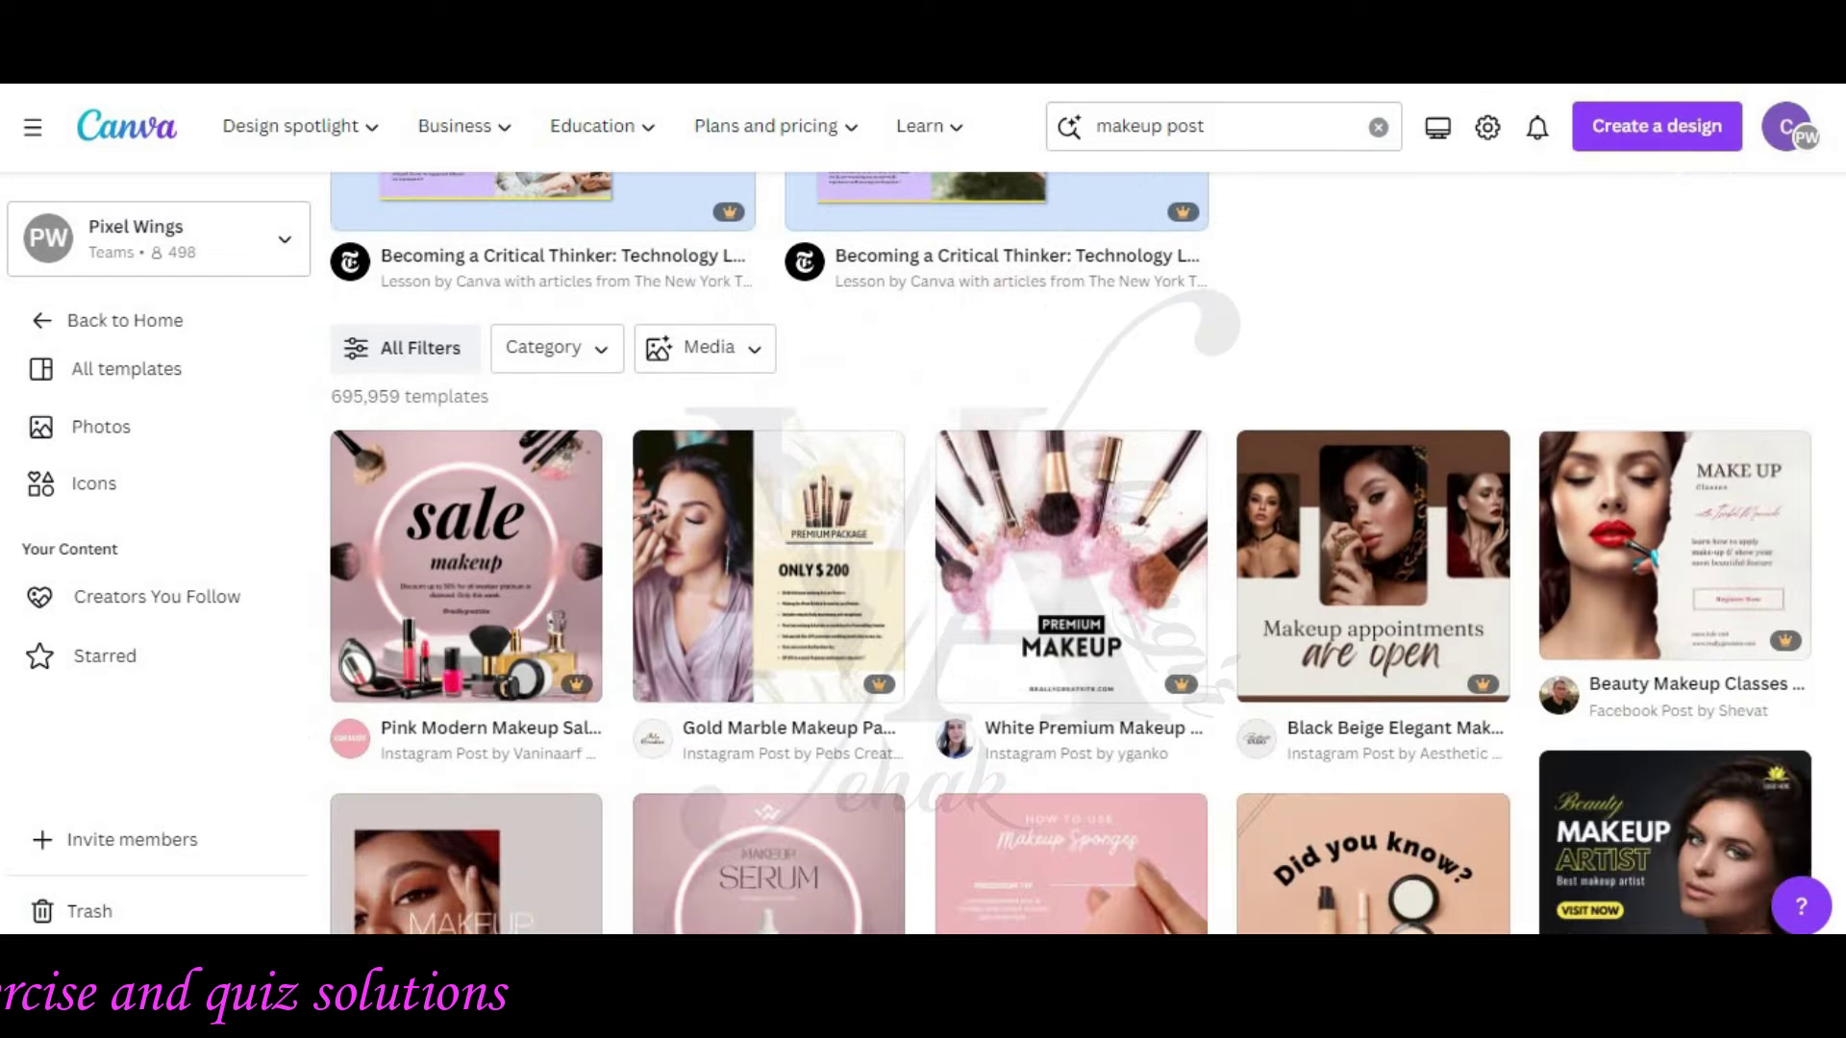
Step: Find the Makeup Giveaway Instagram Post template among the search results and open it in a new browser tab
scroll(1081, 552, down, 1)
scroll(1082, 552, down, 1)
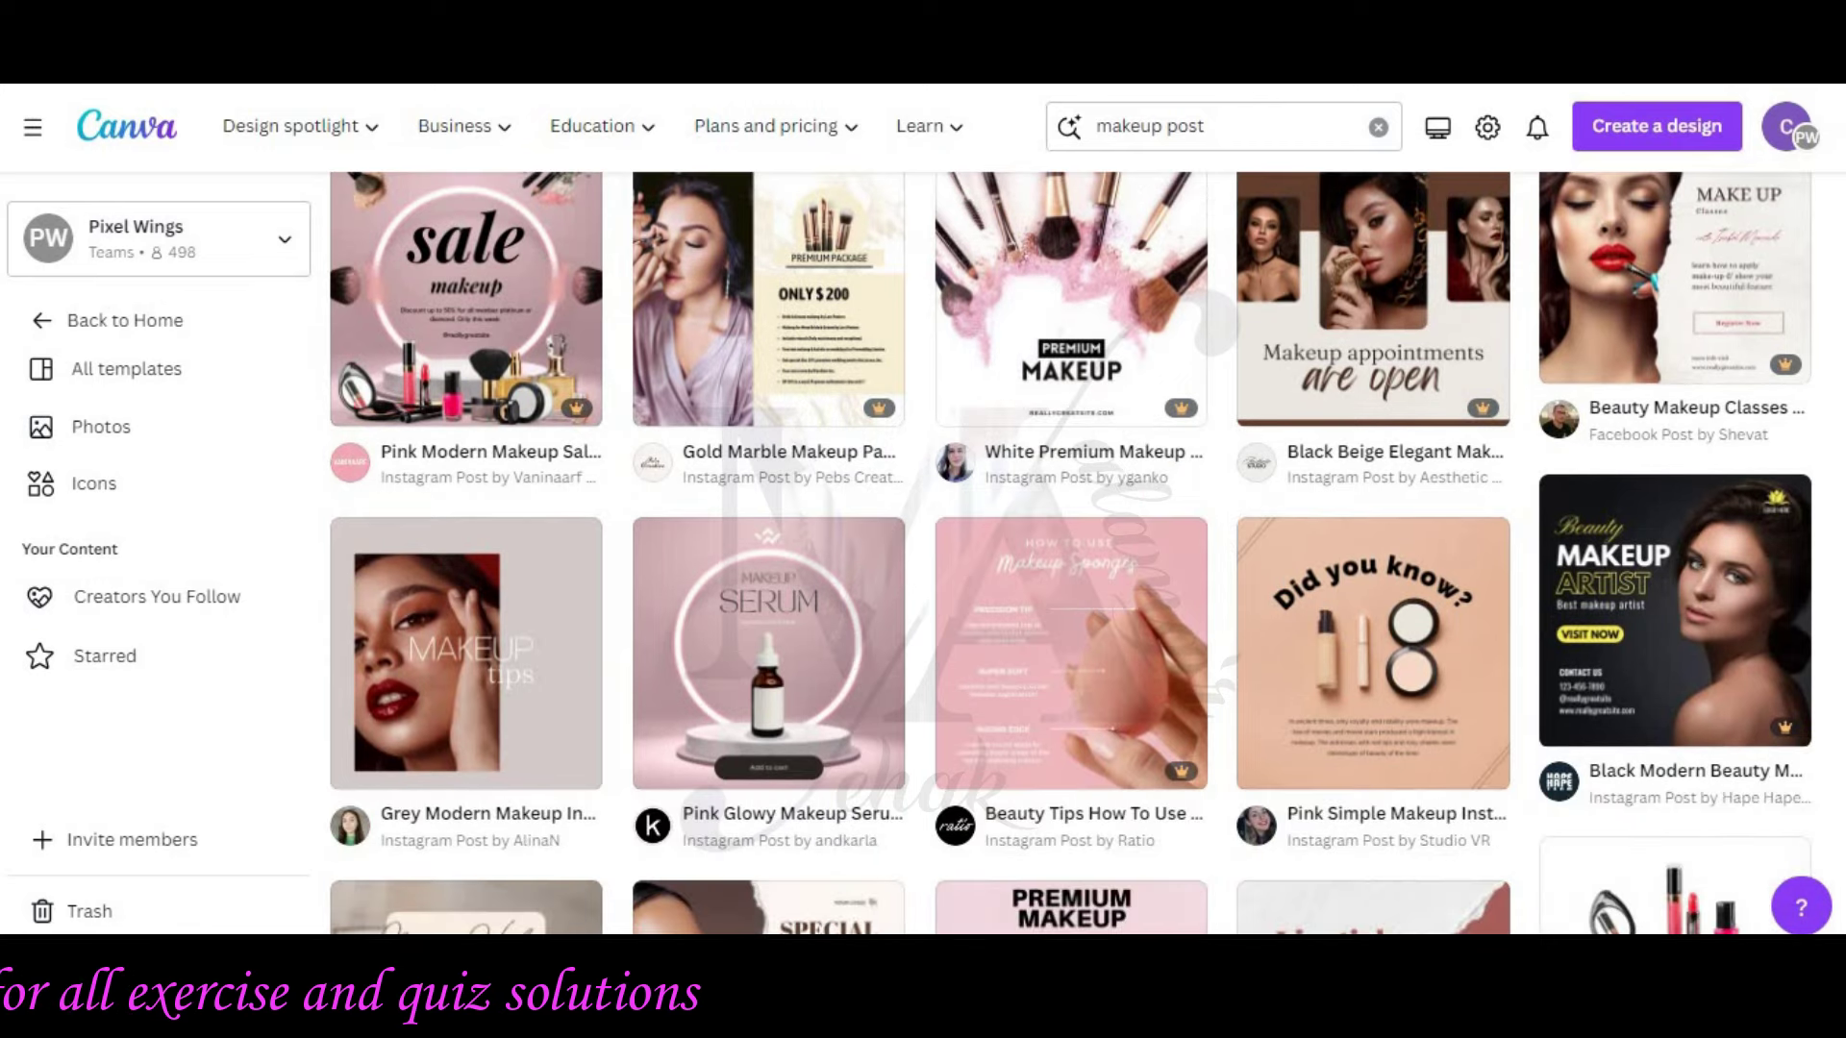
scroll(1081, 553, down, 3)
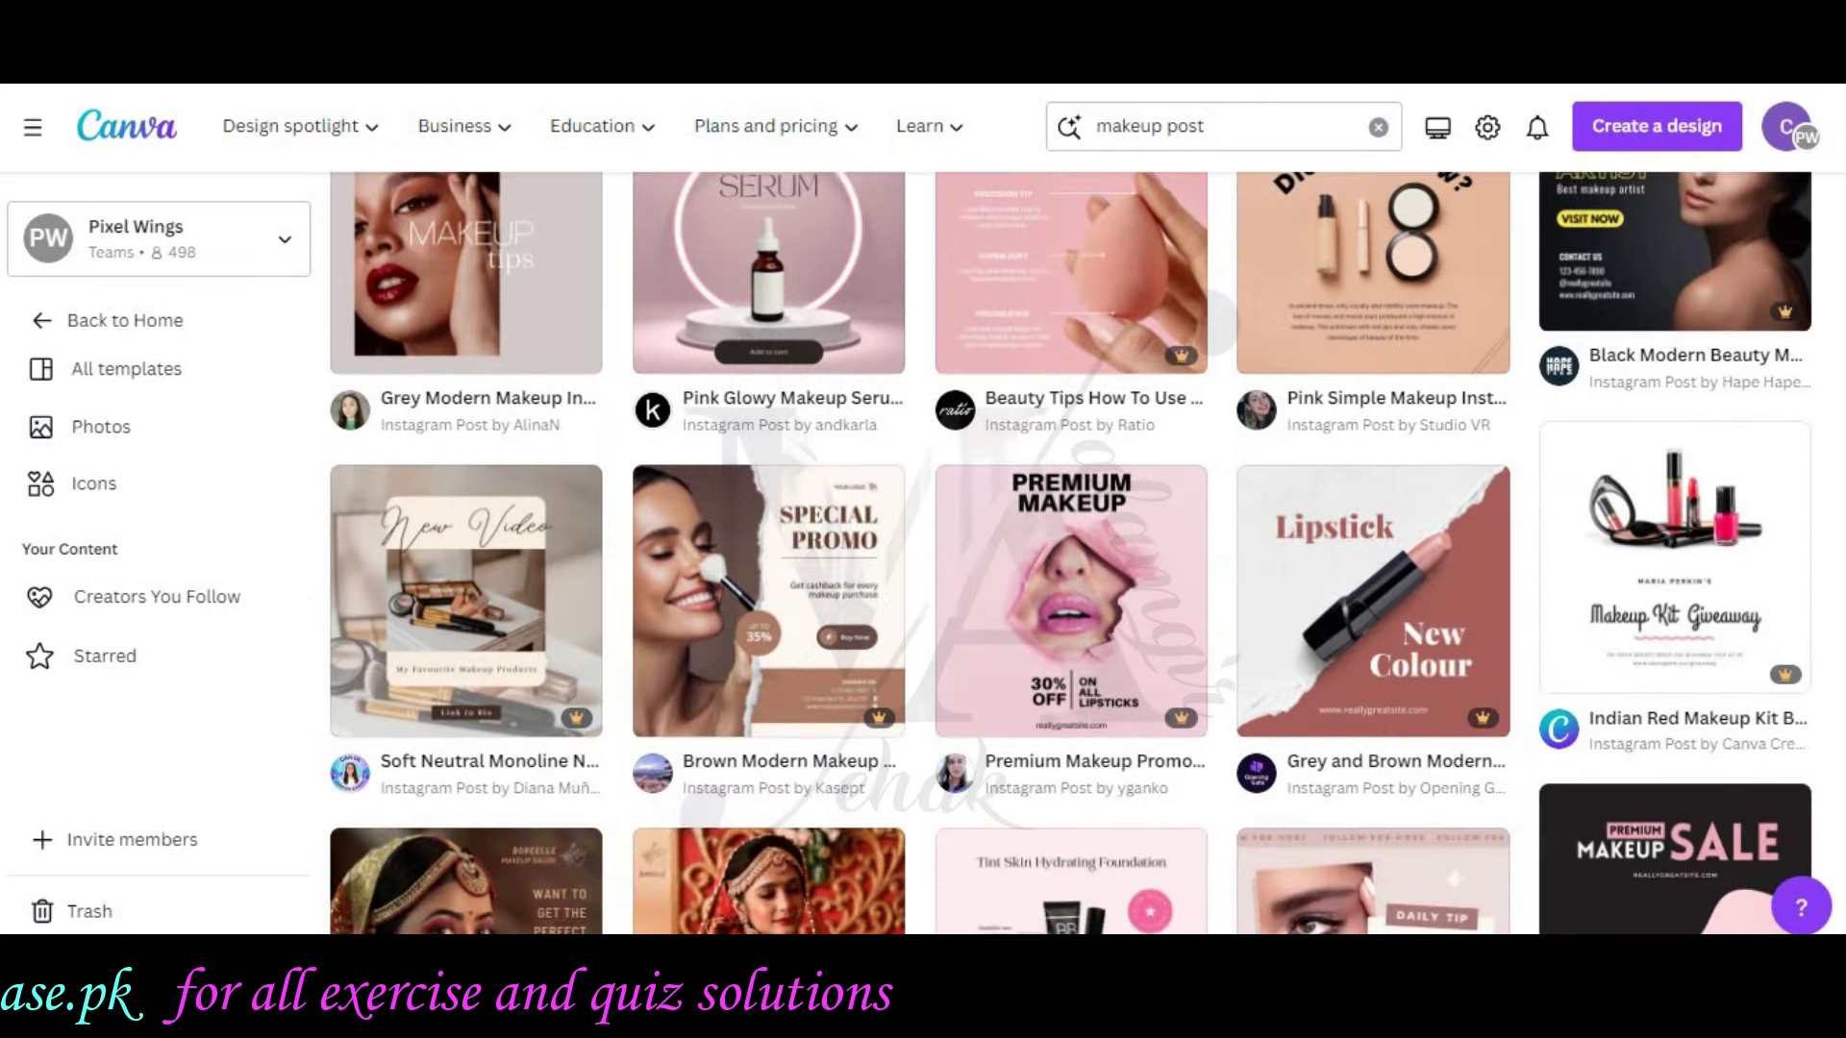
scroll(1081, 553, down, 2)
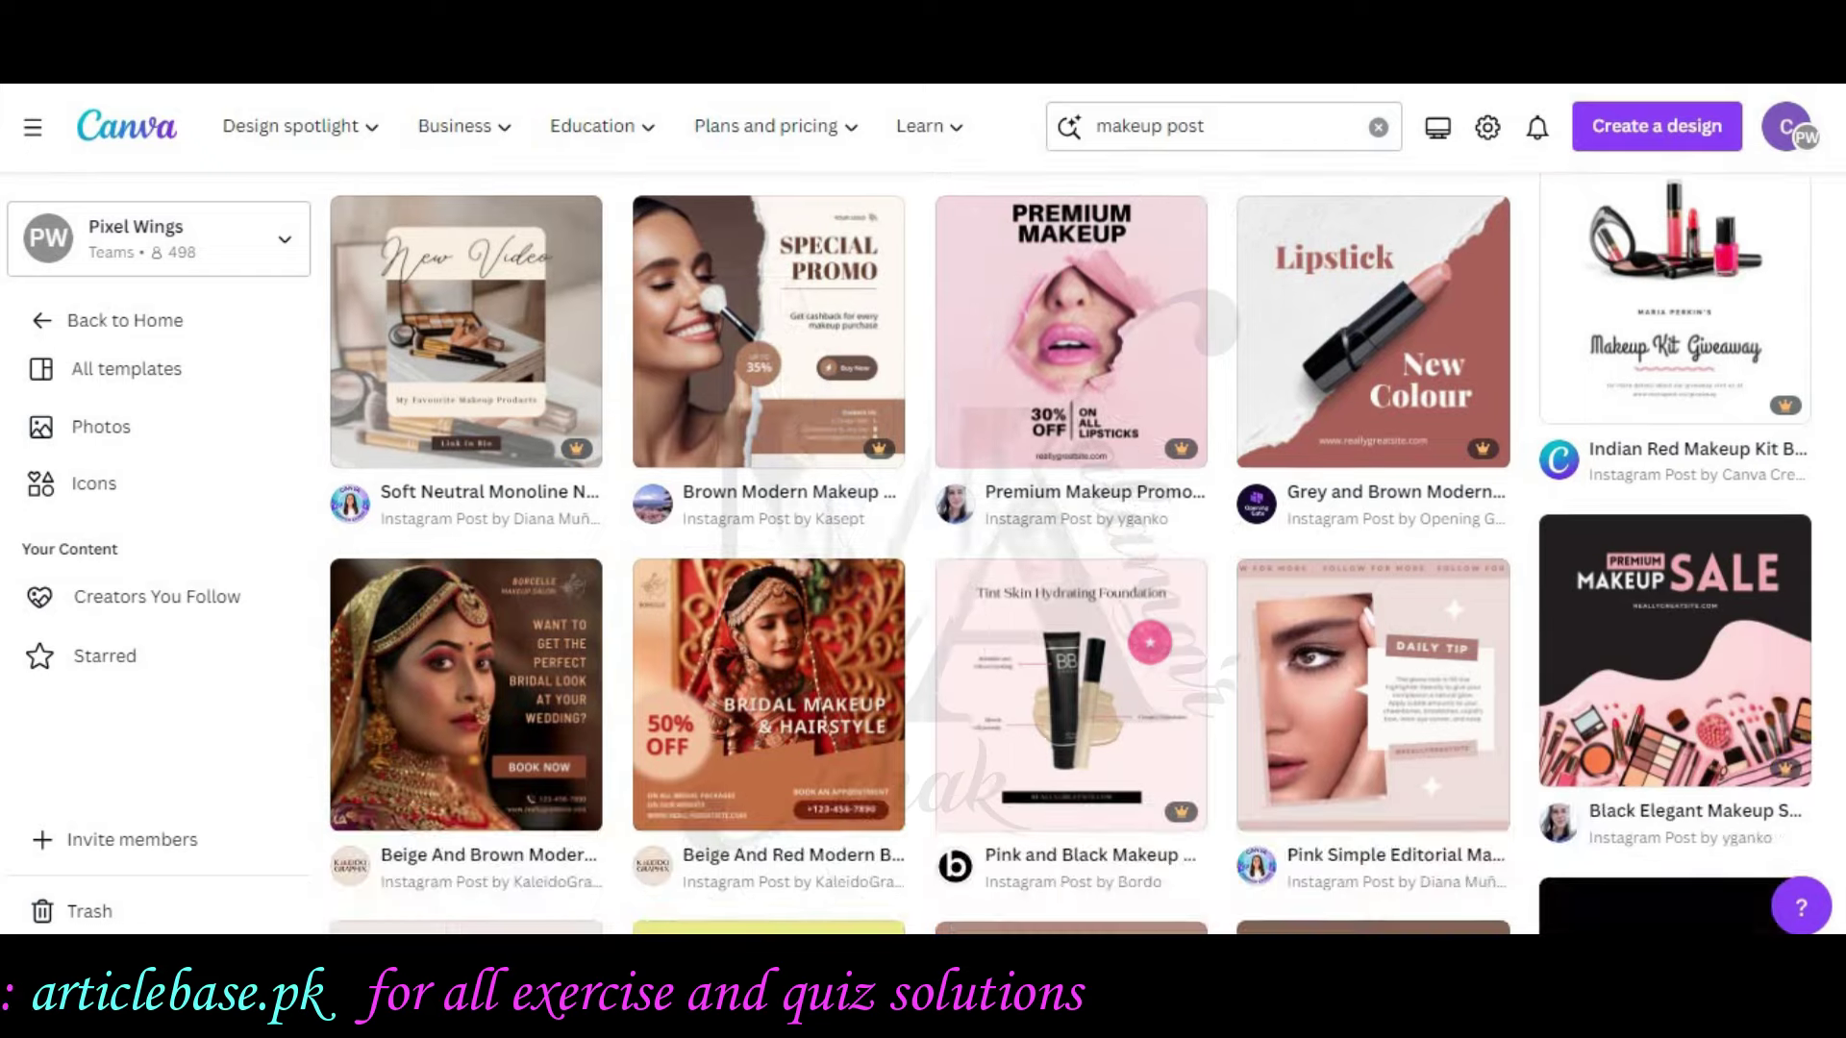
scroll(1082, 552, down, 1)
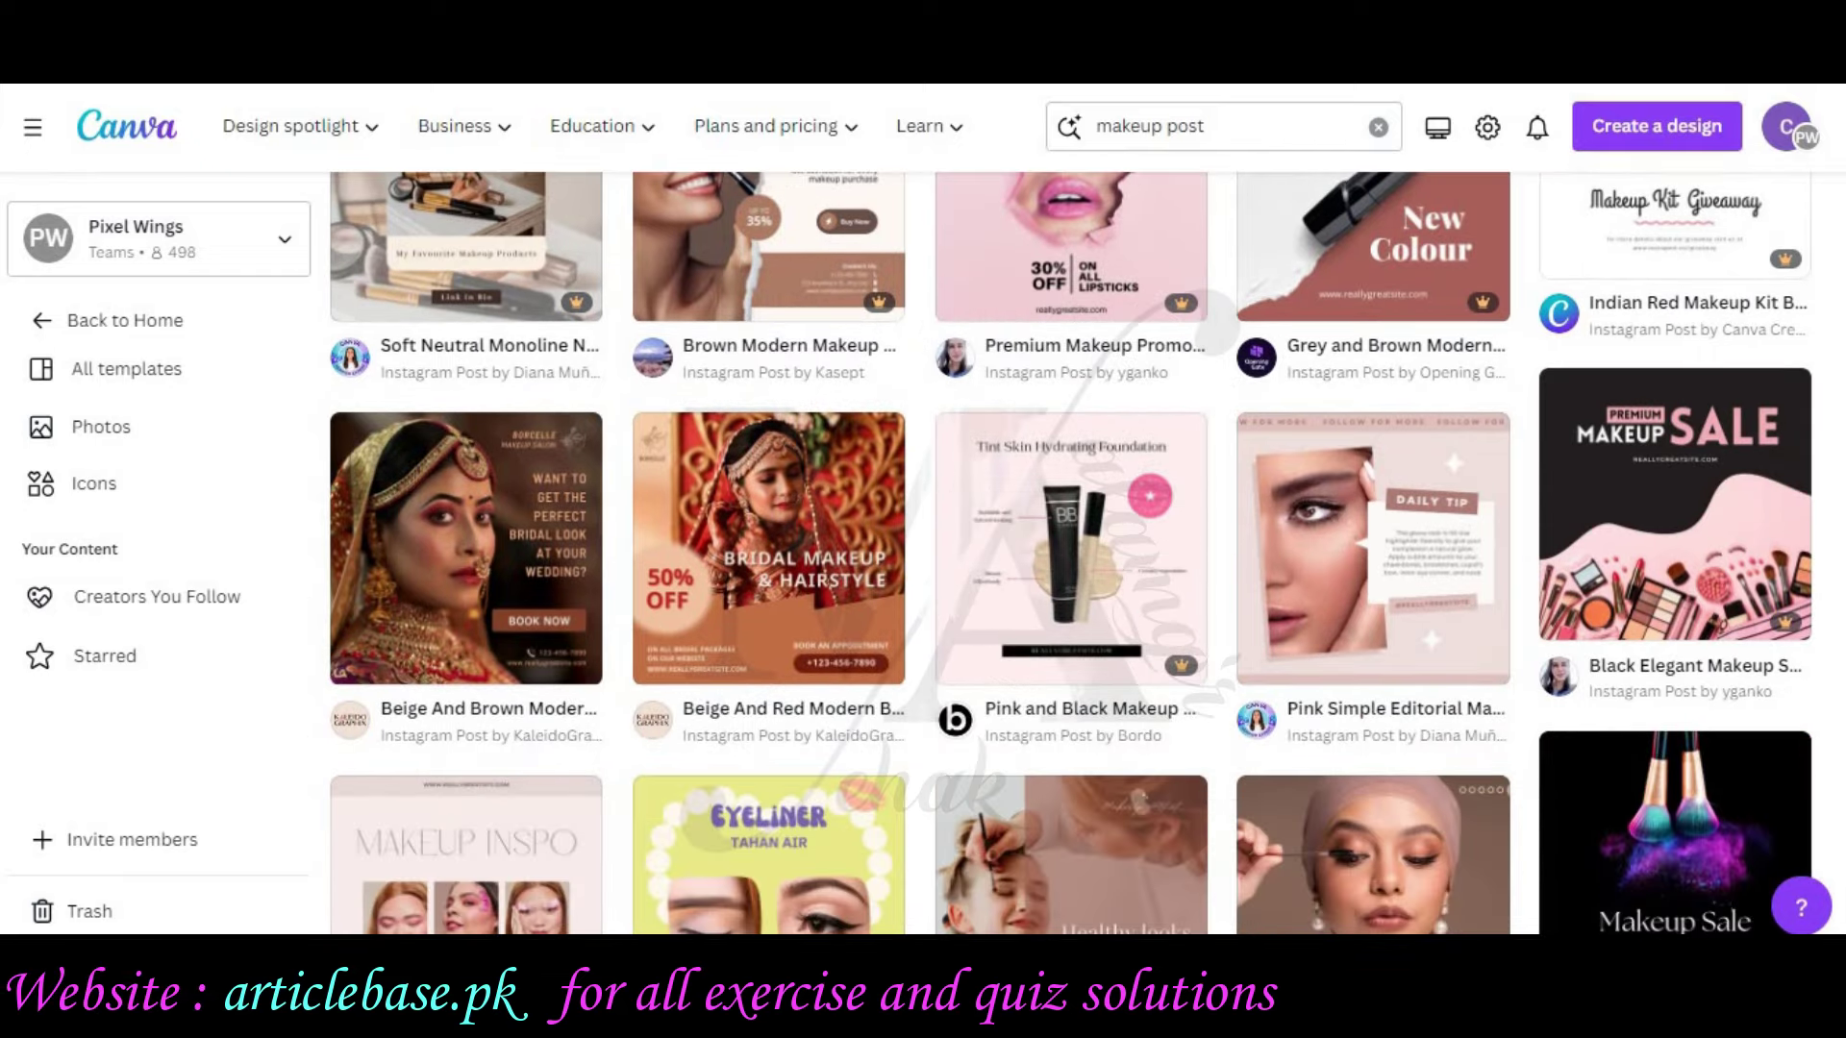
scroll(1081, 552, down, 2)
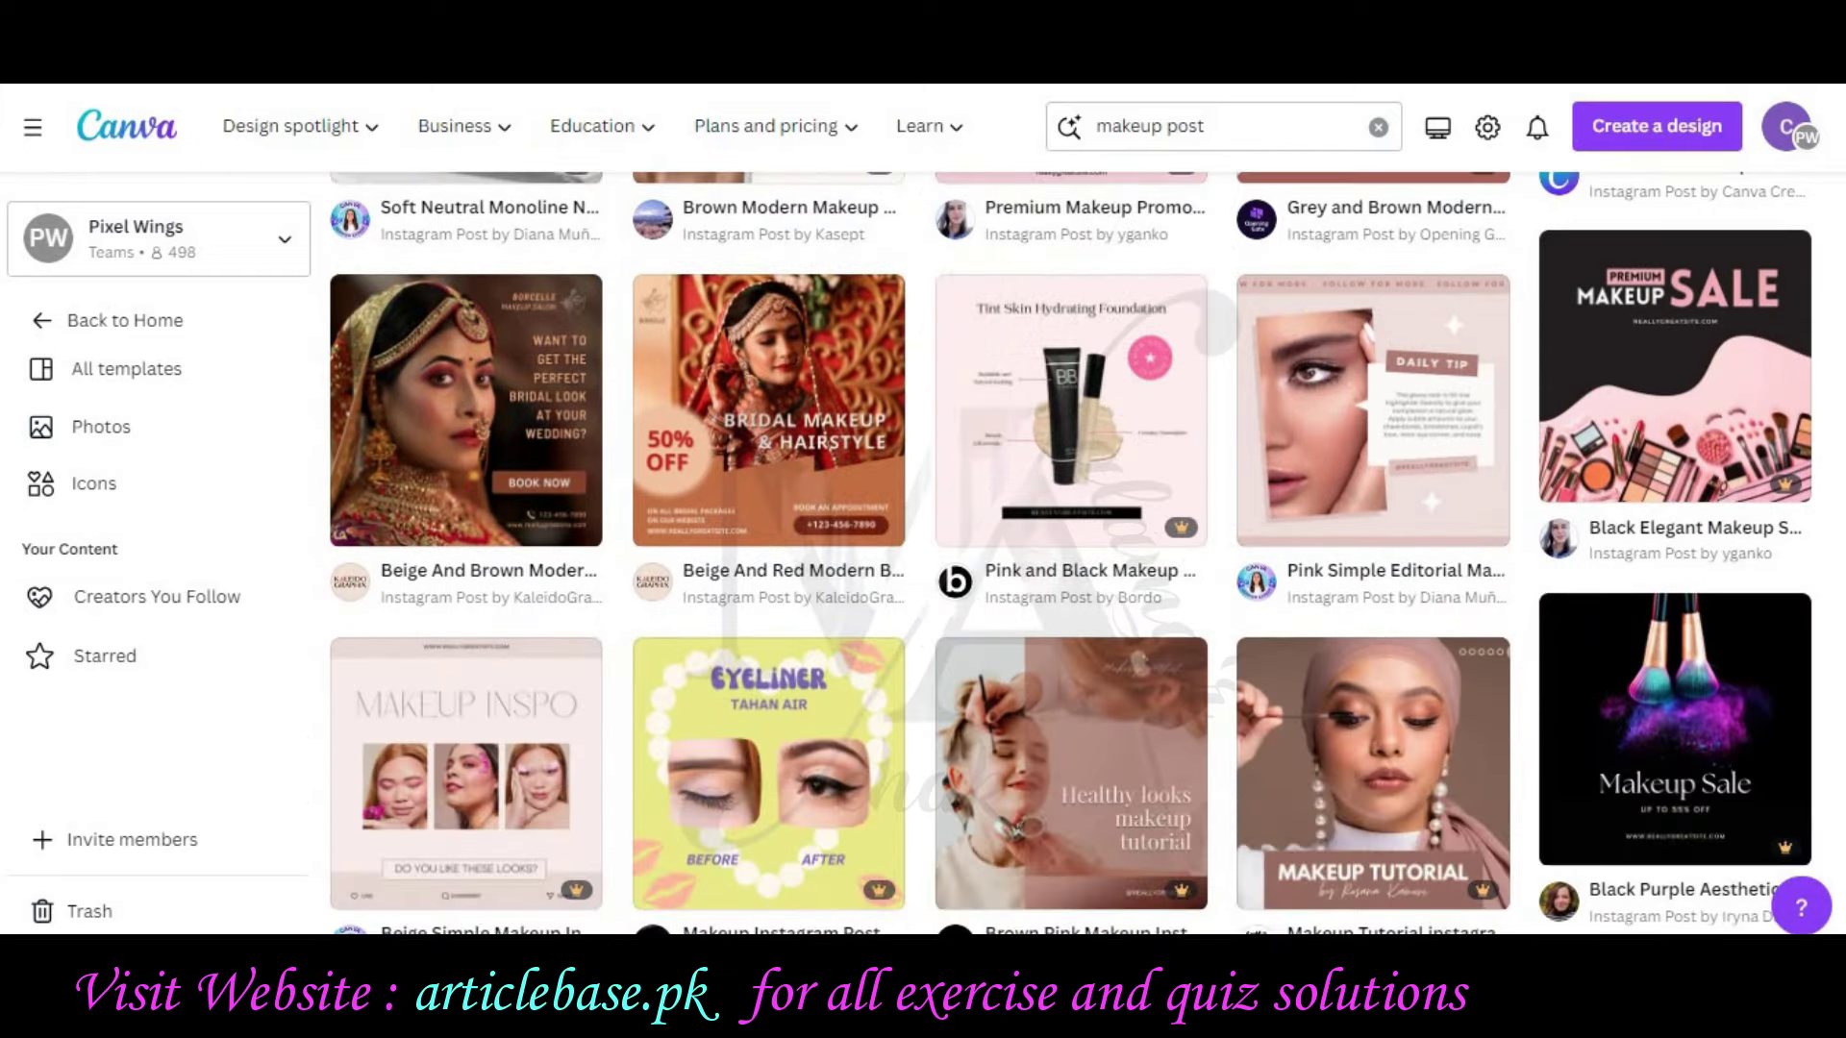
scroll(1081, 553, down, 3)
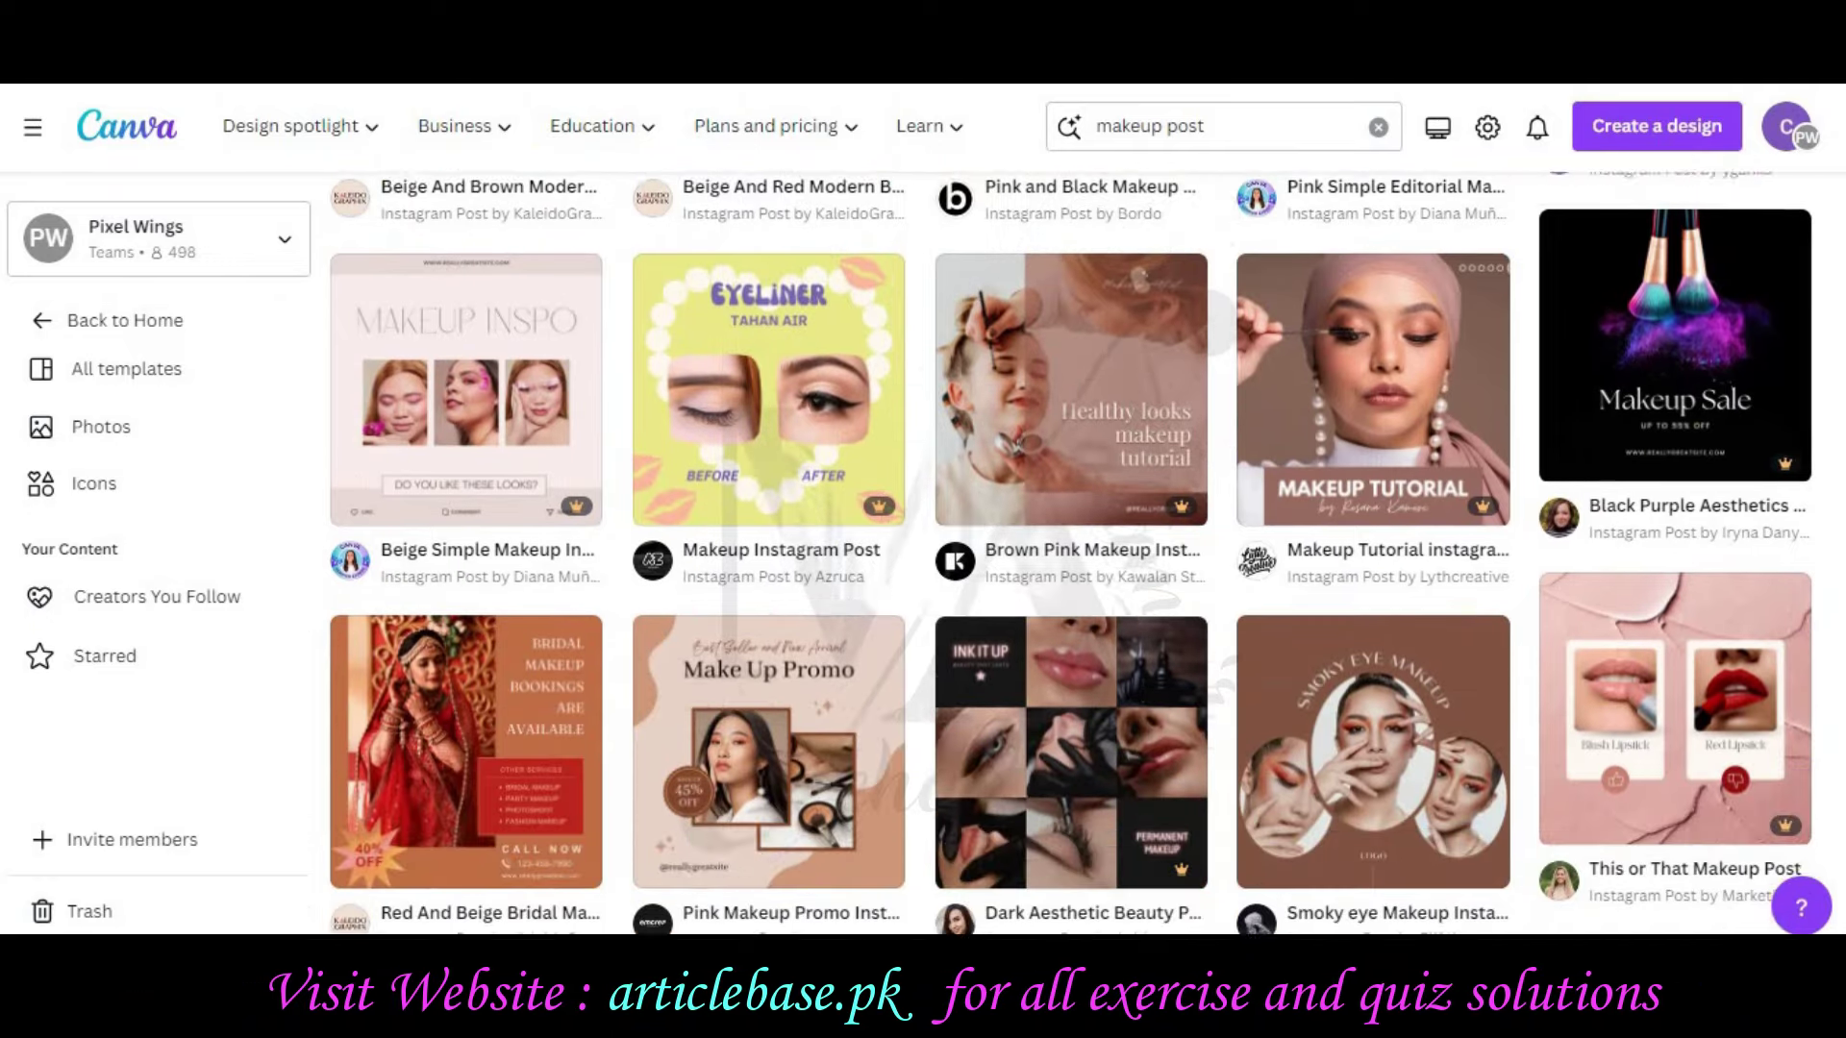
scroll(1071, 553, down, 3)
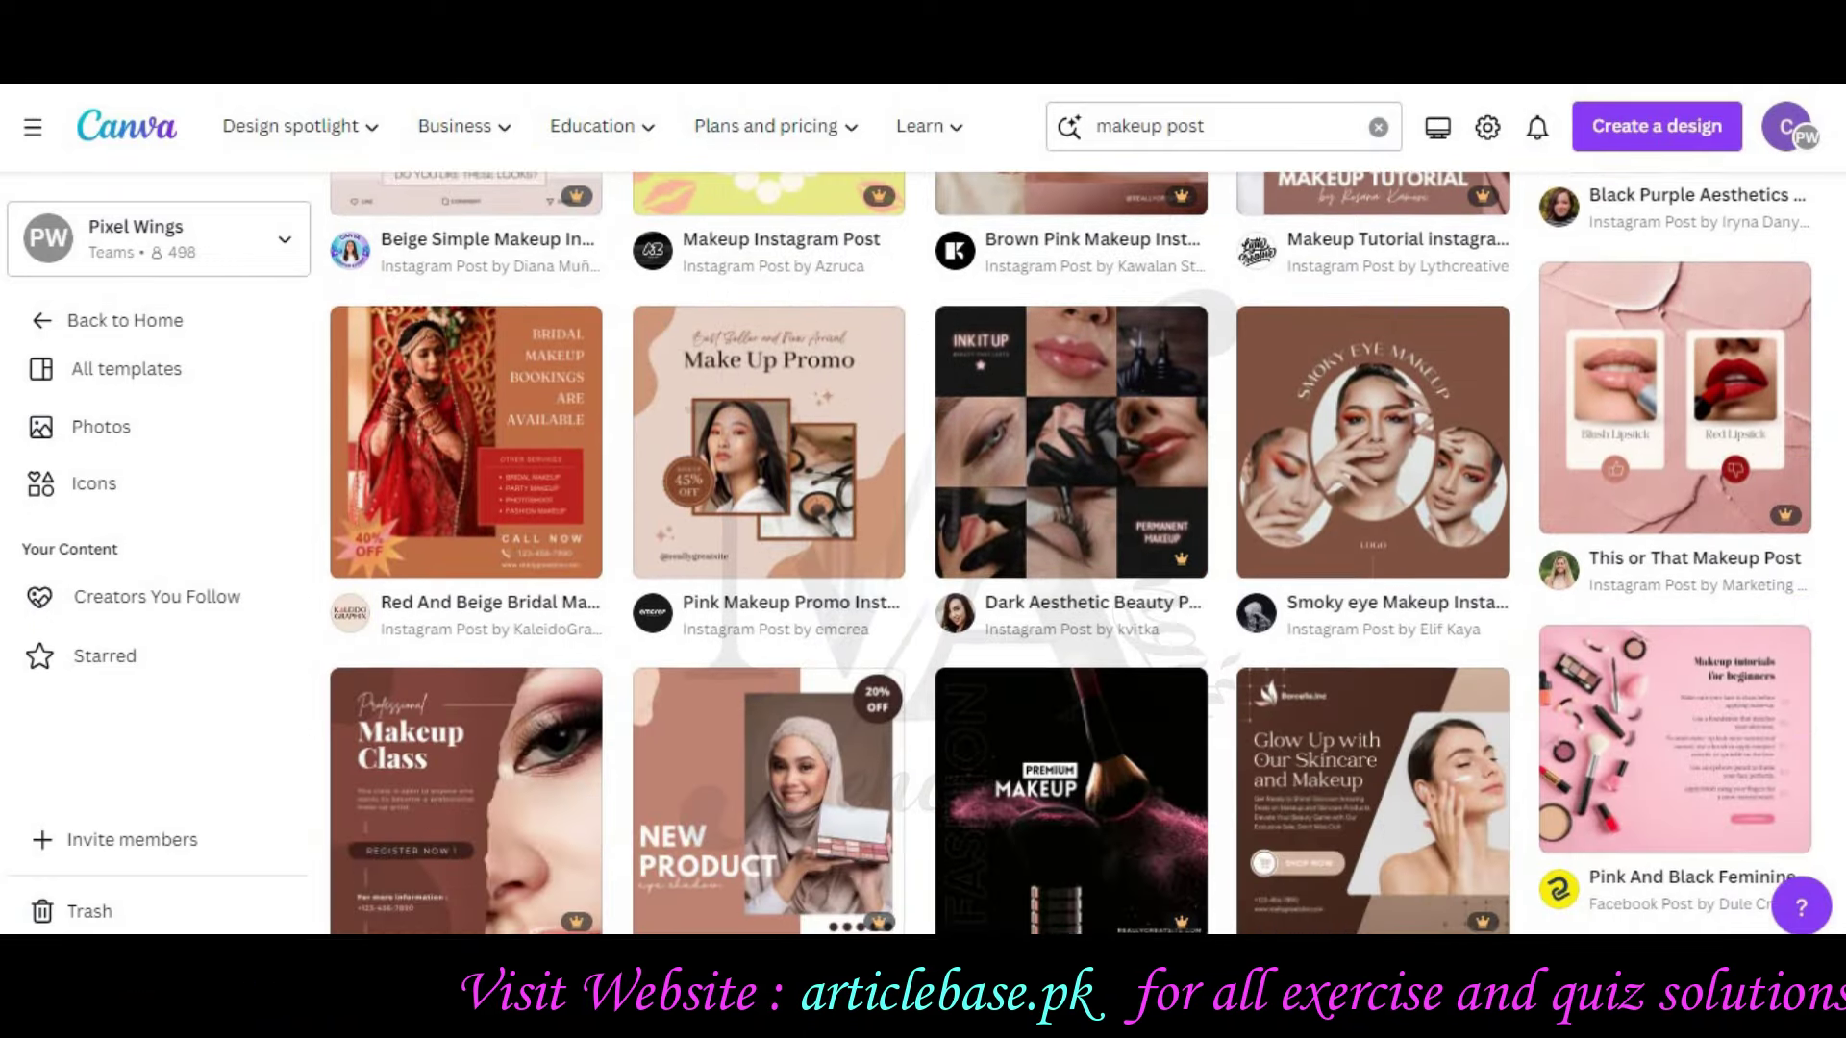
scroll(1070, 553, down, 1)
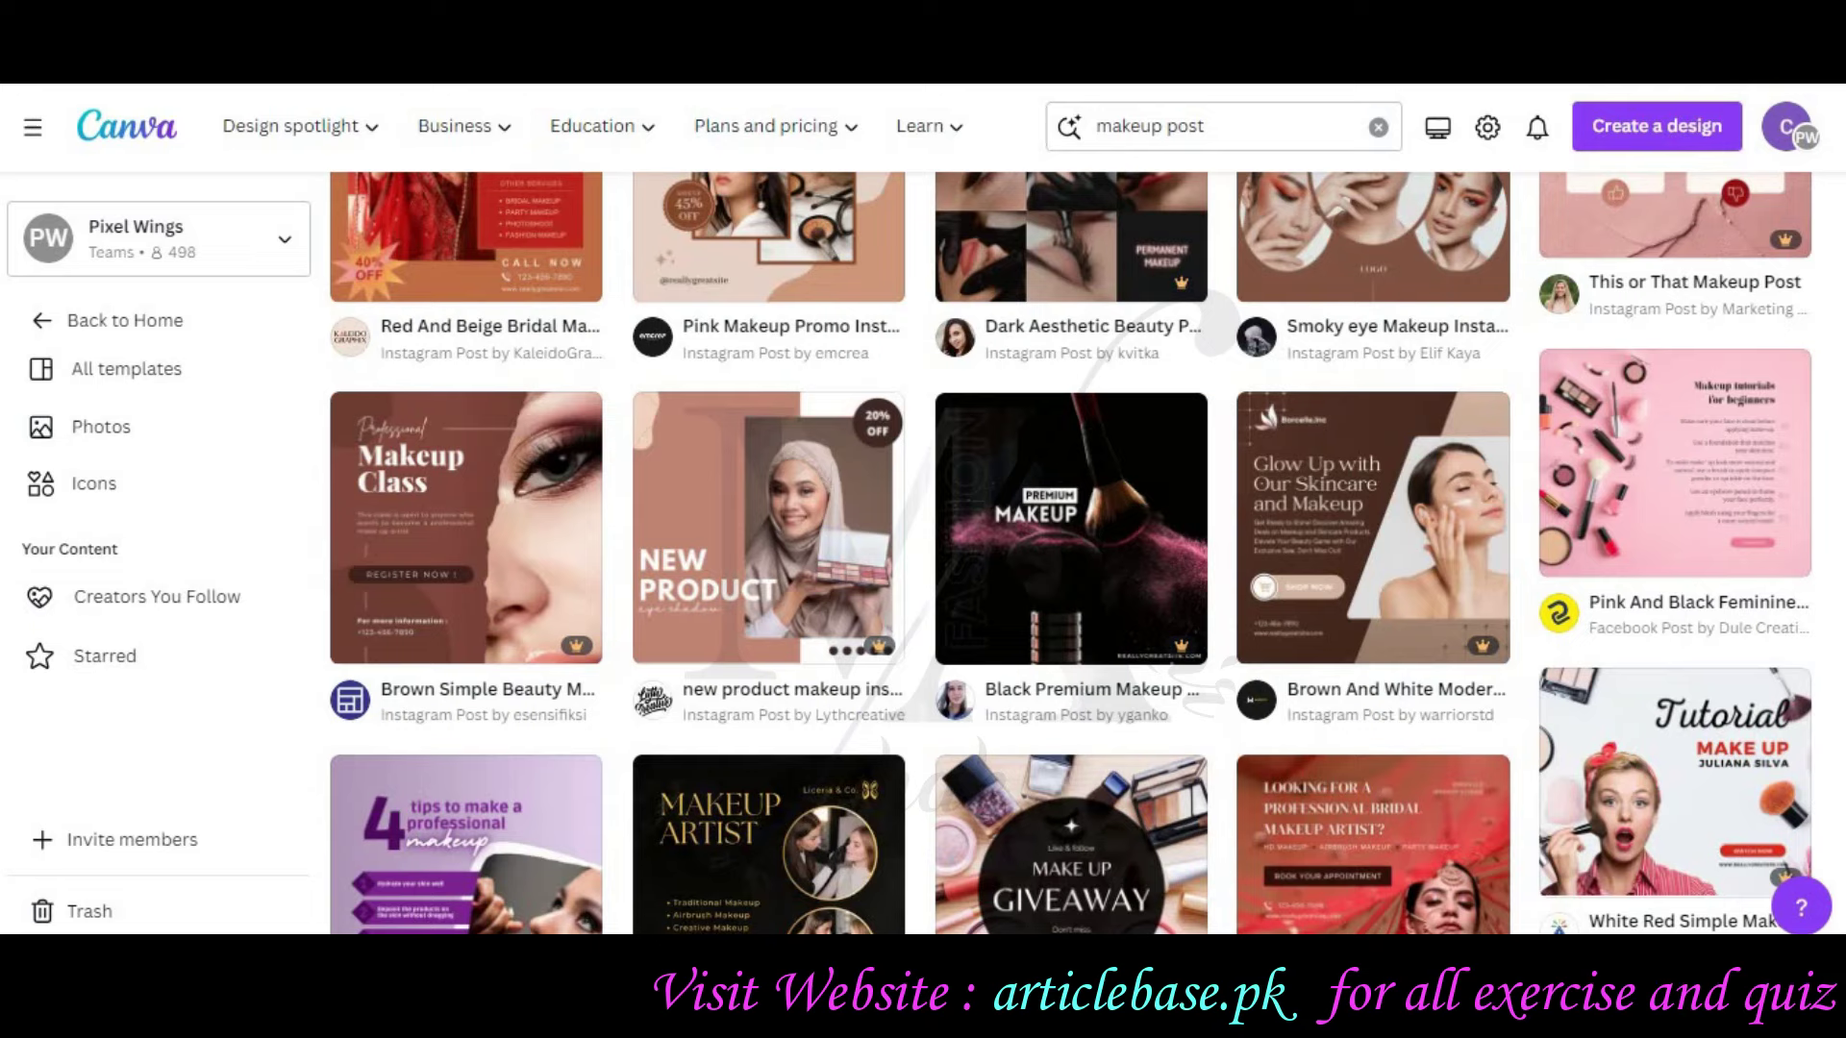
scroll(1071, 553, down, 4)
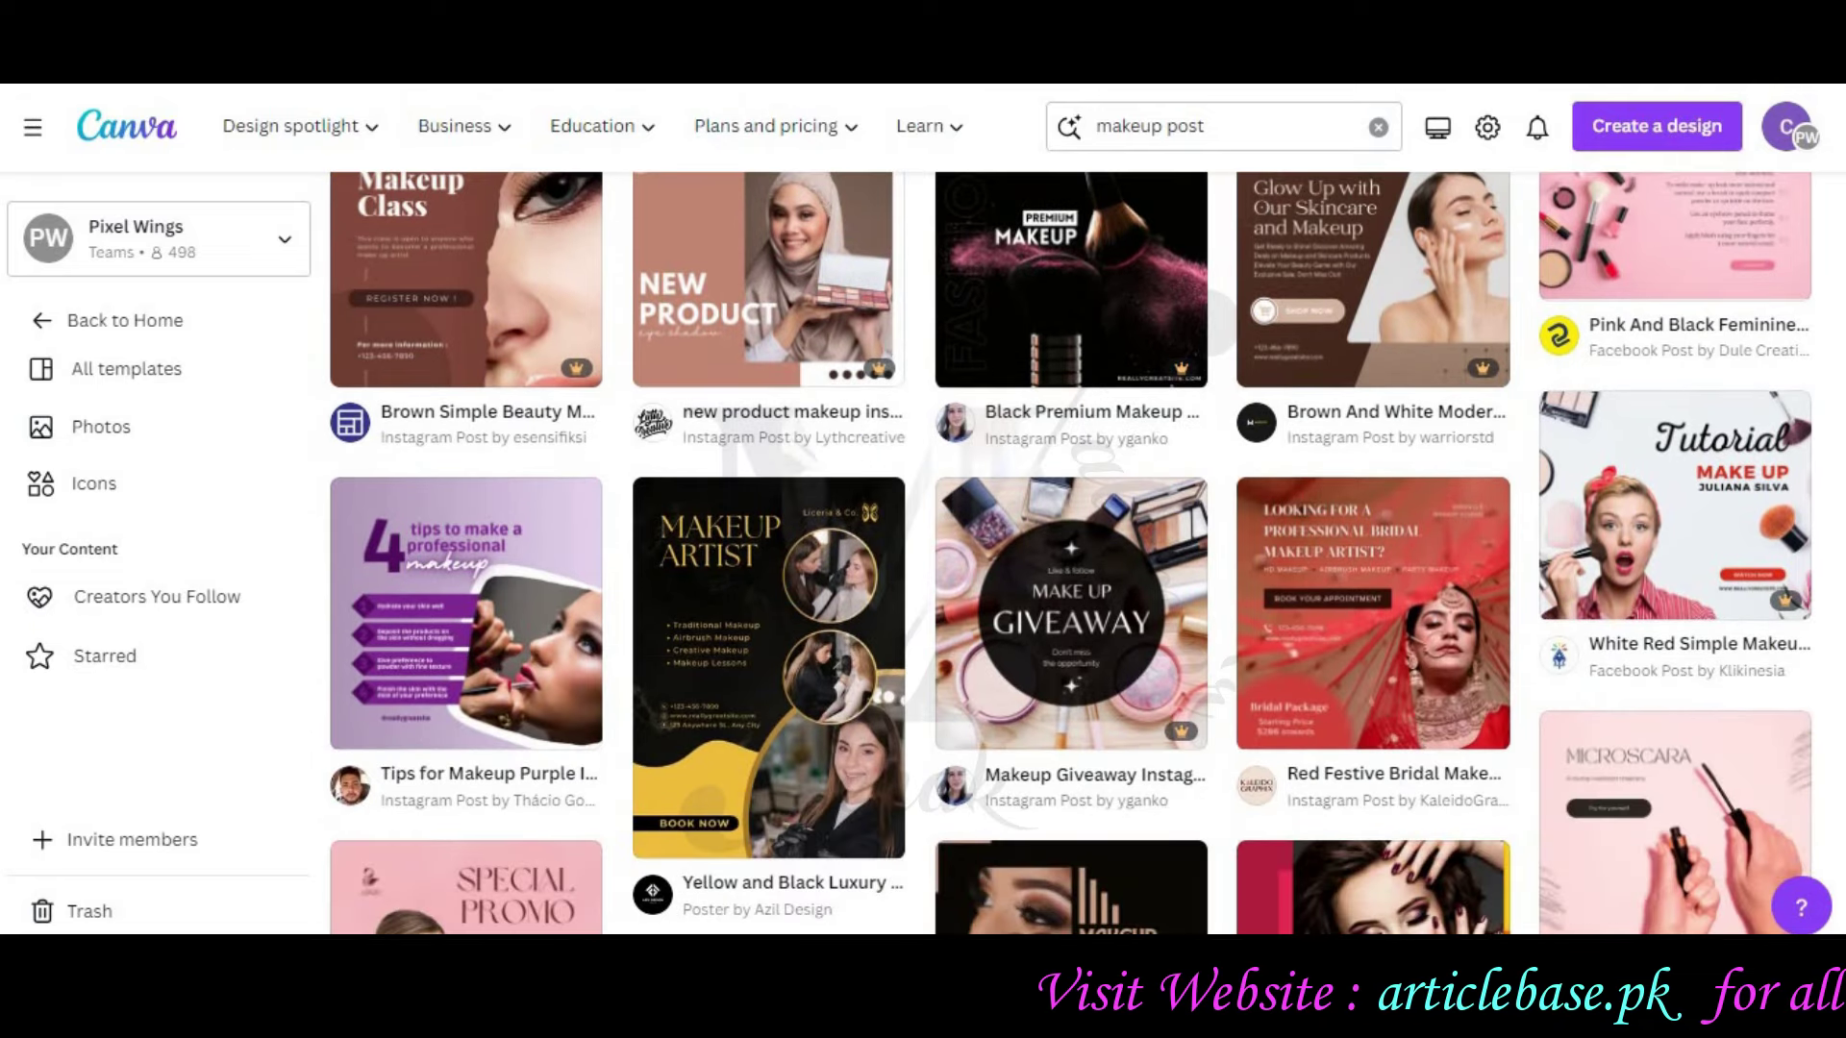
right_click(1110, 572)
click(1113, 327)
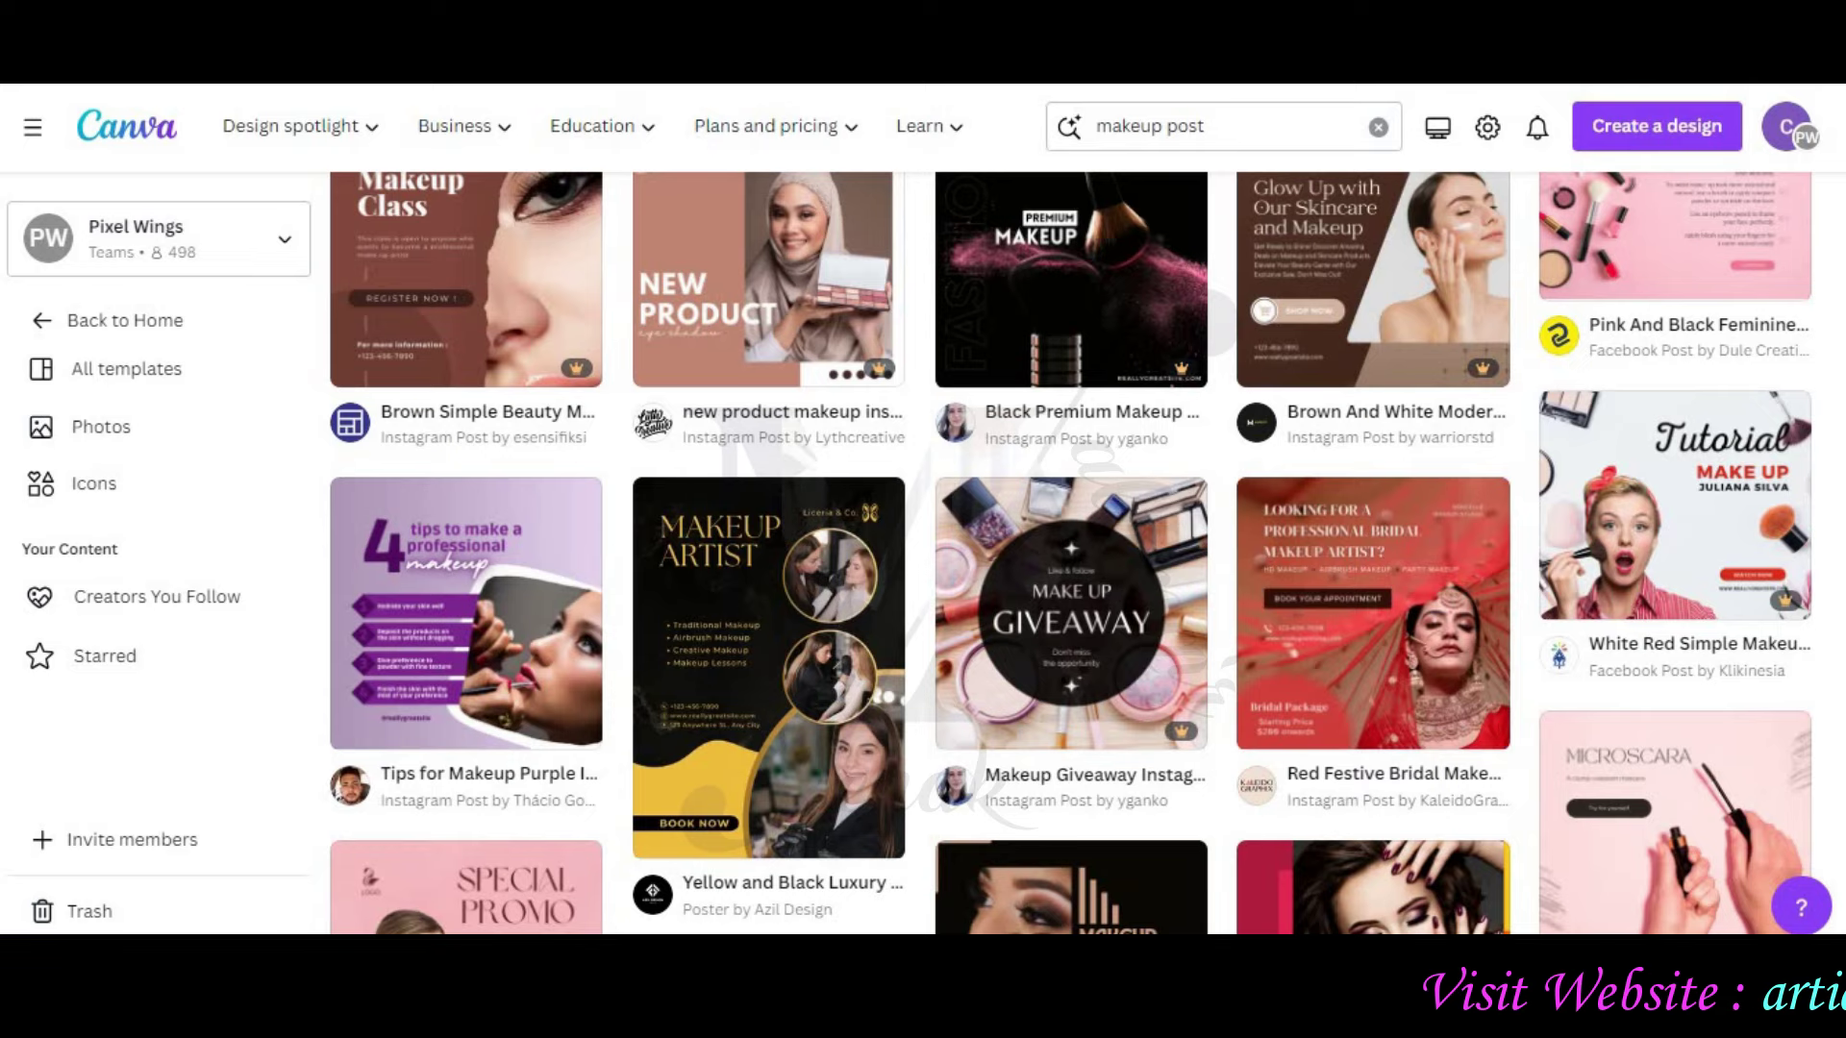
Step: Find the Minimalist Makeup Tutorial Instagram post template further down the results and open it in a new browser tab
scroll(1071, 553, down, 2)
scroll(1071, 553, down, 2)
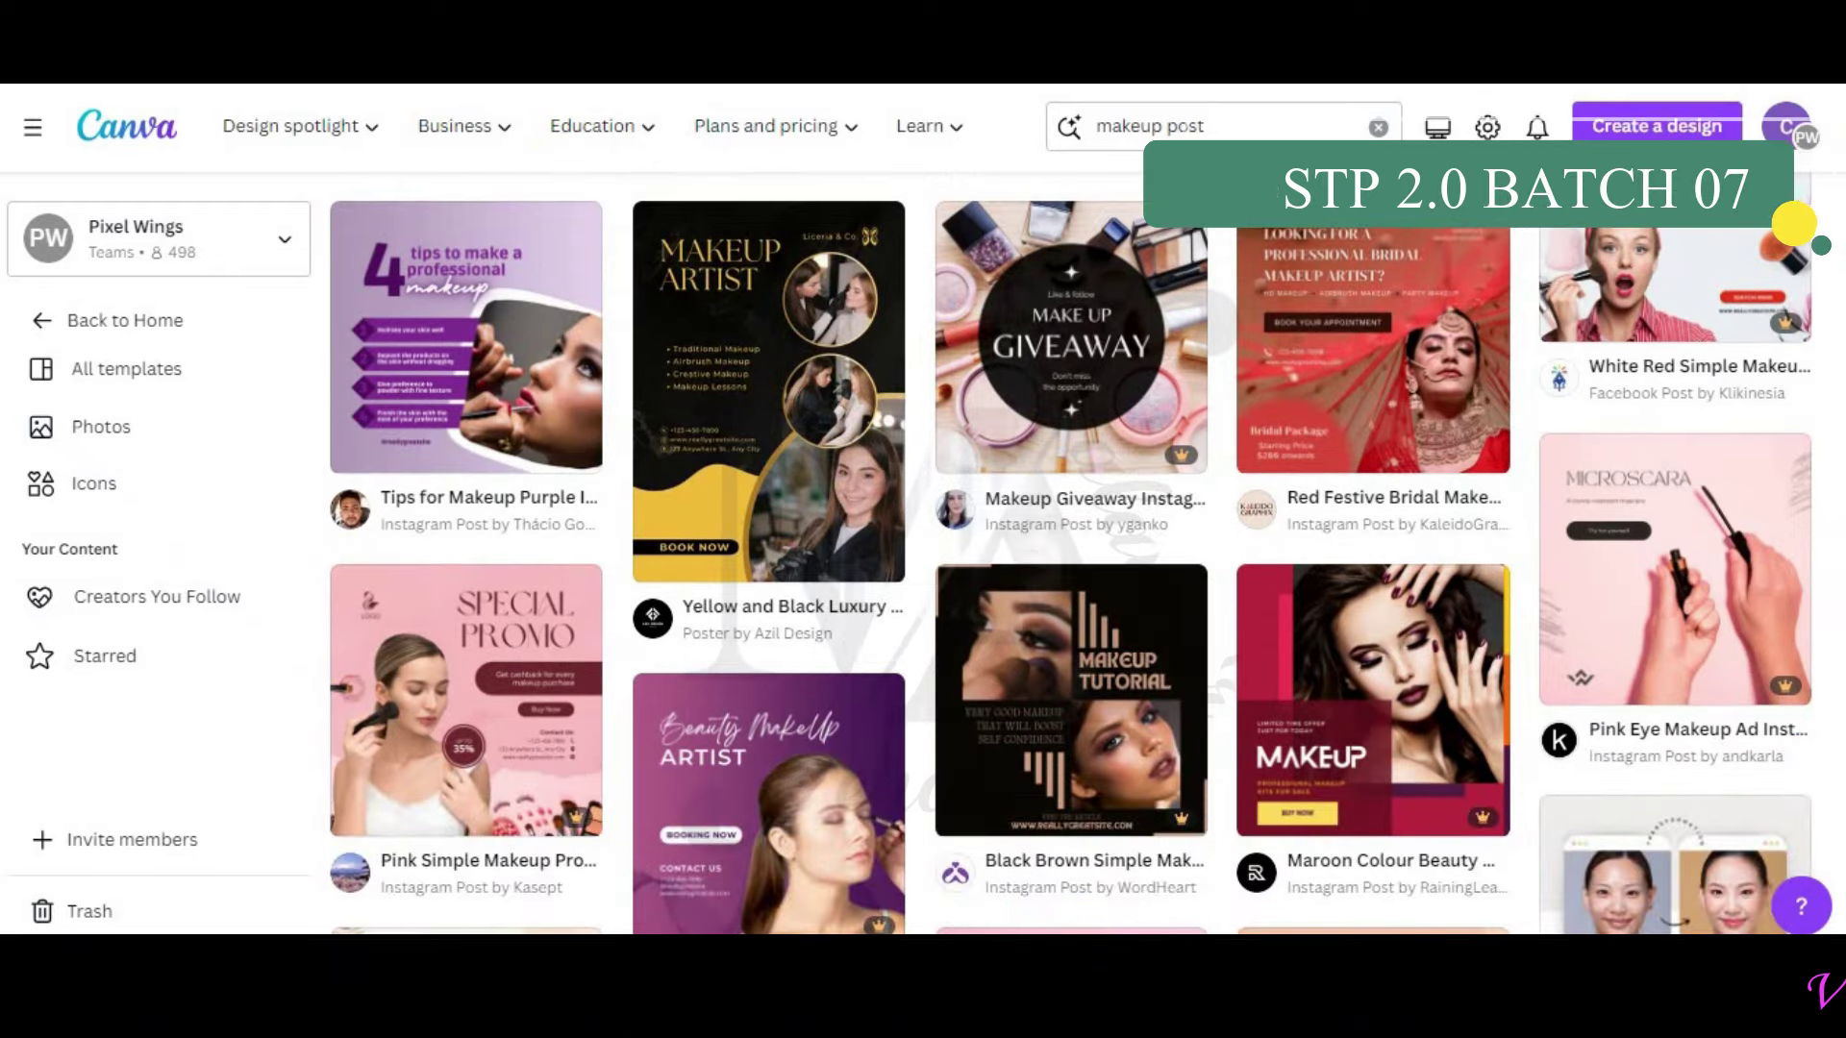
scroll(1071, 553, down, 2)
scroll(1071, 553, down, 6)
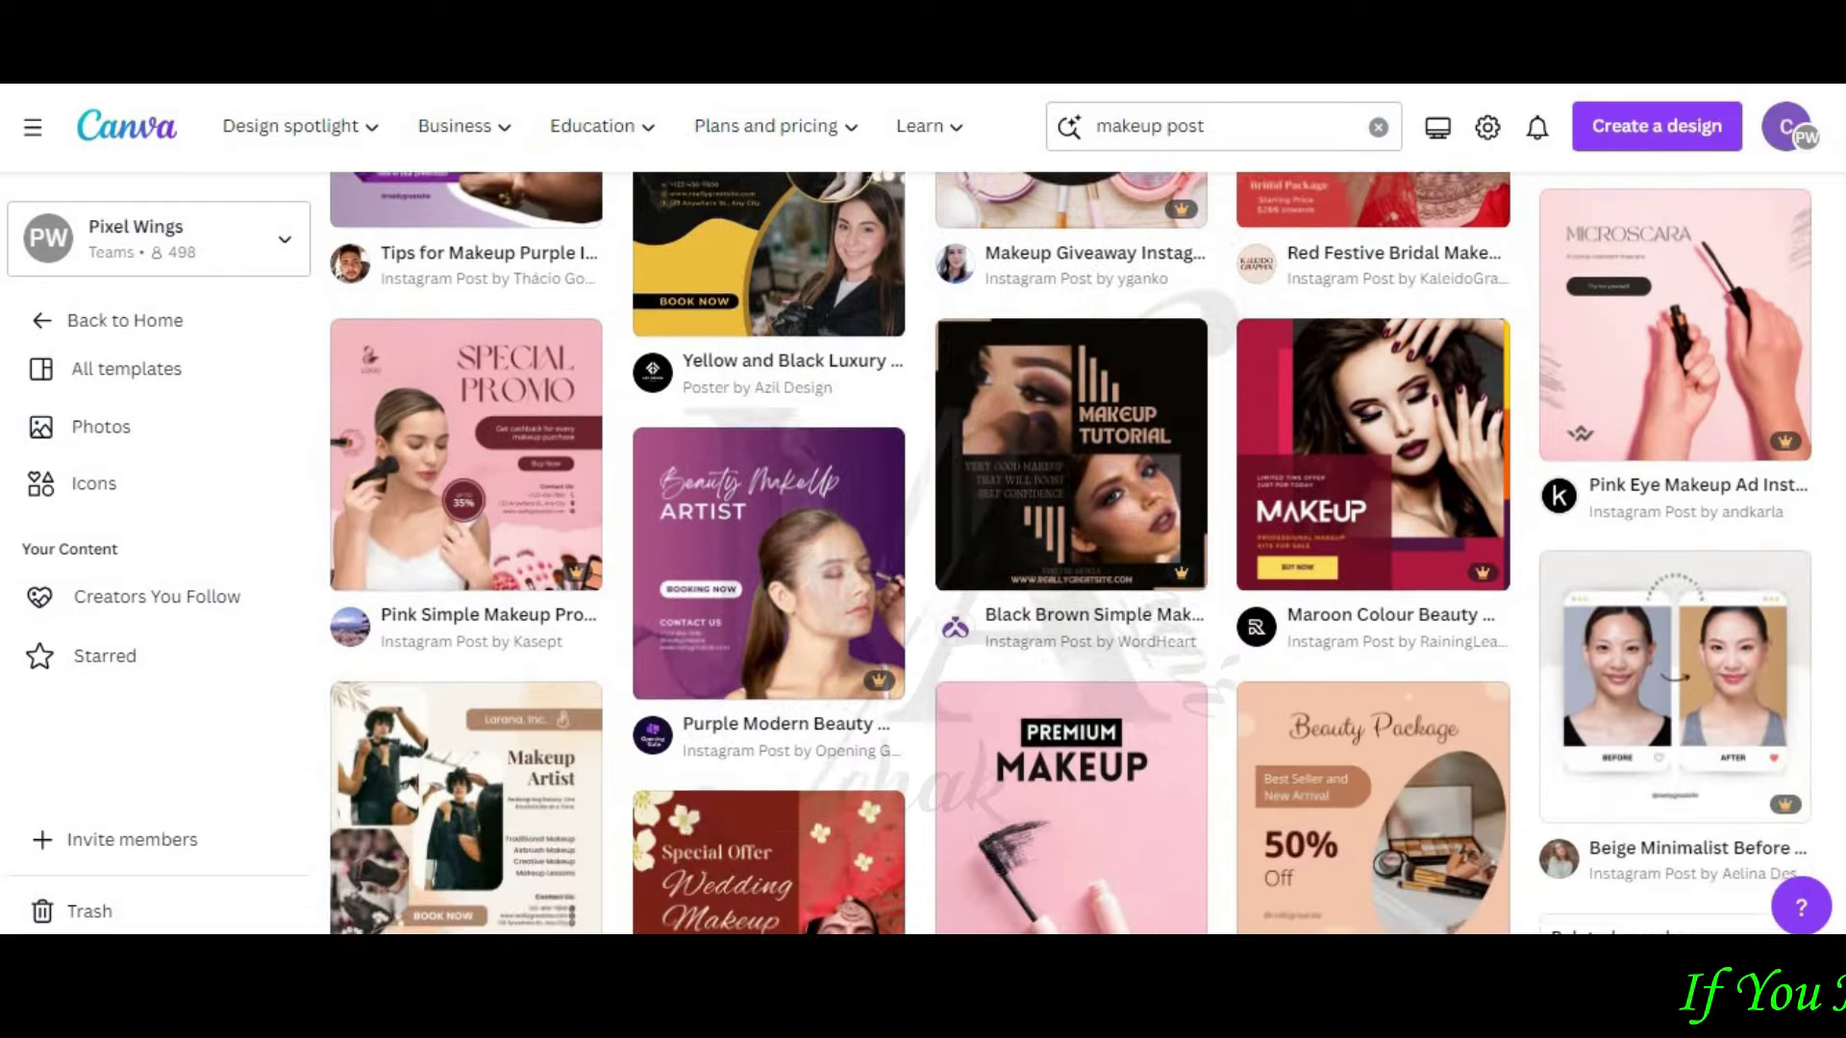
scroll(1071, 552, down, 8)
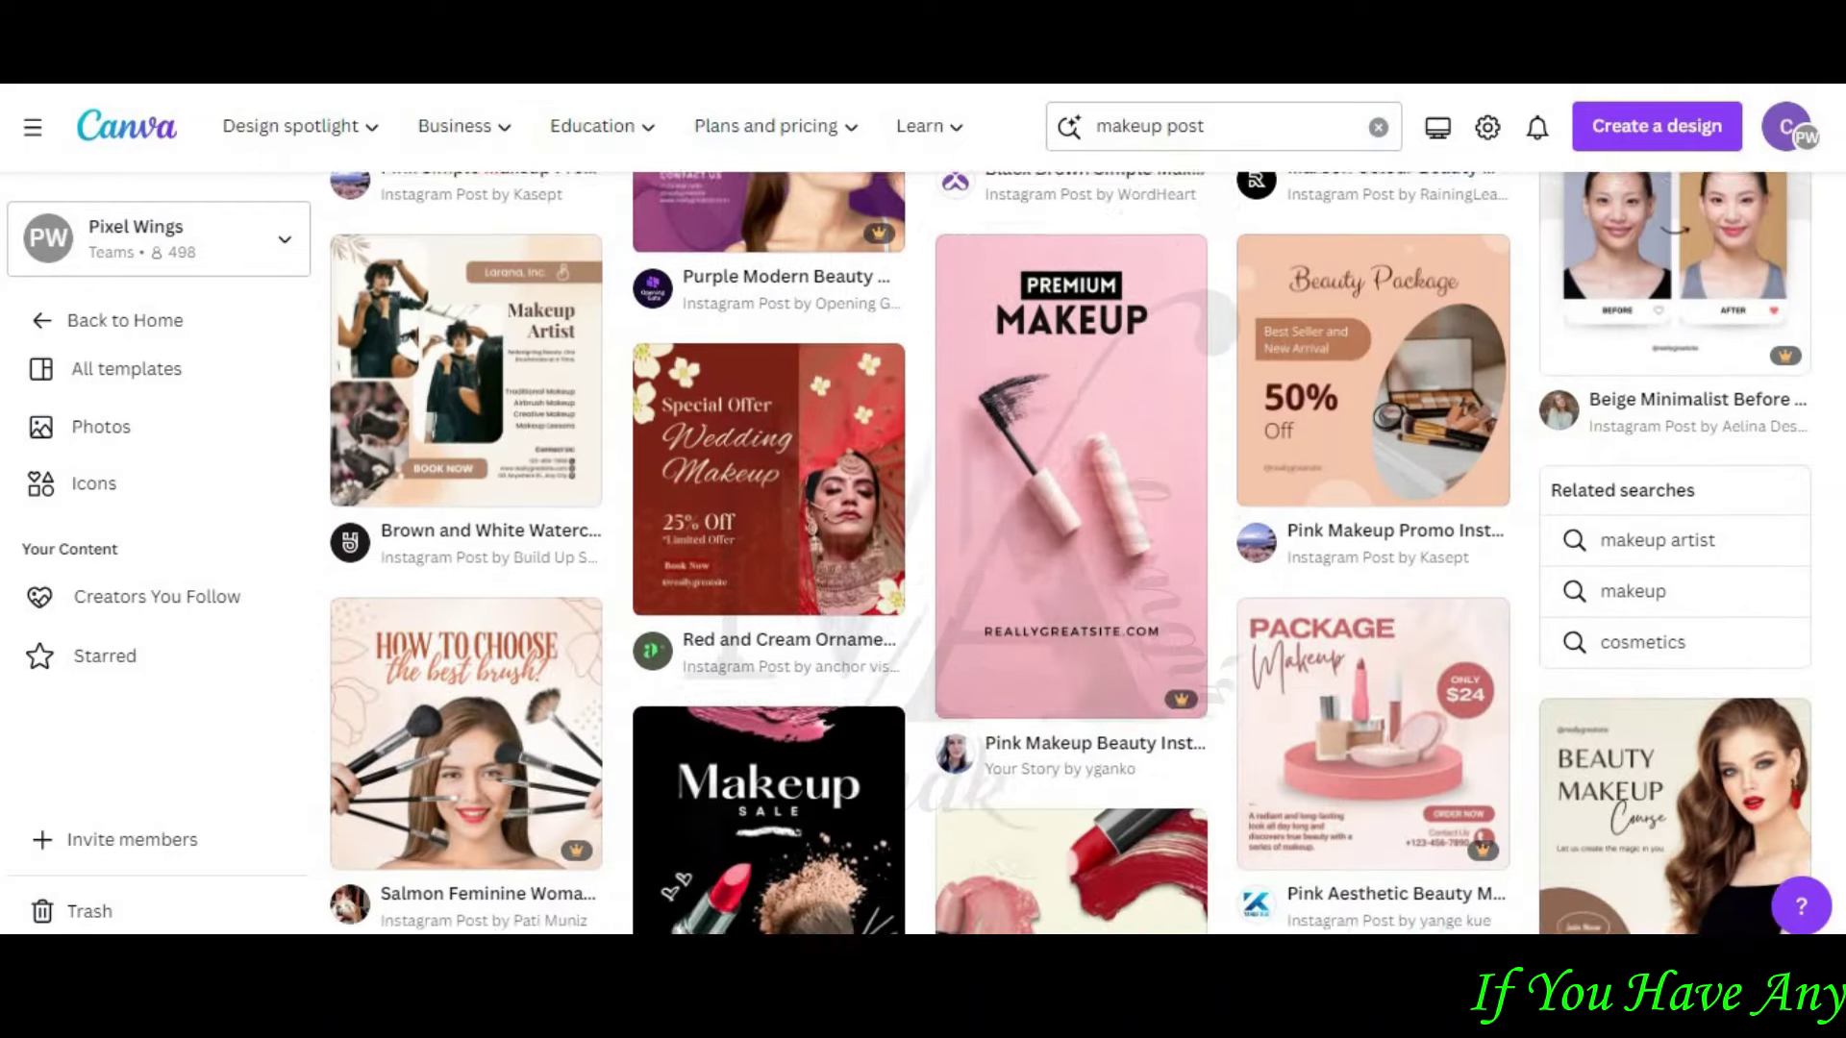
scroll(1071, 553, down, 2)
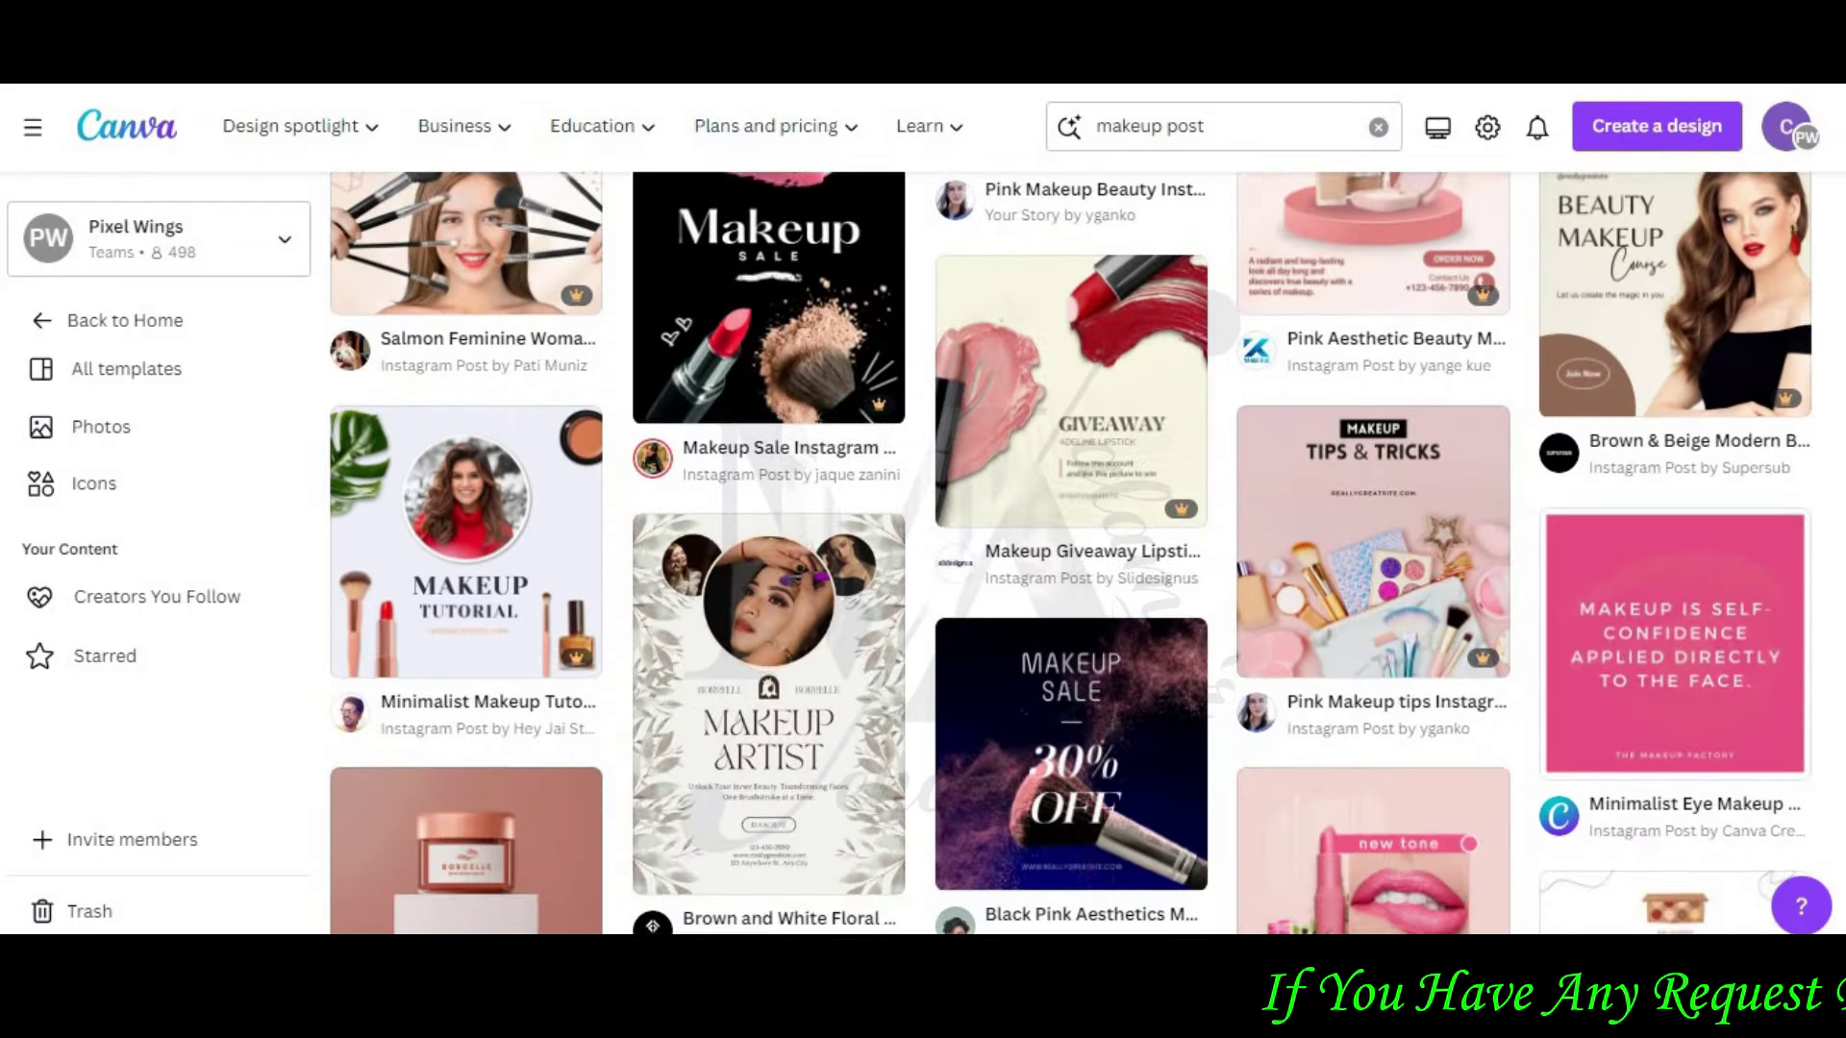
scroll(1071, 553, down, 2)
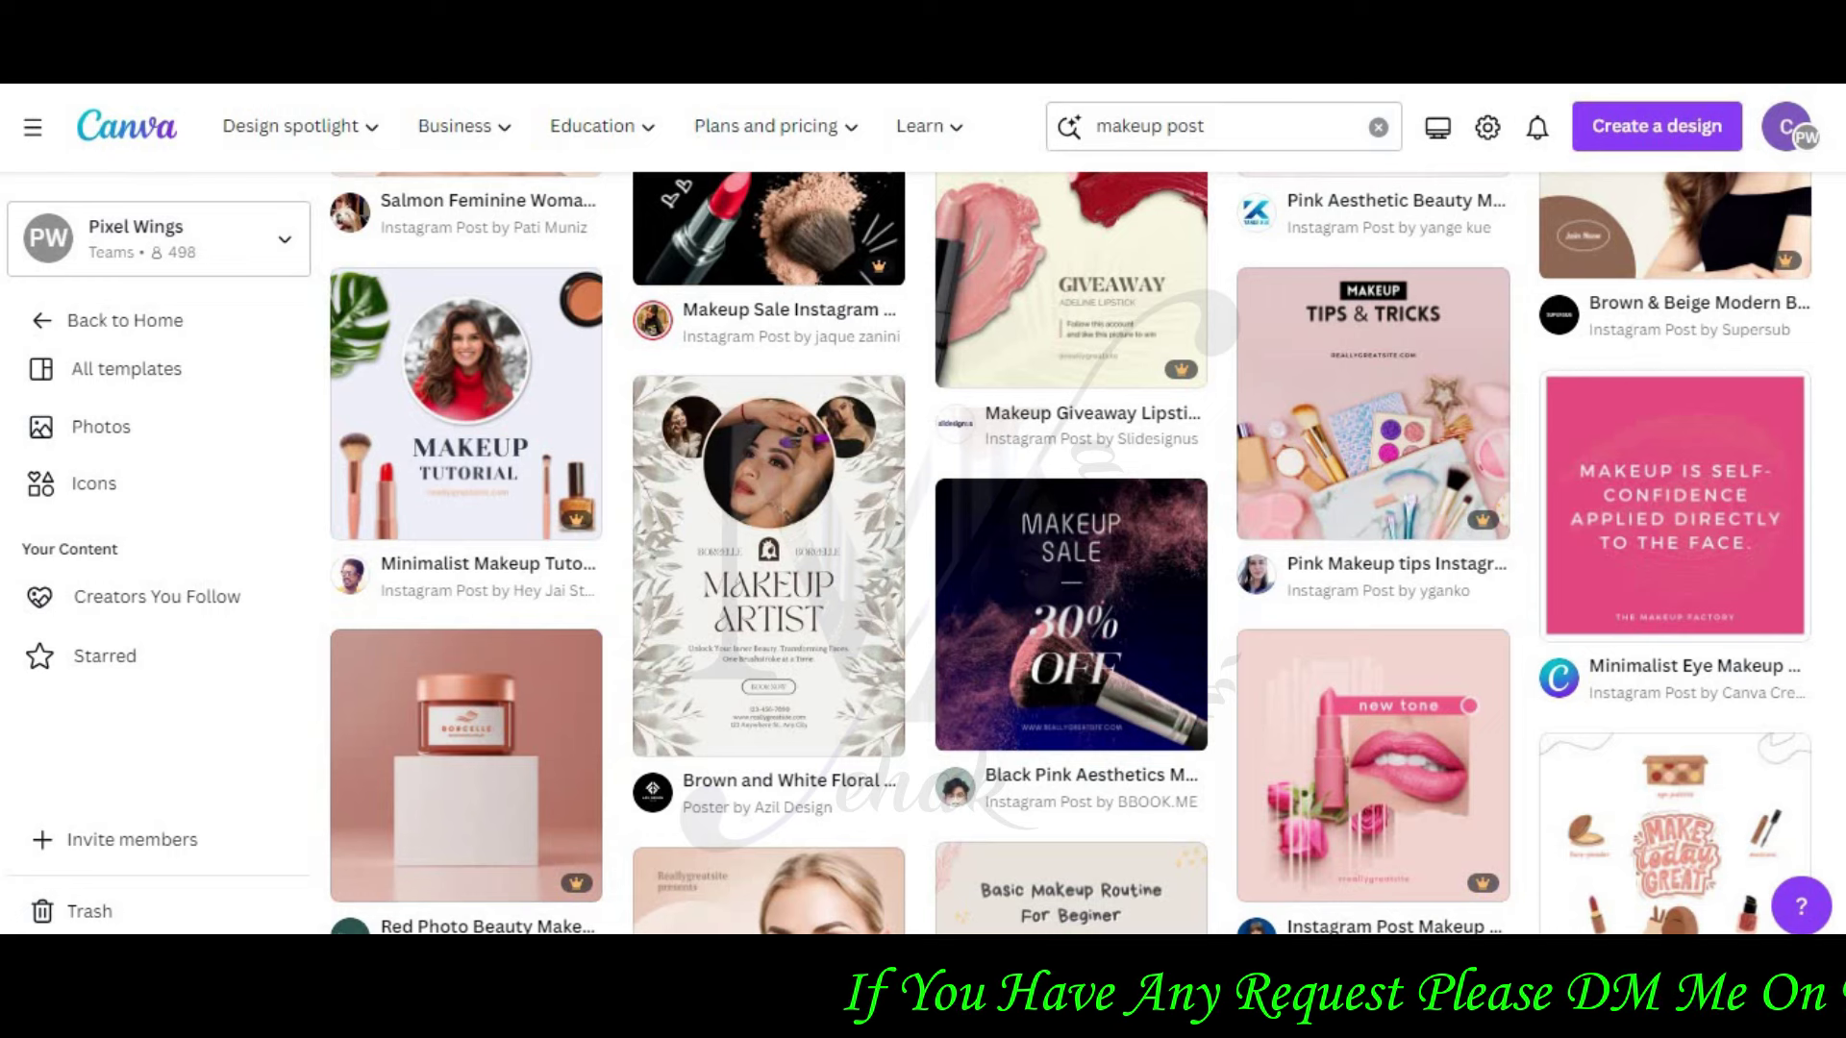
right_click(527, 350)
click(346, 460)
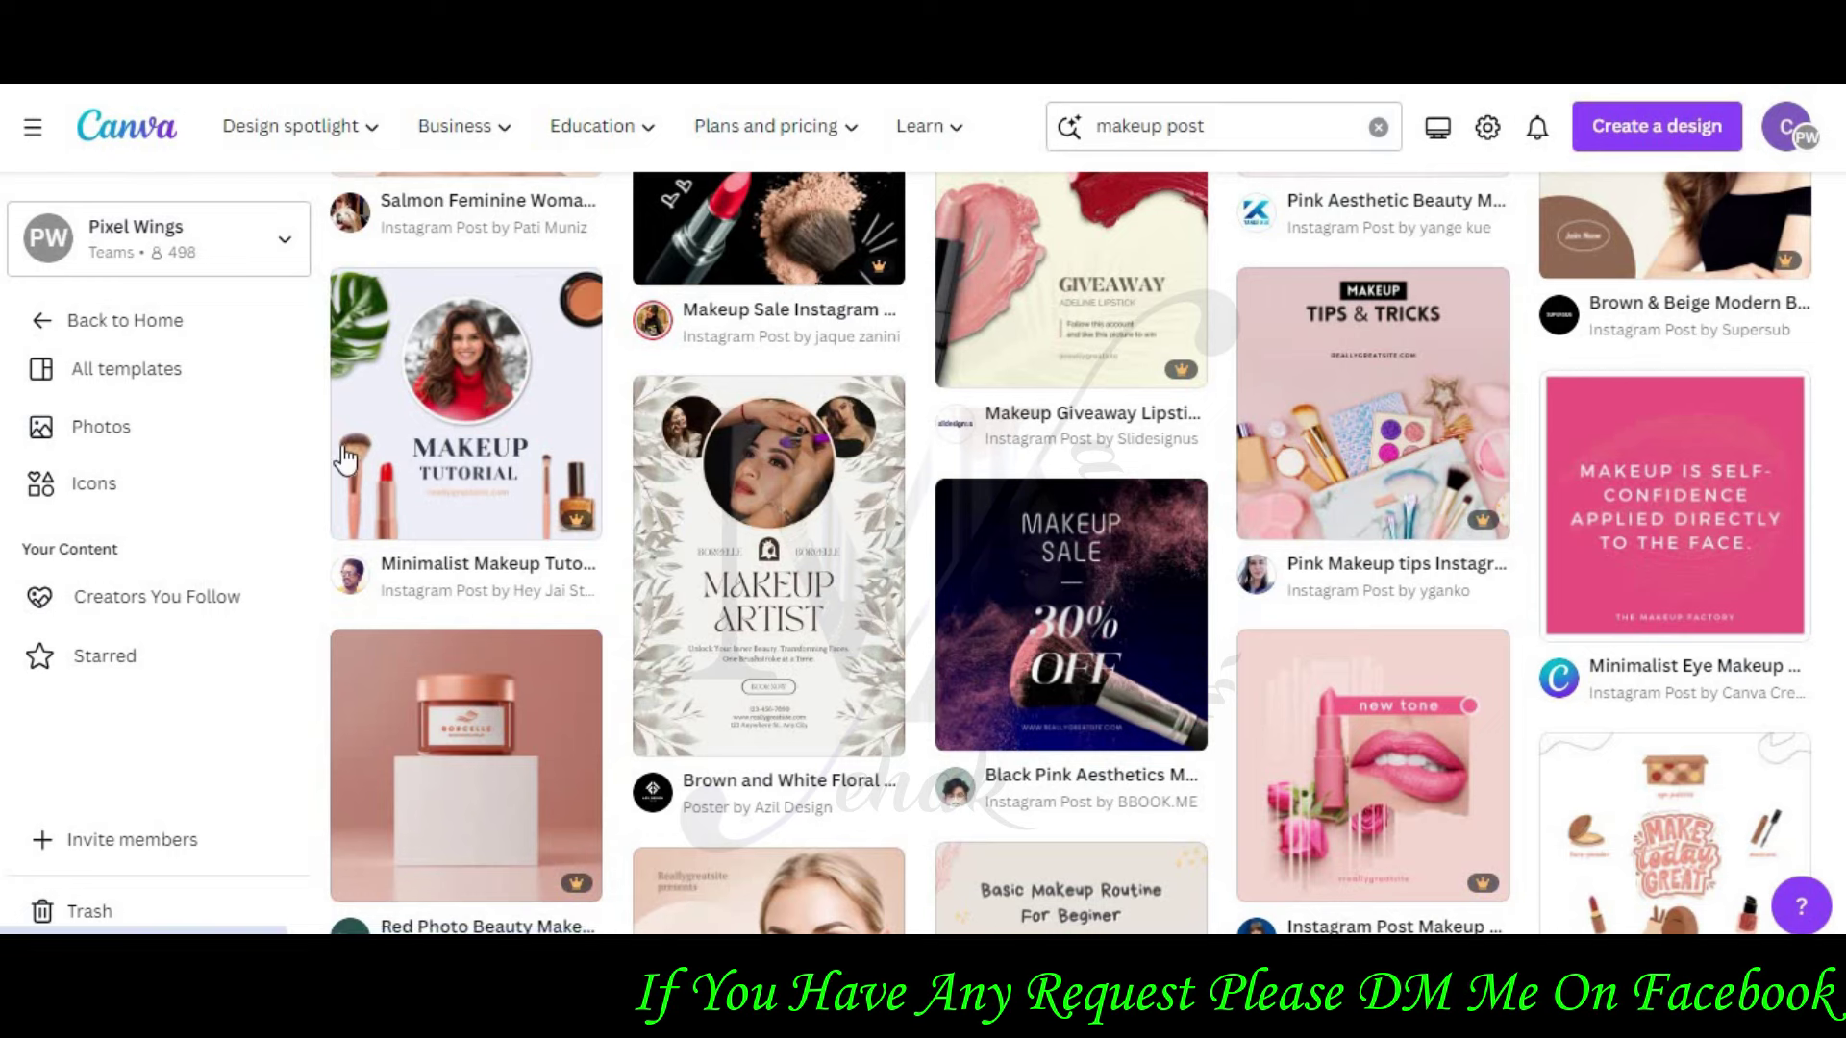
Step: Go to the opened Makeup Giveaway Instagram Post template and start customizing it
click(1153, 299)
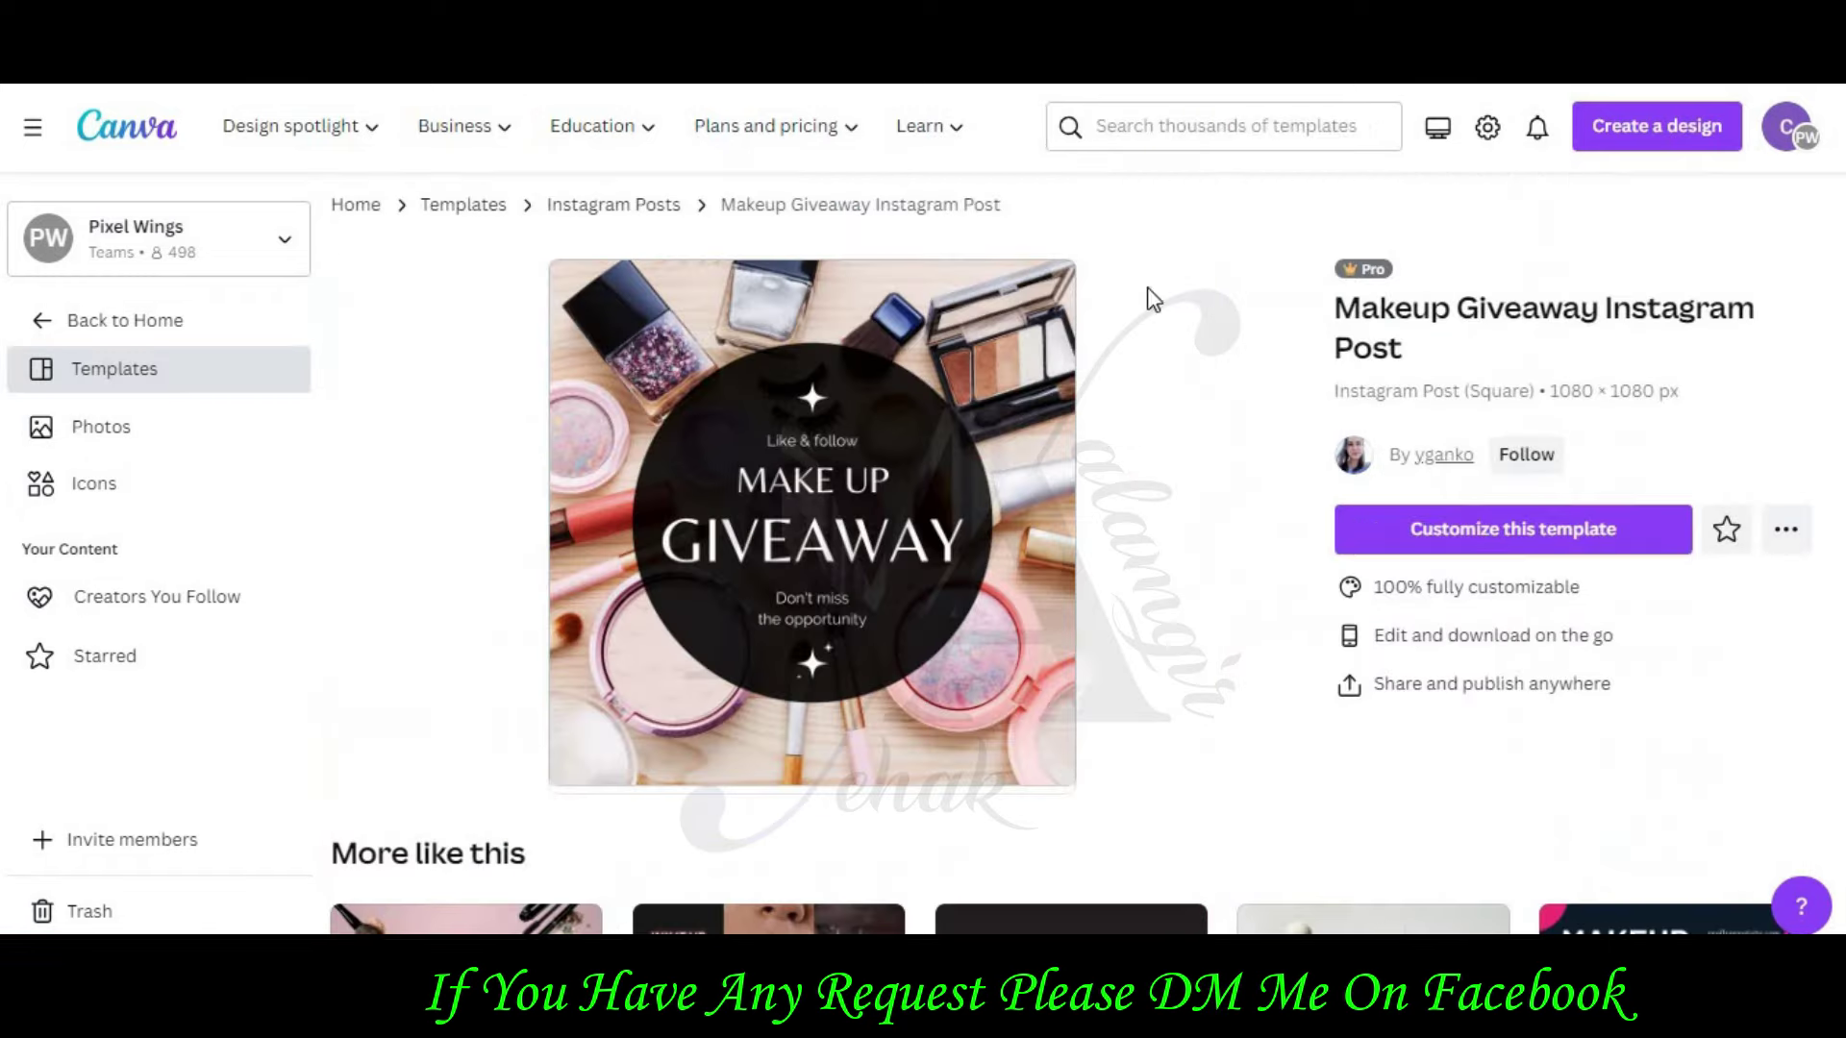
click(1500, 527)
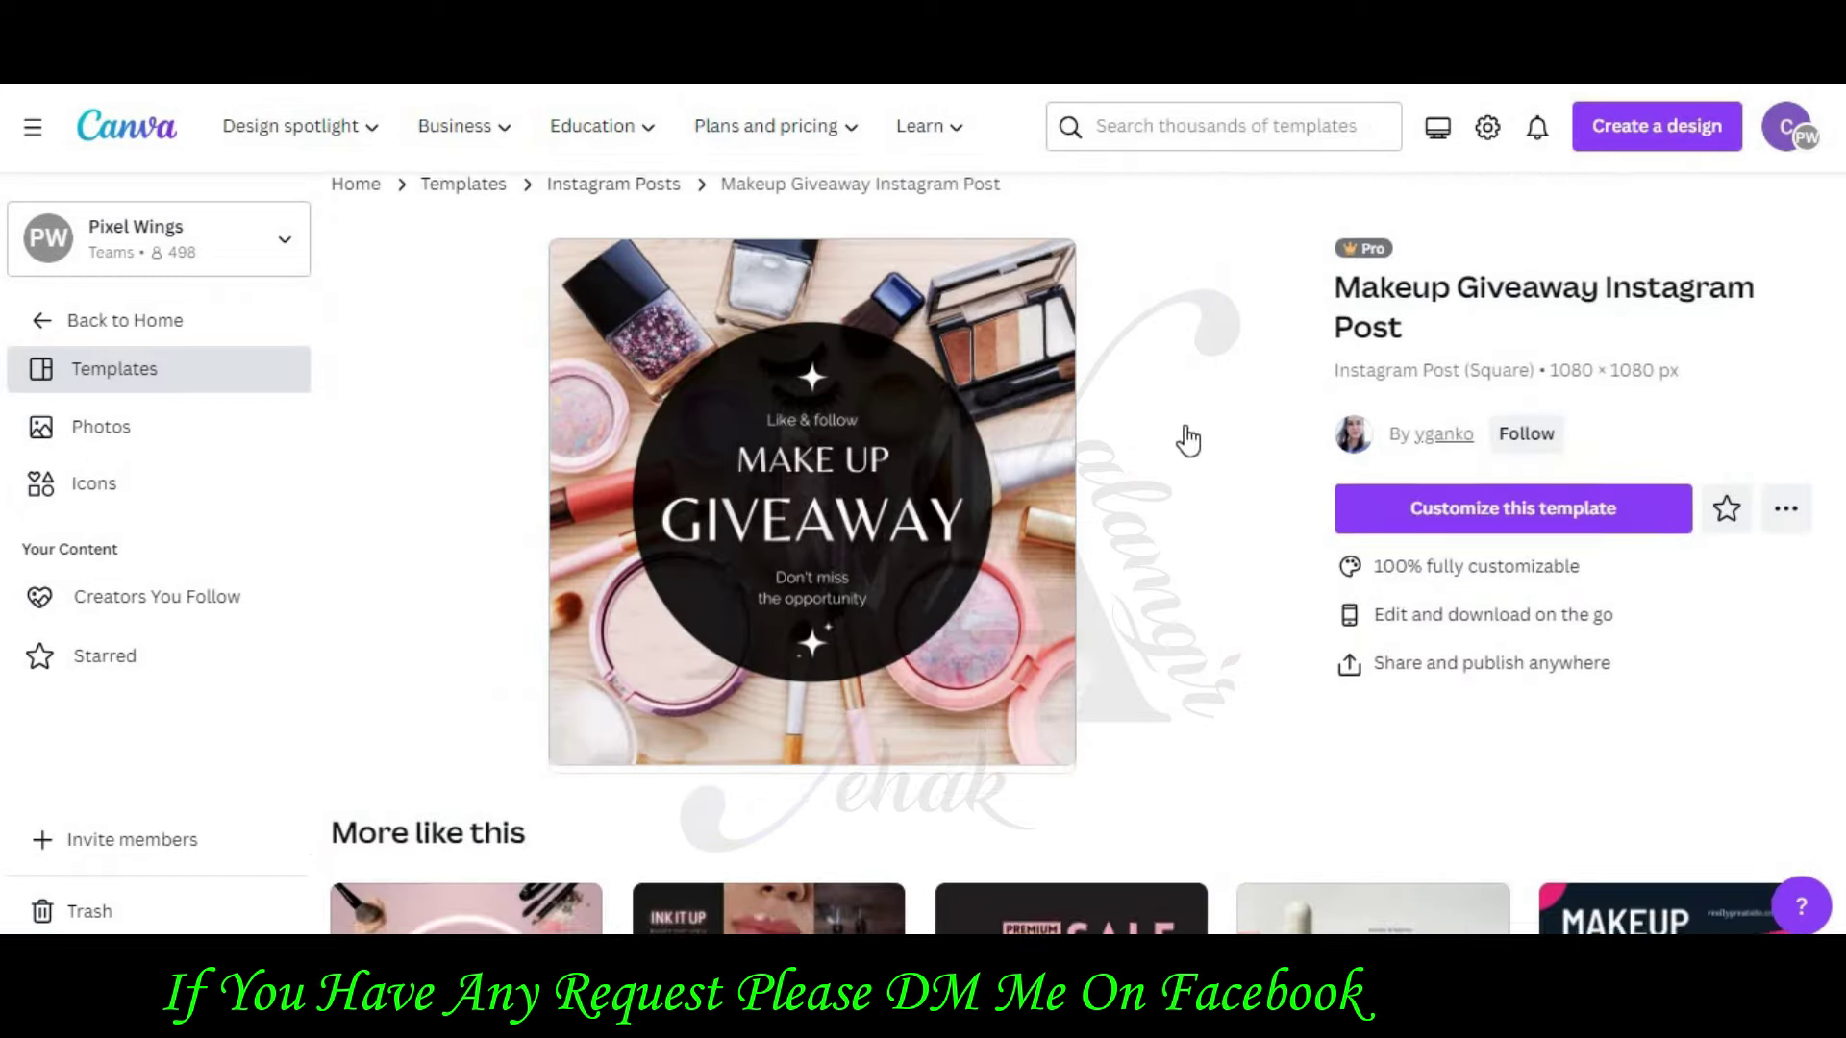
scroll(1254, 272, down, 4)
scroll(1254, 272, down, 3)
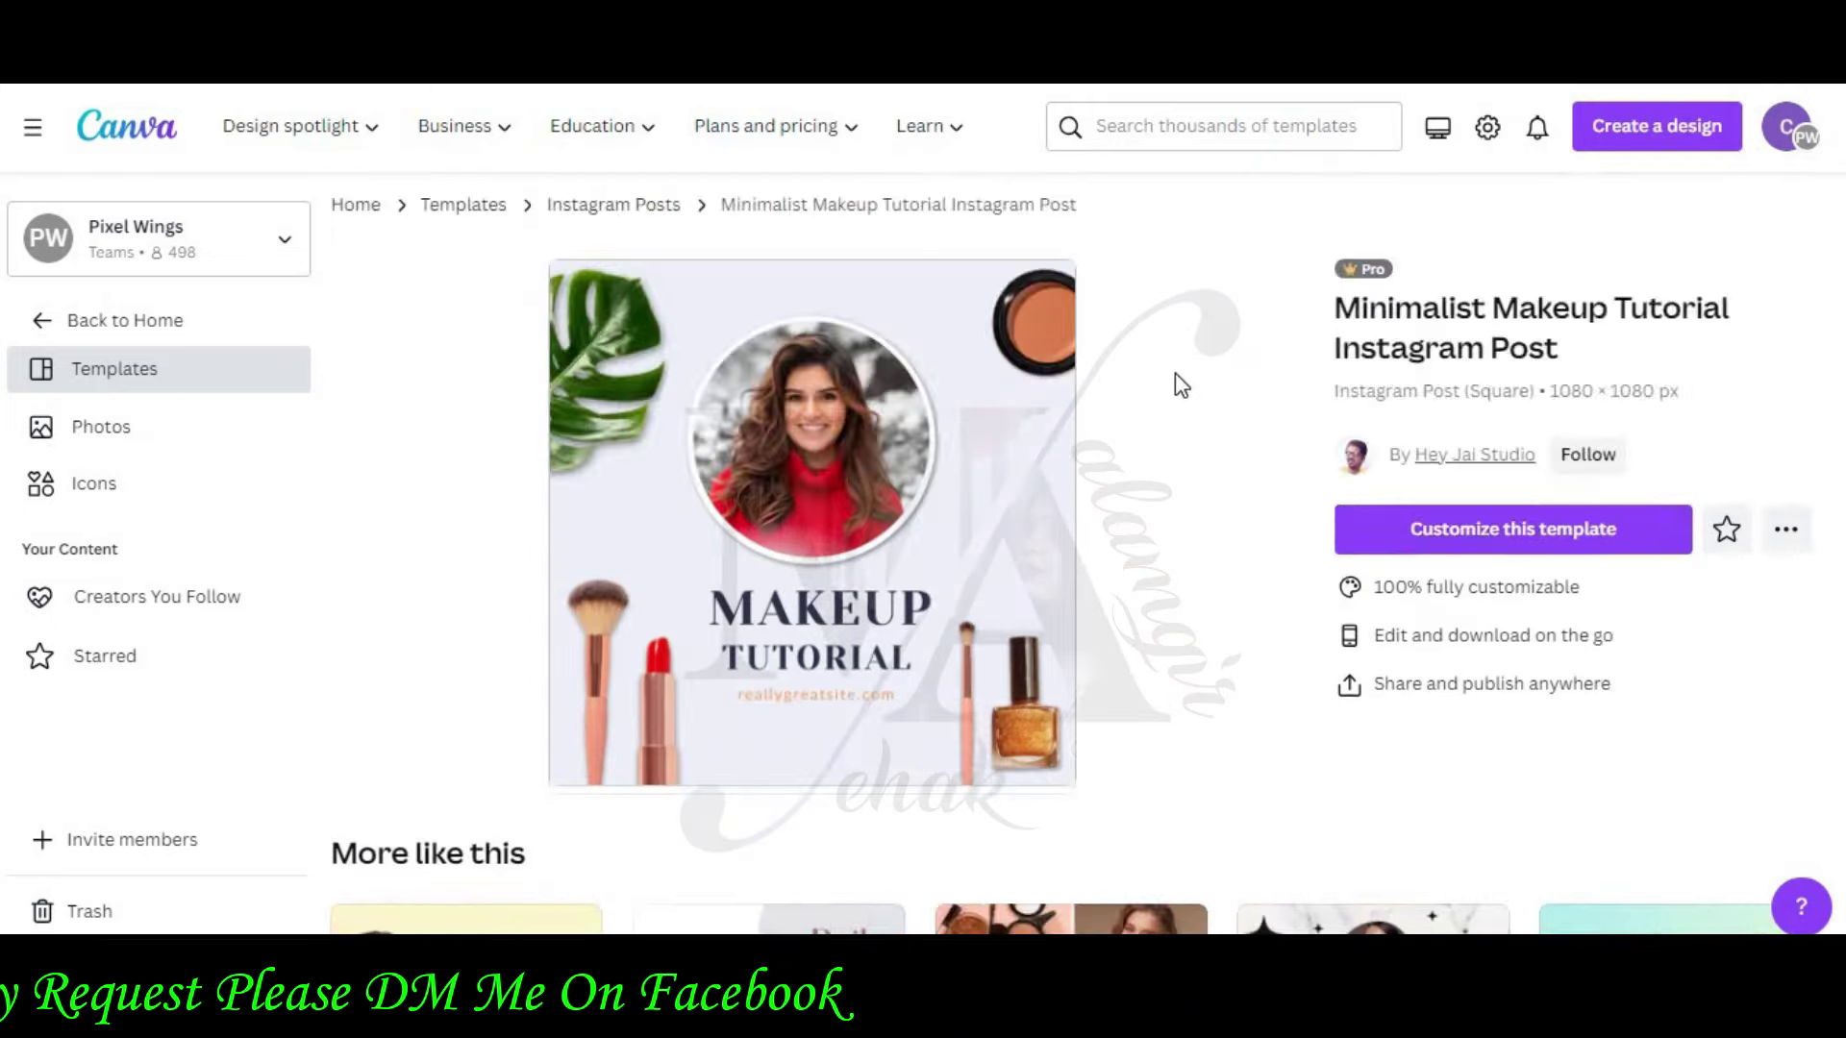
scroll(1250, 288, down, 4)
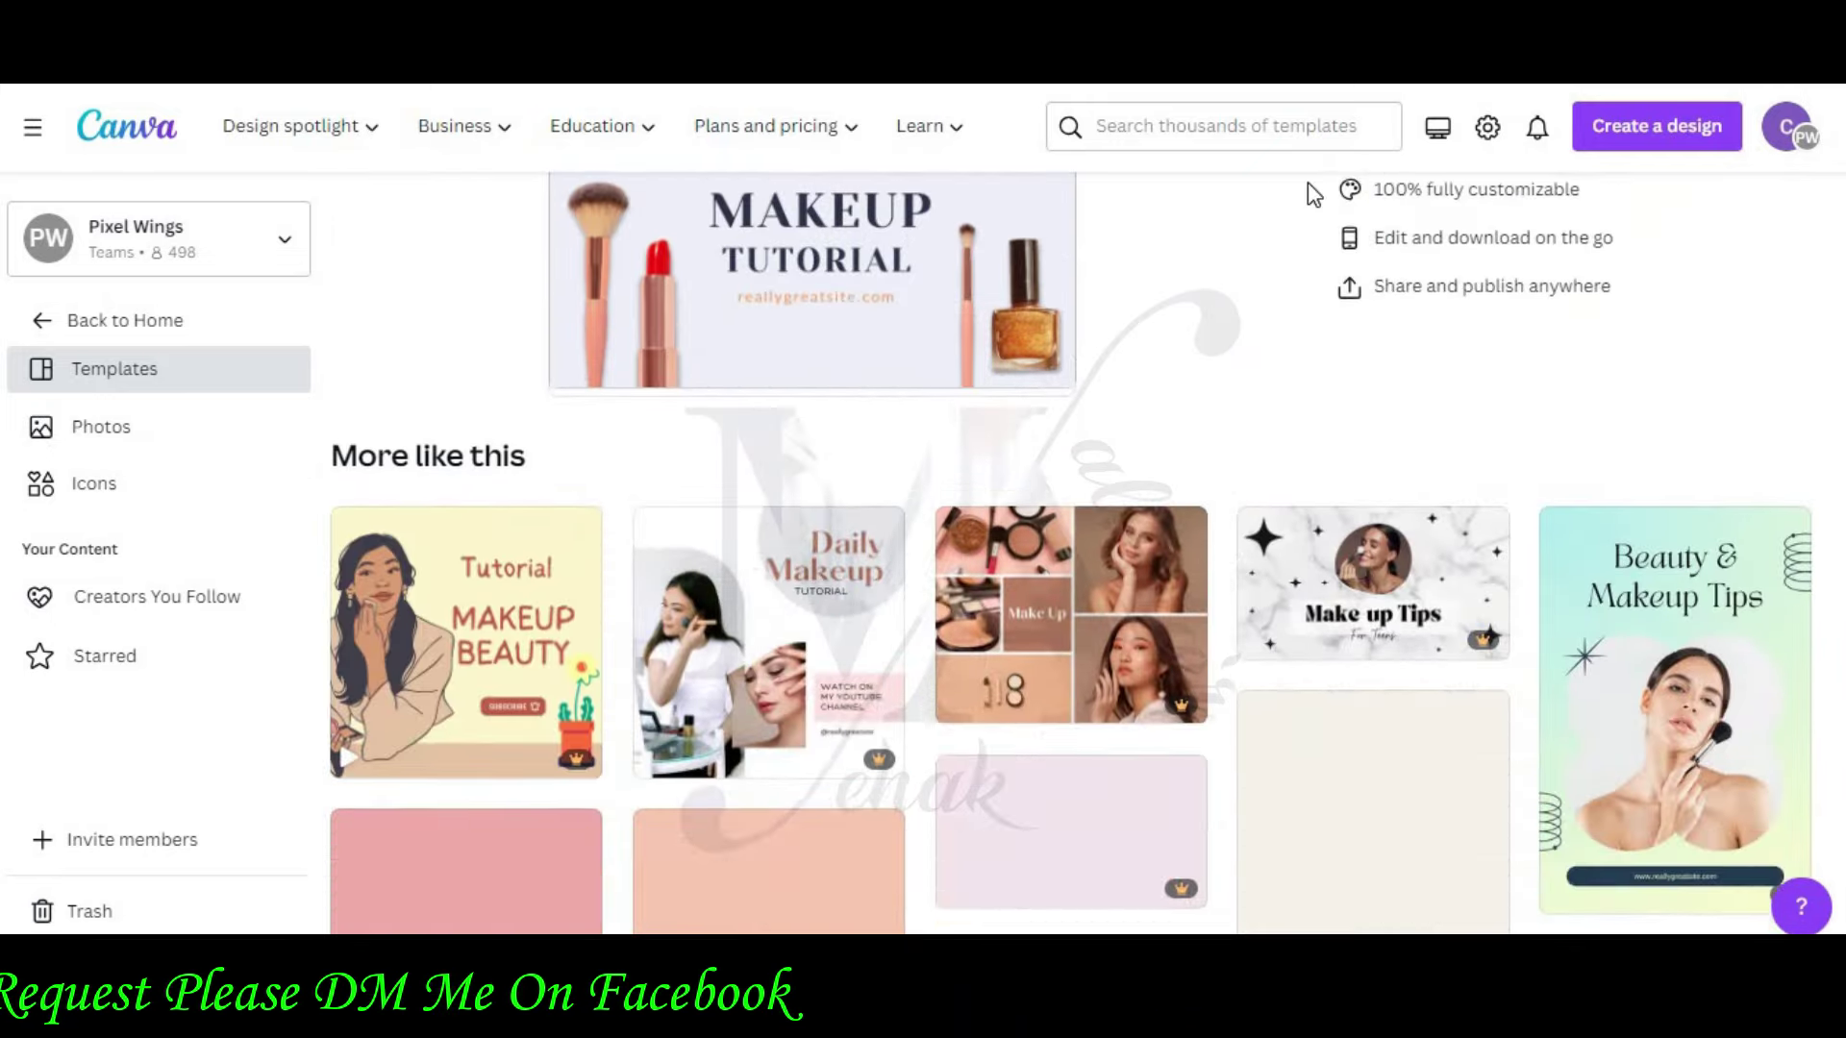
scroll(1308, 182, down, 4)
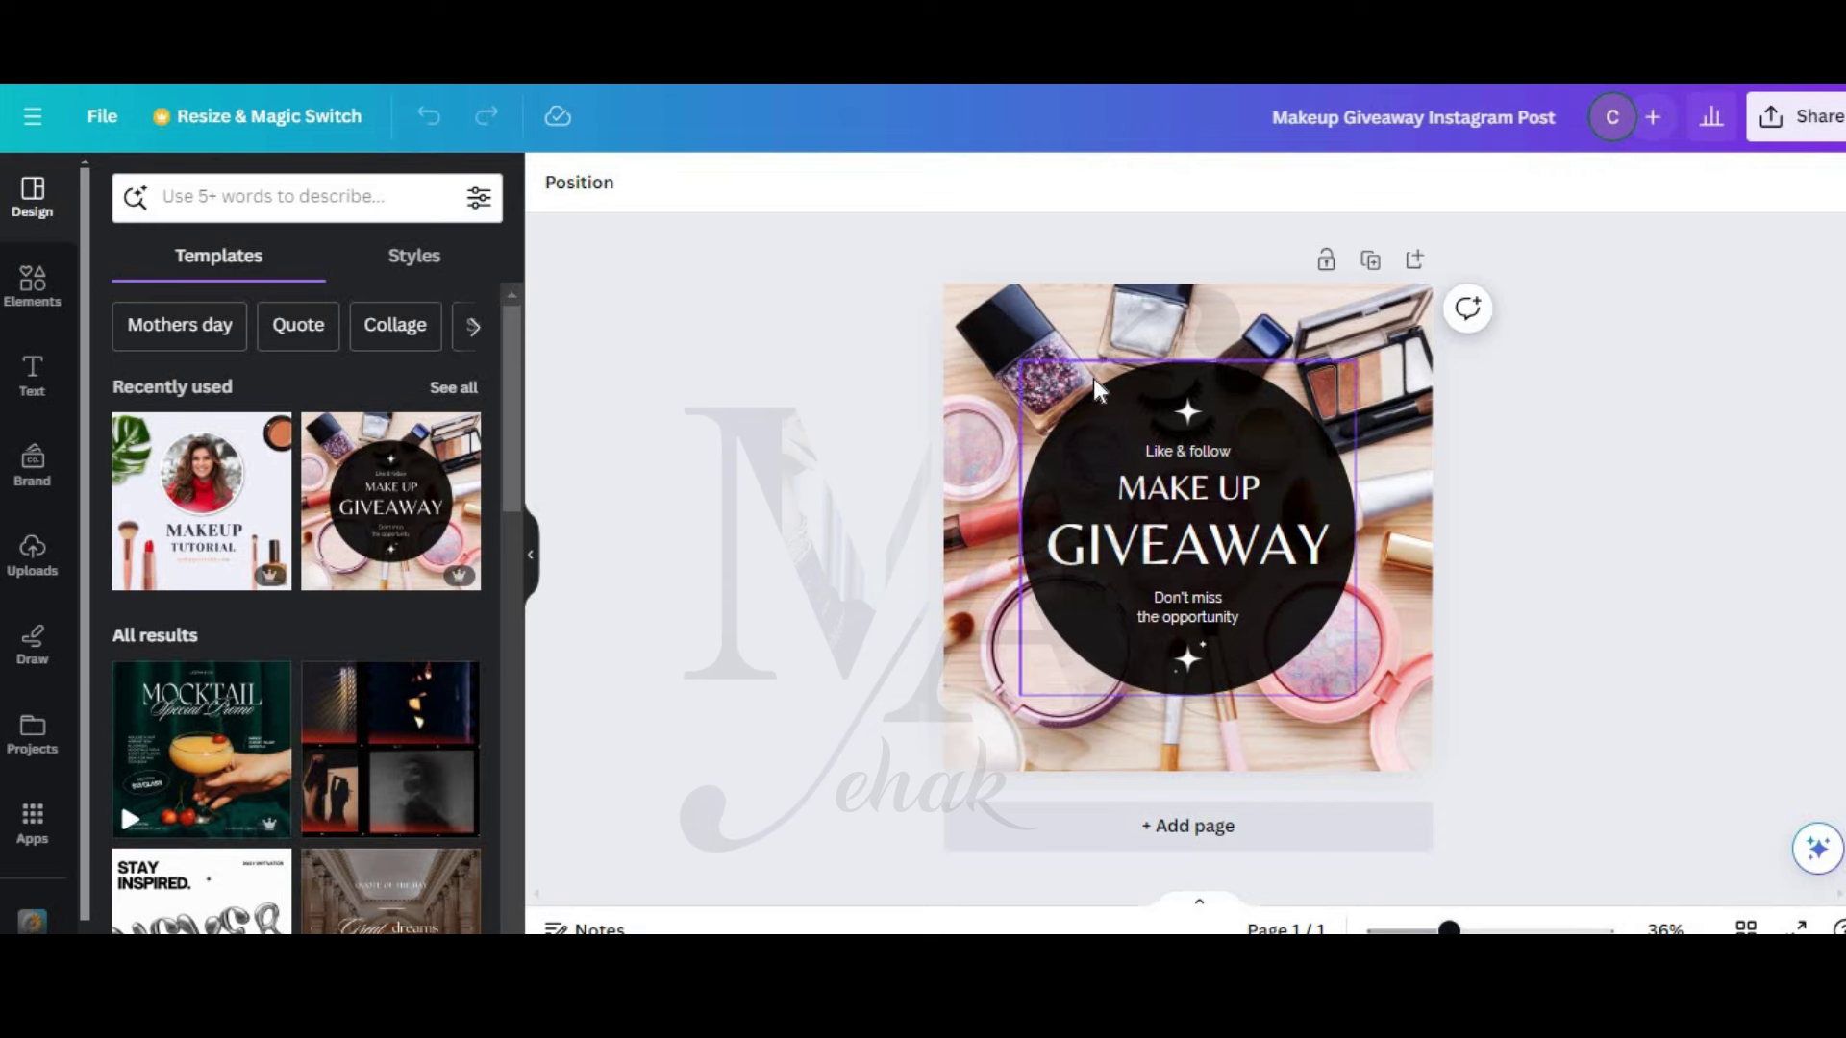
Step: Search the design elements for "makeup" and narrow the results to photos
click(991, 336)
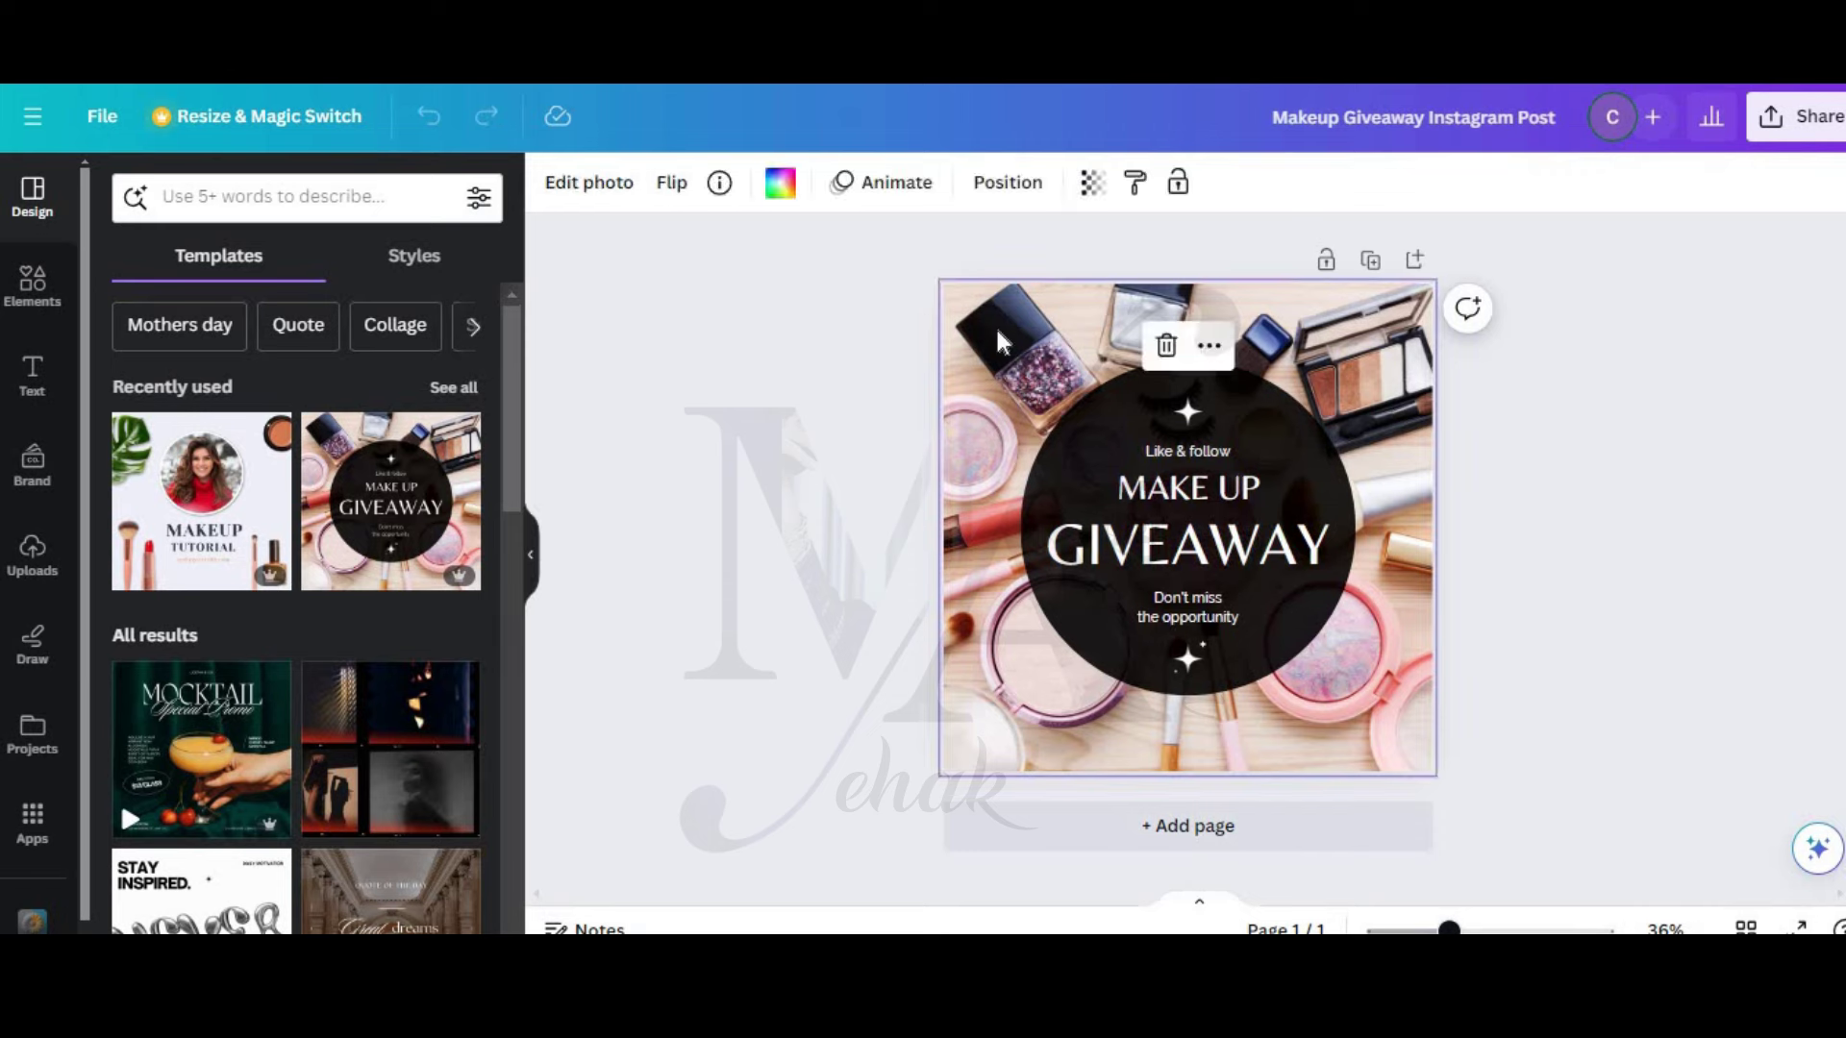
click(38, 280)
click(277, 191)
text(ma)
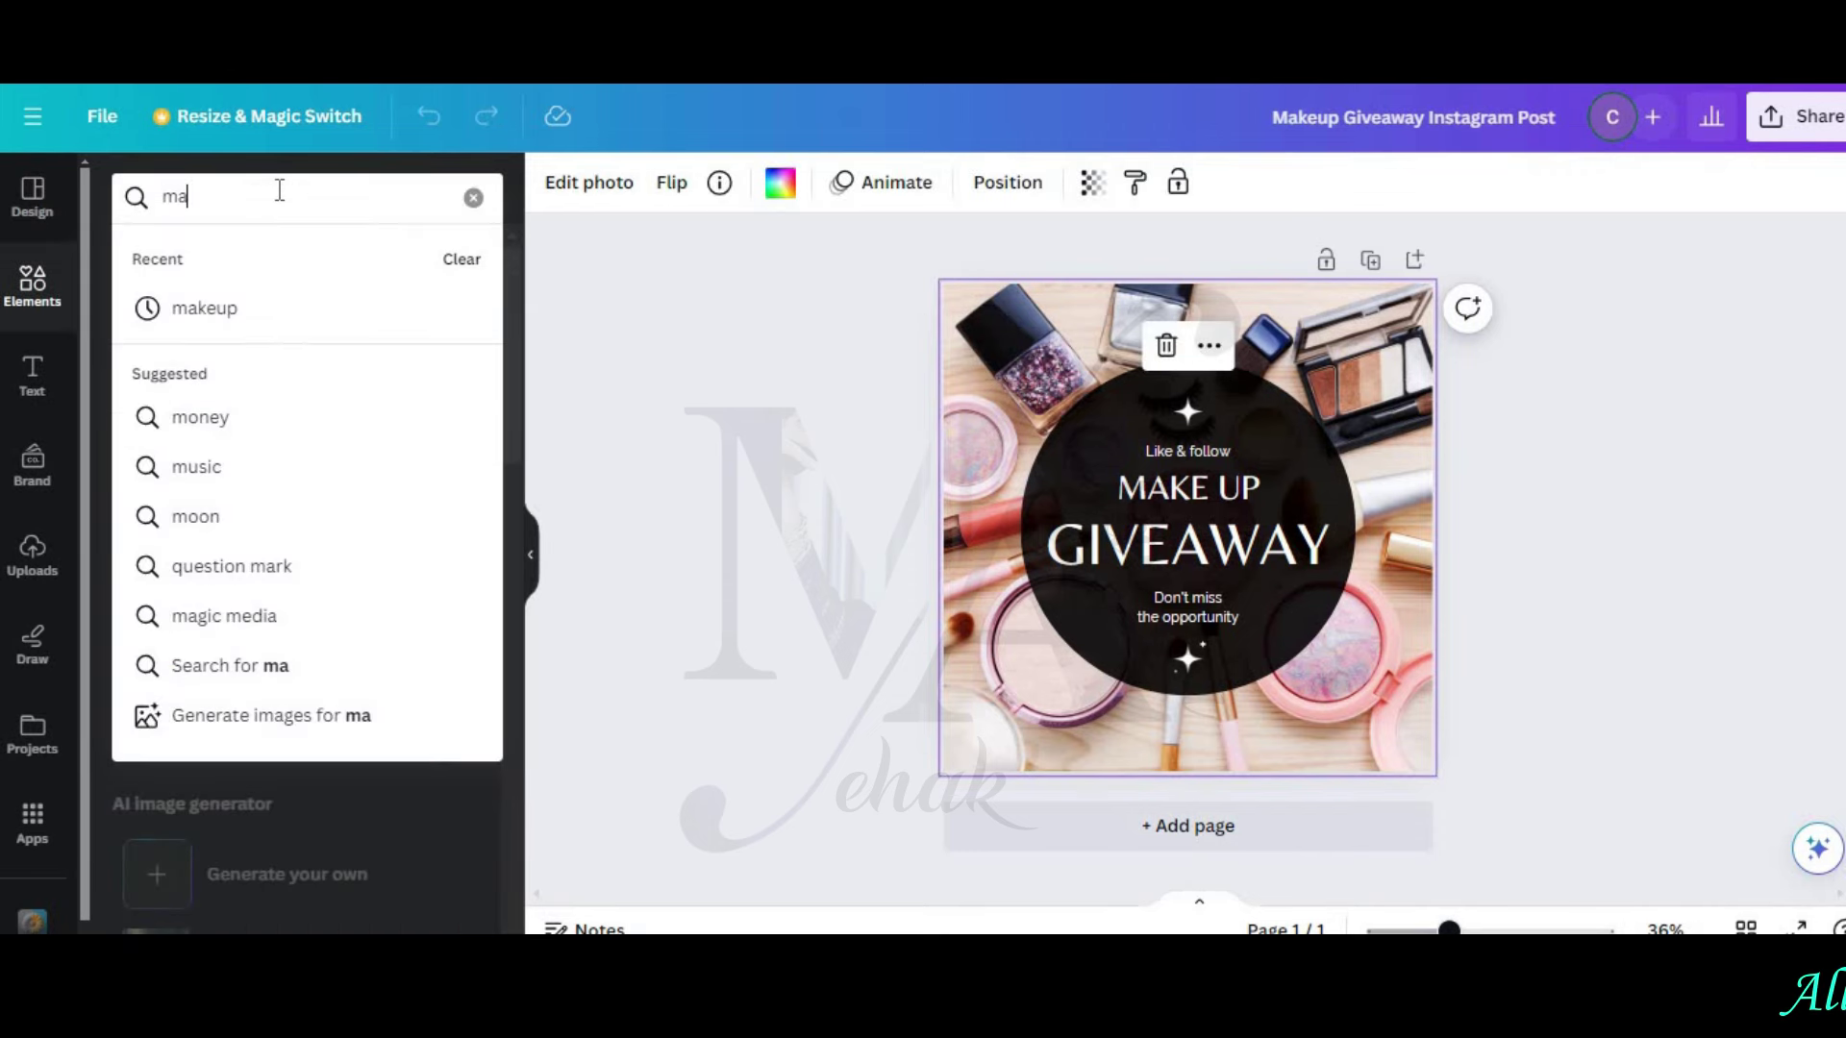
text(keup)
key(Return)
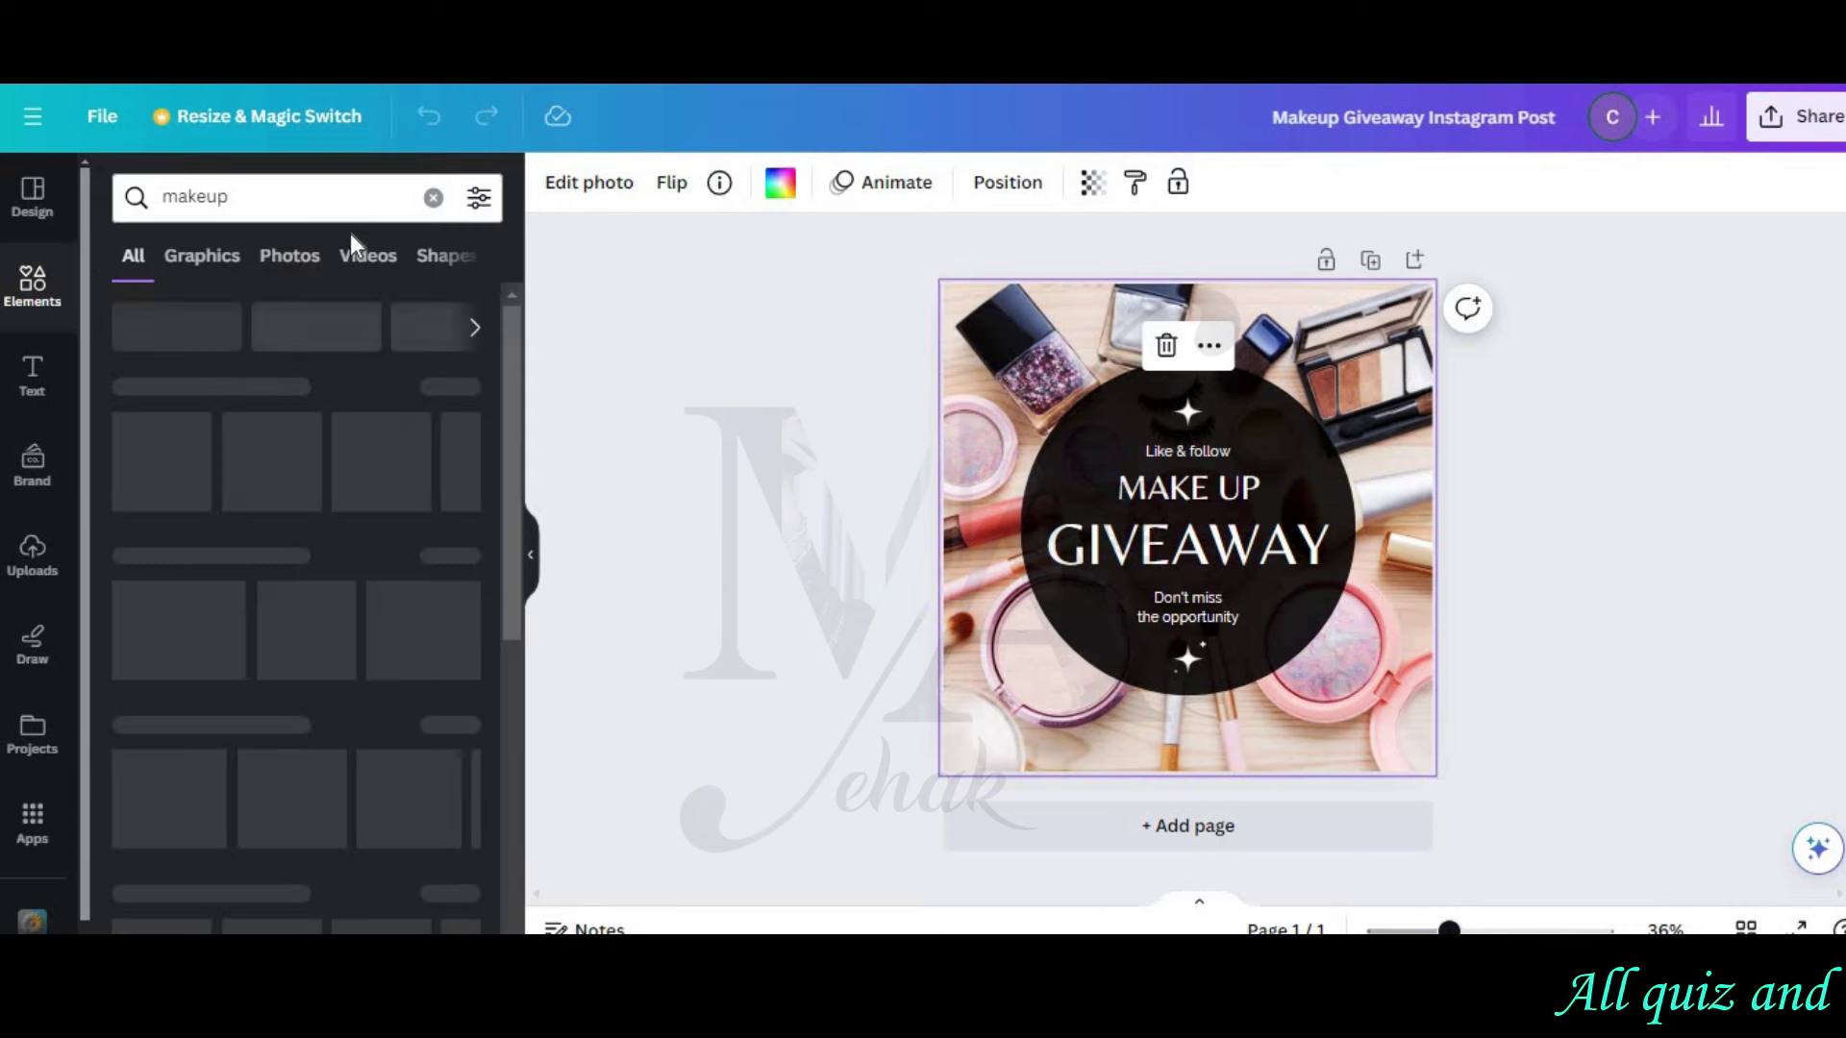
click(290, 255)
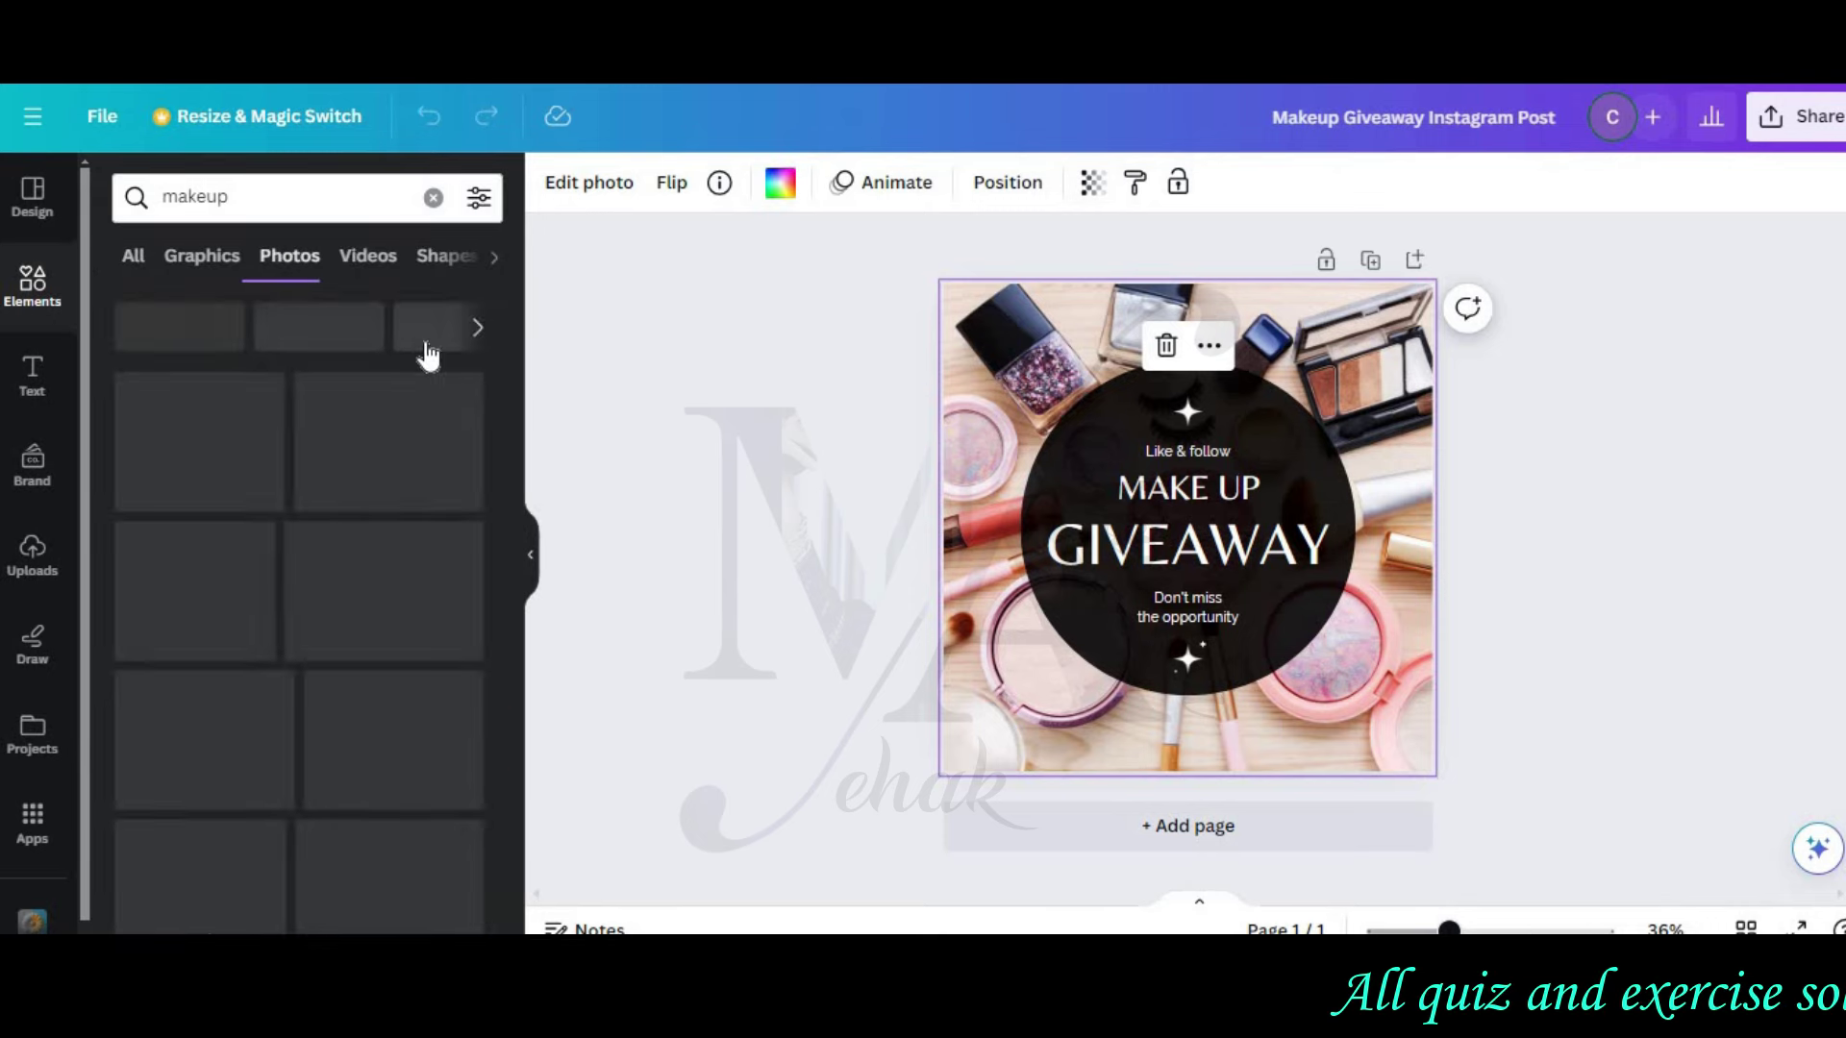
Step: Add the black-and-white photo of makeup brushes beside lit bulbs and try it as the giveaway post's background
scroll(477, 390, down, 2)
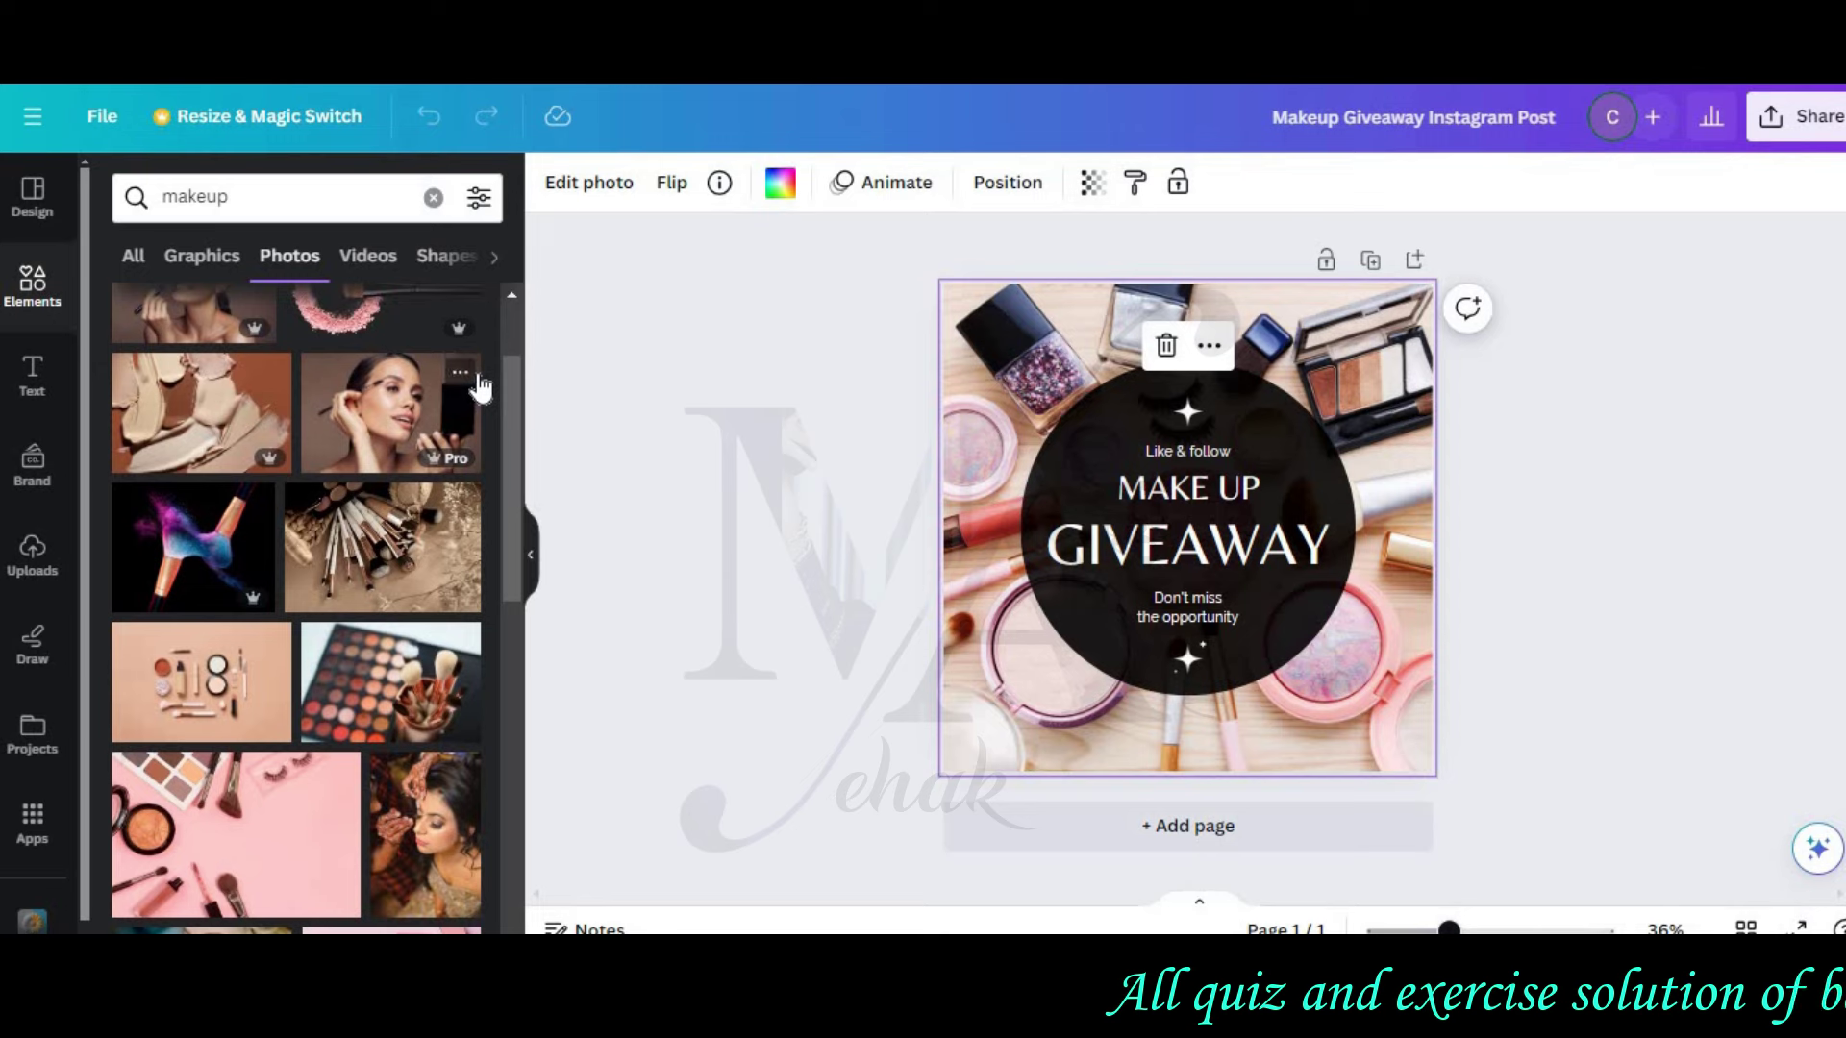
scroll(479, 388, down, 8)
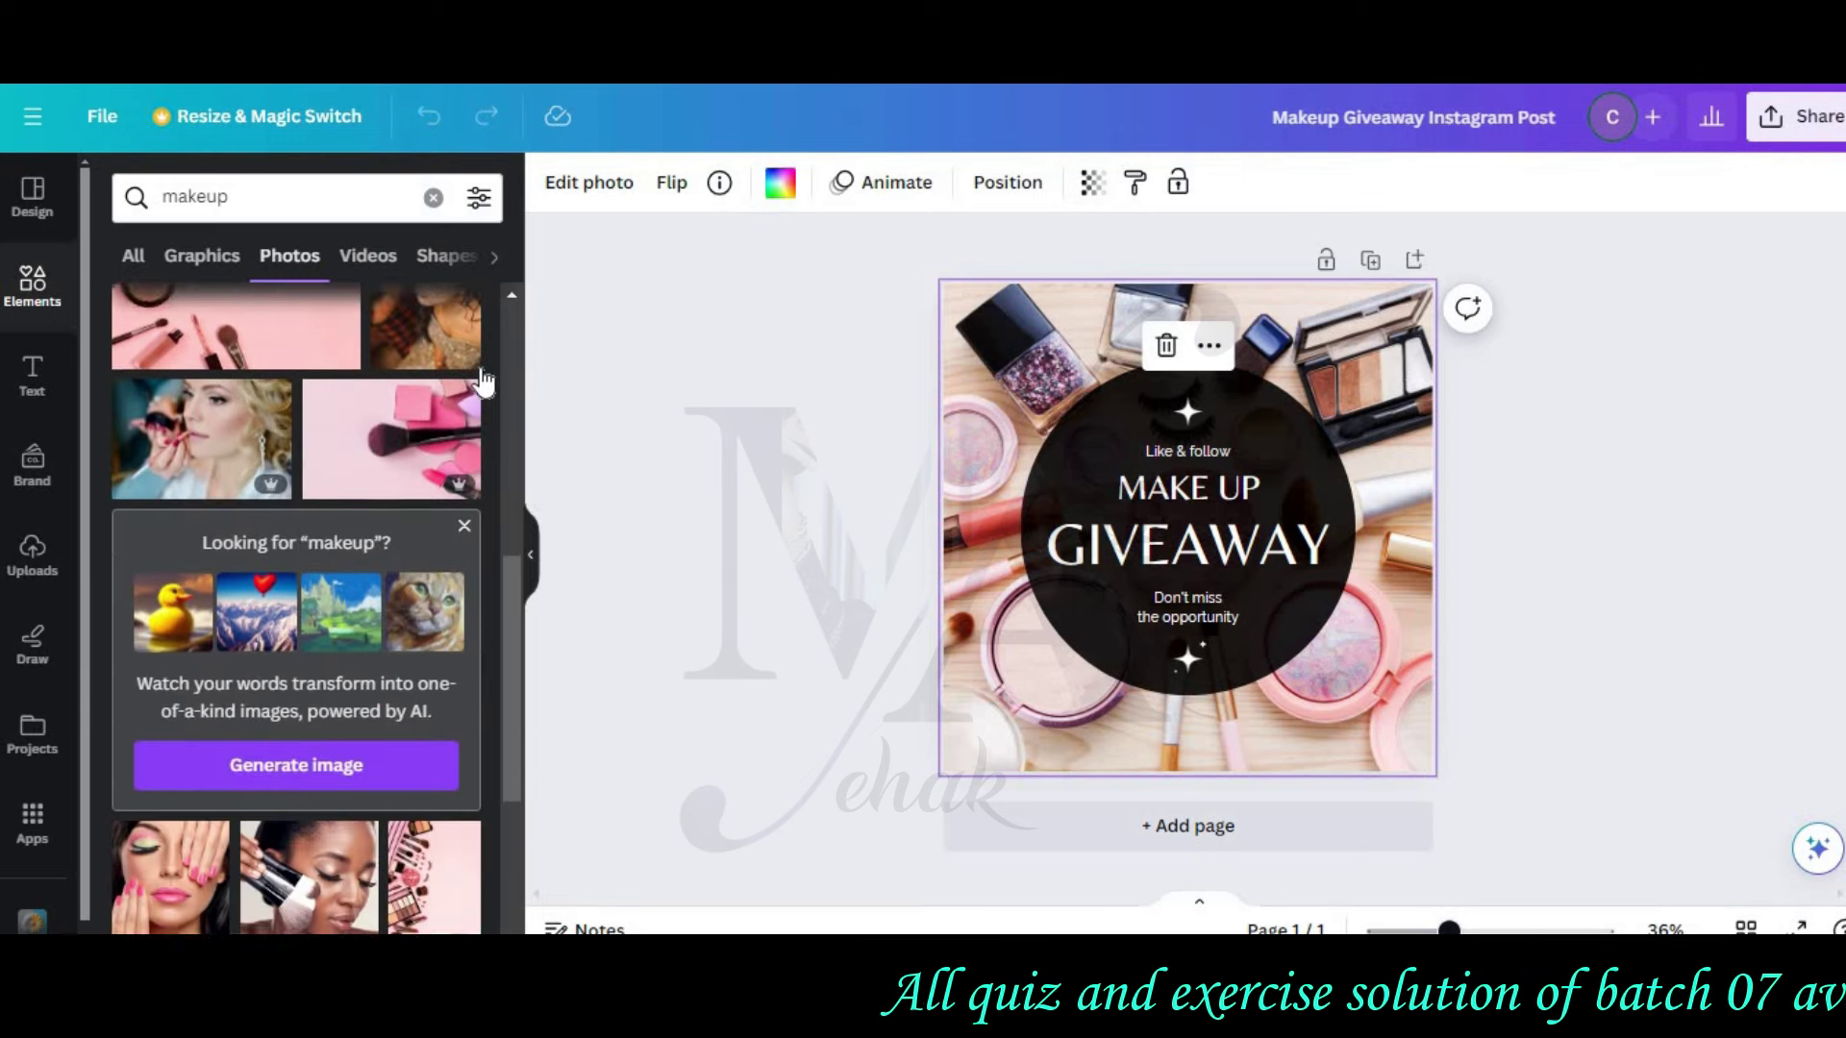
scroll(482, 377, down, 4)
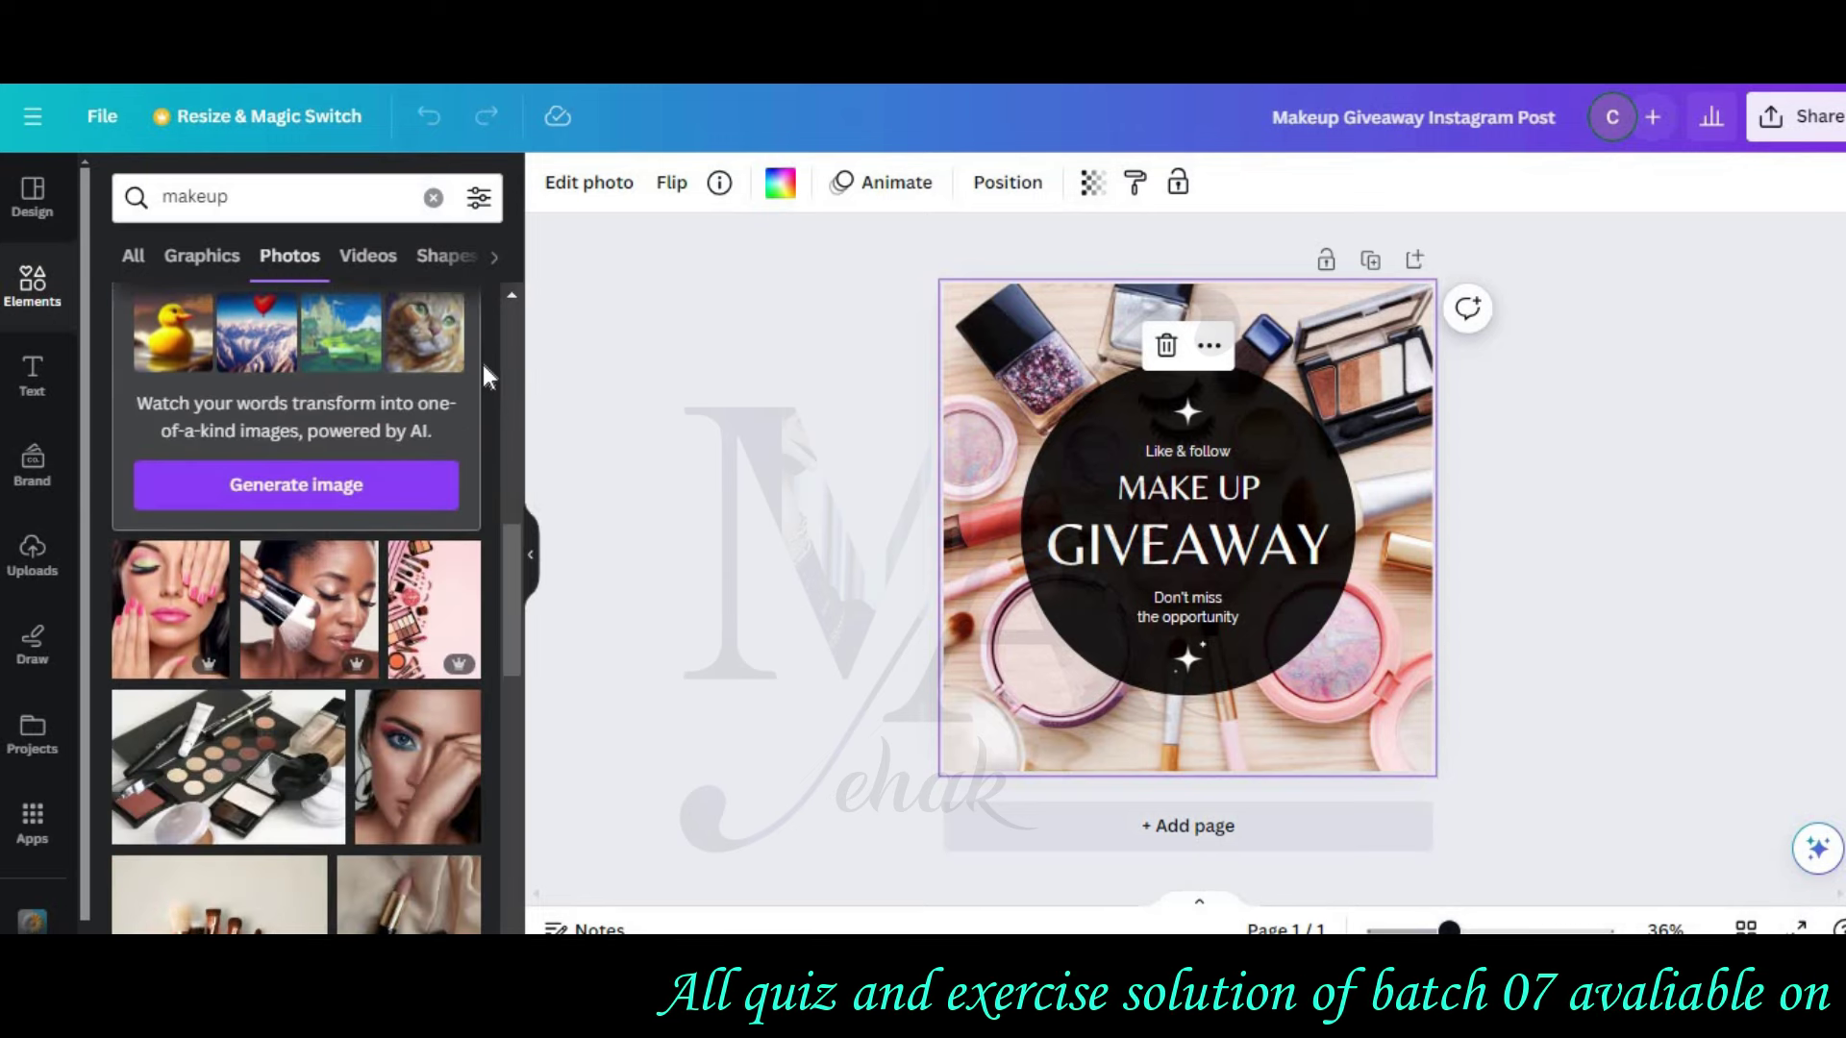
scroll(482, 366, down, 10)
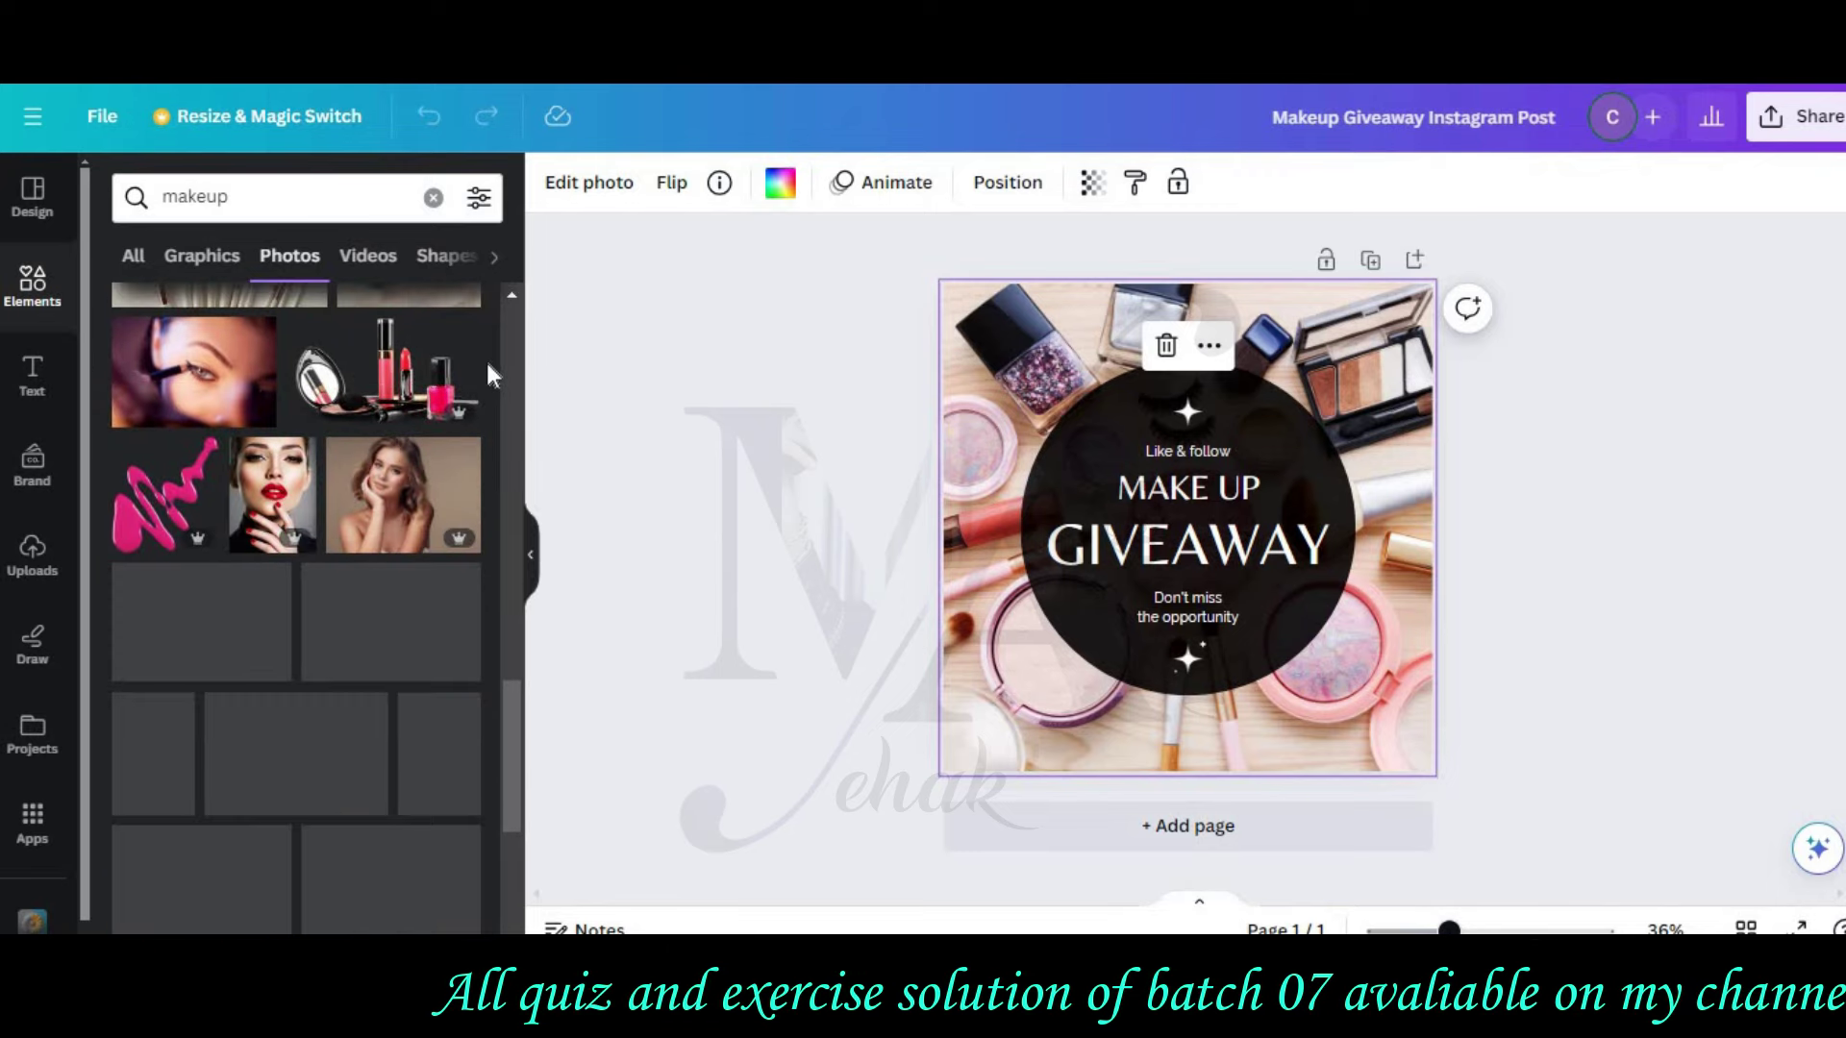
scroll(489, 373, down, 2)
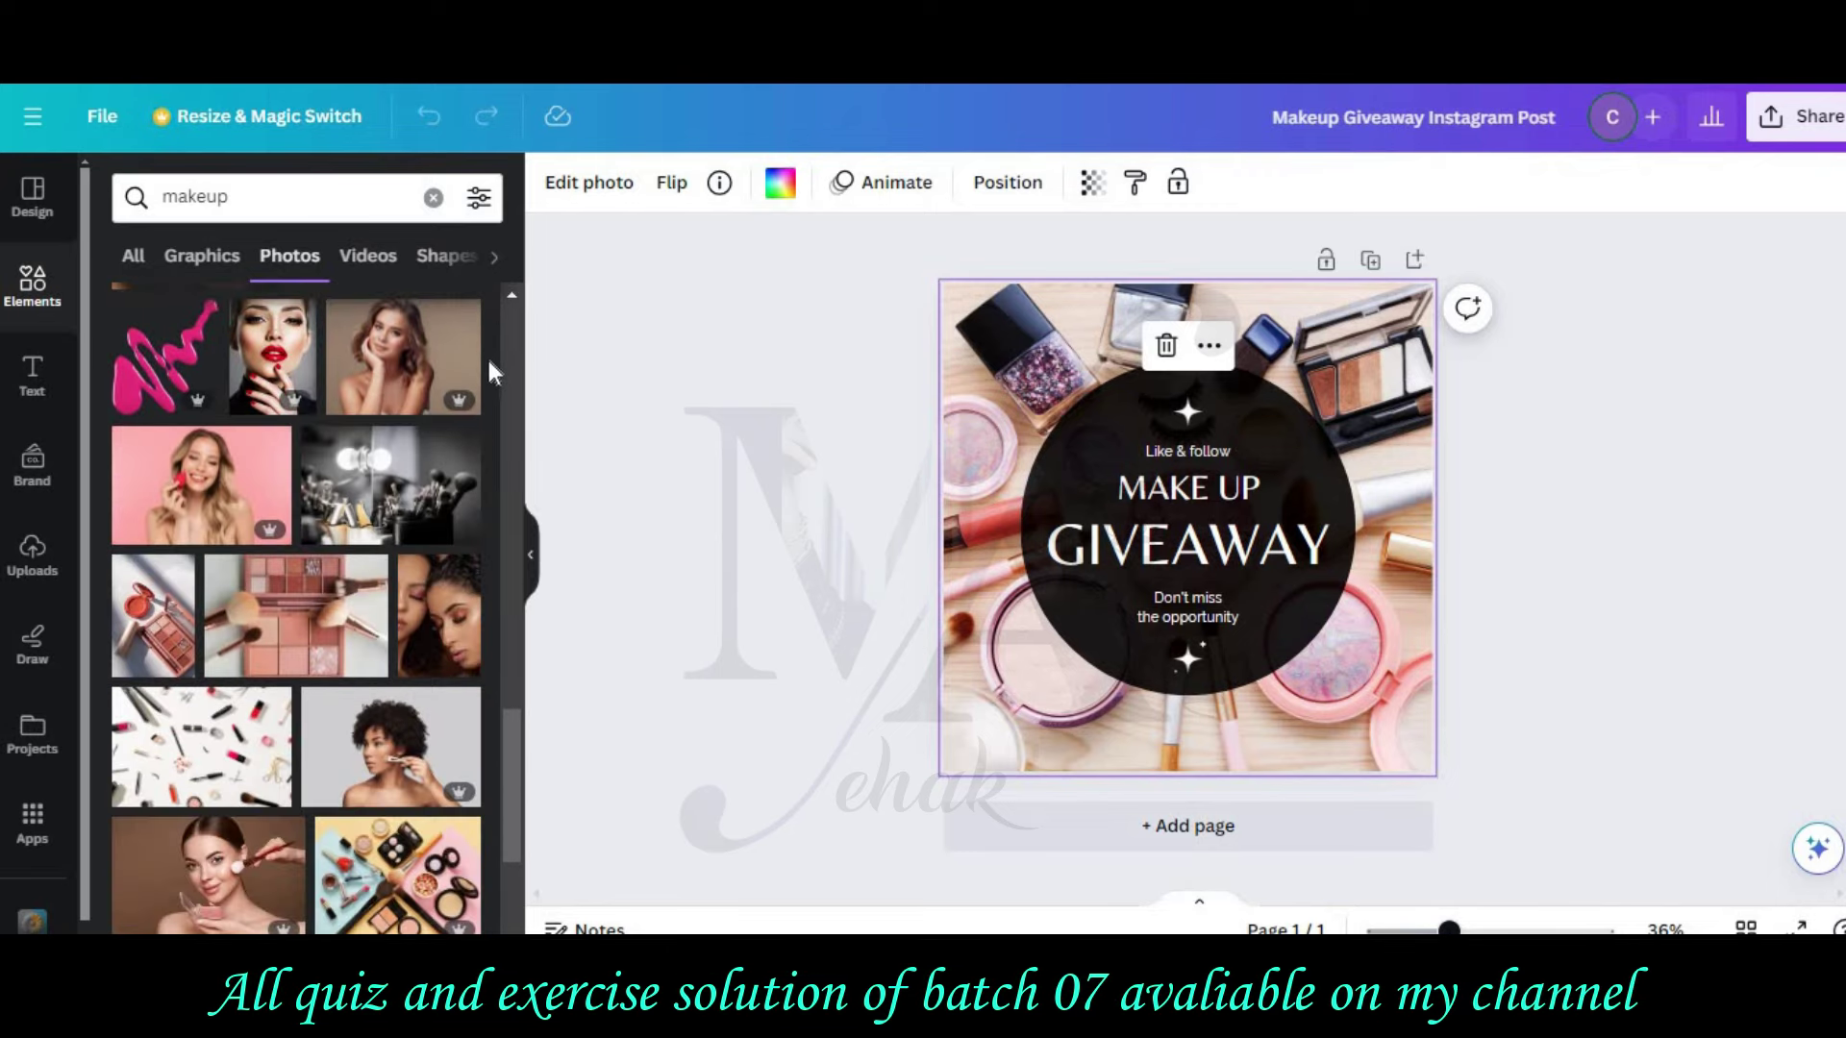
click(390, 485)
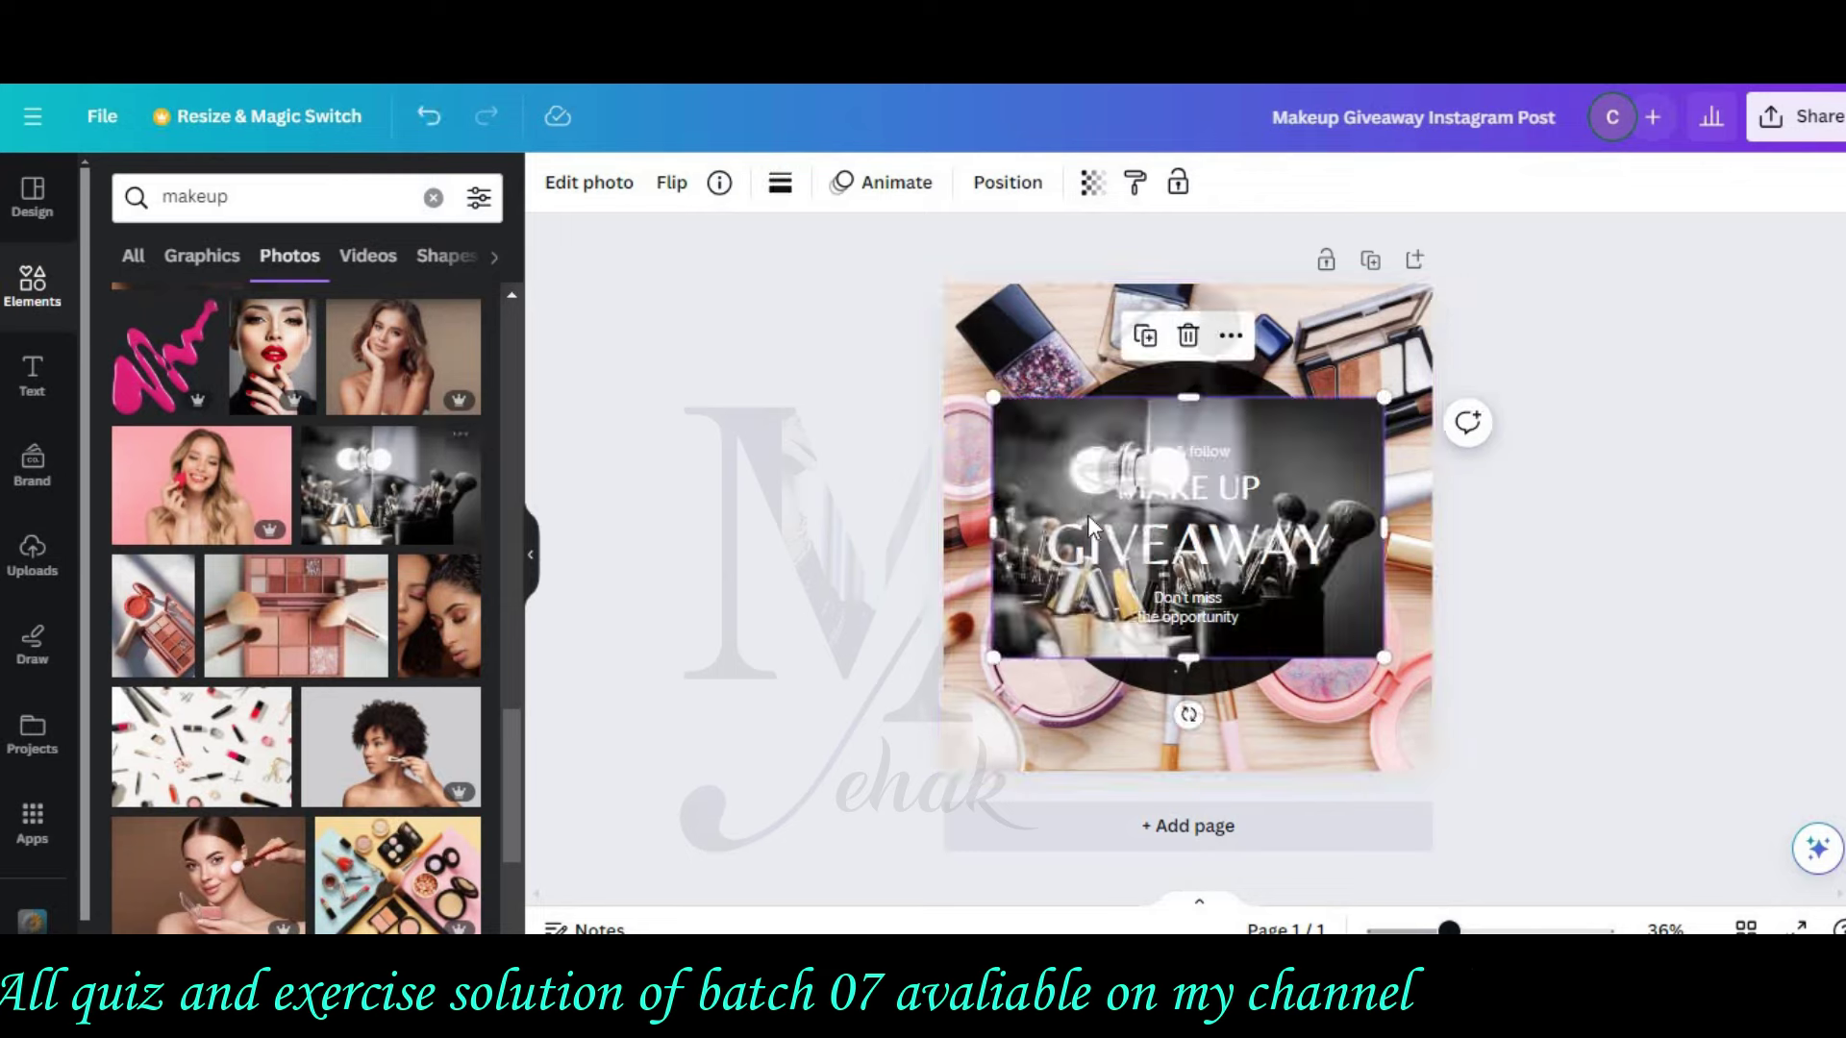
right_click(1054, 441)
click(1187, 861)
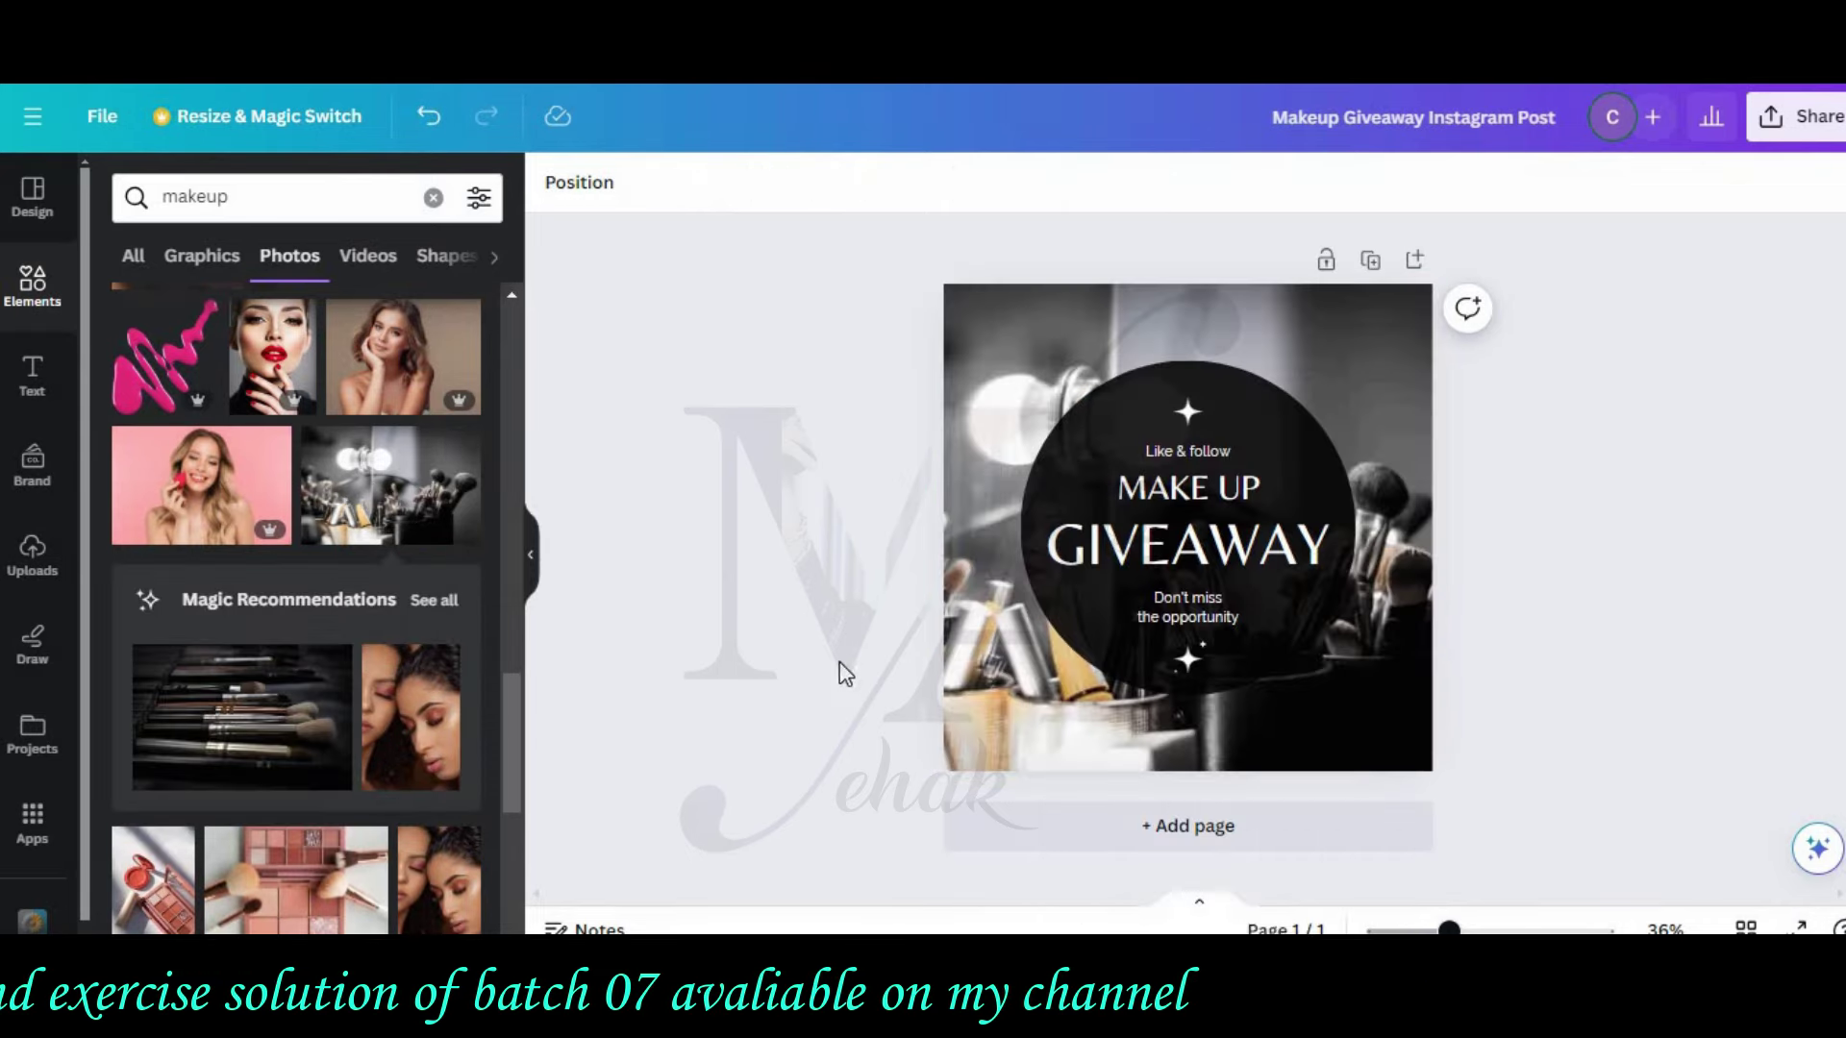
Step: Add the photo of cosmetics scattered on white and replace the giveaway post's background with it
scroll(382, 519, down, 1)
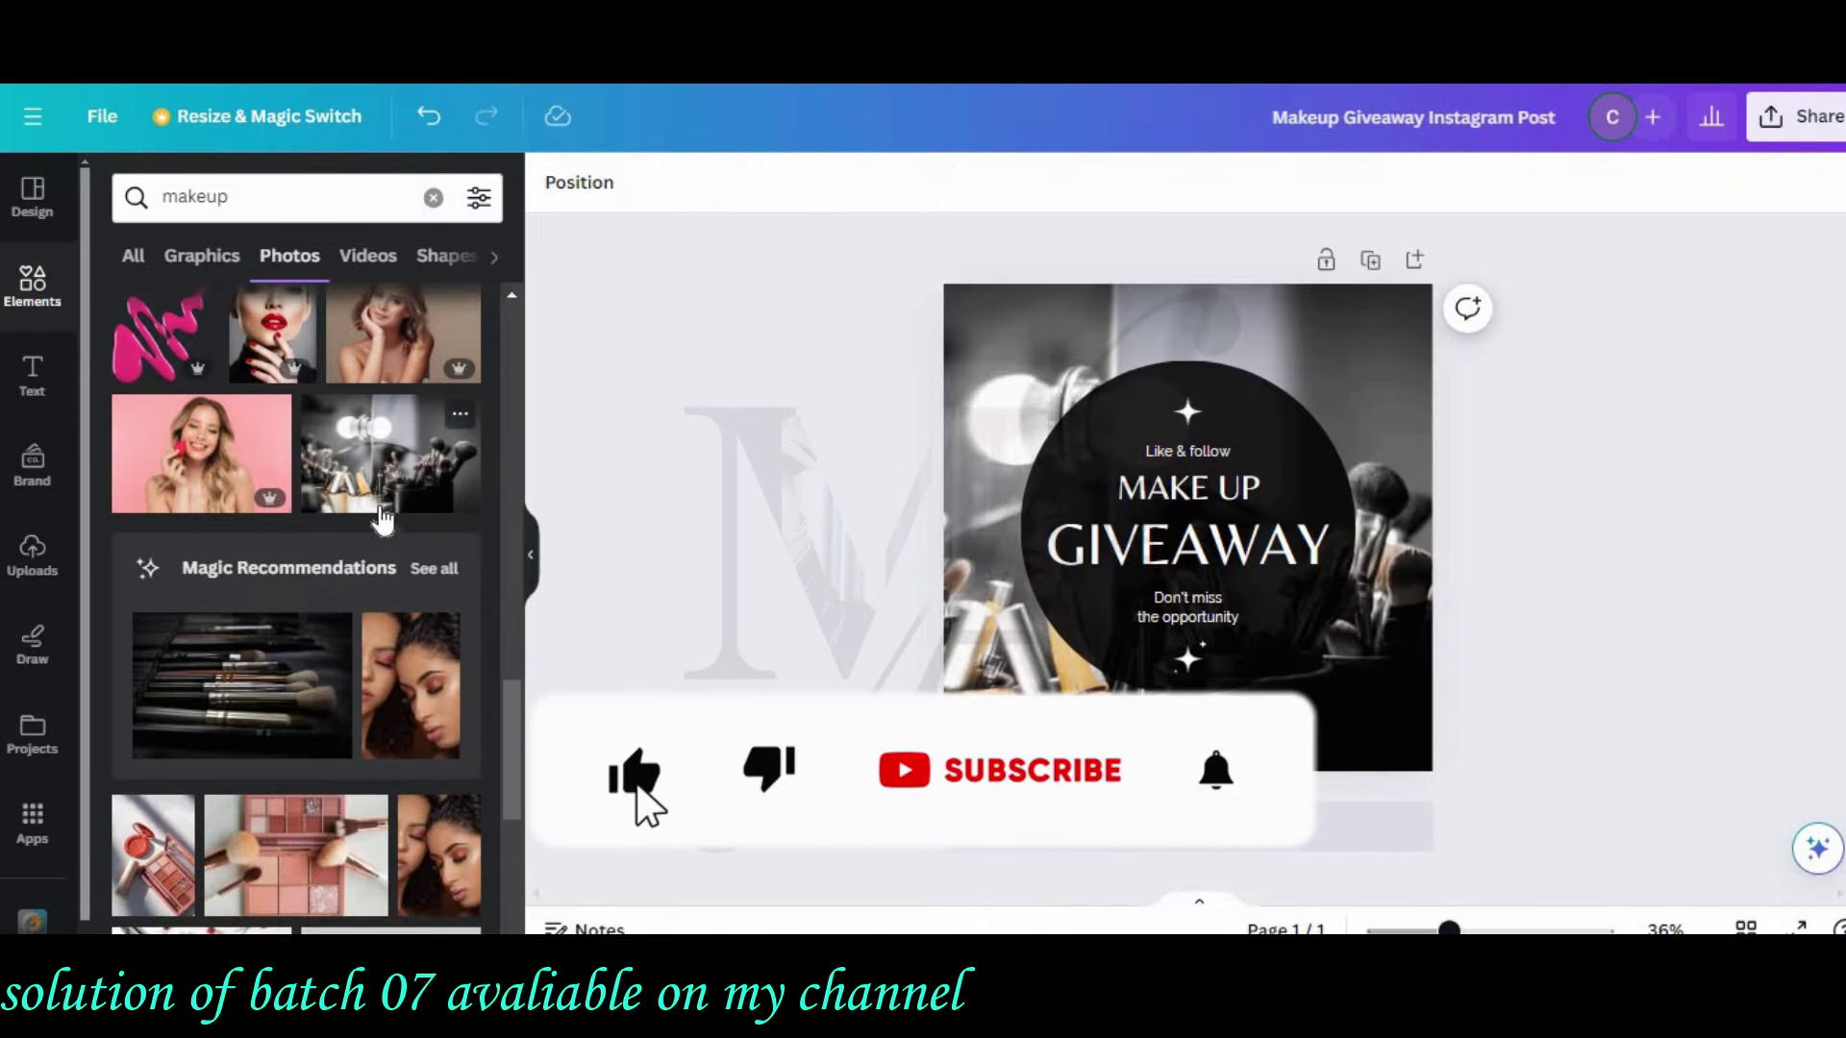
scroll(382, 519, down, 4)
click(202, 603)
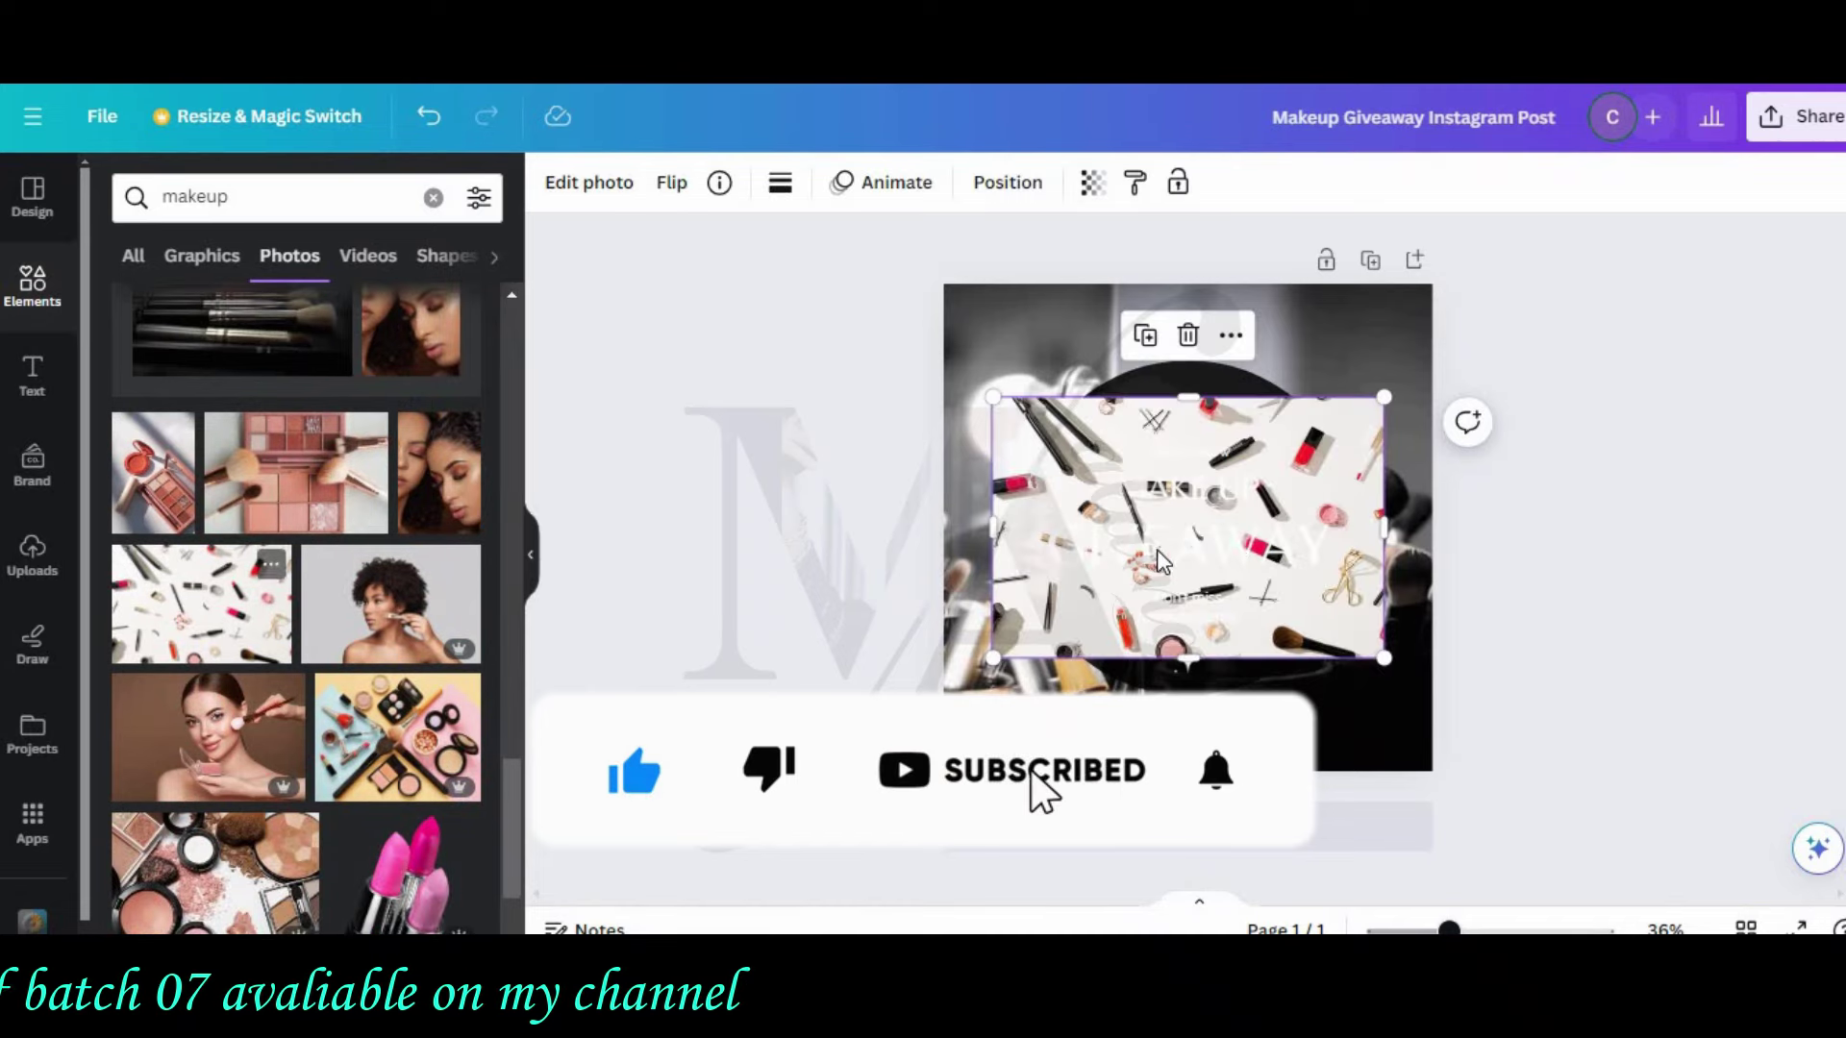
right_click(1219, 558)
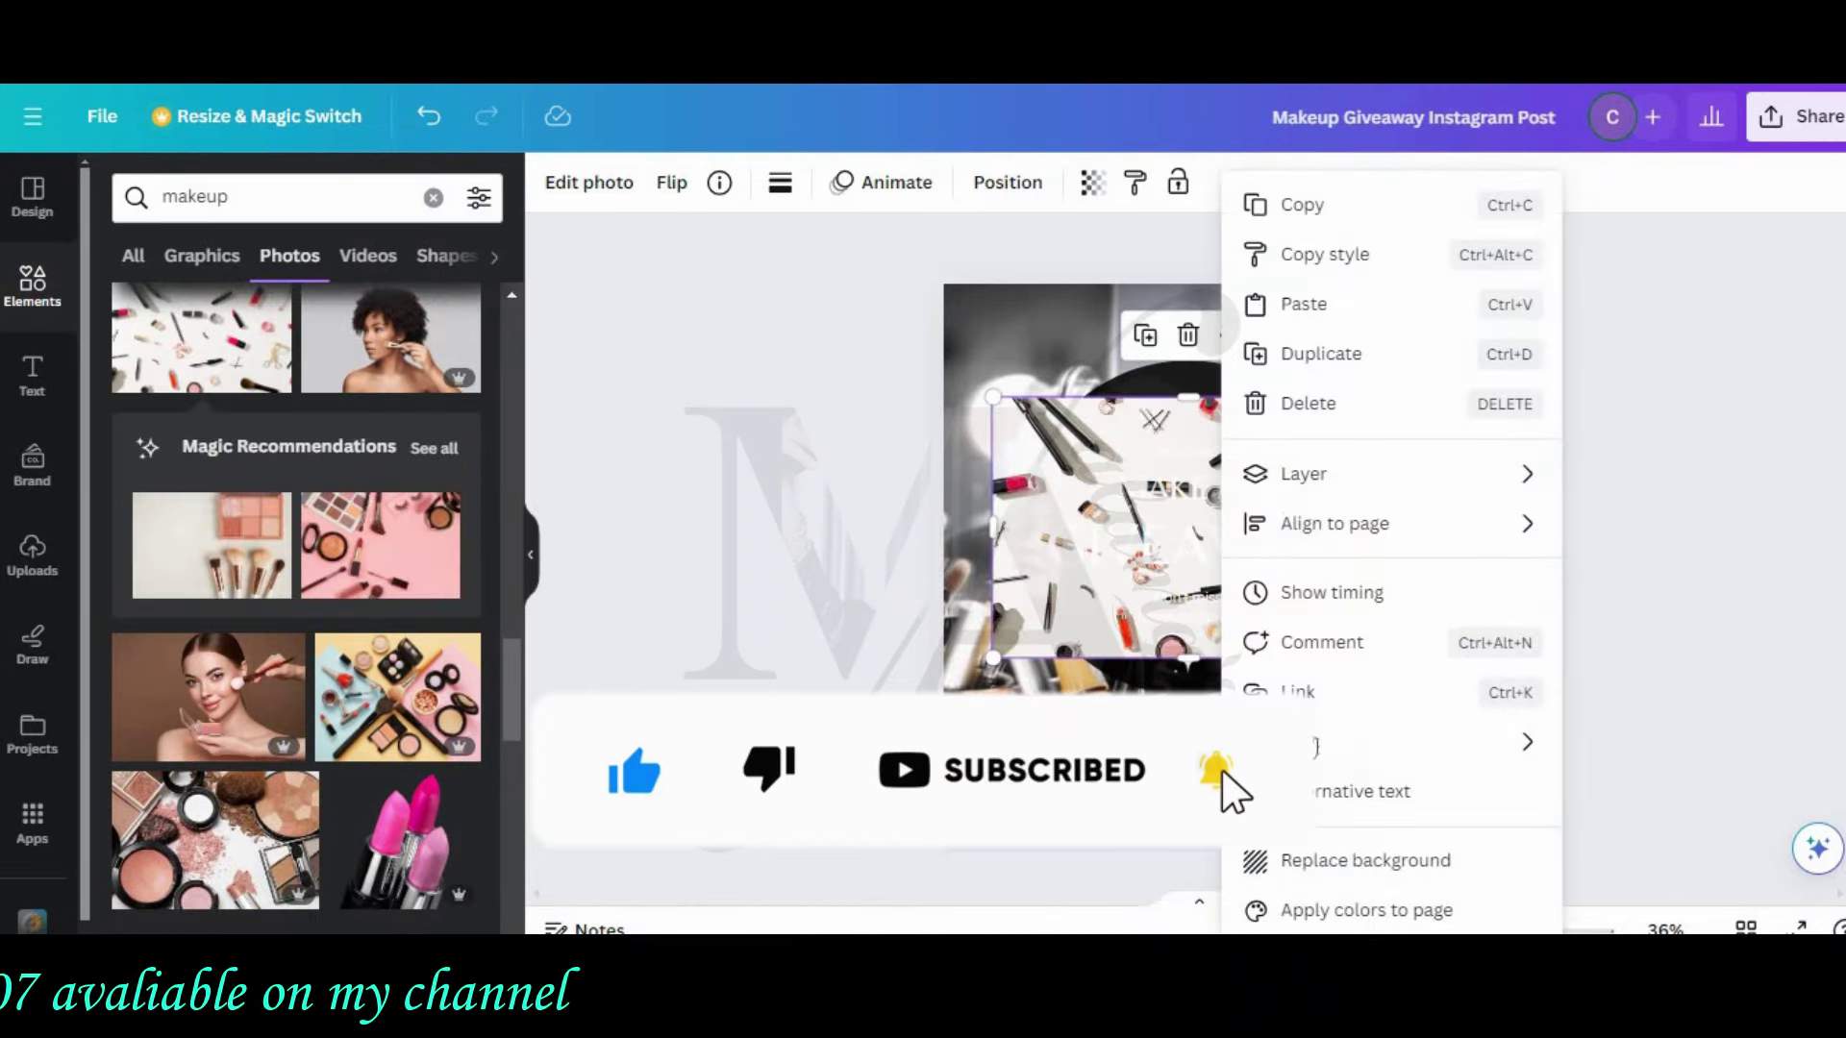
click(1350, 863)
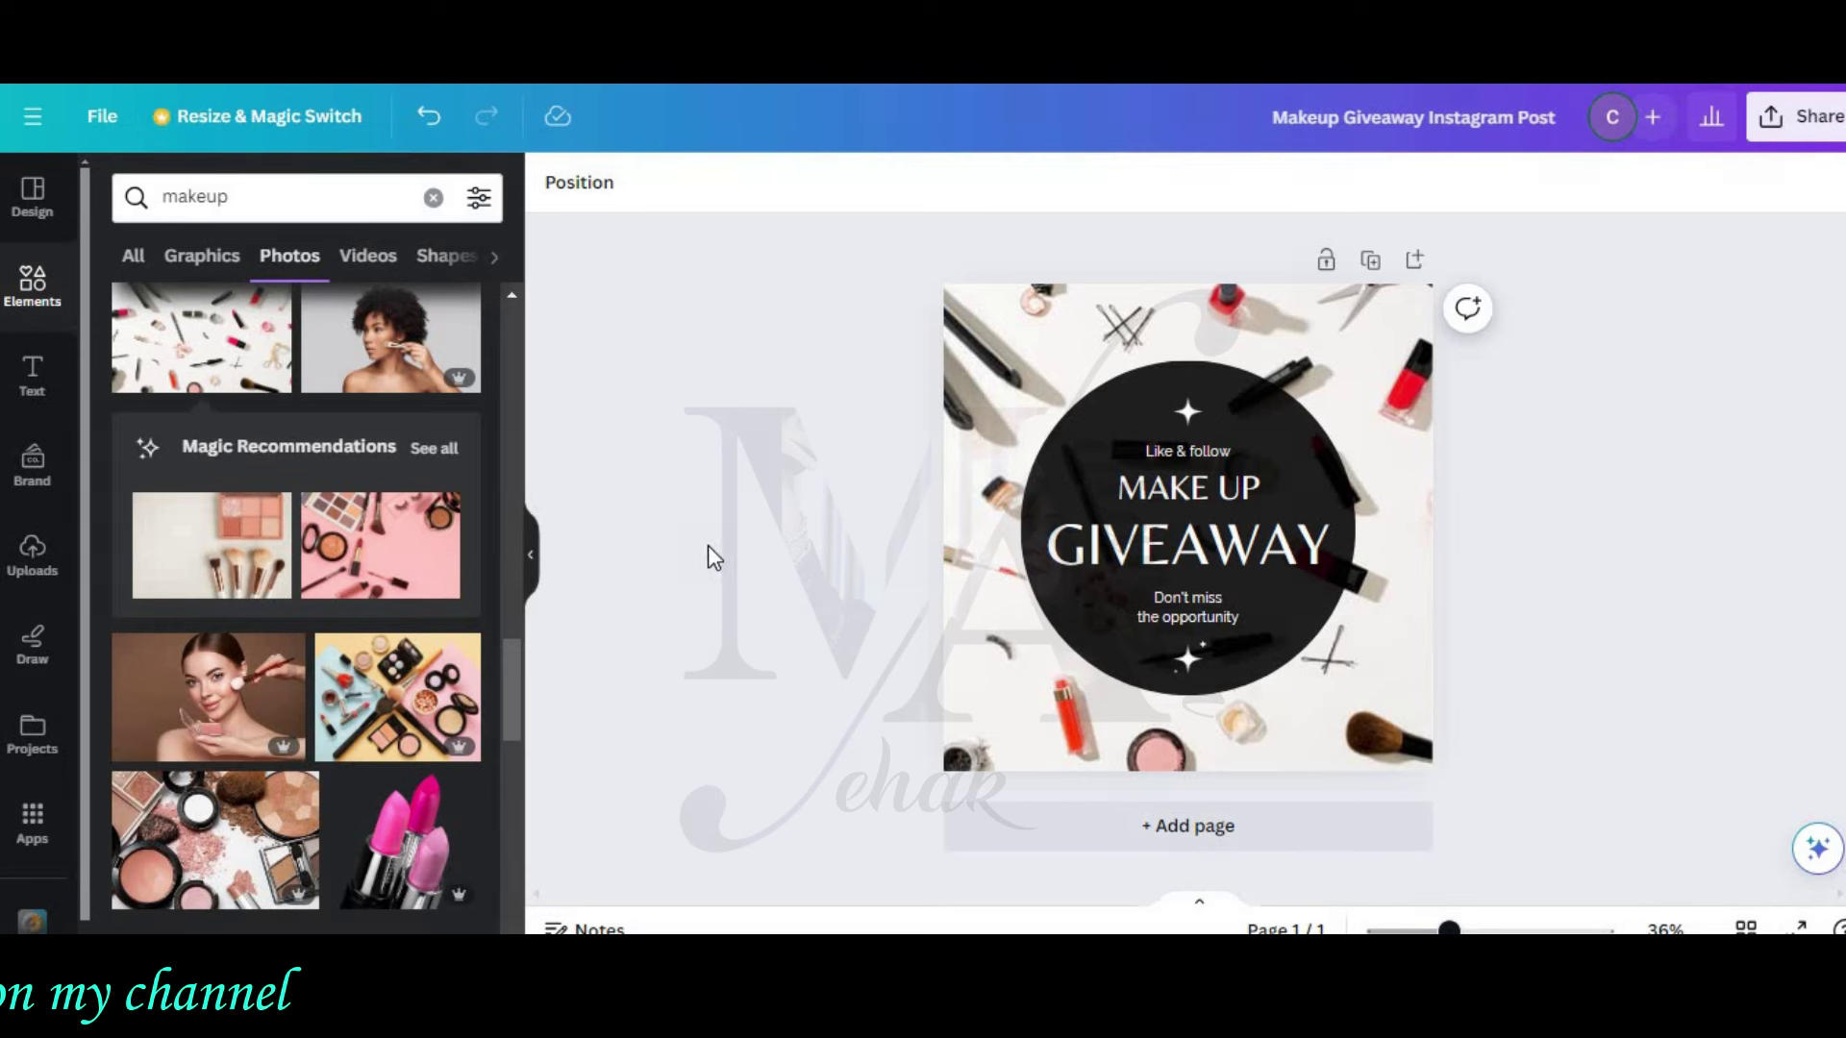
Step: Add the orange photo with cosmetics spilling from a blue patterned bag and try it as the post's background
scroll(346, 480, down, 6)
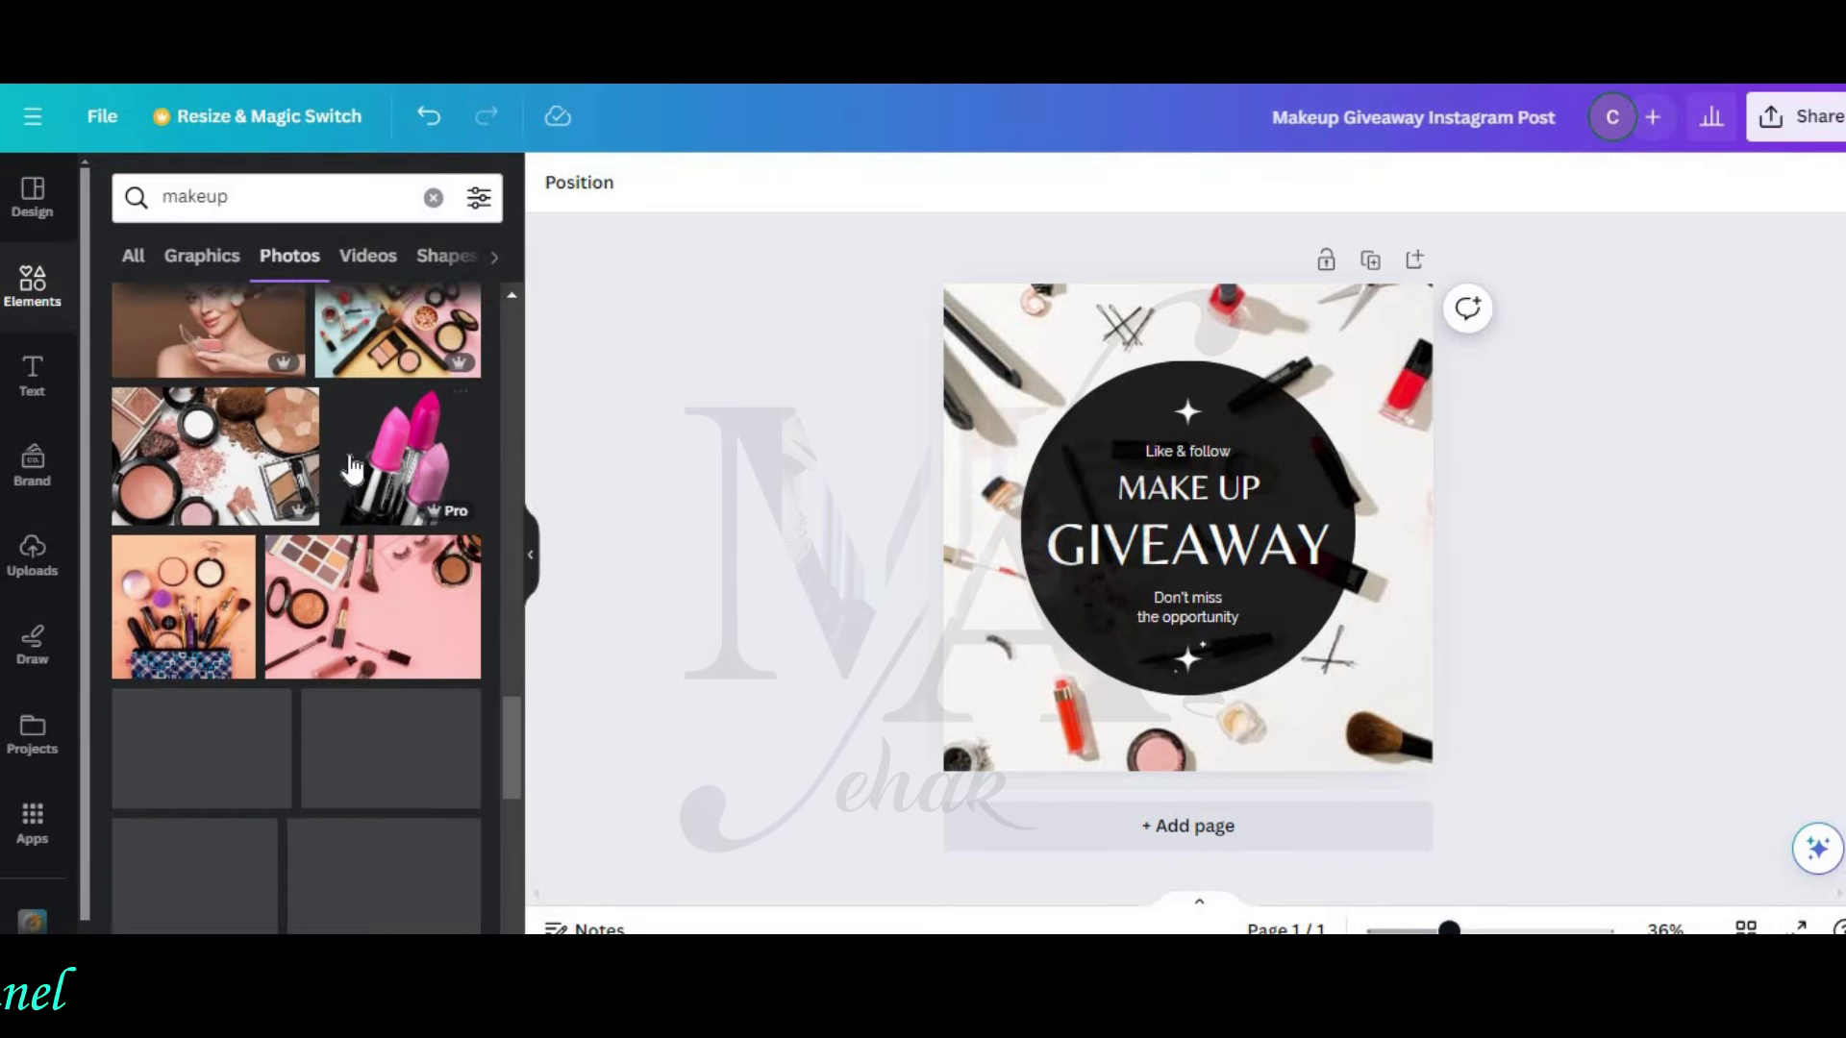
scroll(354, 468, down, 2)
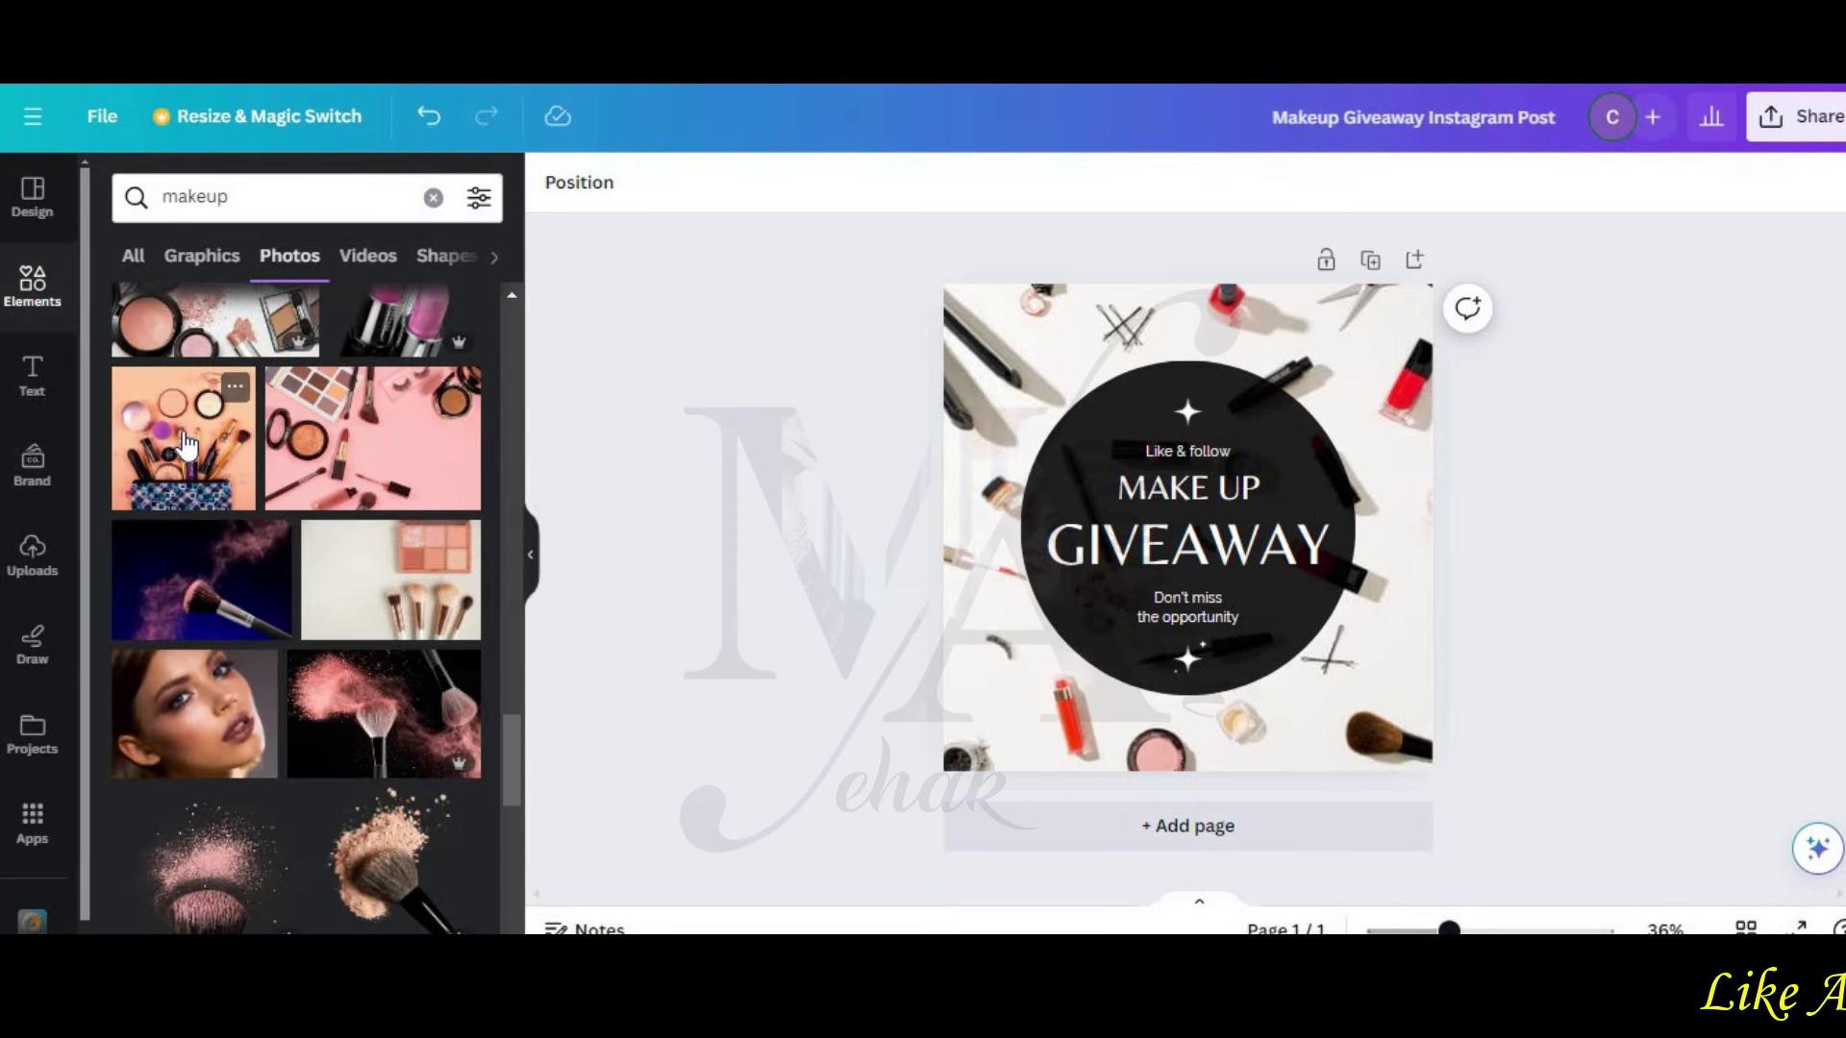
click(186, 445)
right_click(1058, 471)
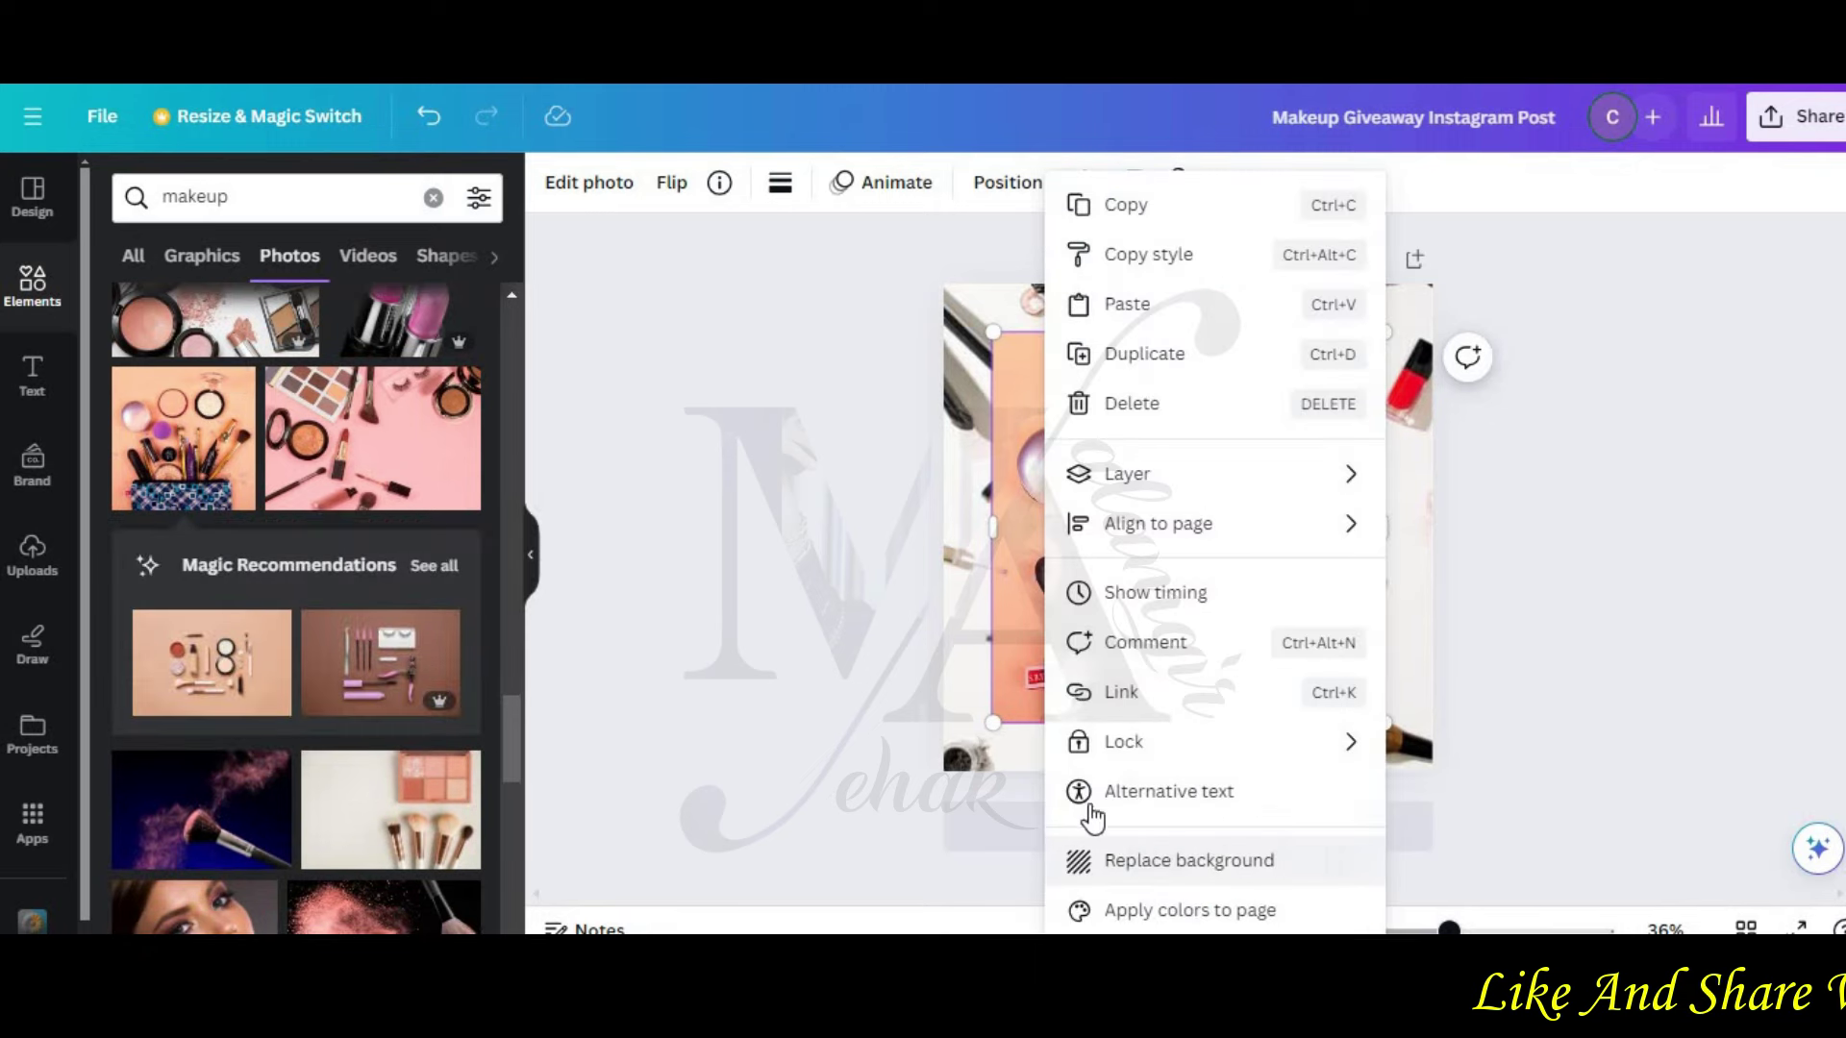
click(1096, 861)
Step: Add the photo of beige, white and brown foundation smears and try it as the post's background
scroll(317, 509, down, 4)
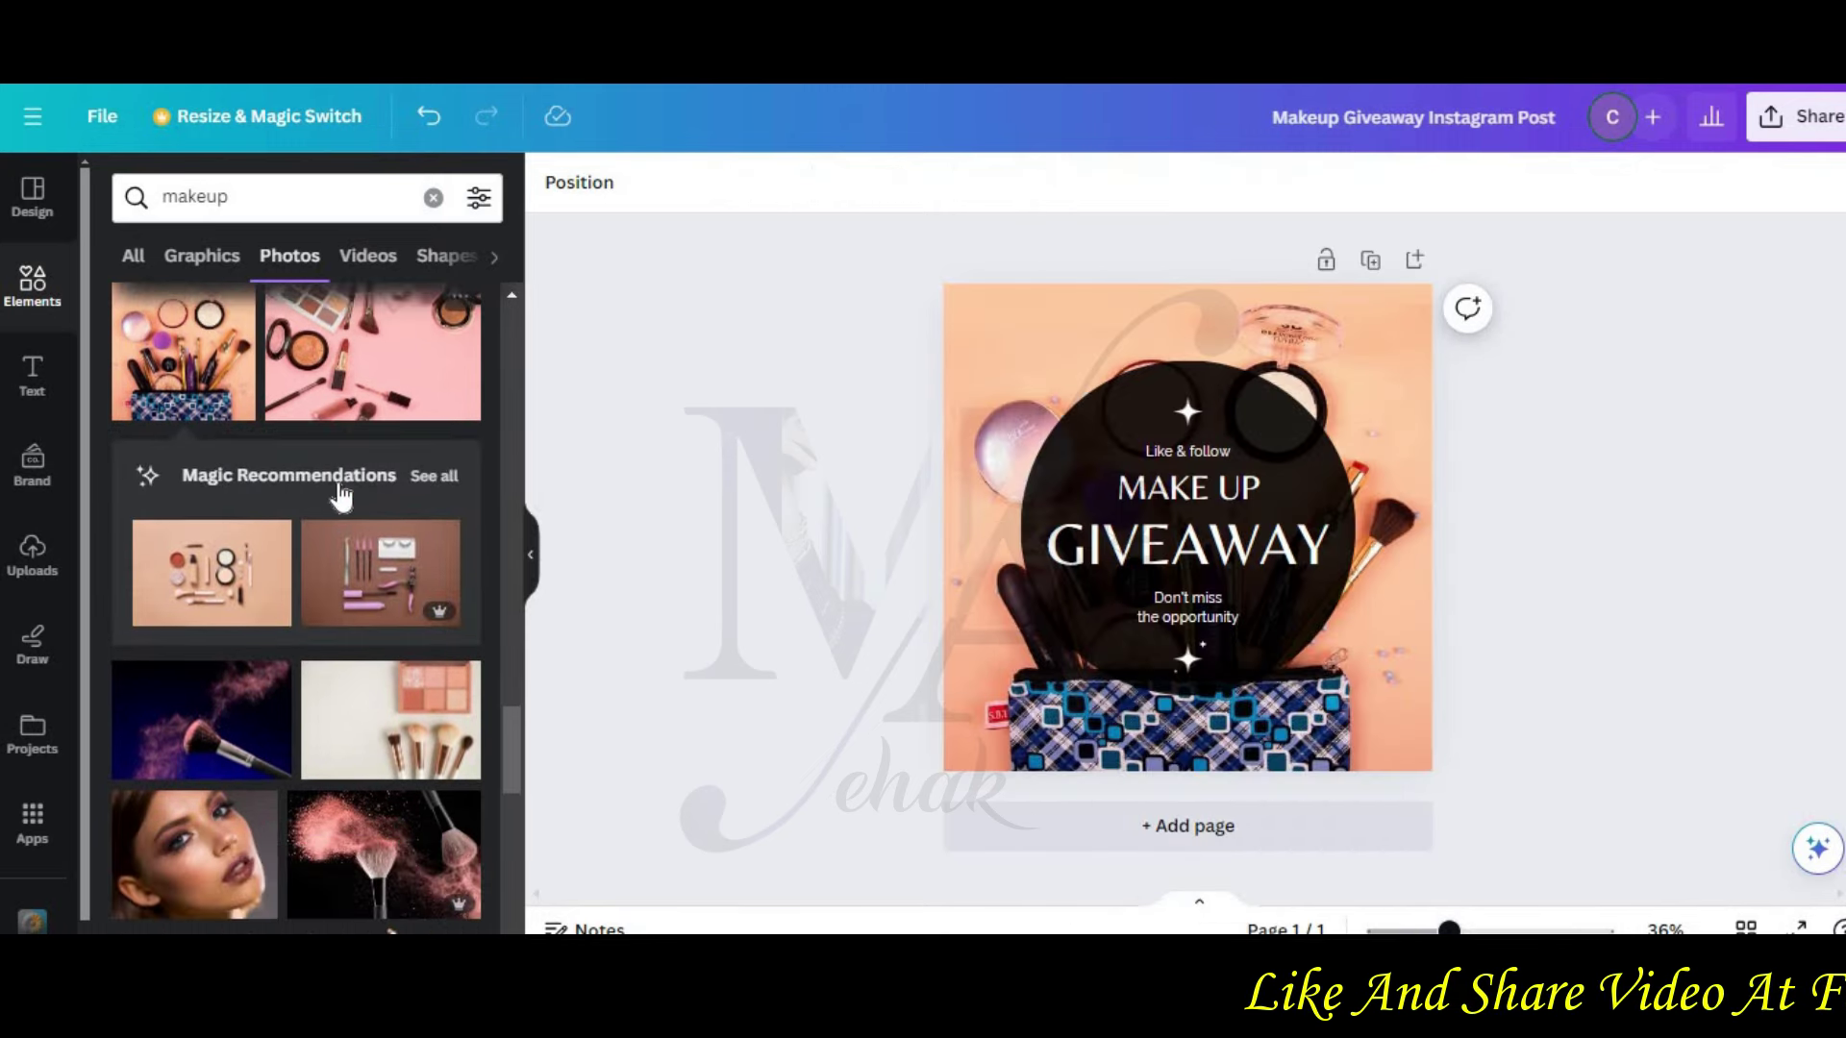
scroll(349, 491, down, 5)
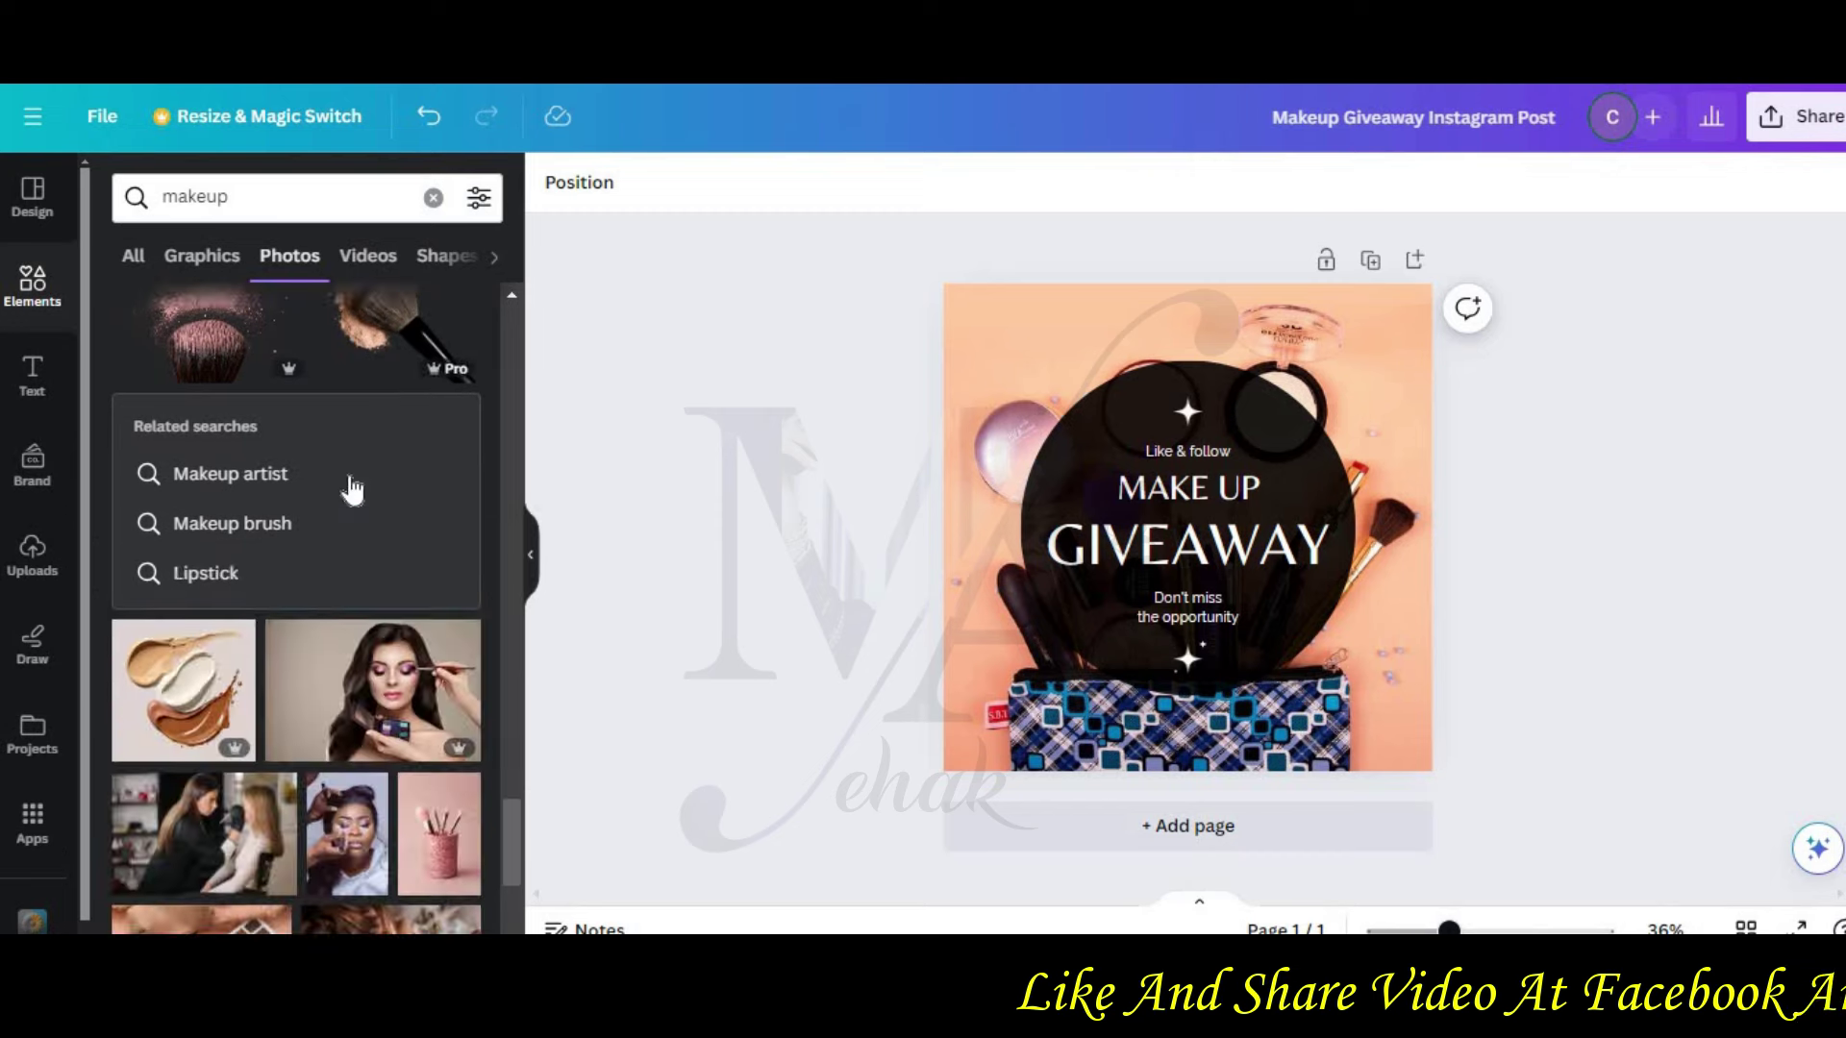
click(204, 519)
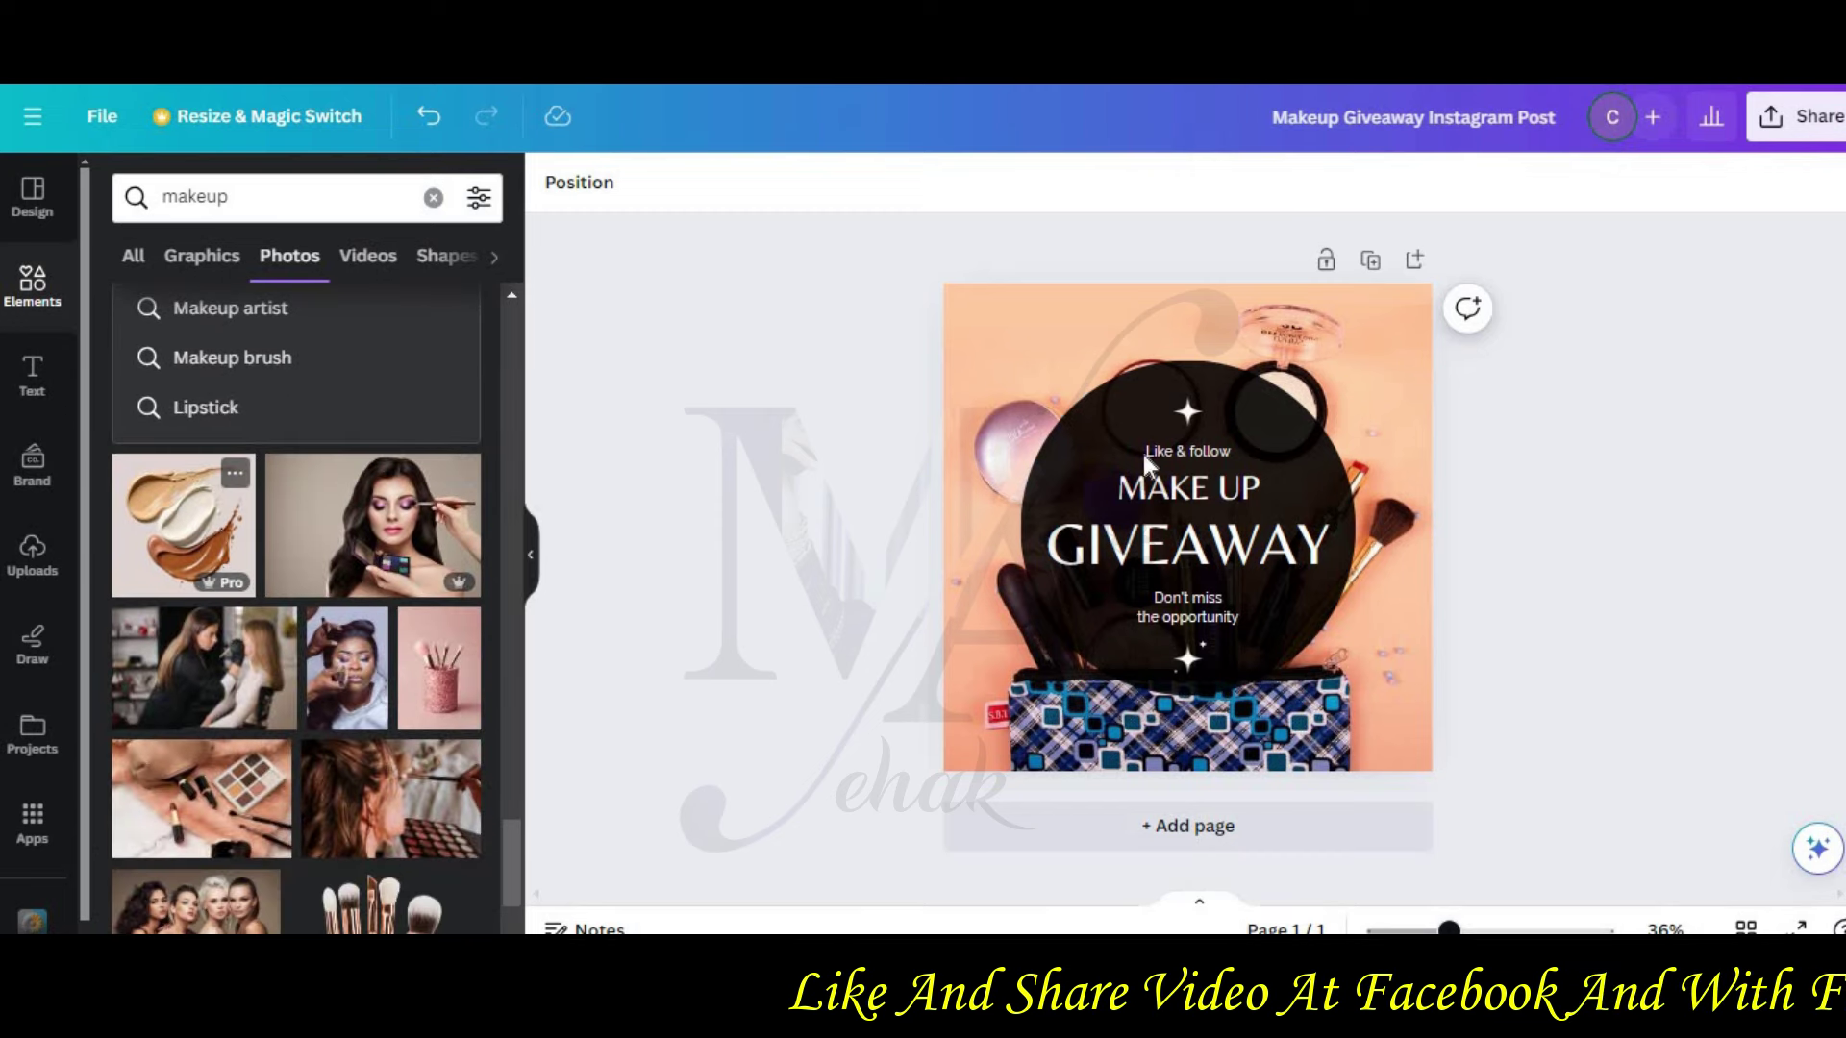
right_click(1125, 378)
key(Delete)
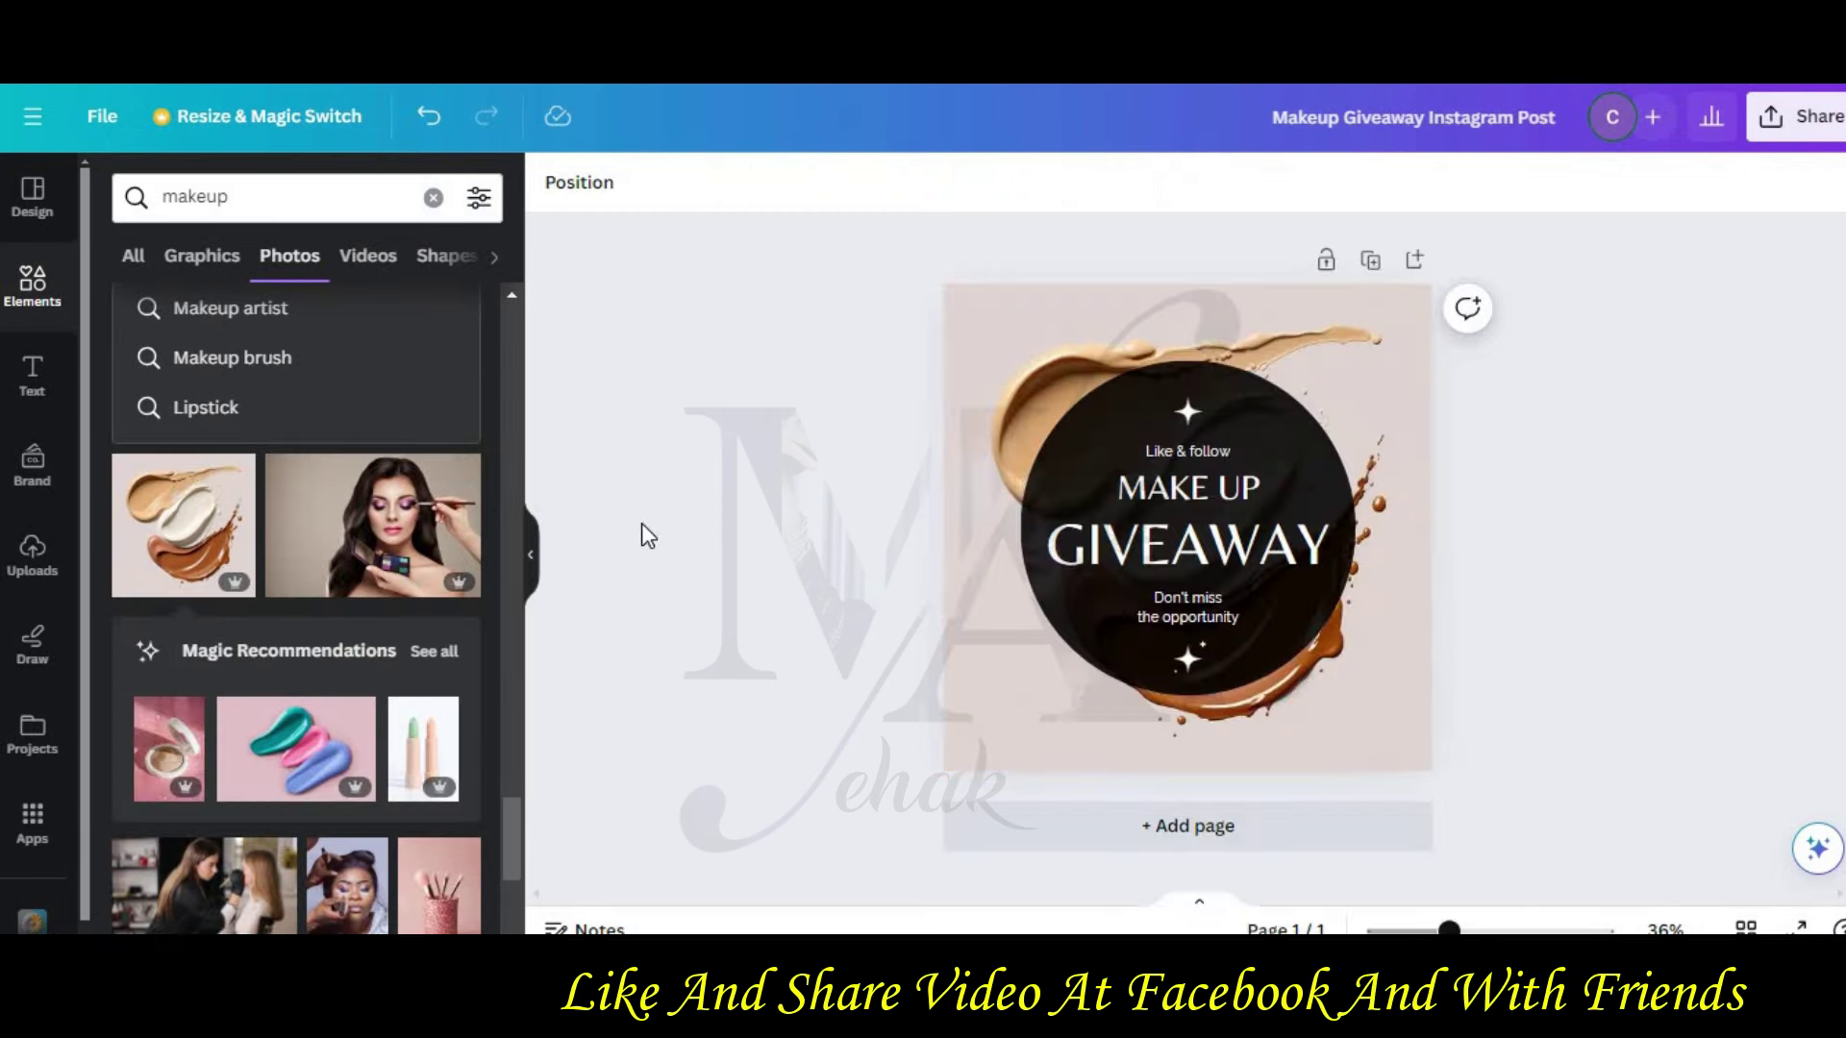
Step: Add the photo of a brown-haired woman beside an eyeshadow palette and try it as the post's background
scroll(383, 492, down, 1)
scroll(382, 492, down, 5)
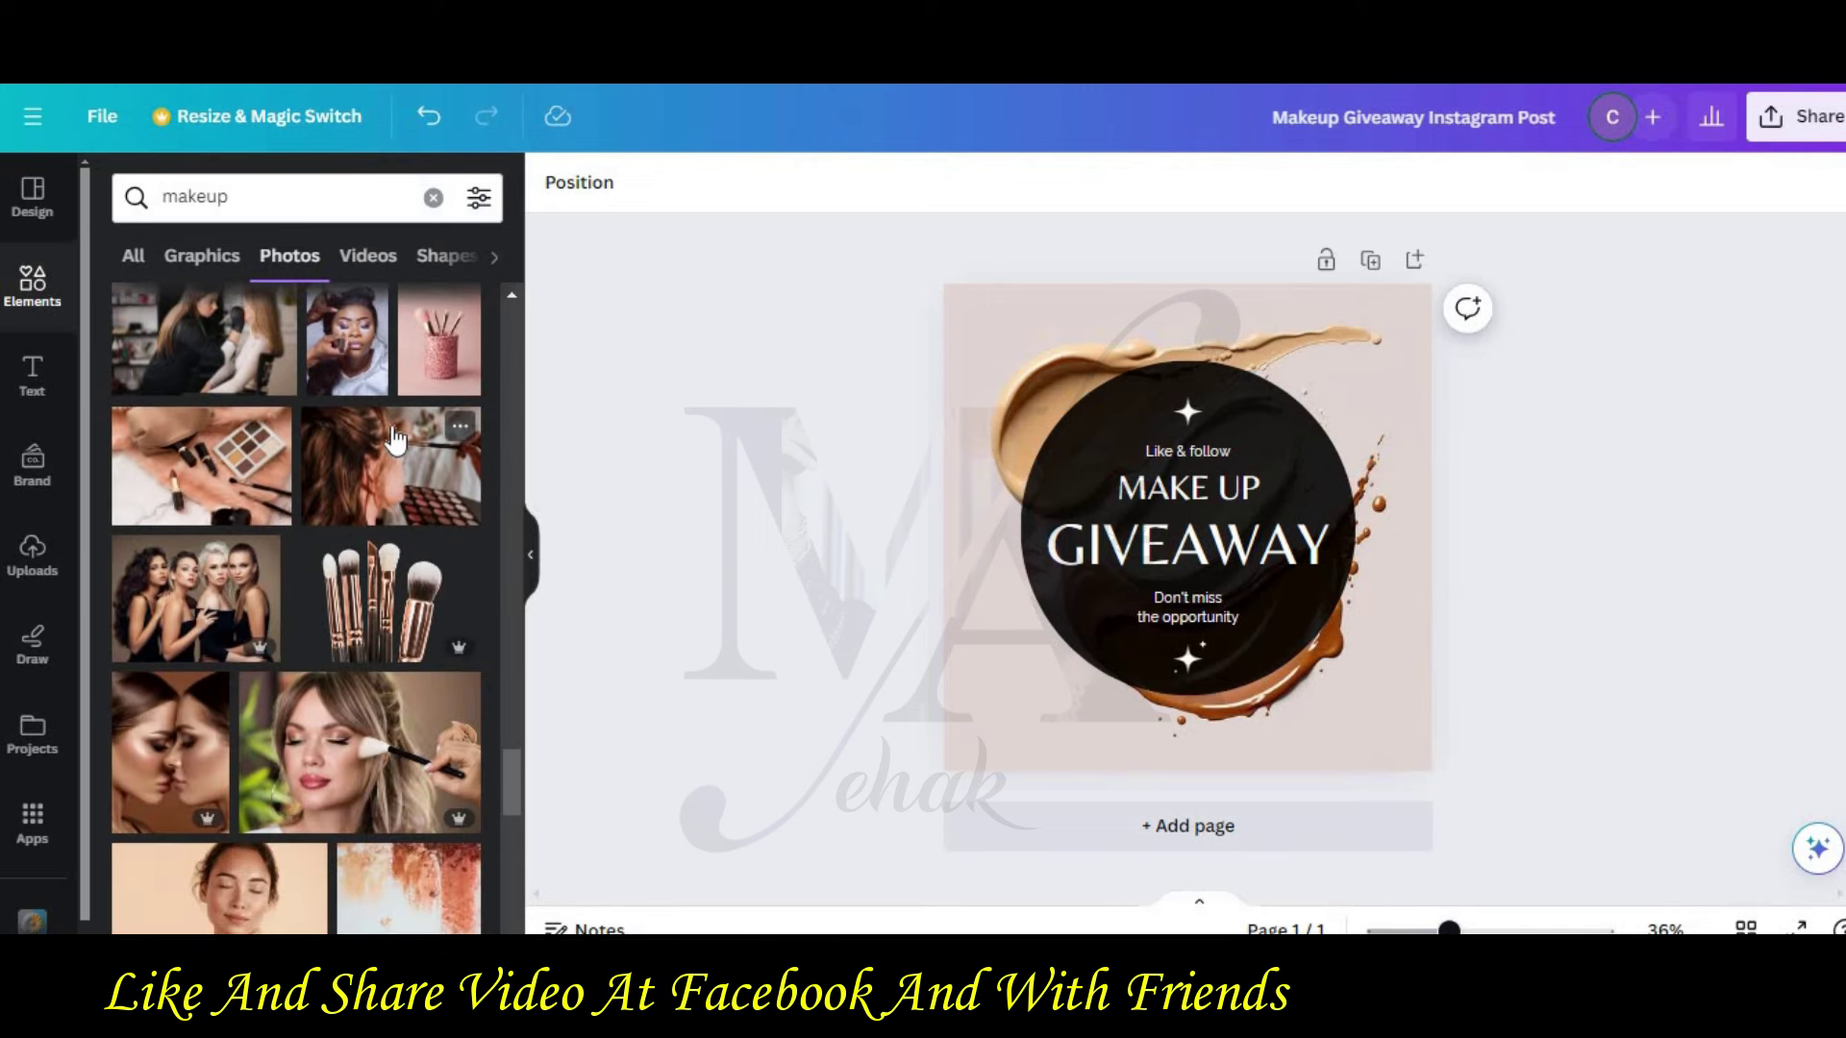
click(387, 486)
right_click(1035, 441)
click(1189, 861)
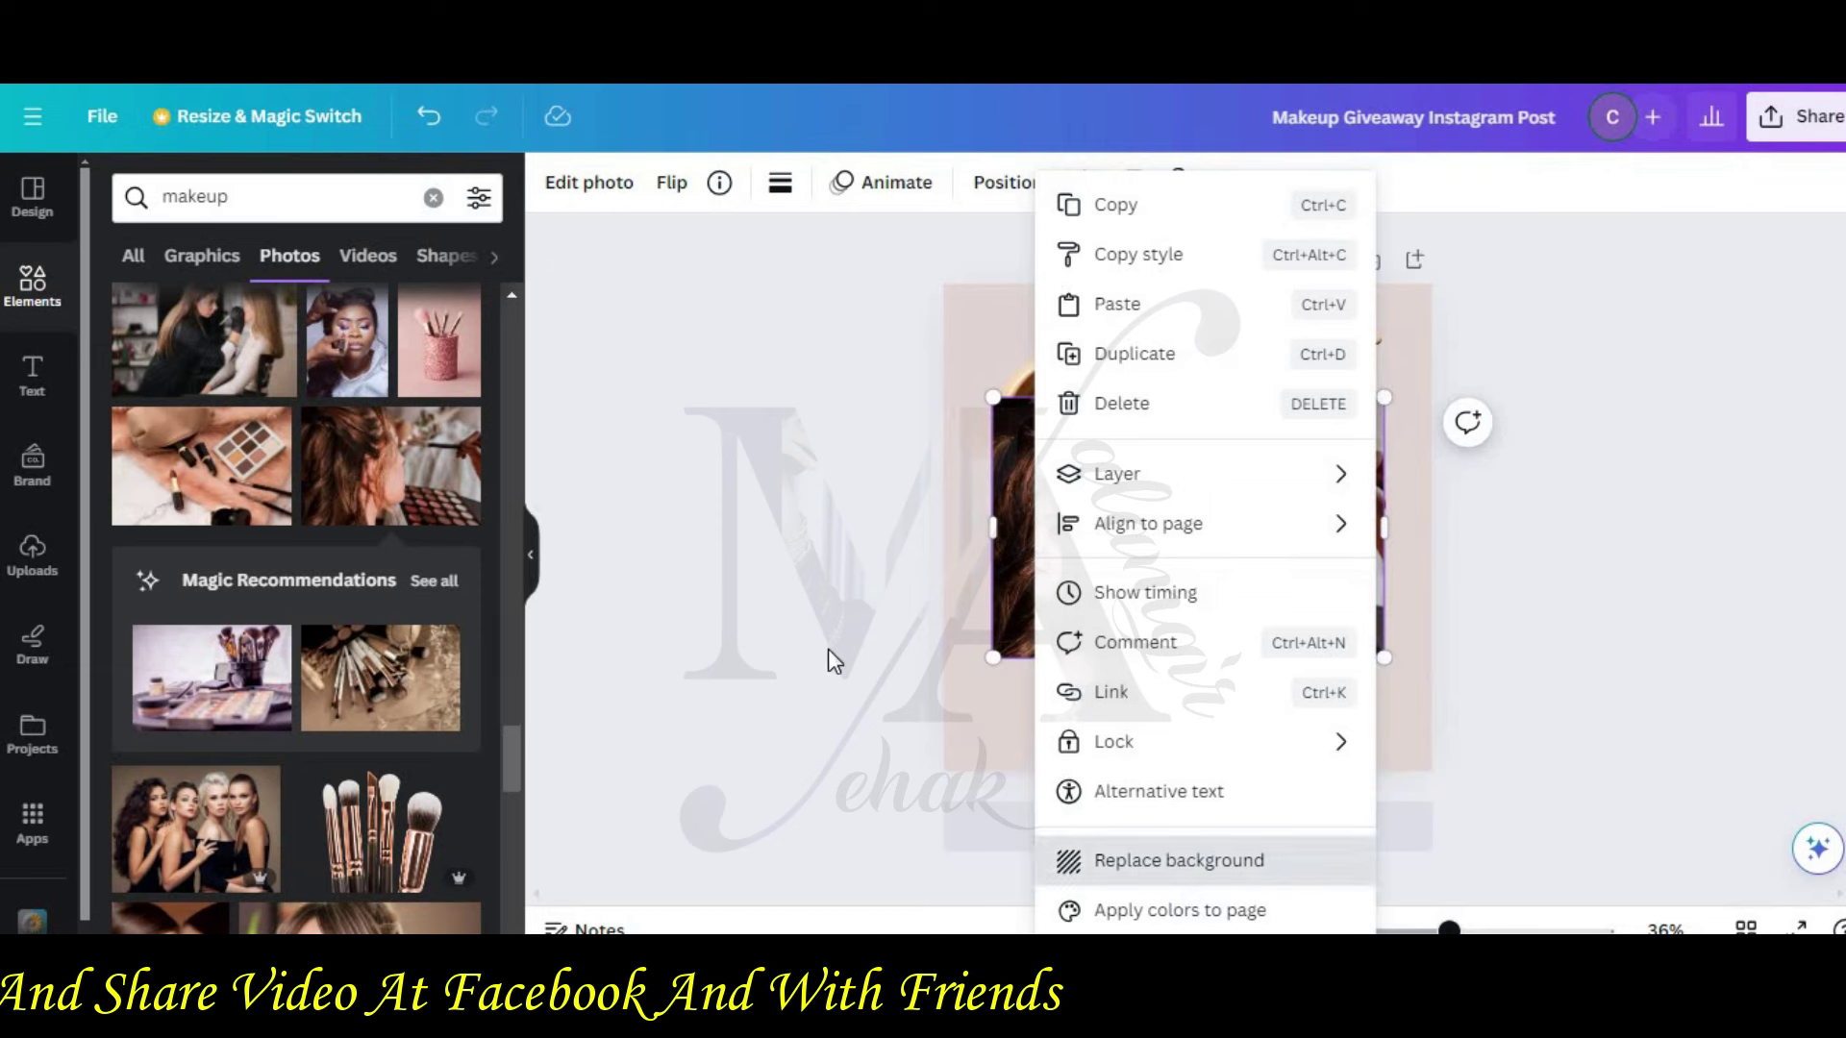
Step: Add the recommended brown-toned photo of makeup brushes and try it as the giveaway post's background
scroll(236, 486, down, 1)
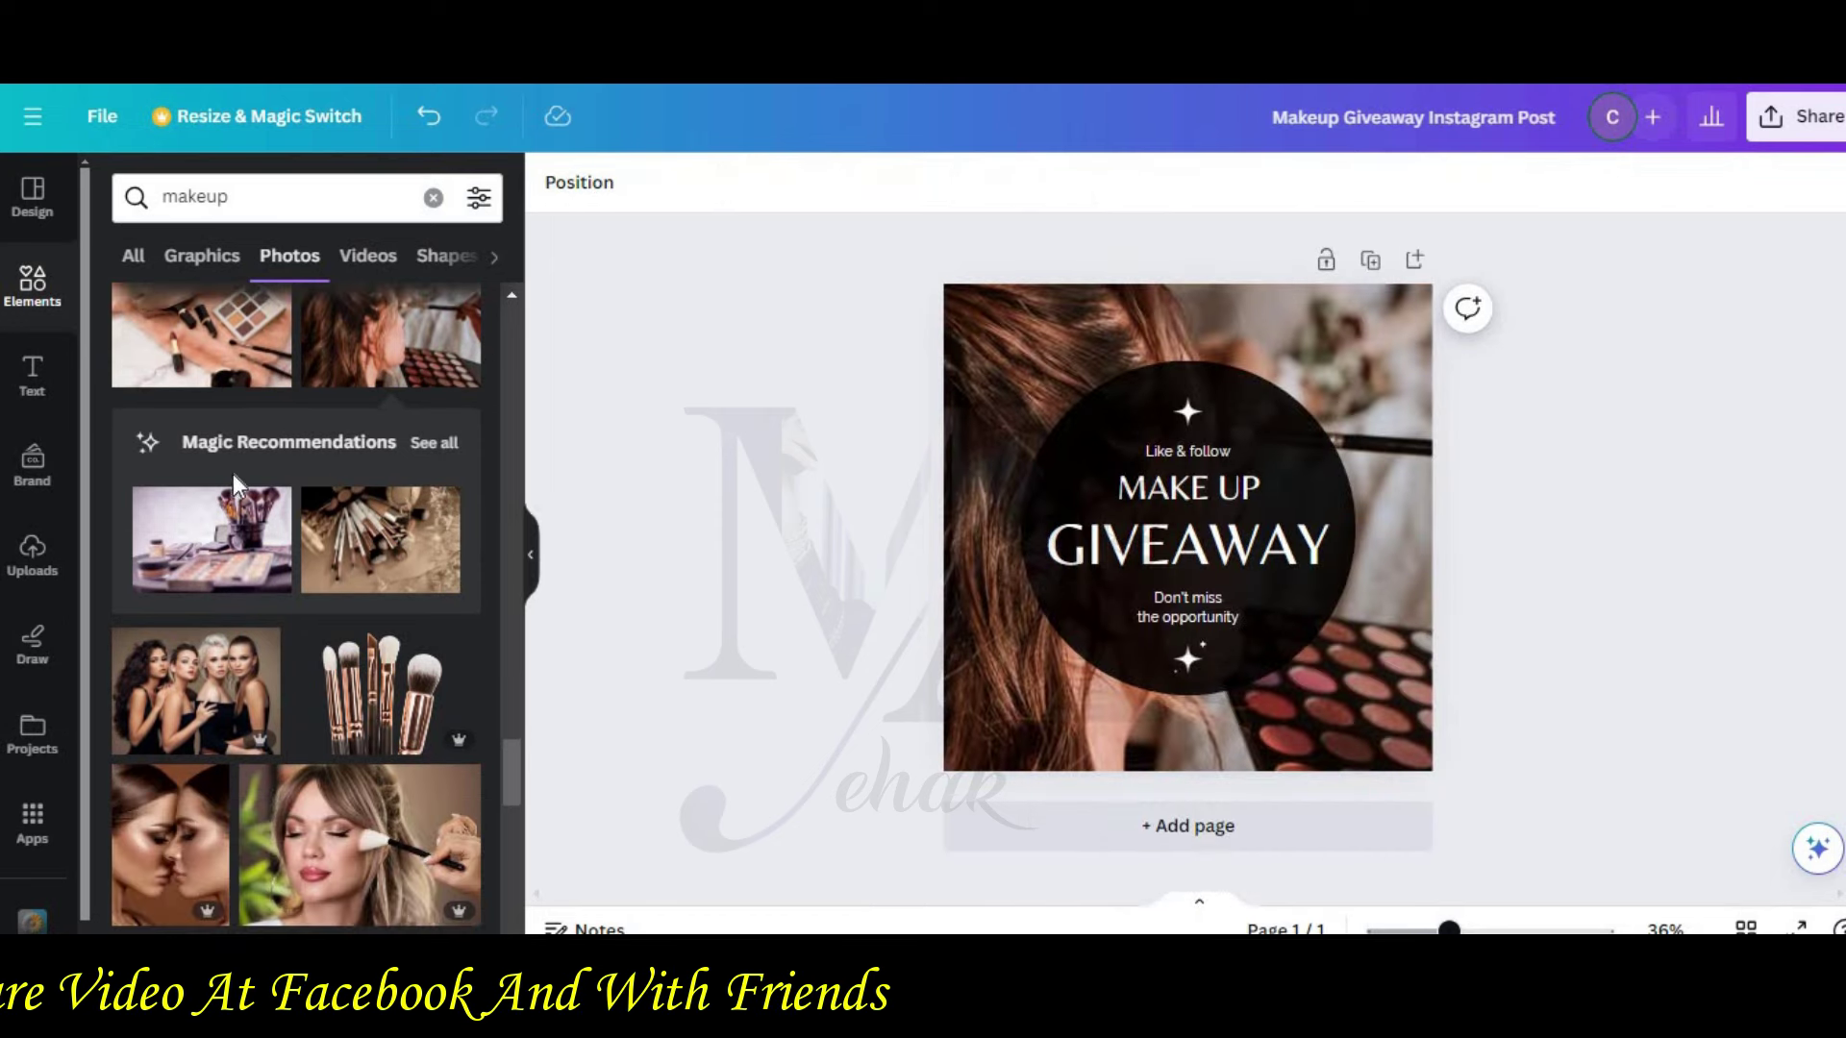
click(380, 539)
right_click(1044, 471)
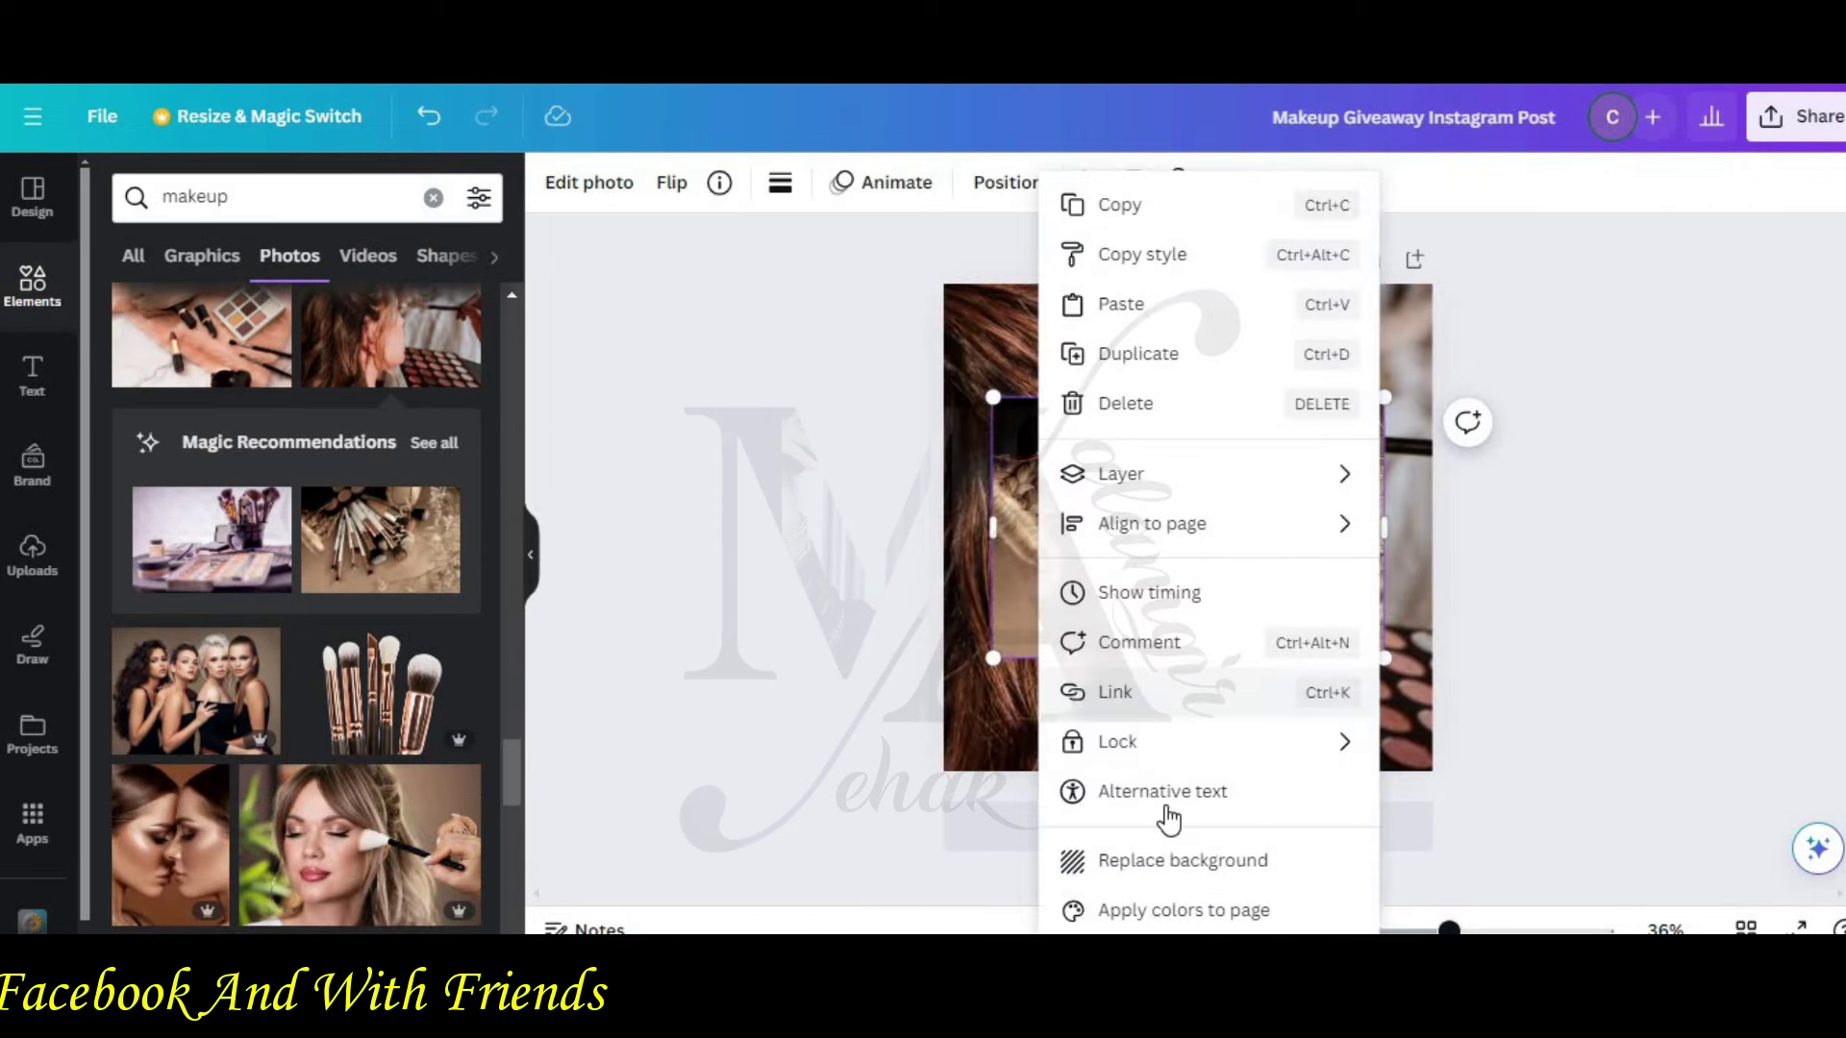
click(1188, 859)
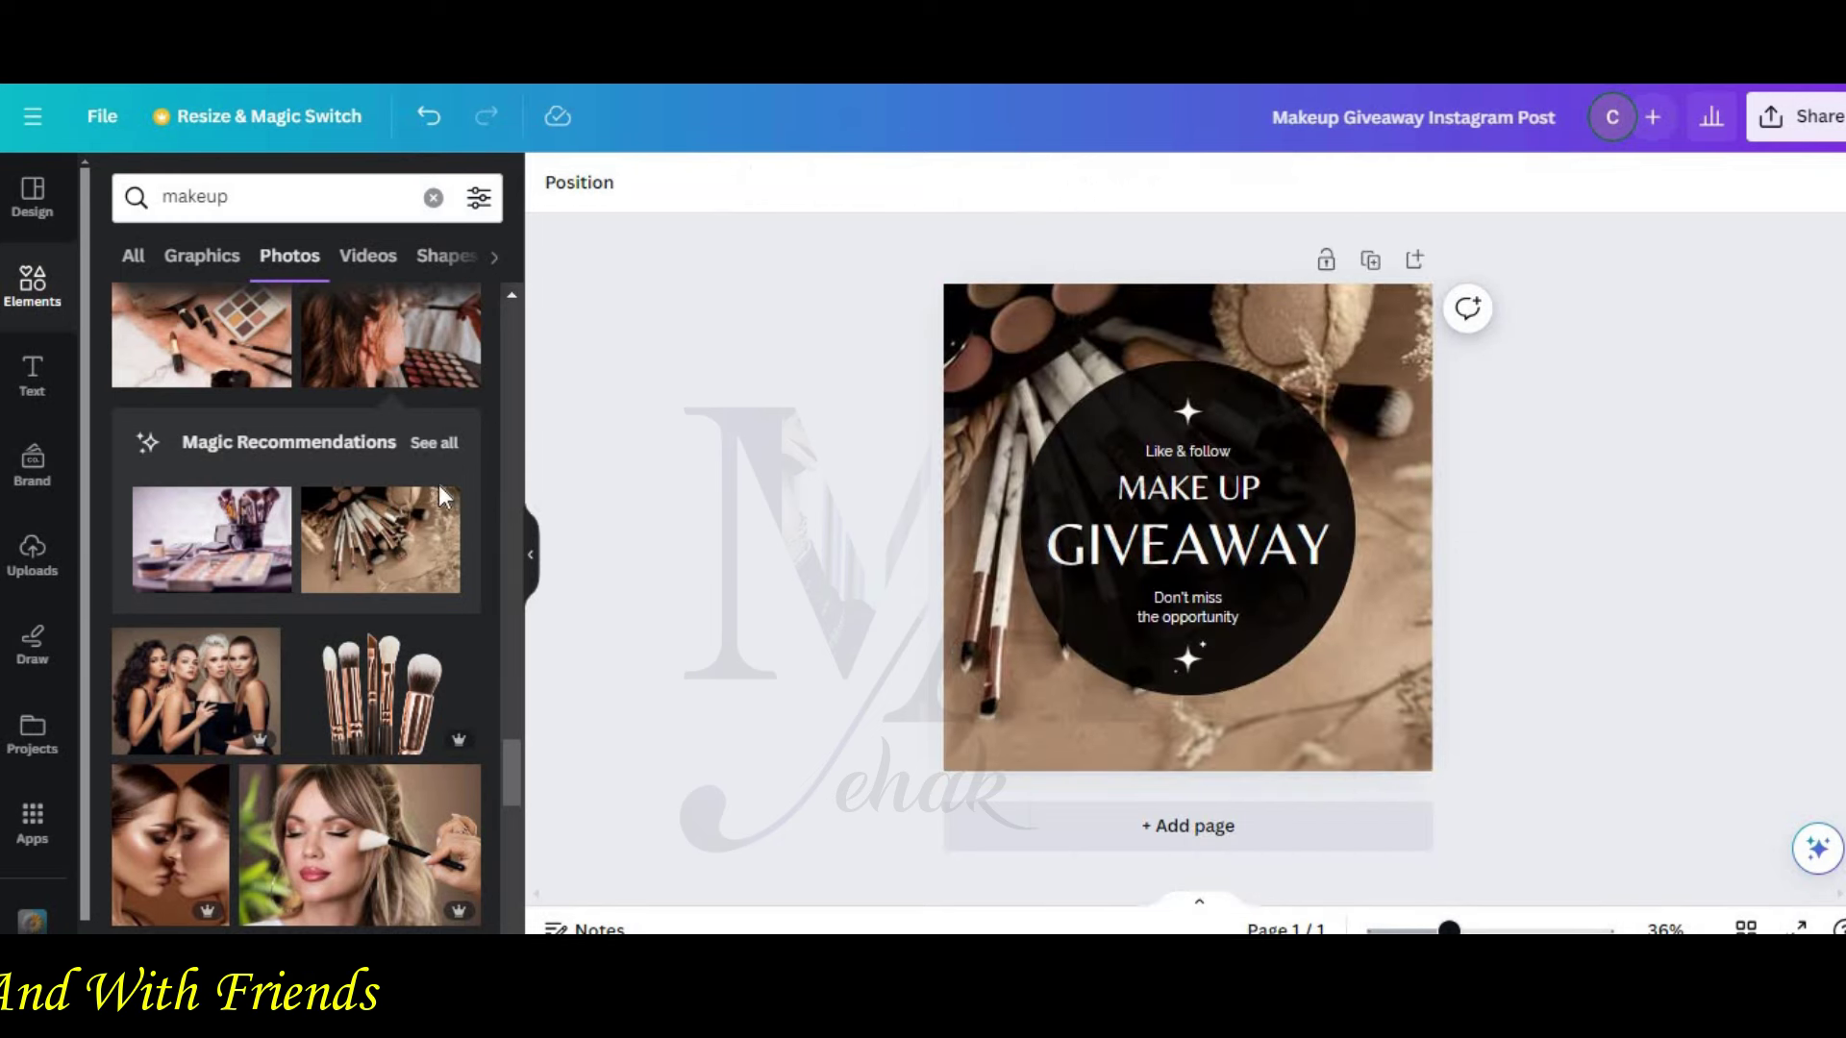
Step: Add the dark, blurred photo of makeup brushes and try it as the giveaway post's background
scroll(460, 486, down, 10)
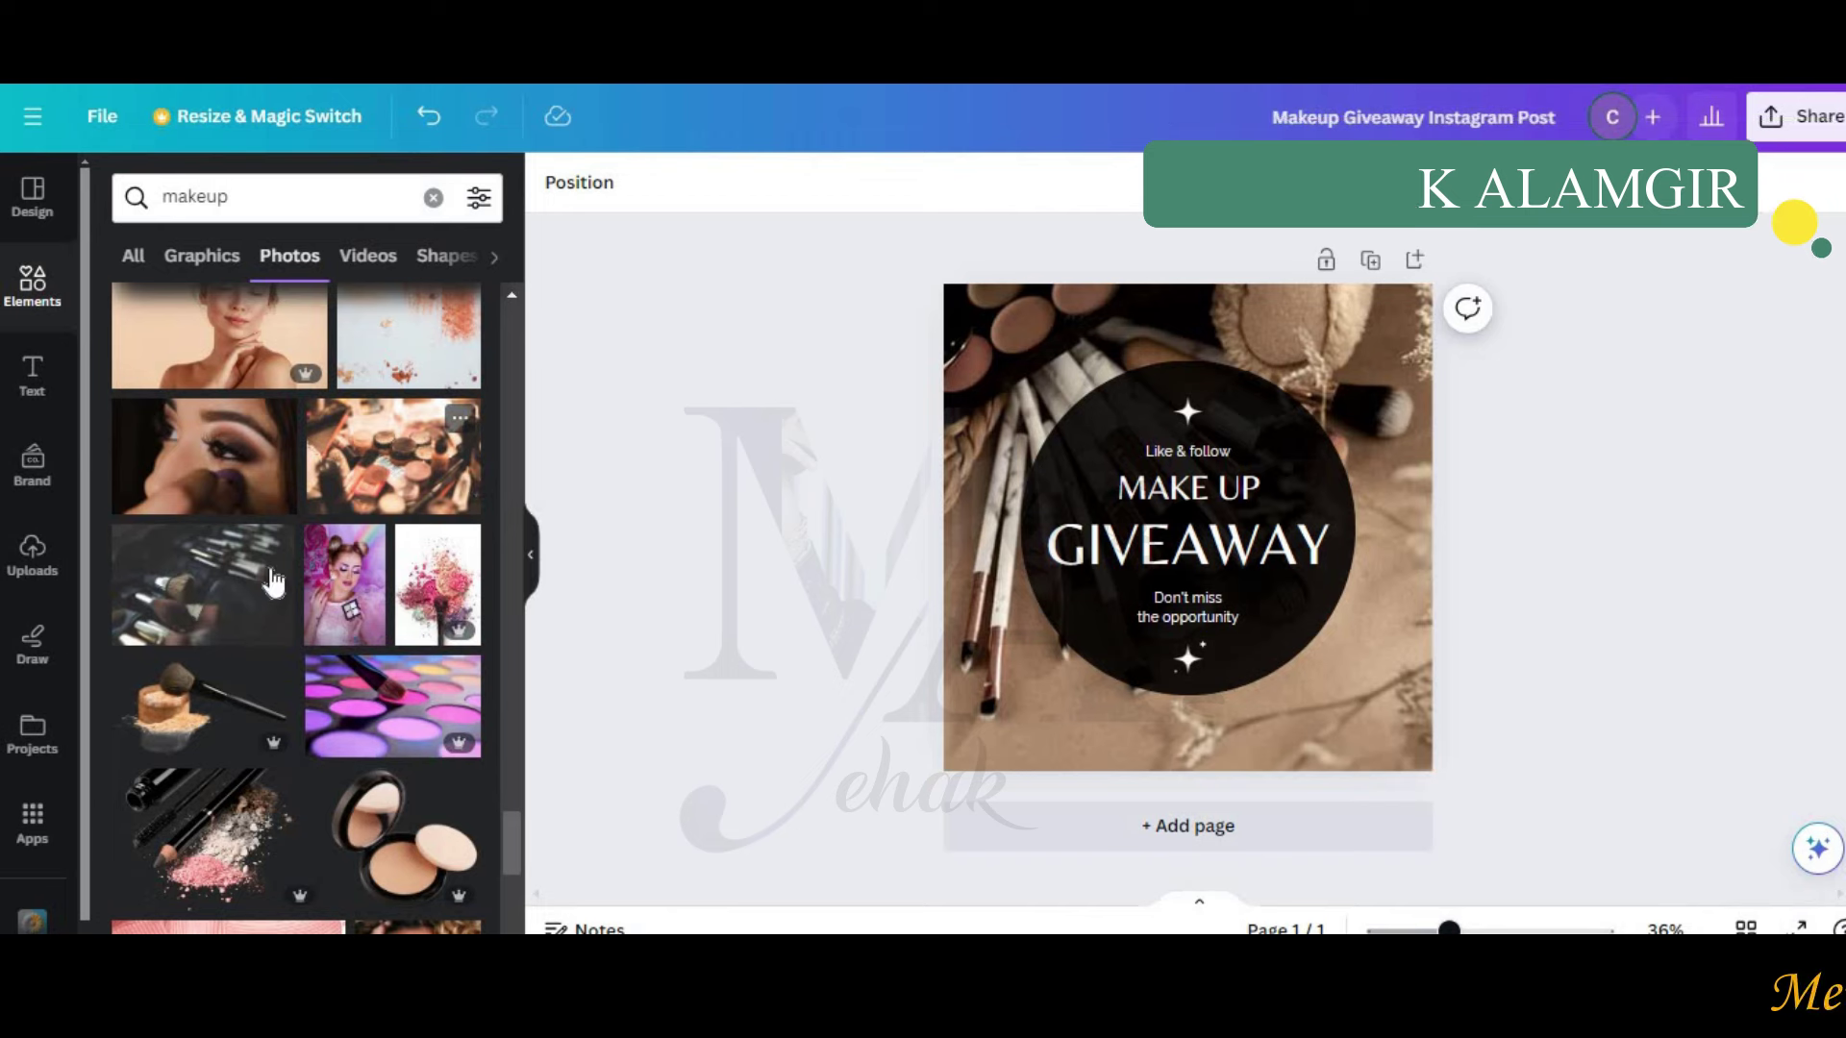
click(272, 582)
right_click(1086, 447)
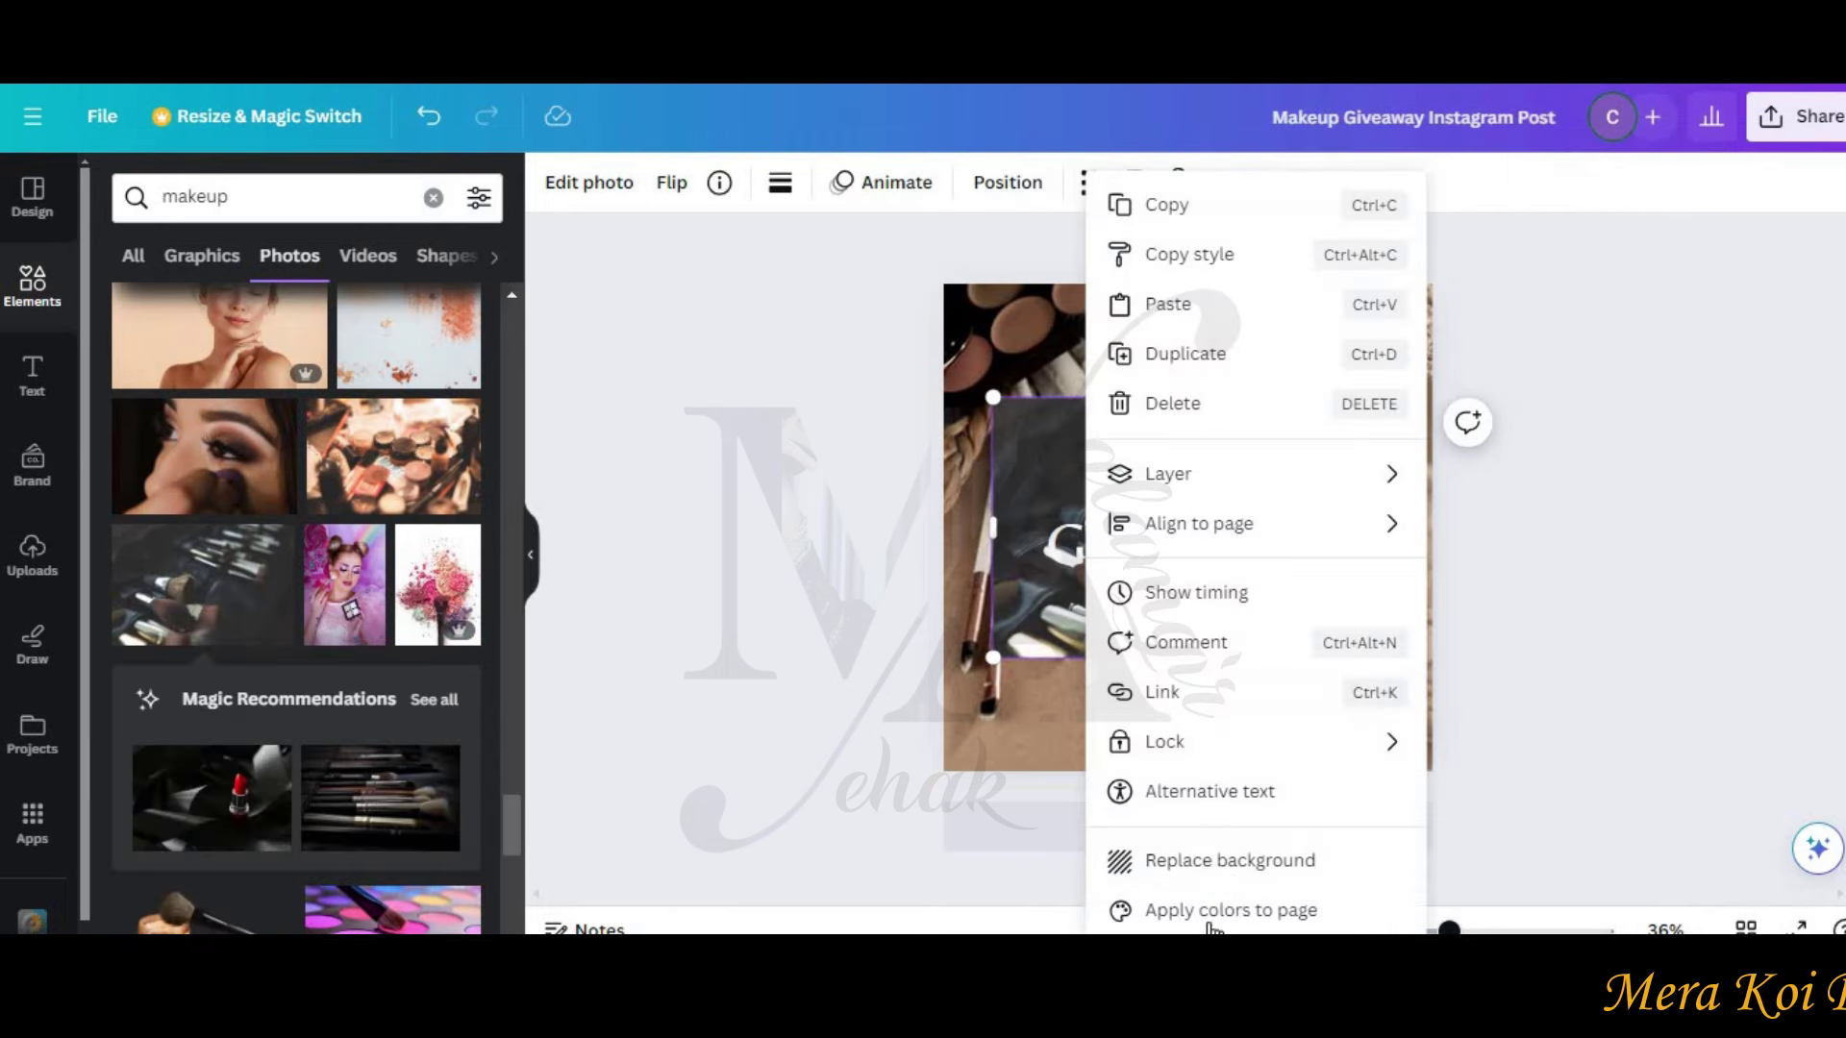
click(1233, 865)
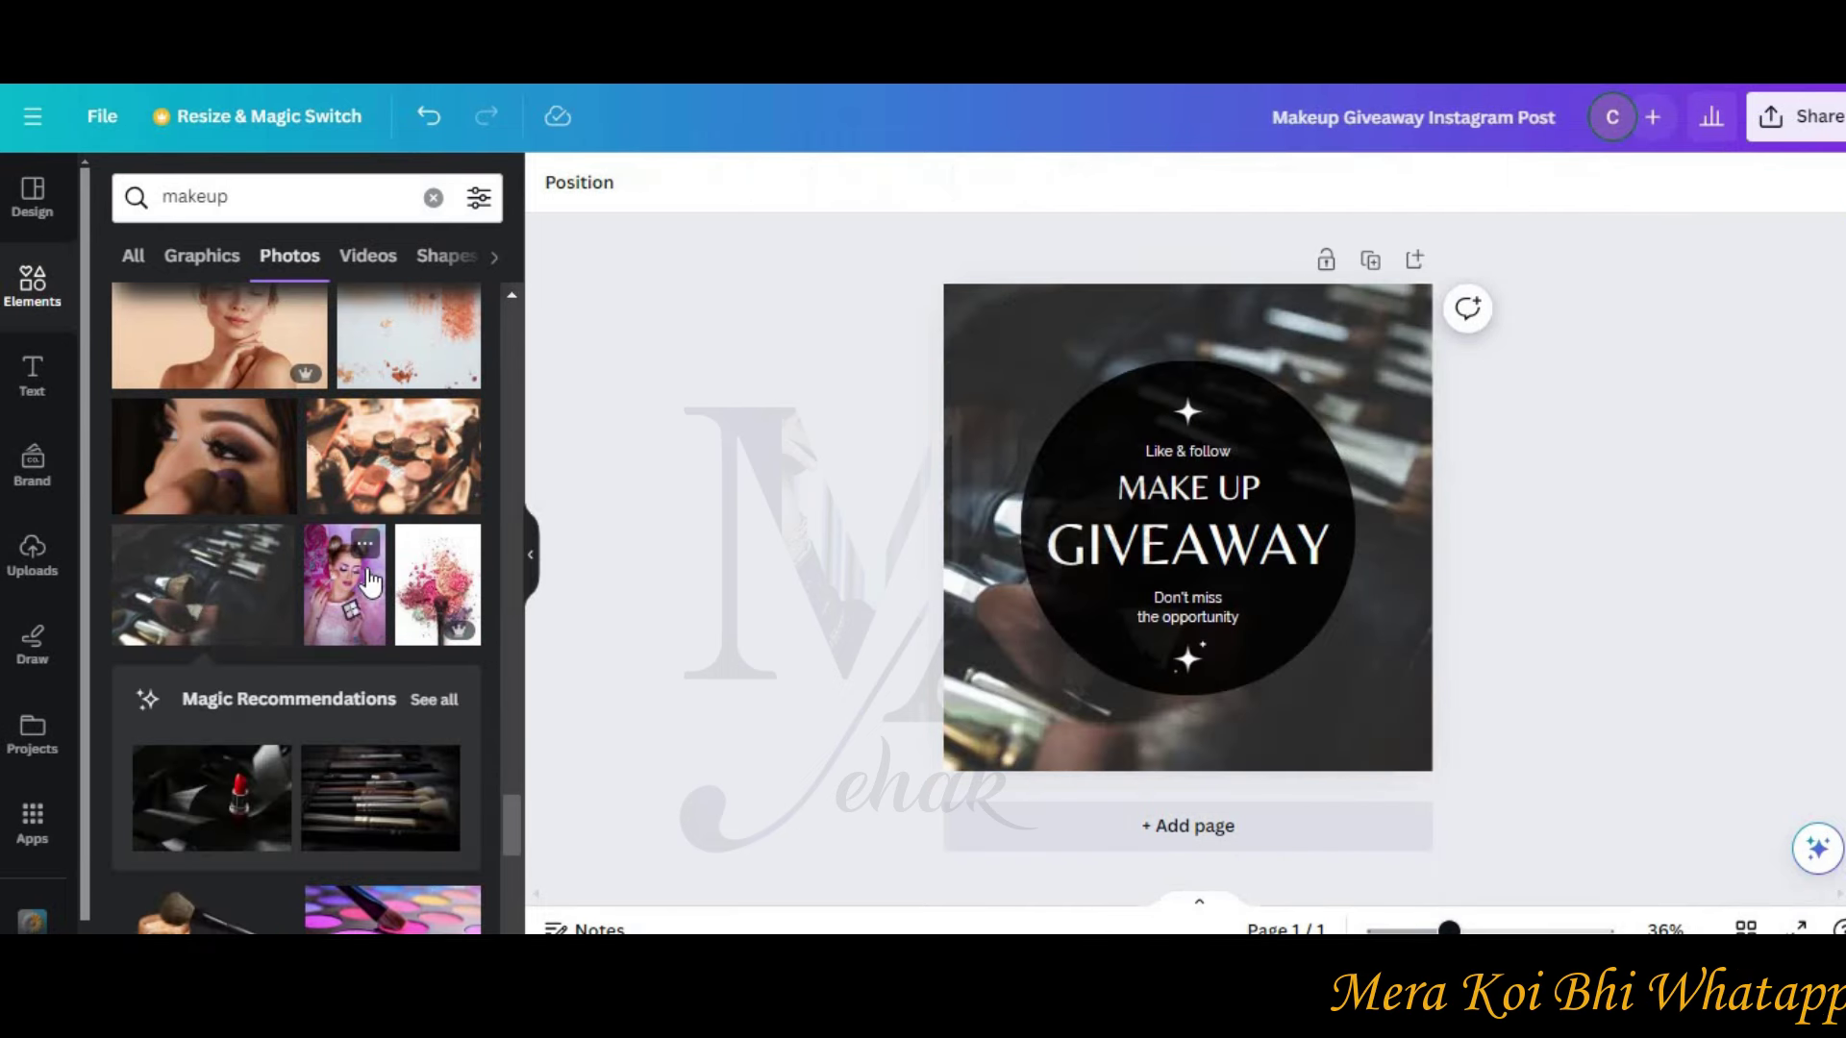
Step: Add the recommended dark photo with a red lipstick and replace the giveaway post's background with it
scroll(378, 559, down, 1)
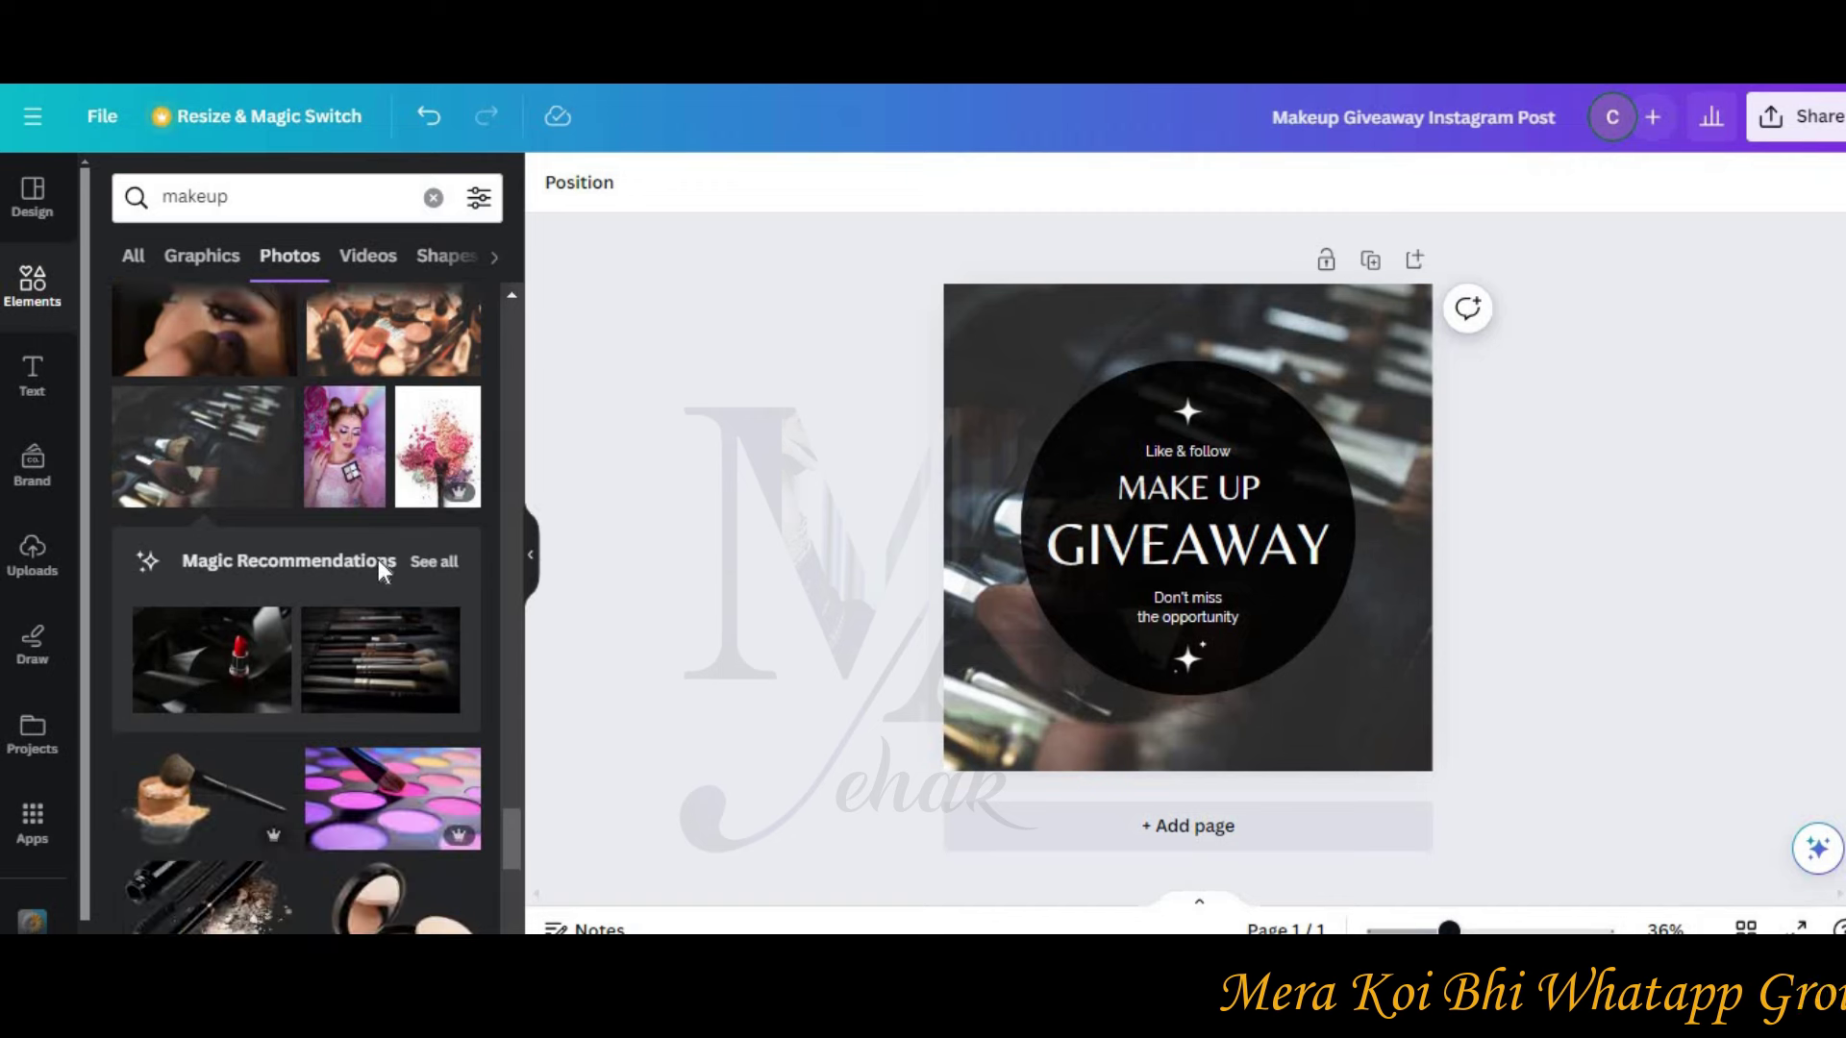
click(201, 678)
right_click(1048, 544)
click(1173, 865)
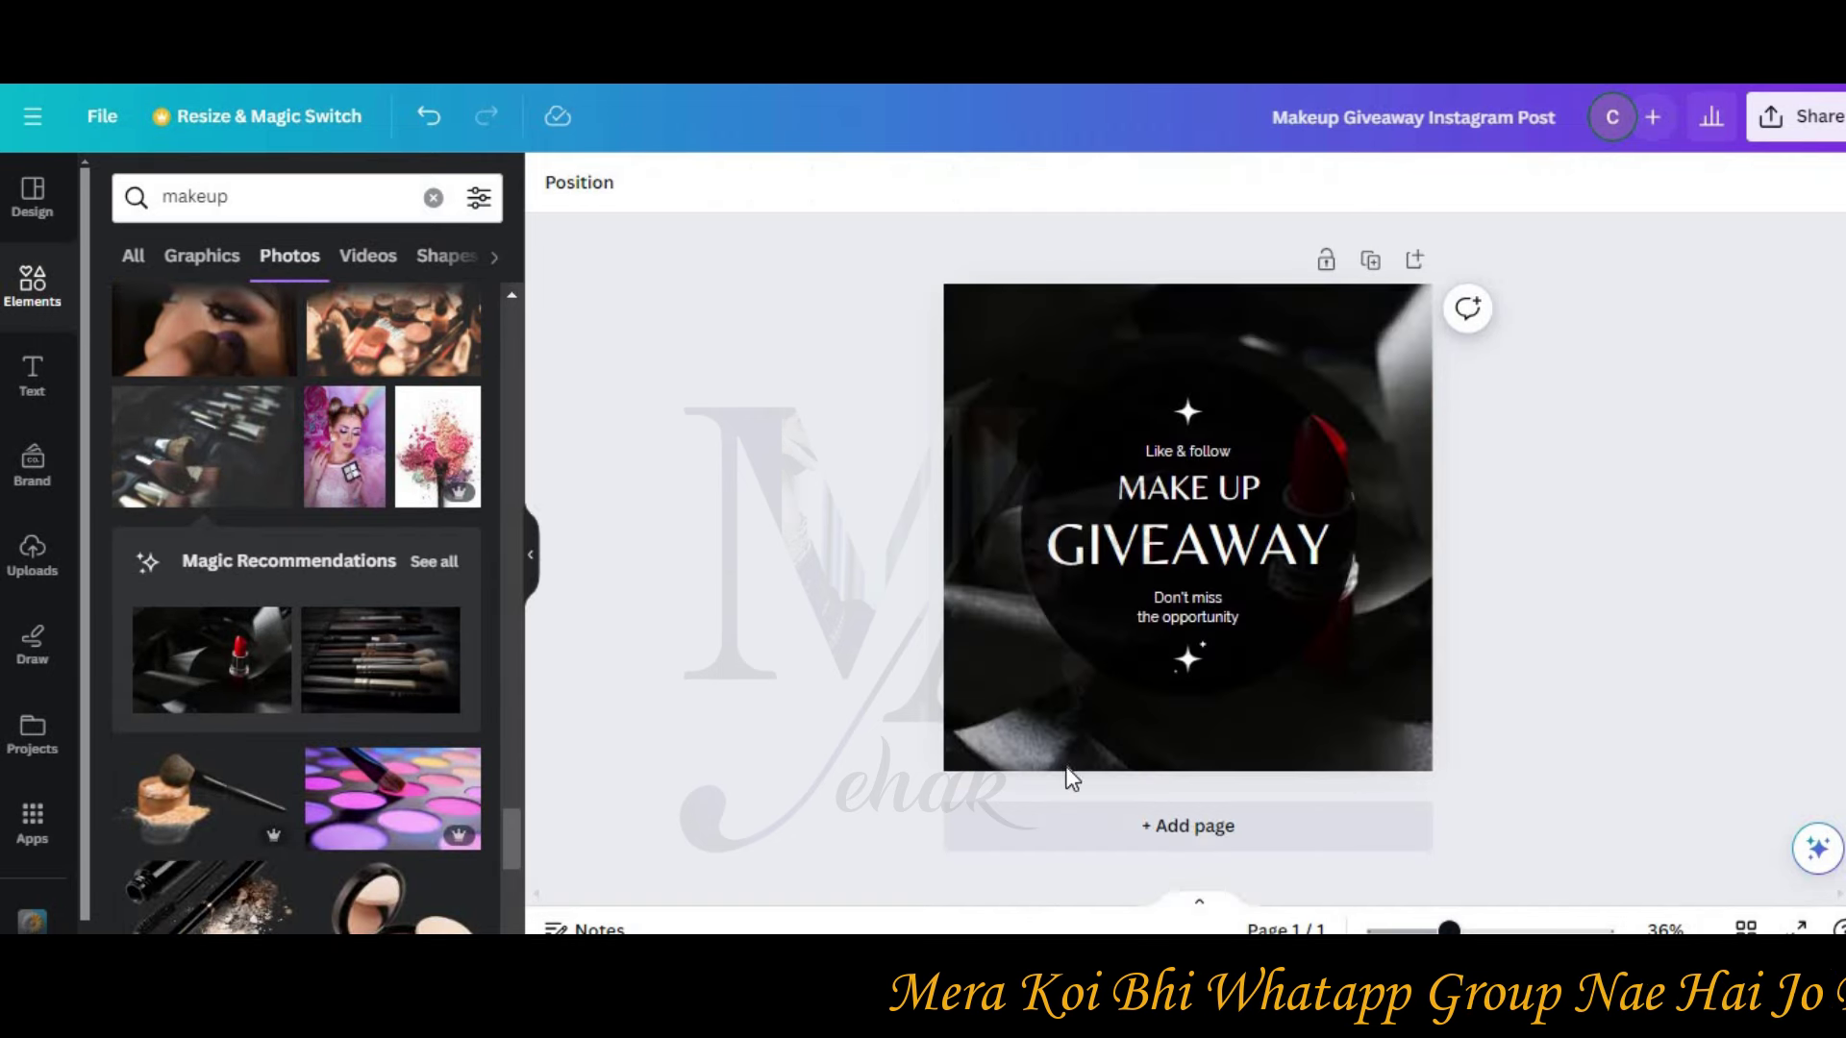
Step: Browse the recommended photos and try the black photo with scattered makeup powder and a brush as the giveaway post's background
click(435, 561)
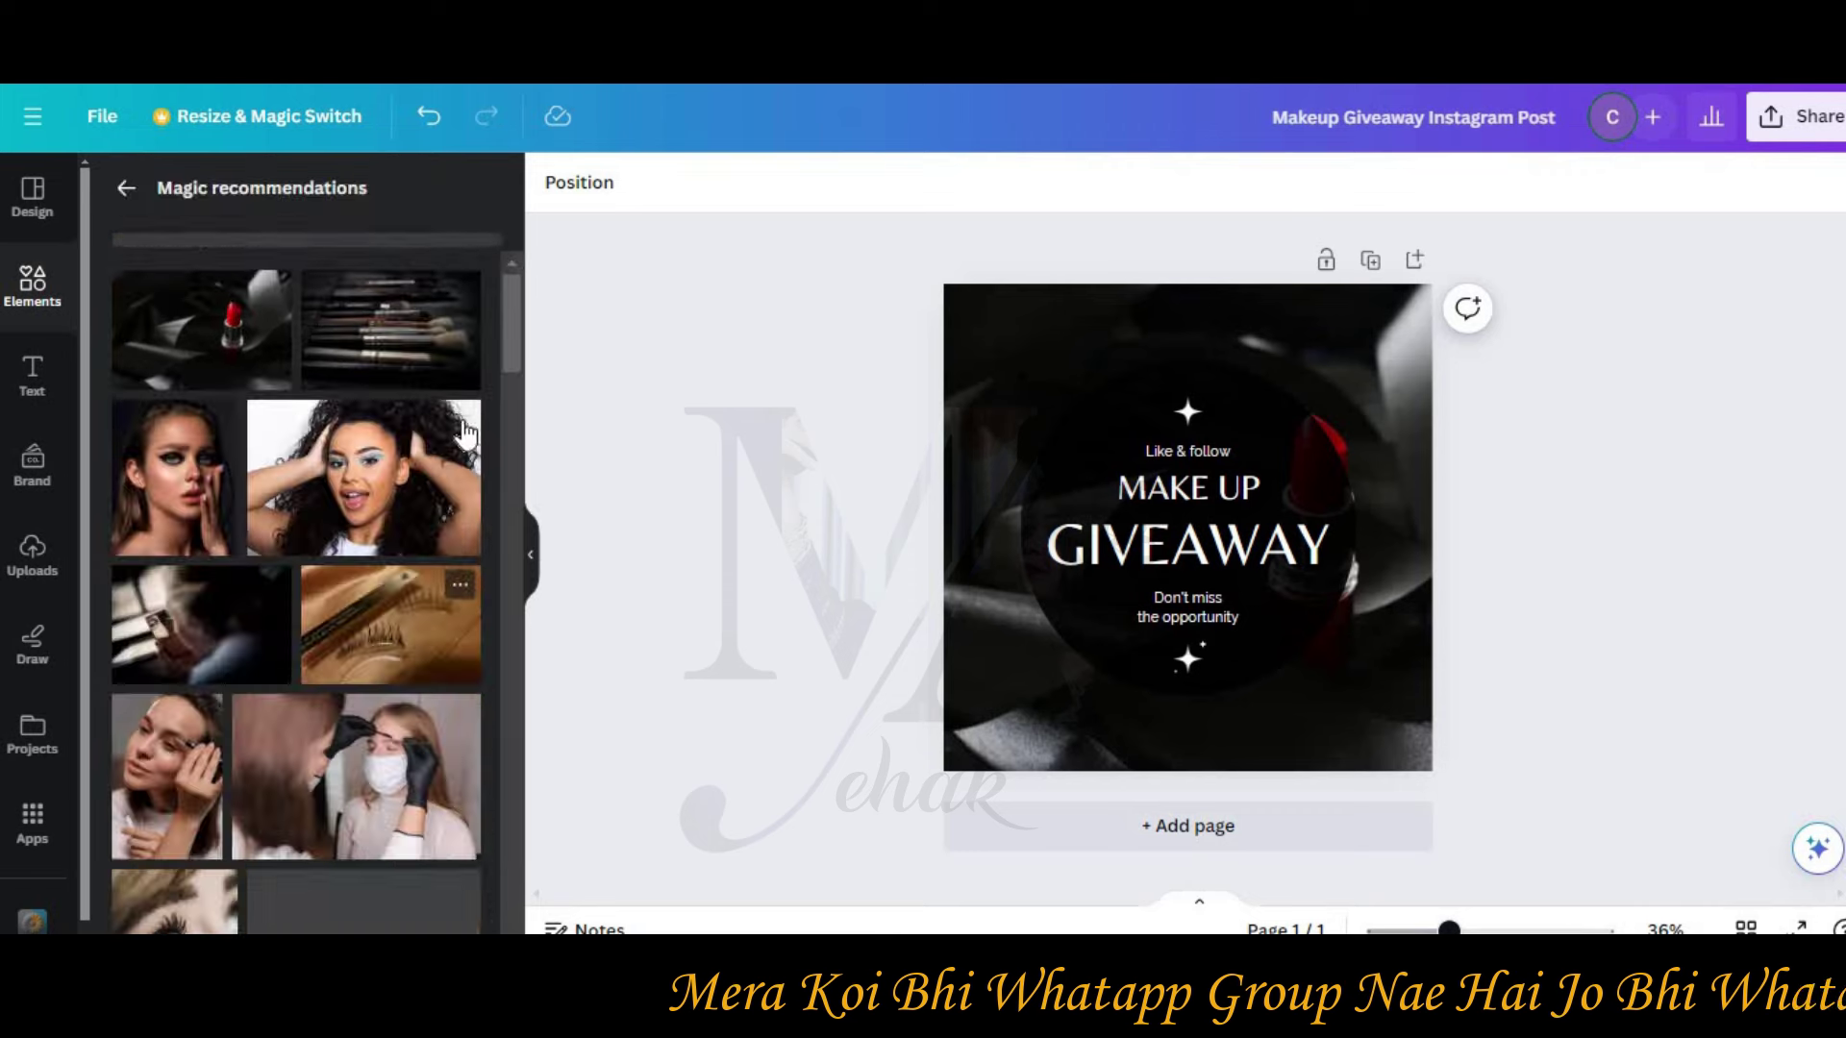
scroll(457, 409, down, 5)
scroll(460, 420, down, 4)
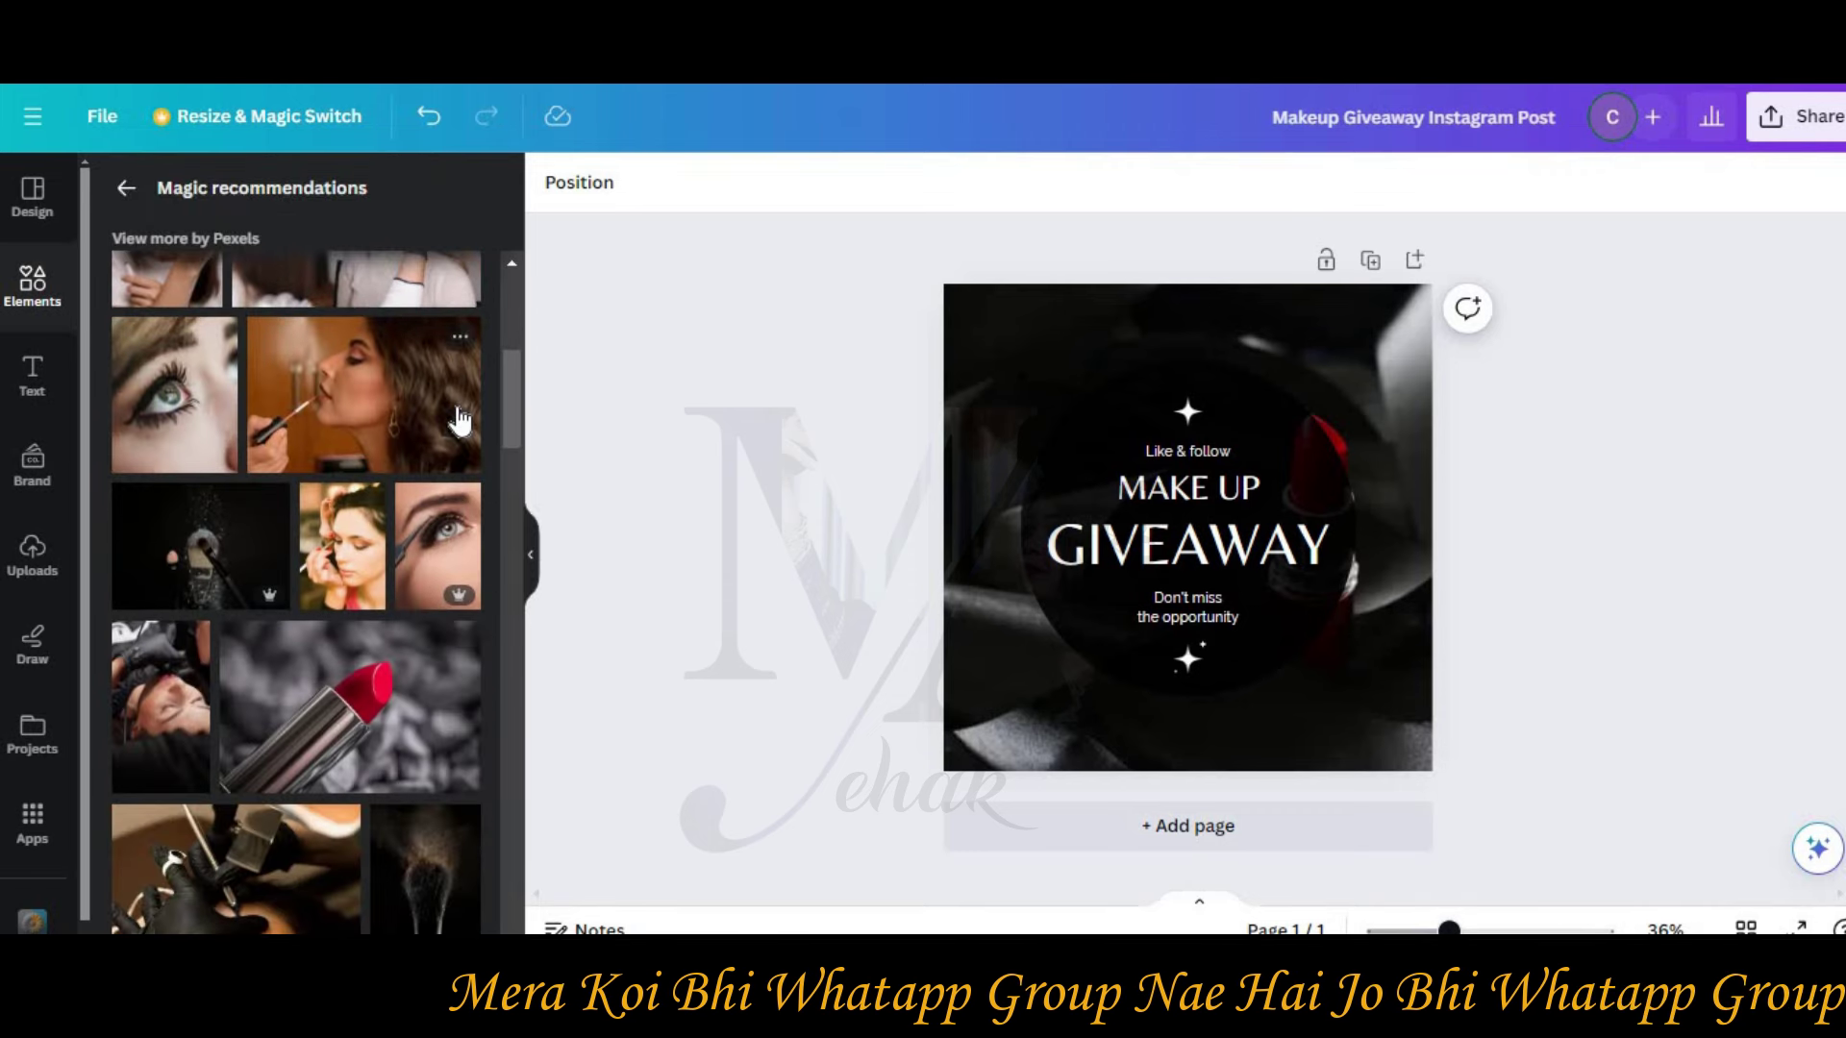
scroll(460, 420, down, 3)
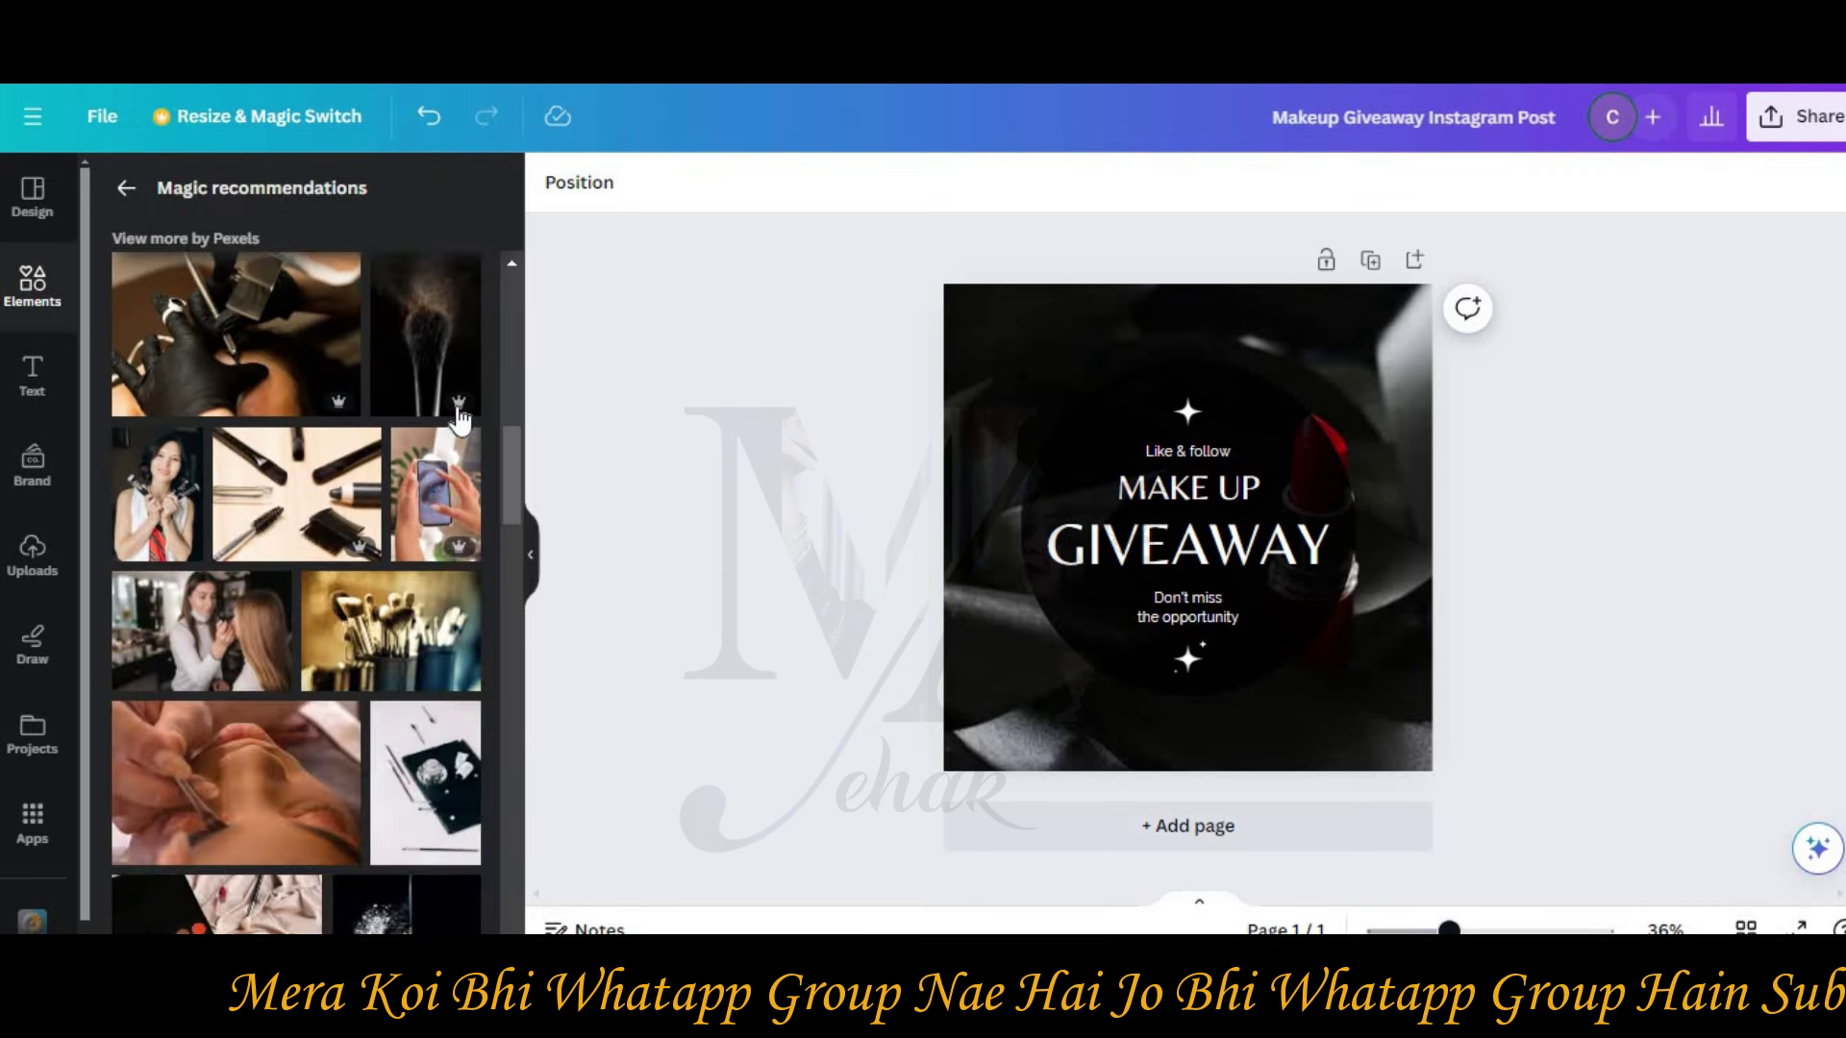
scroll(460, 421, down, 4)
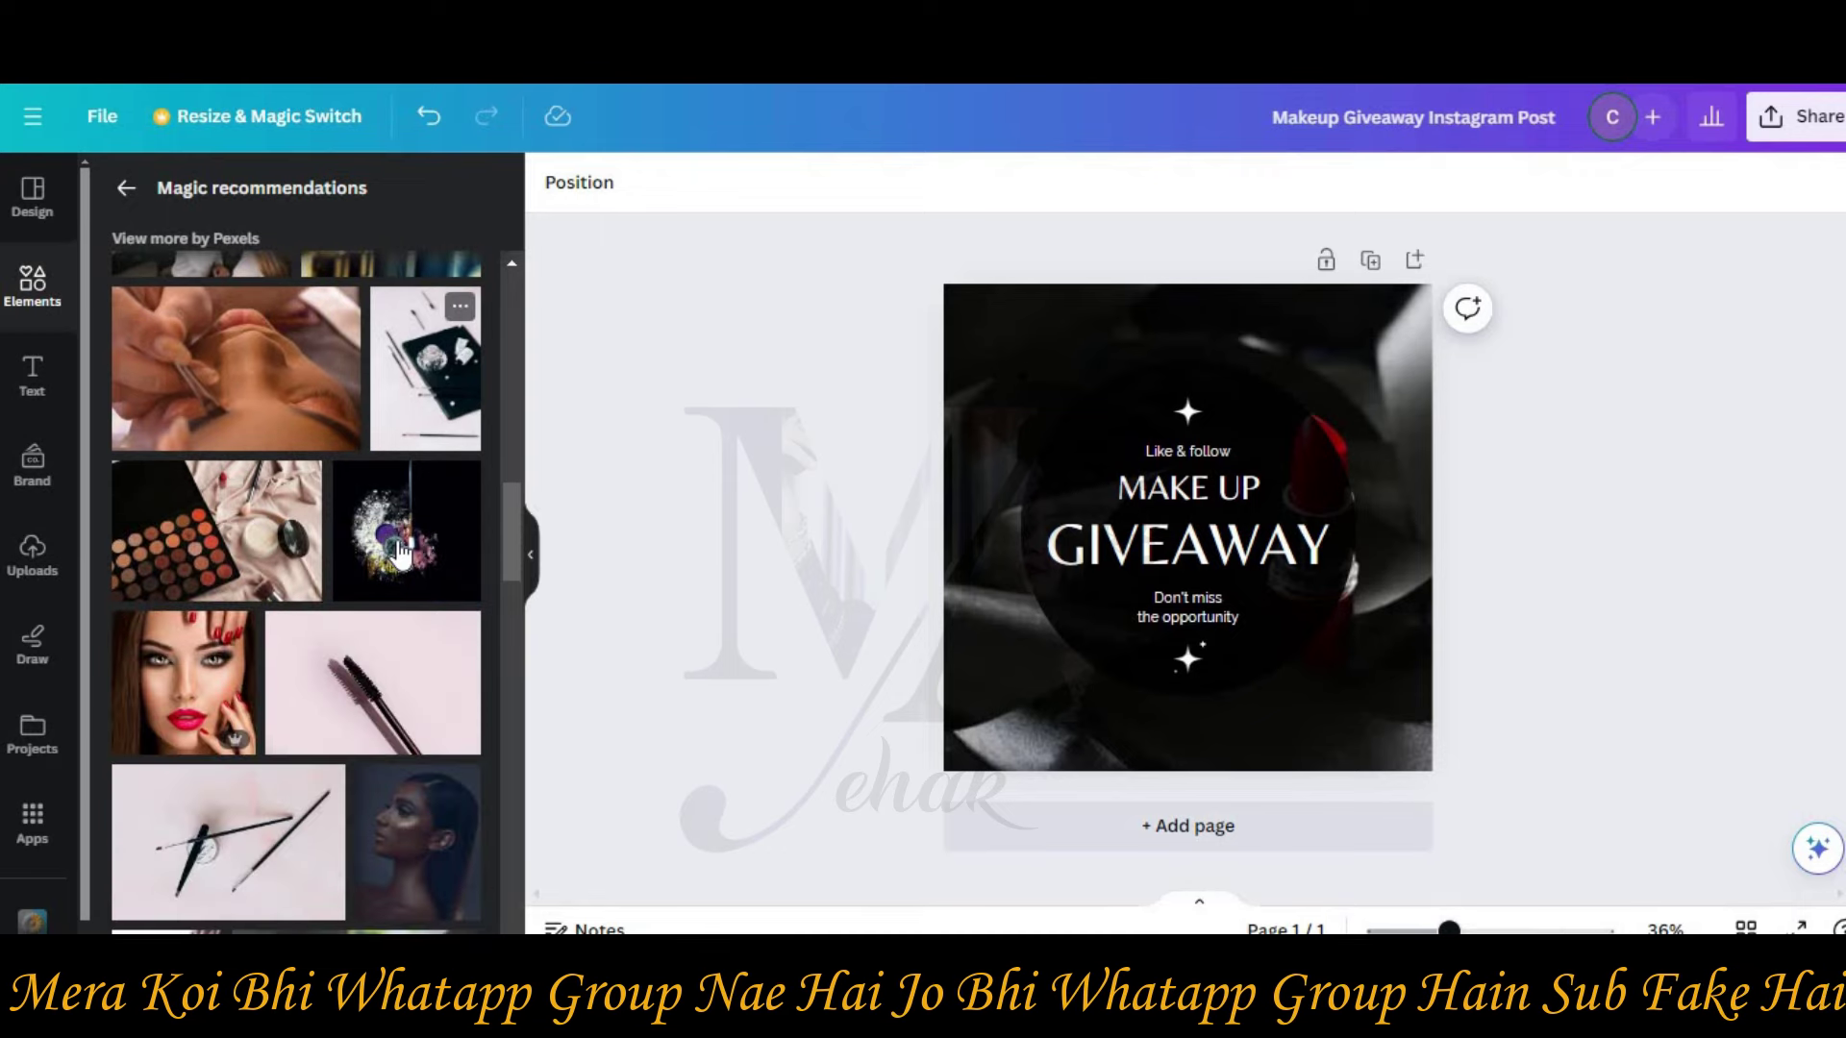
right_click(1046, 379)
click(1197, 860)
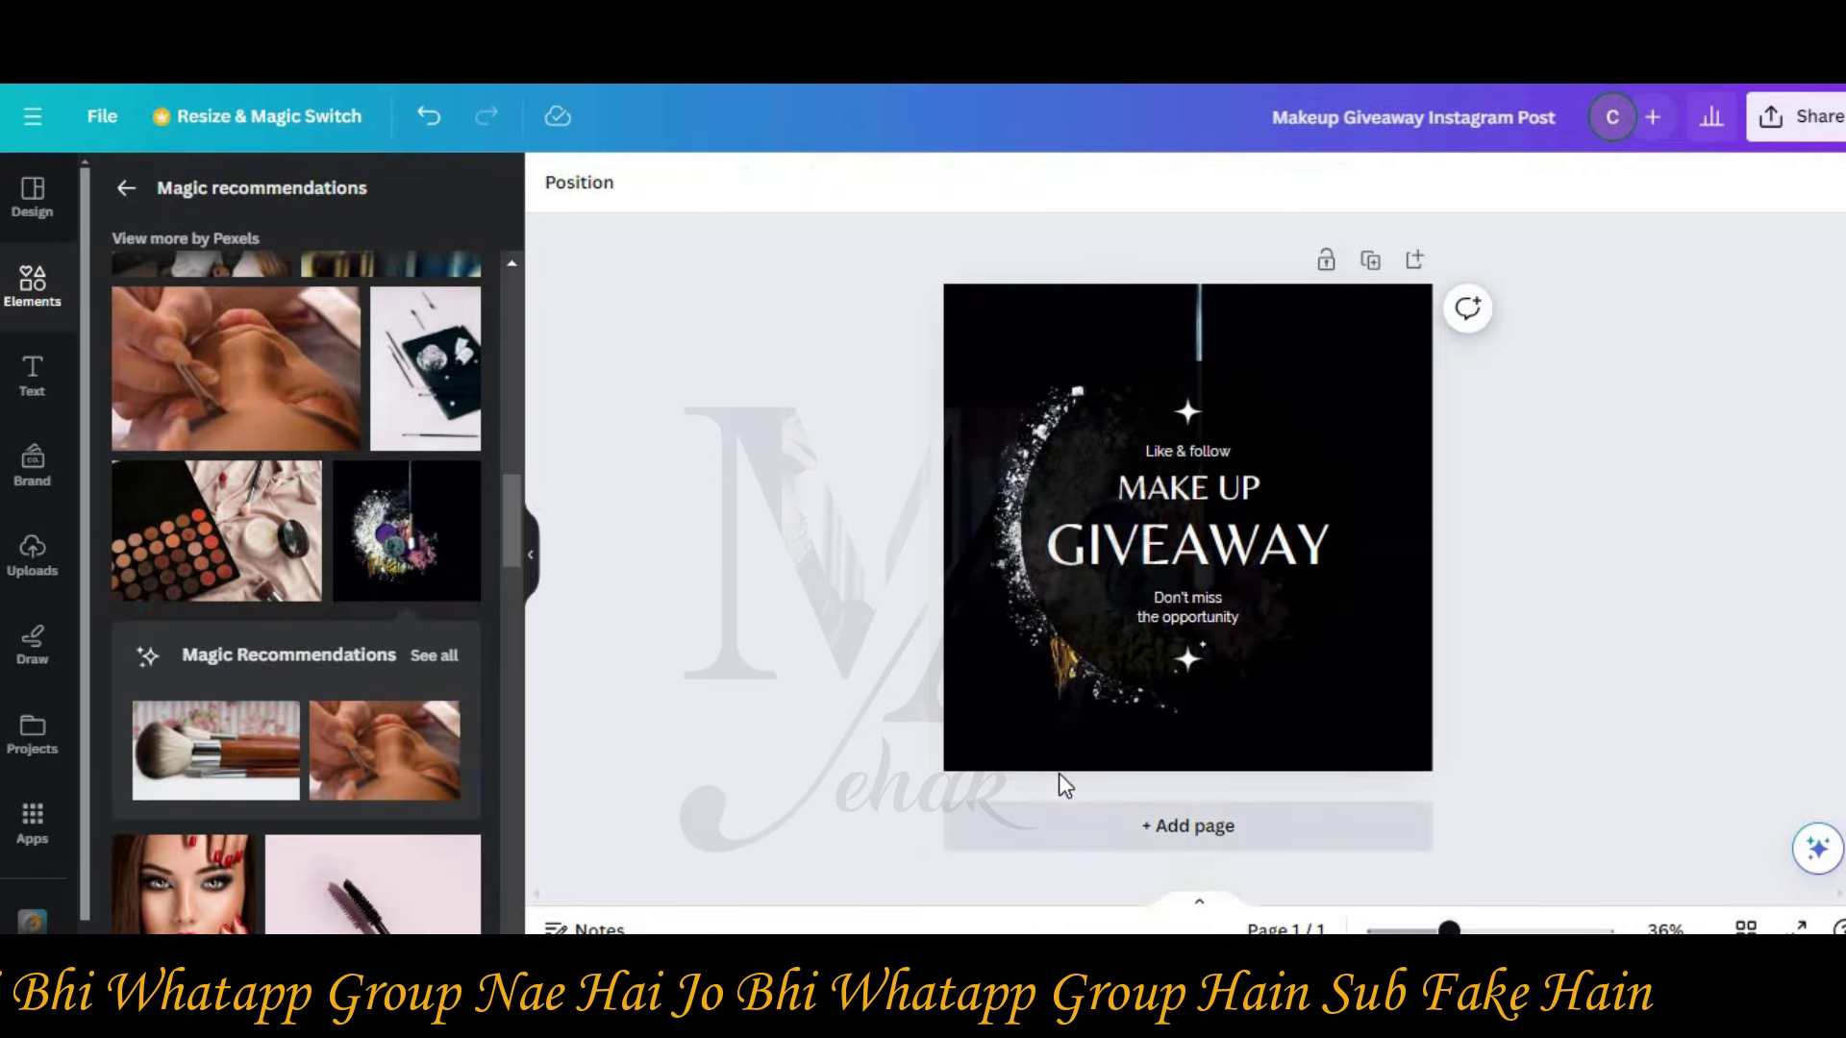
mouse_move(1067, 447)
mouse_down()
mouse_move(1250, 442)
mouse_move(1435, 483)
mouse_move(1046, 459)
mouse_up()
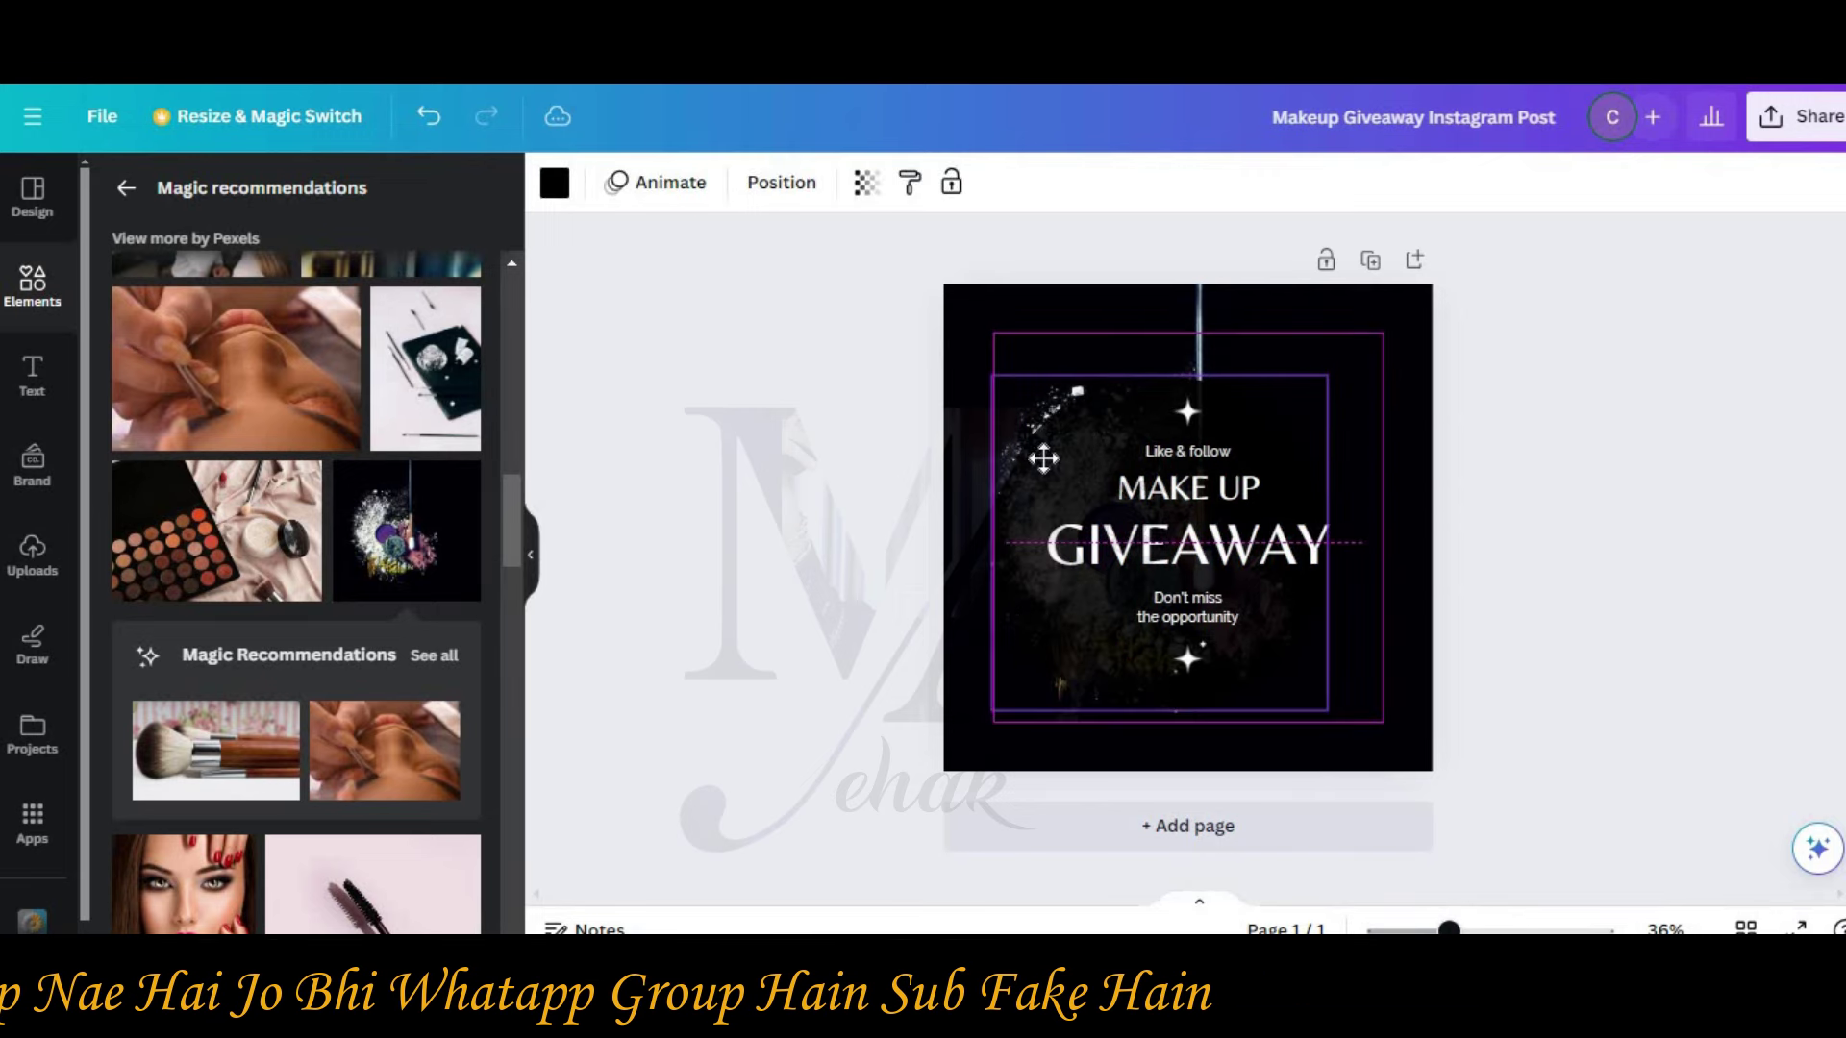
Step: Return to the makeup photo results and try the purple and pink eyeshadow palette photo as the giveaway post's background
scroll(215, 575, down, 10)
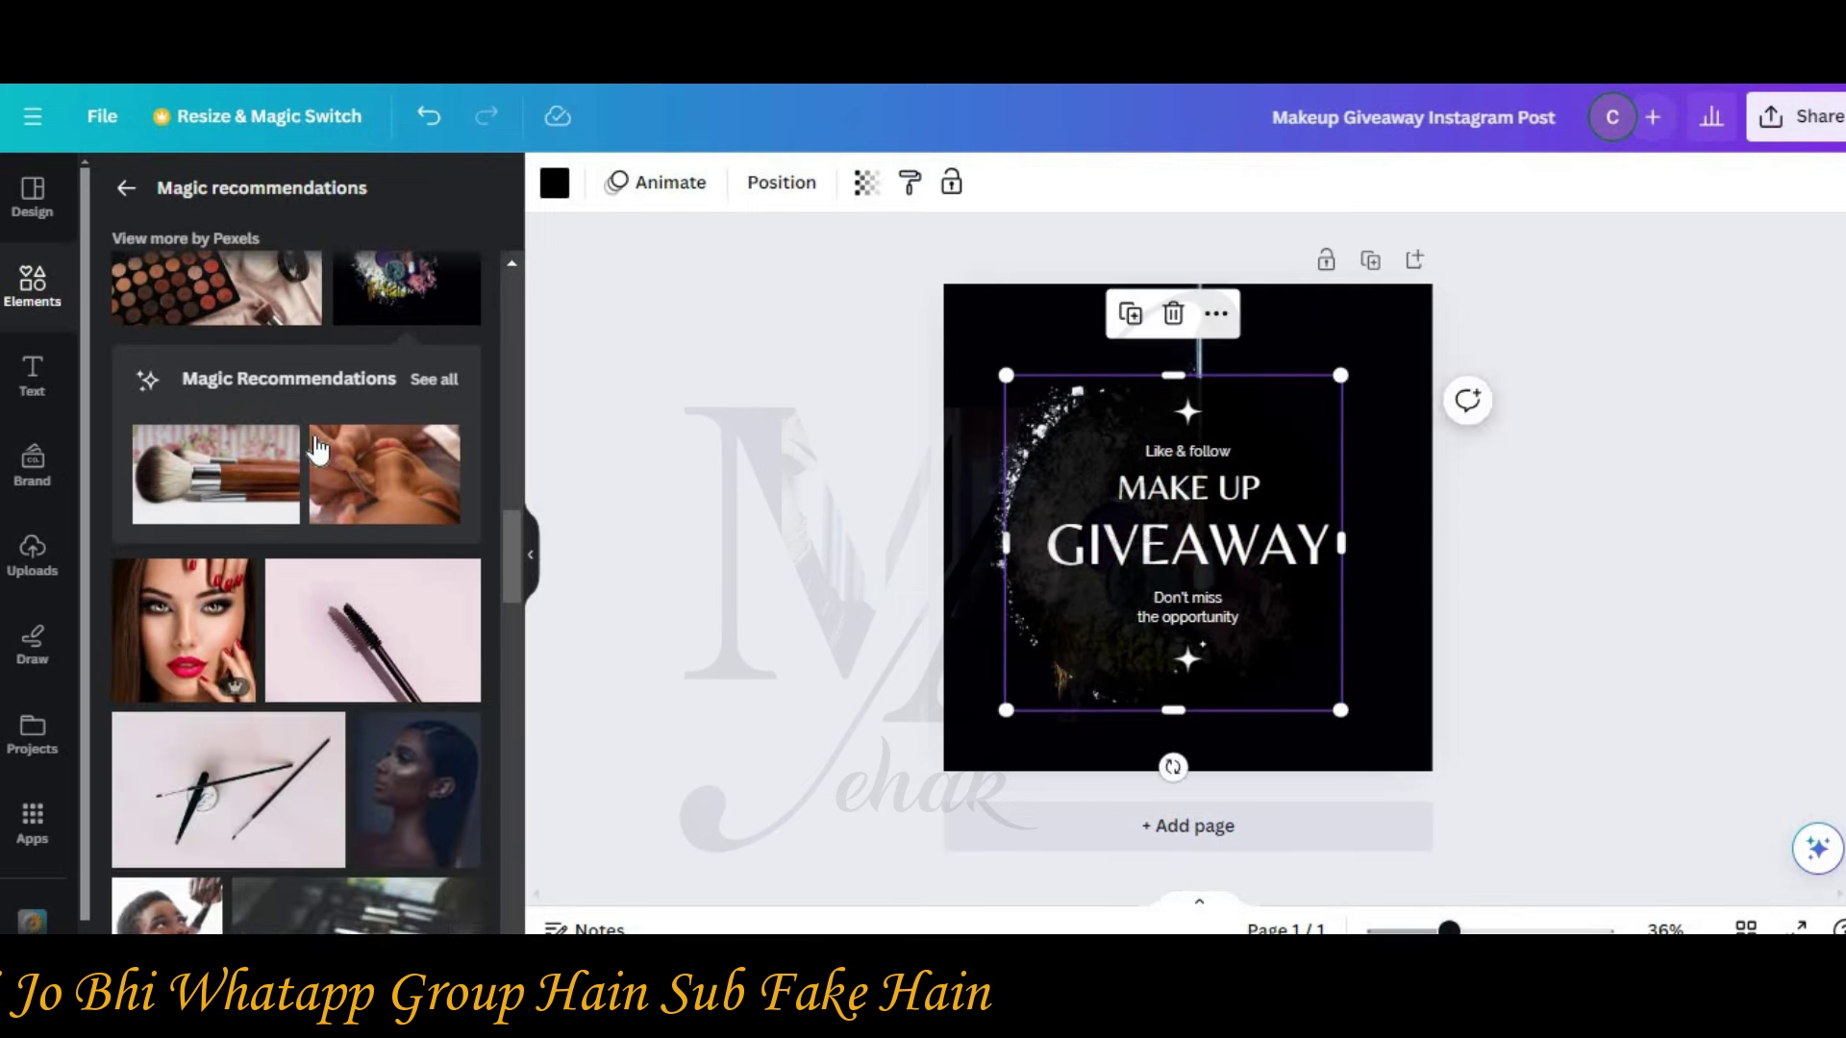
scroll(301, 449, down, 10)
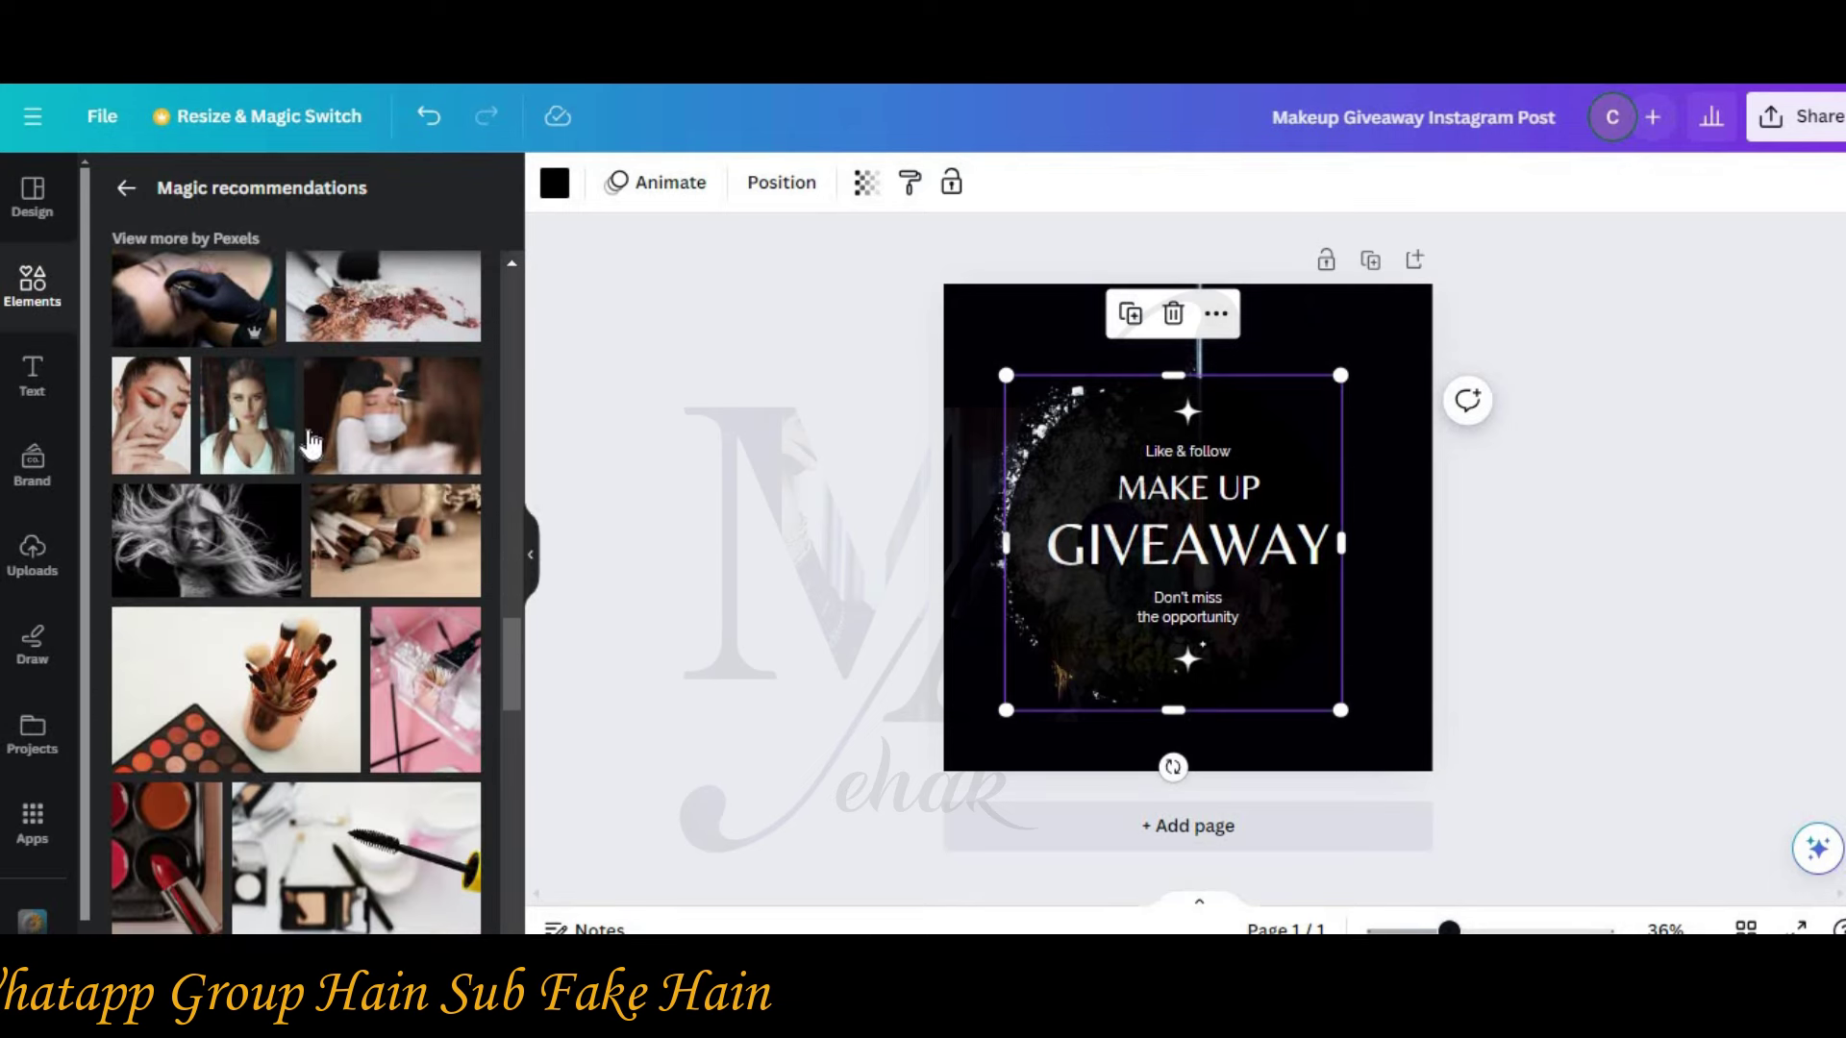
scroll(320, 437, down, 5)
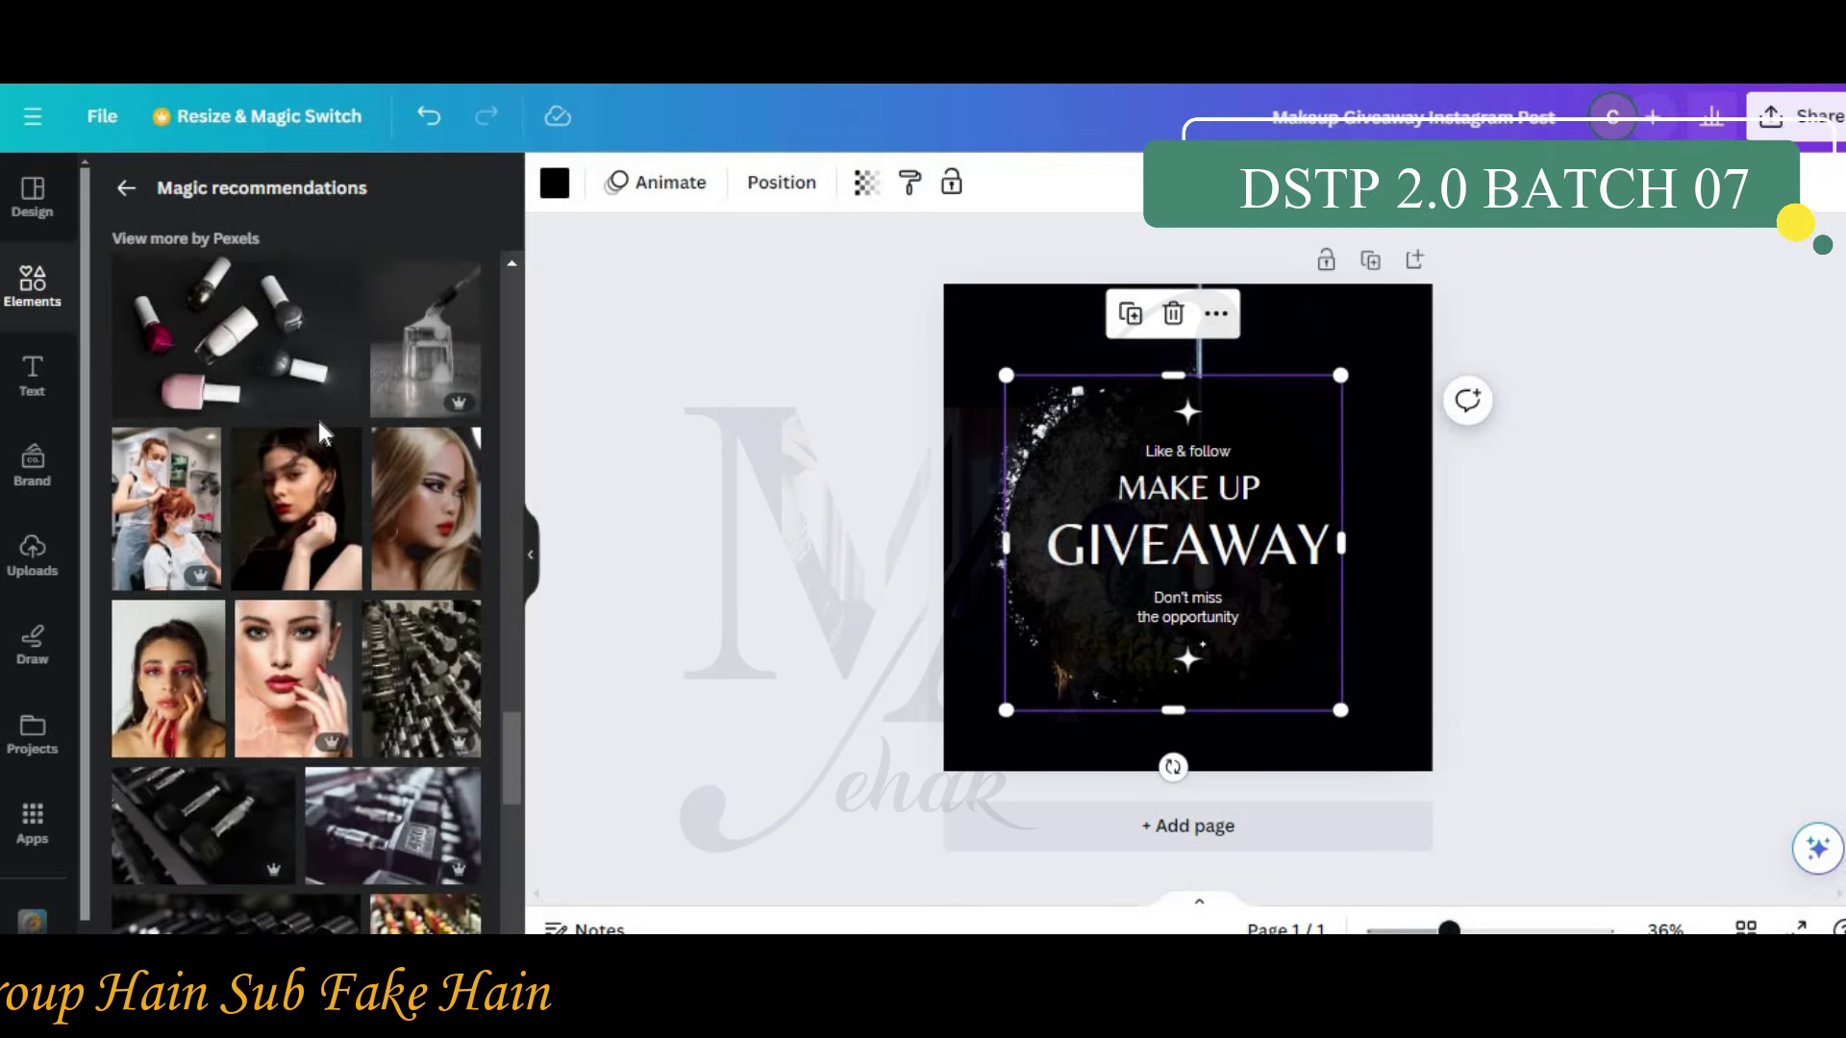
scroll(320, 438, down, 10)
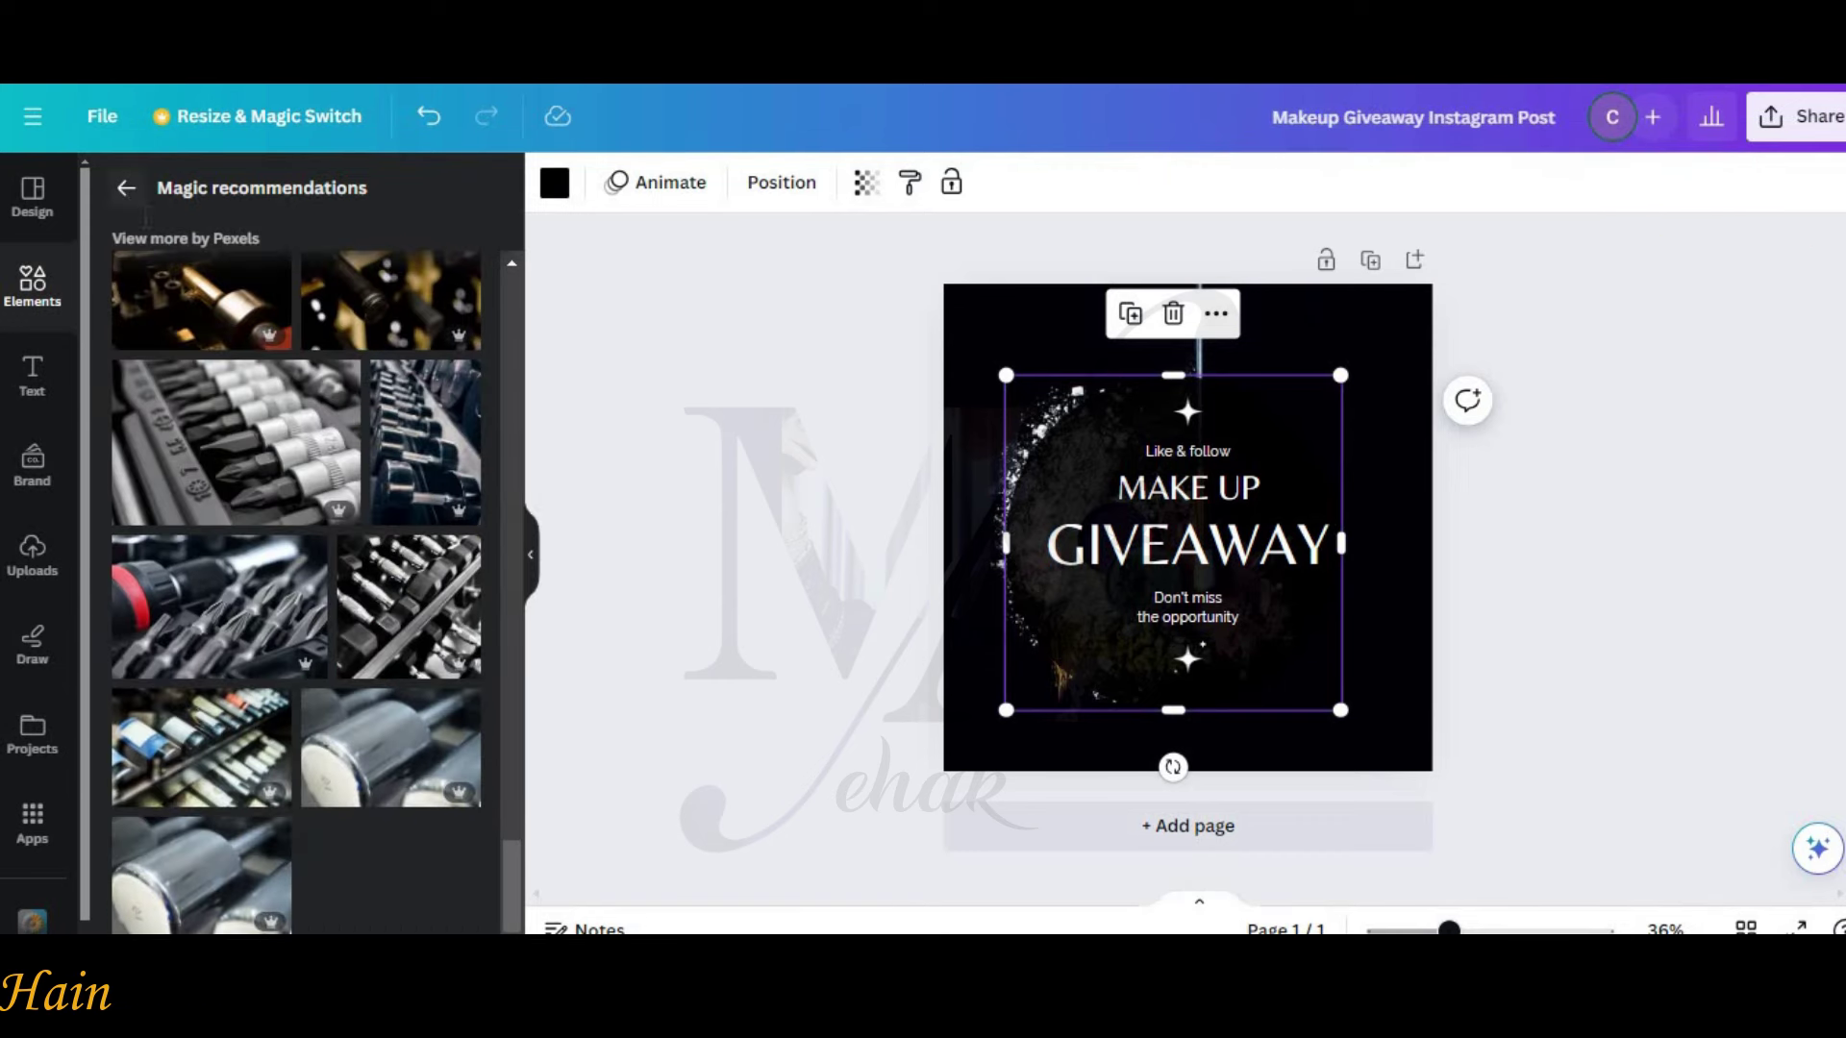
click(126, 187)
scroll(307, 538, down, 3)
drag(393, 522, 1035, 495)
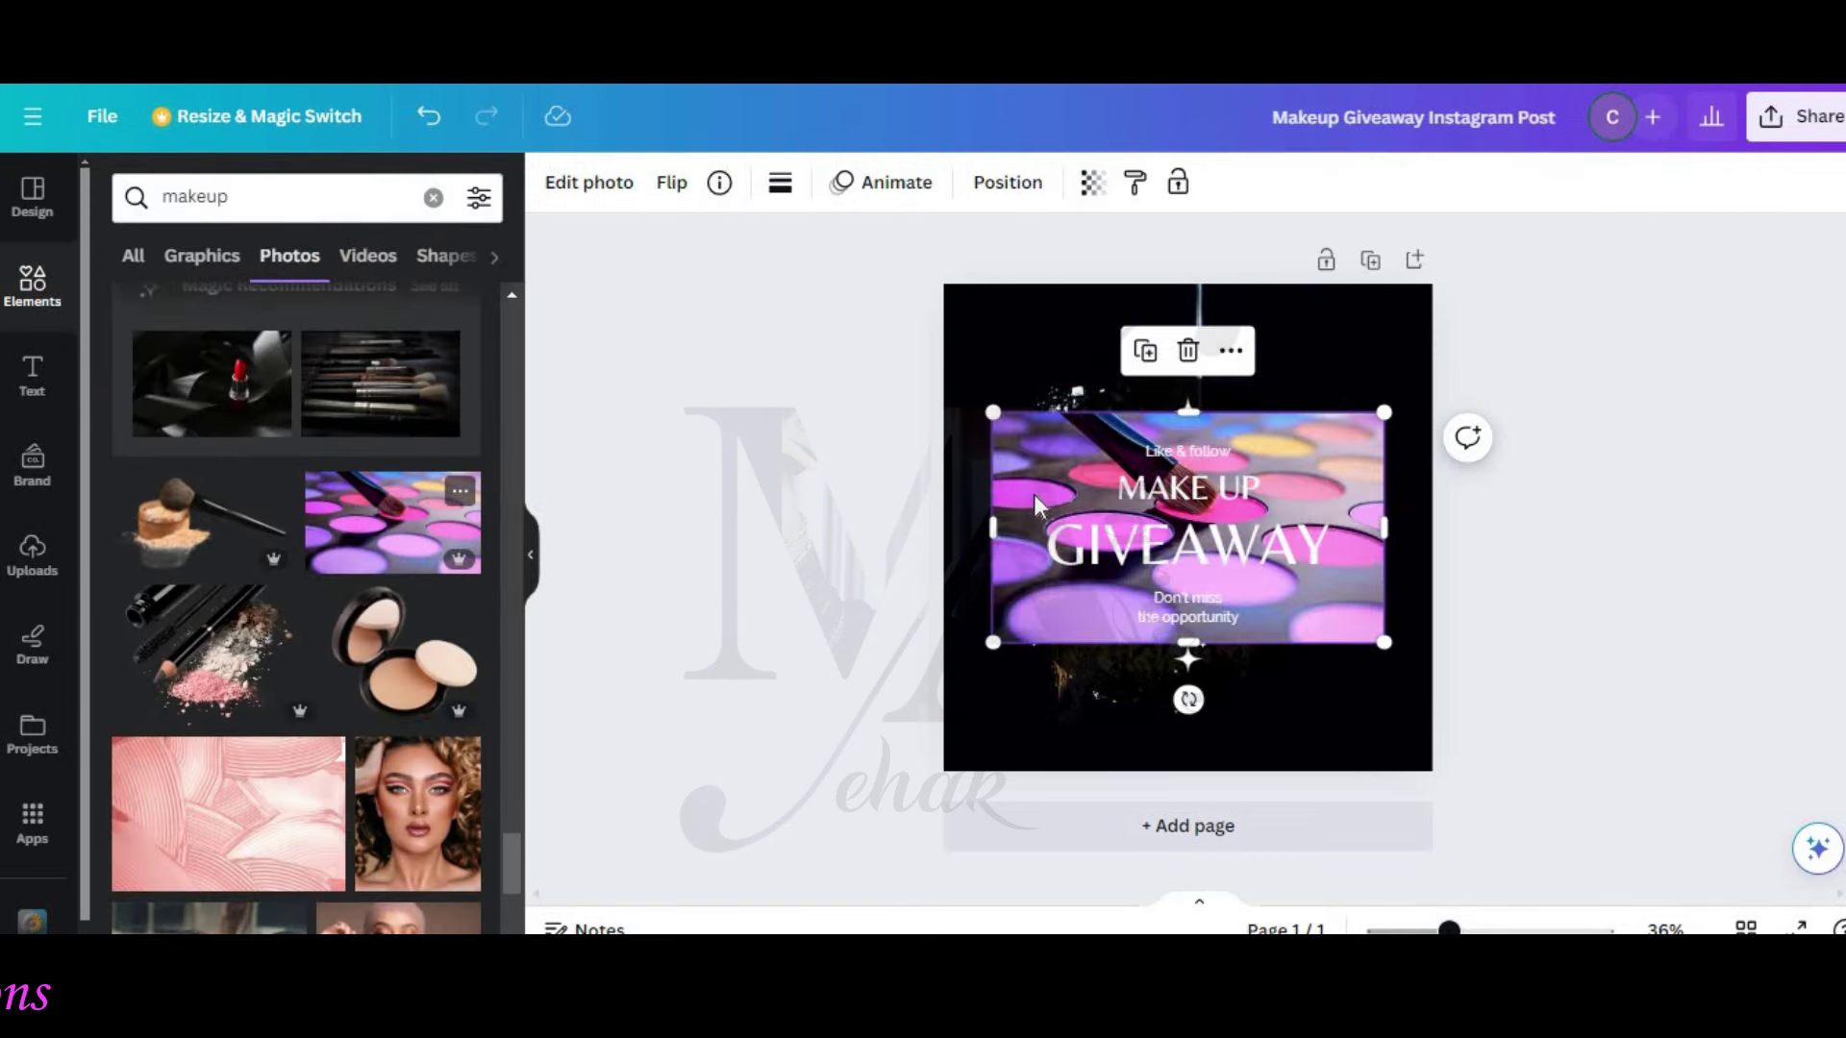
right_click(1021, 447)
click(1197, 862)
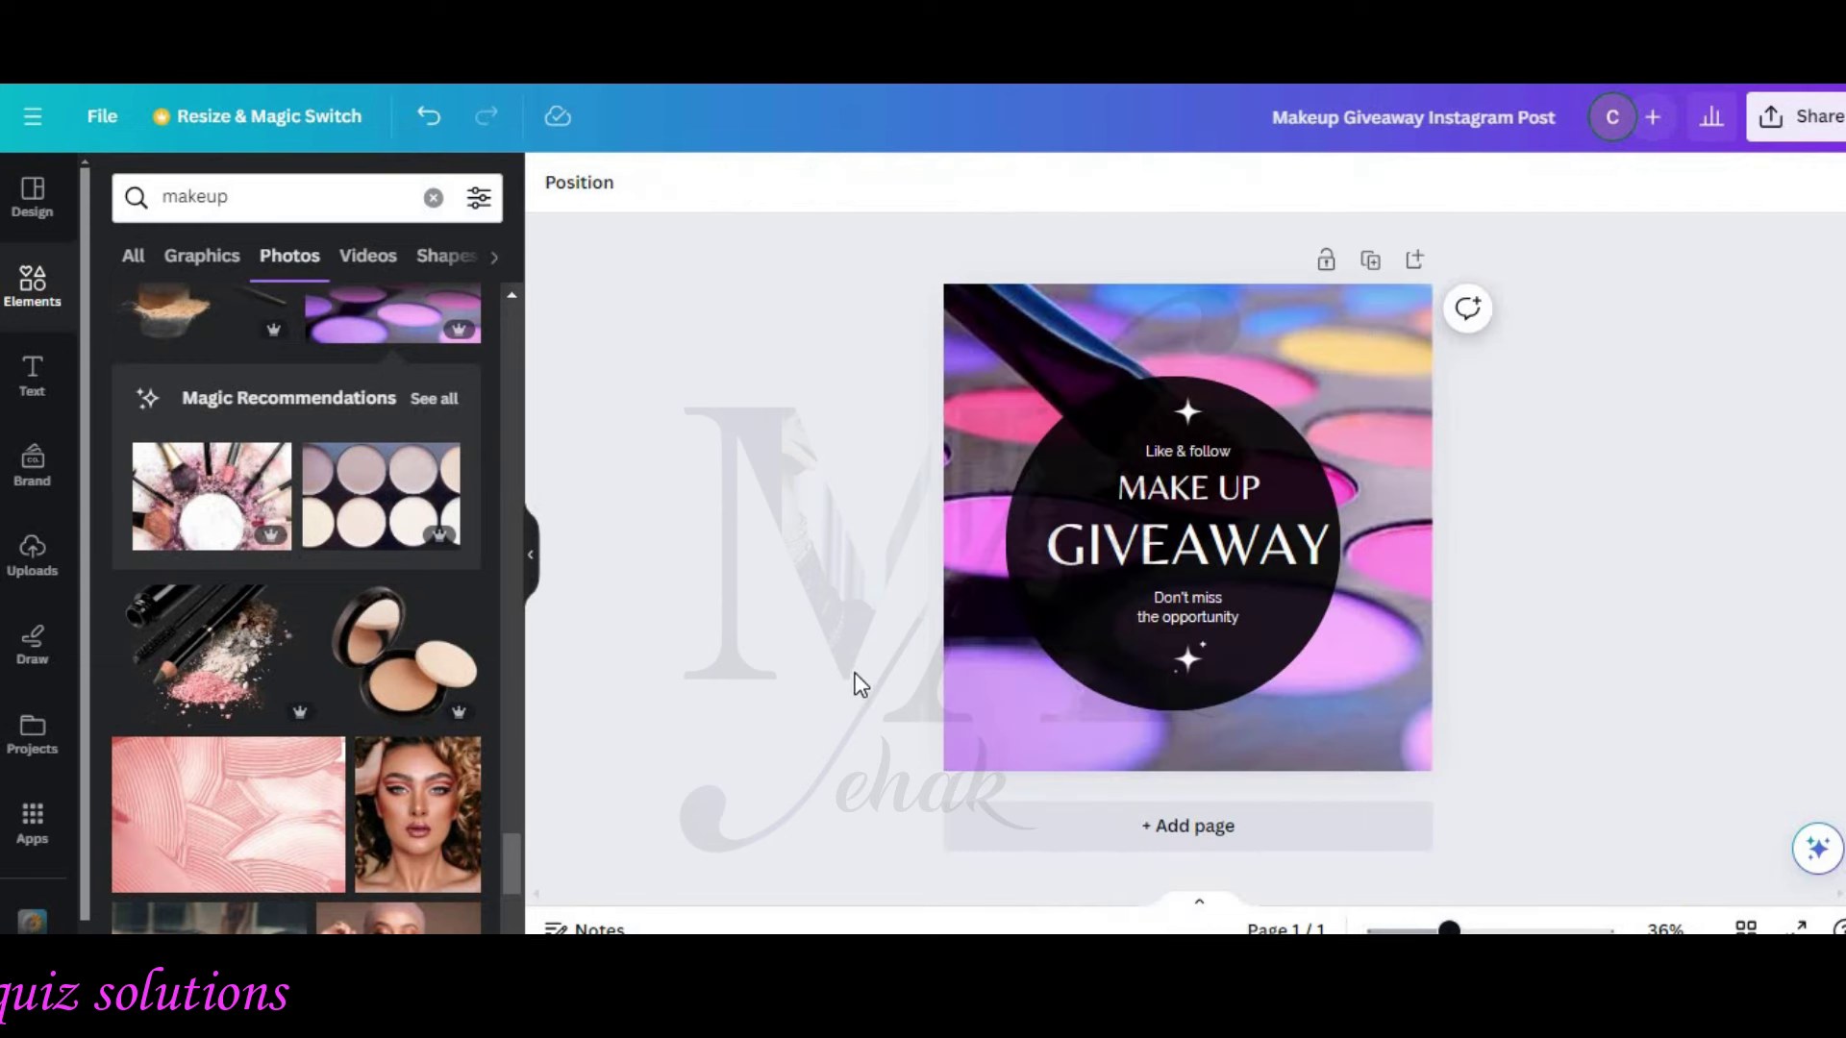
Step: Try the photo of black mascara and crushed powder on the giveaway post, shifting it toward the lower-right corner, and delete it
click(219, 653)
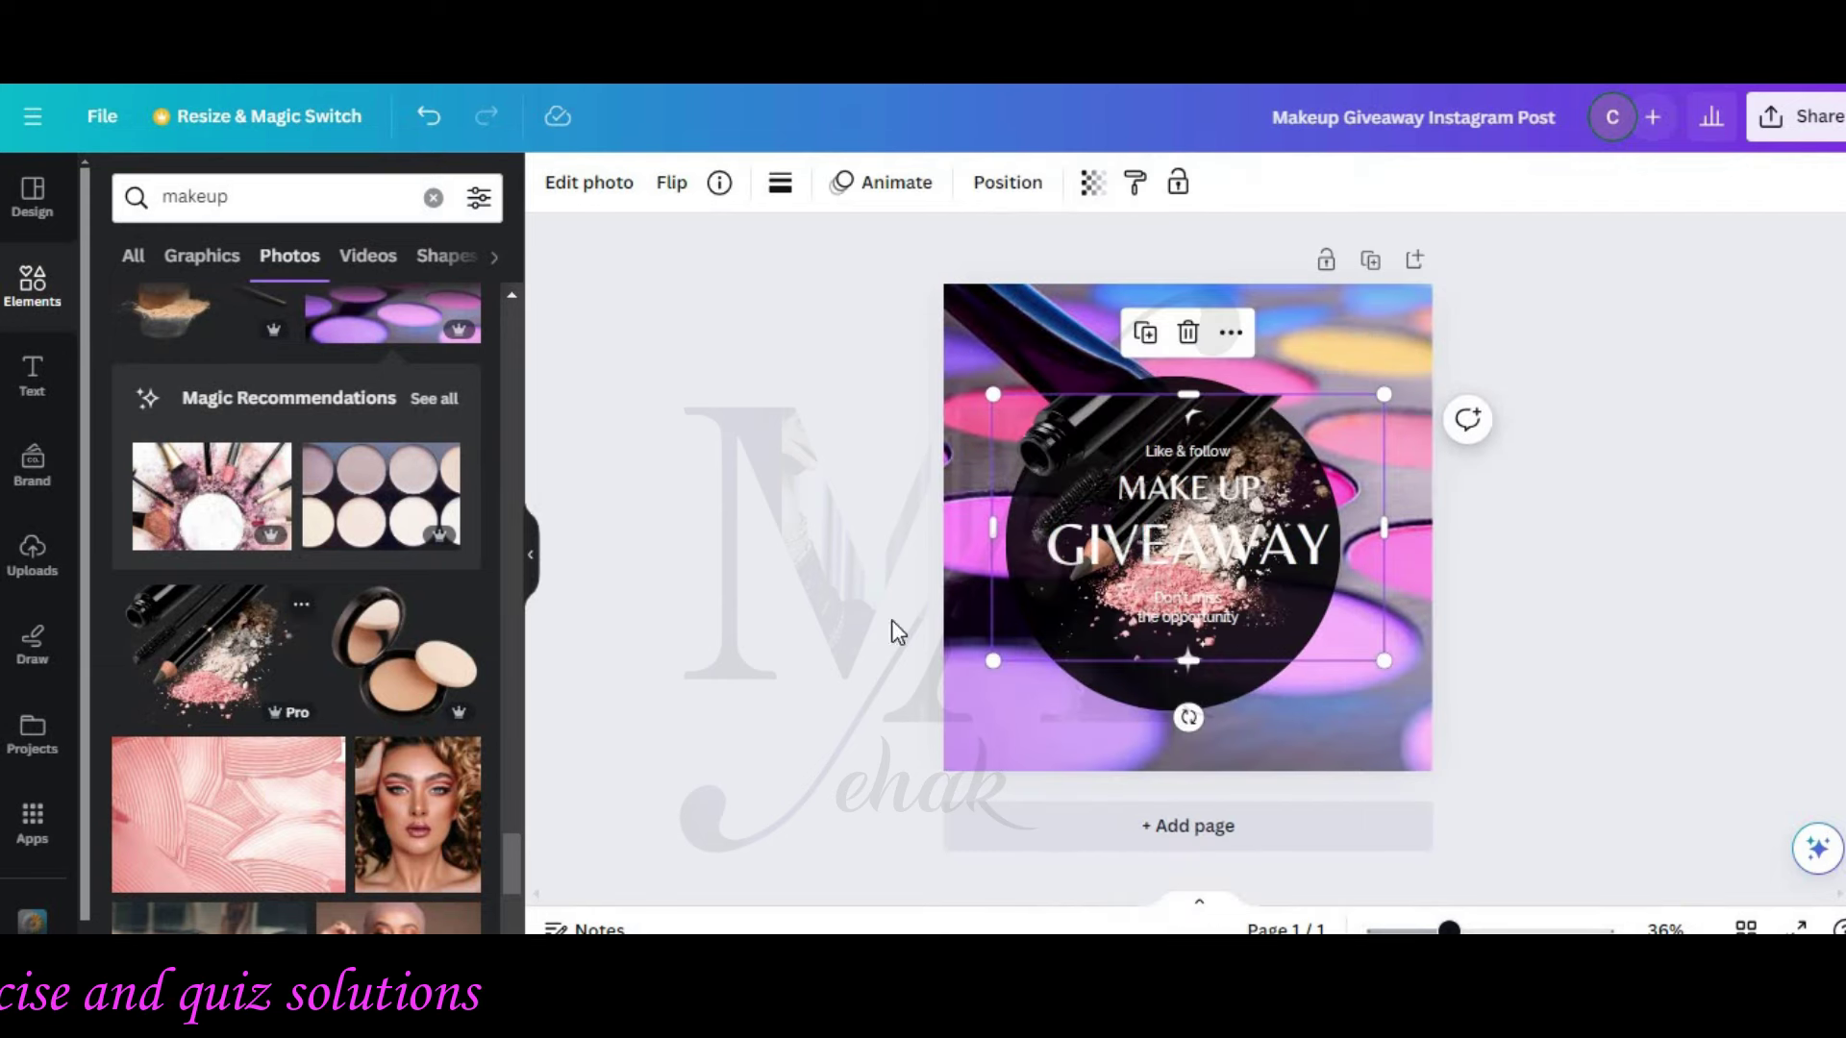
mouse_move(1079, 451)
mouse_down()
mouse_move(1101, 405)
mouse_move(1260, 332)
mouse_move(1179, 573)
mouse_move(1289, 626)
mouse_up()
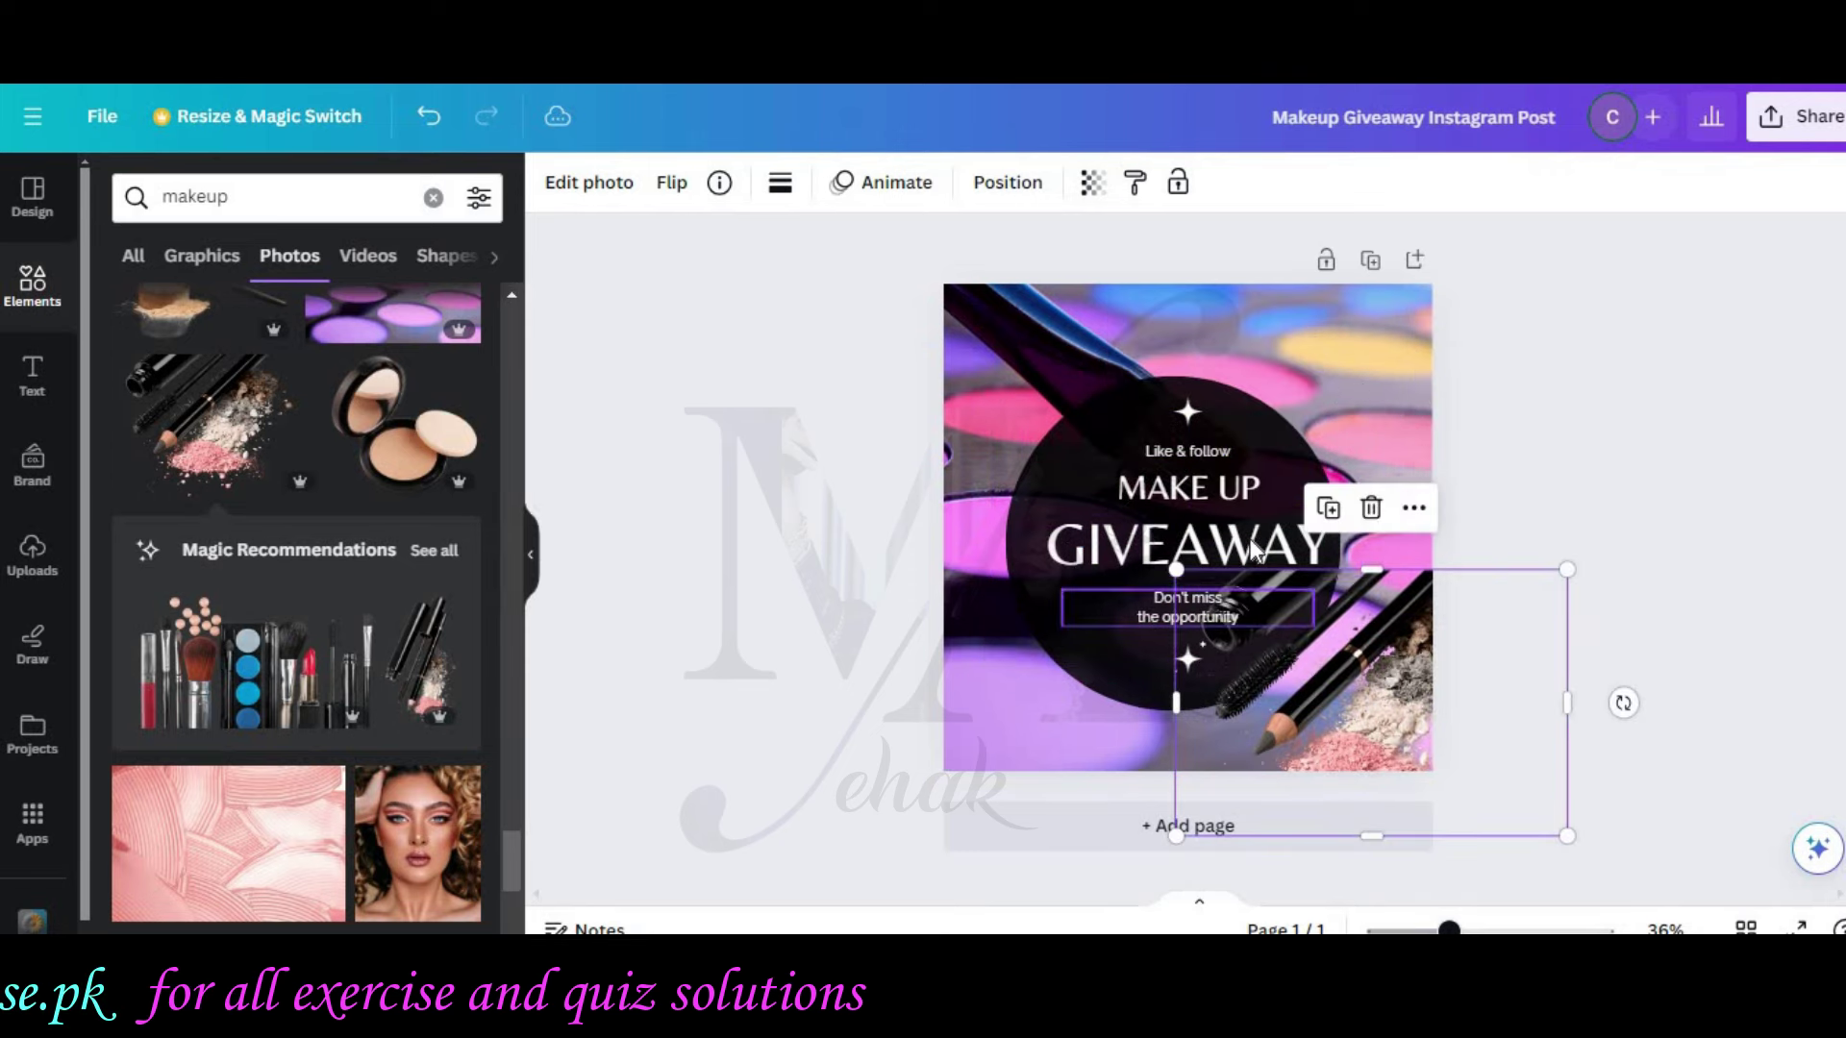
click(1372, 509)
Step: Add the pink creamy-texture photo from the makeup results and try it as the giveaway post's background
scroll(226, 589, down, 3)
click(227, 589)
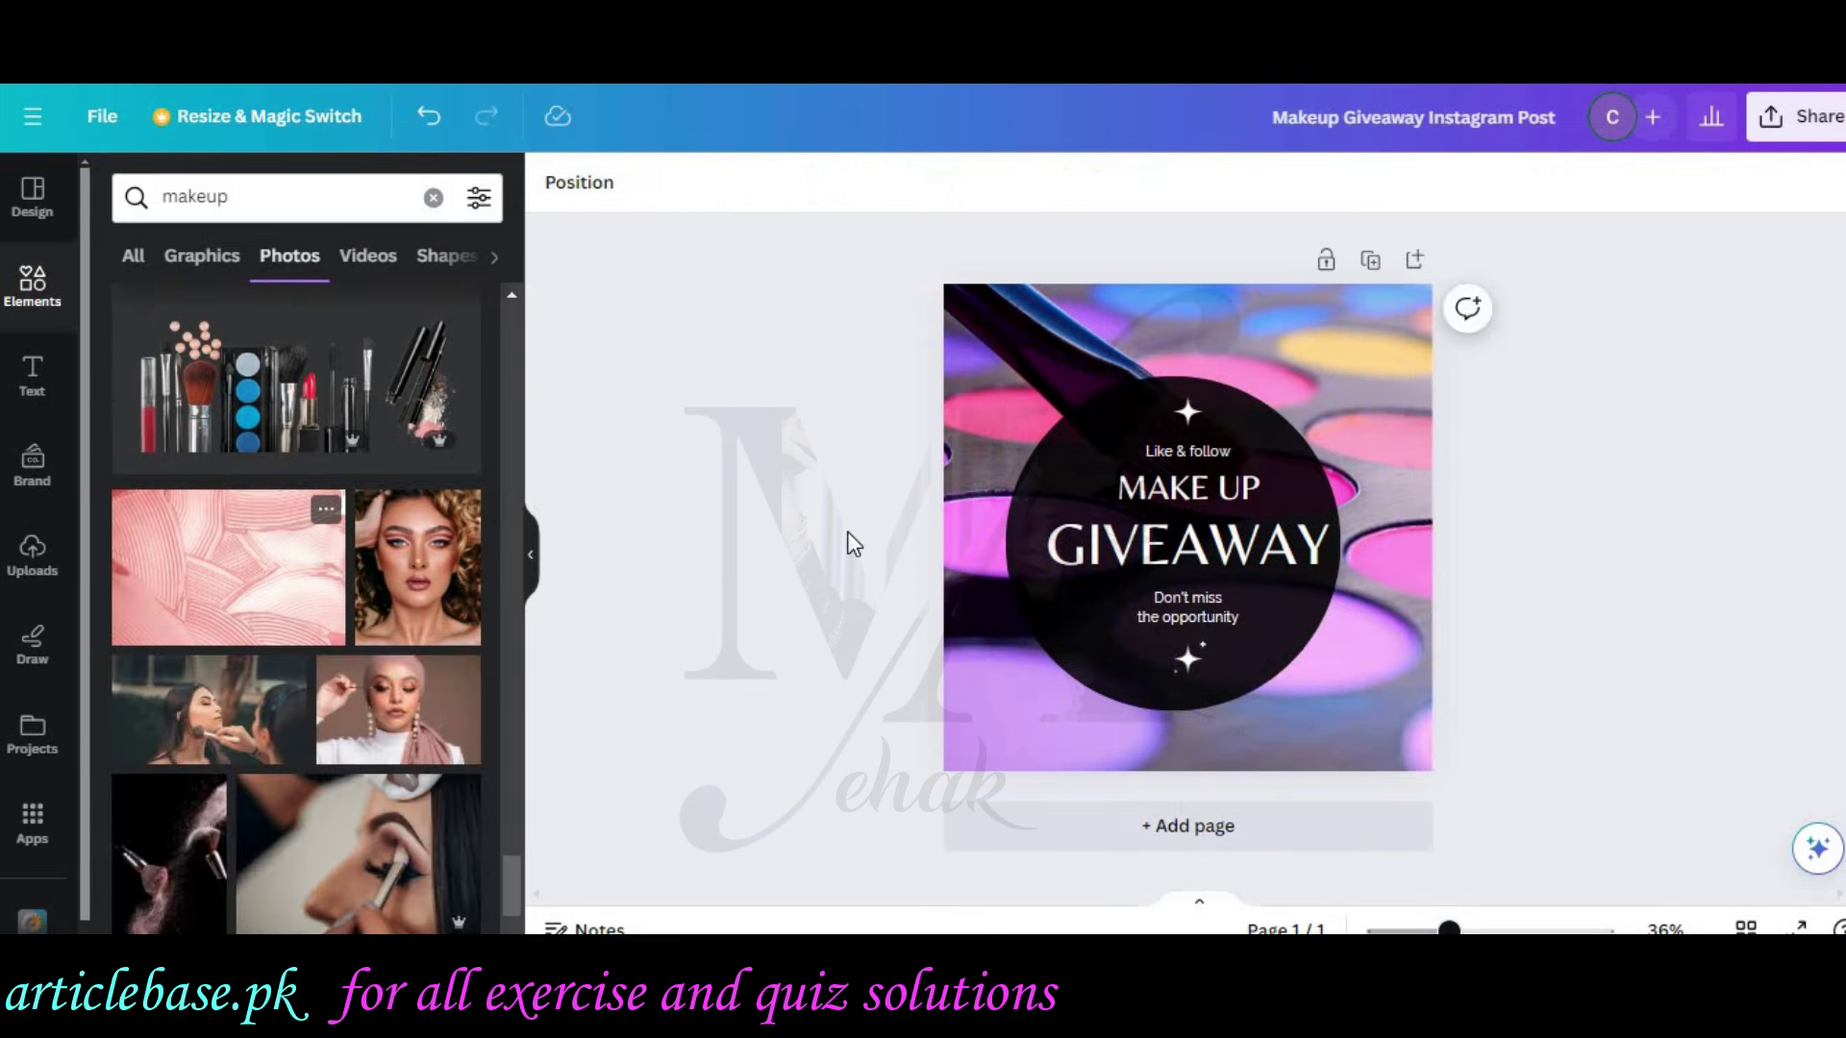
right_click(1046, 457)
click(1163, 863)
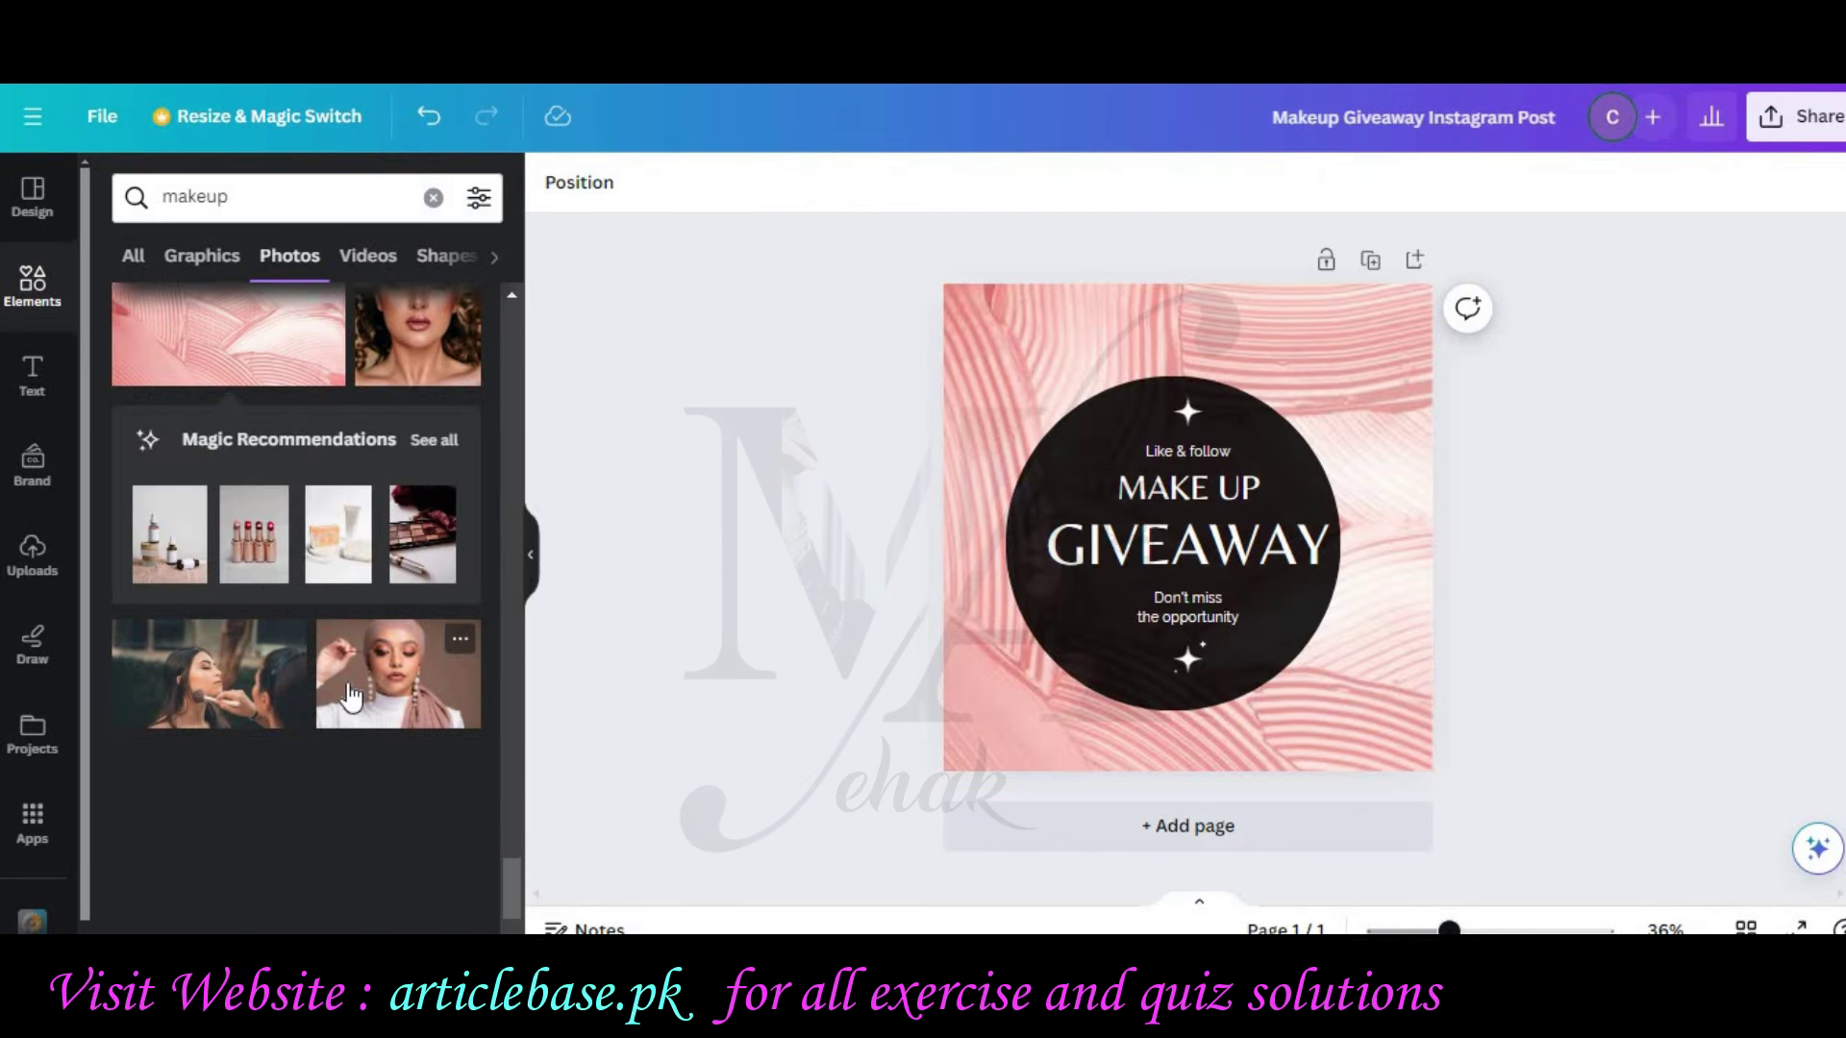
Step: Show all recommended photos and try the pink photo with makeup sponges as the giveaway post's background
click(436, 440)
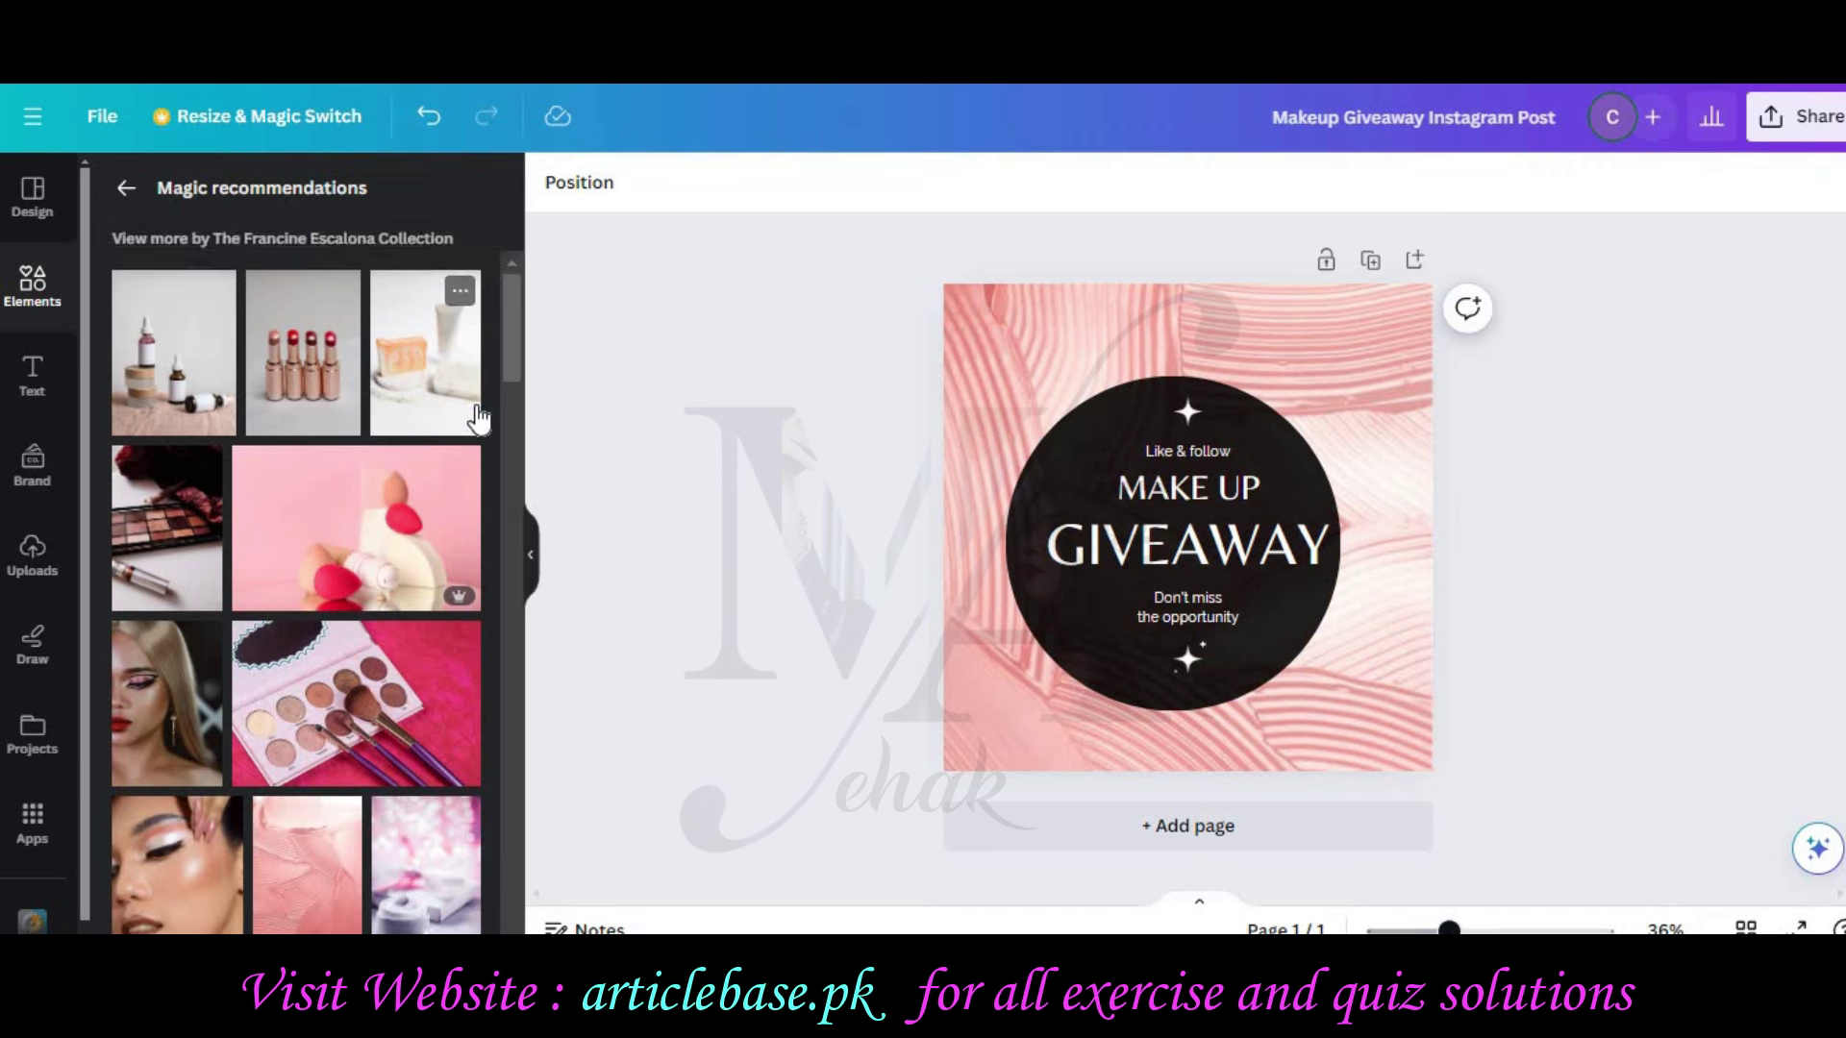
click(356, 528)
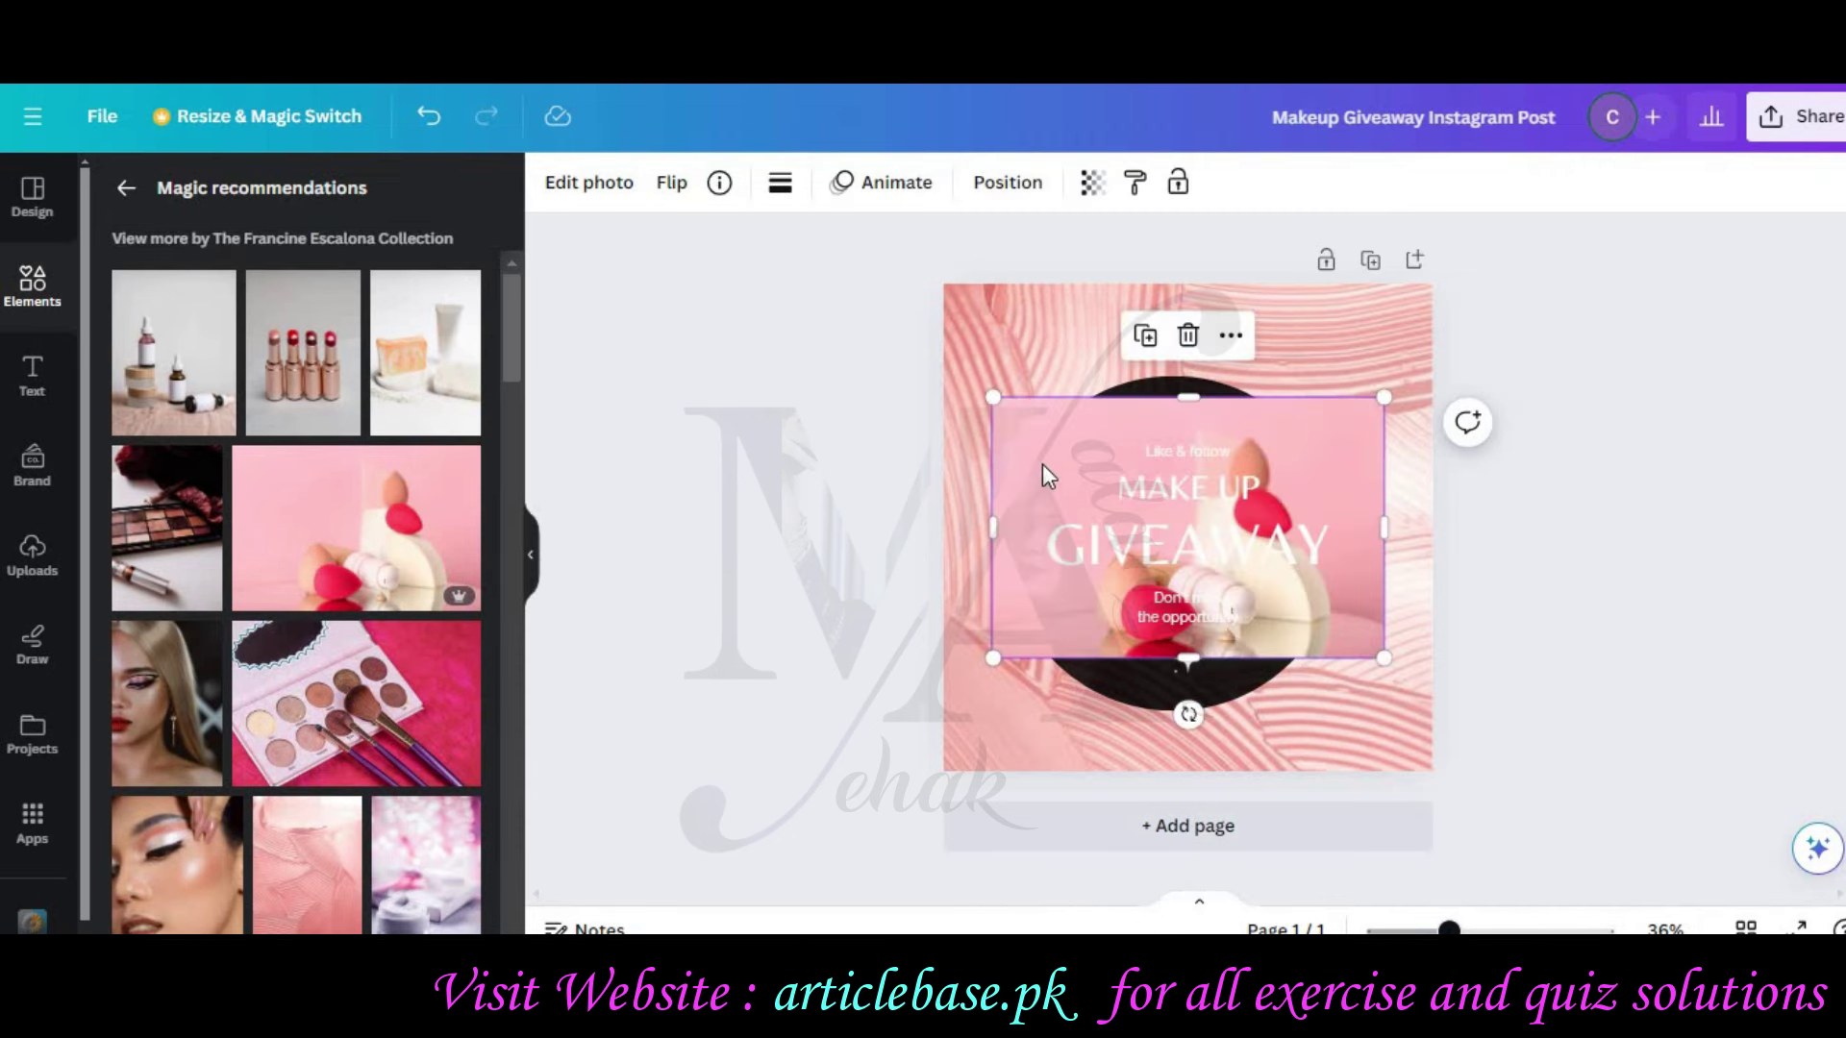
right_click(1043, 464)
click(1205, 877)
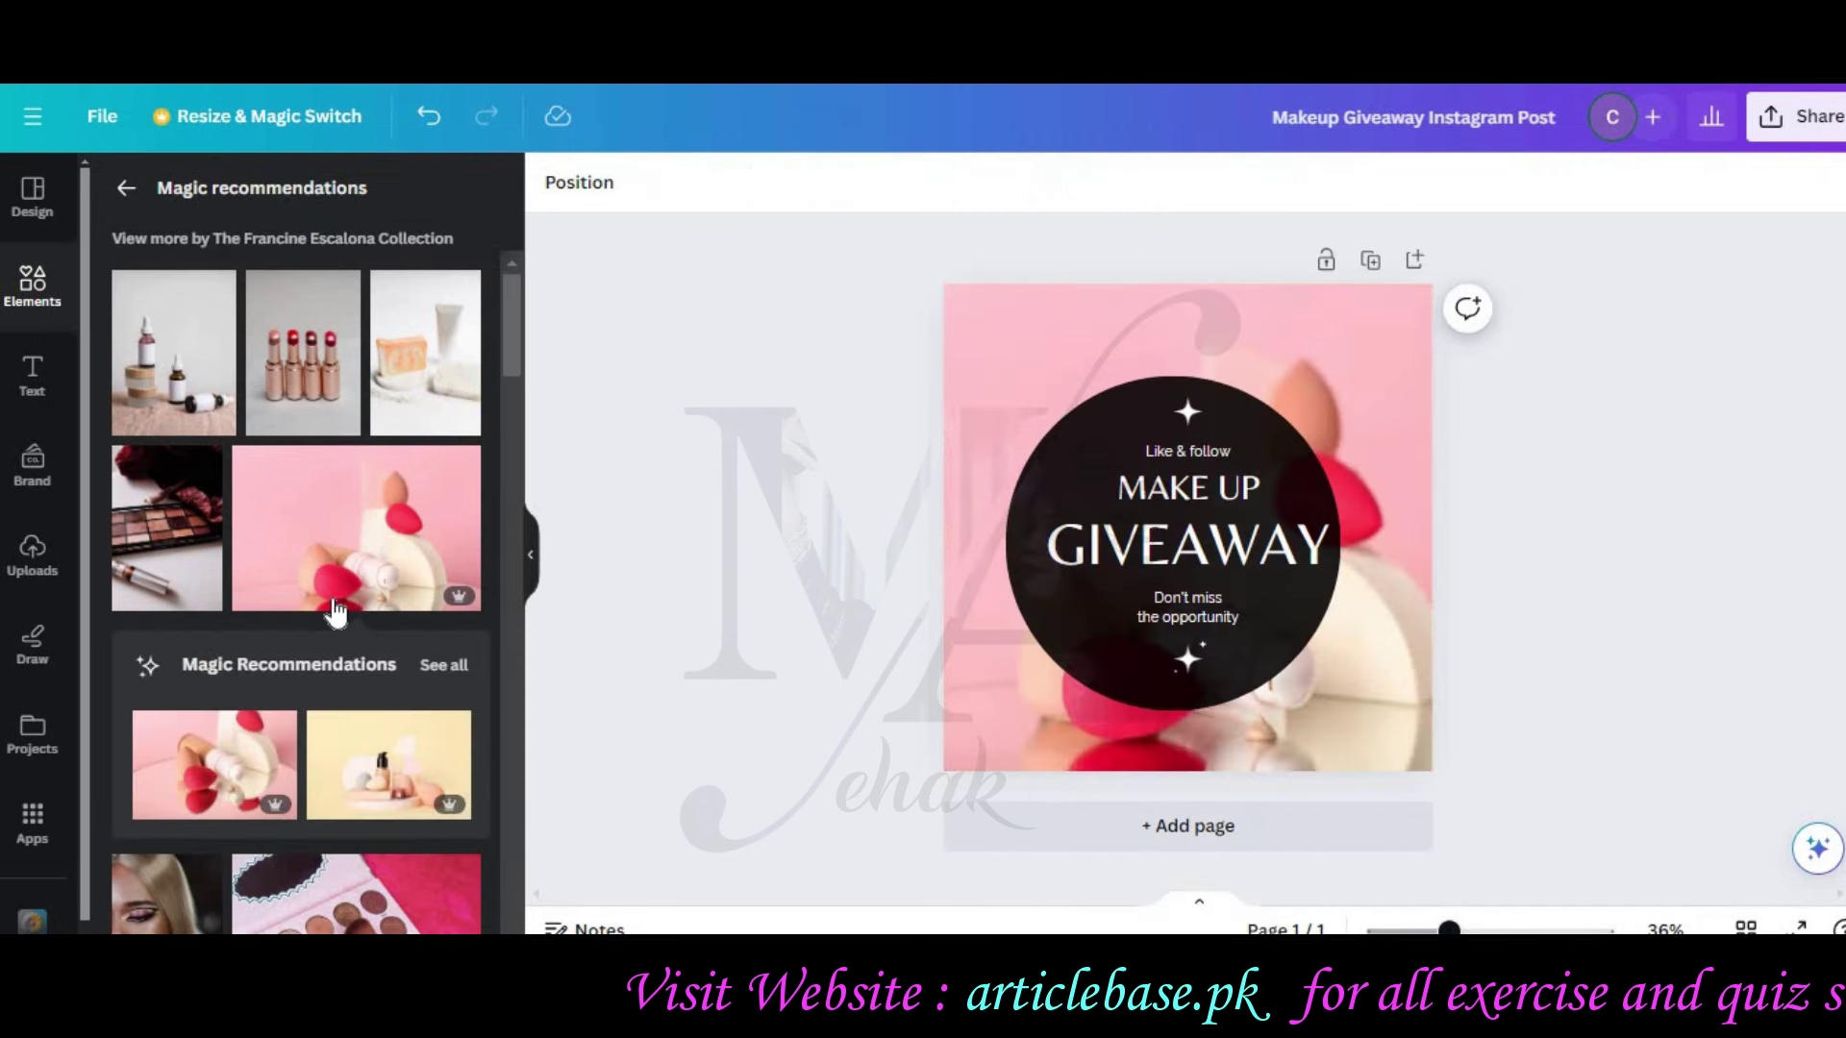
Step: Add the recommended upright pink texture photo and try it as the giveaway post's background
scroll(334, 612, down, 6)
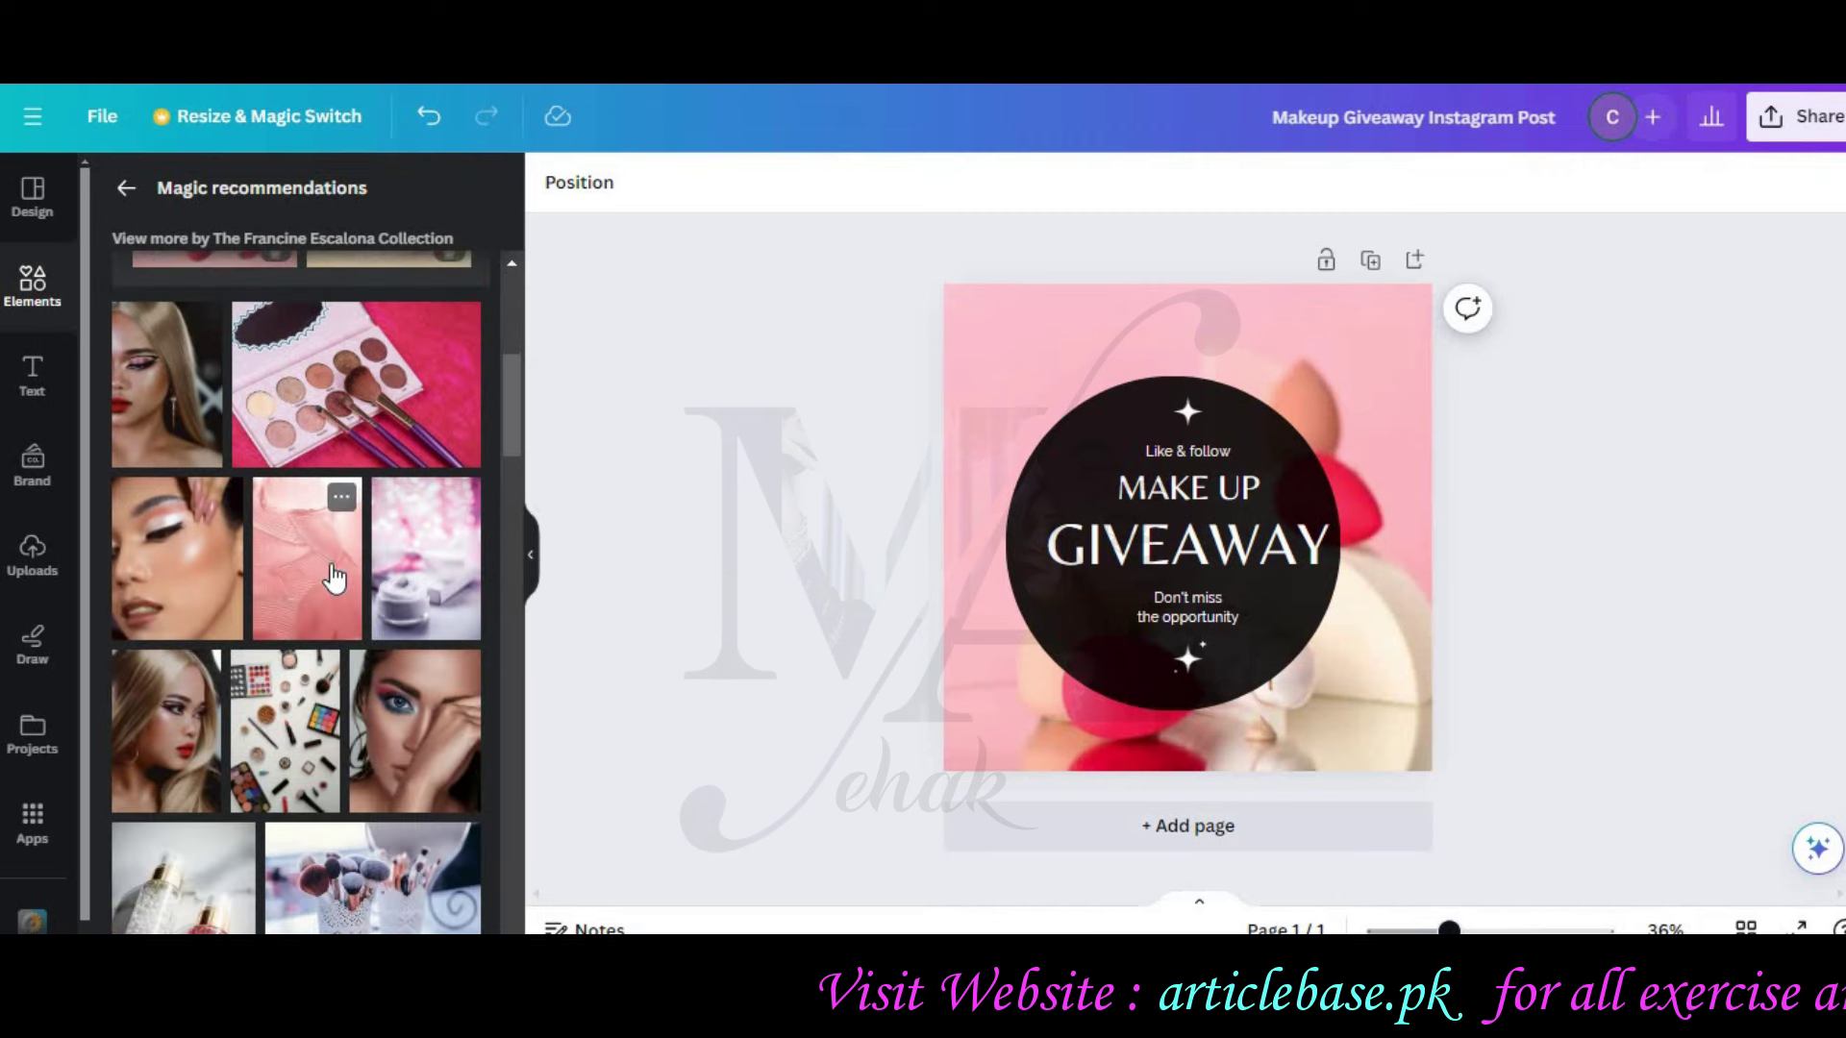
click(334, 577)
right_click(1189, 553)
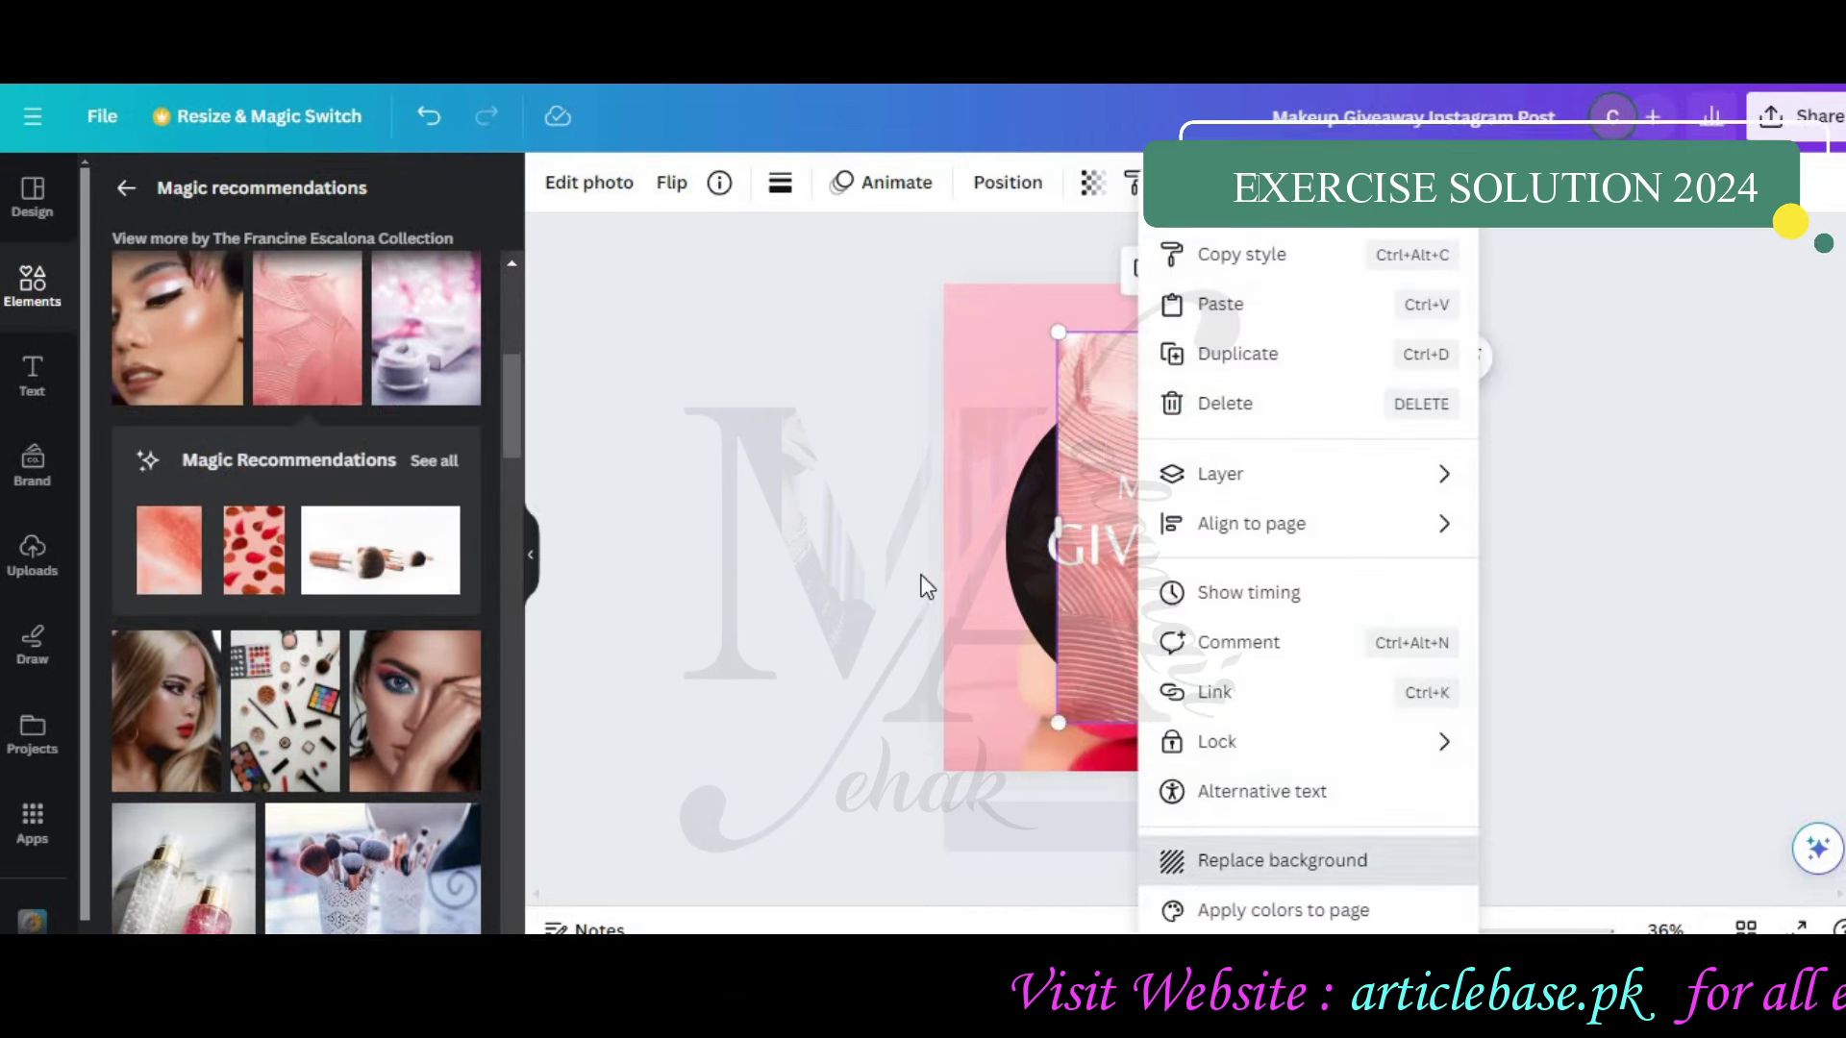
Step: Add the flat-lay photo of palettes, brushes and lipsticks on white and replace the giveaway post's background with it
click(288, 480)
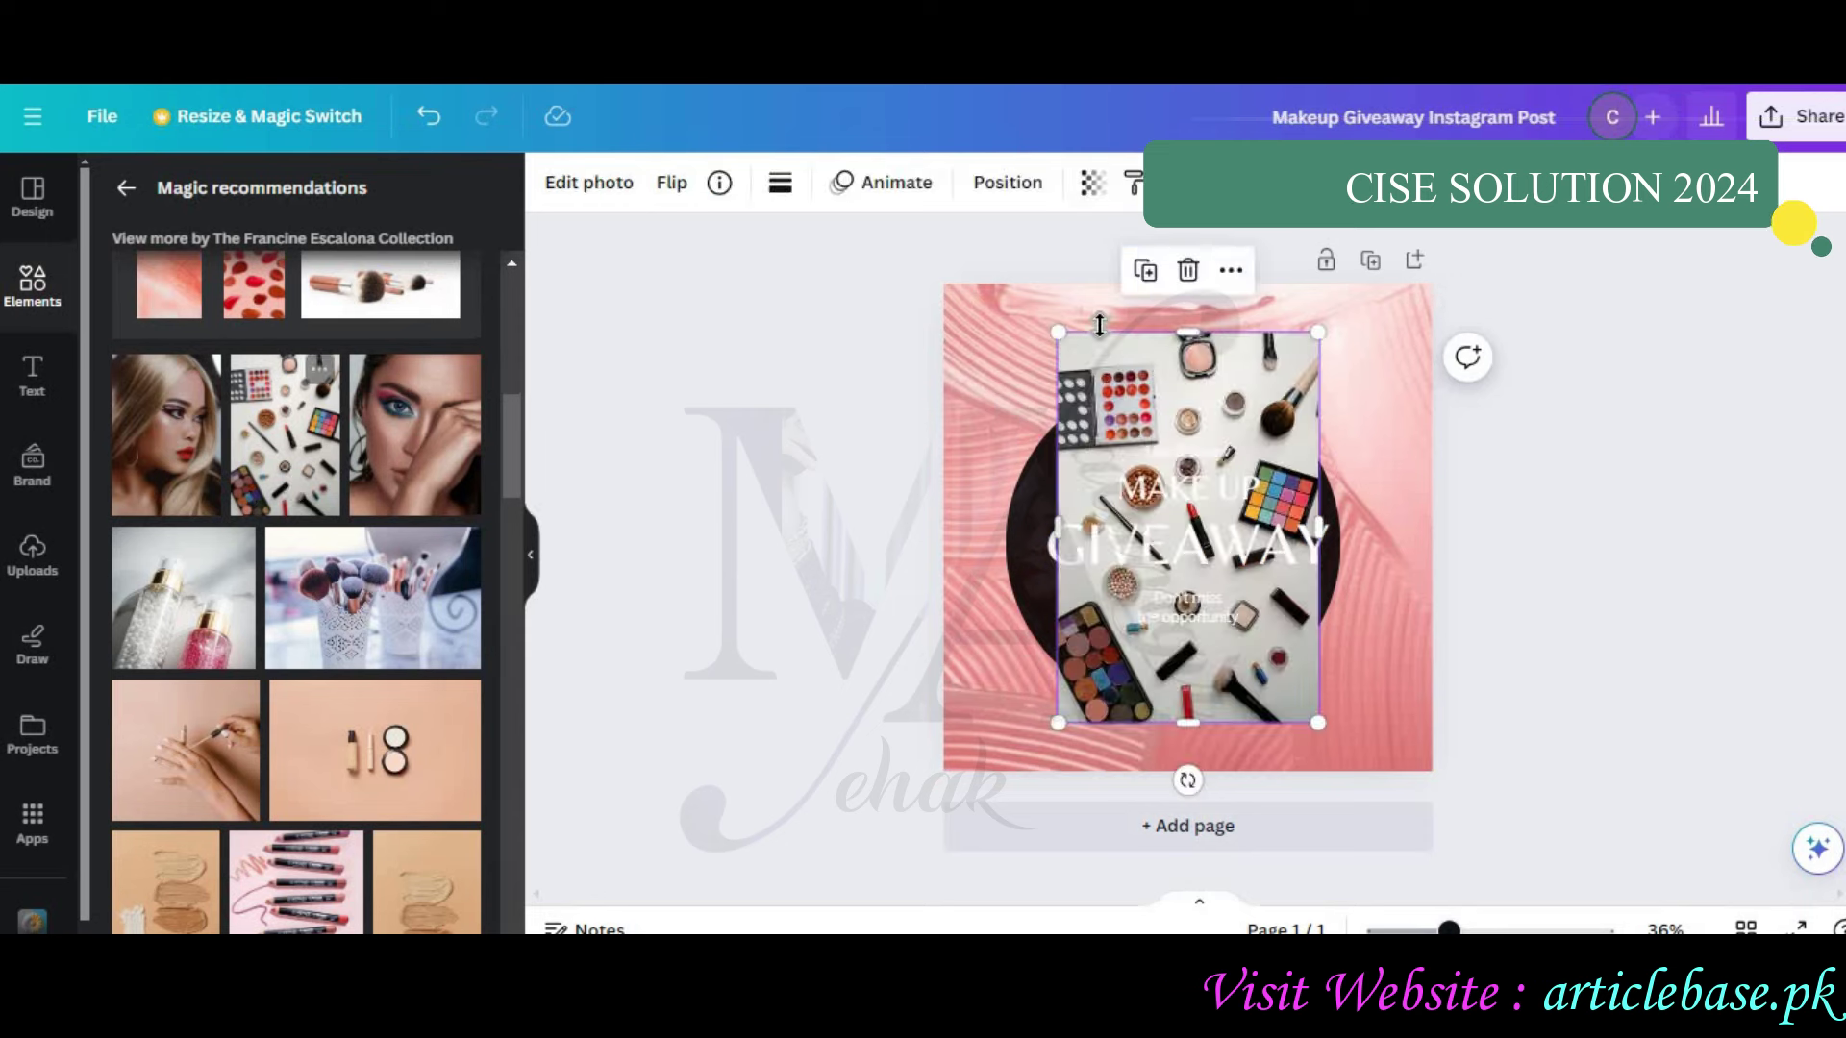
right_click(1288, 654)
click(1259, 860)
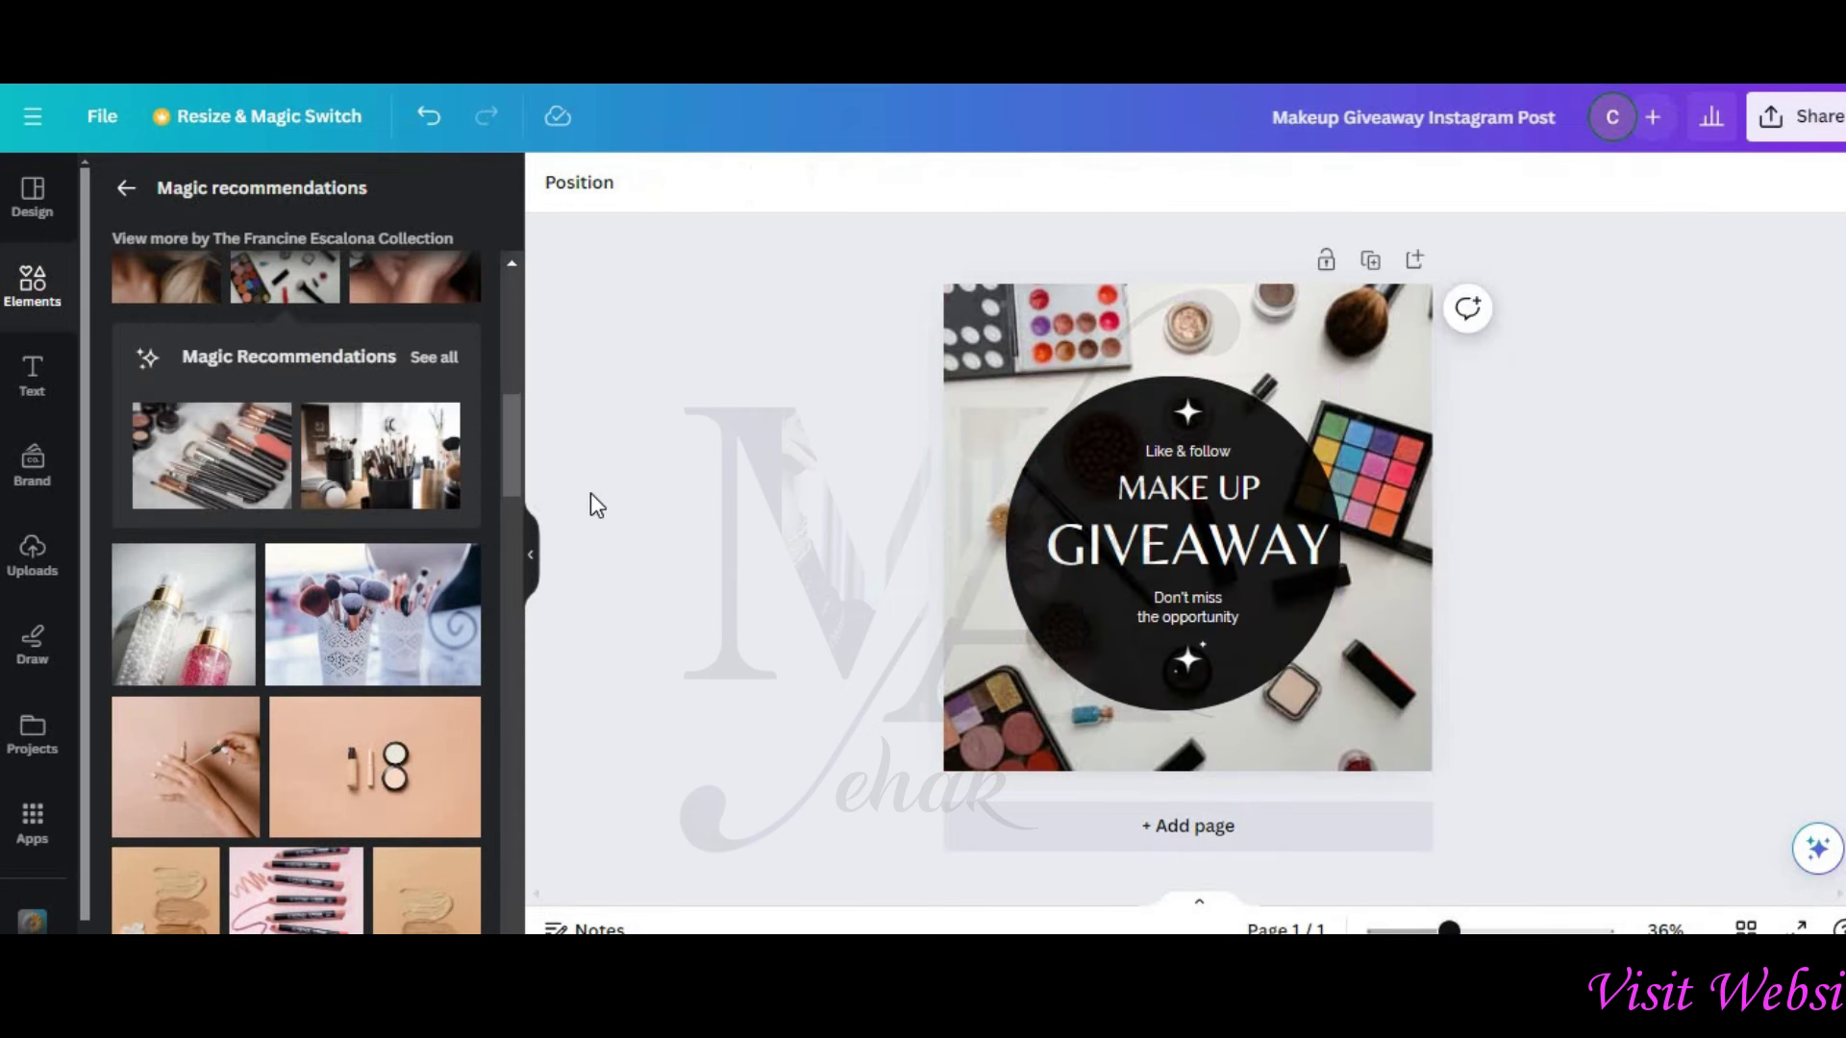
Step: Centre the black circle behind the giveaway text and set its transparency to 87
drag(1098, 642, 1109, 634)
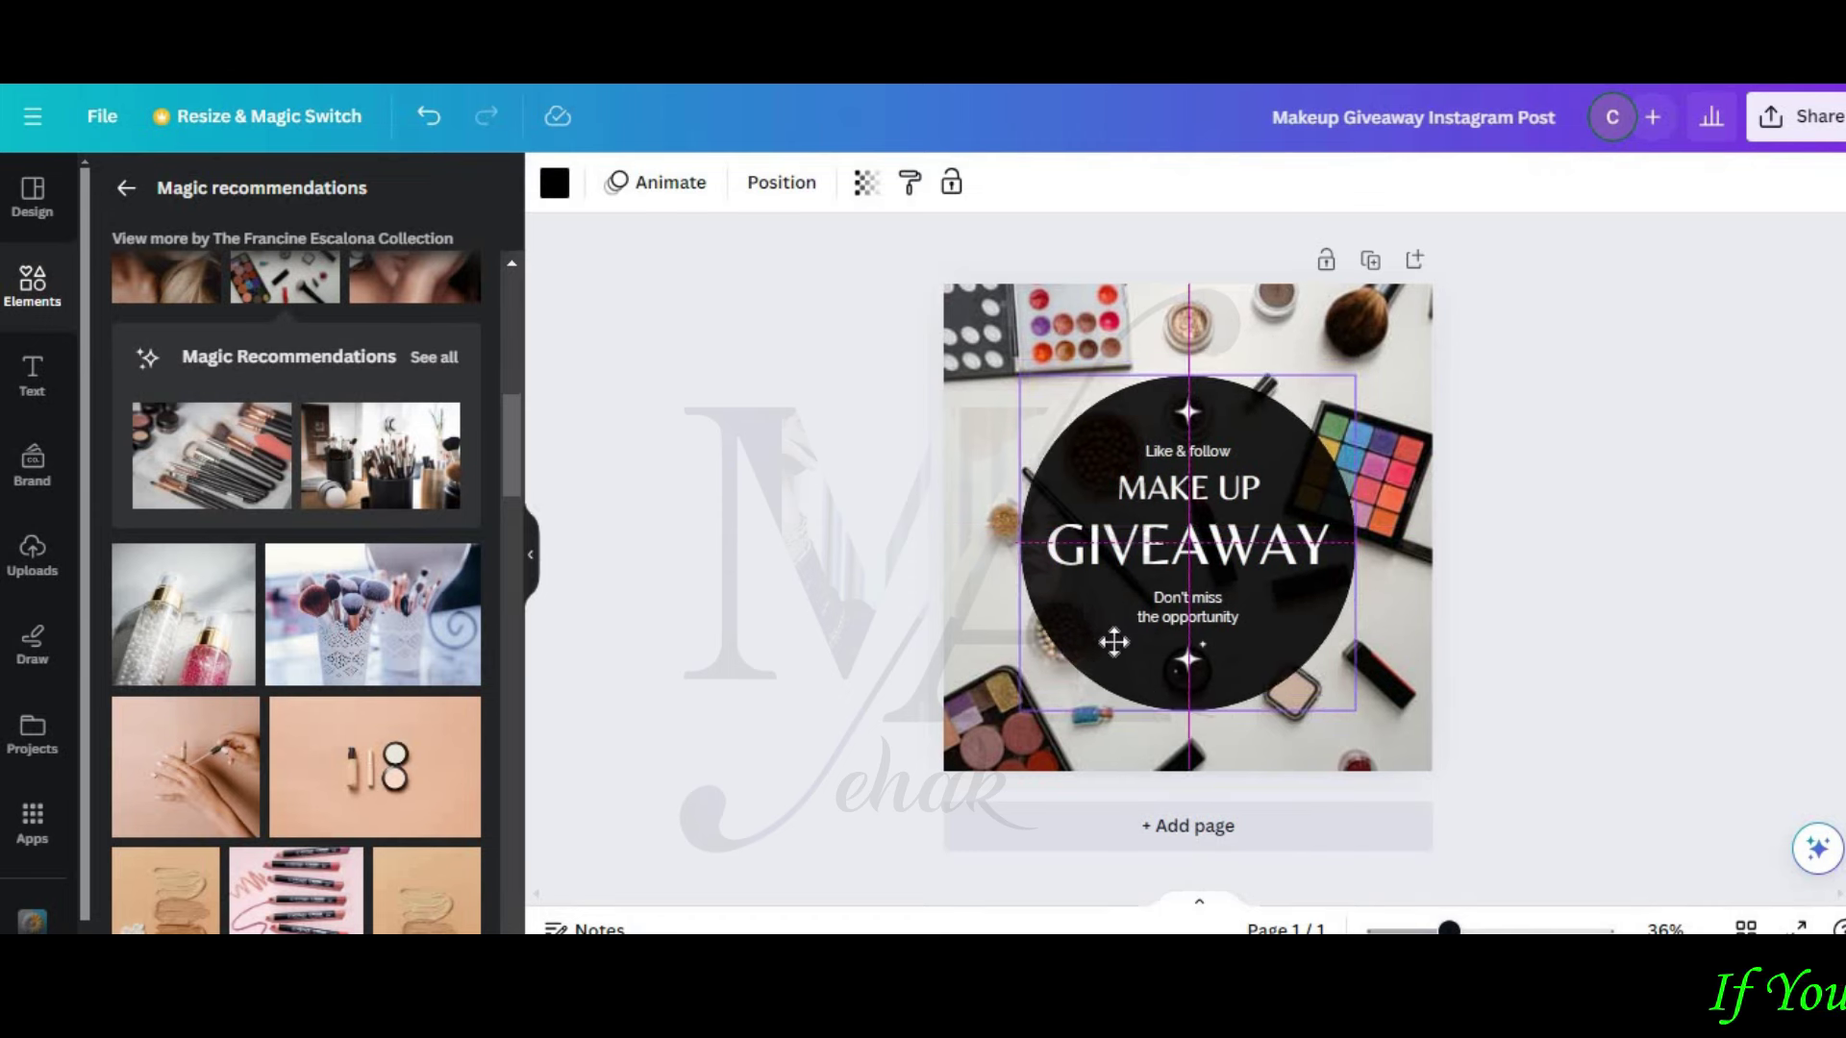
click(555, 183)
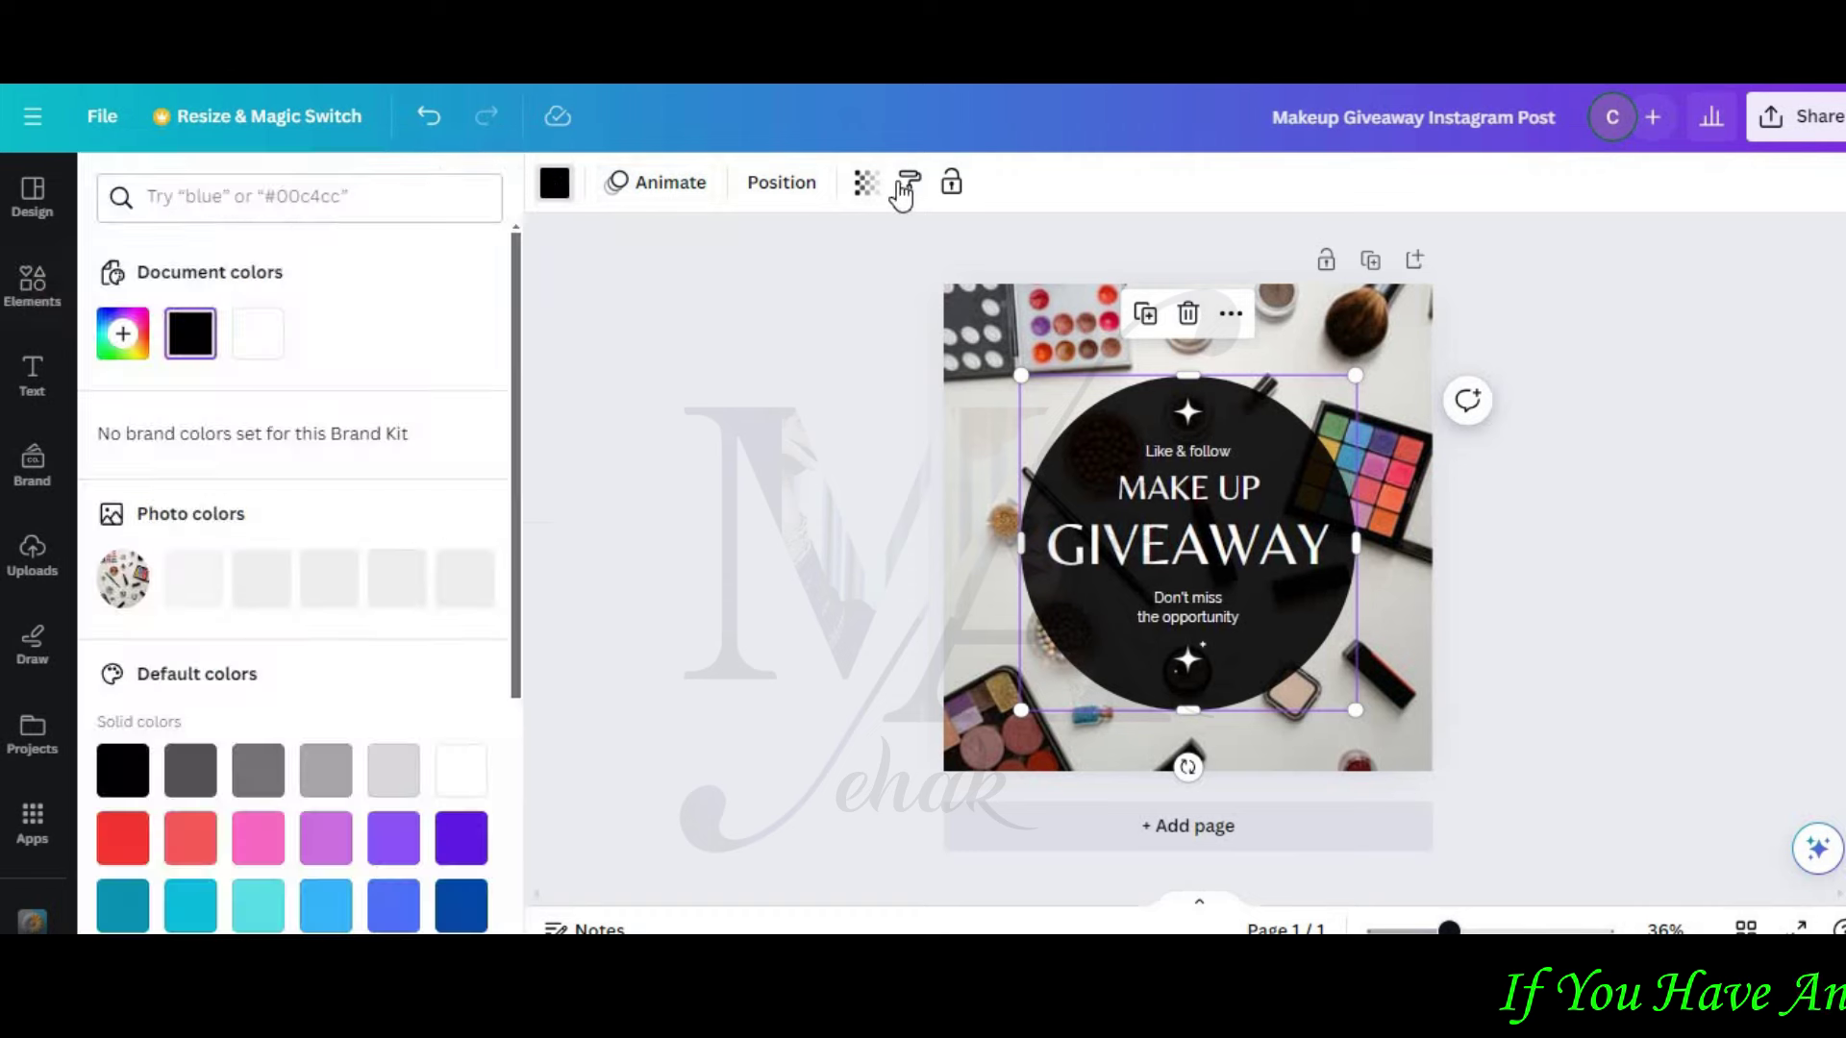
click(865, 183)
drag(712, 289, 763, 288)
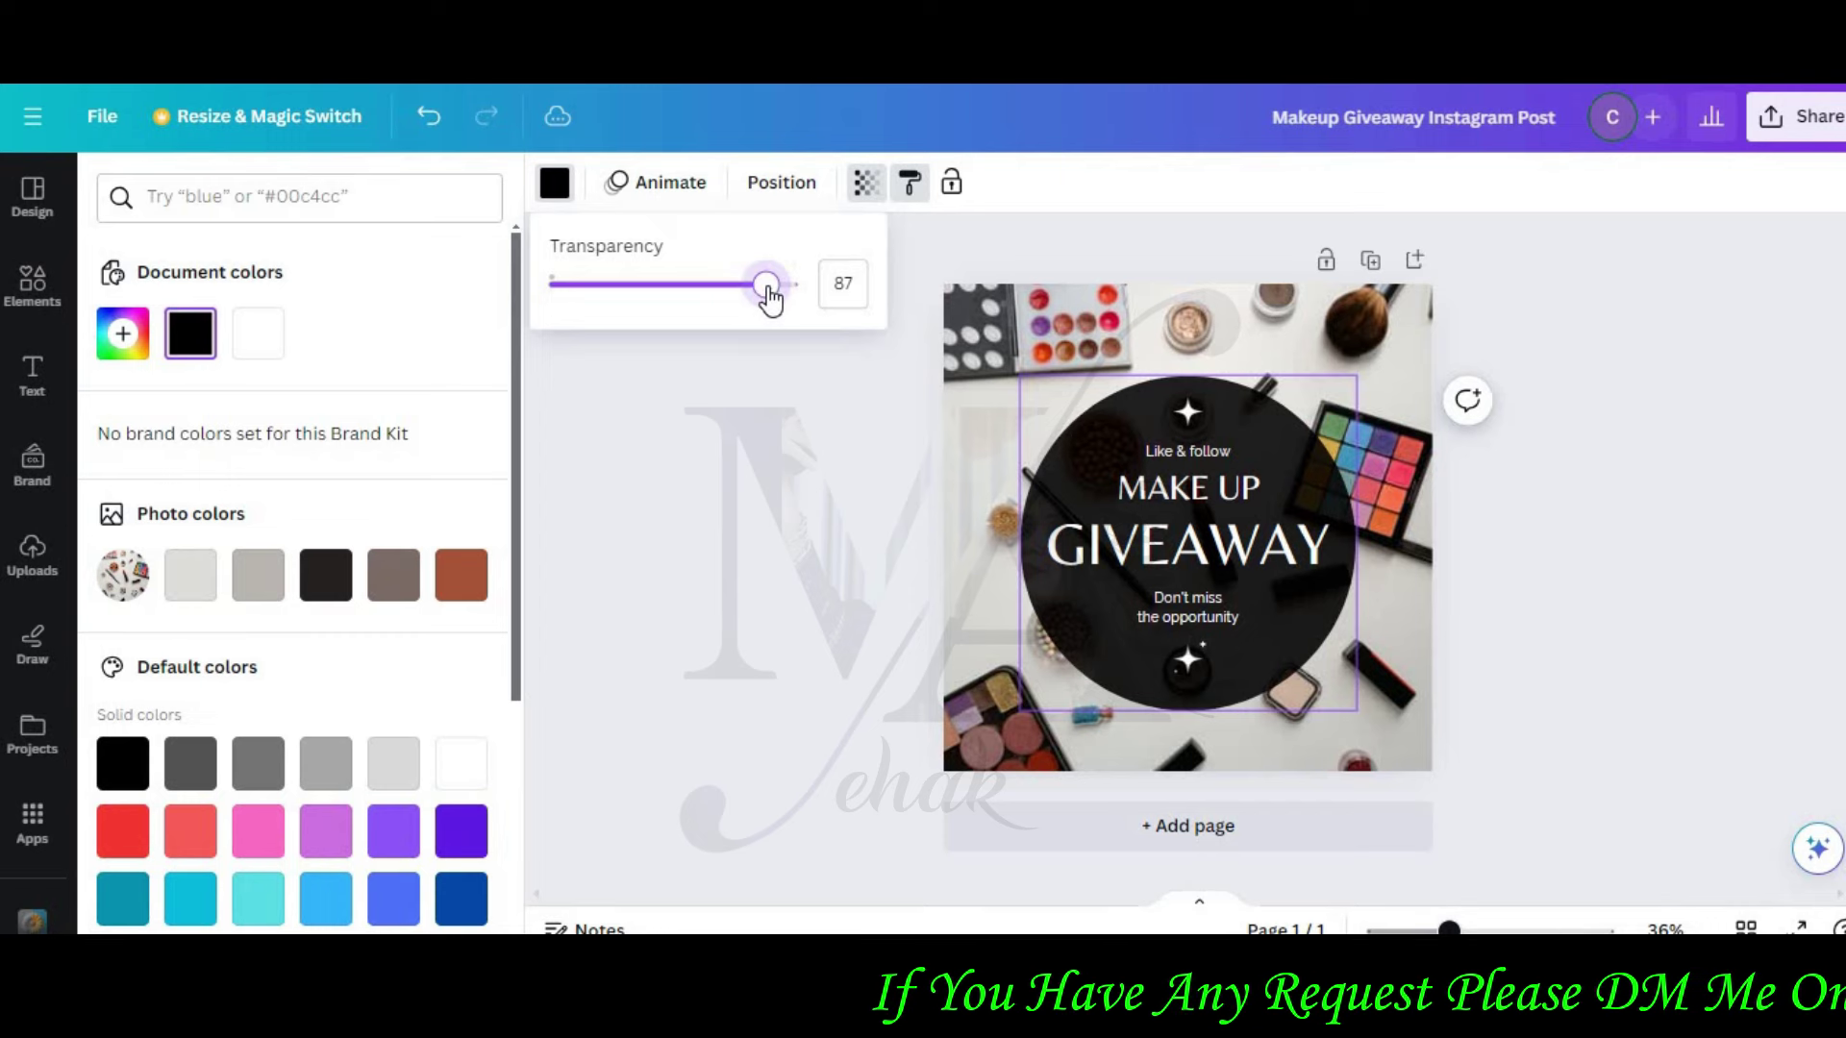
key(Escape)
key(Escape)
key(Escape)
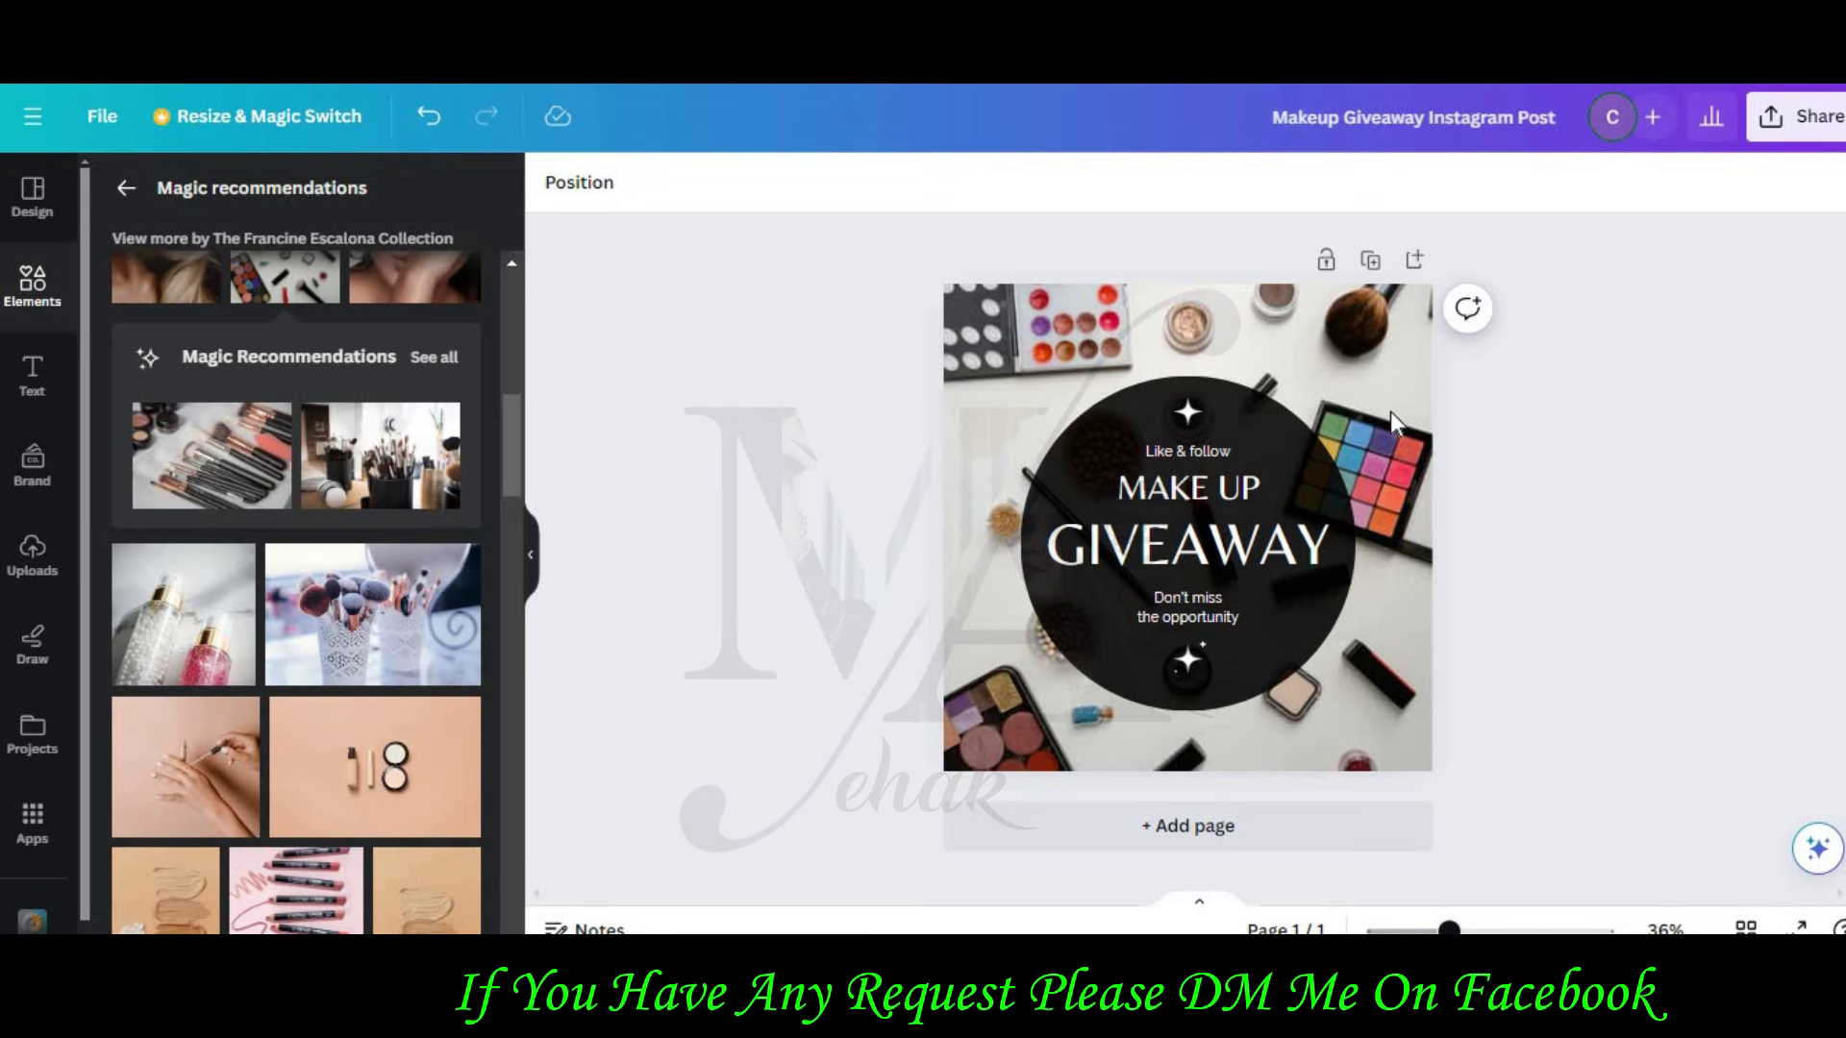
Step: Download the giveaway post as a JPG at size 3.125 (3,375 × 3,375 px) and quality 99
key(Tab)
click(1796, 116)
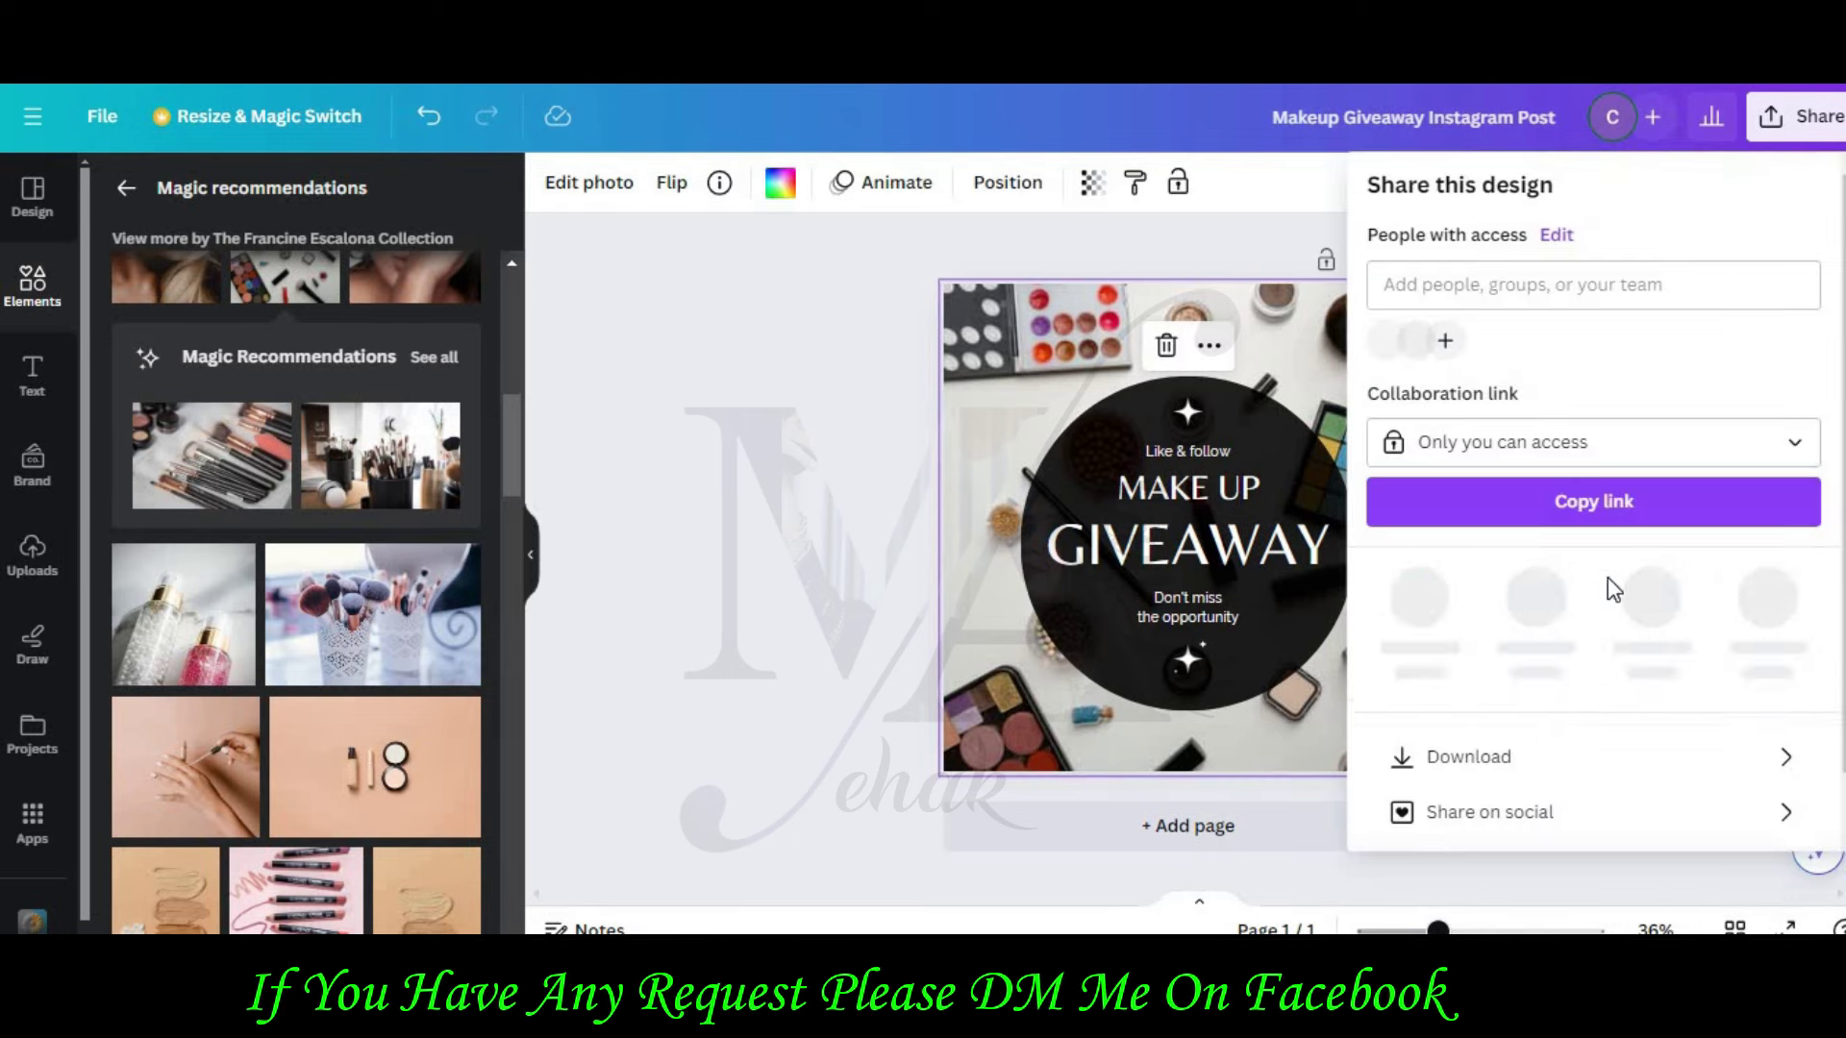
click(1547, 749)
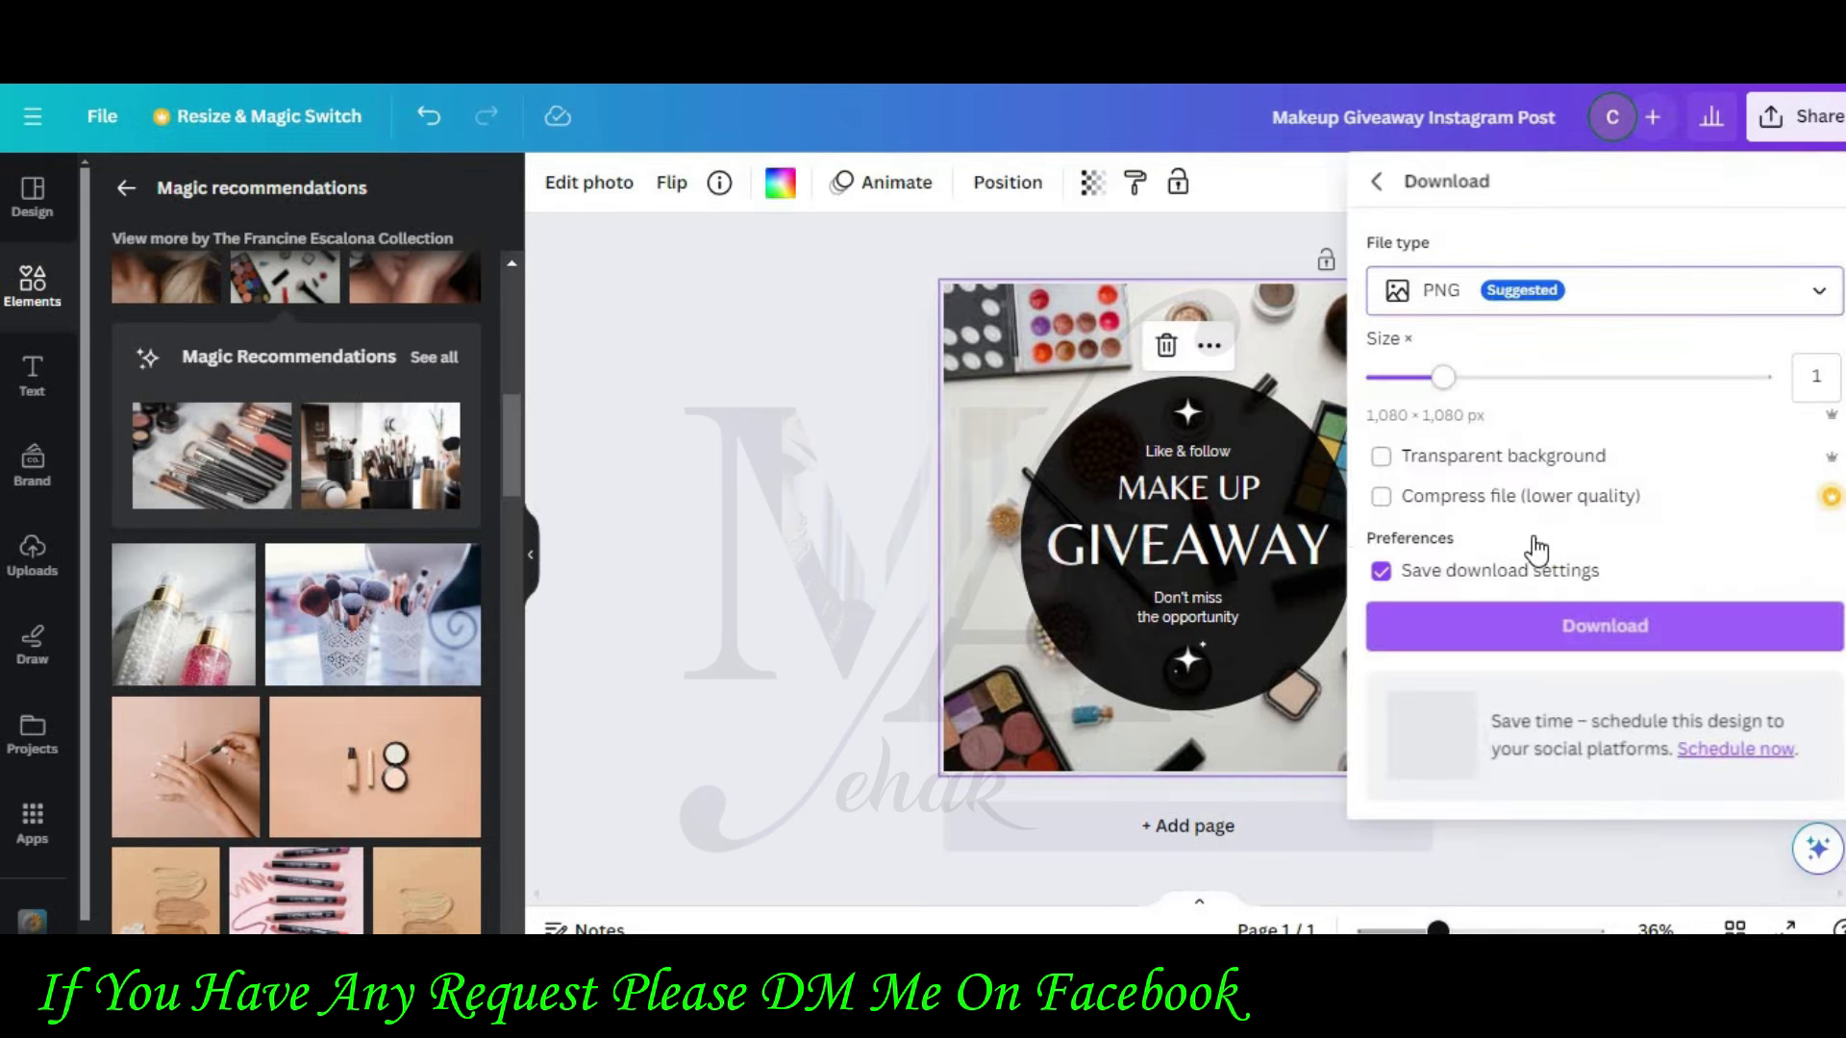
click(1596, 290)
click(1452, 371)
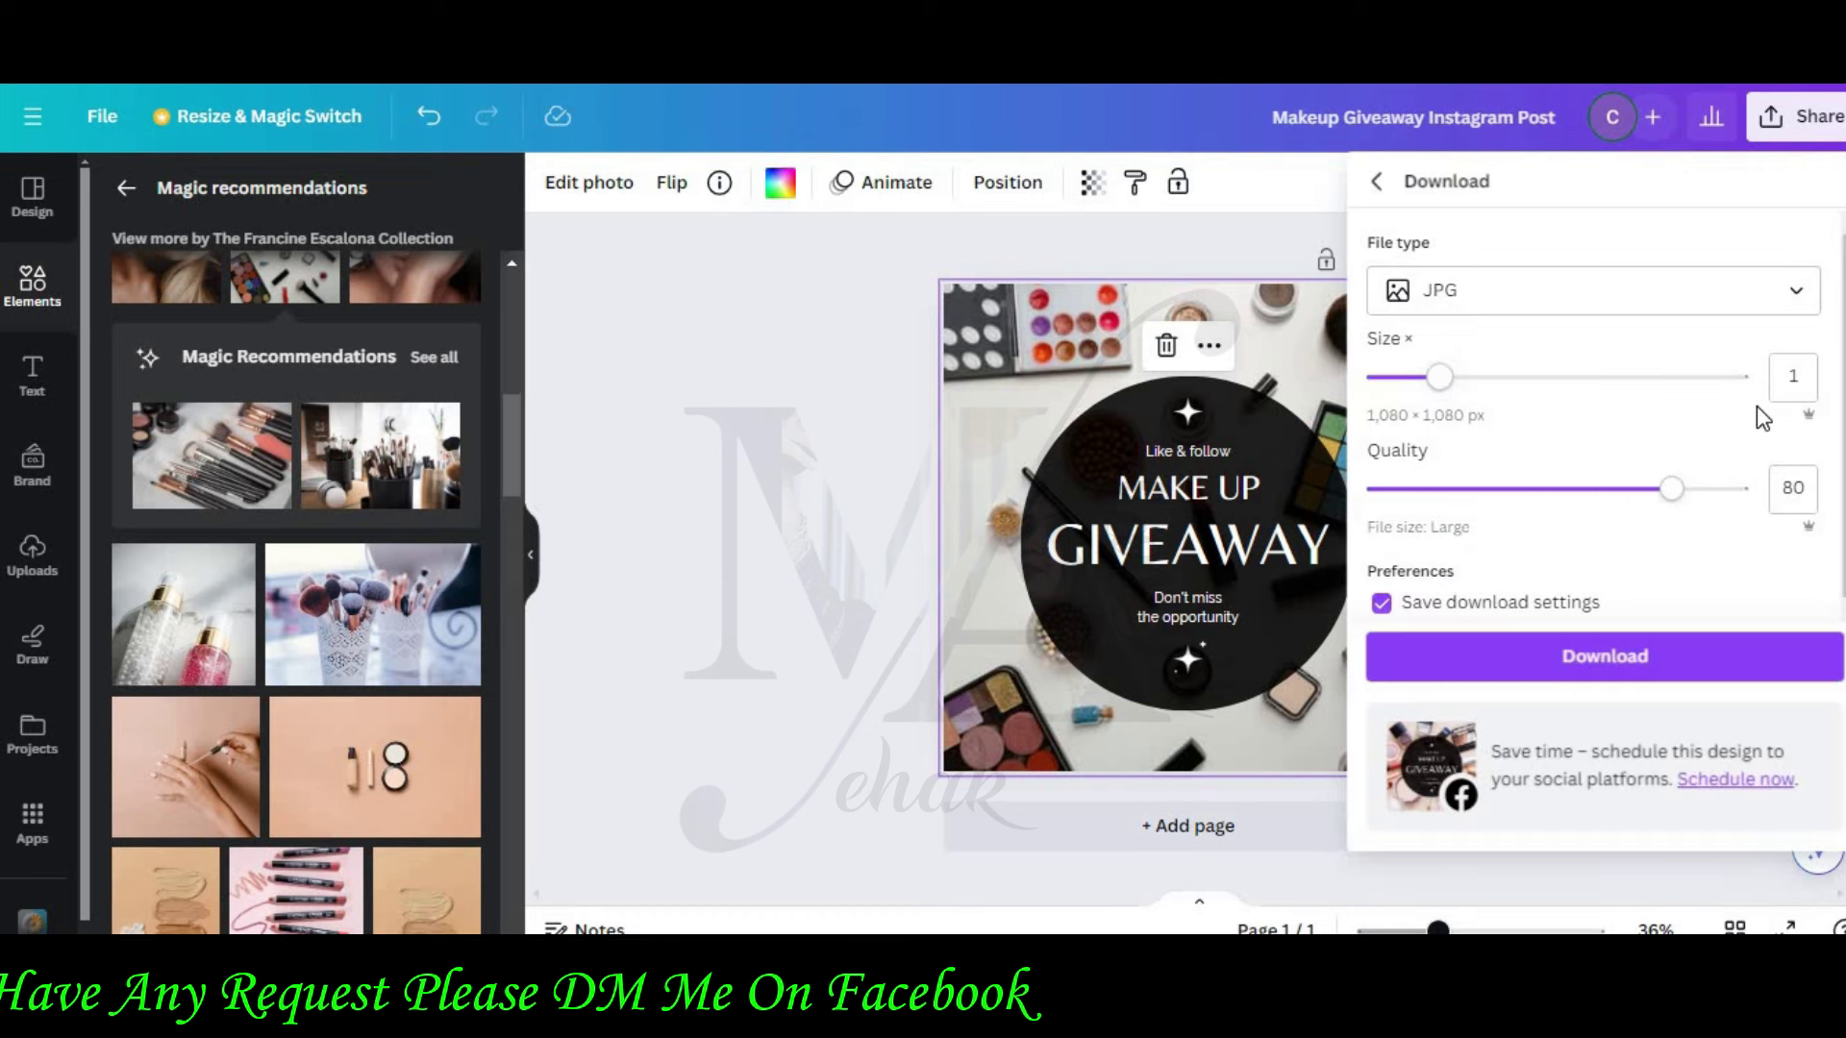
click(1745, 377)
click(1744, 488)
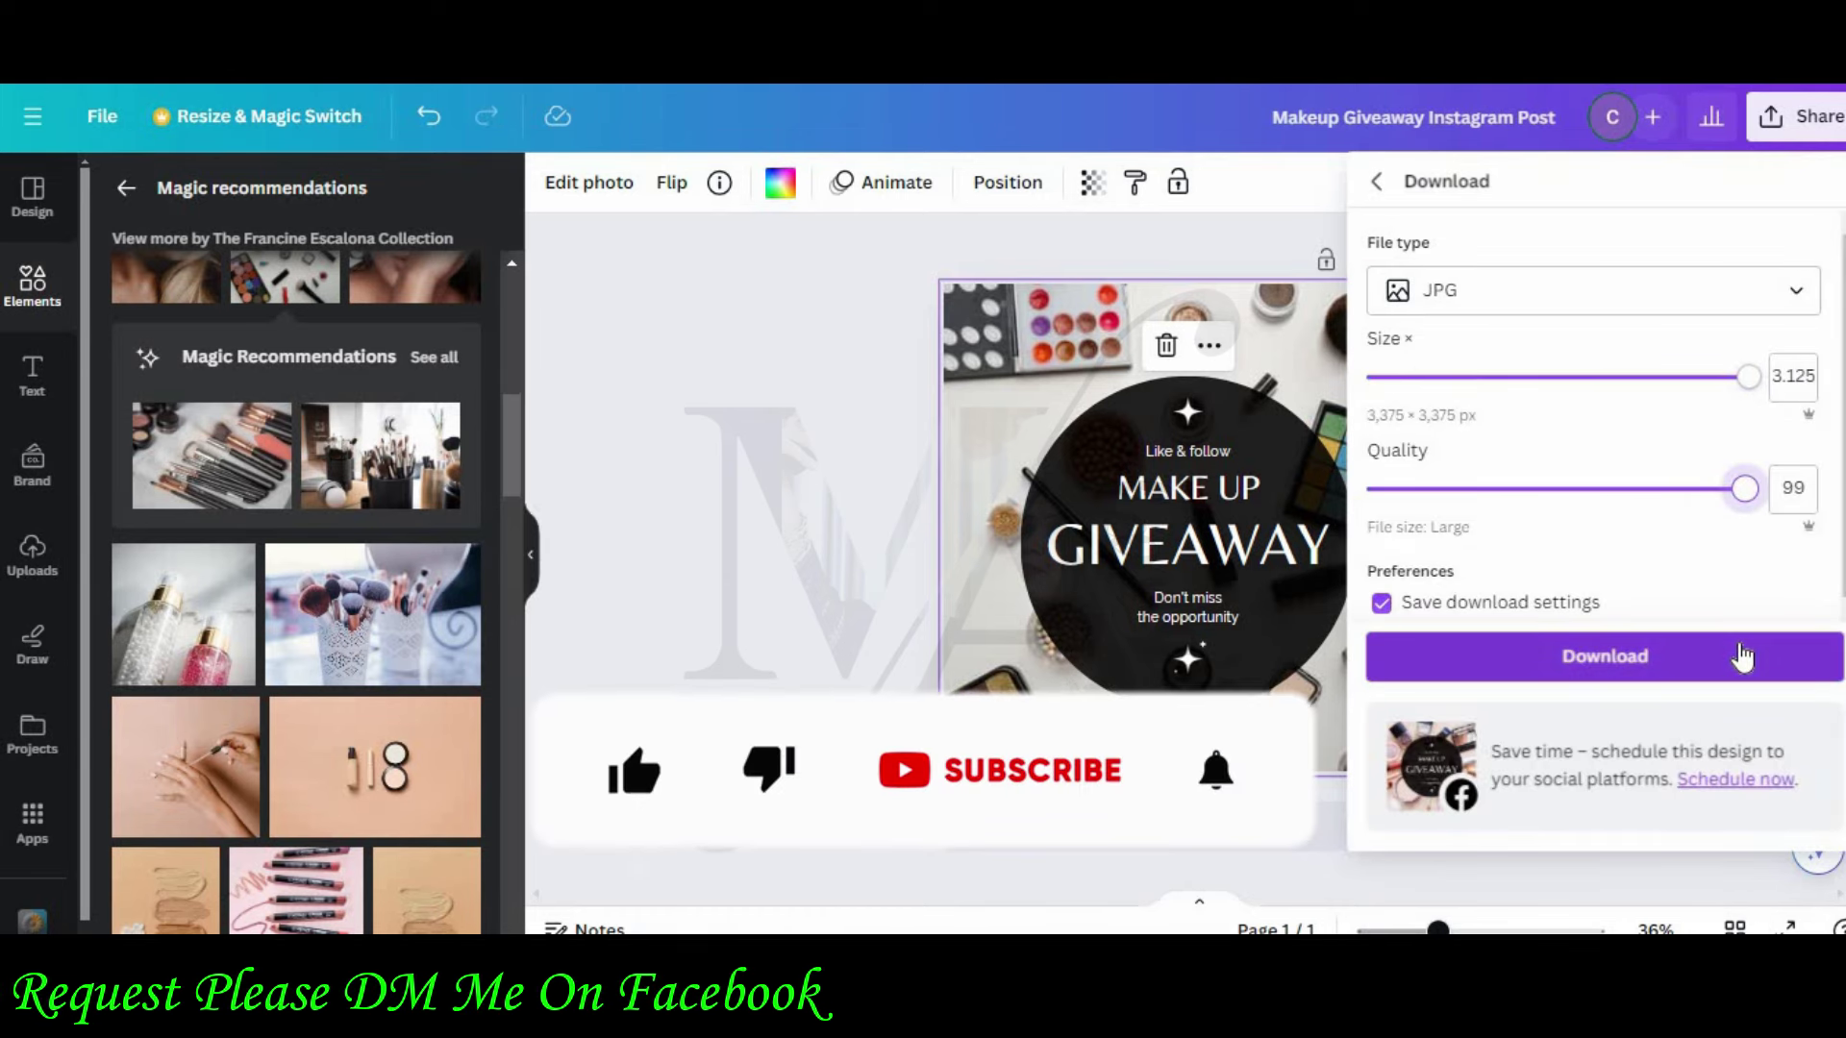
click(1739, 655)
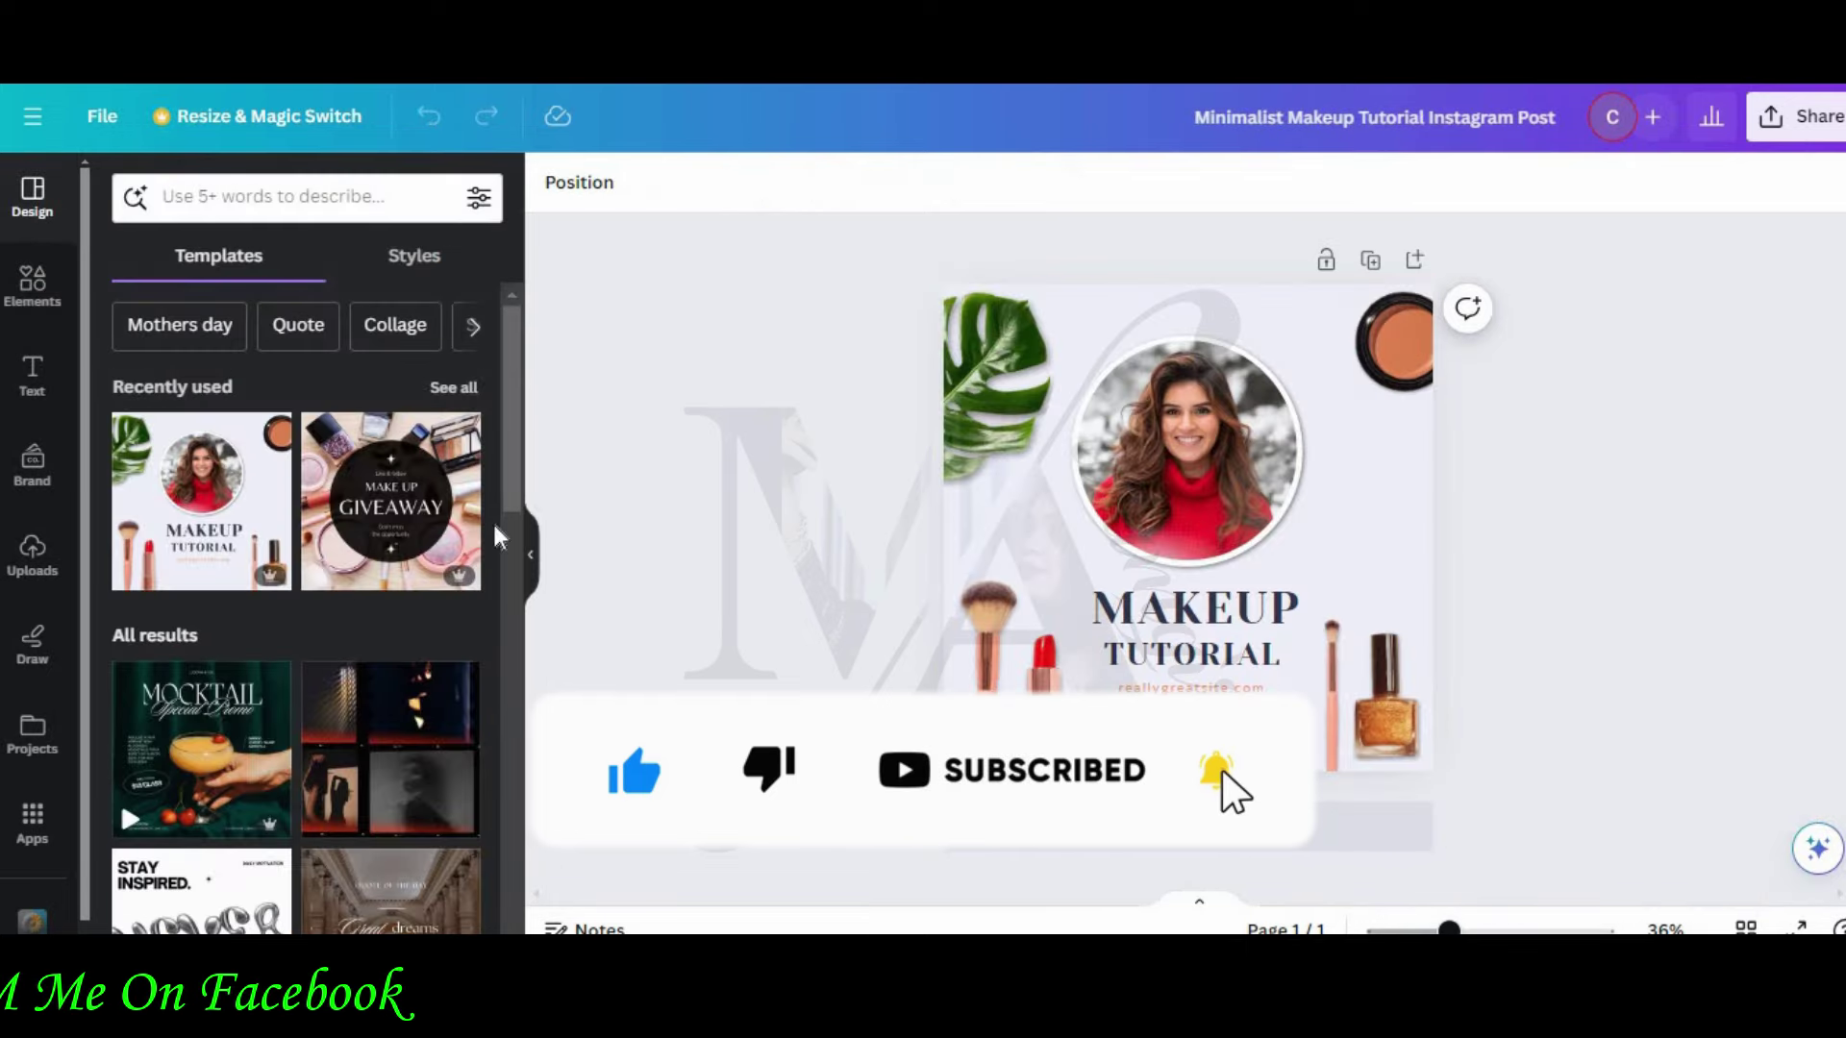
Step: Replace the round portrait in the makeup tutorial post with the uploaded photo of the dark-haired woman in orange-red
click(35, 571)
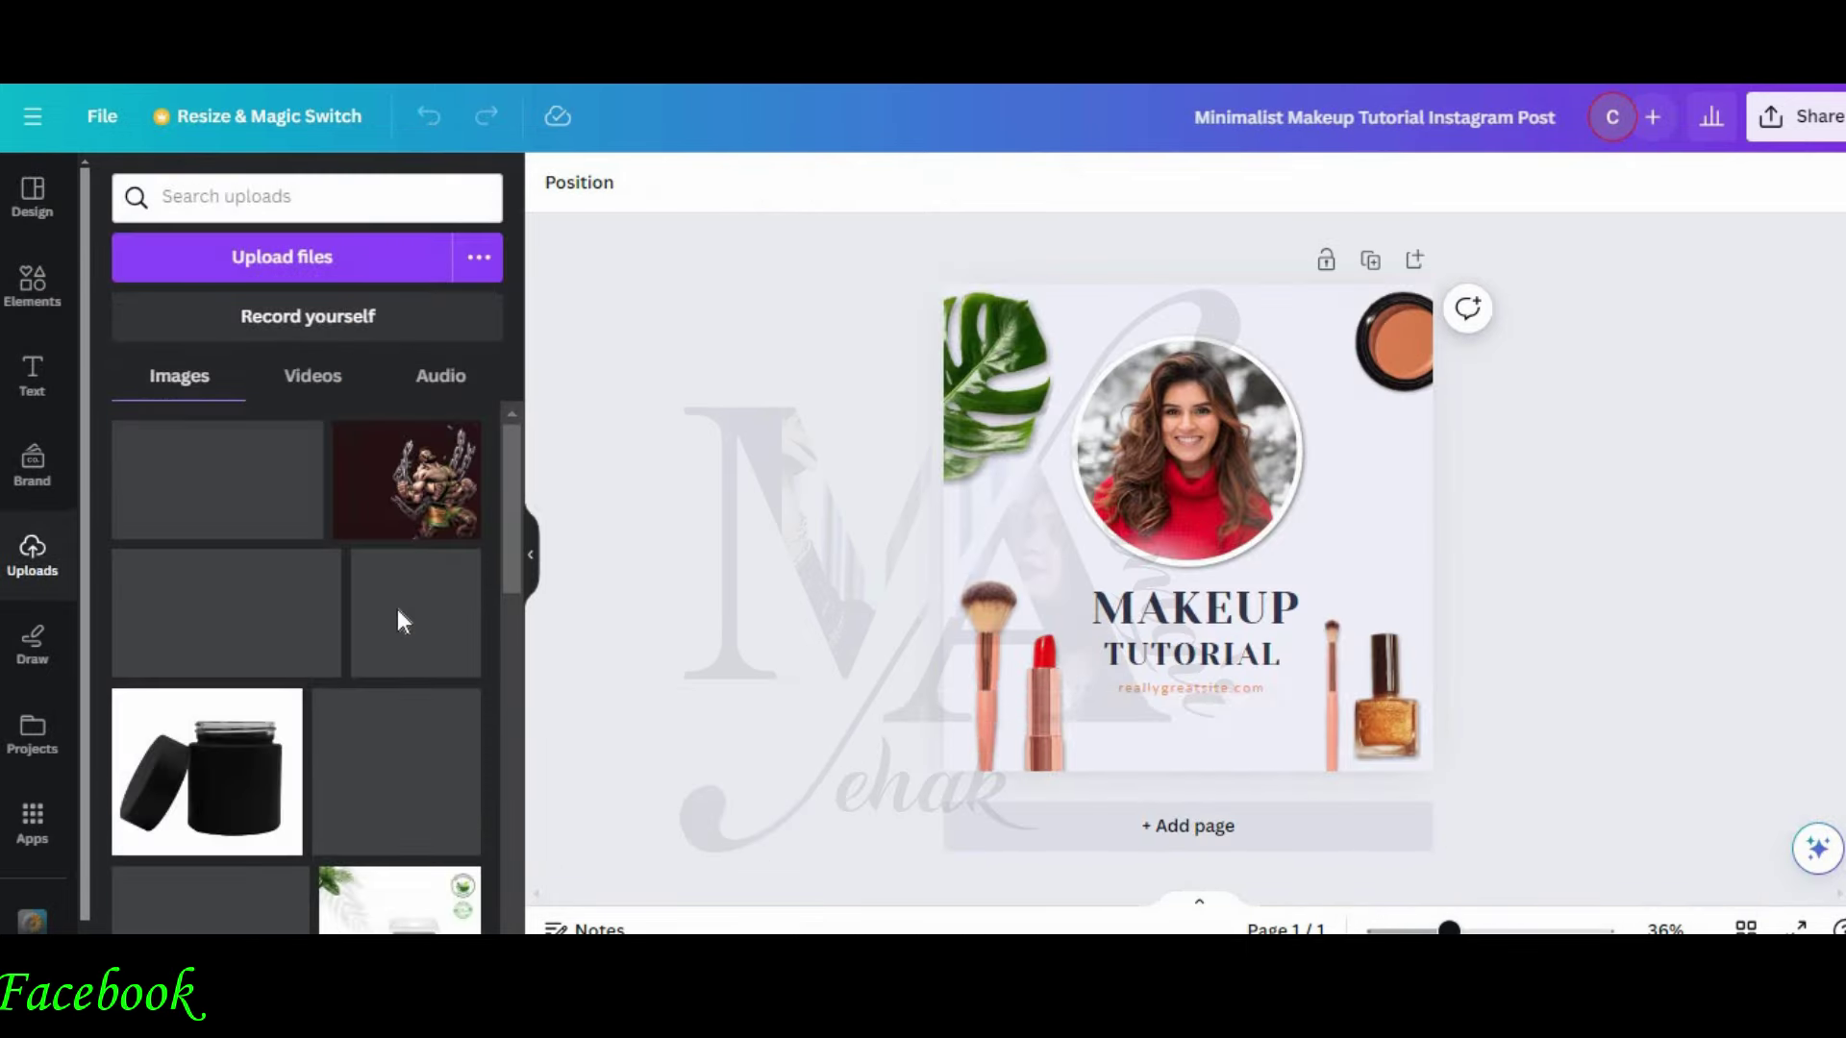
drag(1061, 459, 1187, 452)
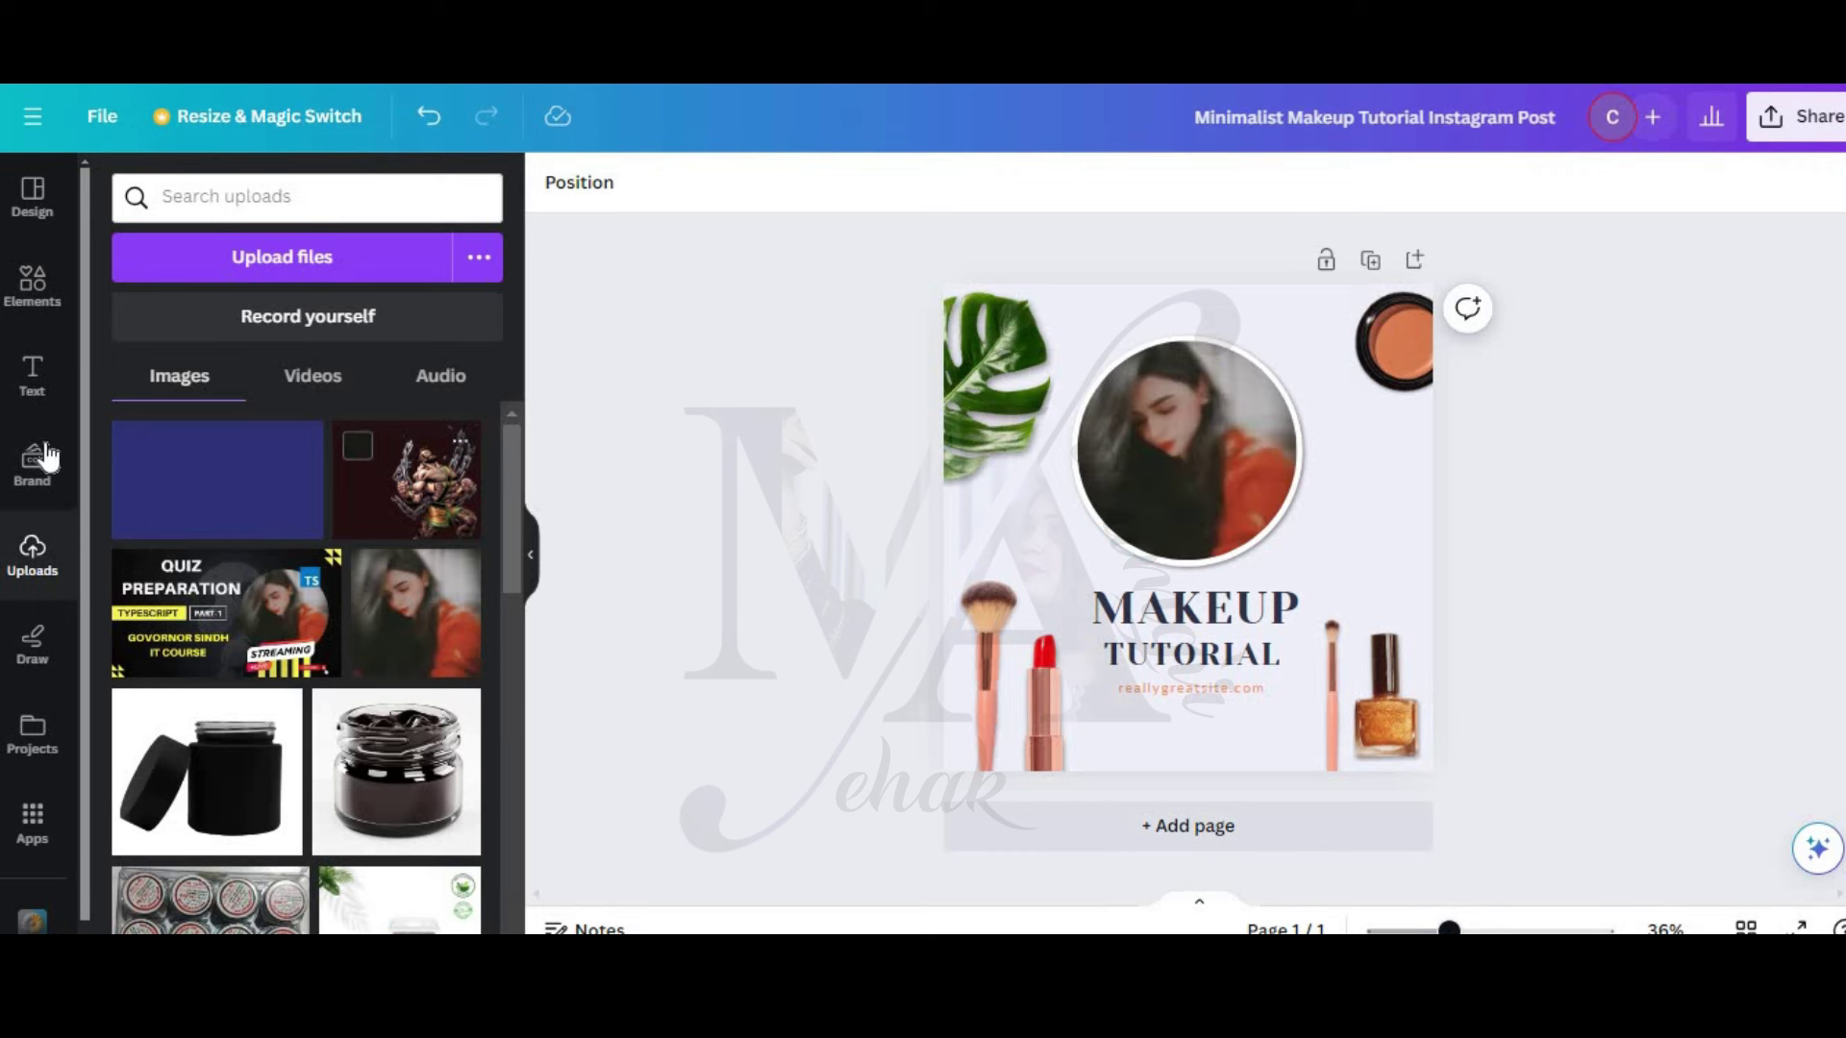
Step: Search the elements for makeup and show all the matching graphics
click(432, 185)
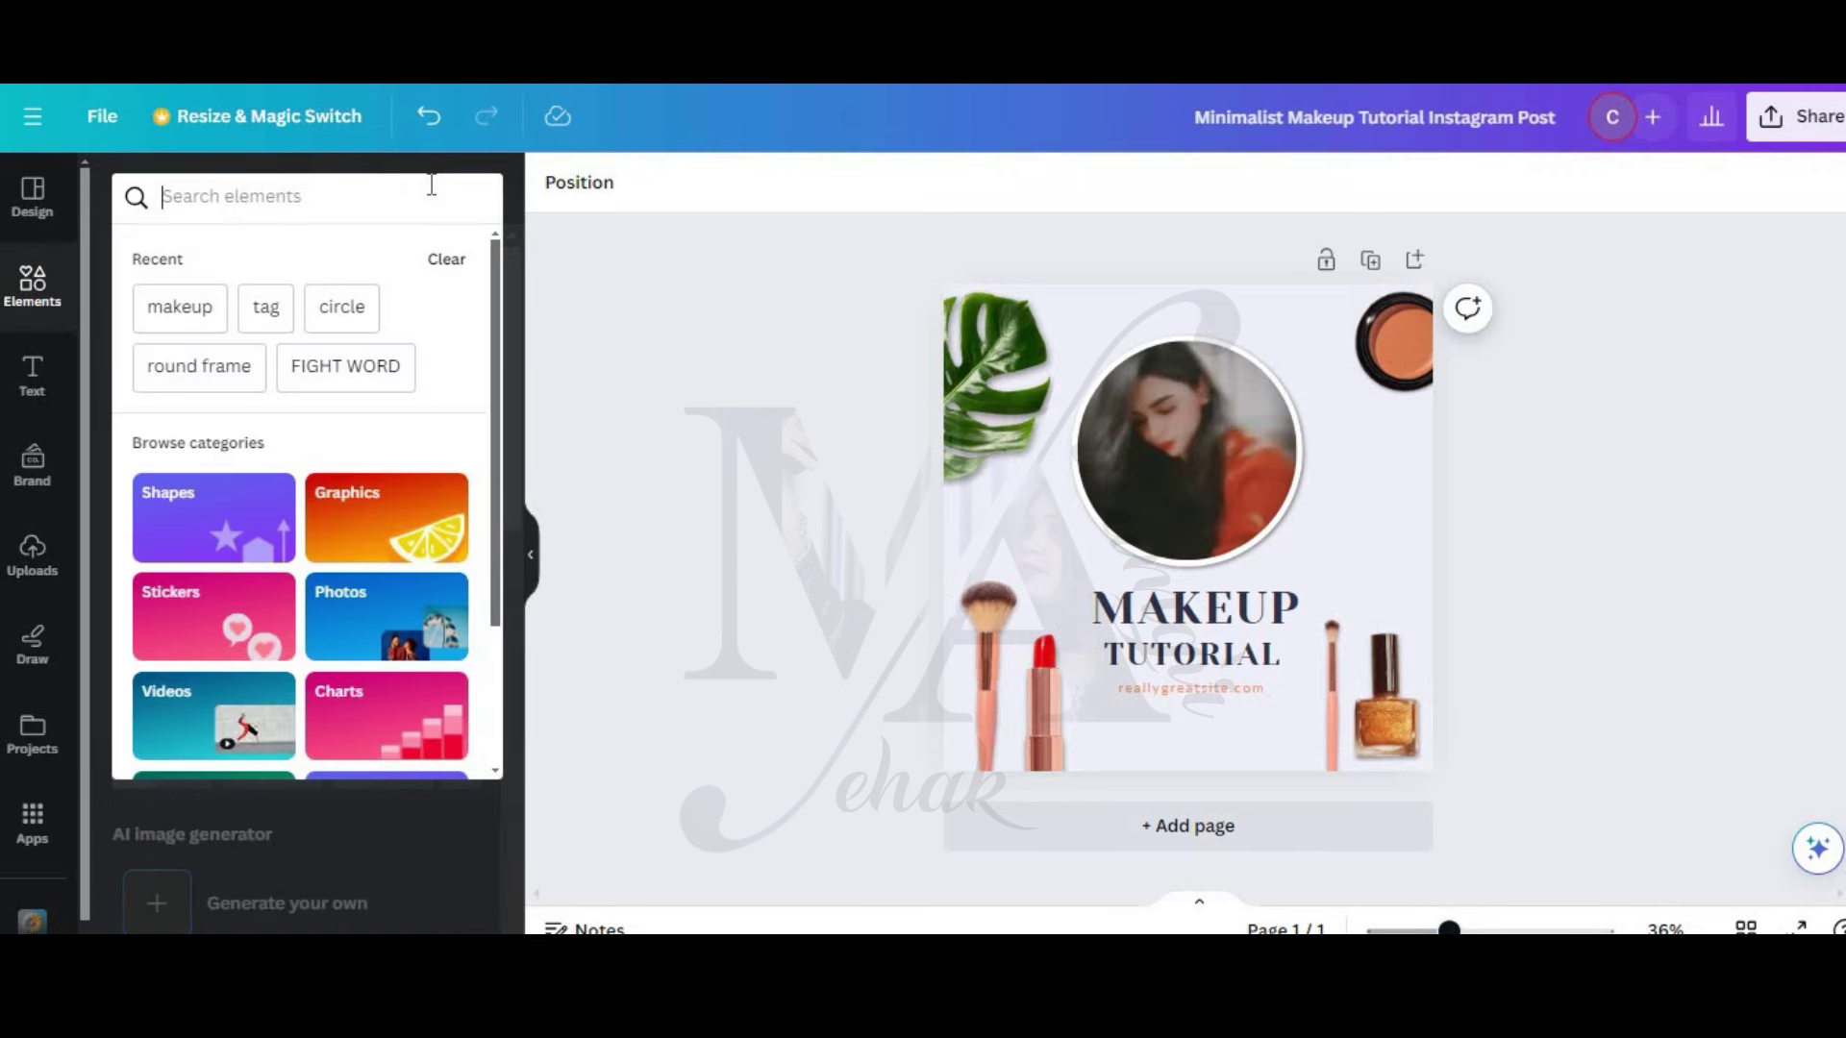
text(makeup)
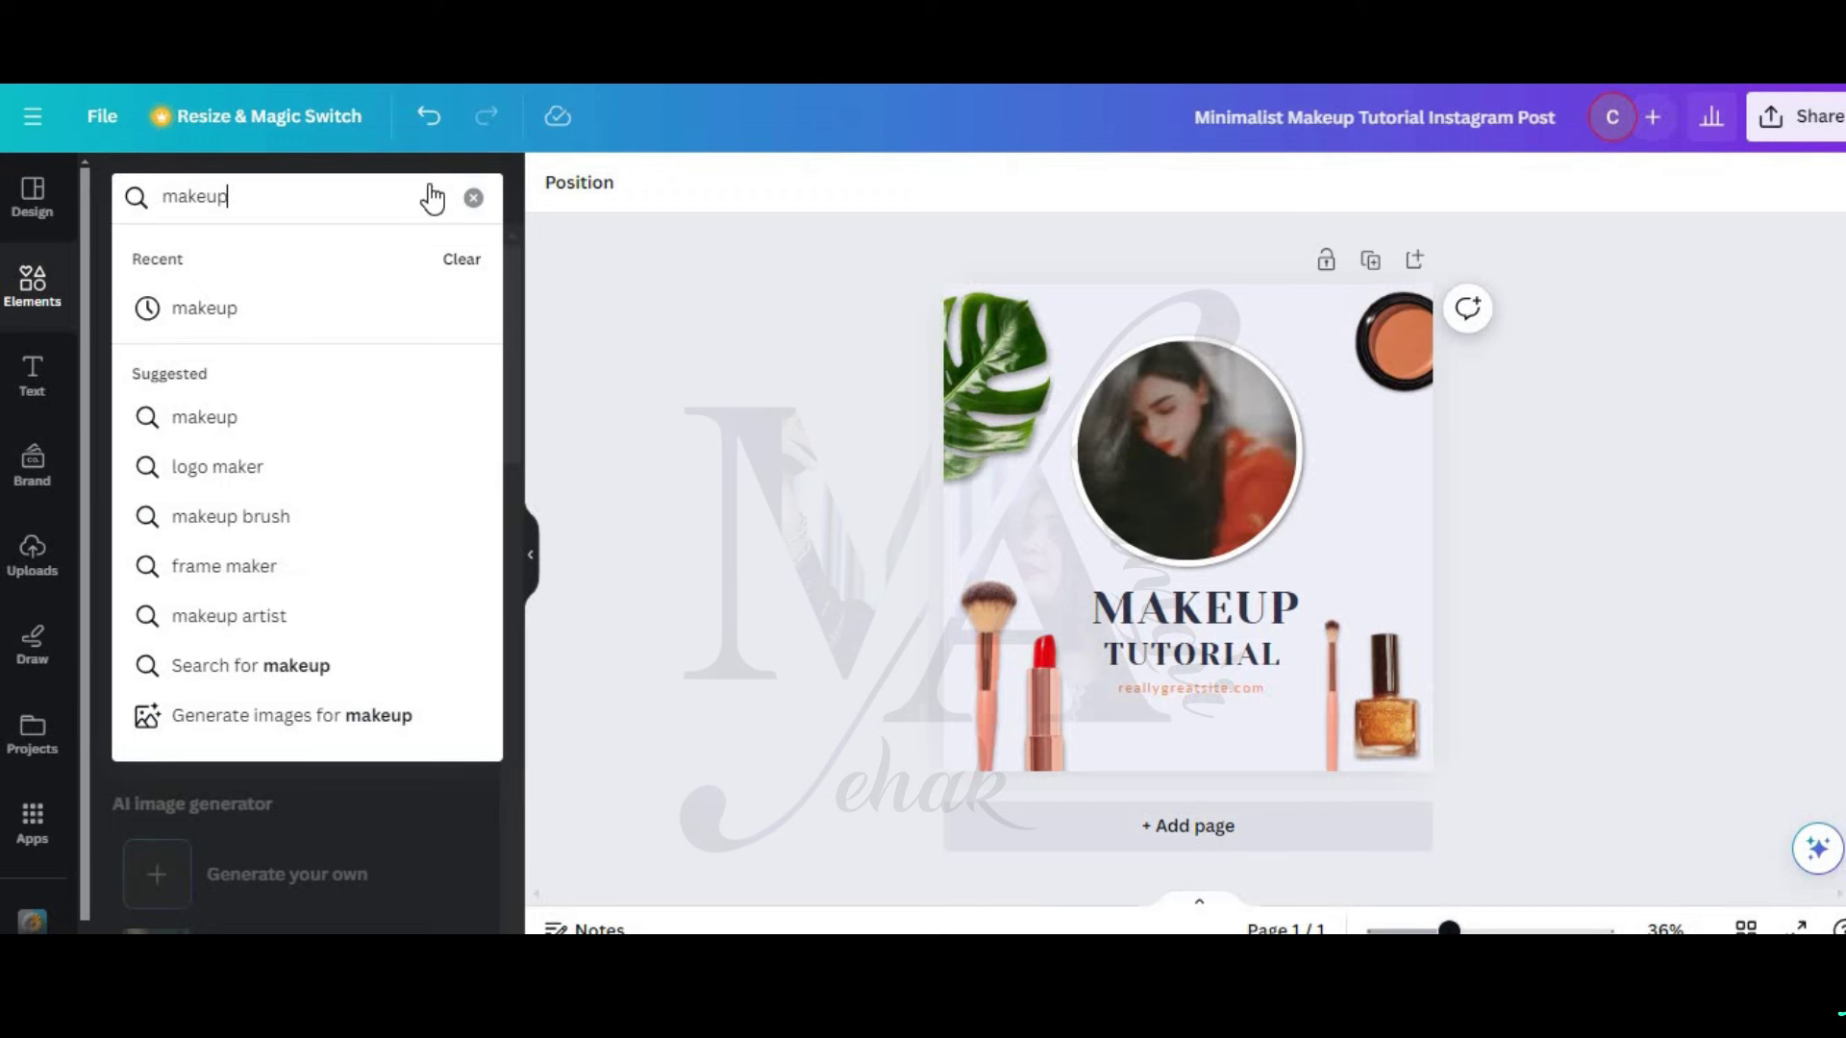
key(Return)
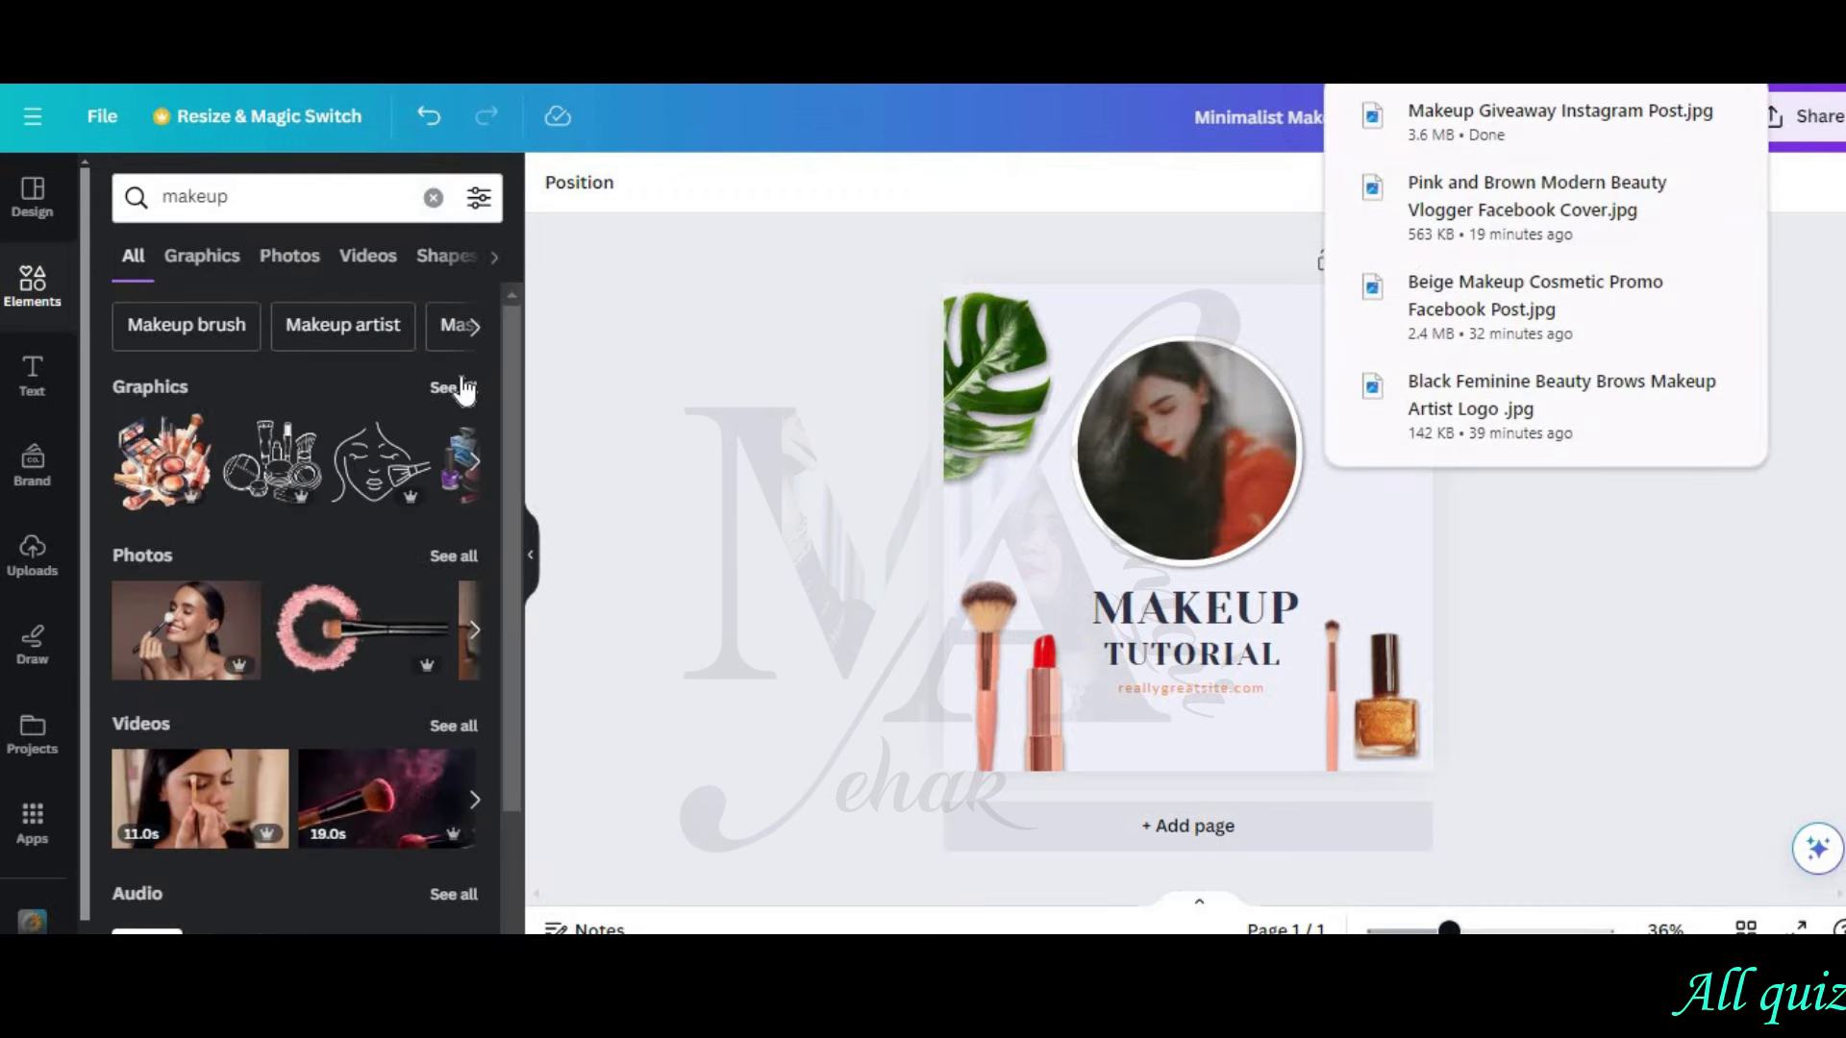
click(460, 387)
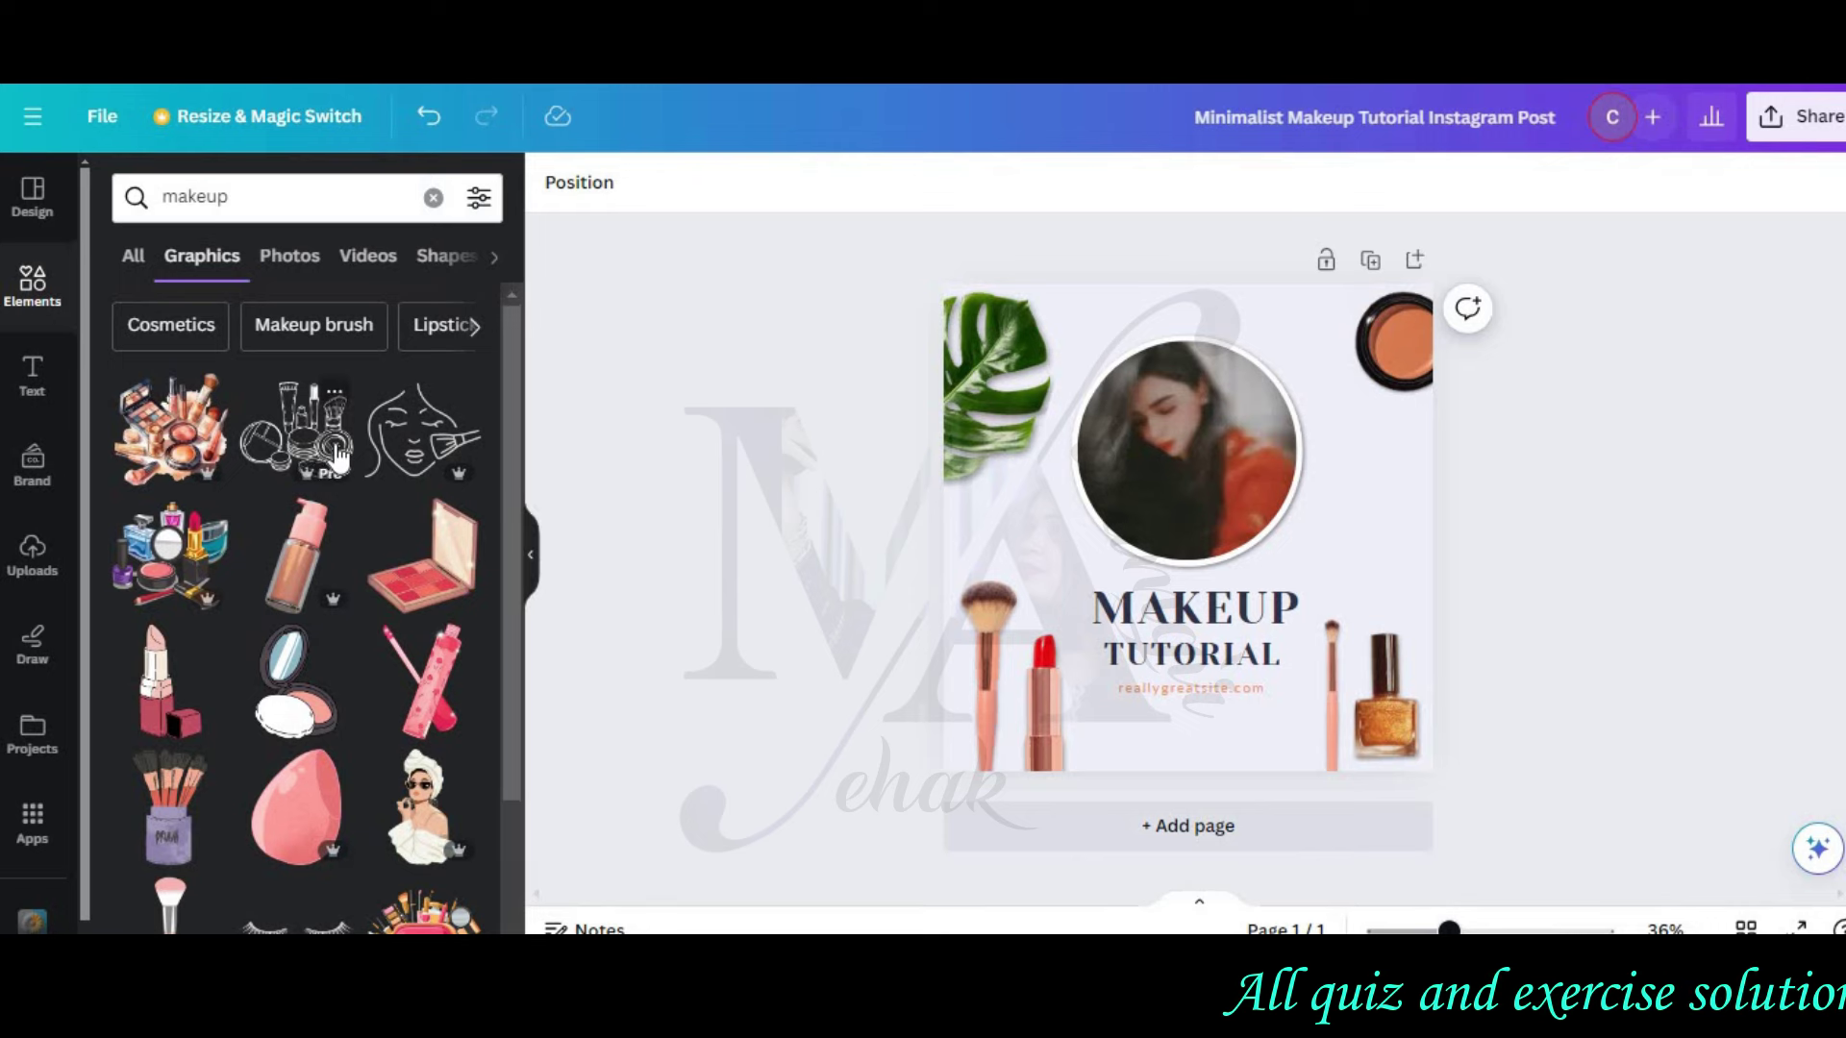
Step: Use the pink open compact graphic to show all of its similar recommendations, and remove the compact from the post
scroll(338, 457, down, 3)
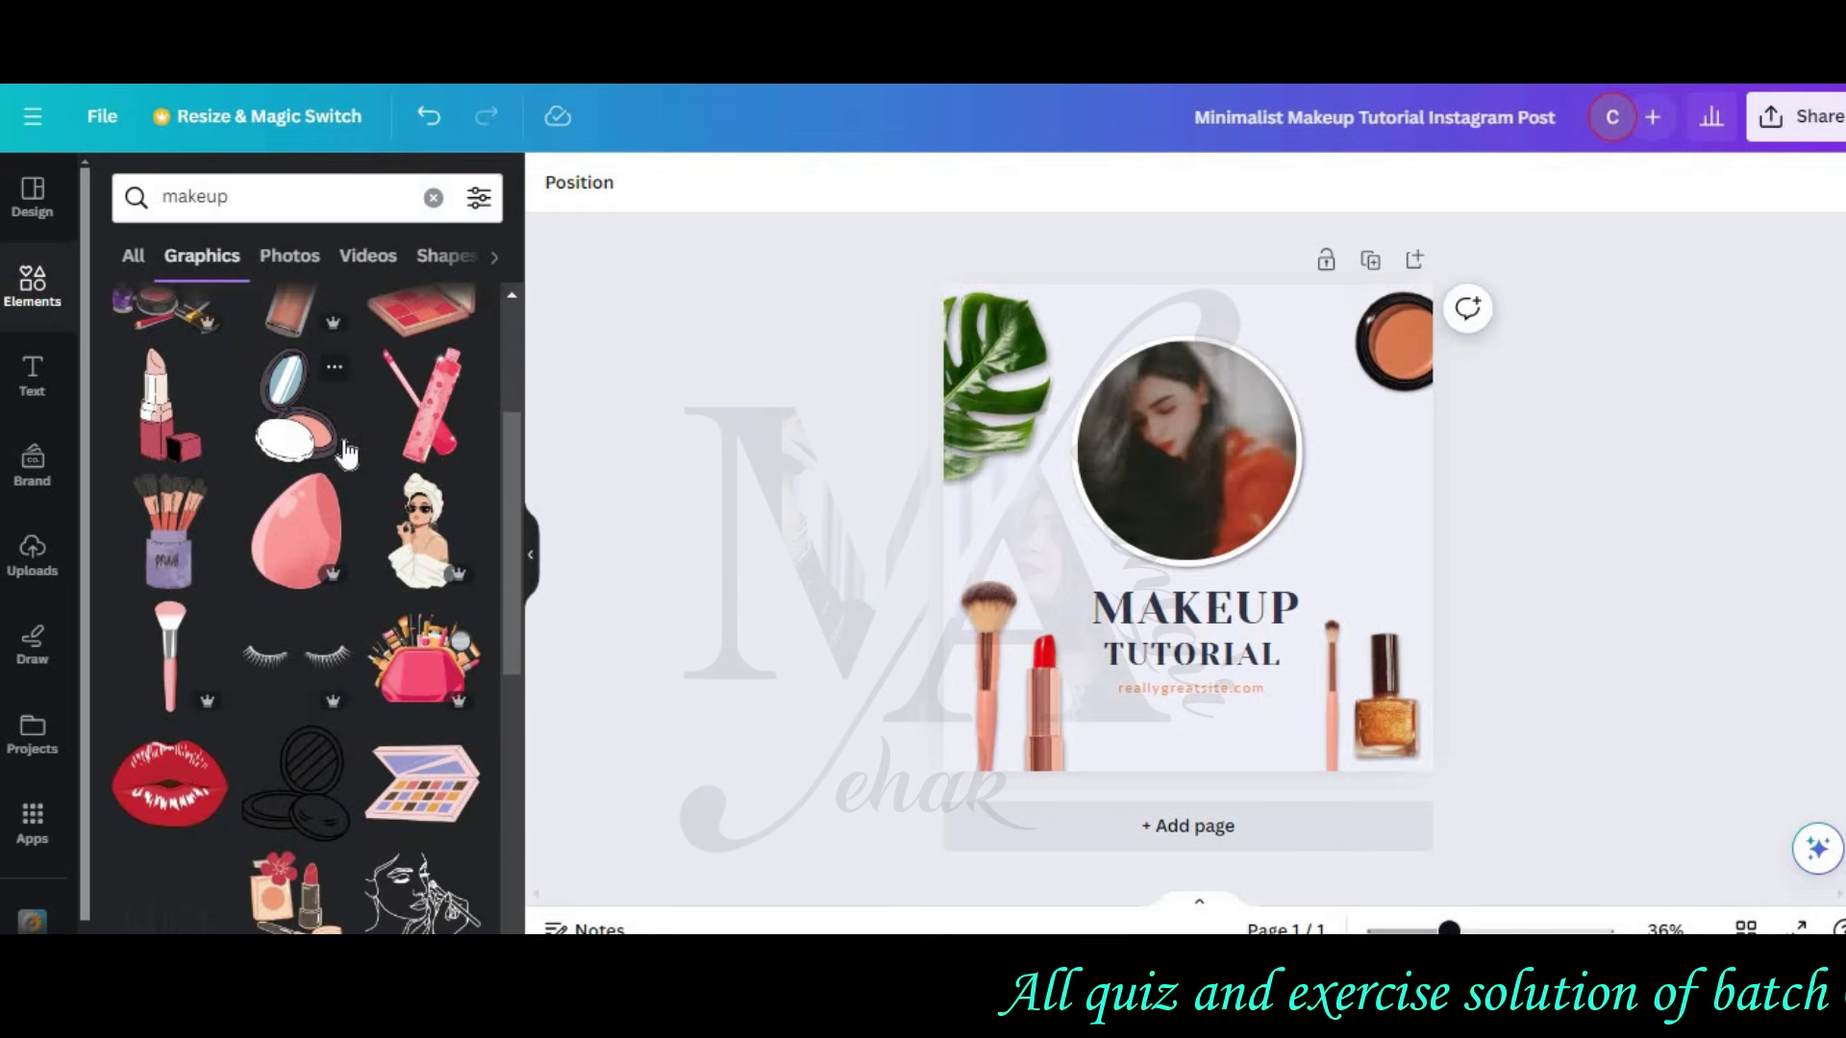
scroll(346, 452, down, 5)
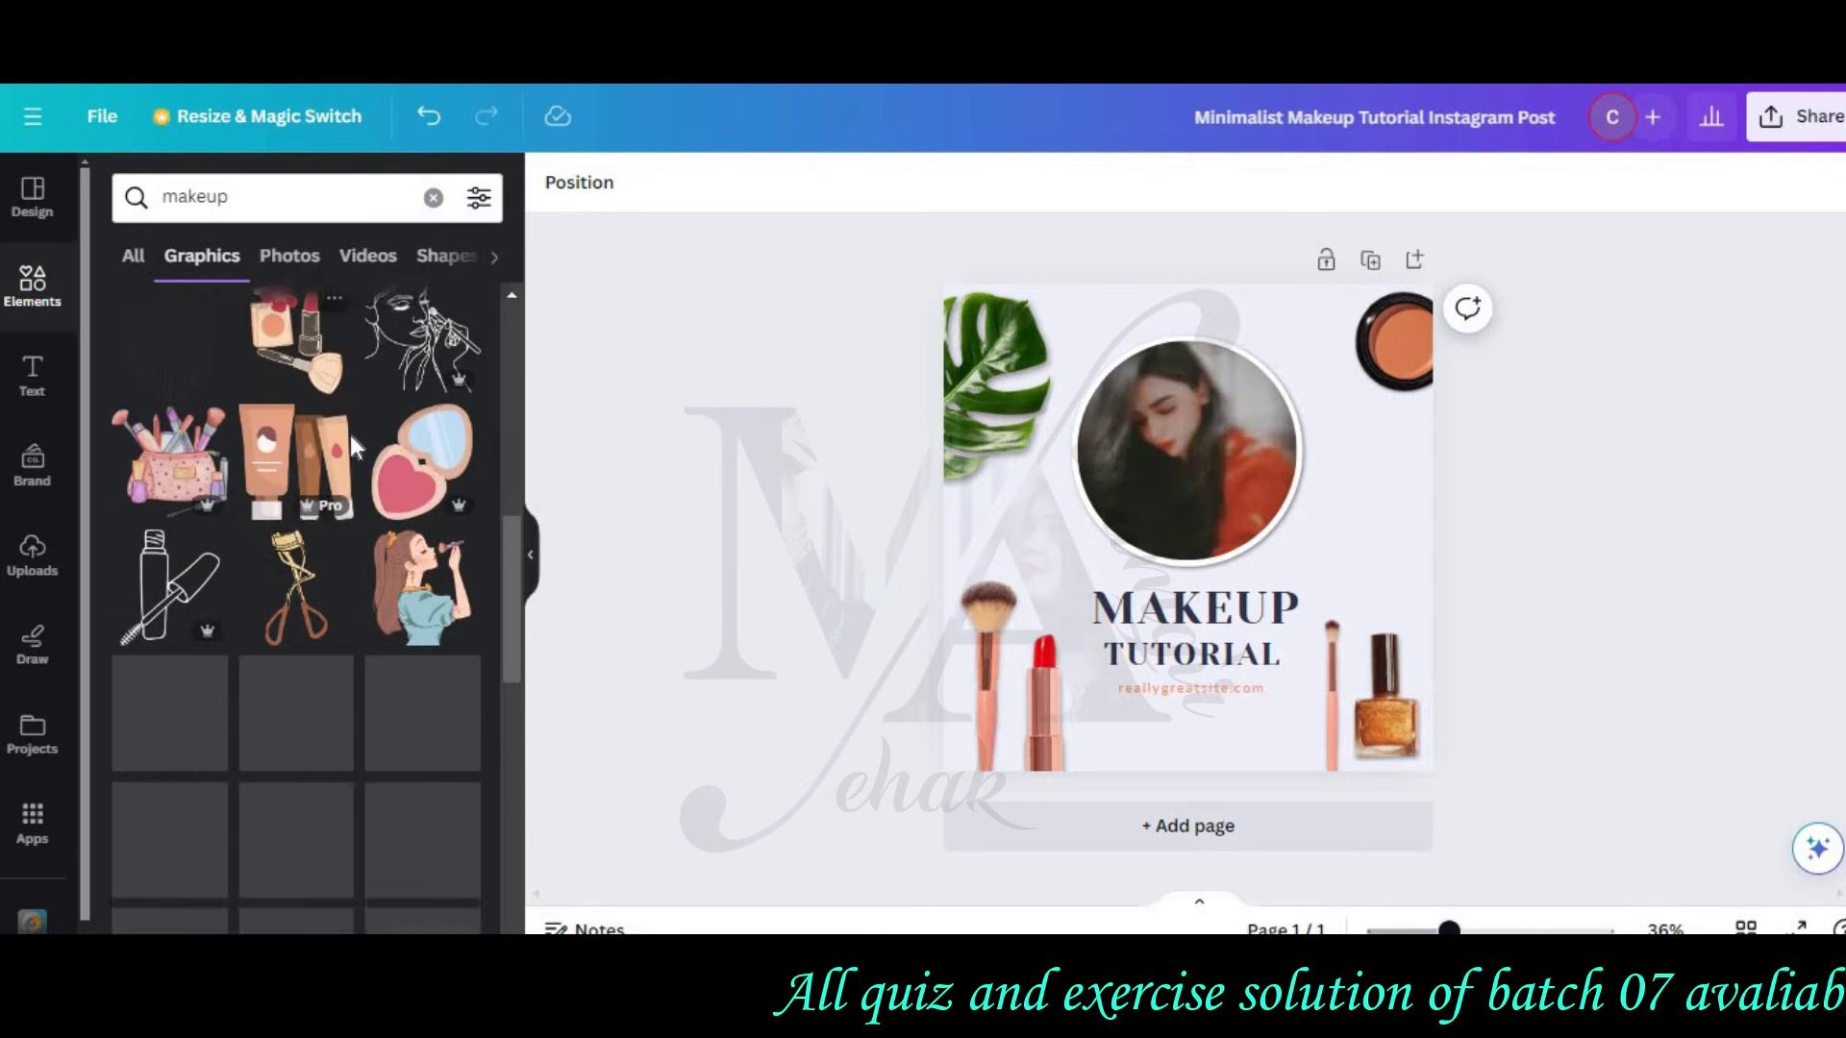
scroll(350, 433, down, 1)
scroll(350, 429, down, 2)
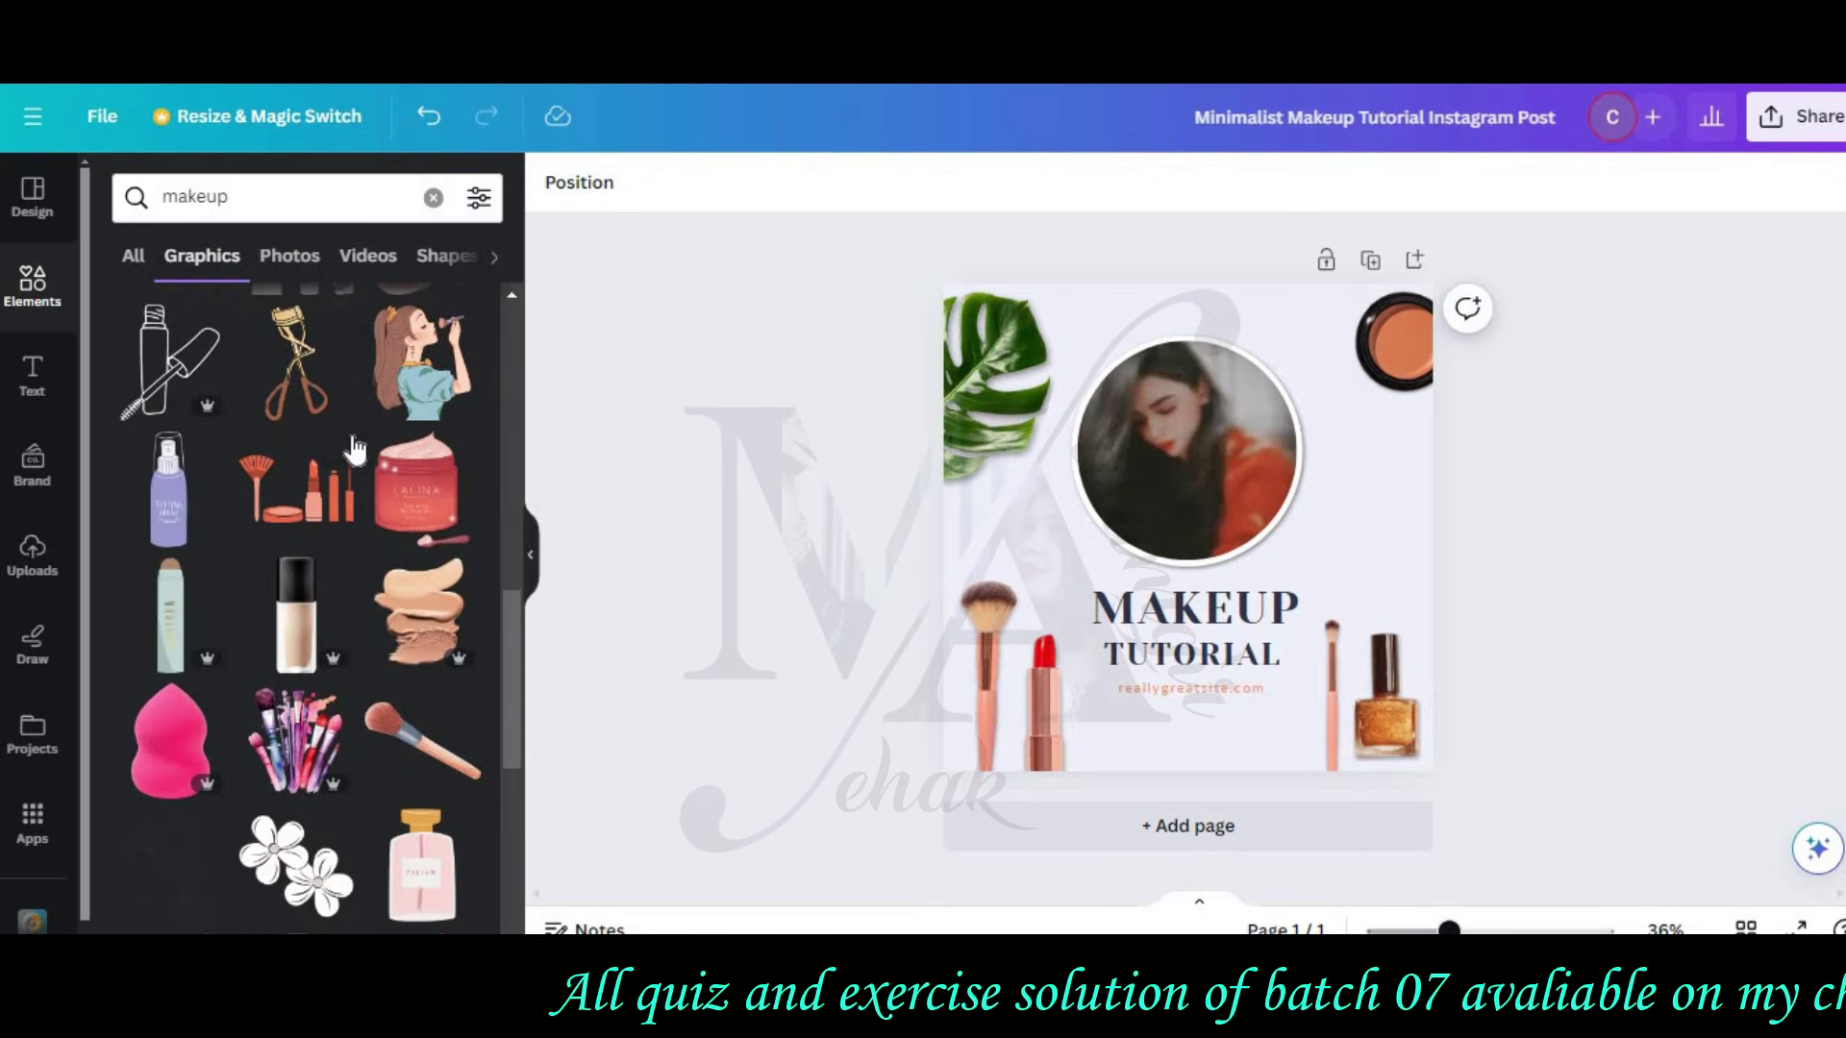
scroll(354, 447, down, 4)
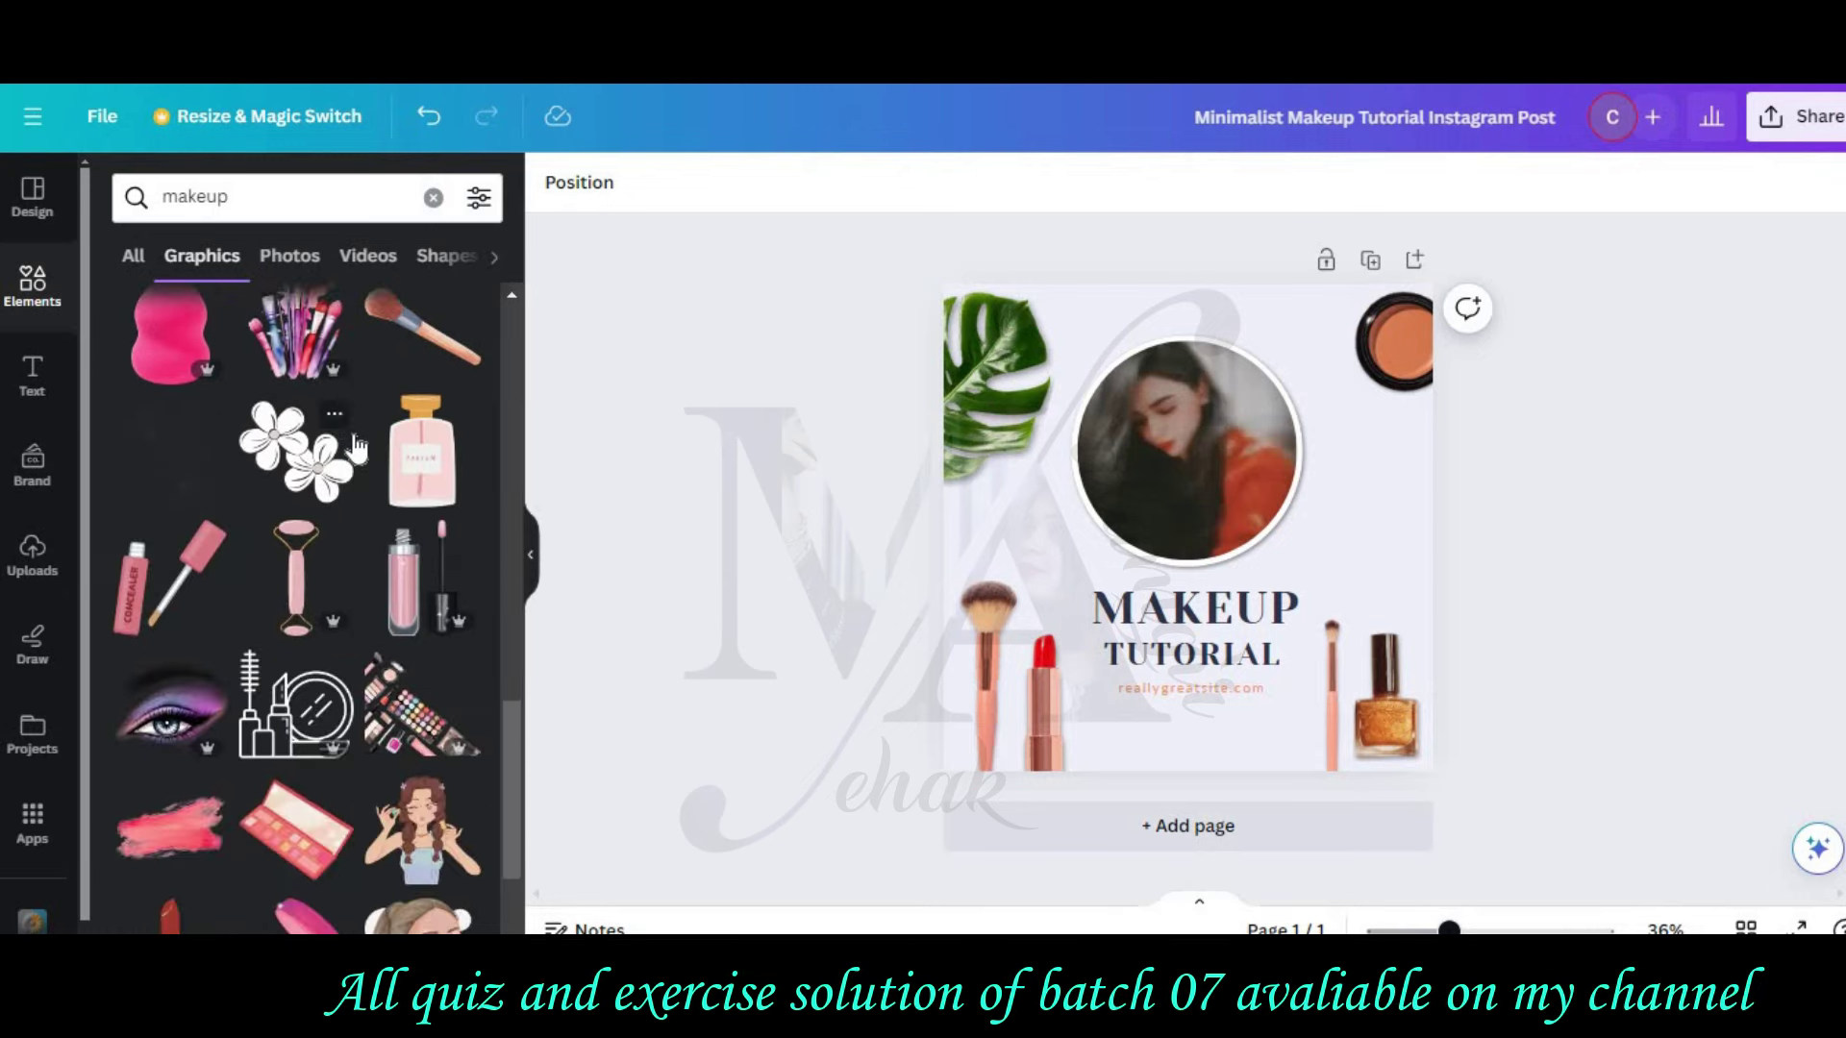
scroll(354, 447, down, 4)
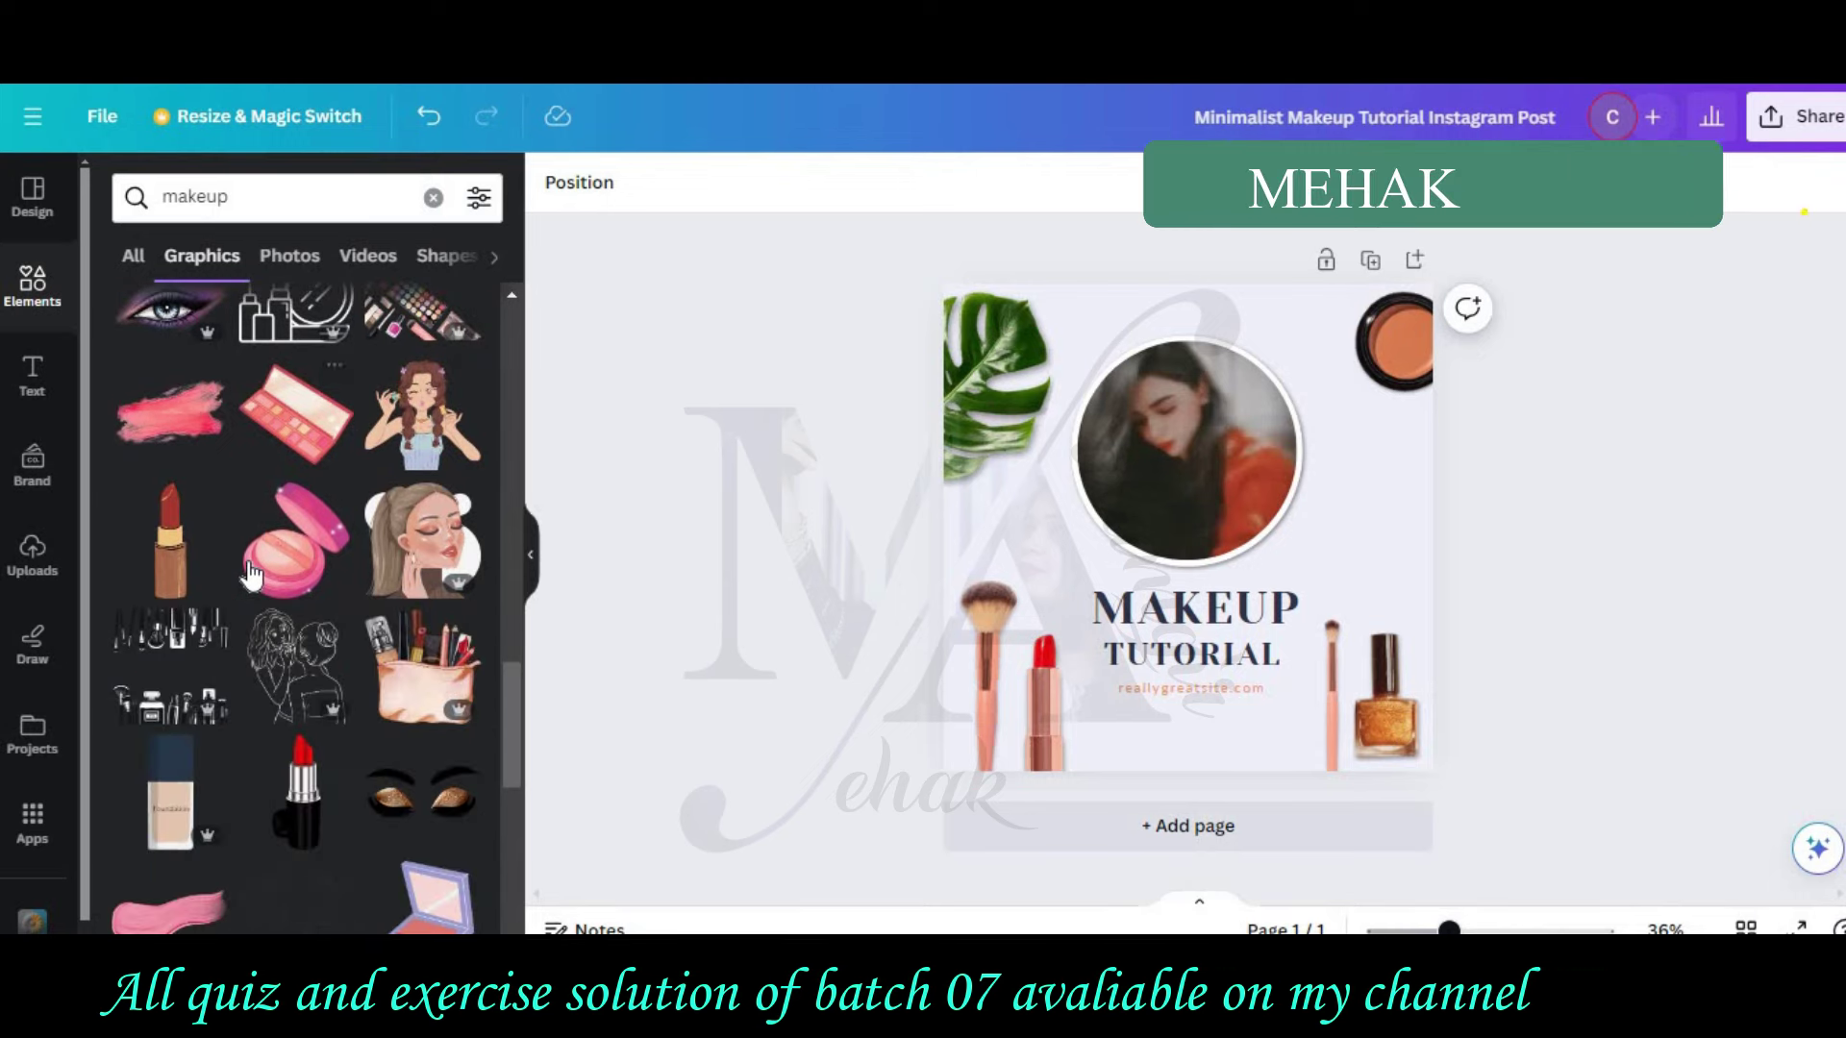
click(250, 575)
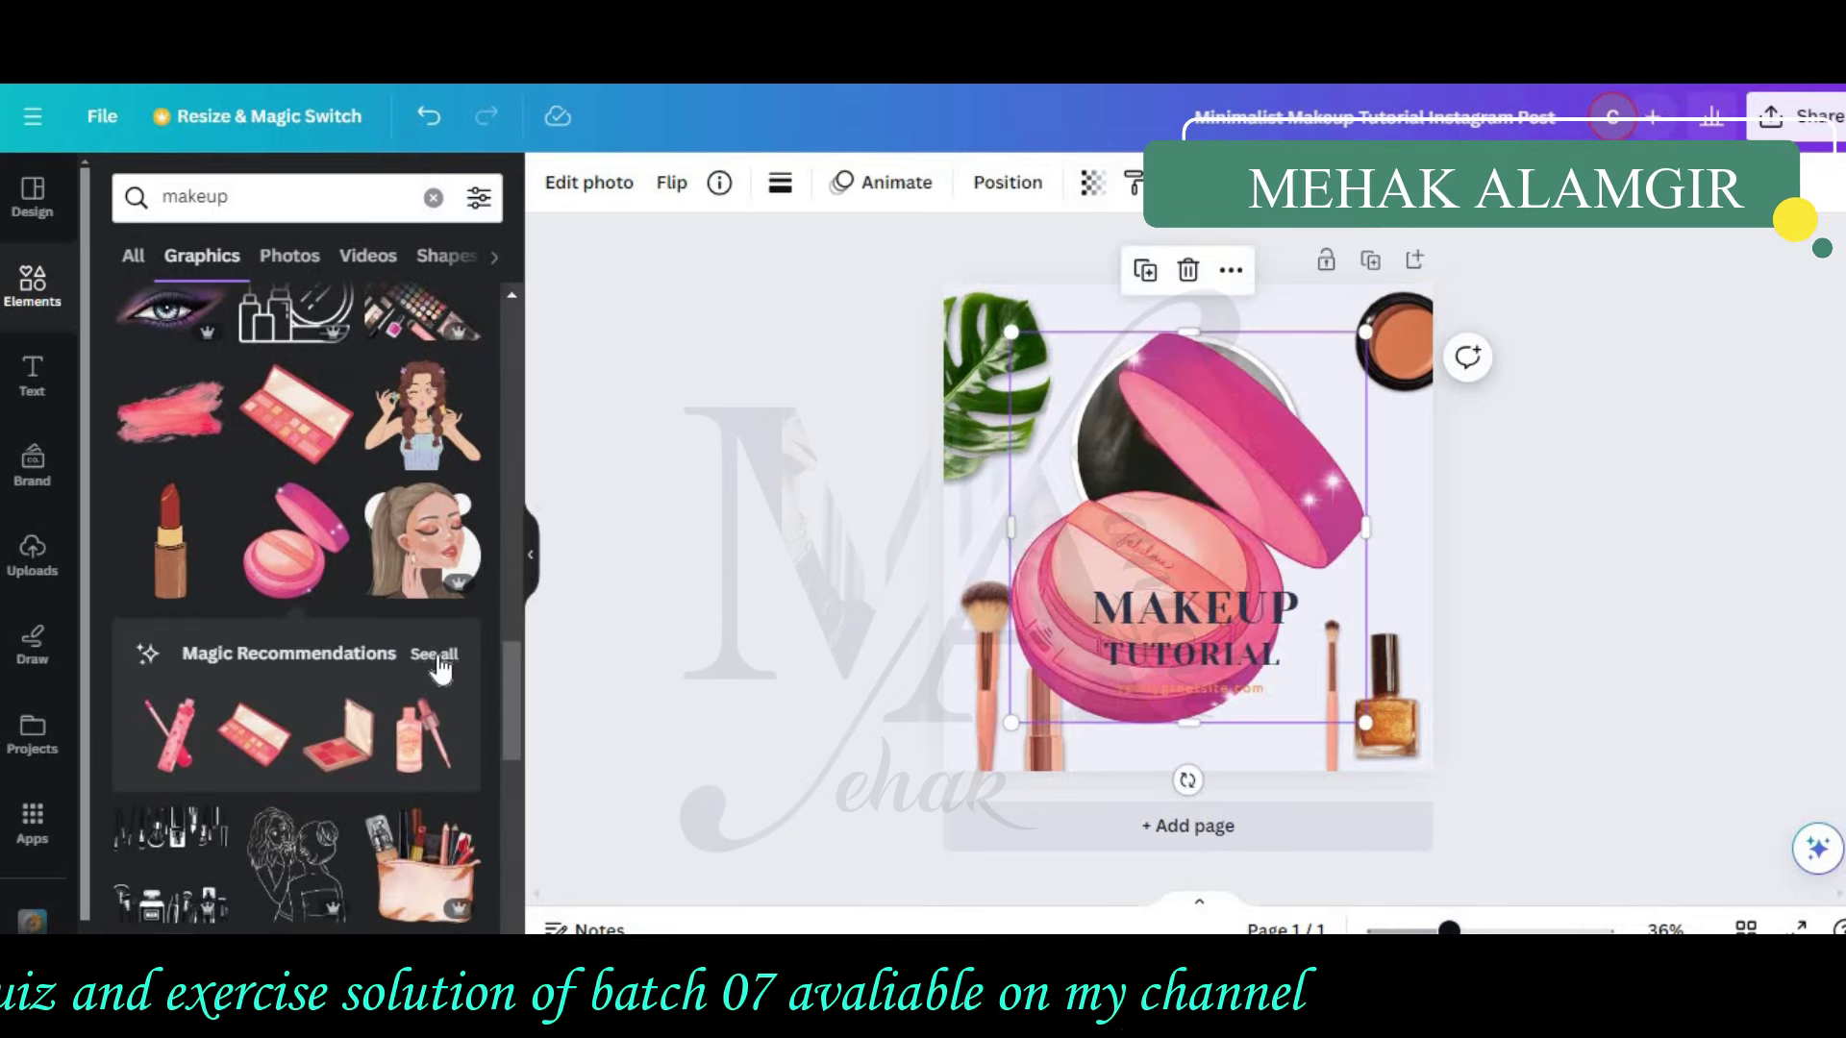
click(438, 656)
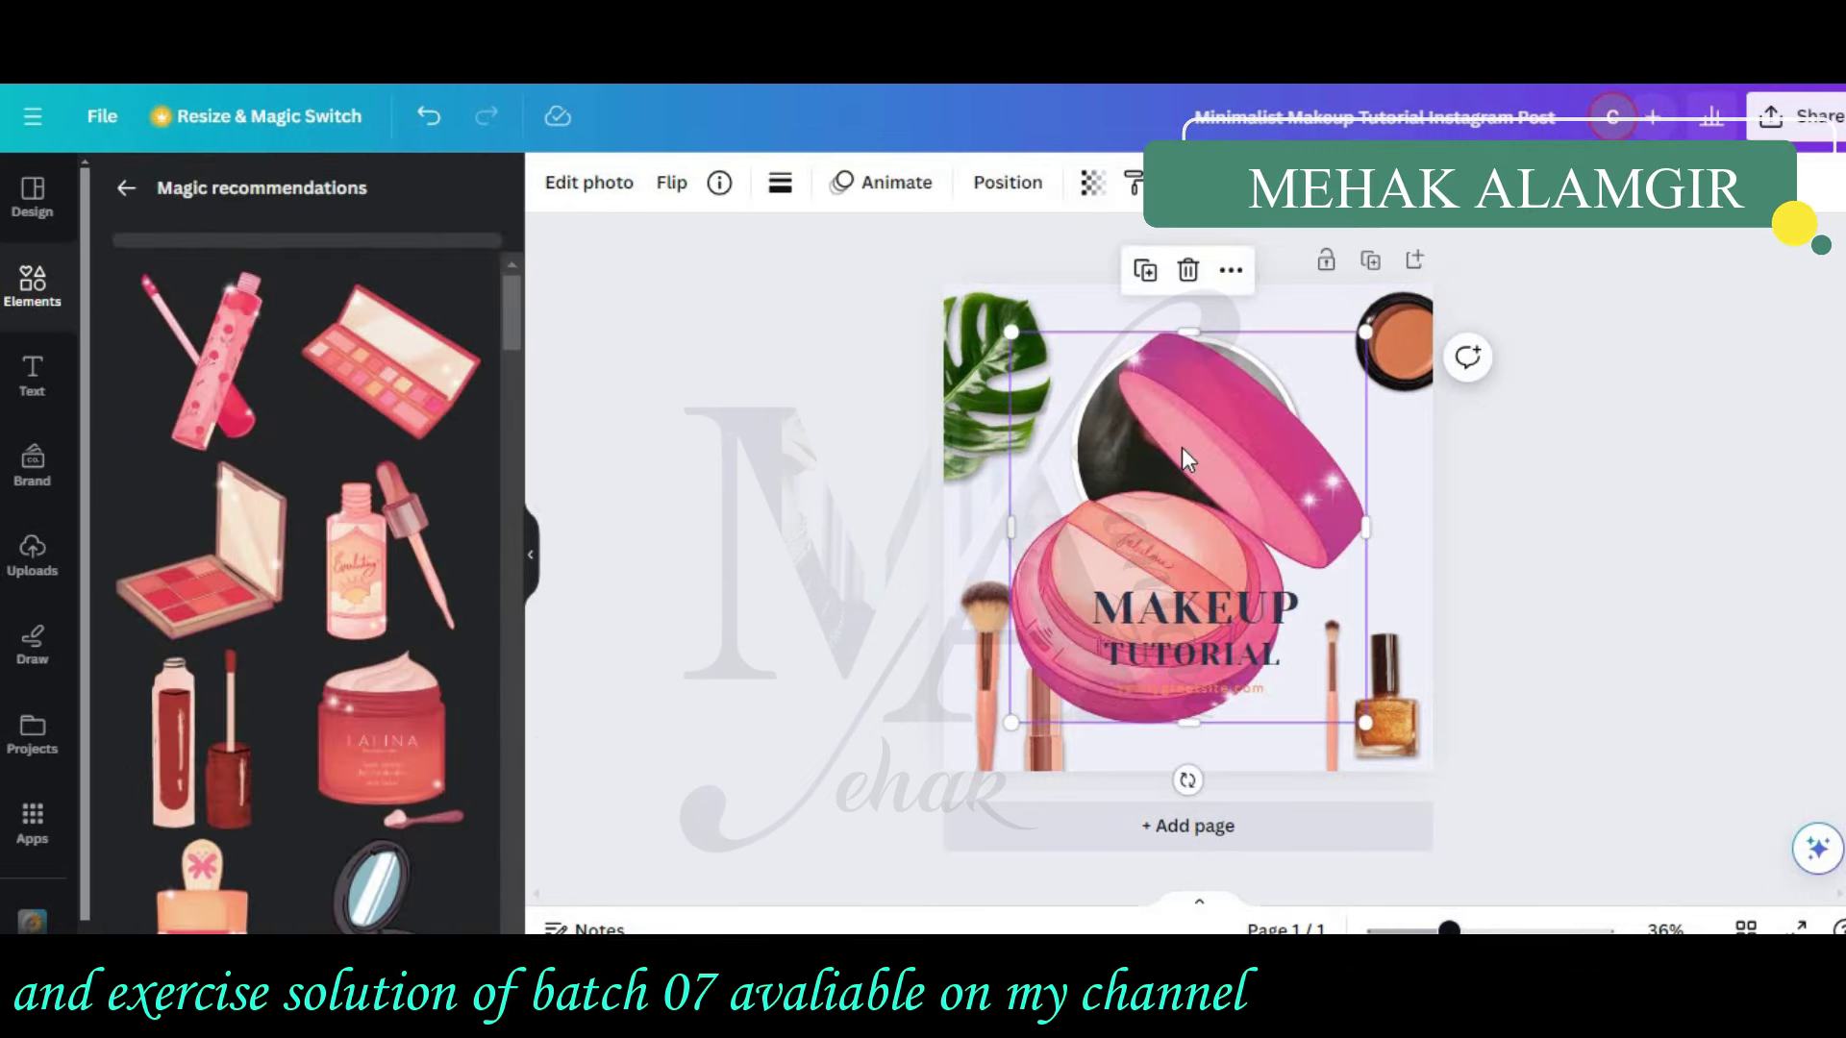
click(1188, 274)
Step: Try the red Lalina cream jar graphic at a small size beside the website text, and delete it
click(382, 740)
drag(1033, 332, 1289, 740)
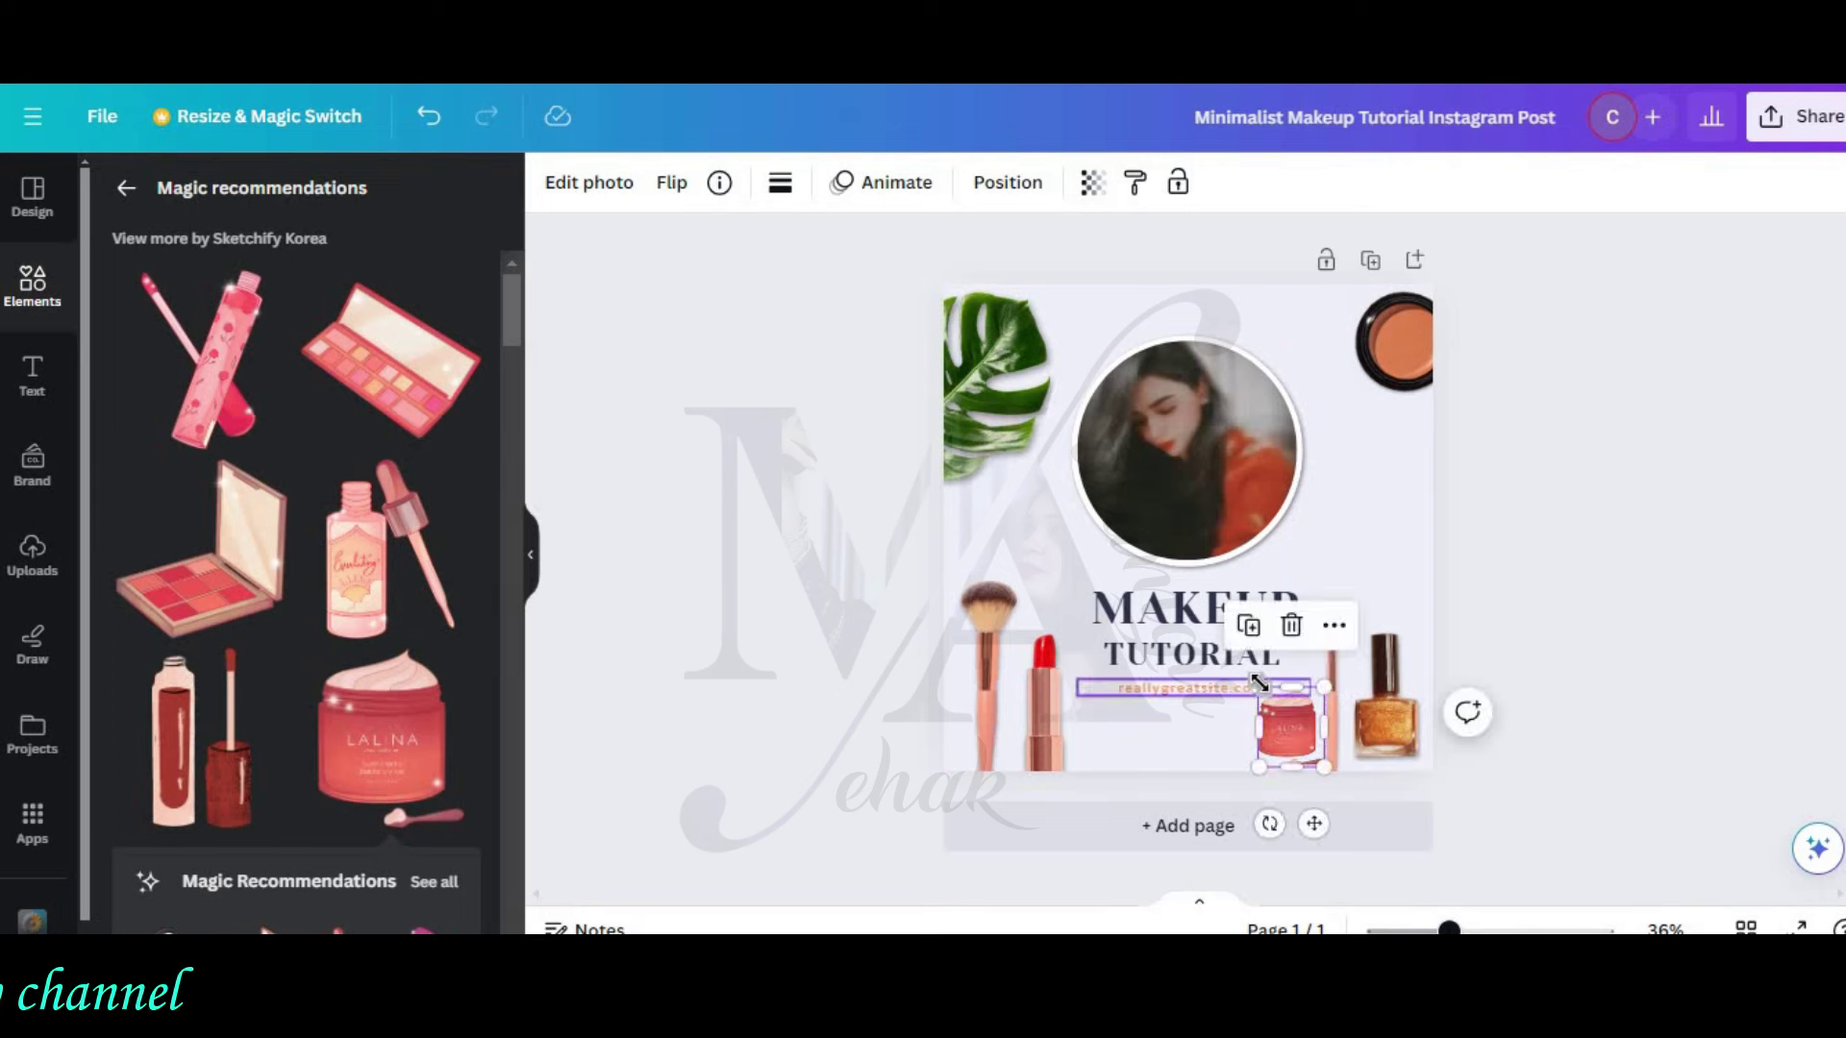
key(Delete)
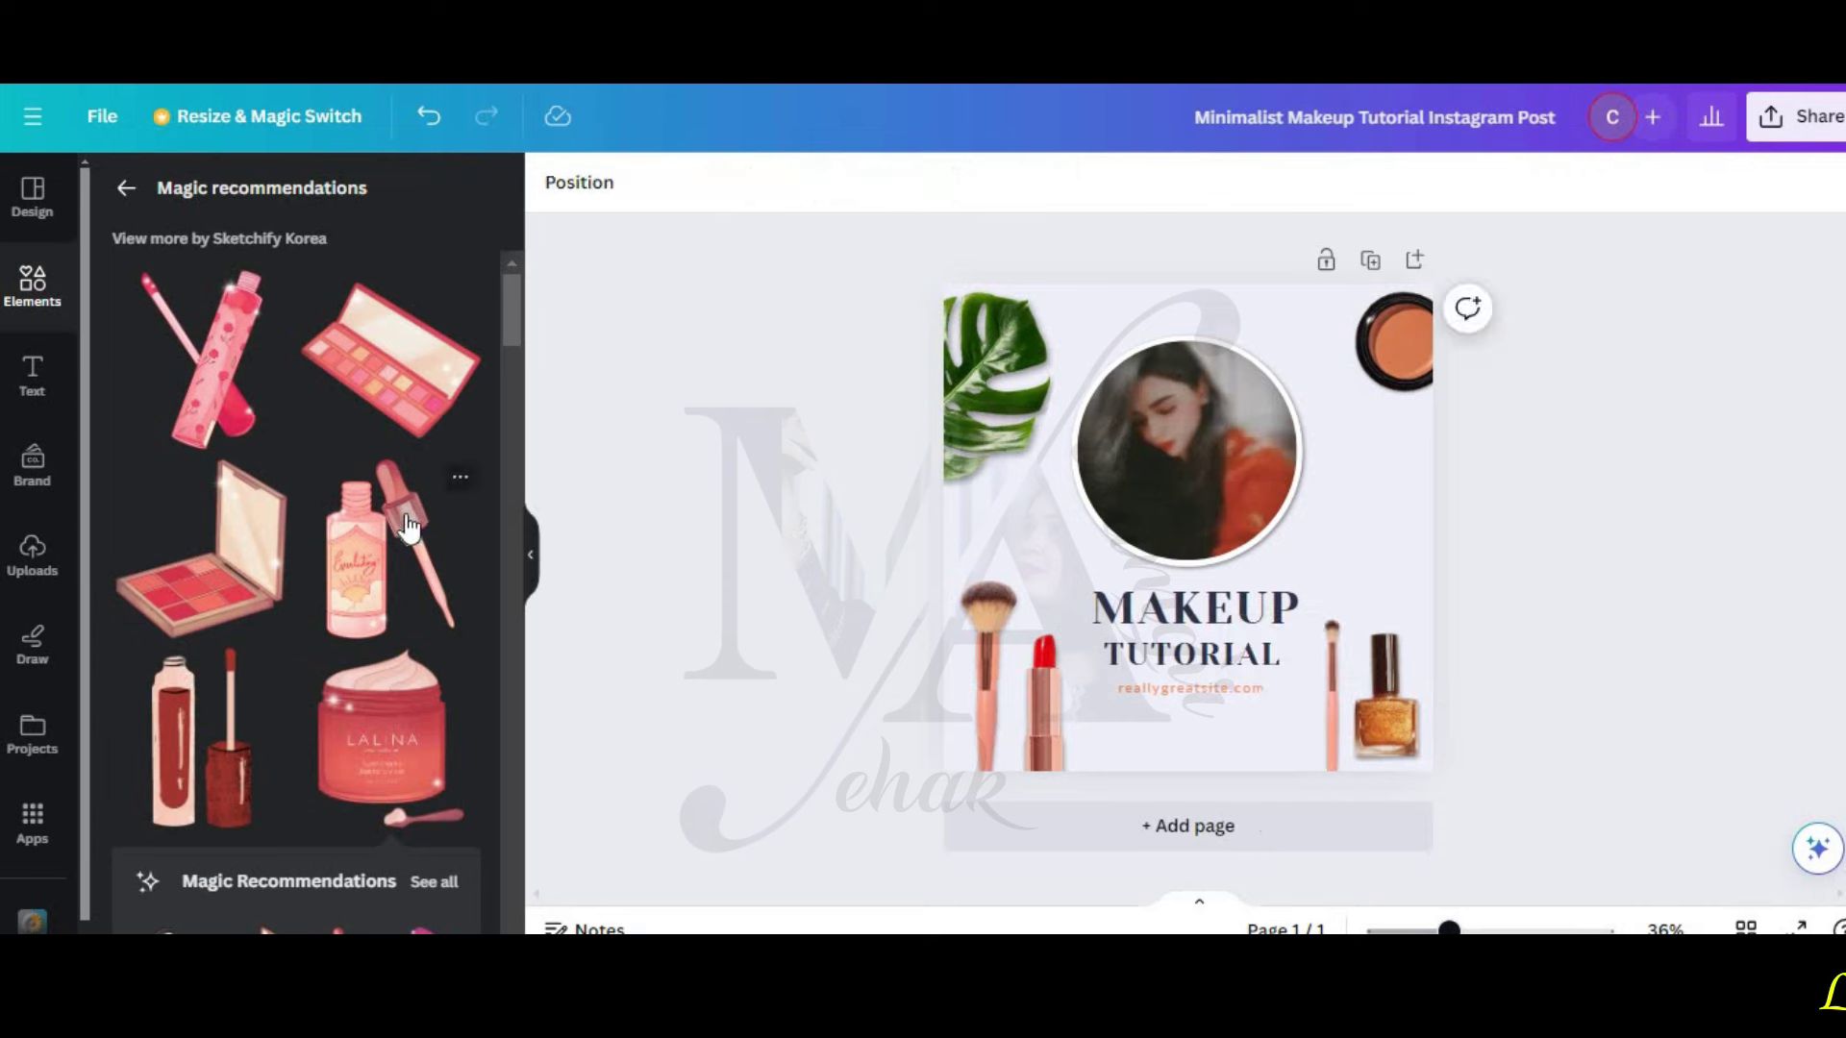
Step: Replace the gold nail polish with the recommended pink pump bottle graphic, scaled to fit the post's lower-right corner beside the small brush
scroll(448, 428, down, 10)
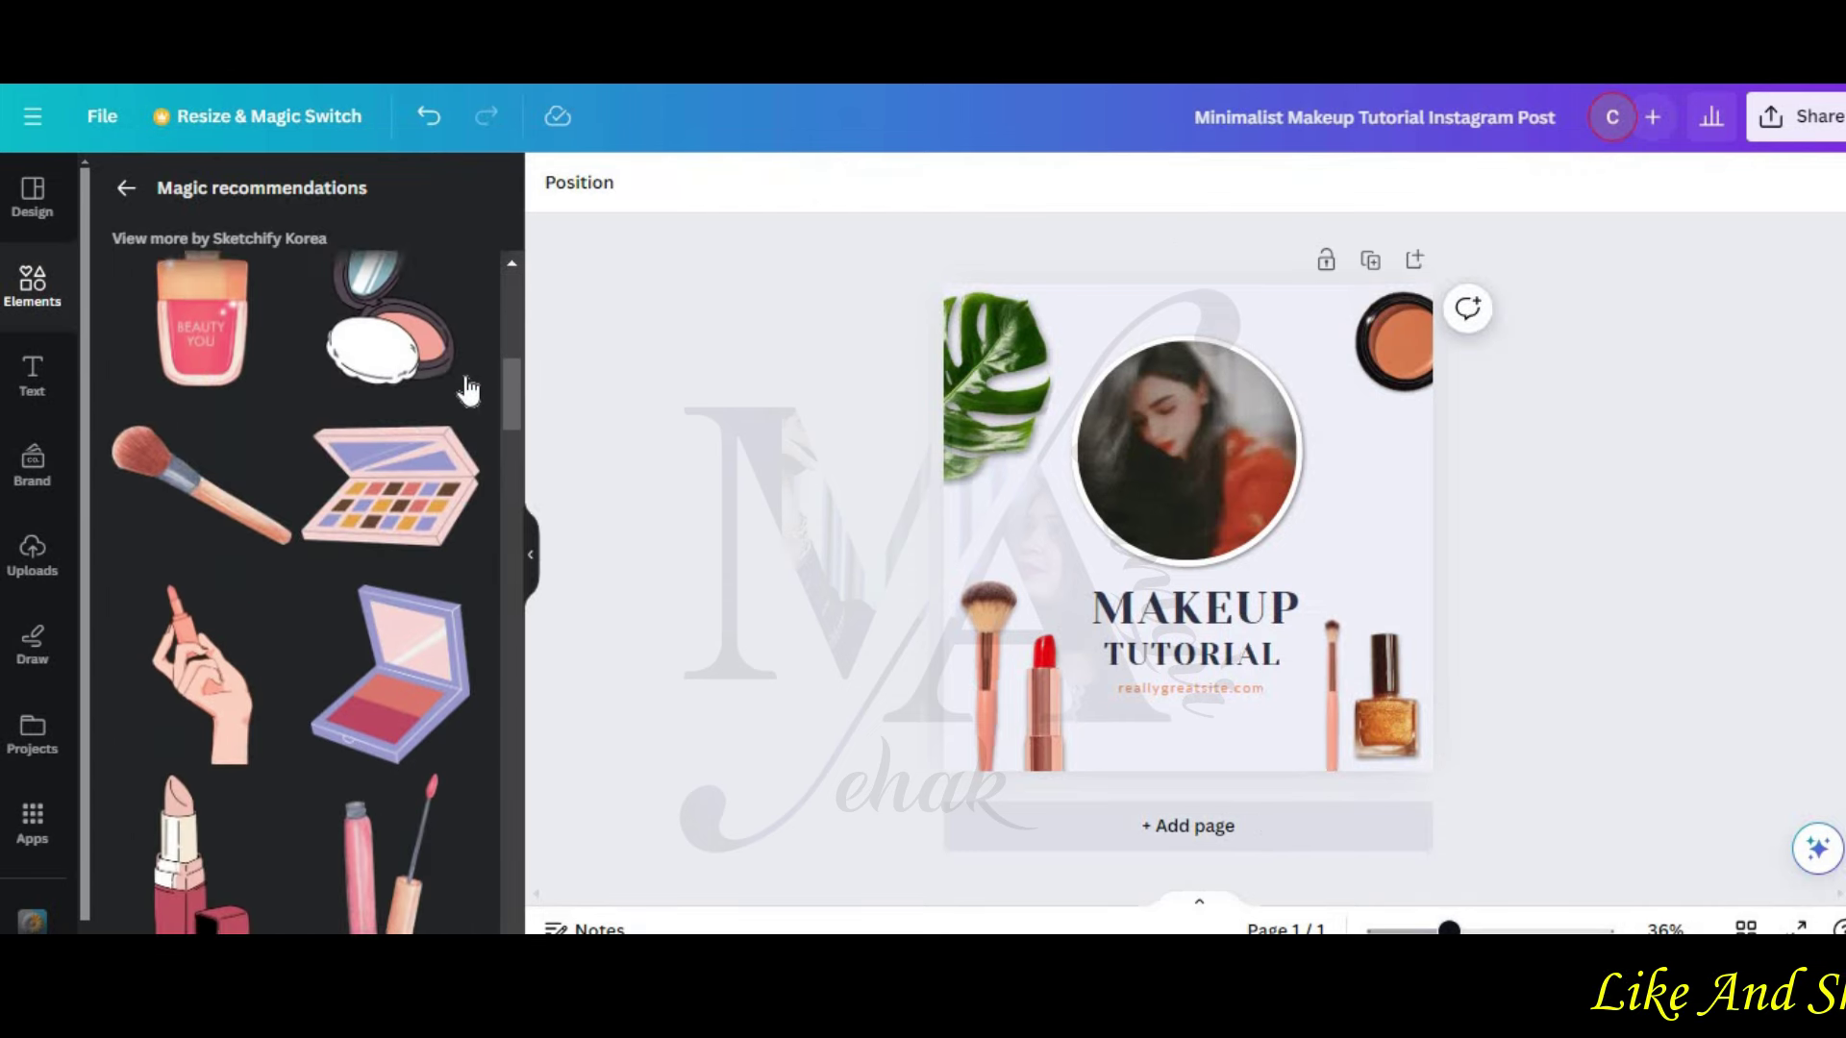
scroll(468, 389, down, 4)
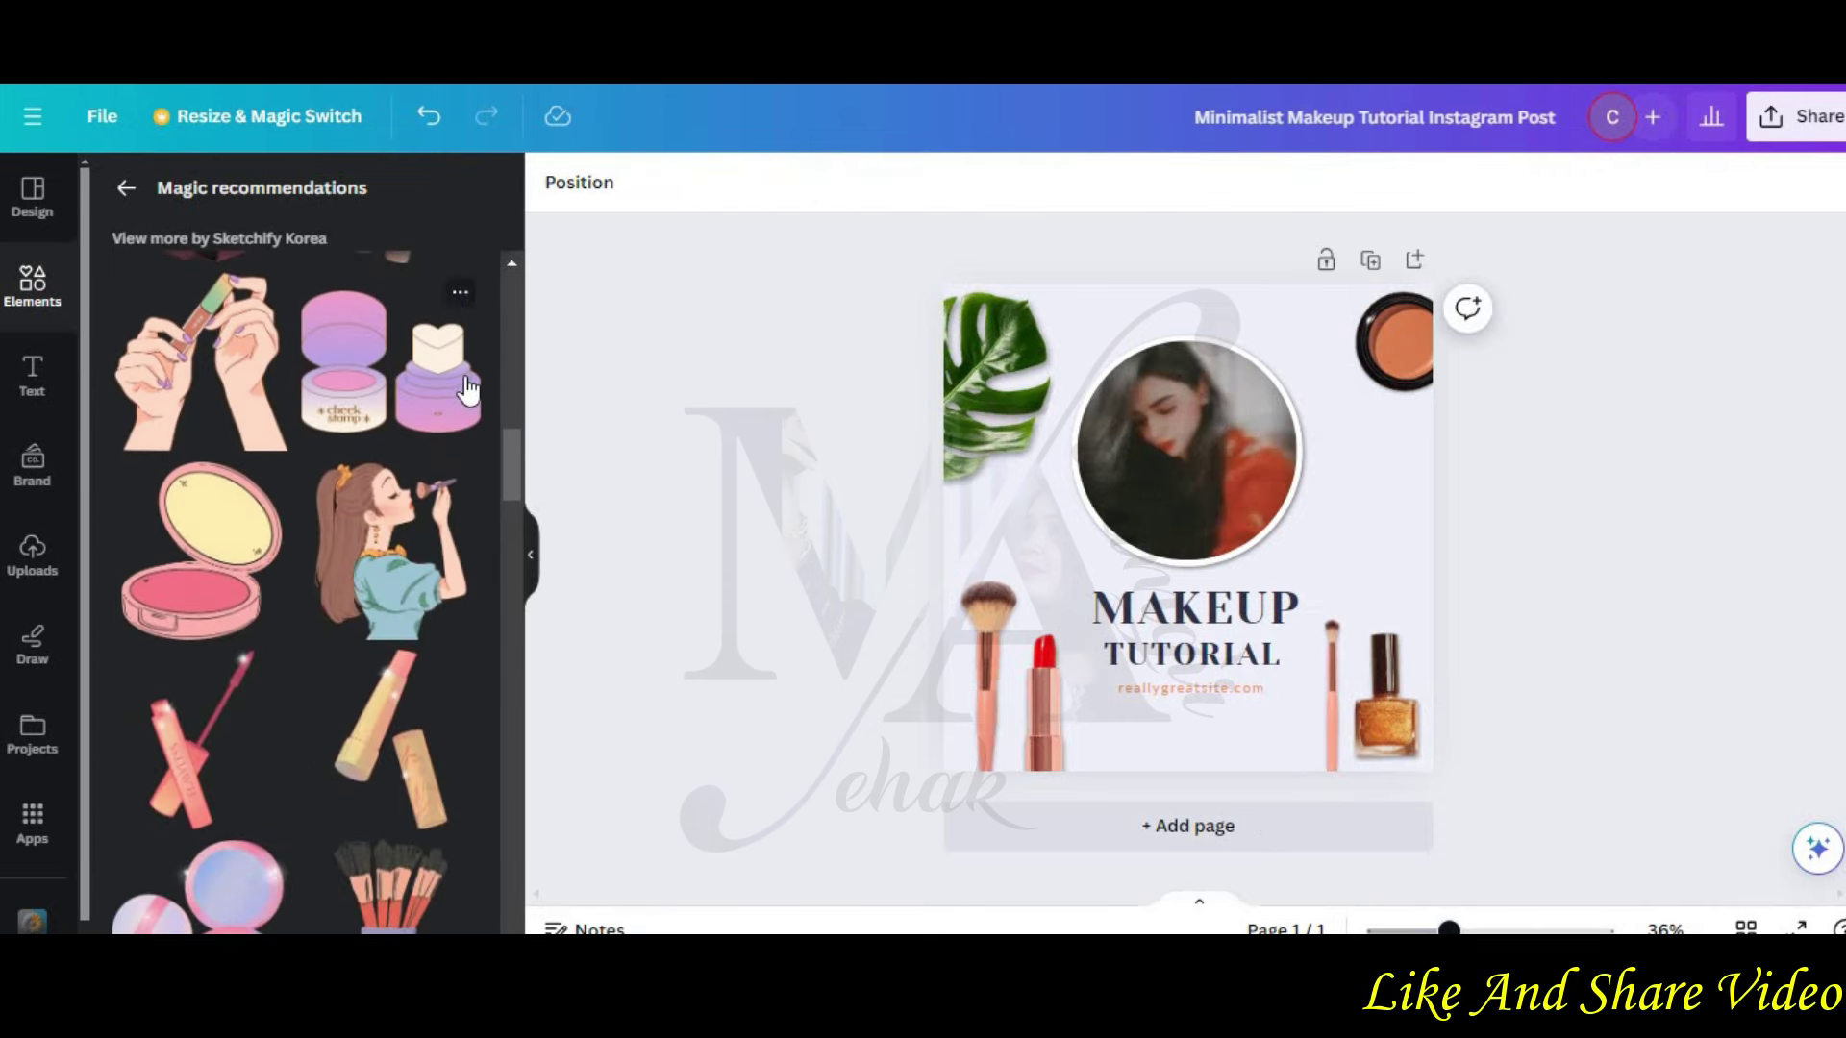
scroll(468, 390, down, 5)
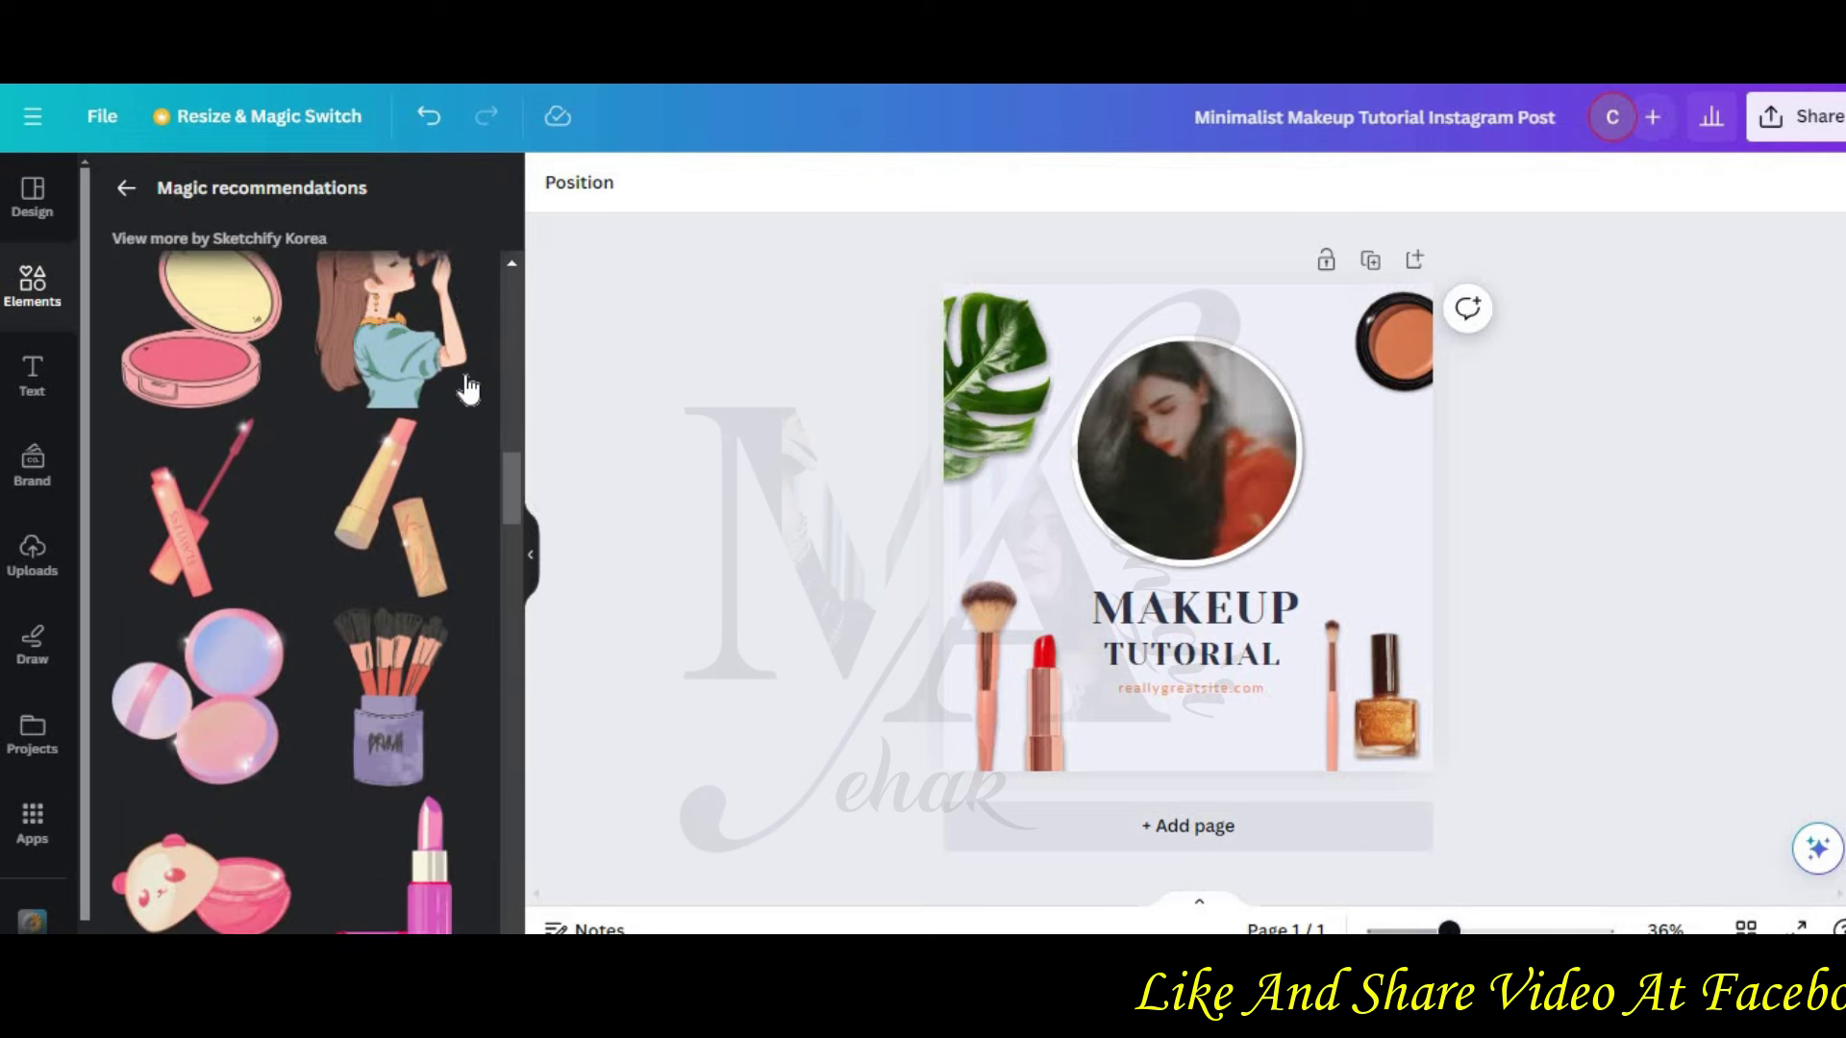
scroll(468, 389, down, 6)
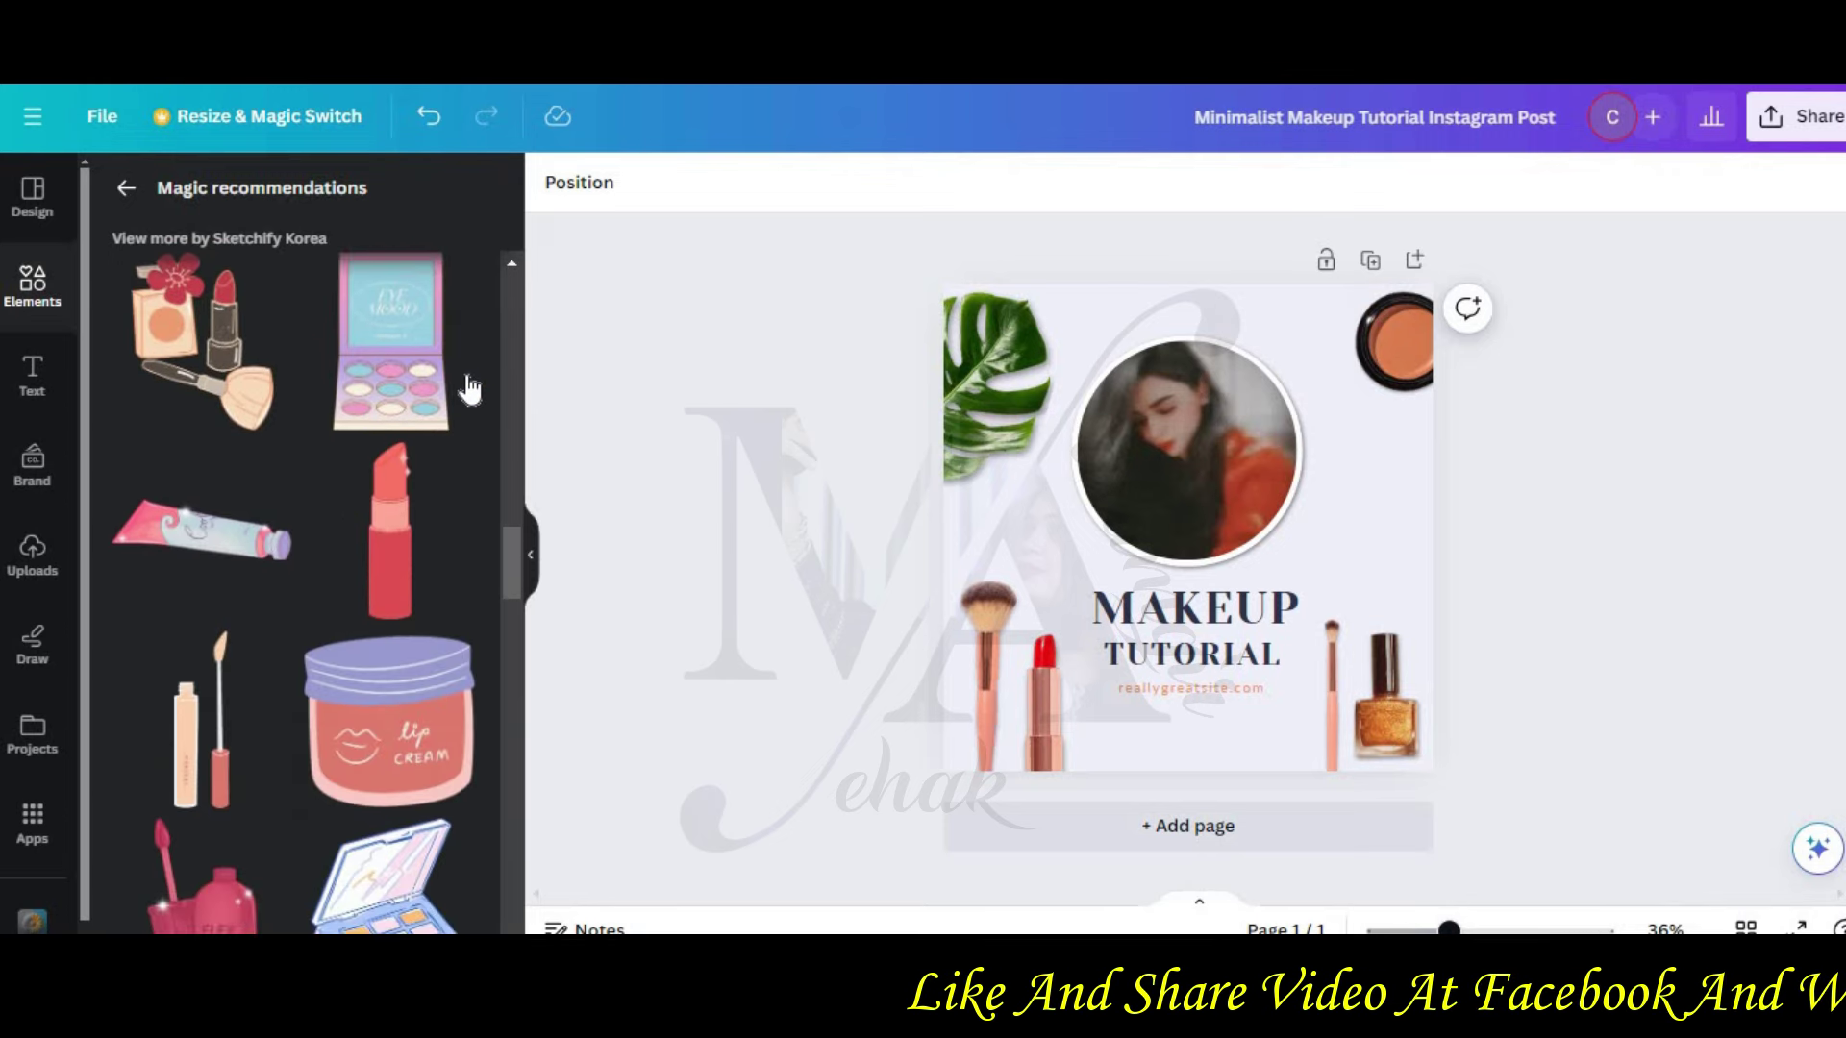
scroll(469, 390, down, 6)
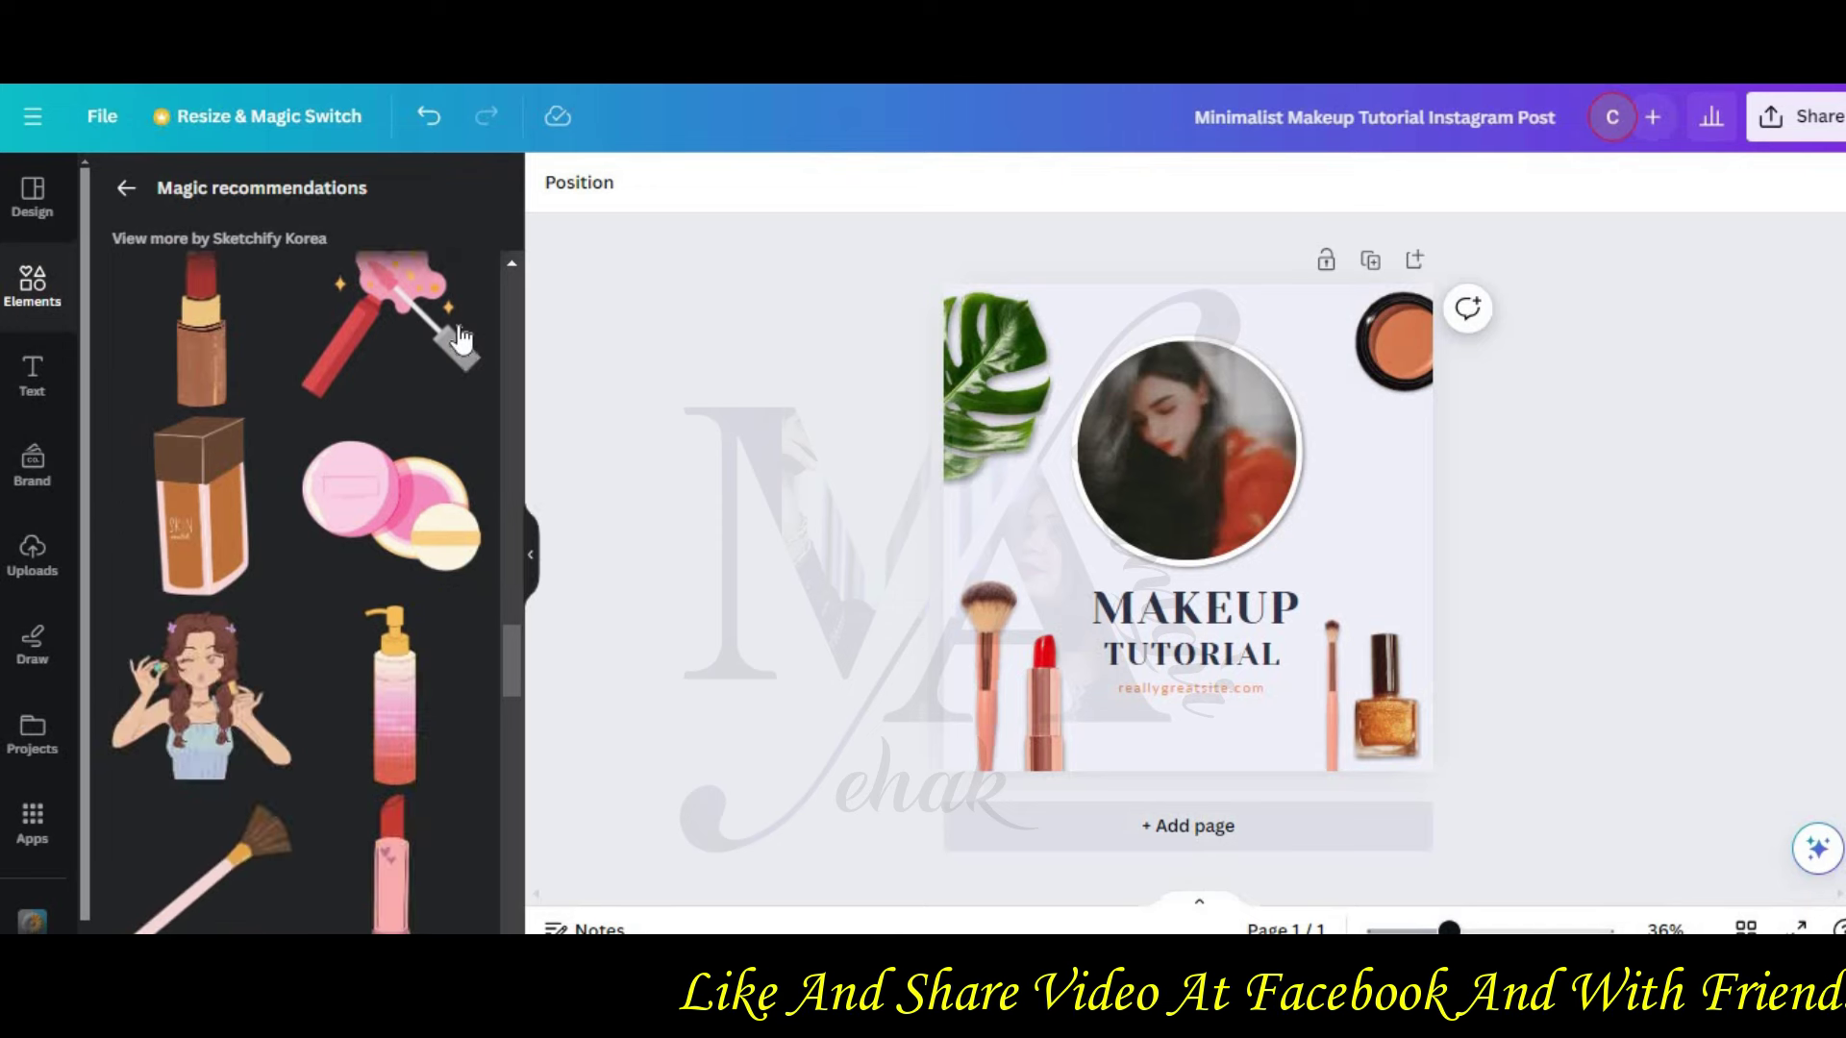
click(394, 558)
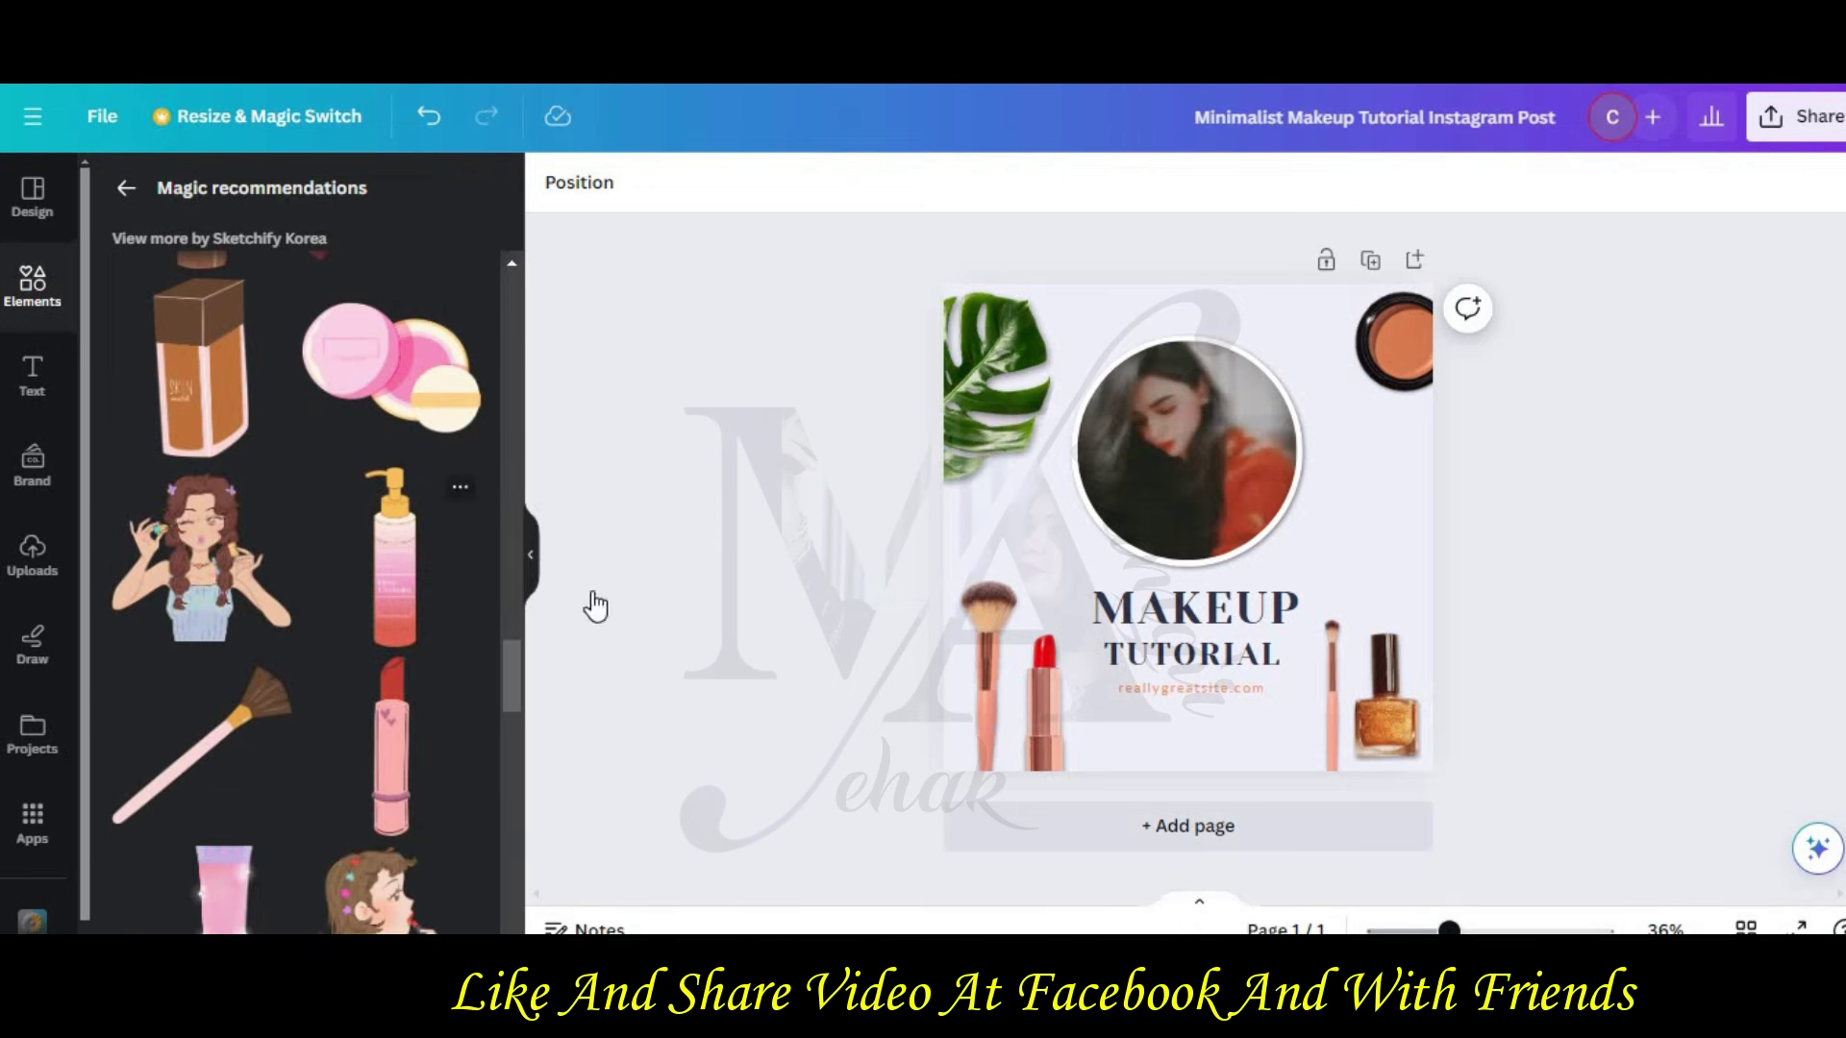
mouse_move(1191, 533)
mouse_down()
mouse_move(1378, 524)
mouse_move(1387, 704)
mouse_move(1337, 746)
mouse_move(1327, 684)
mouse_up()
click(1374, 738)
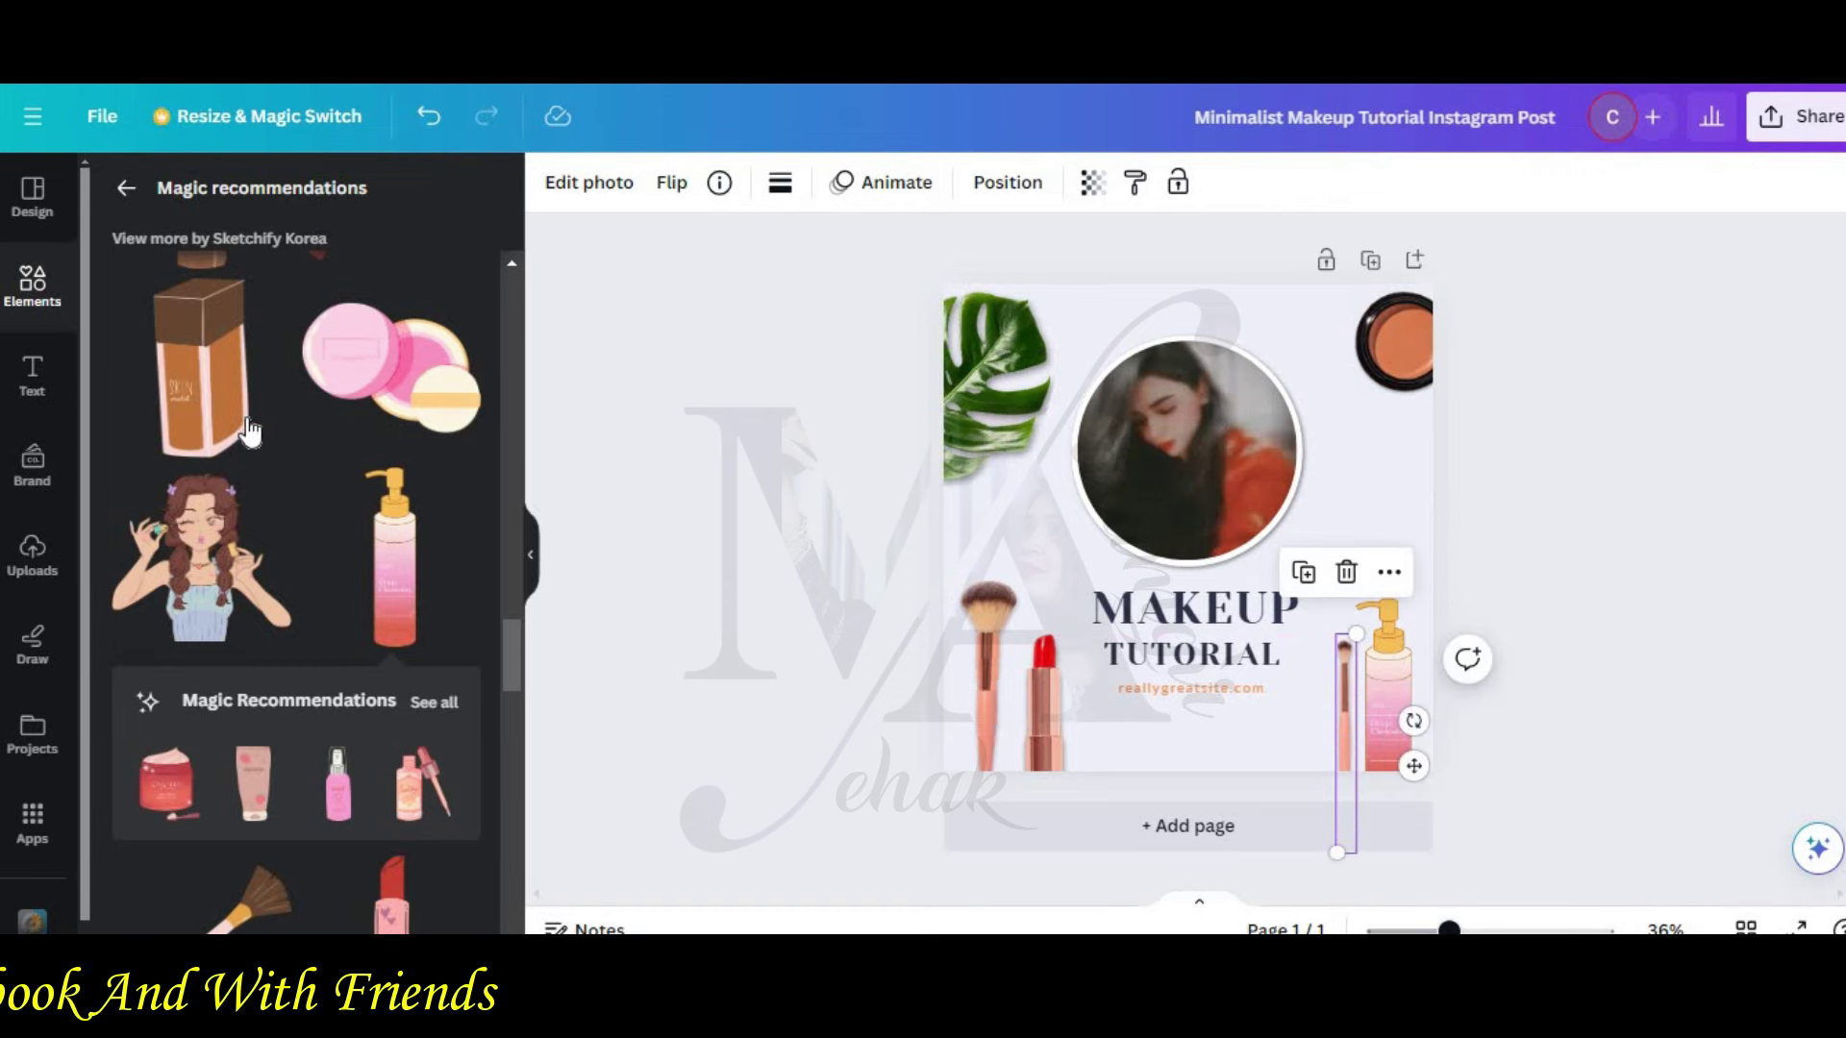
Step: Search the elements for blush and show all the matching graphics
click(126, 188)
click(270, 206)
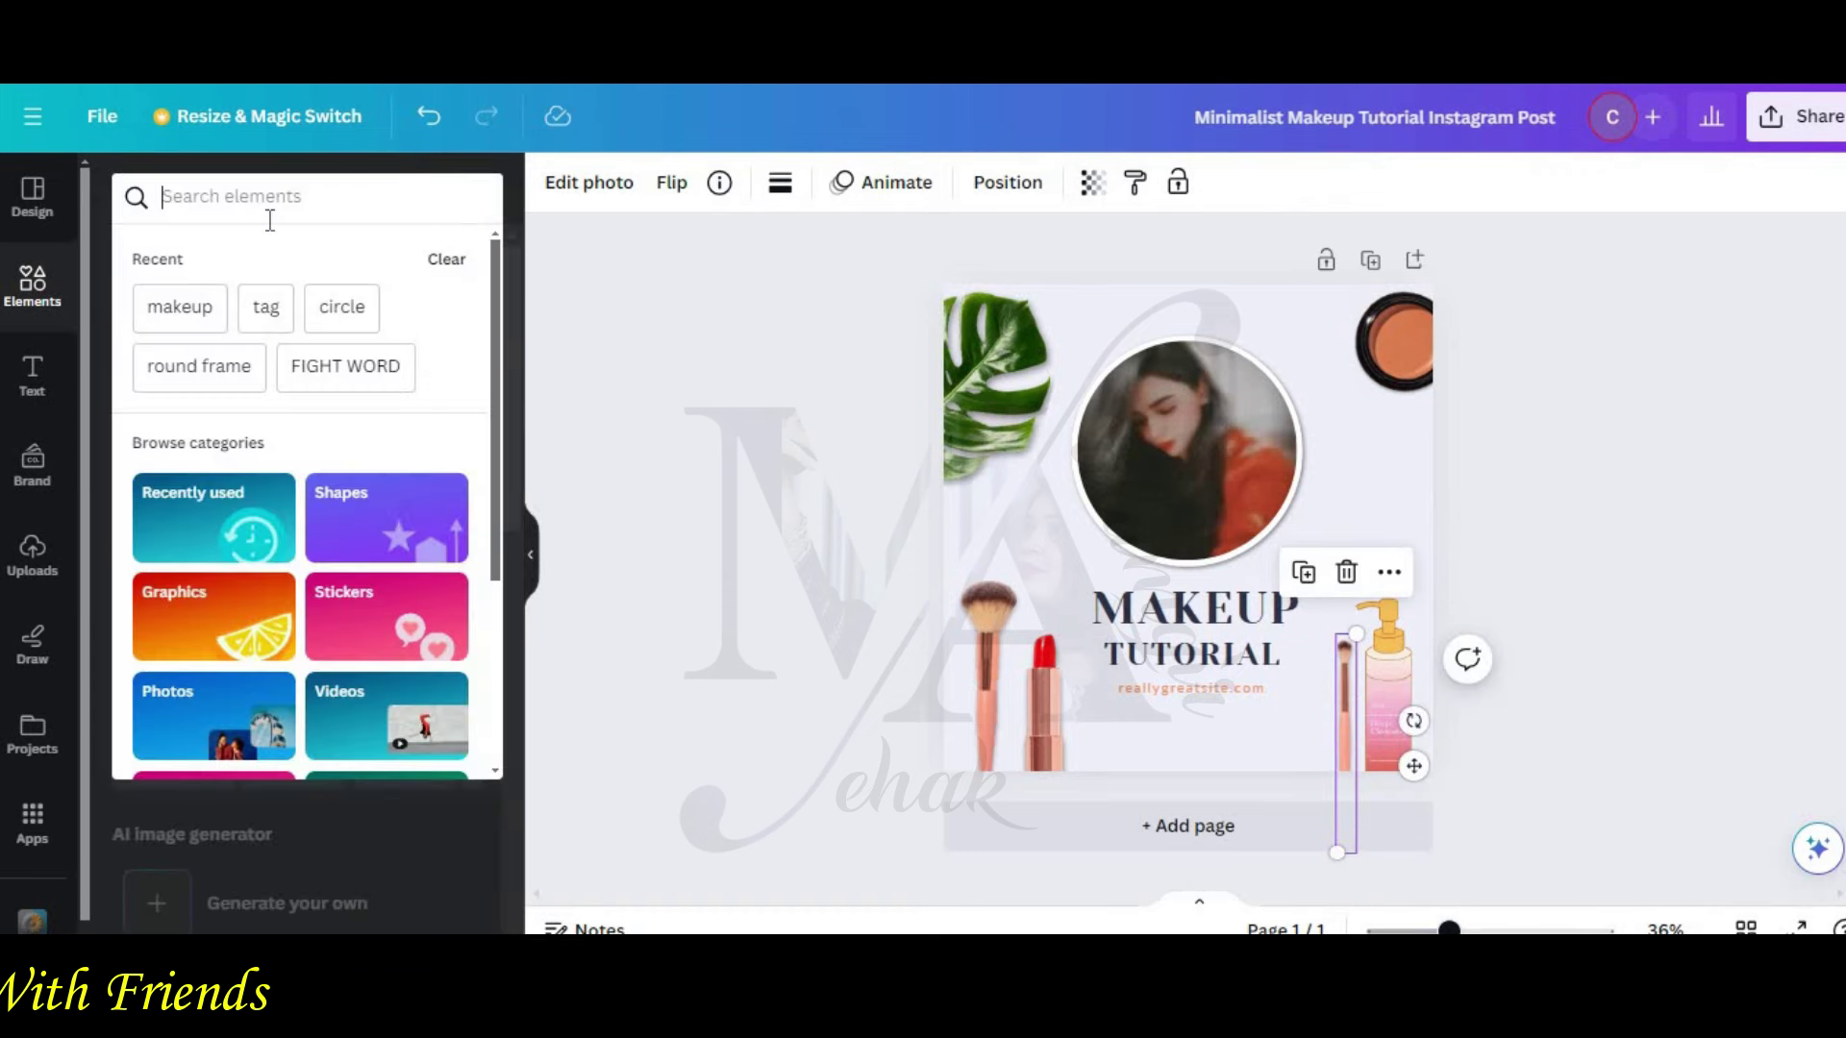
text(blush)
key(Return)
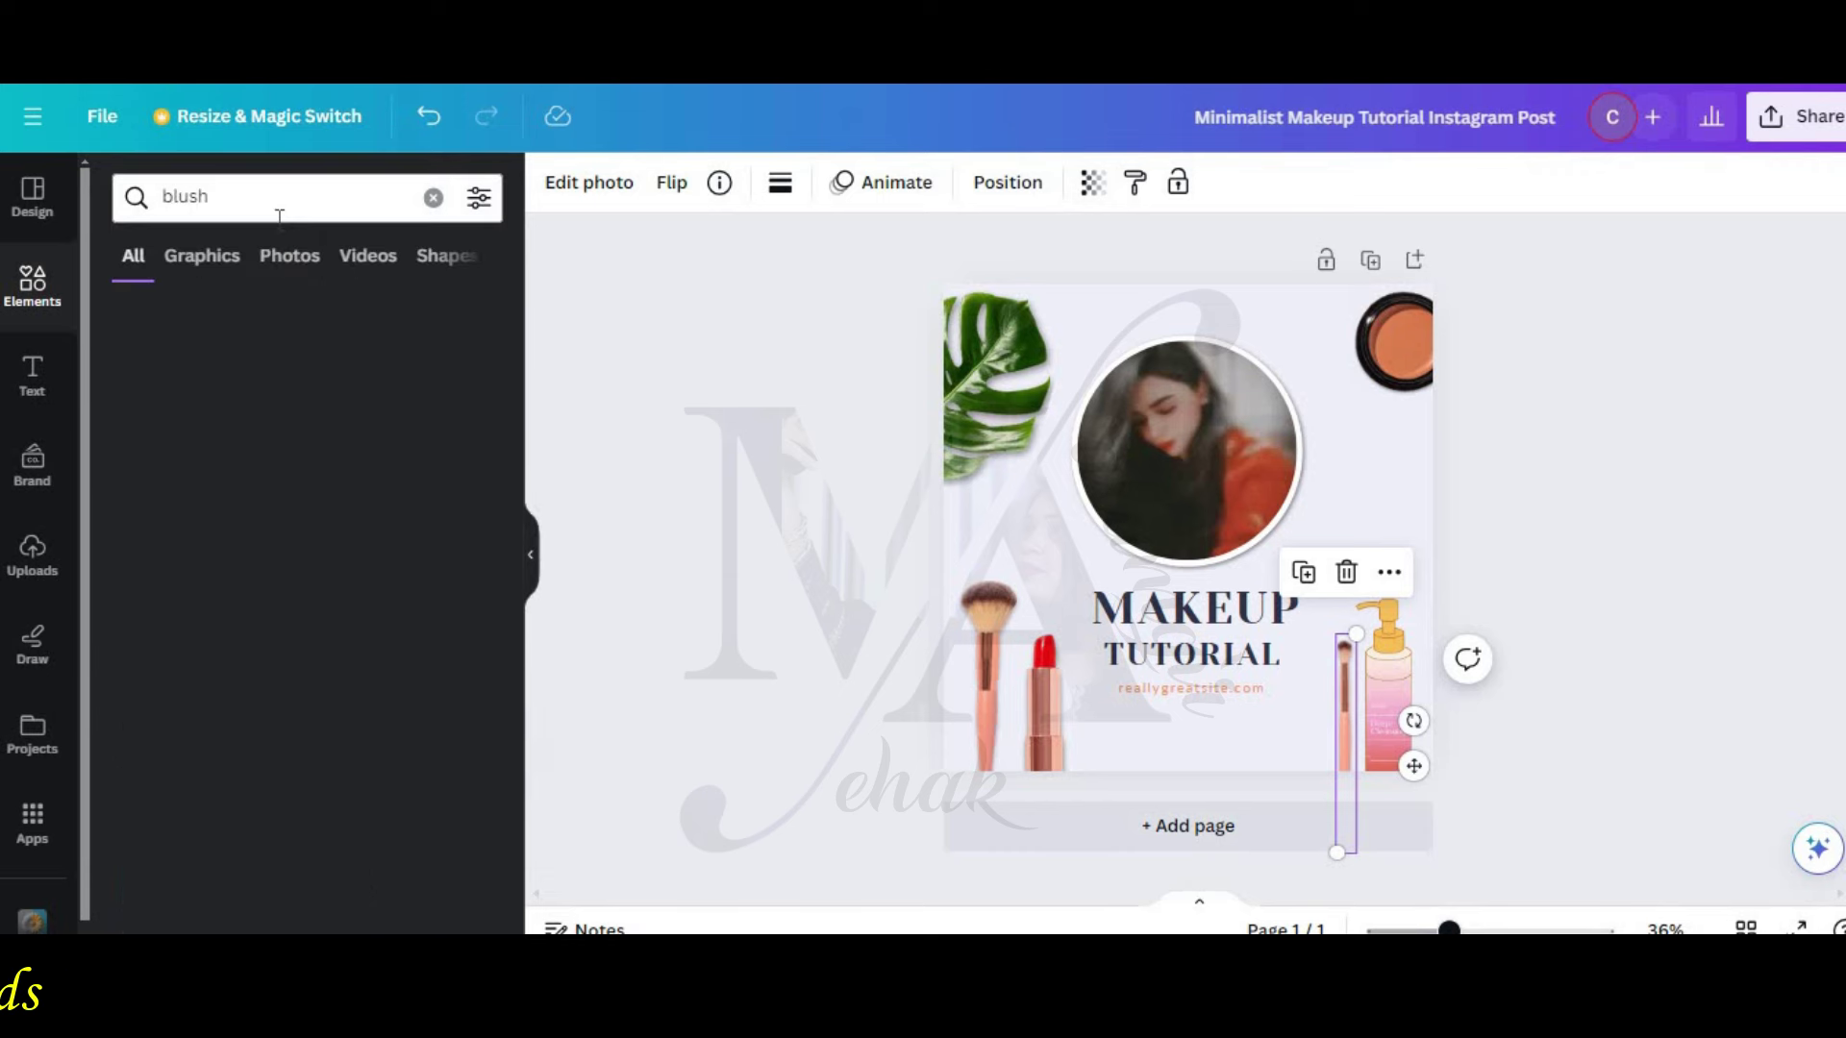
click(444, 391)
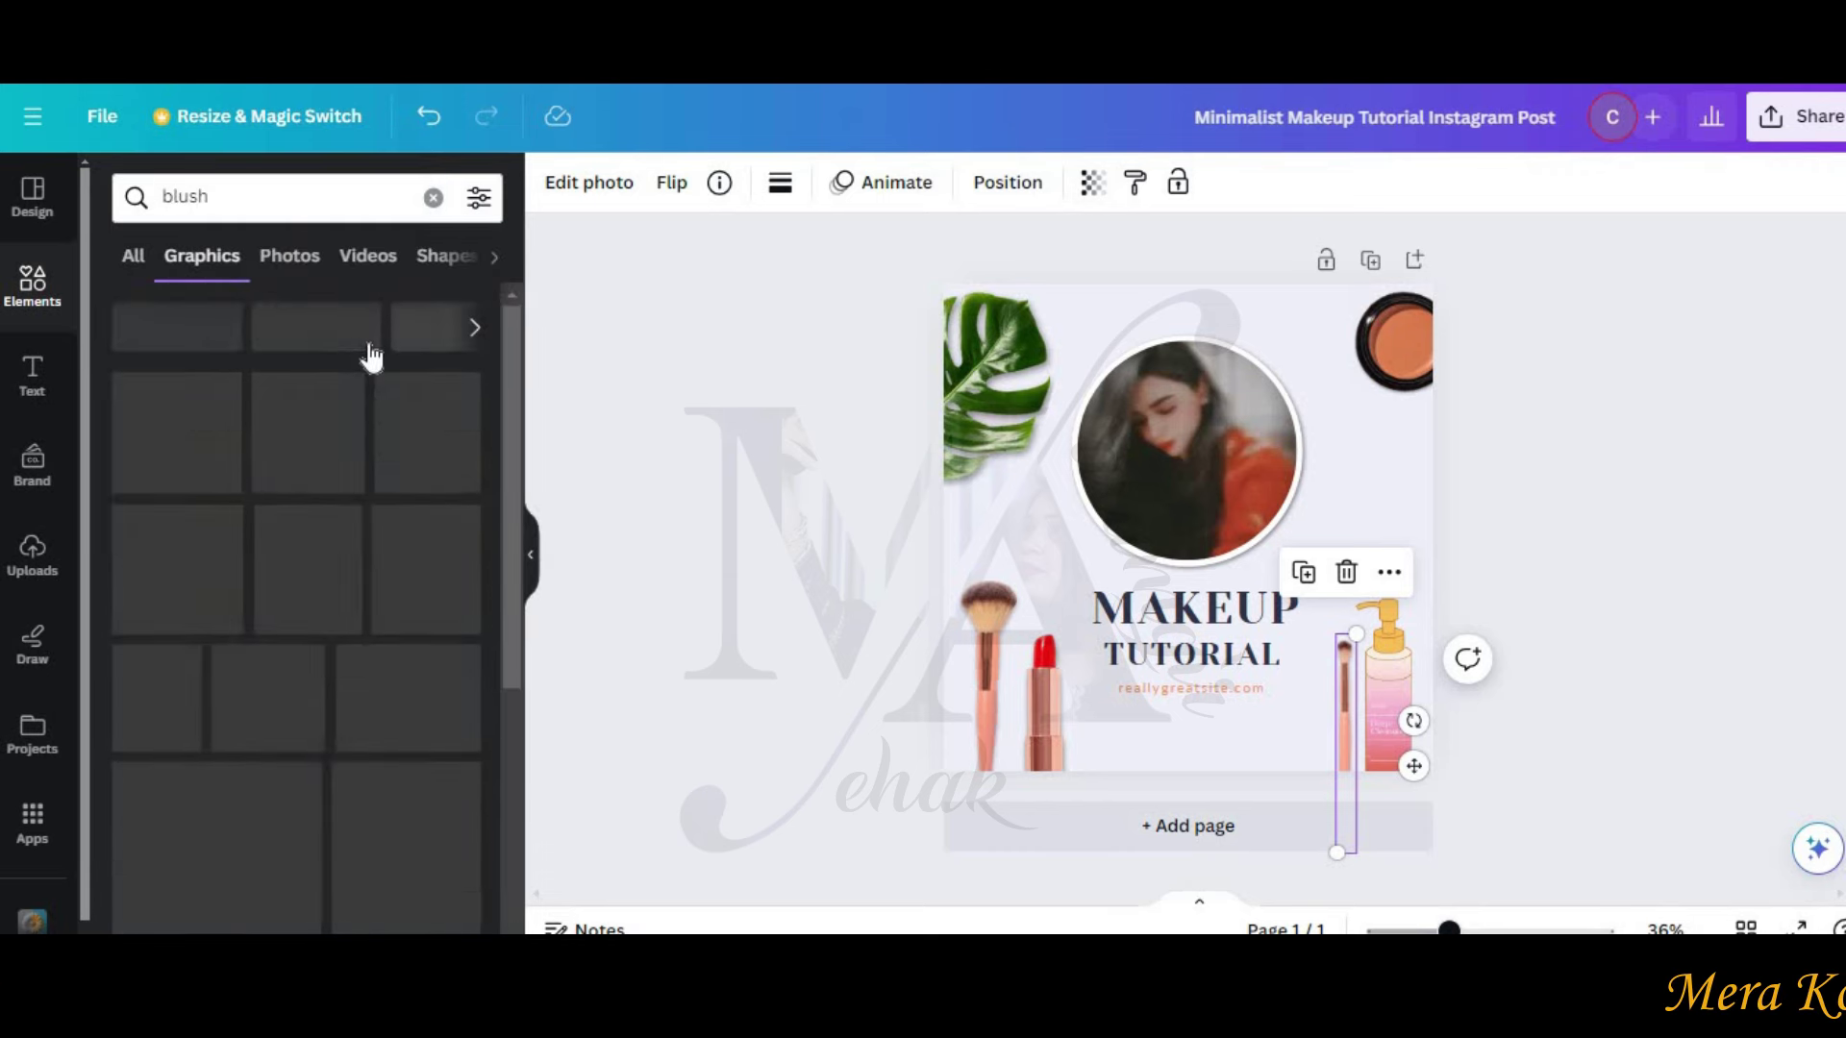
Step: Try the black open blush compact graphic, scaled down and placed below the monstera leaf, and delete it from the post
scroll(452, 366, down, 2)
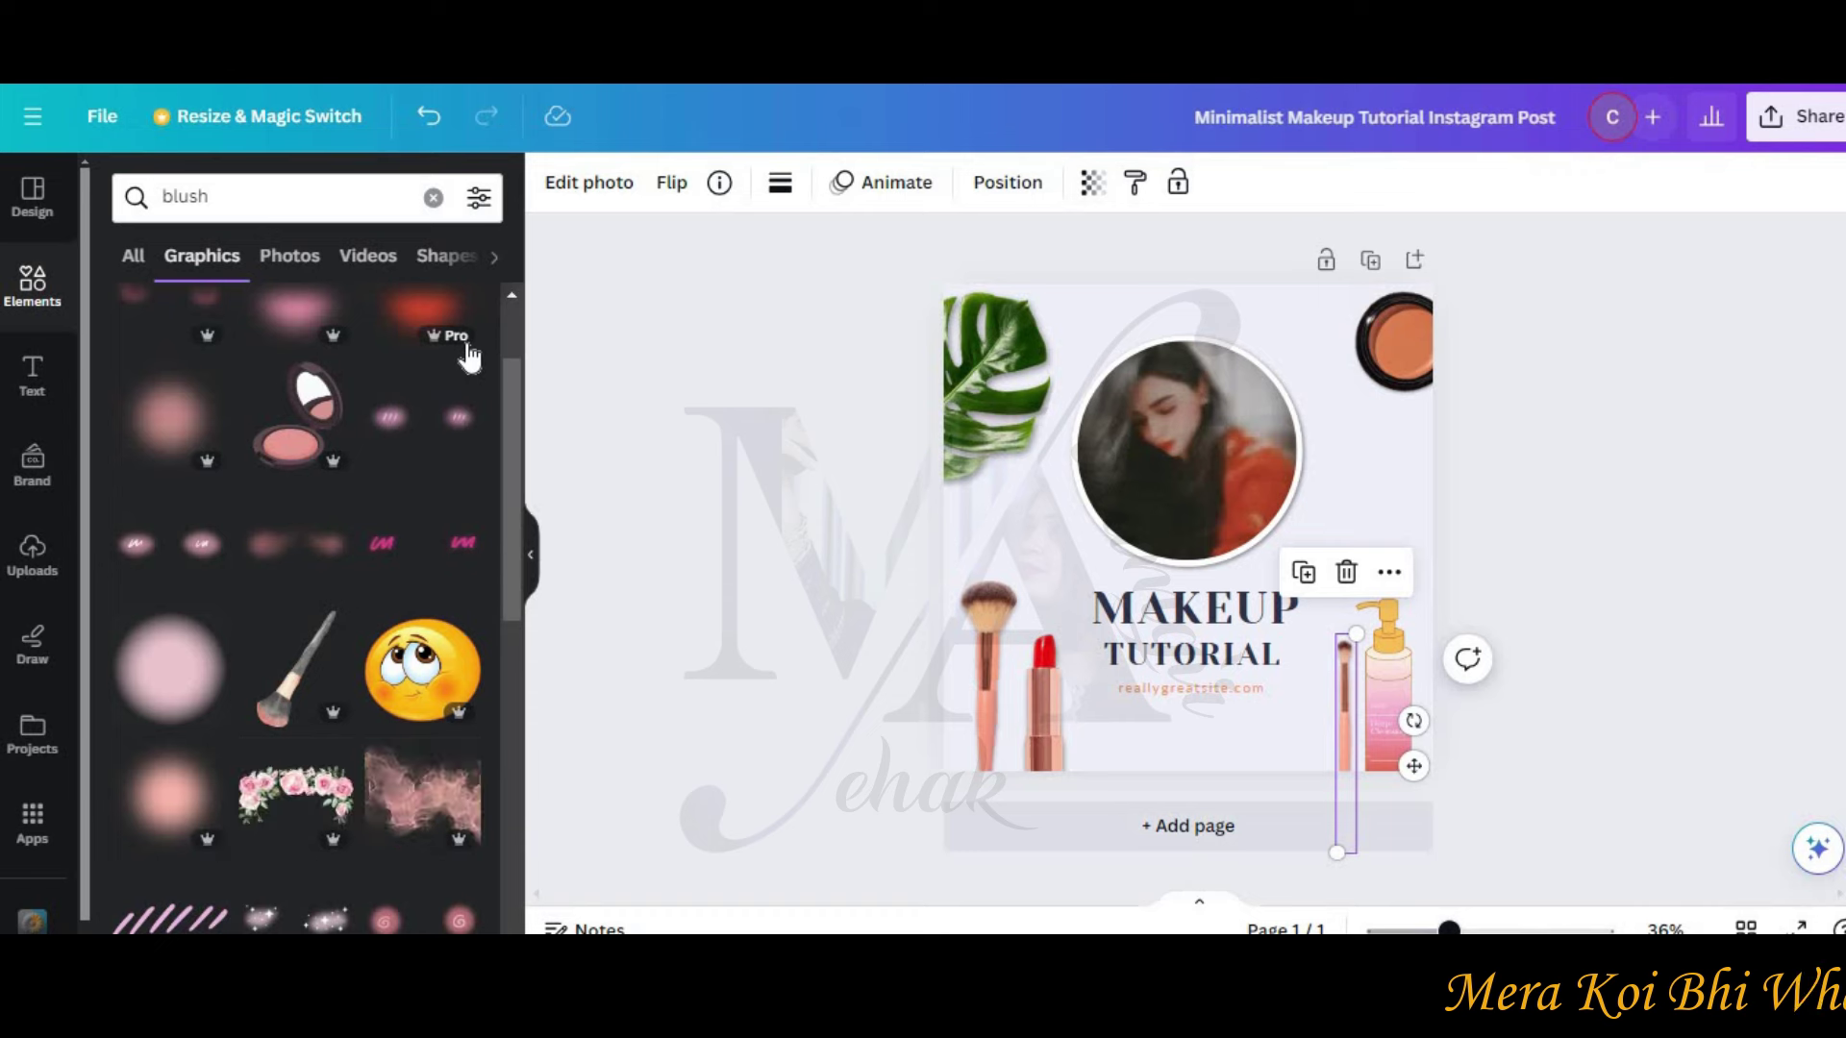
scroll(468, 357, down, 6)
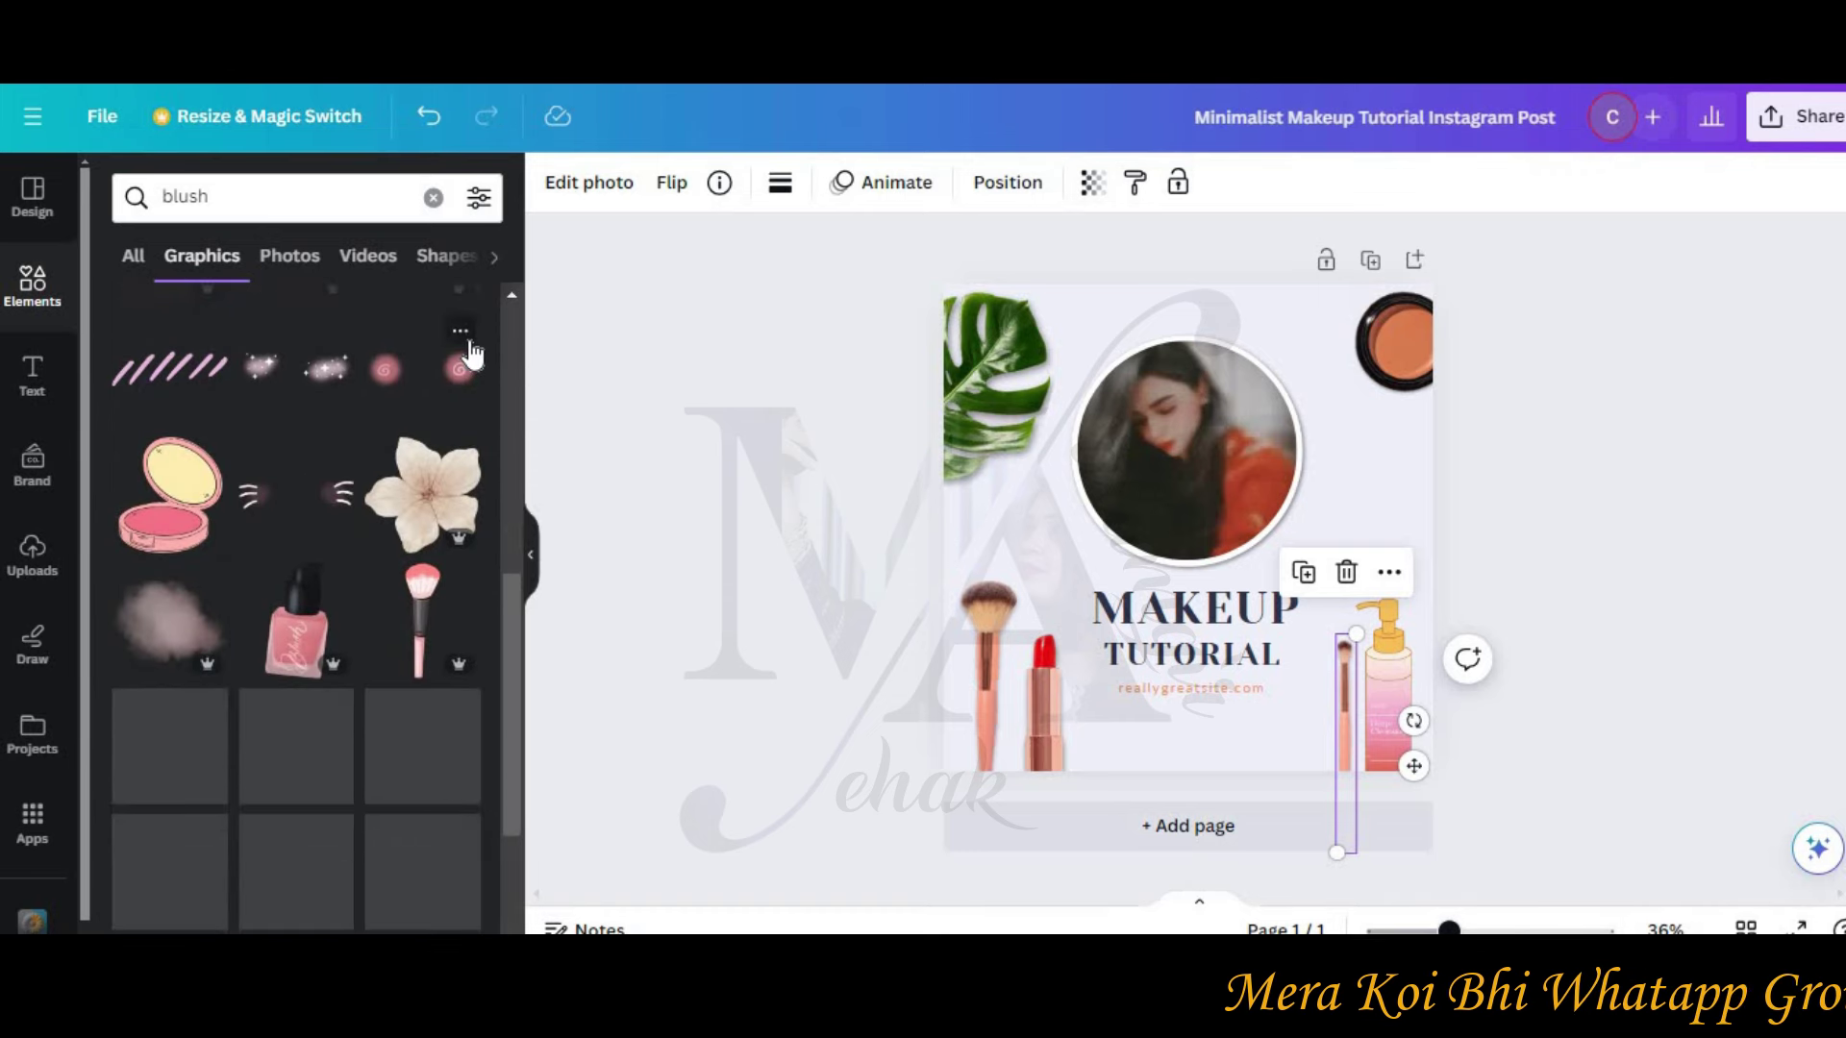
scroll(468, 357, down, 6)
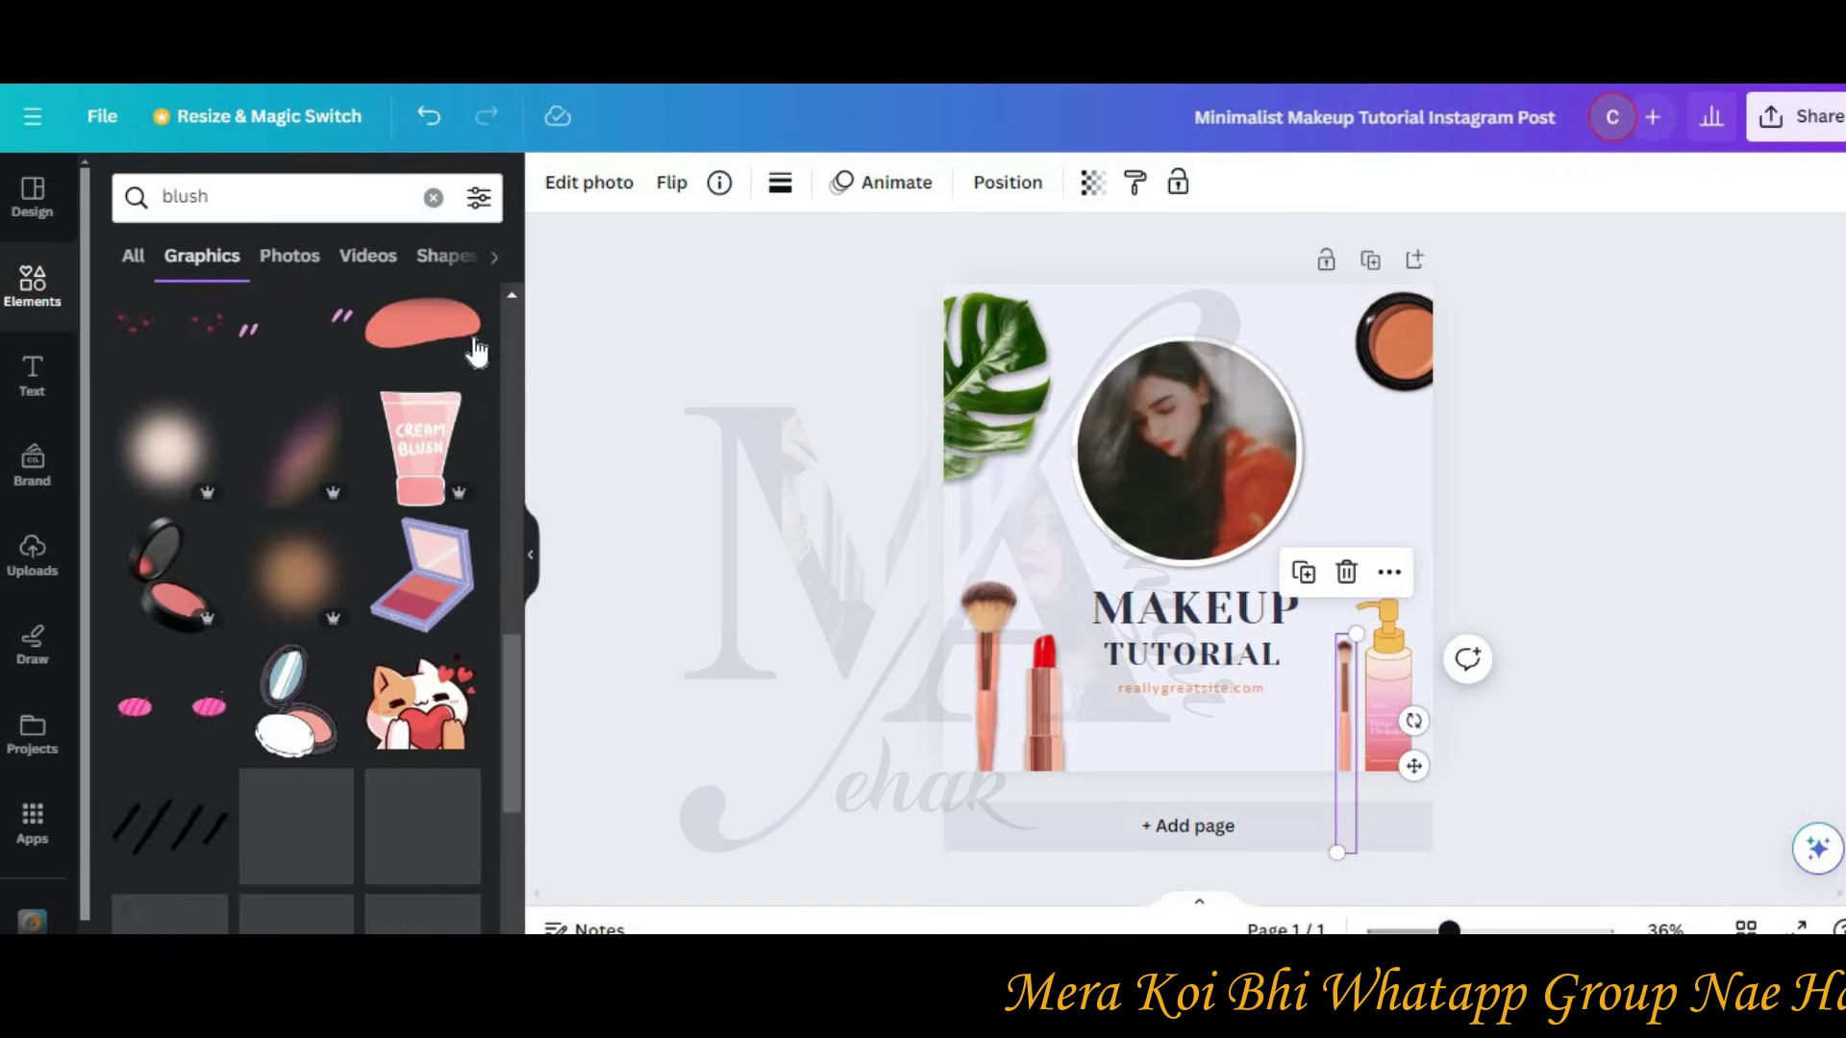
scroll(474, 352, down, 2)
click(163, 435)
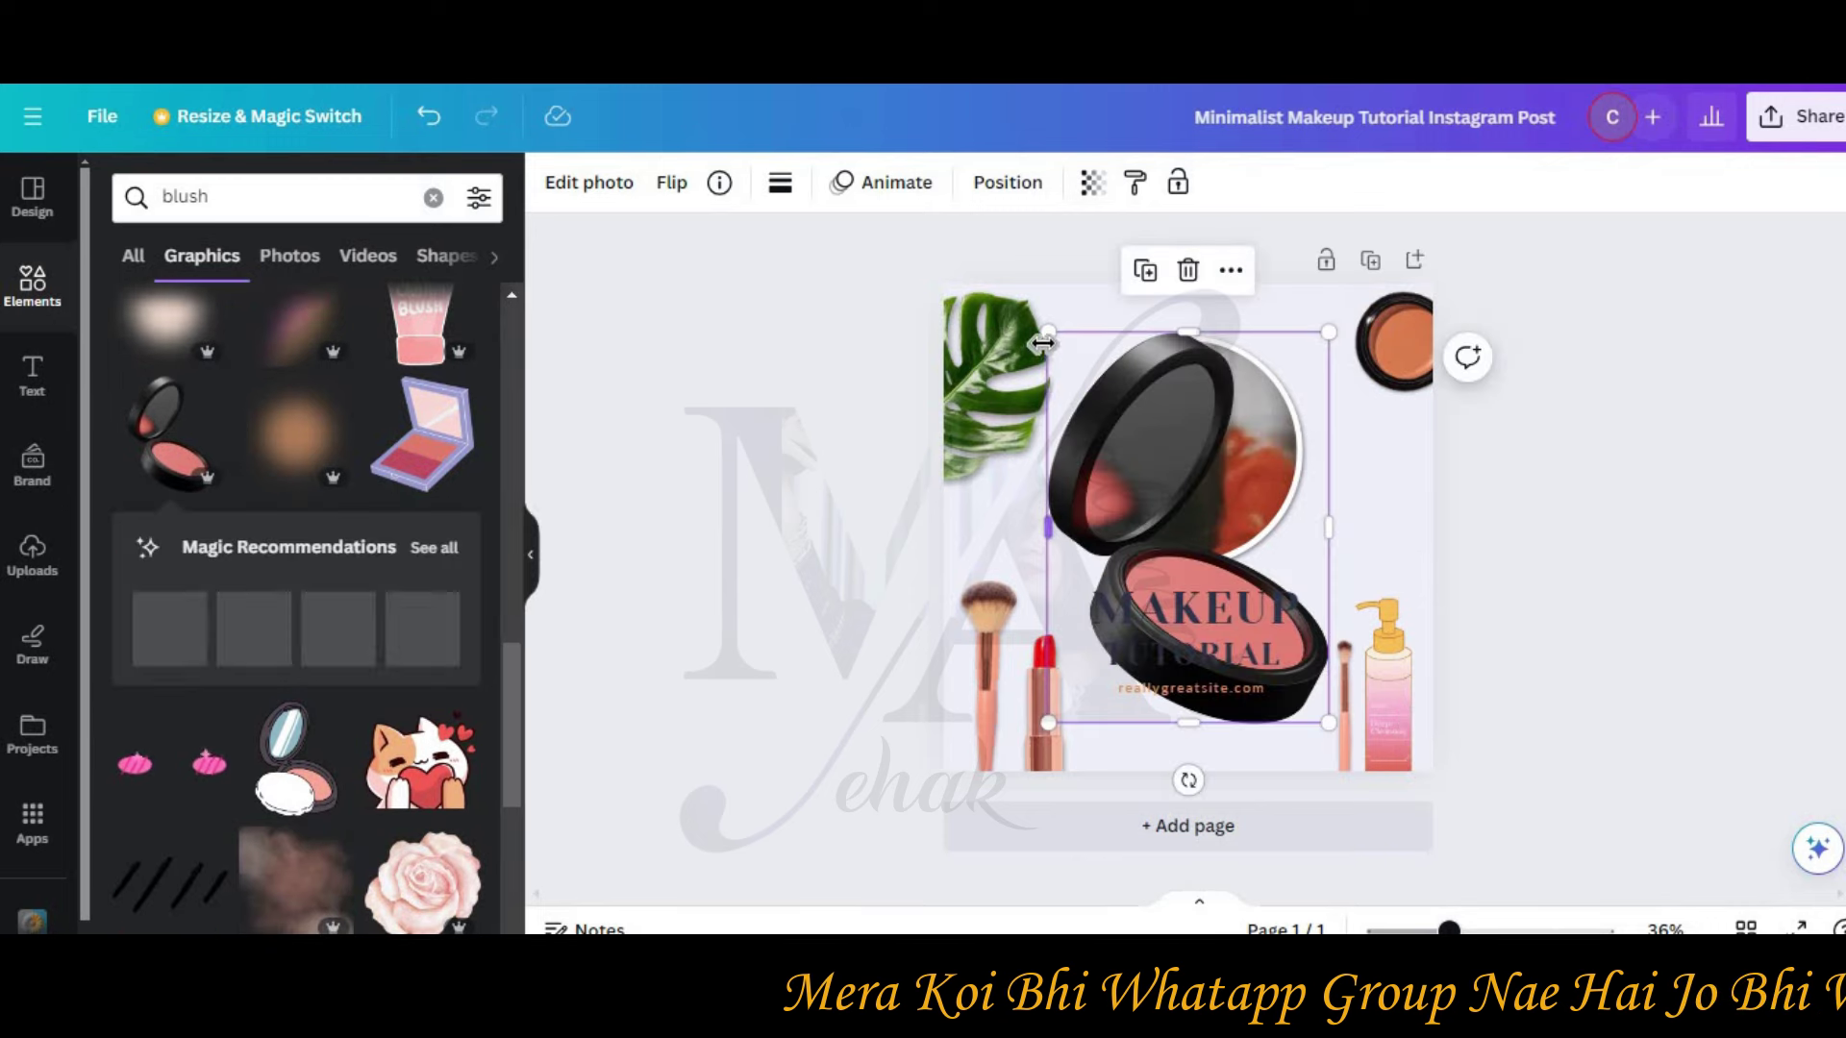
drag(1047, 333, 1239, 598)
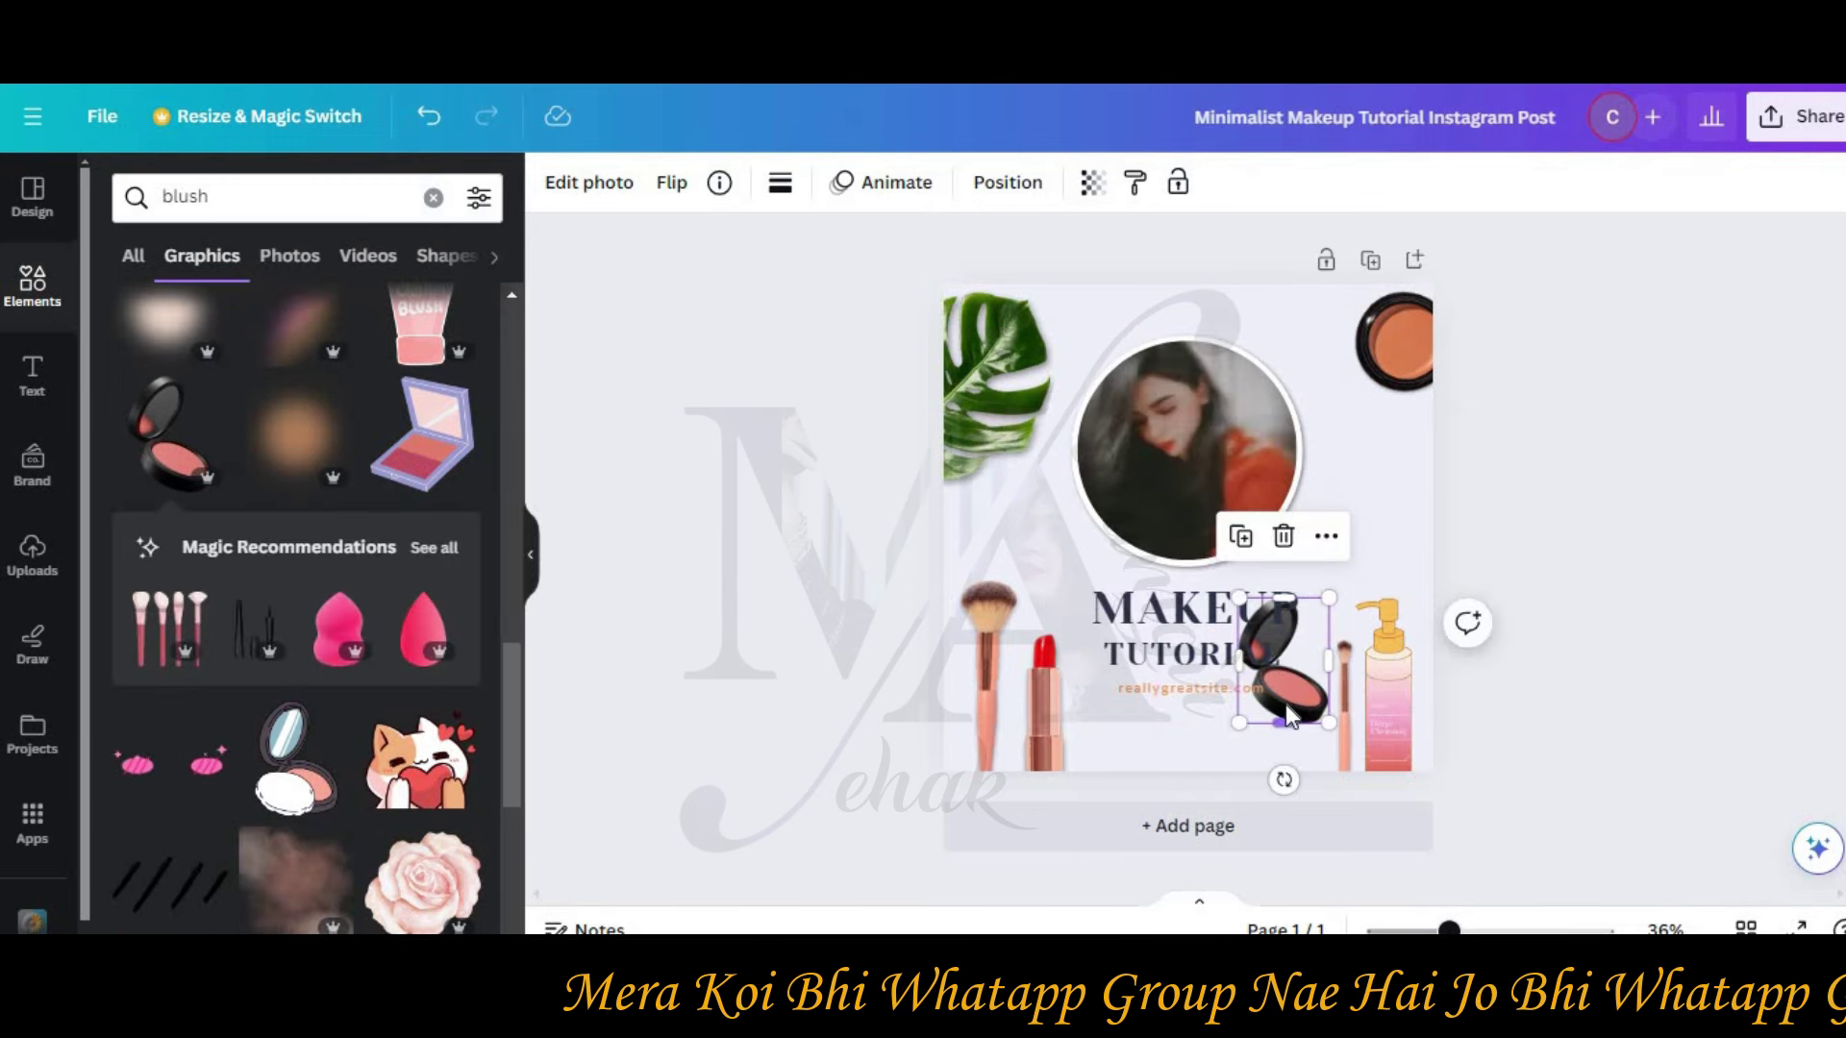
drag(1288, 716, 1363, 412)
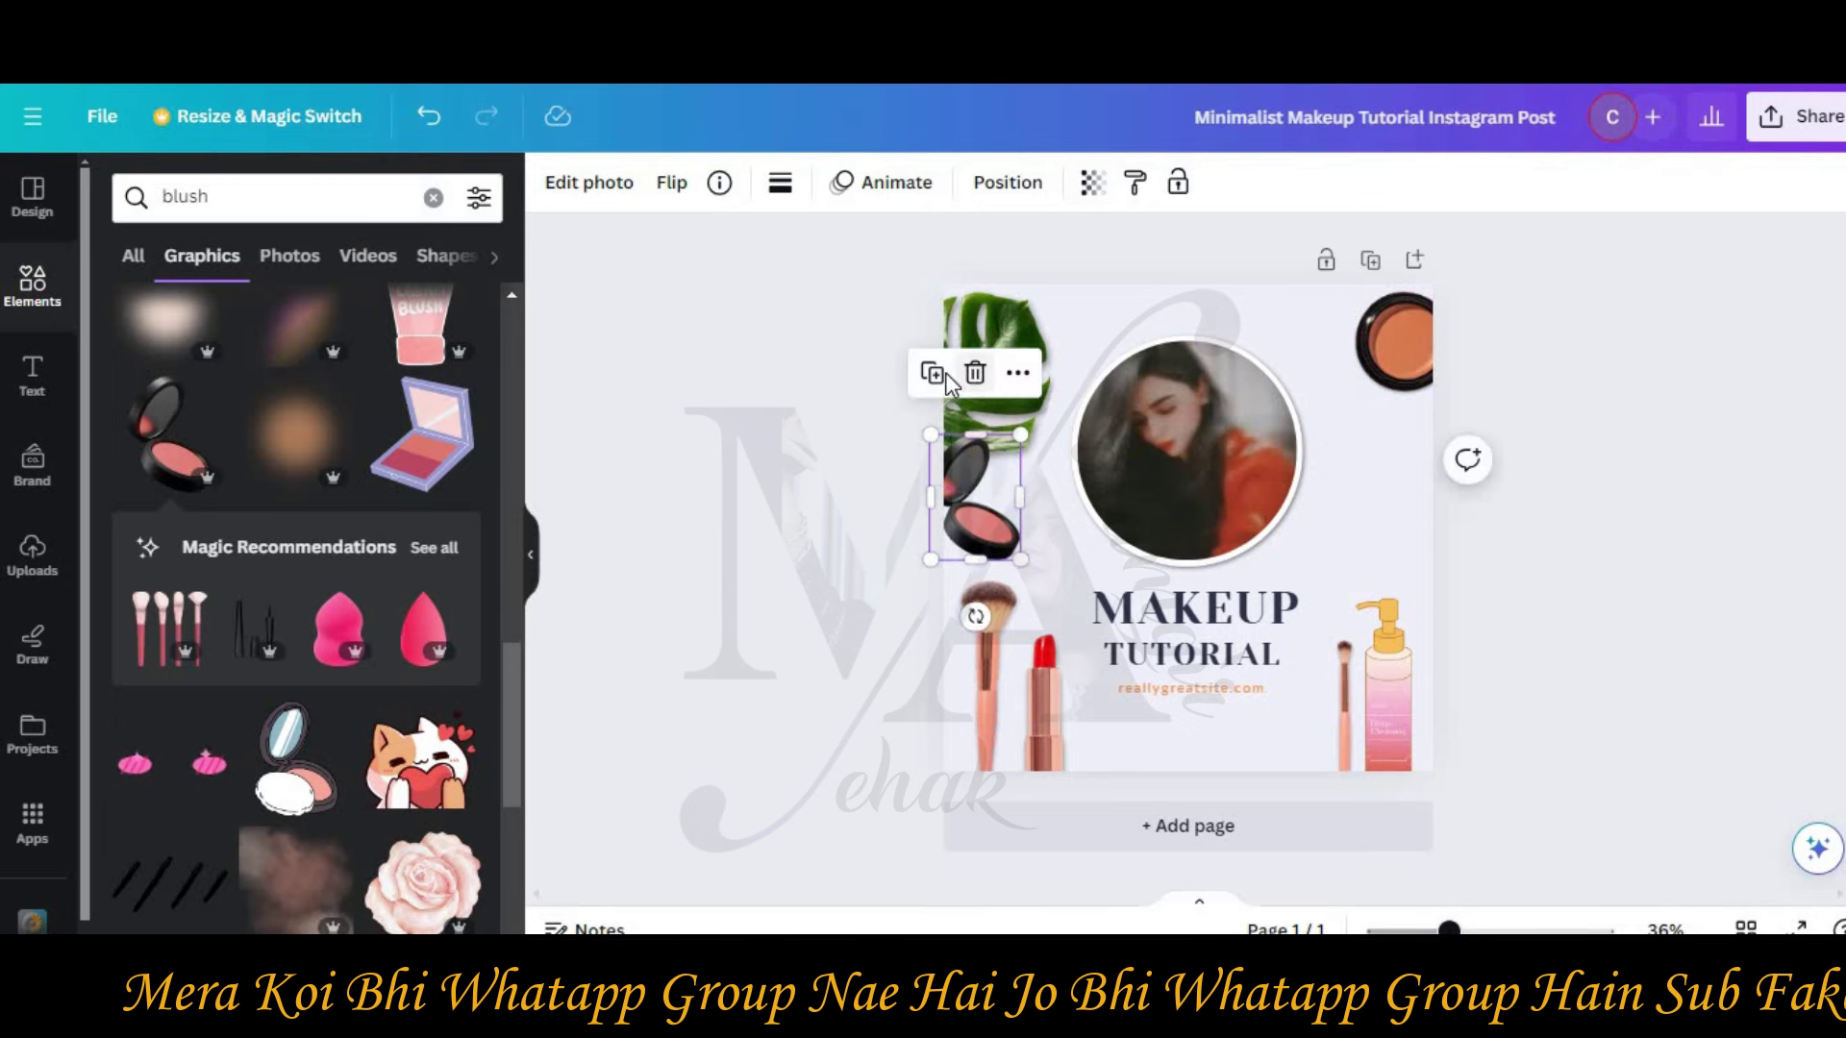
click(975, 373)
Step: Browse the remaining blush graphics and search for makeup instead
scroll(404, 499, down, 5)
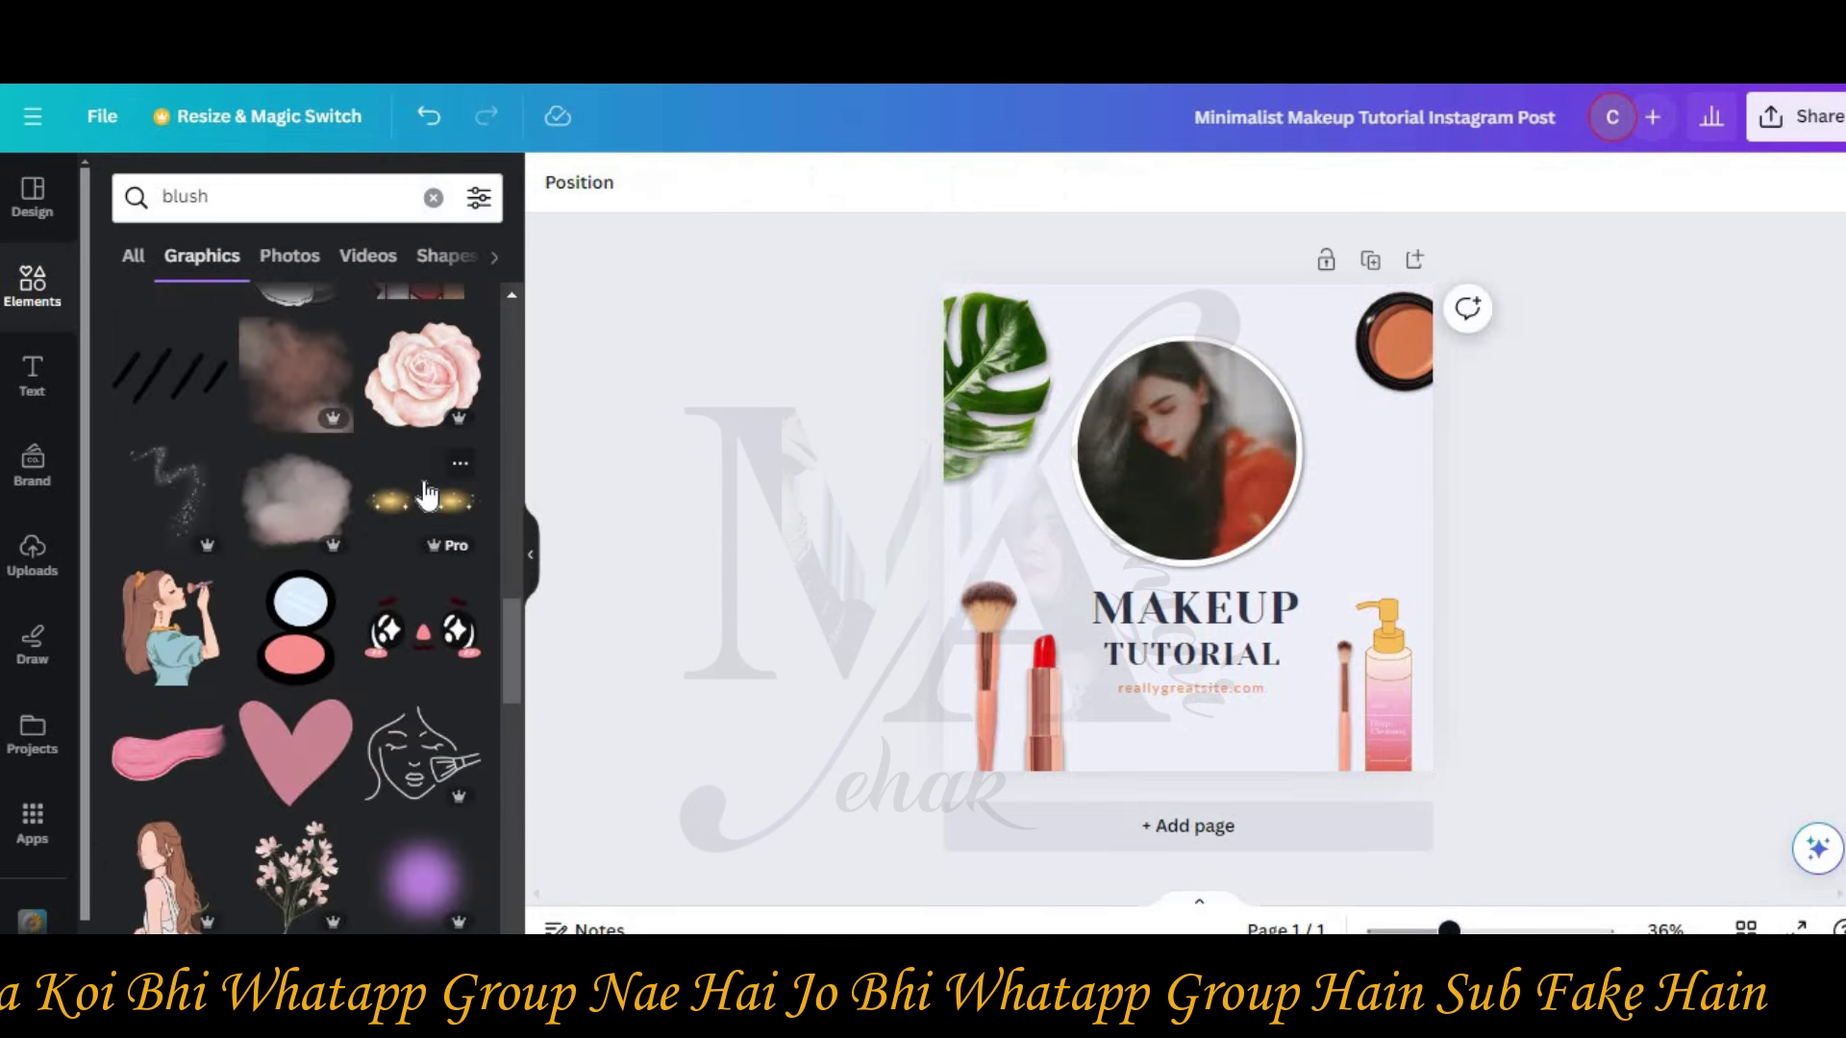
scroll(428, 495, down, 4)
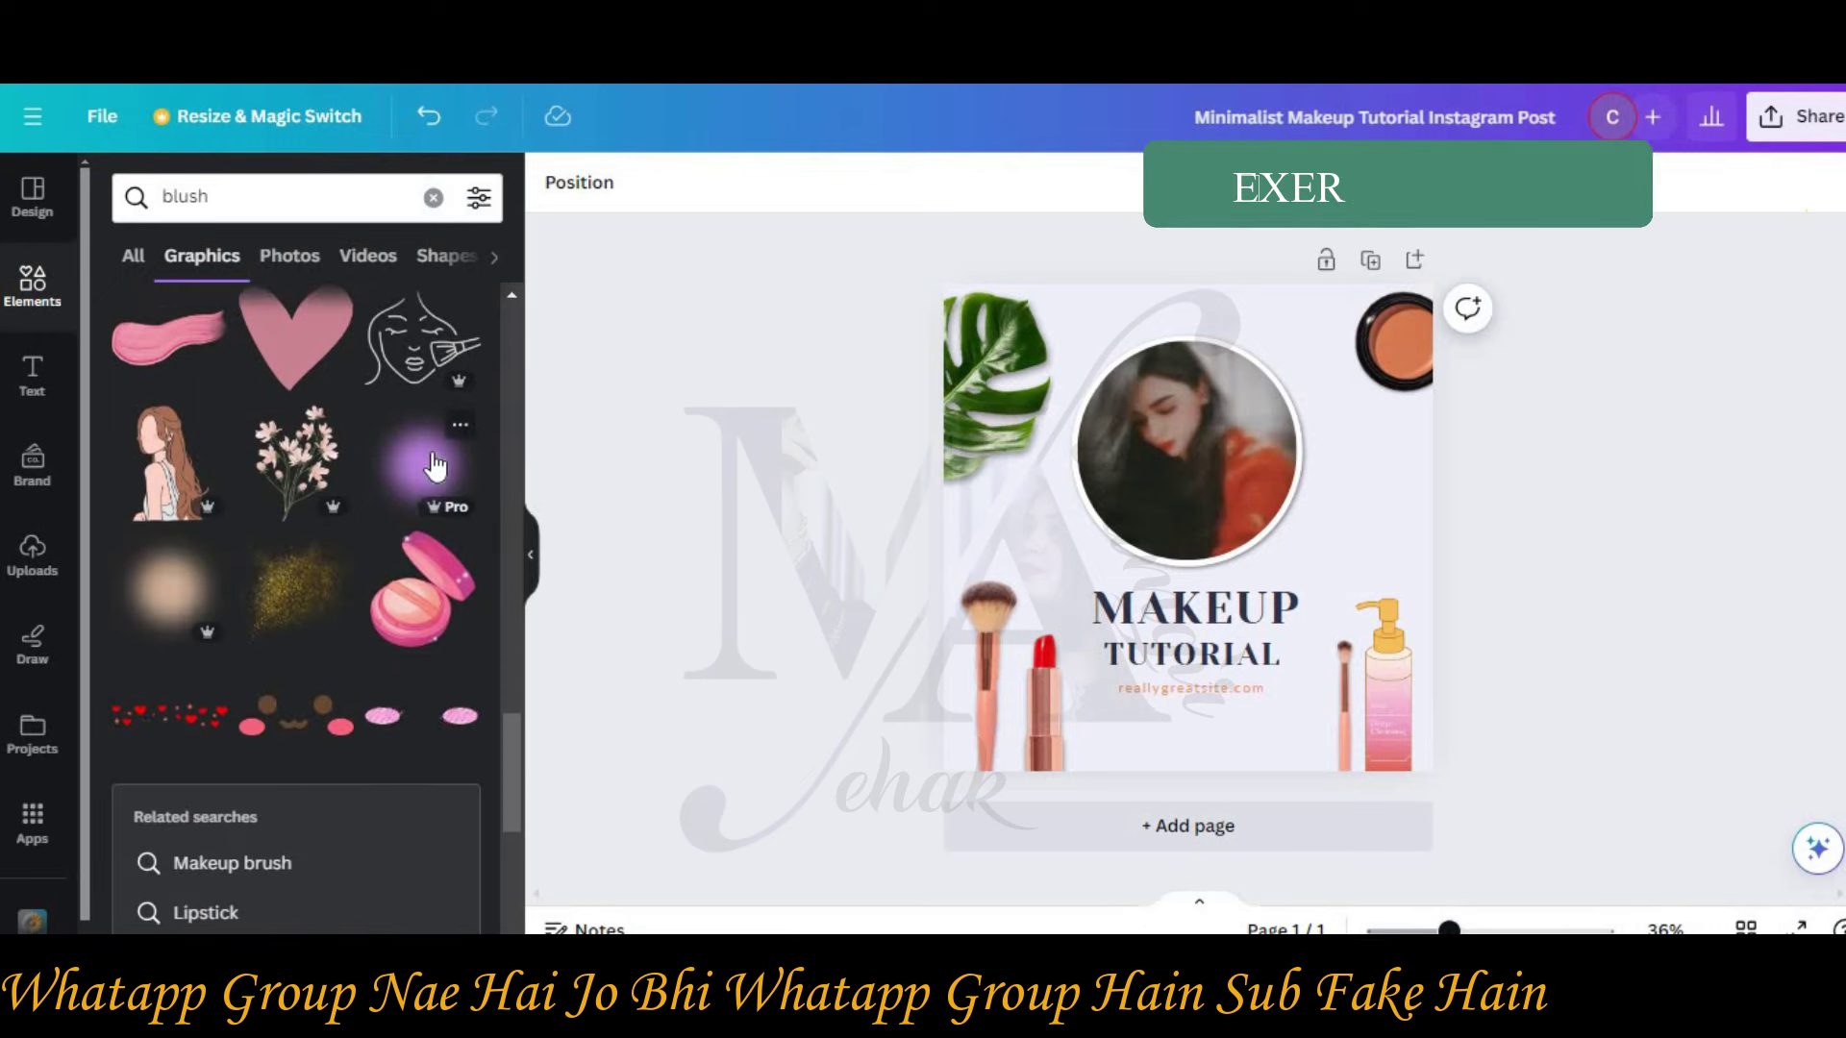
scroll(435, 465, down, 8)
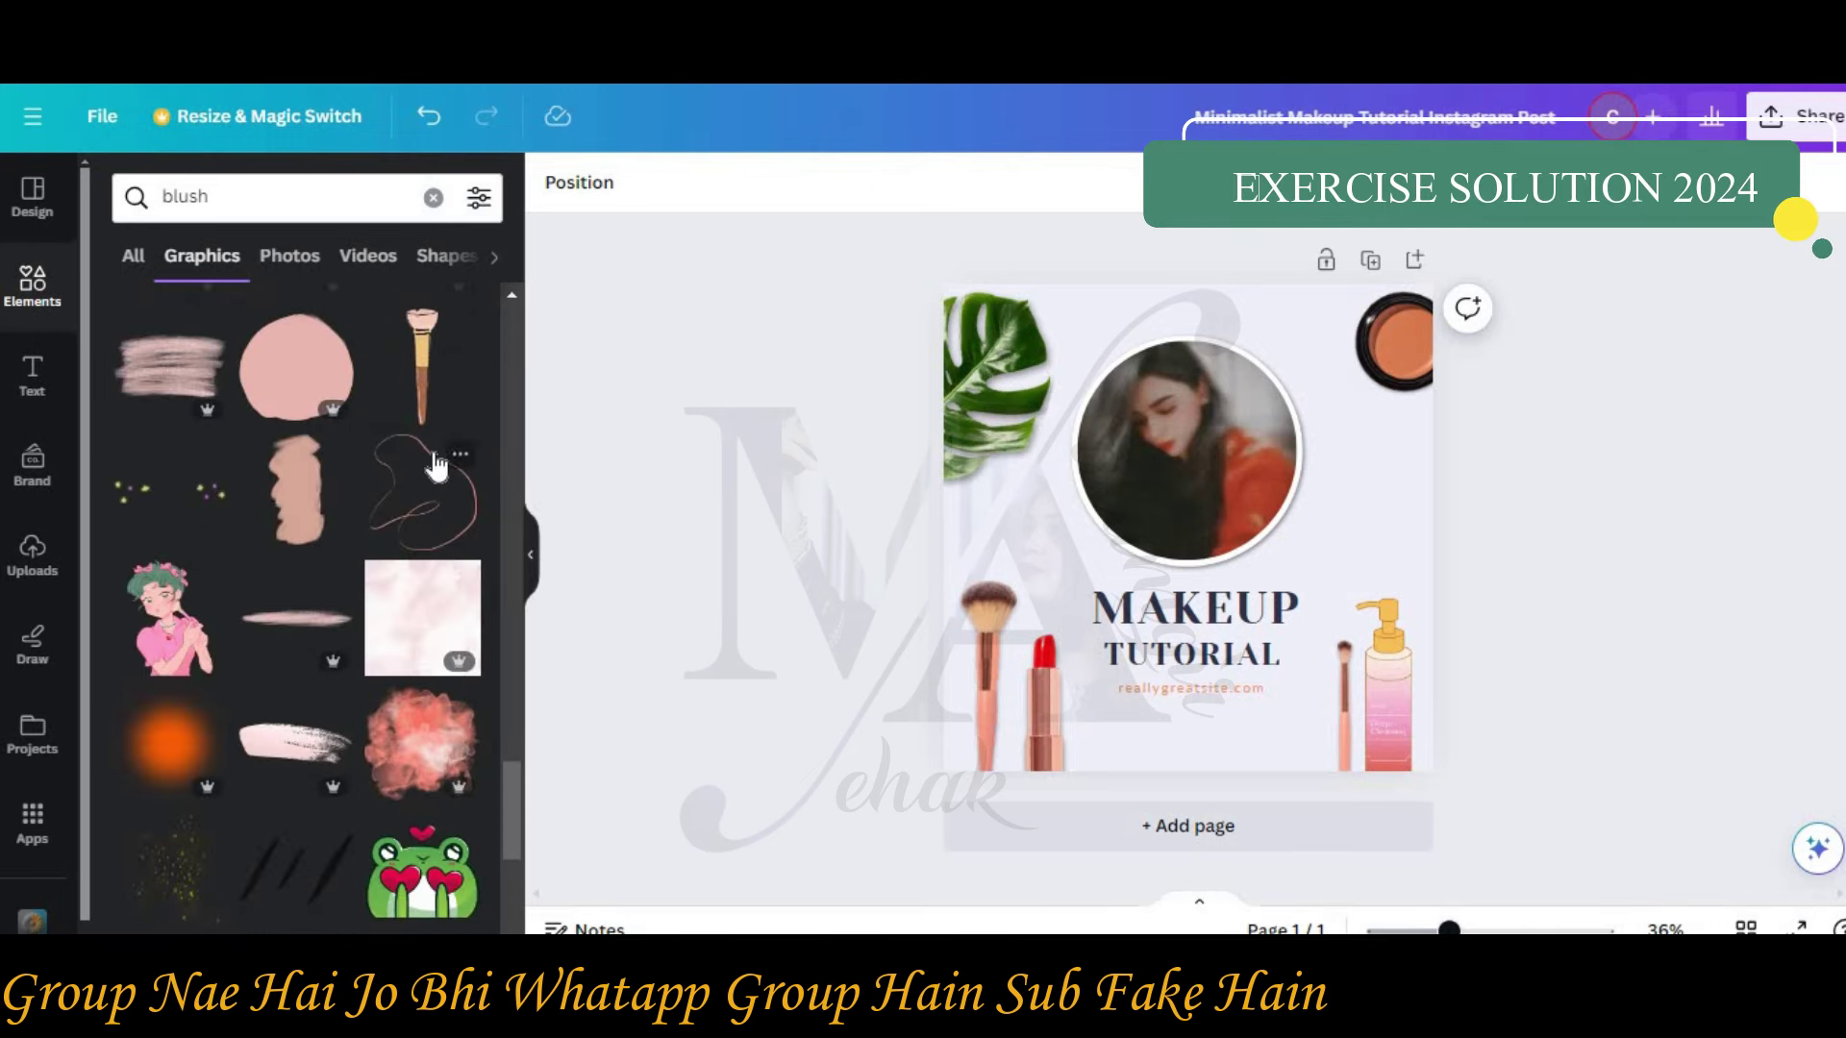
scroll(435, 465, down, 9)
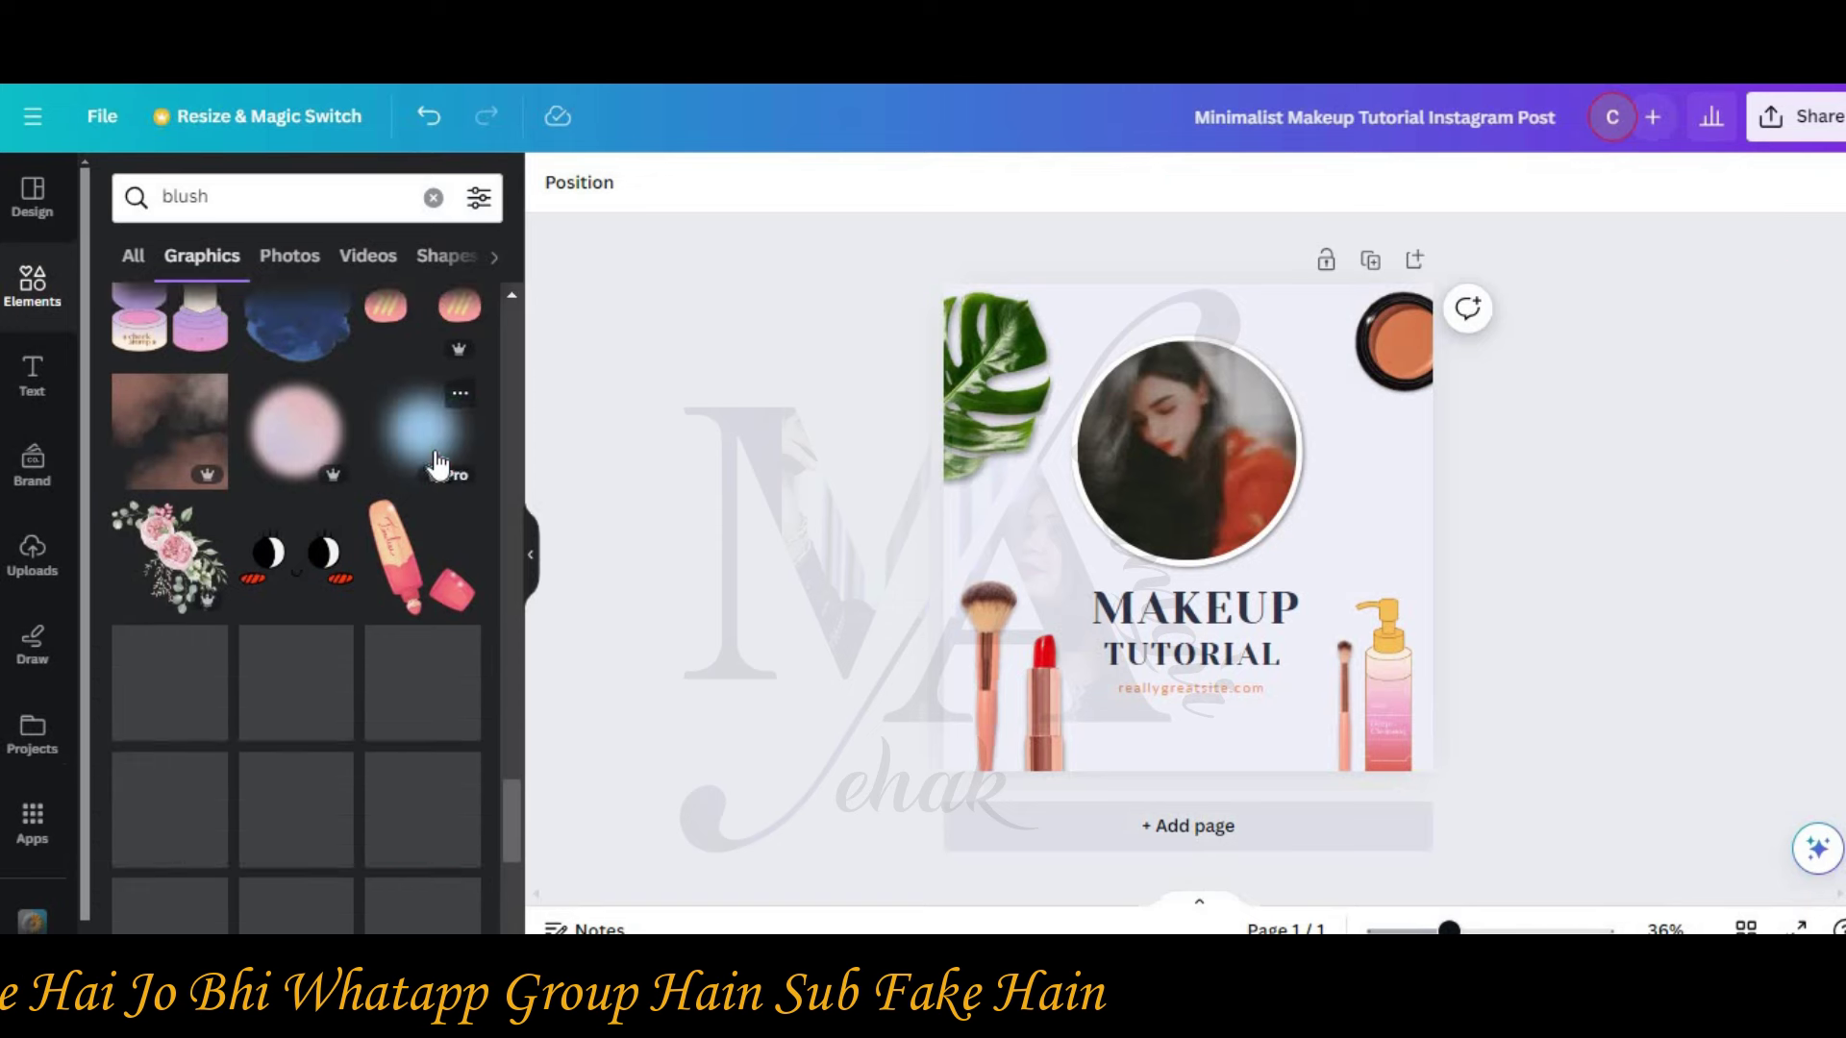
scroll(435, 465, down, 6)
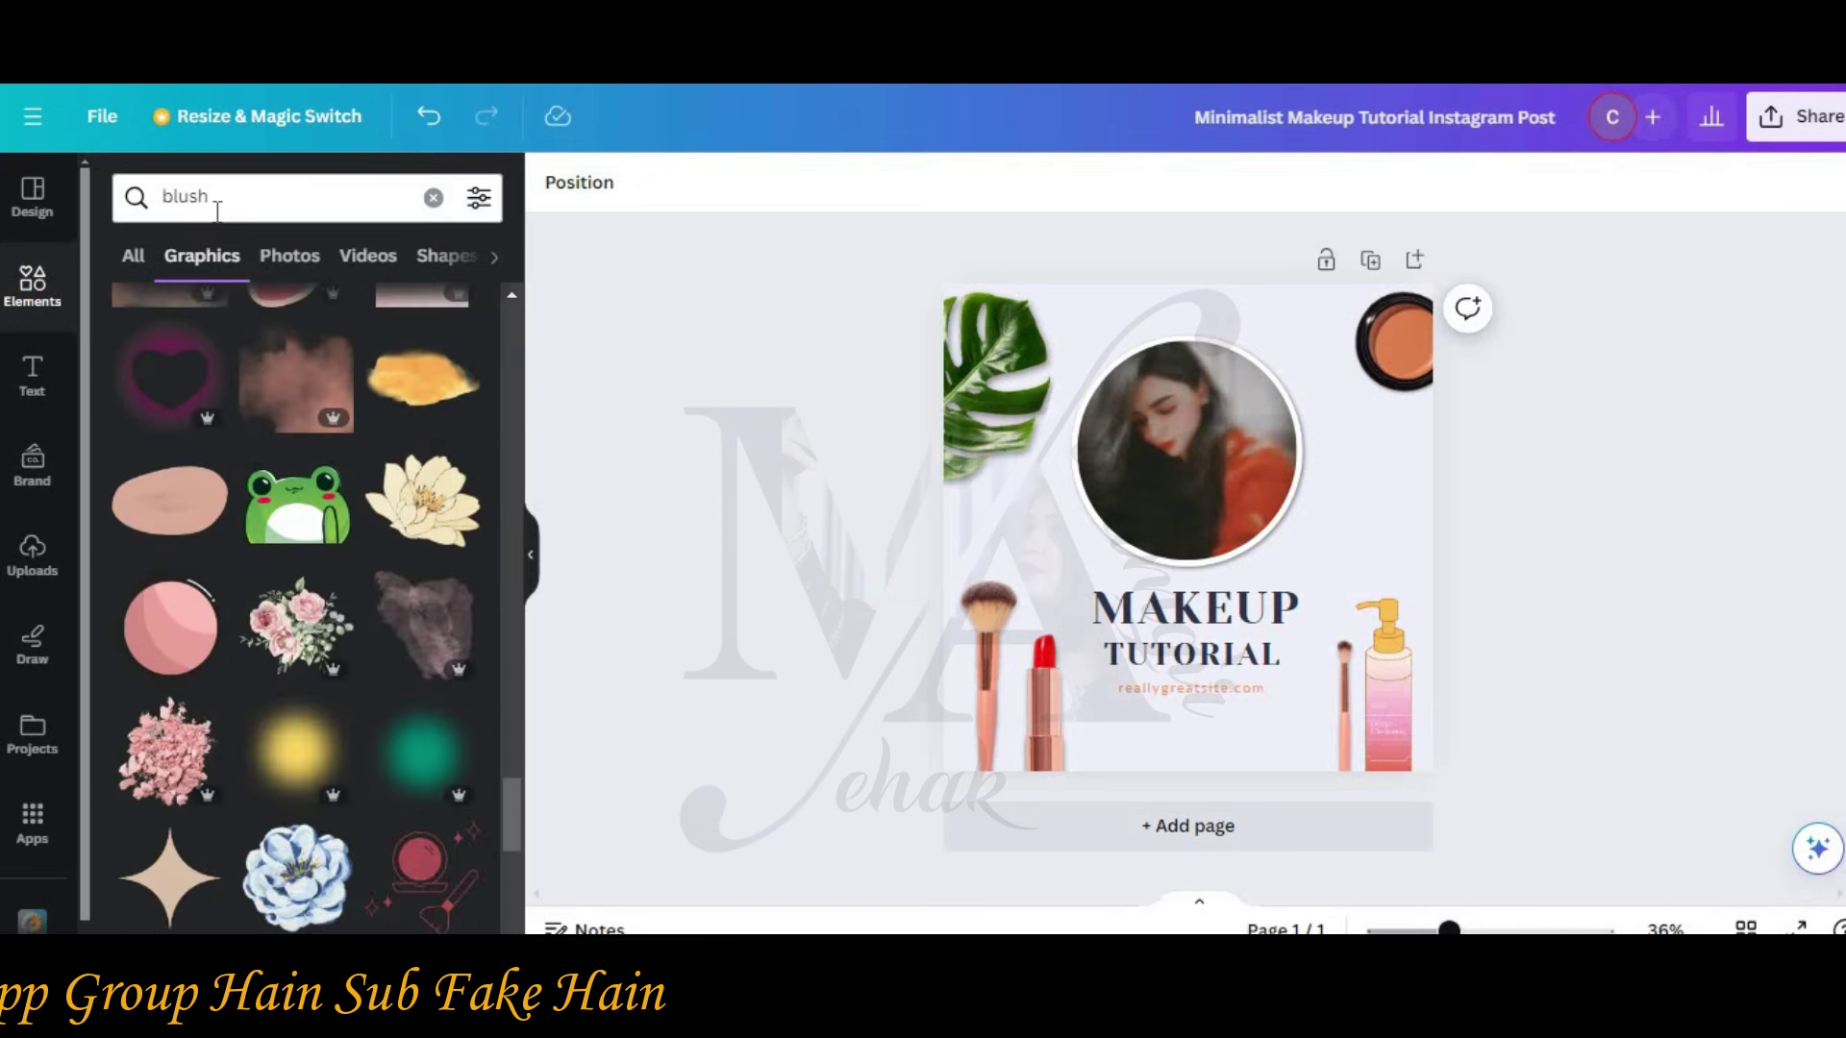
click(161, 188)
text(makeup)
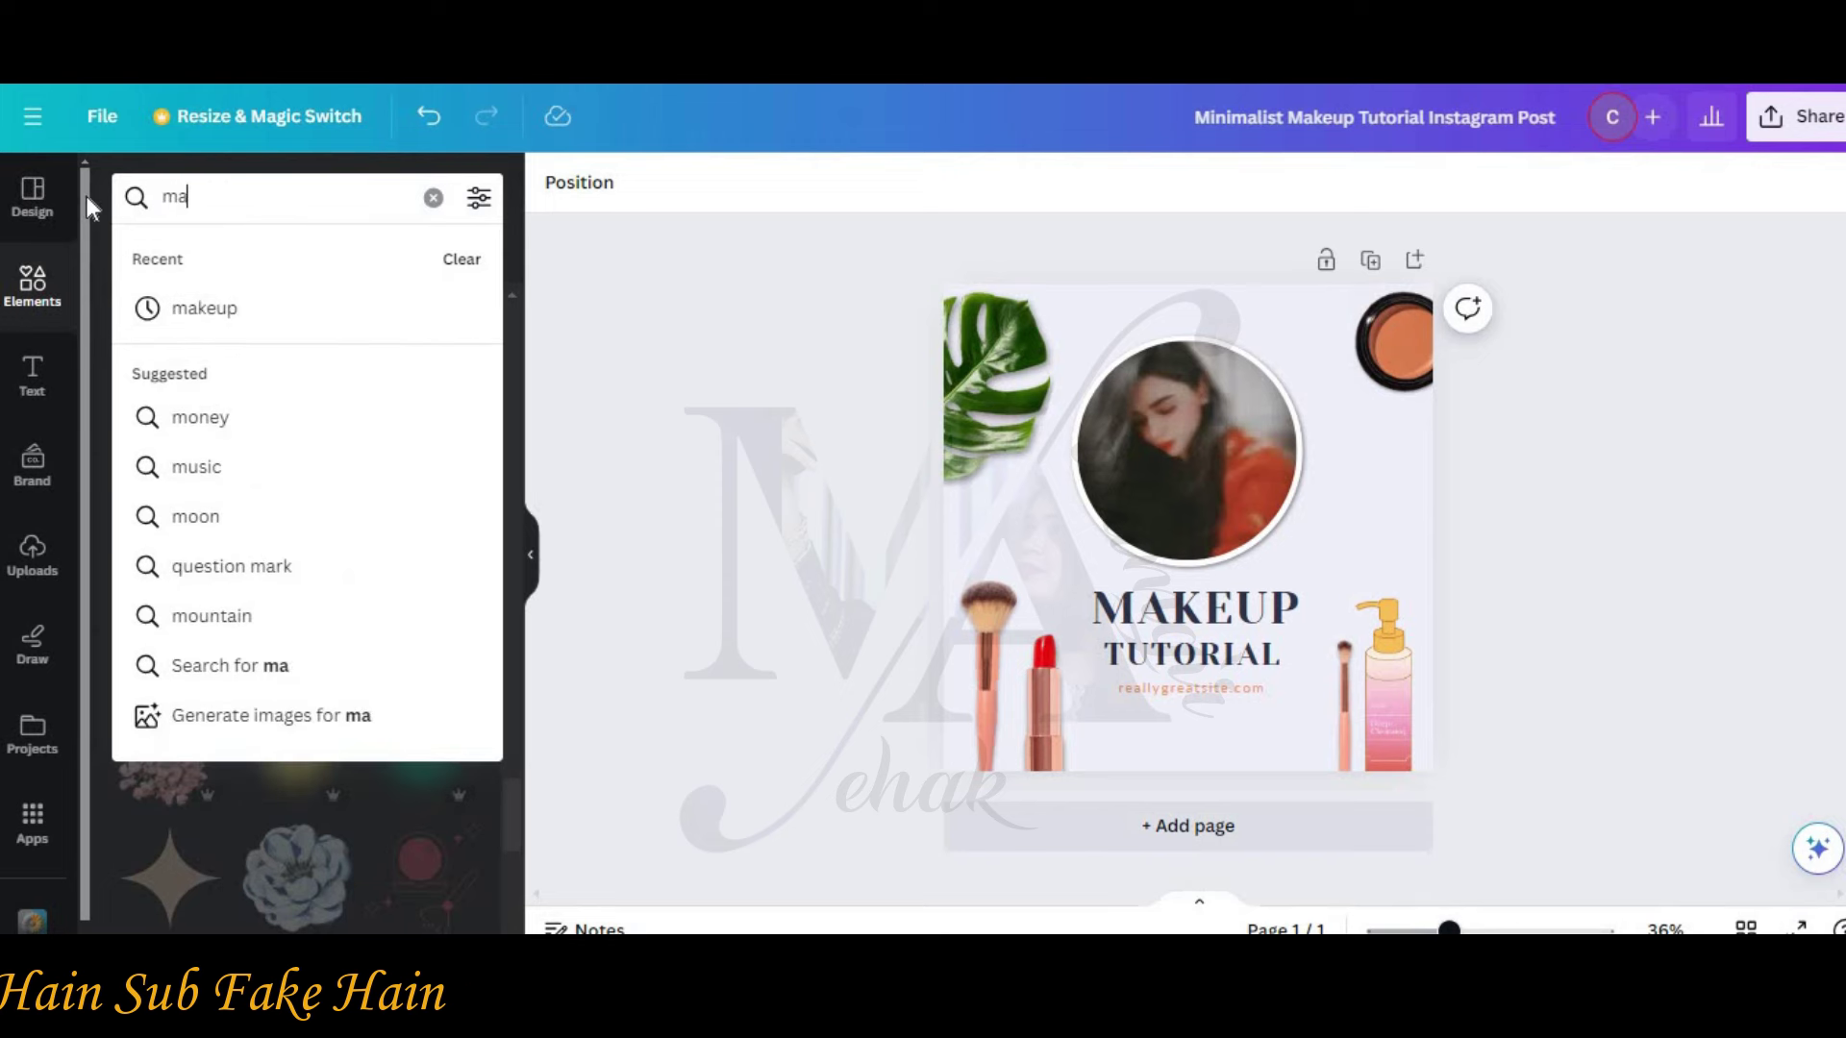
key(Return)
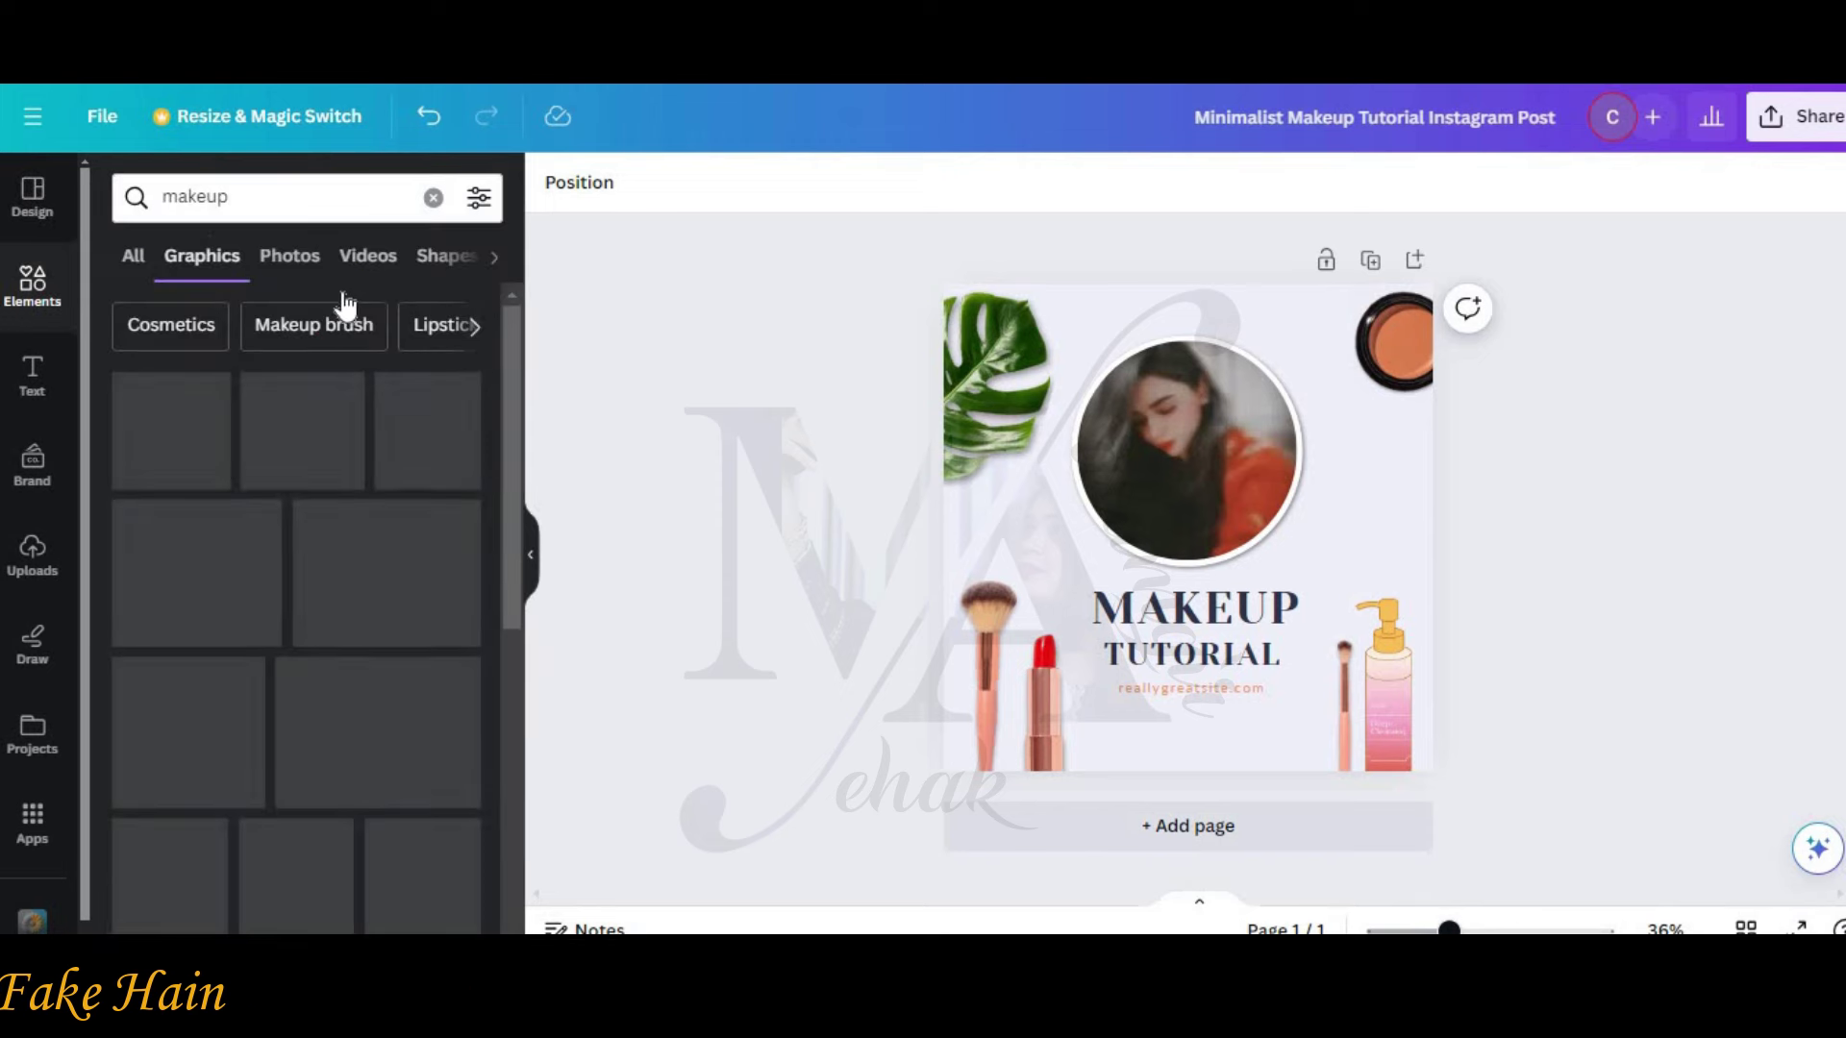
Step: Add the makeup set graphic with perfume bottles, mirror and lipstick to the post, between the portrait and the heading
scroll(442, 380, down, 1)
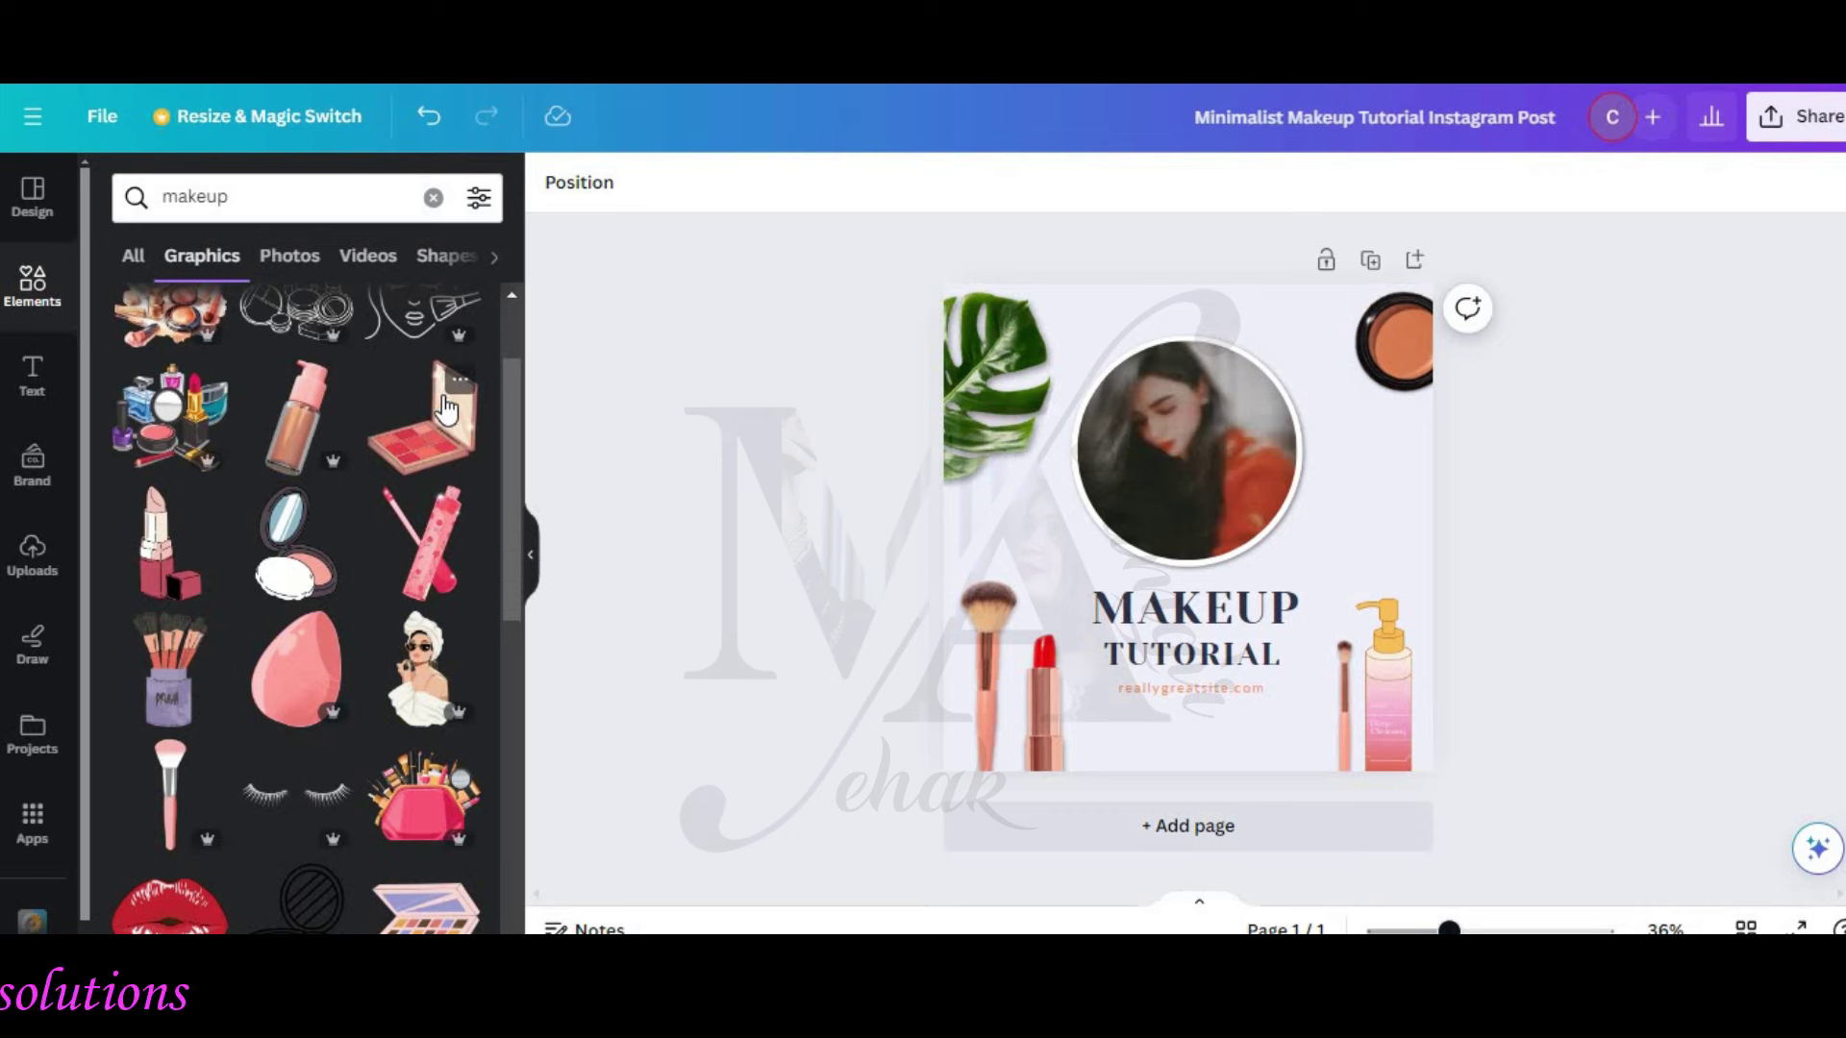
click(206, 435)
drag(1269, 491, 1138, 581)
Step: Delete the large brush and red lipstick, and move the makeup set graphic into the post's lower-left corner
click(990, 673)
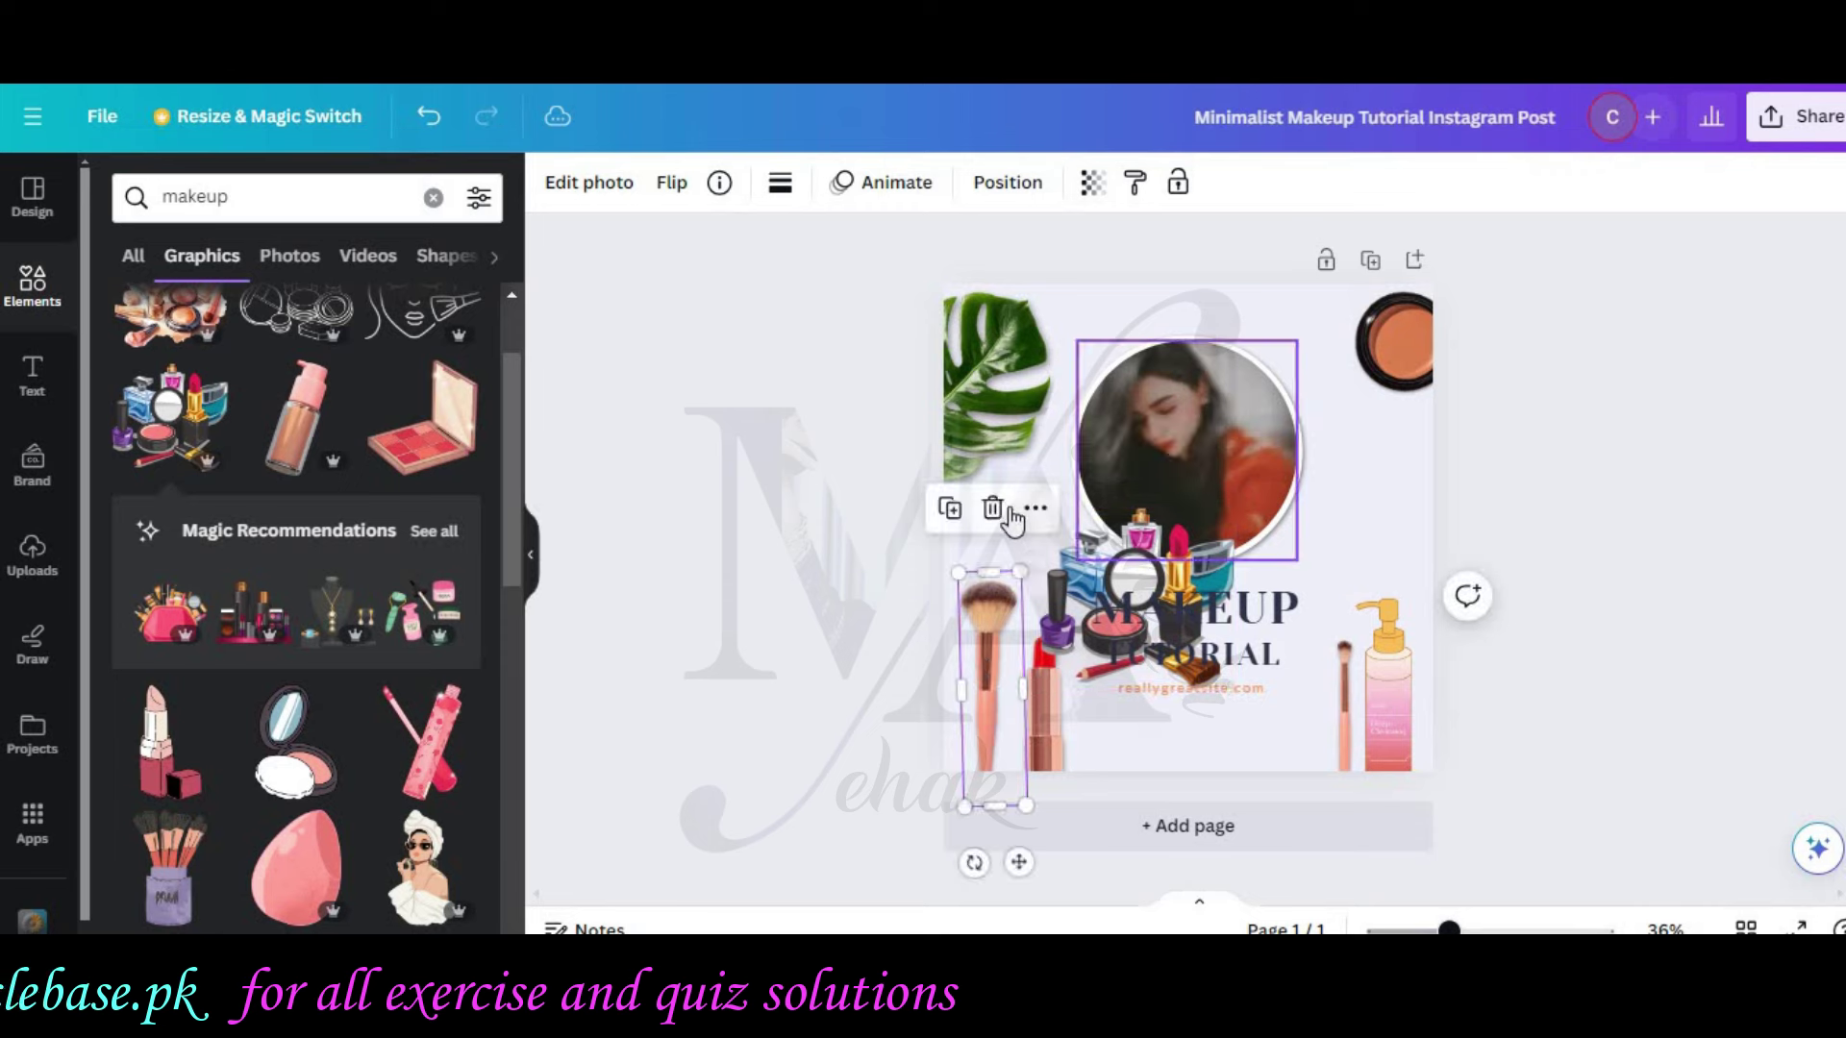
key(Delete)
click(1046, 673)
drag(1163, 632, 1096, 678)
key(ctrl+z)
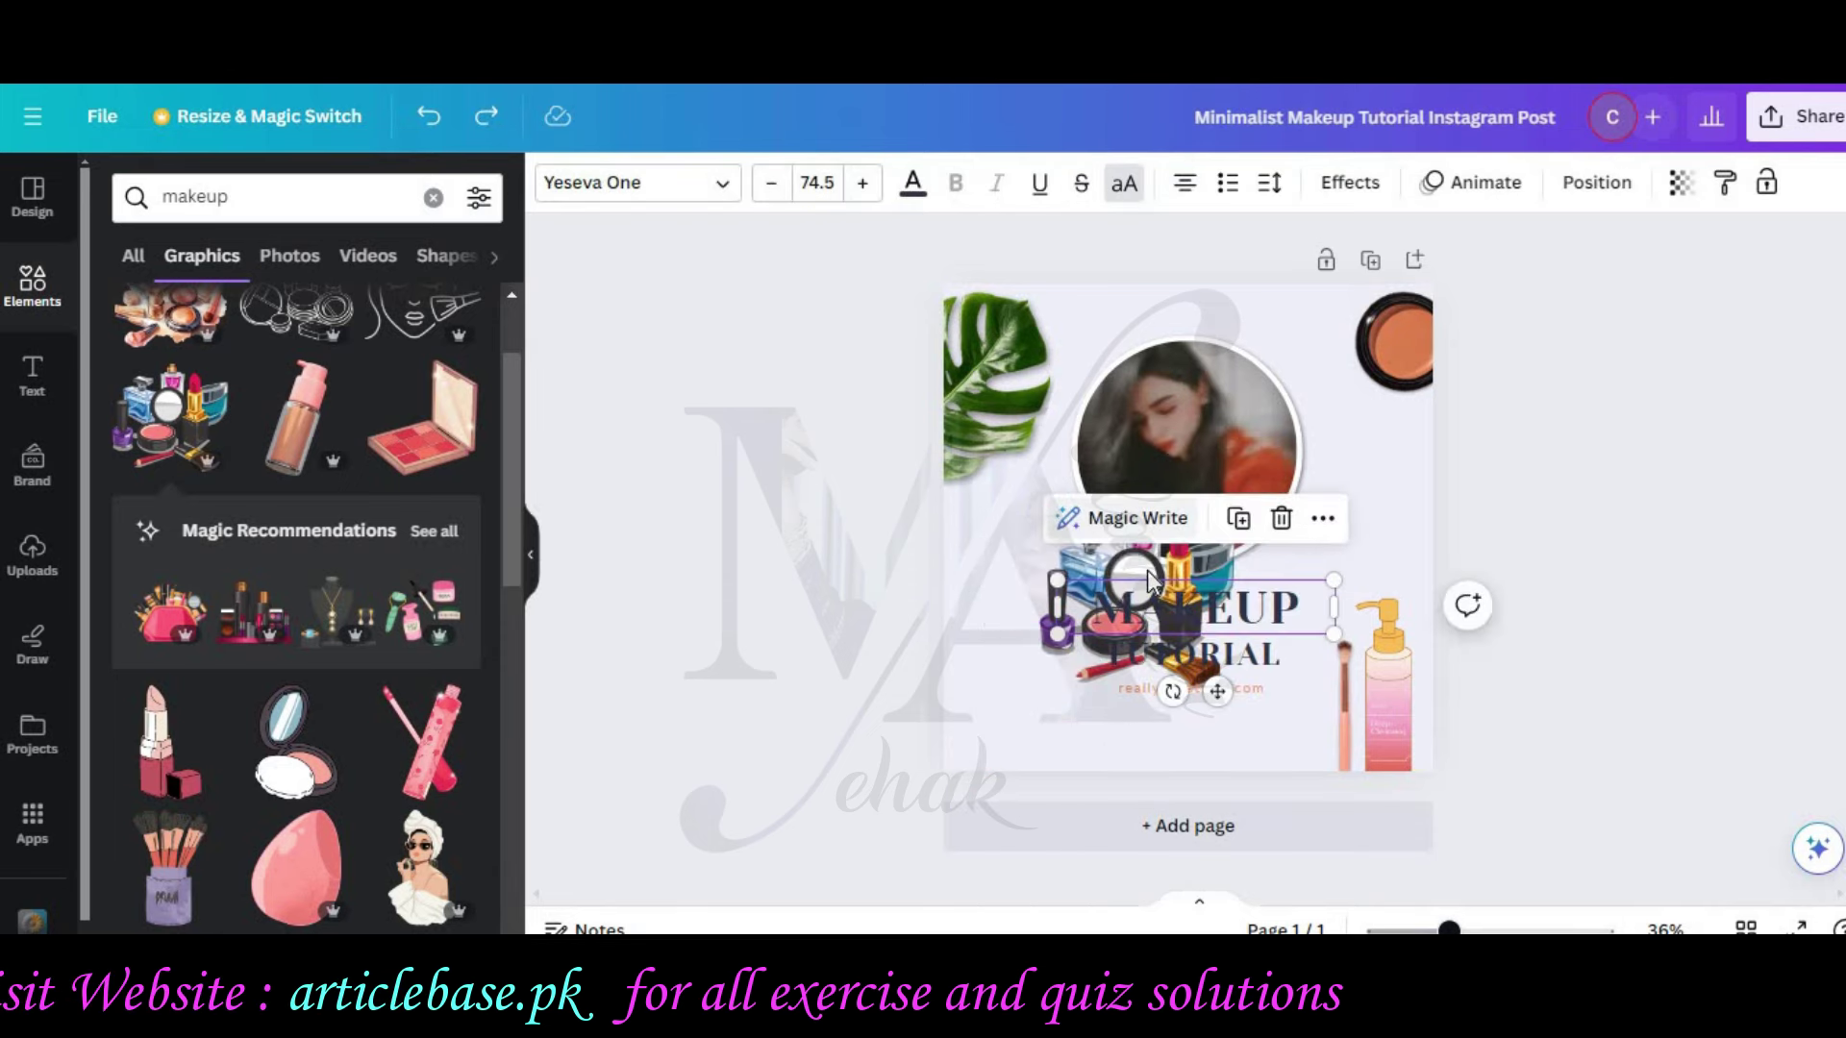
click(1180, 548)
drag(1180, 548, 1087, 632)
Step: Remove the white ring around the portrait and move the orange blush compact out of the upper-right corner, above the makeup set
click(1218, 609)
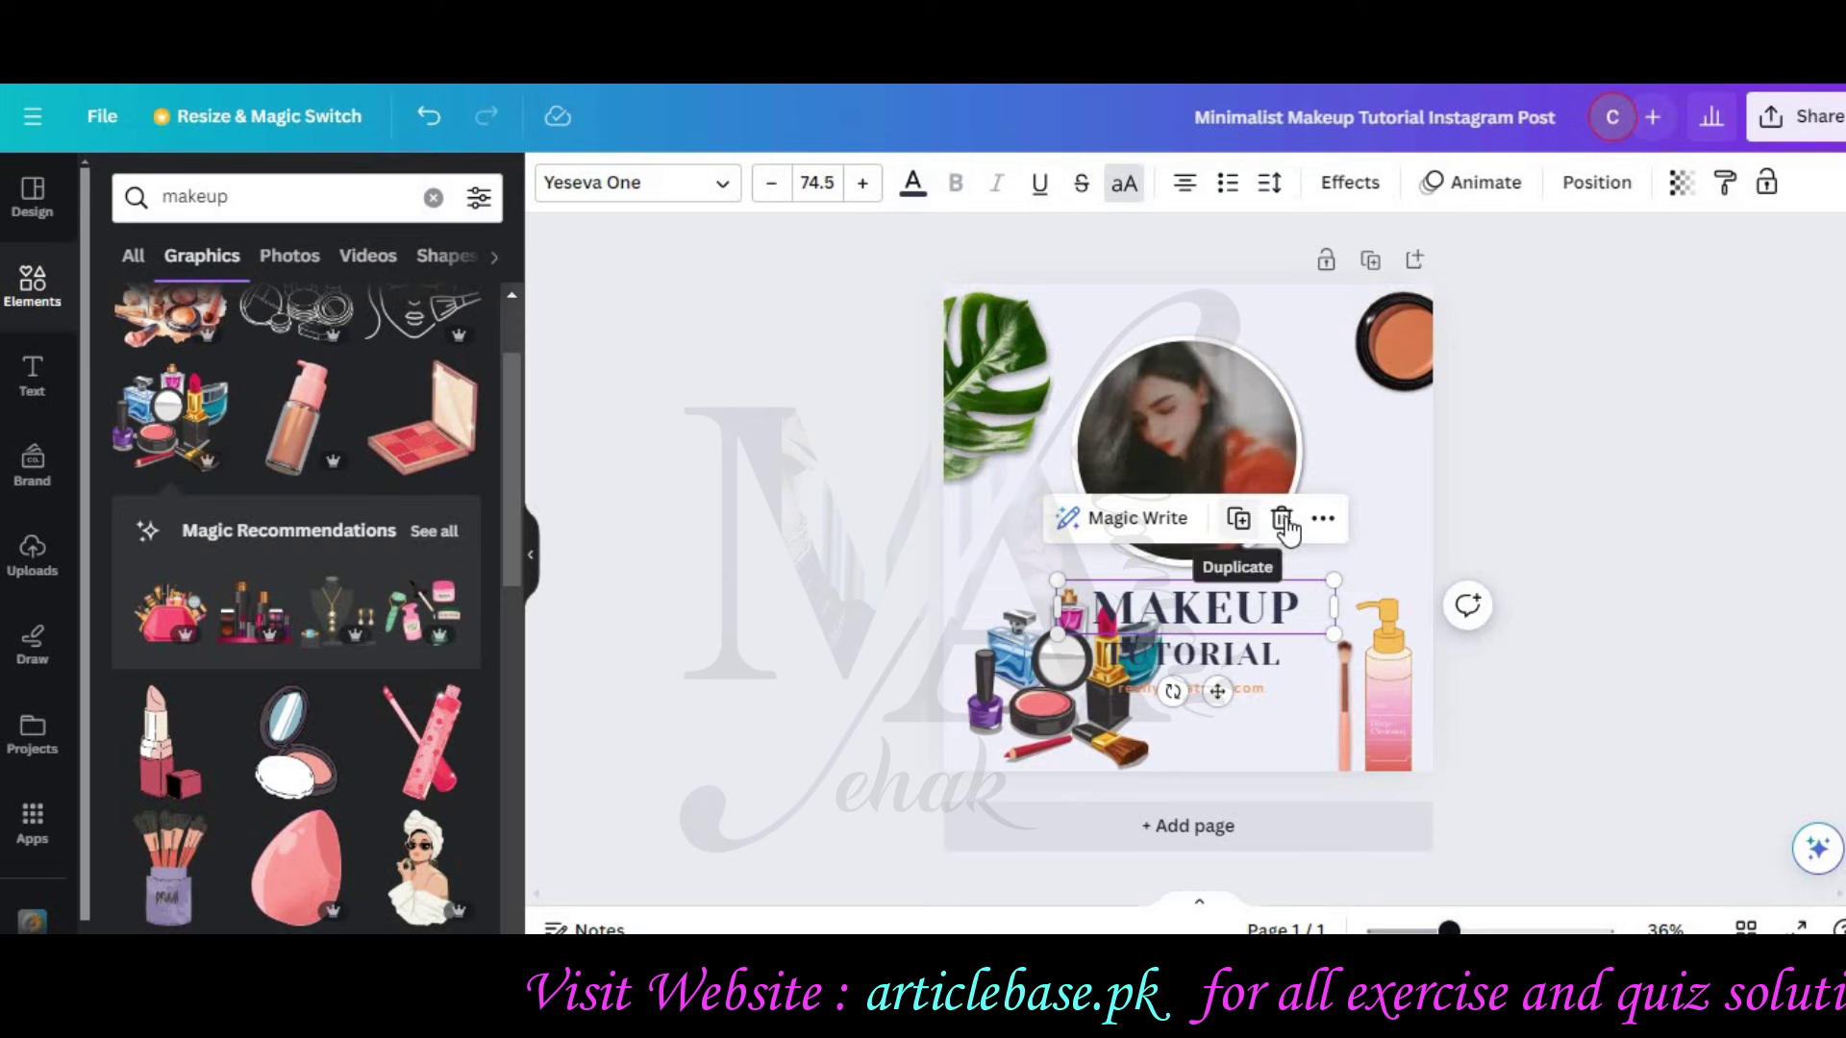
click(1202, 548)
drag(1163, 496, 1201, 432)
click(1081, 572)
drag(1394, 341, 1084, 507)
Step: Scale down the circular portrait photo and place it in the post's upper-right corner
drag(1303, 448, 1351, 538)
click(1247, 385)
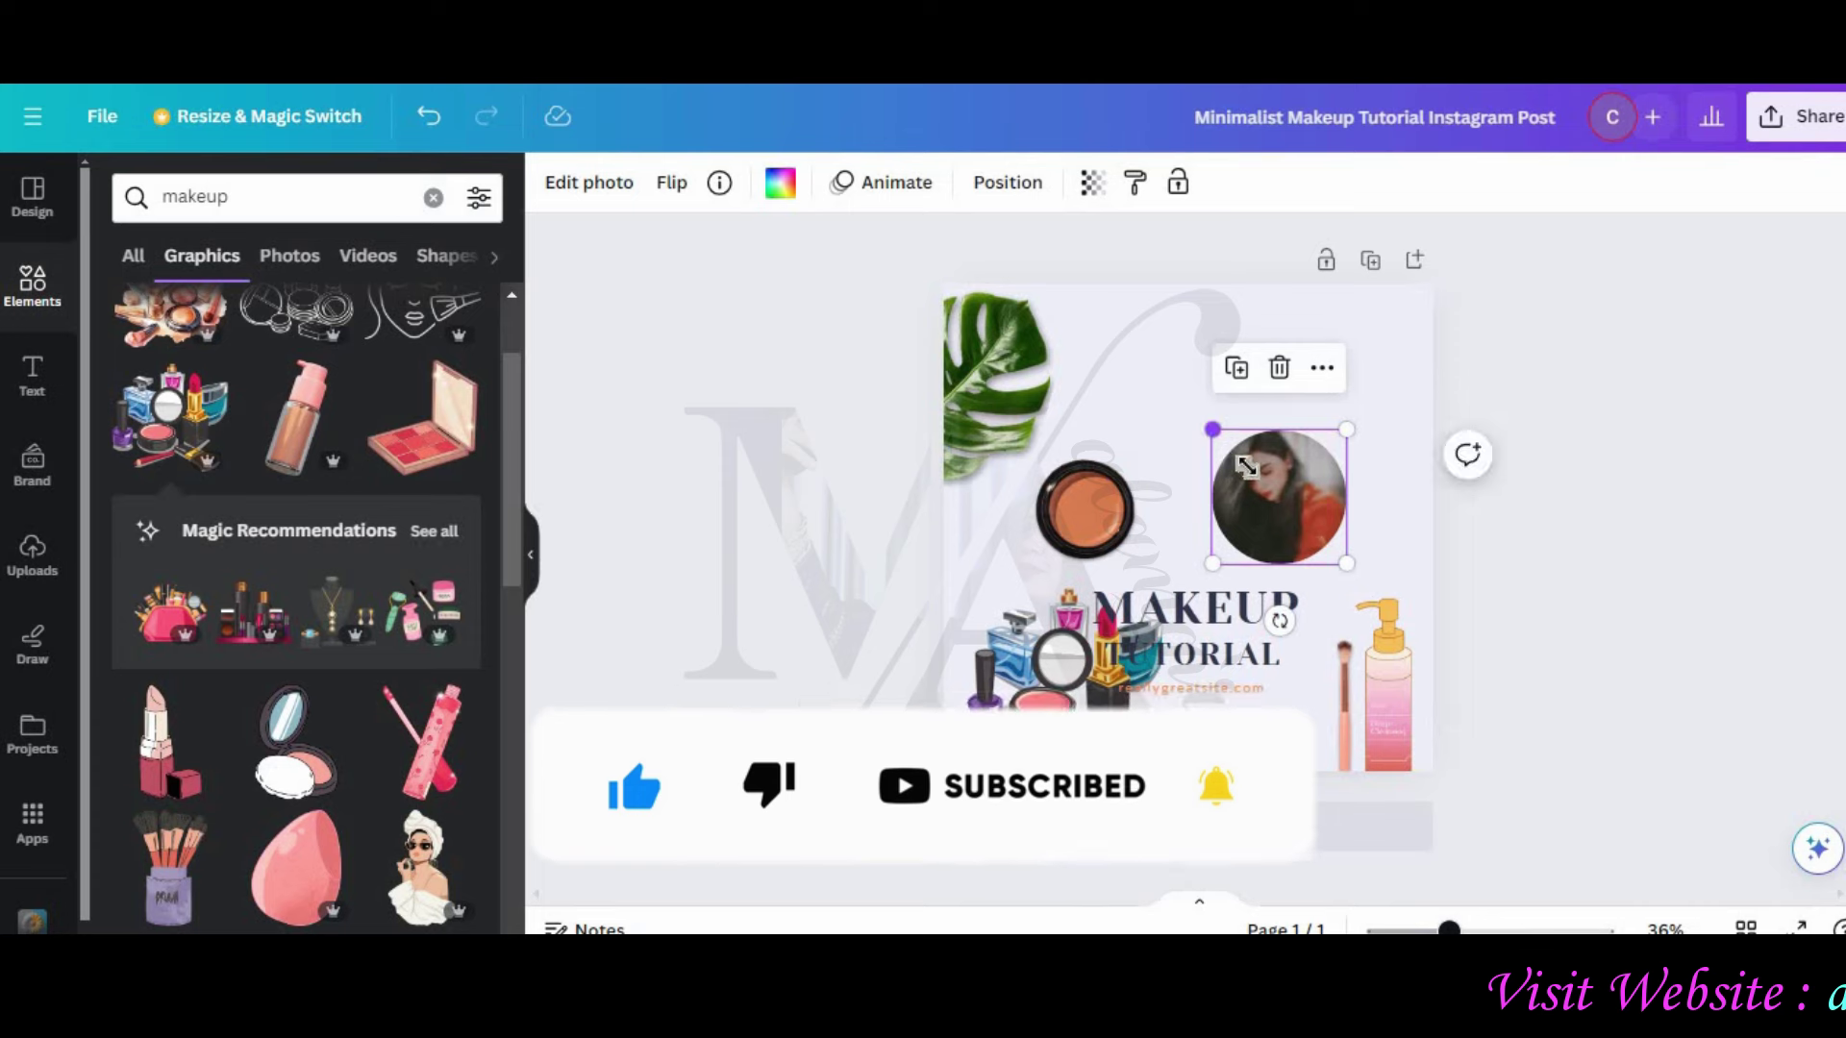
drag(1212, 430, 1251, 471)
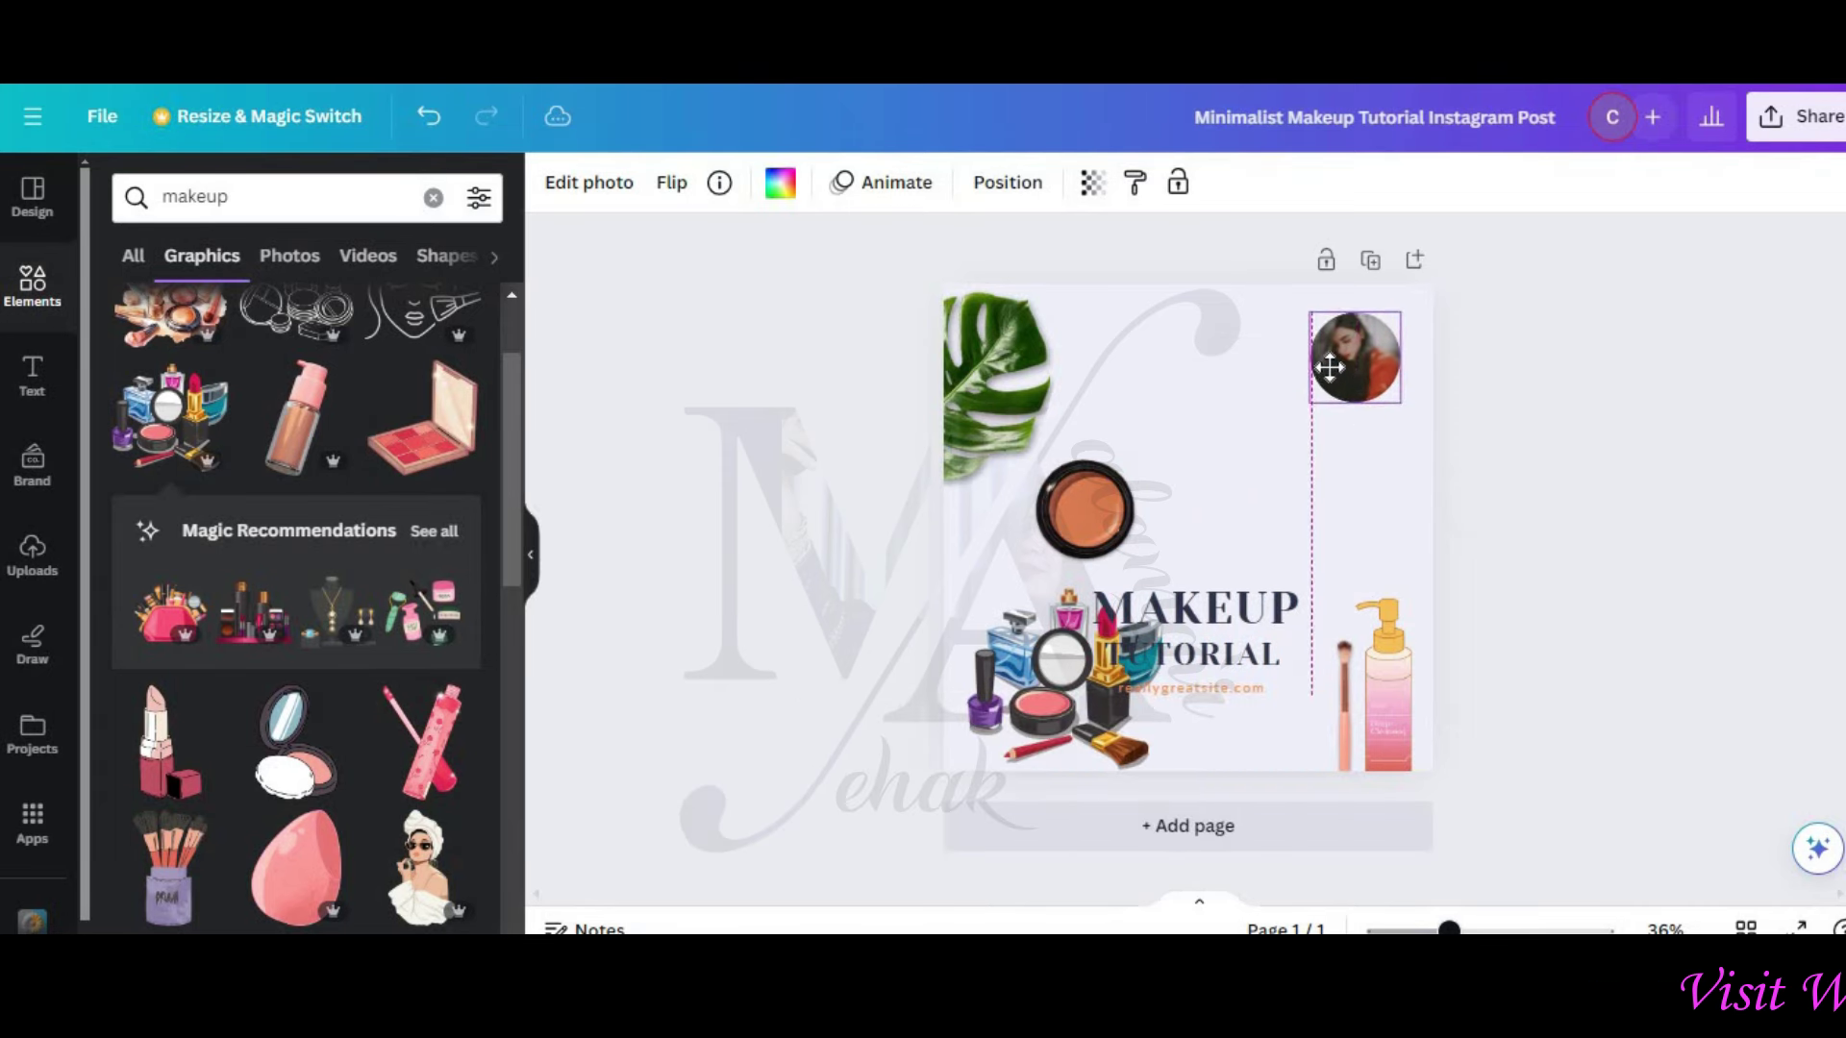
drag(1316, 496, 1360, 390)
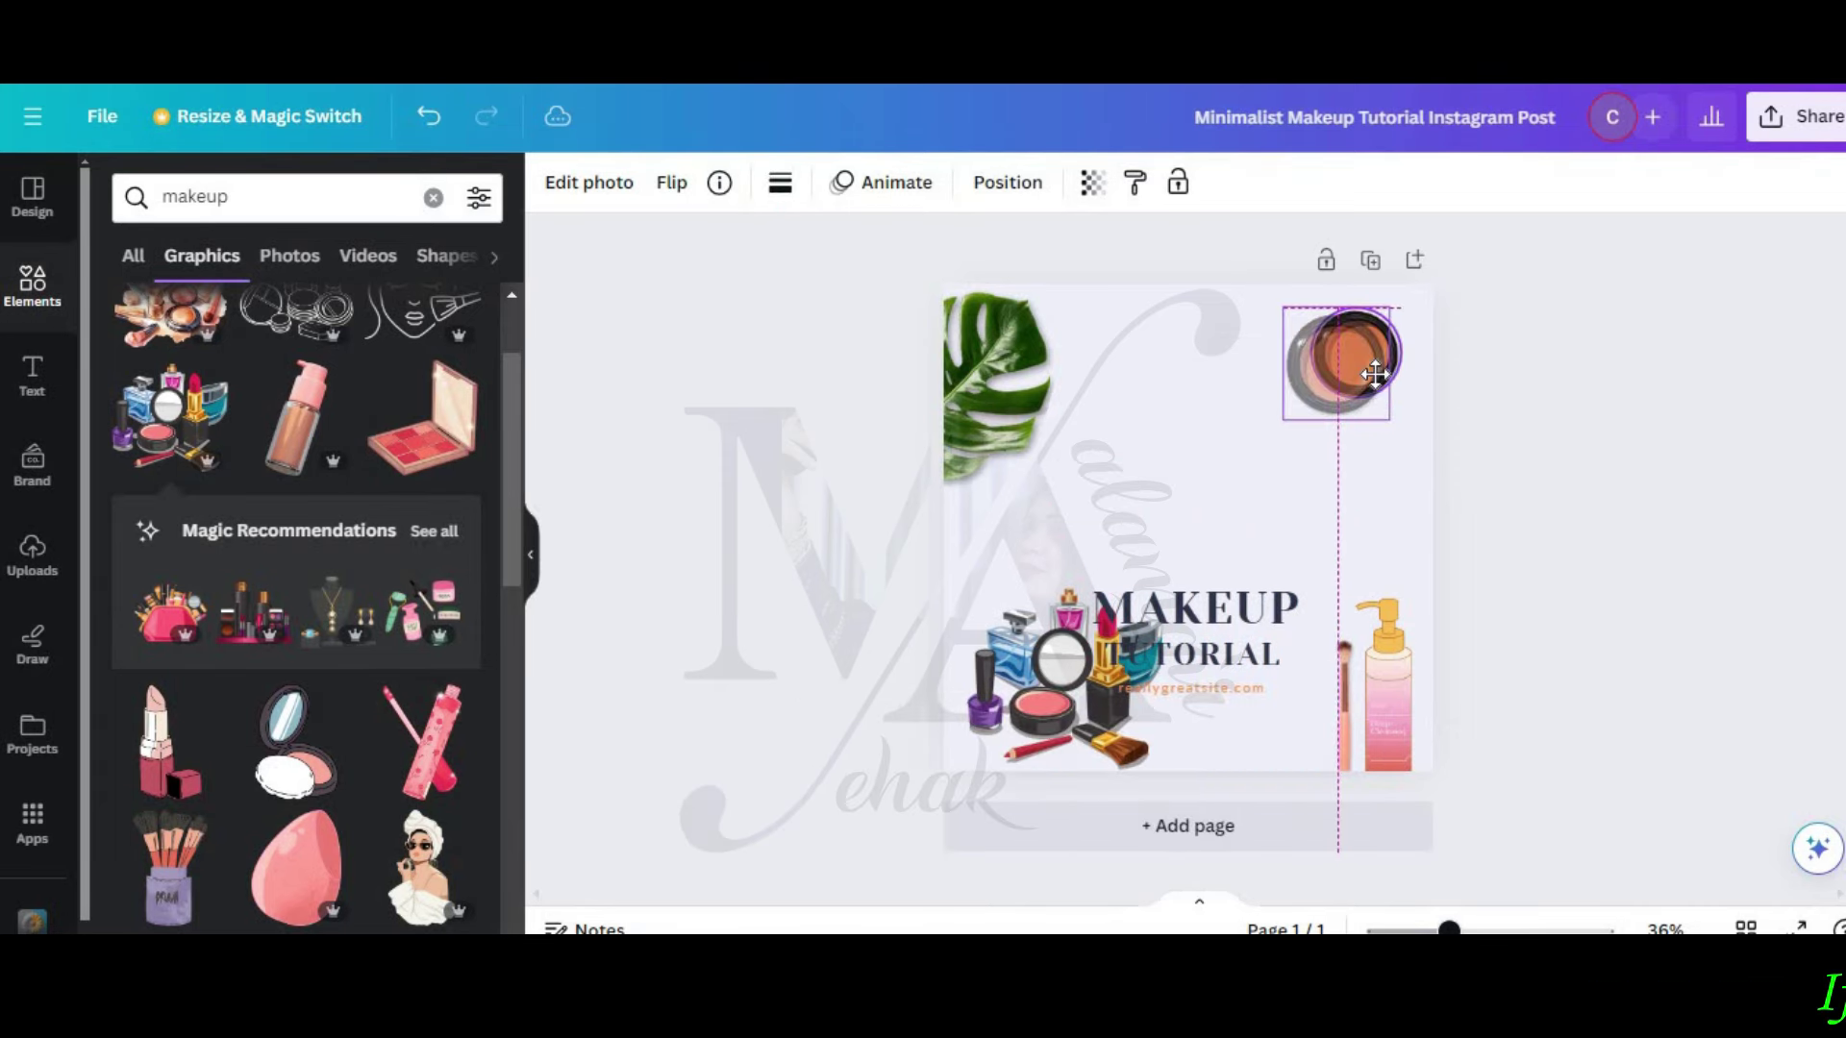
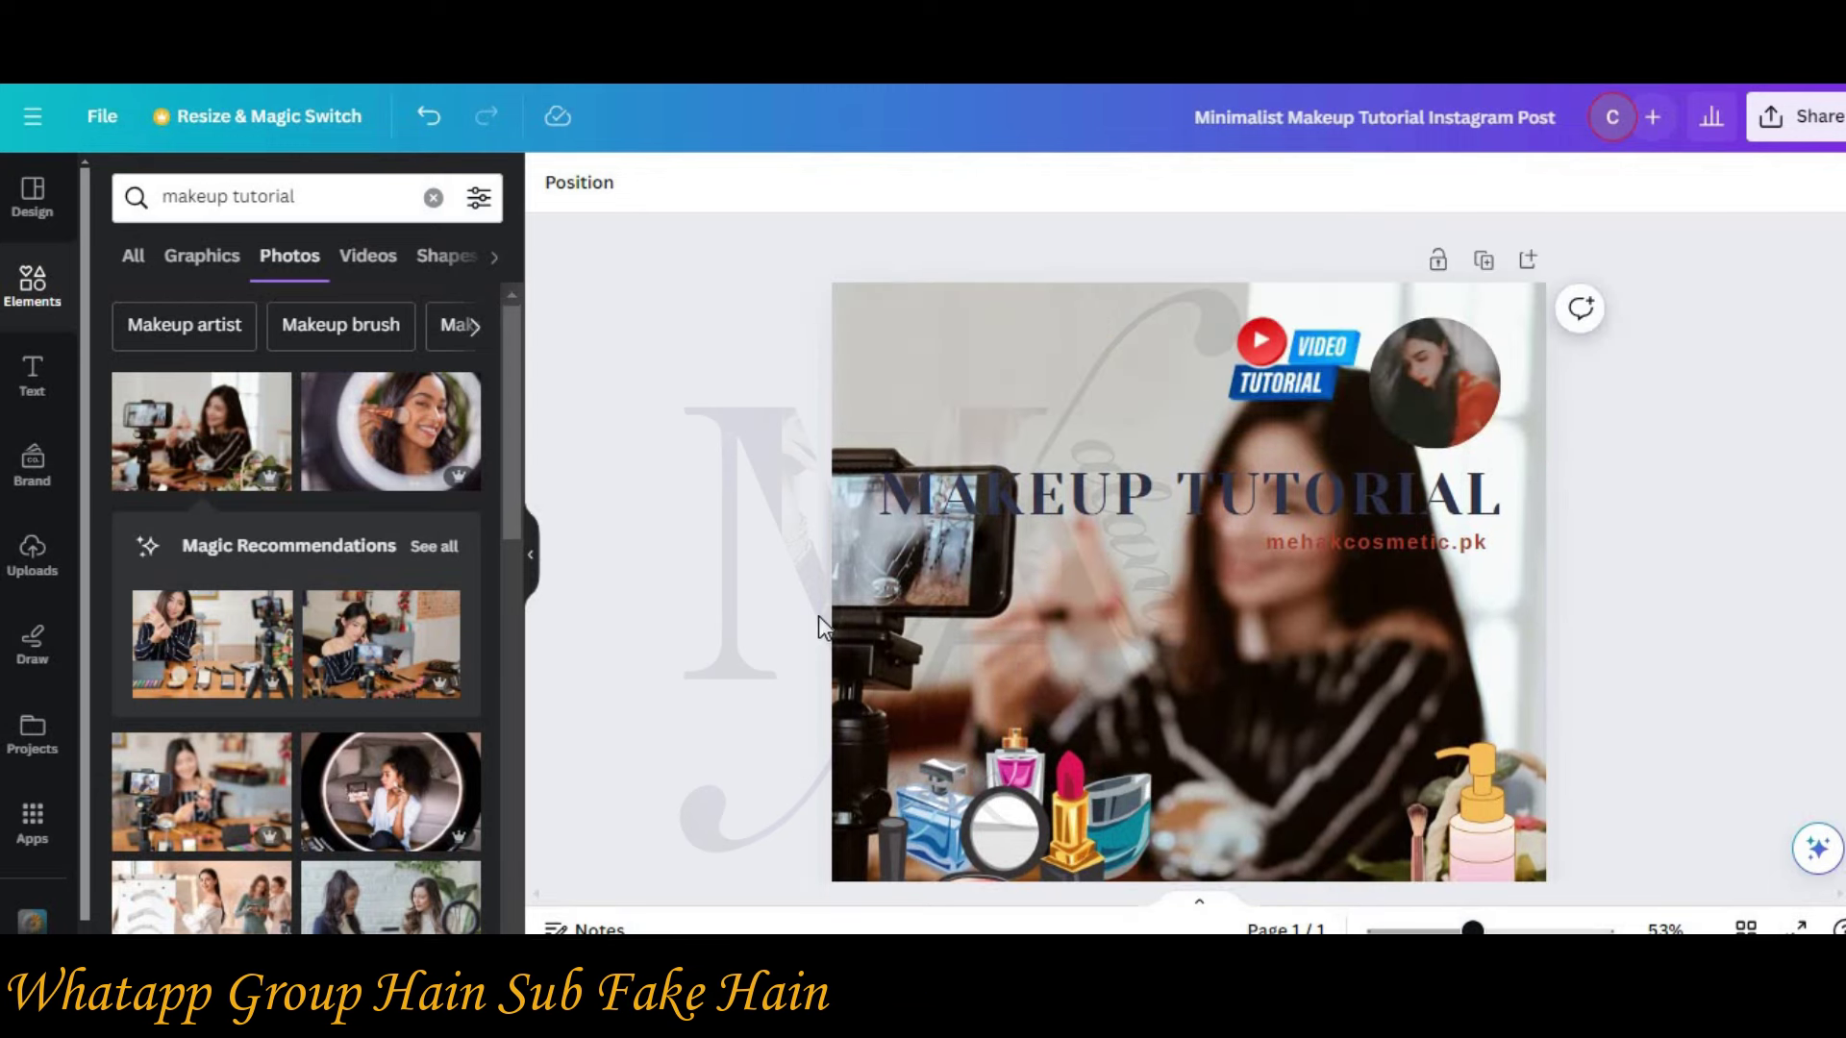
Step: Try the photo of the smiling woman in an orange sweater showing makeup to a camera as the post's background
scroll(821, 615, down, 2)
scroll(385, 480, down, 3)
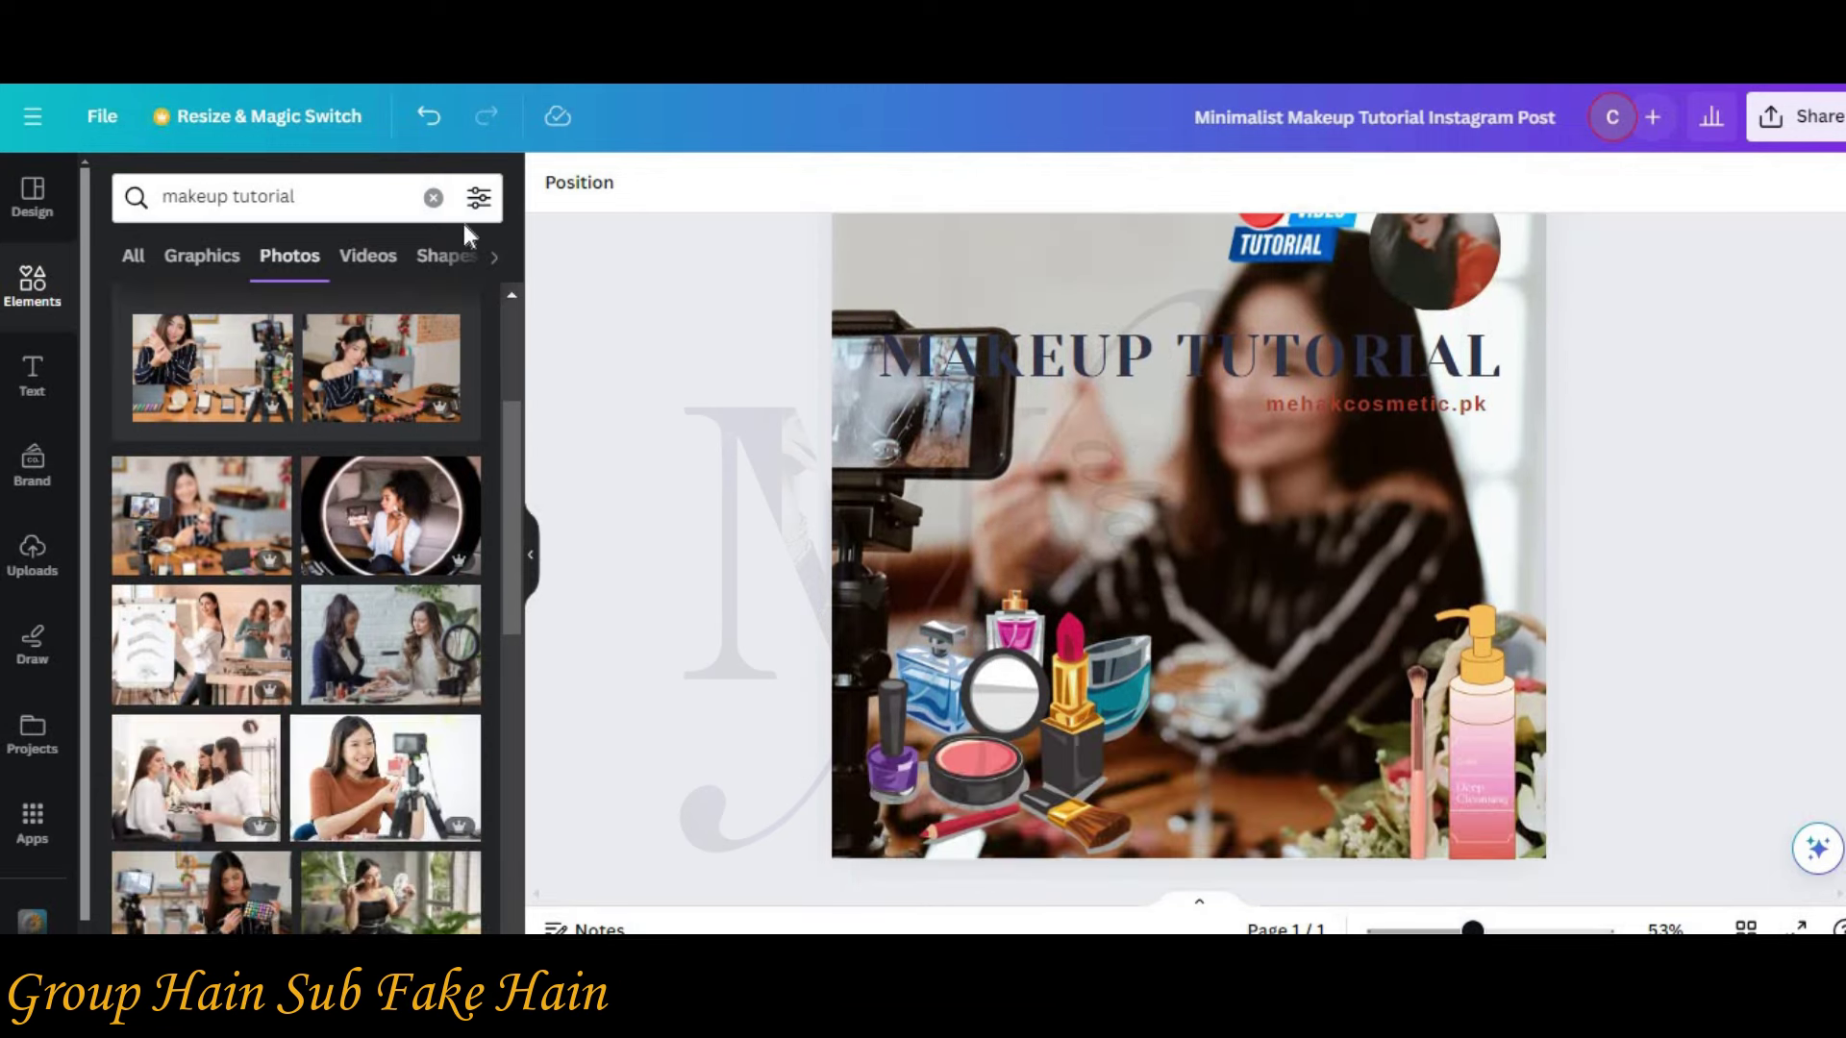
scroll(390, 354, down, 3)
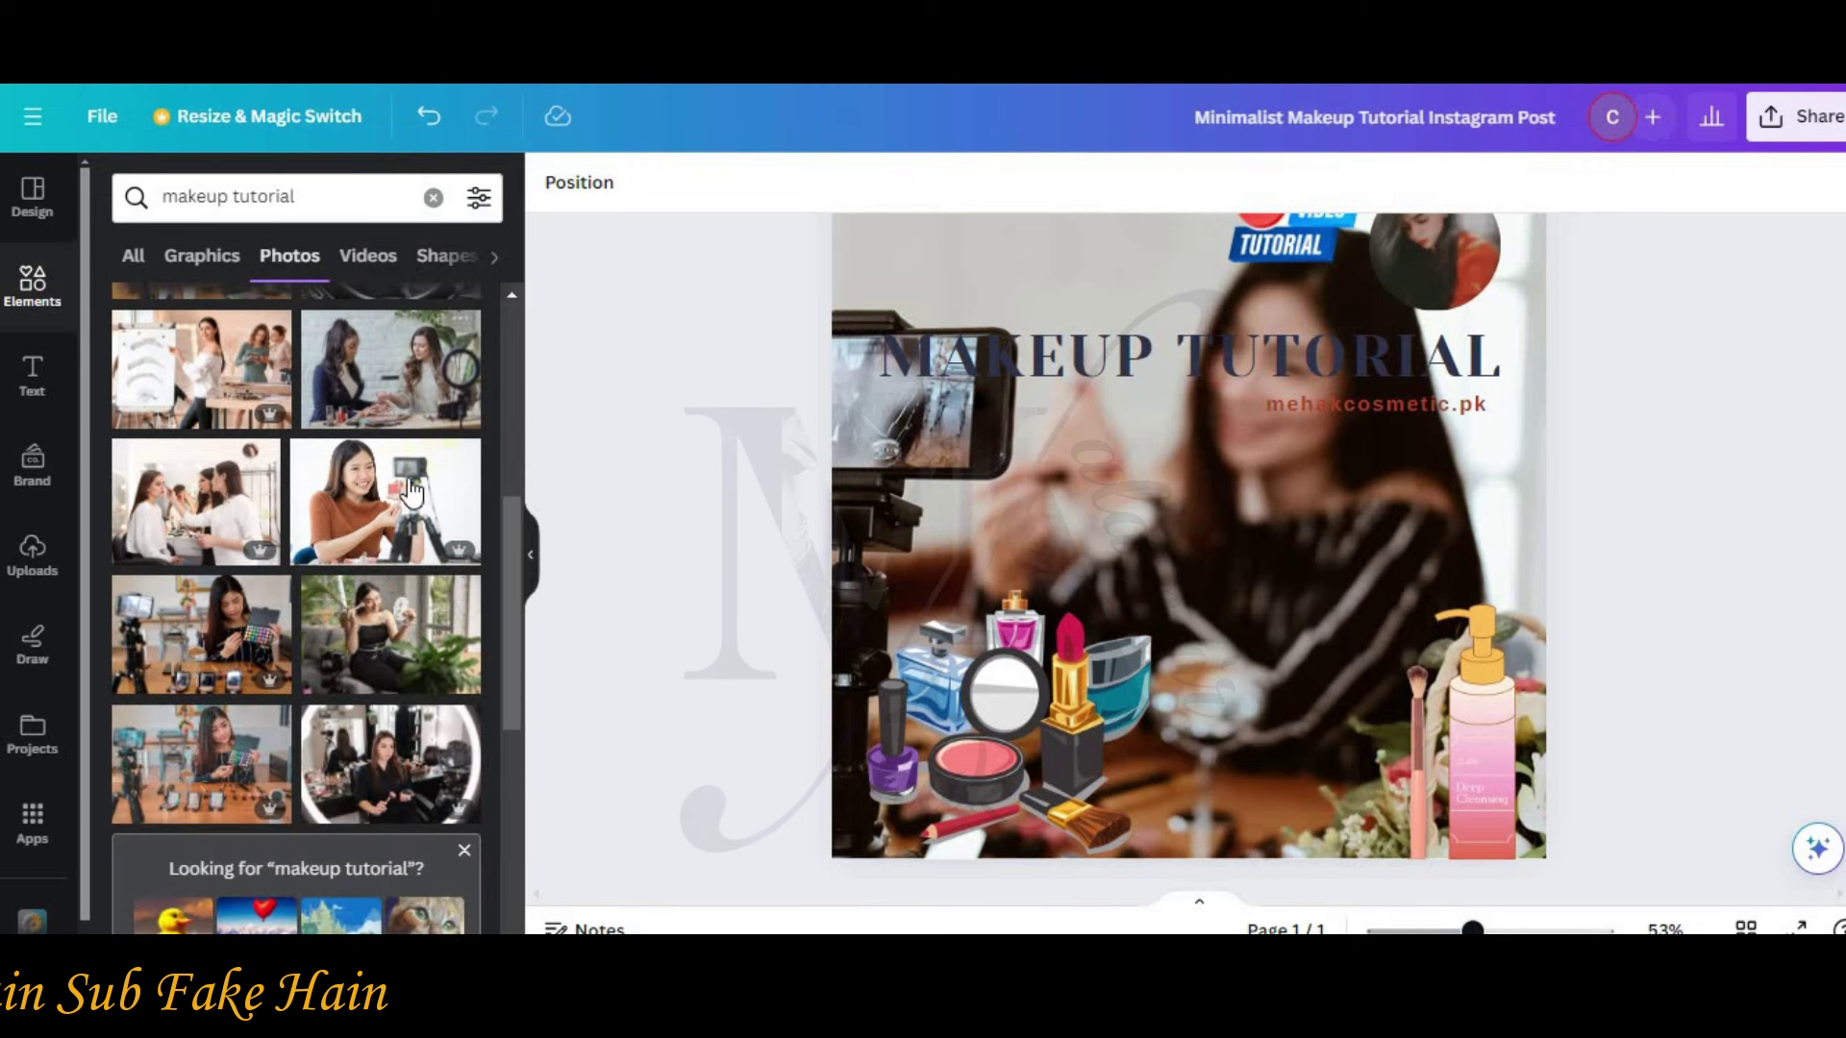
click(416, 526)
right_click(1055, 499)
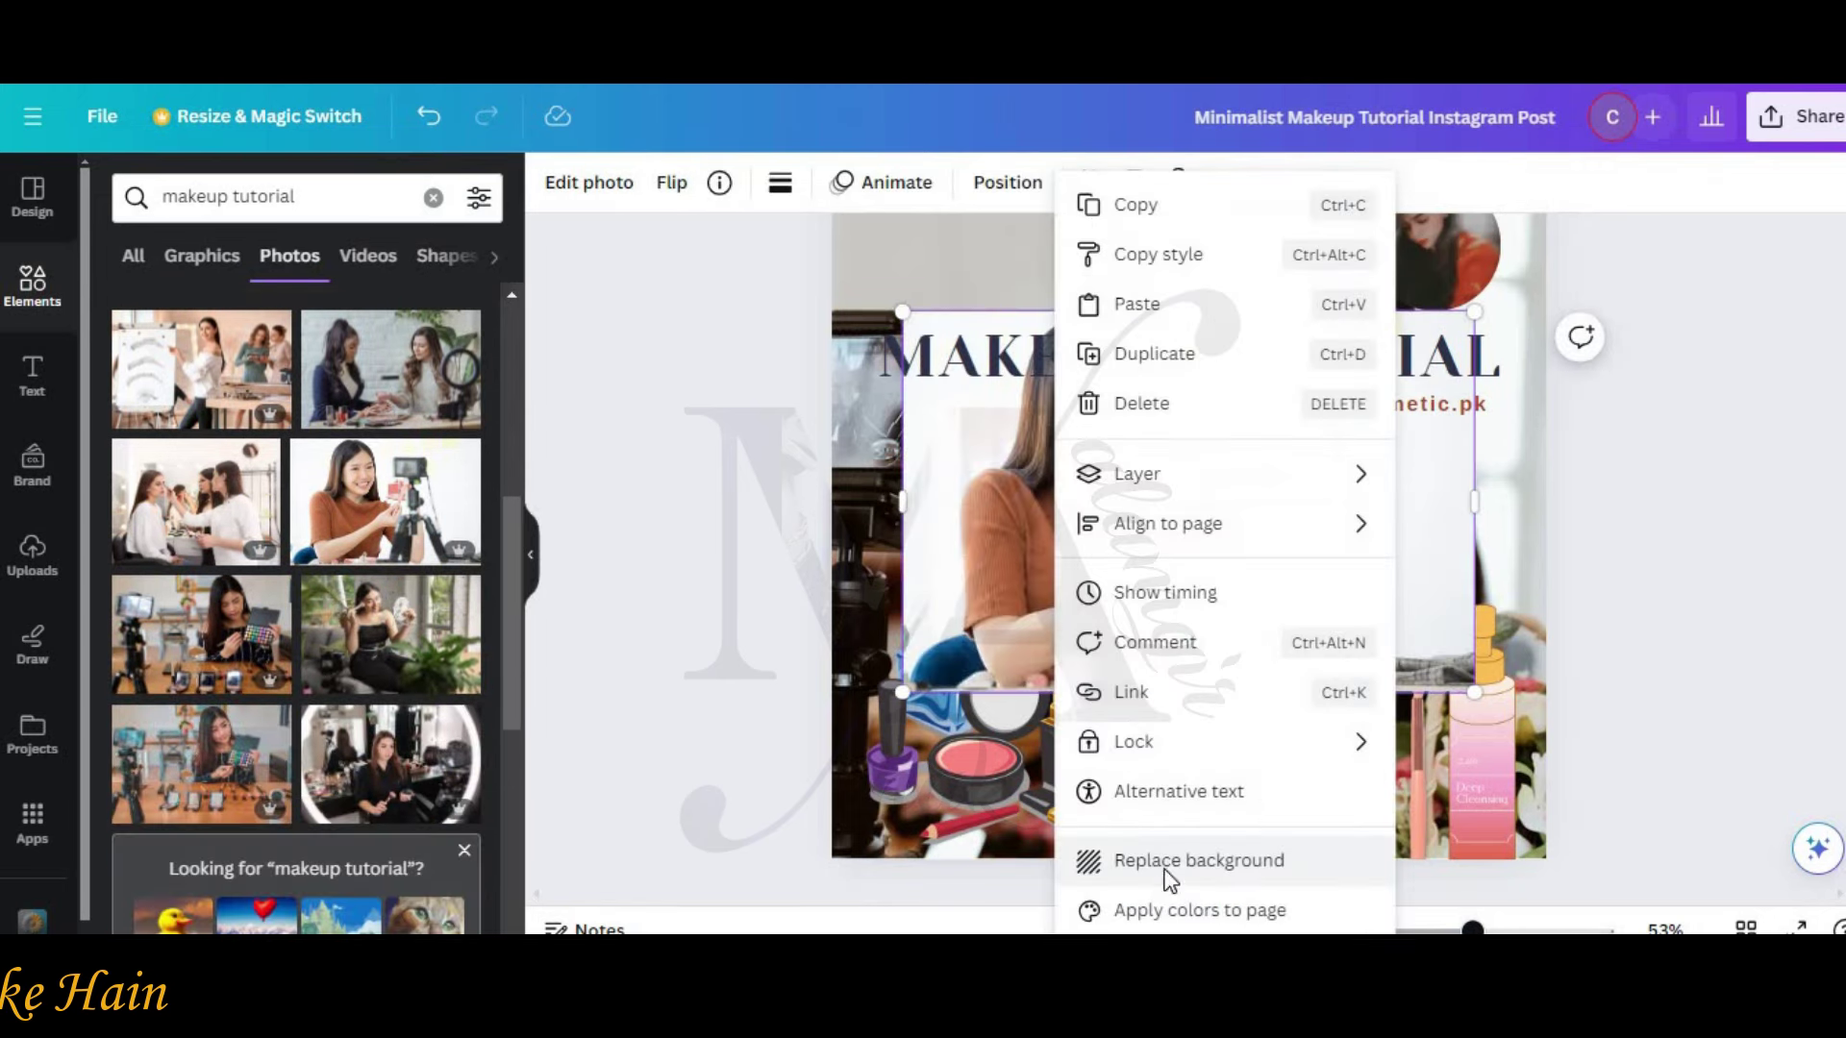
click(1167, 865)
scroll(755, 495, up, 2)
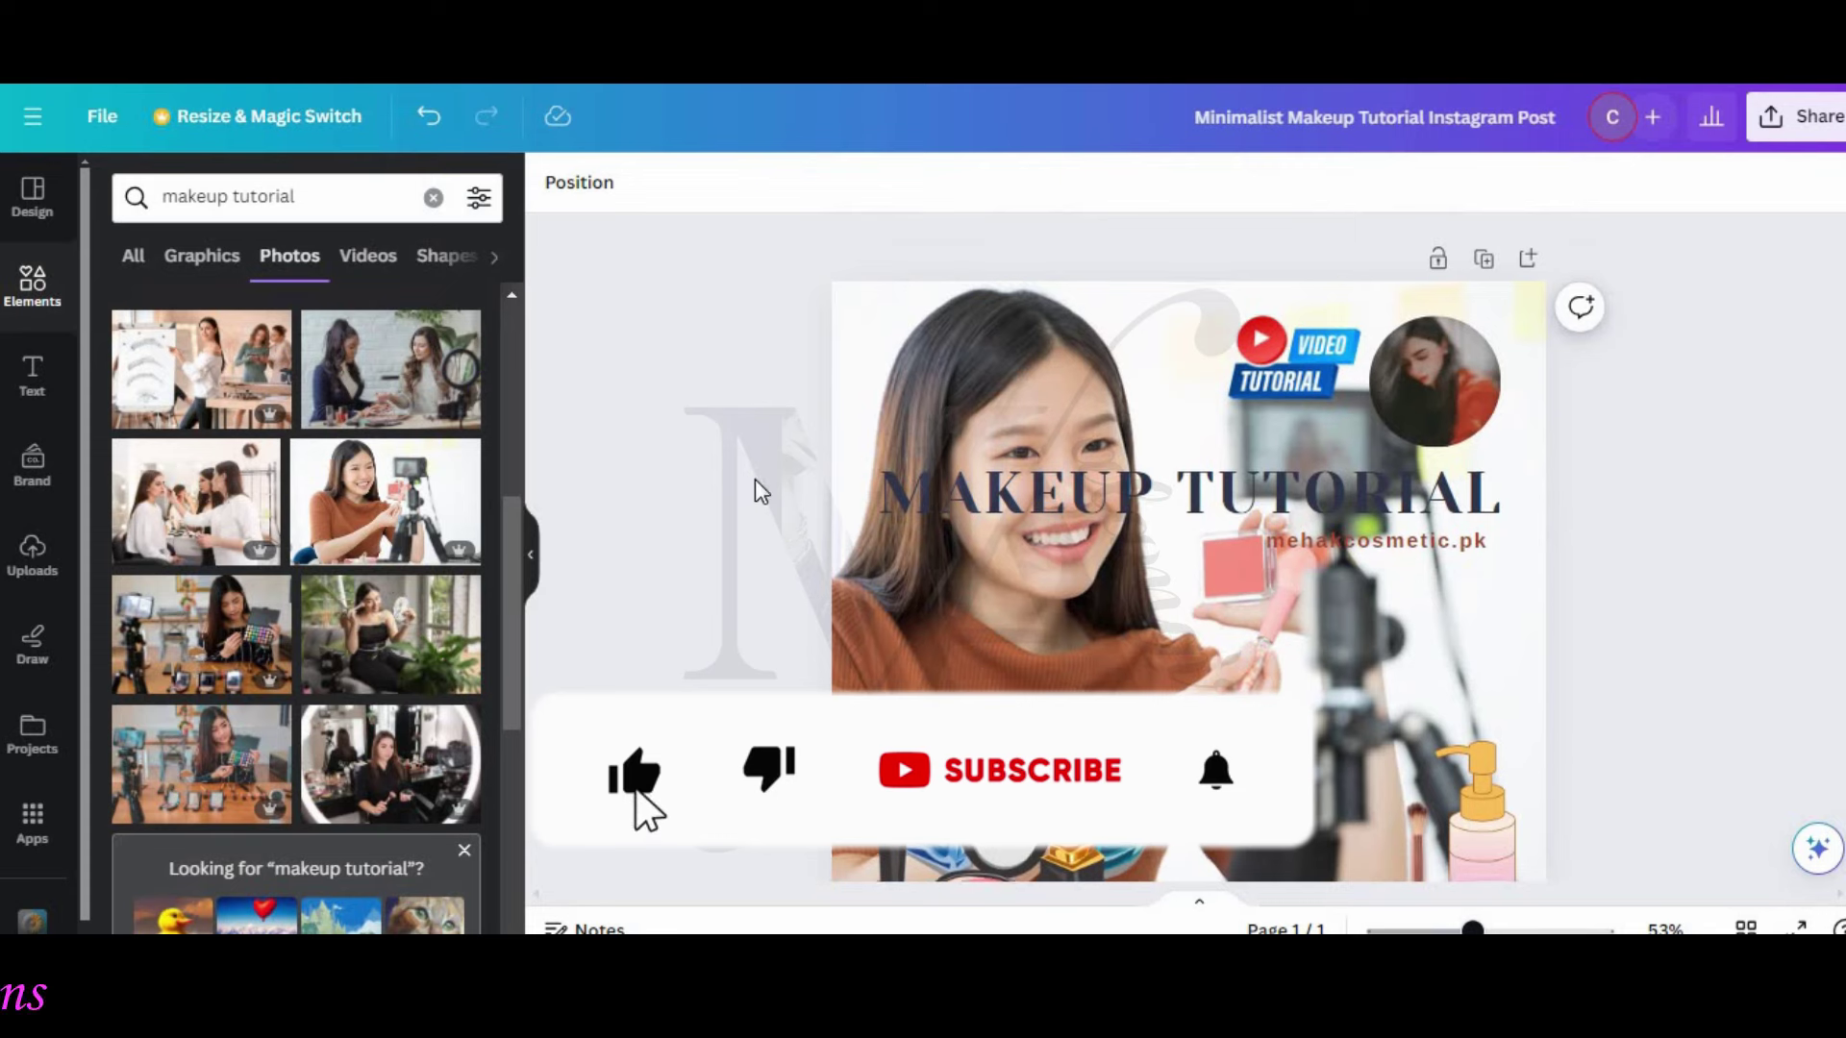
Step: Try the photo of the woman in a pink hoodie holding a makeup brush as the post's background
scroll(755, 491, down, 2)
scroll(432, 514, down, 6)
scroll(432, 514, down, 3)
click(348, 466)
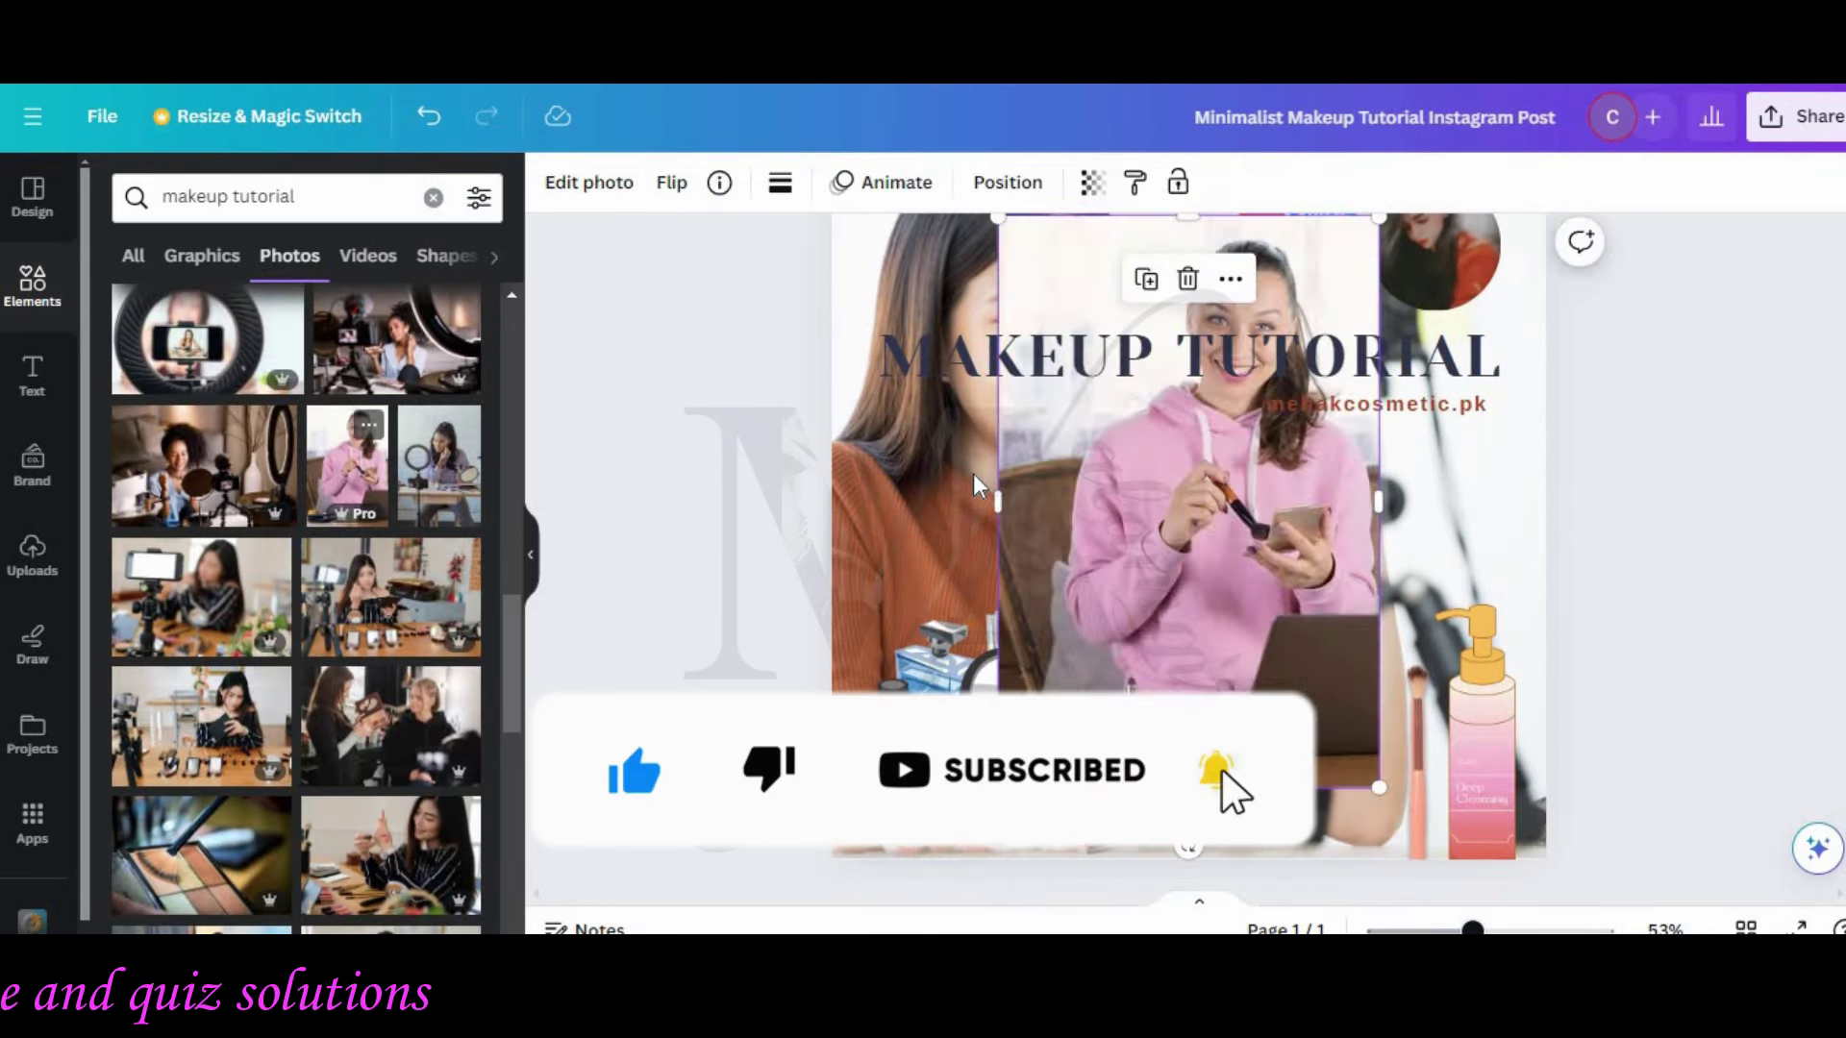
right_click(1168, 486)
click(1256, 861)
scroll(978, 662, up, 2)
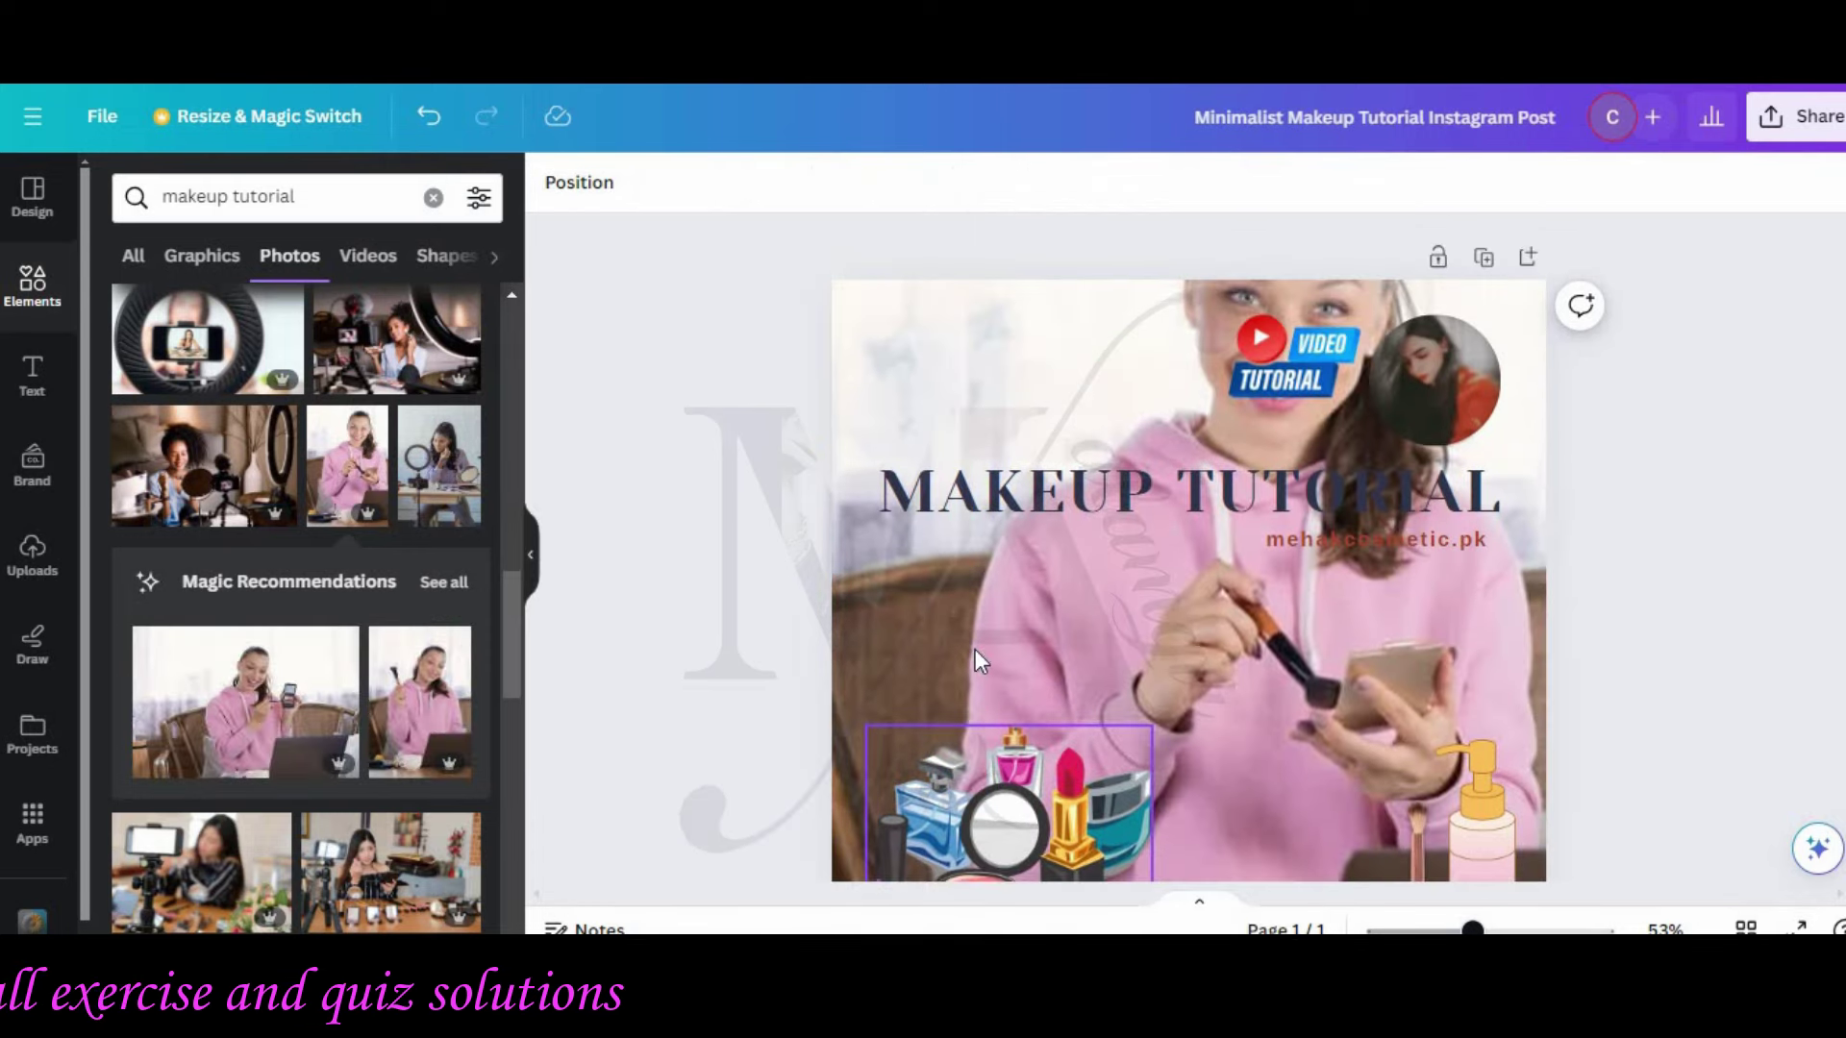
Step: Try the close-up photo of a brush on an eyeshadow palette as the post's background
scroll(219, 620, down, 10)
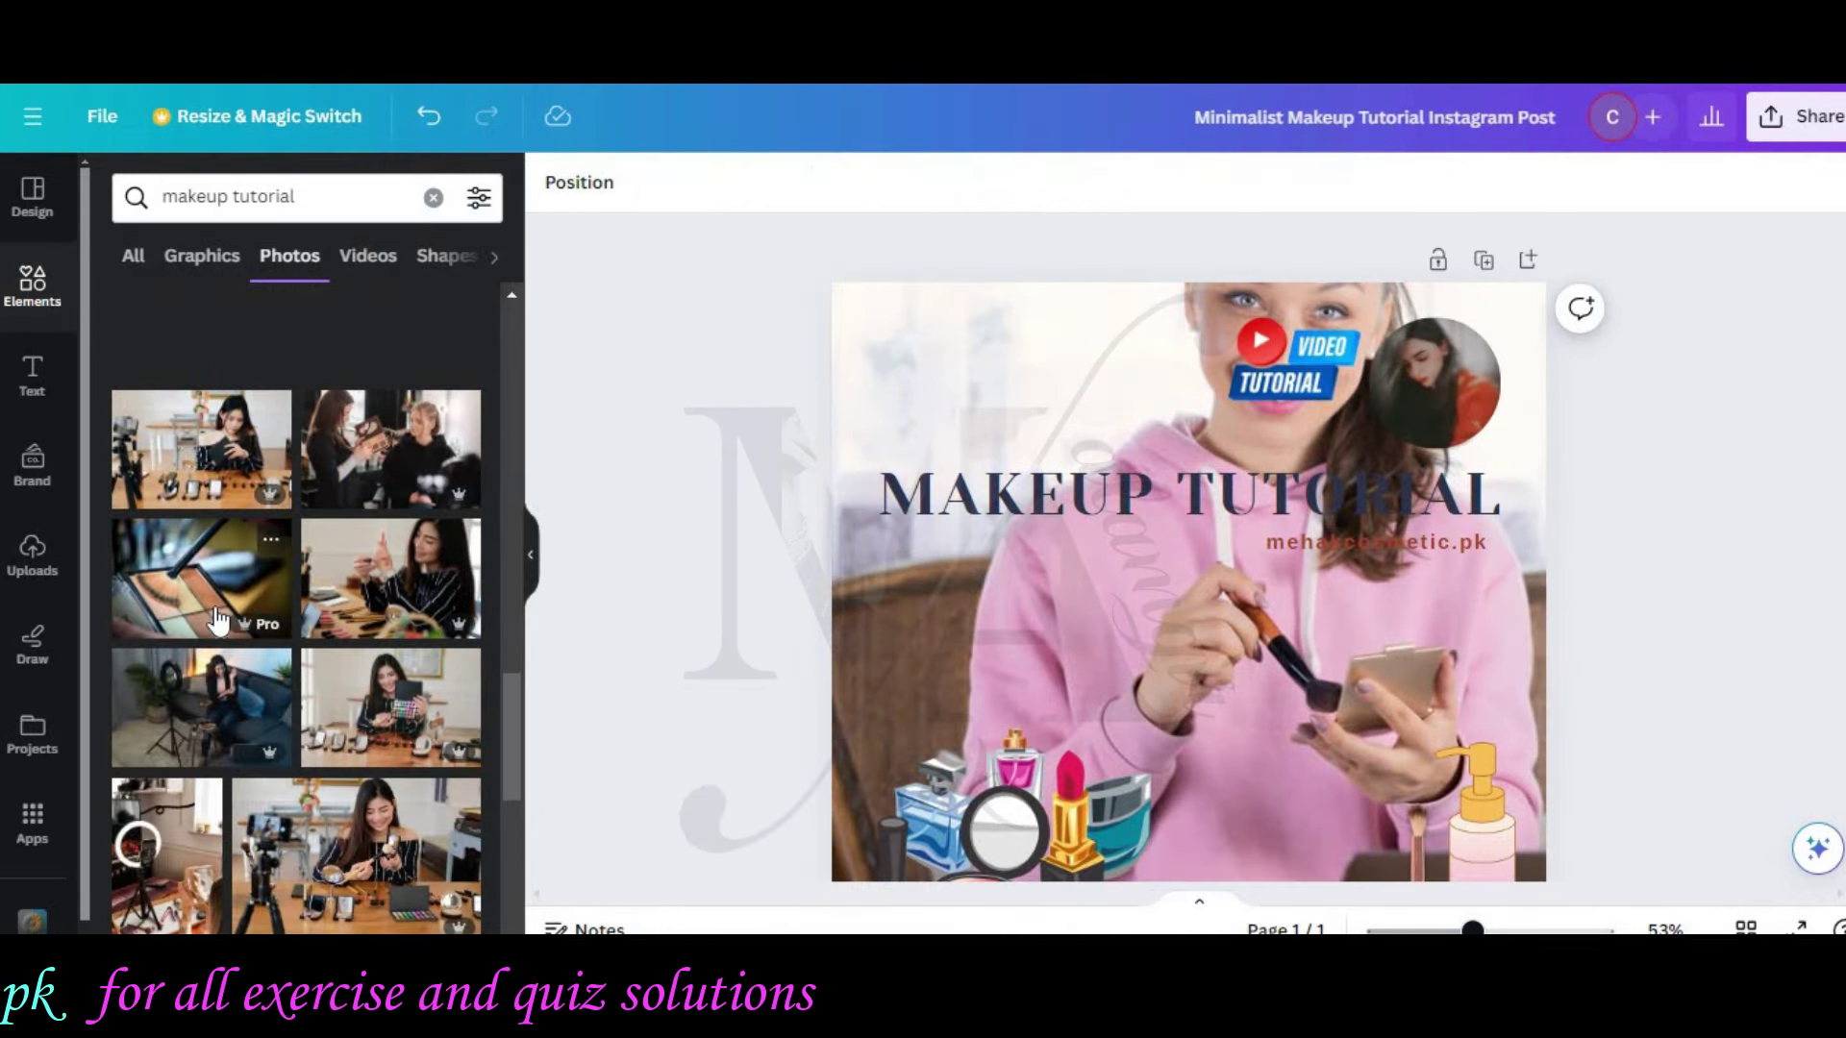
click(220, 621)
right_click(1008, 442)
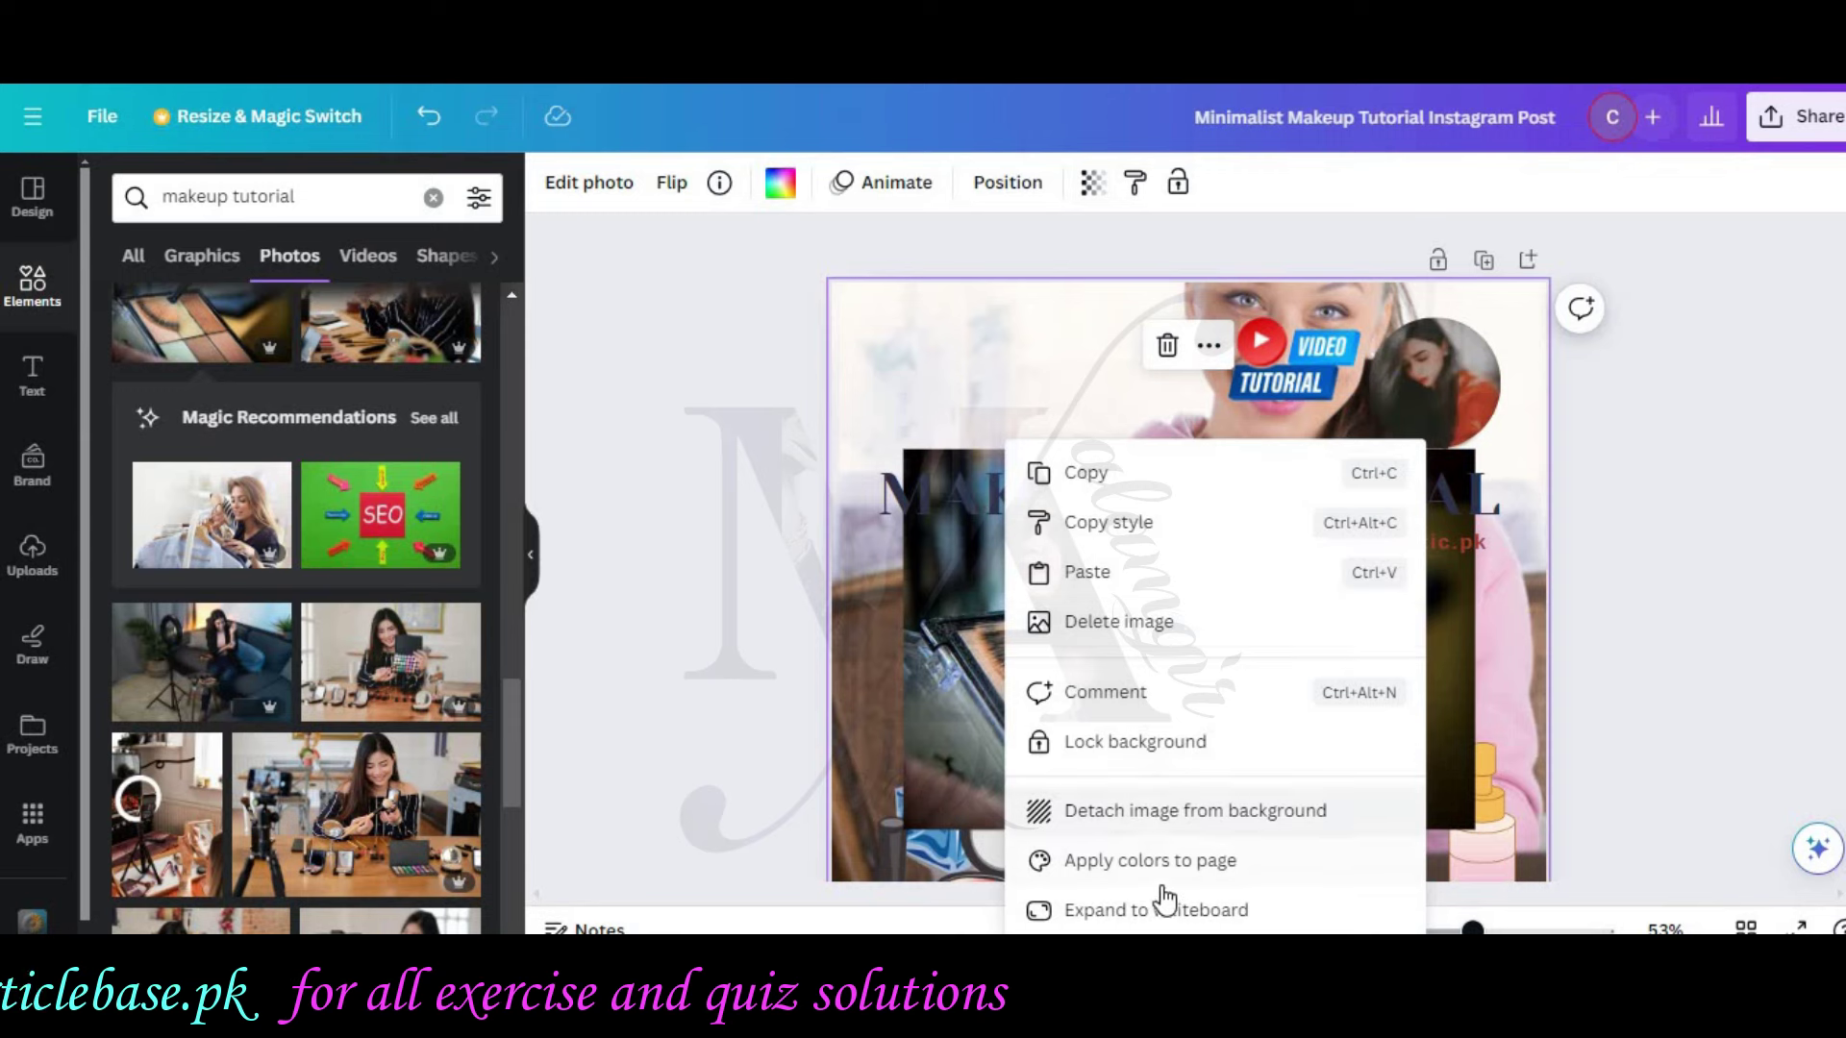
click(985, 603)
right_click(984, 604)
click(1115, 861)
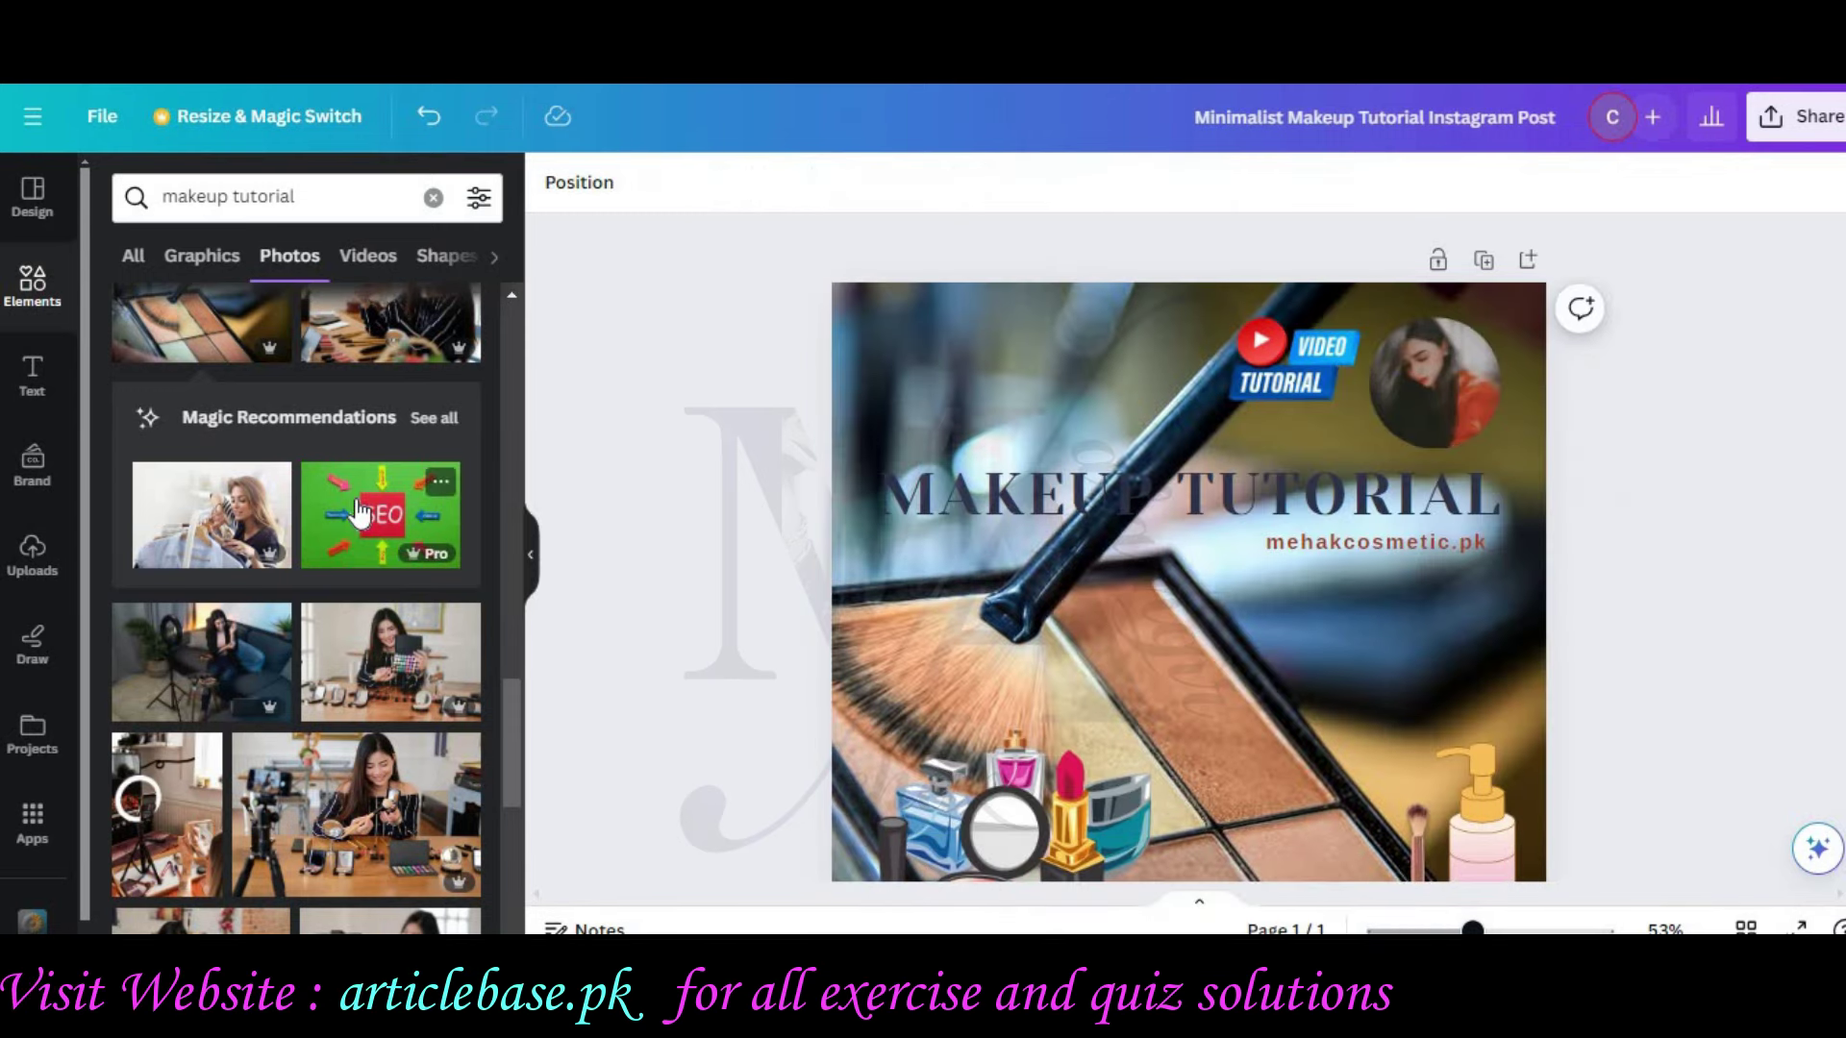
Step: Replace the post's background with the photo of the woman on a sofa beside a ring light
scroll(185, 536, down, 1)
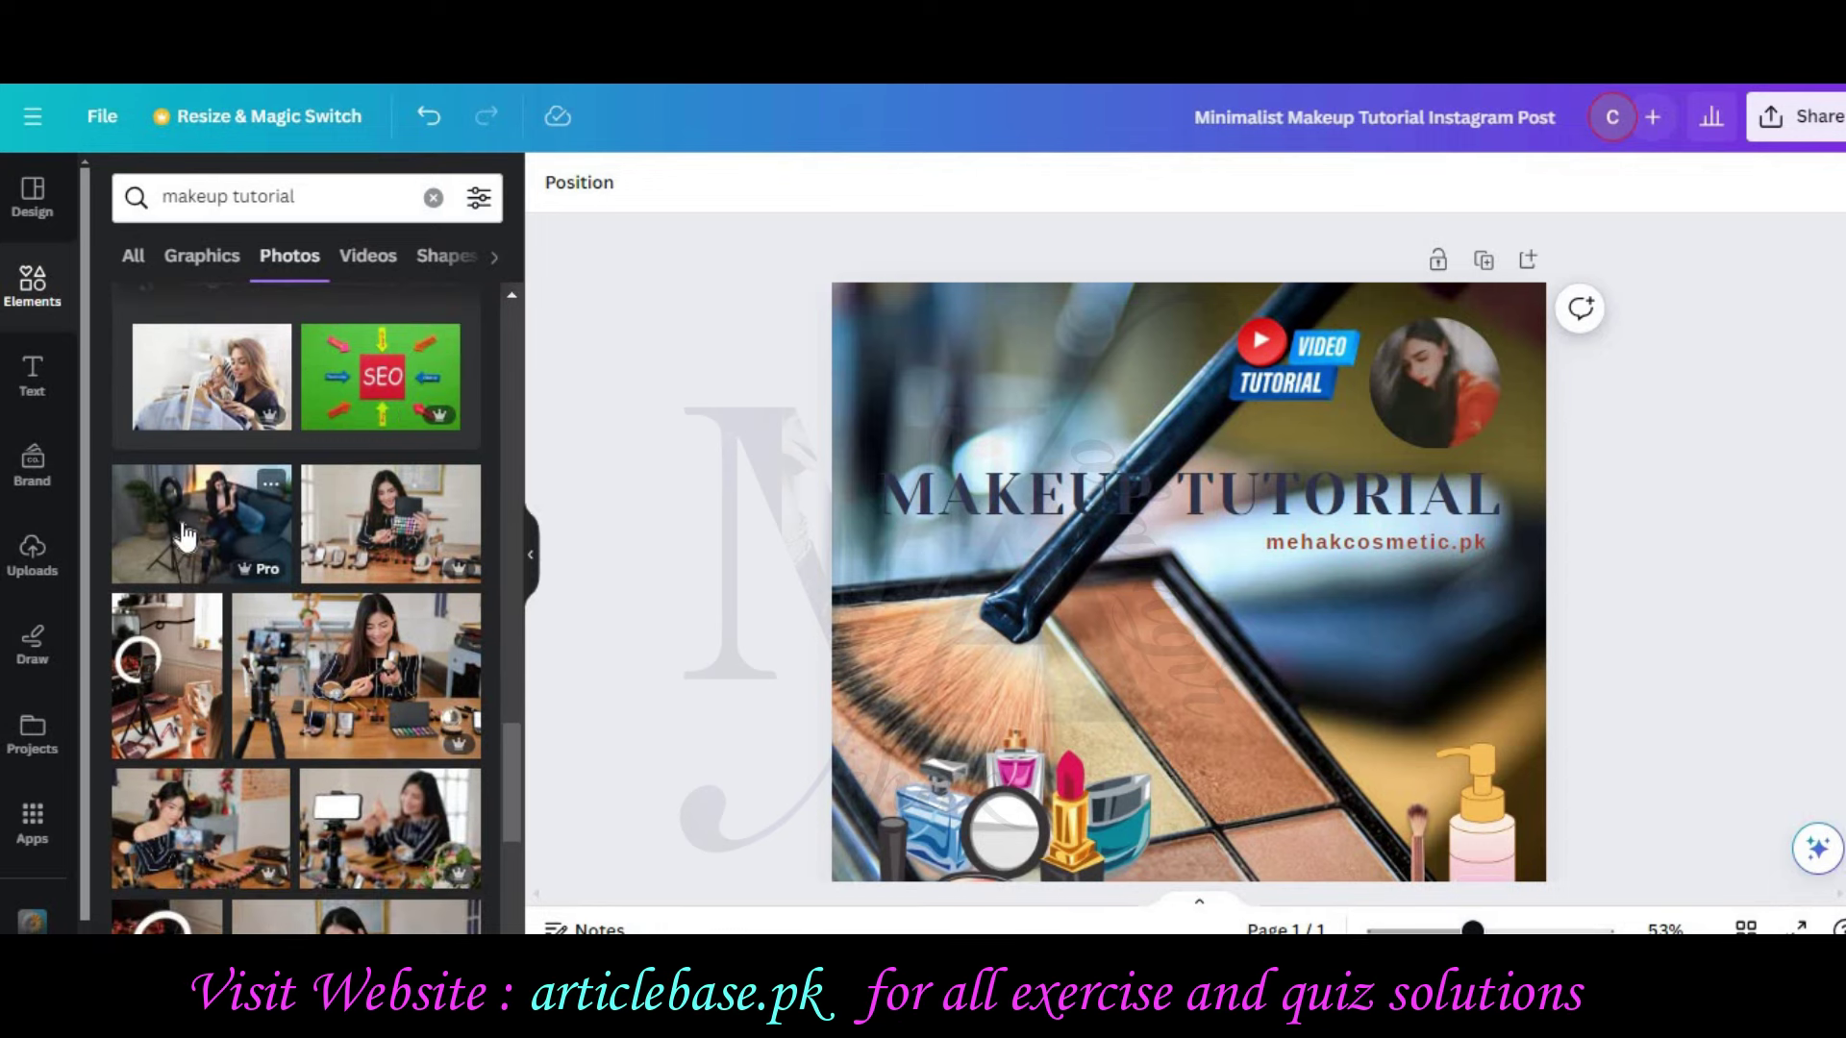
drag(186, 535, 1120, 659)
right_click(1121, 659)
click(1249, 857)
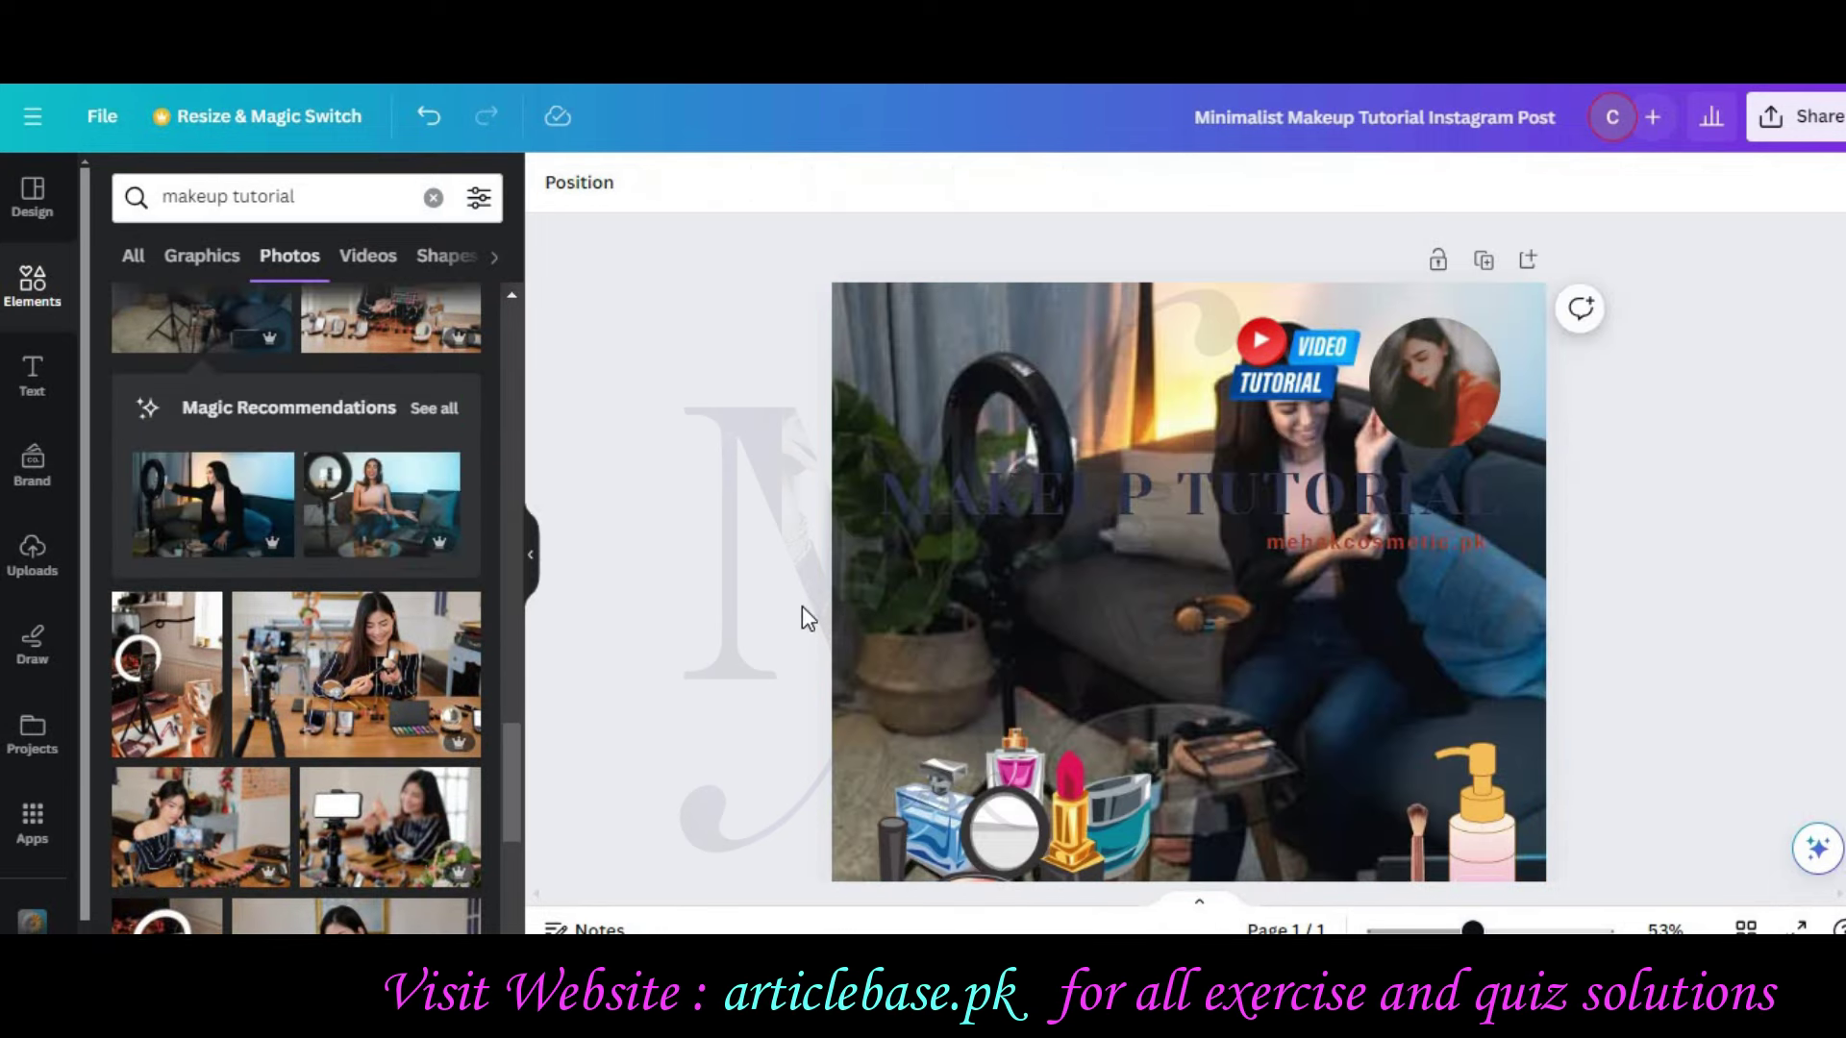
Step: Delete the makeup set, the pink pump bottle and the small brush graphics from the lower part of the post
click(1061, 796)
key(Delete)
scroll(850, 614, down, 2)
click(1471, 635)
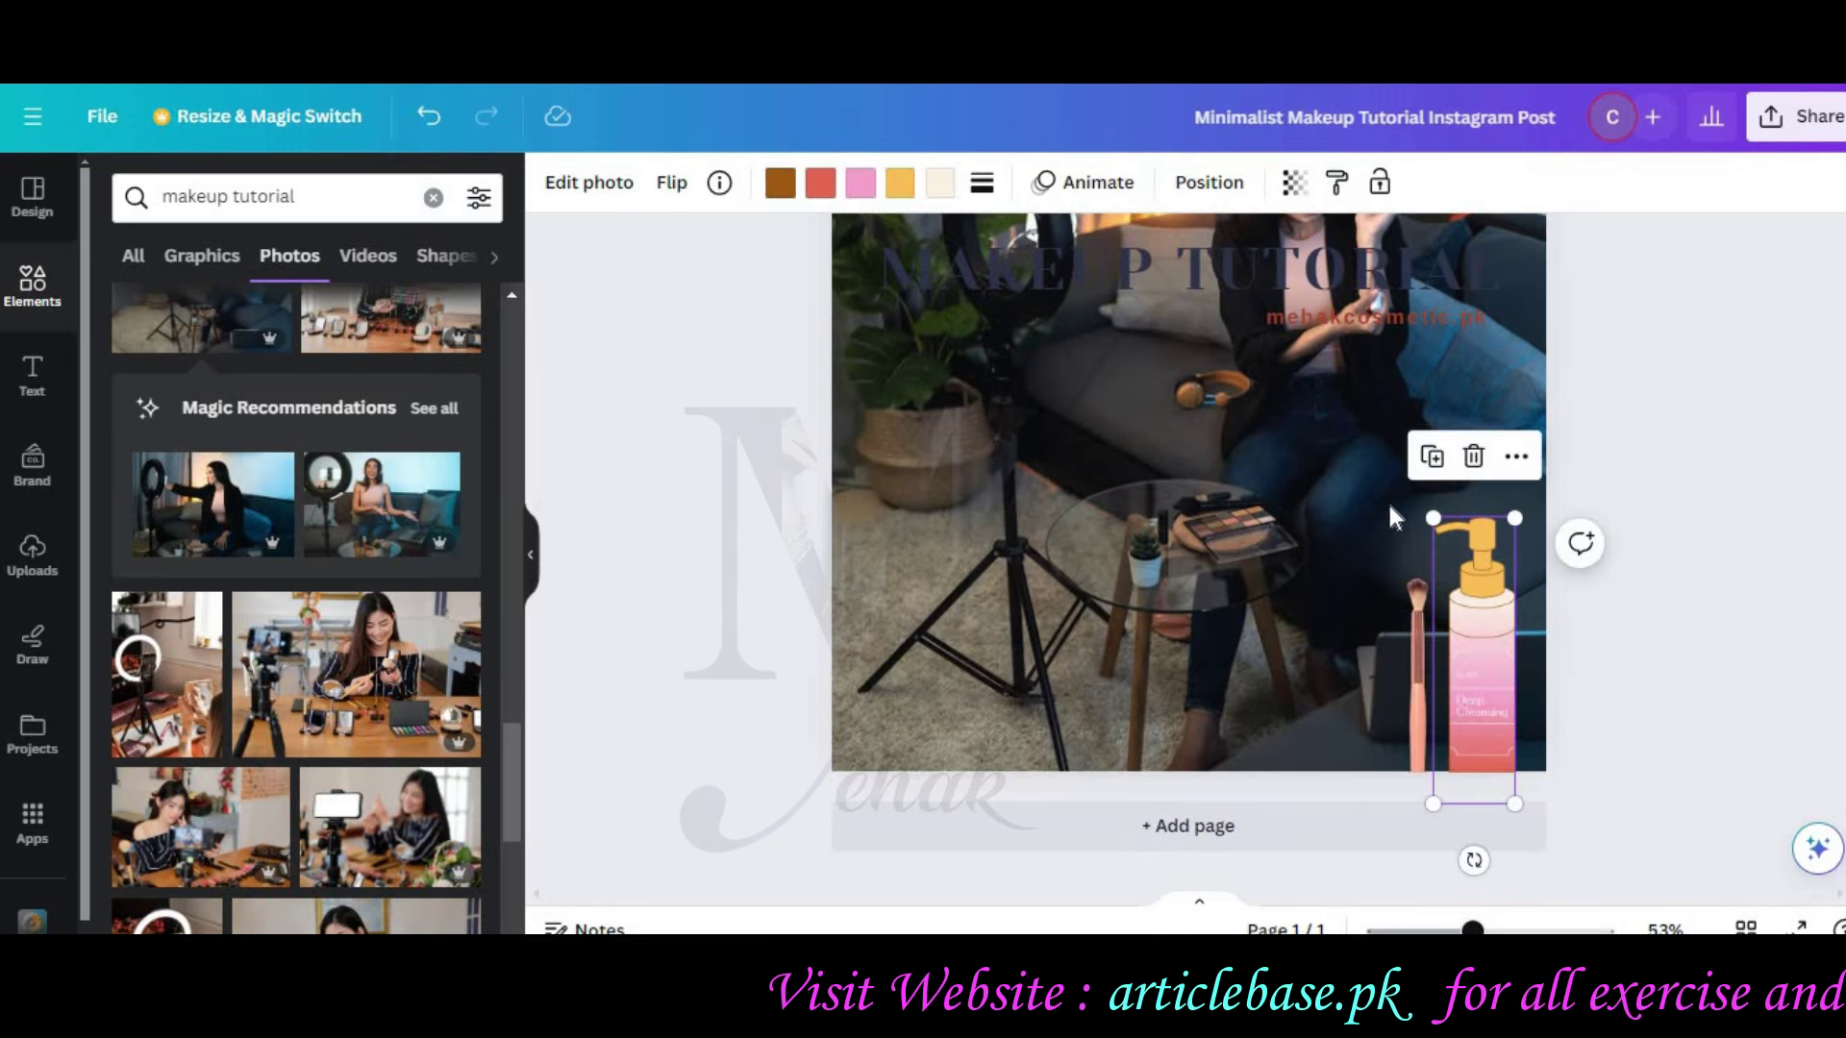
key(Delete)
click(1417, 673)
key(Delete)
scroll(1432, 431, up, 1)
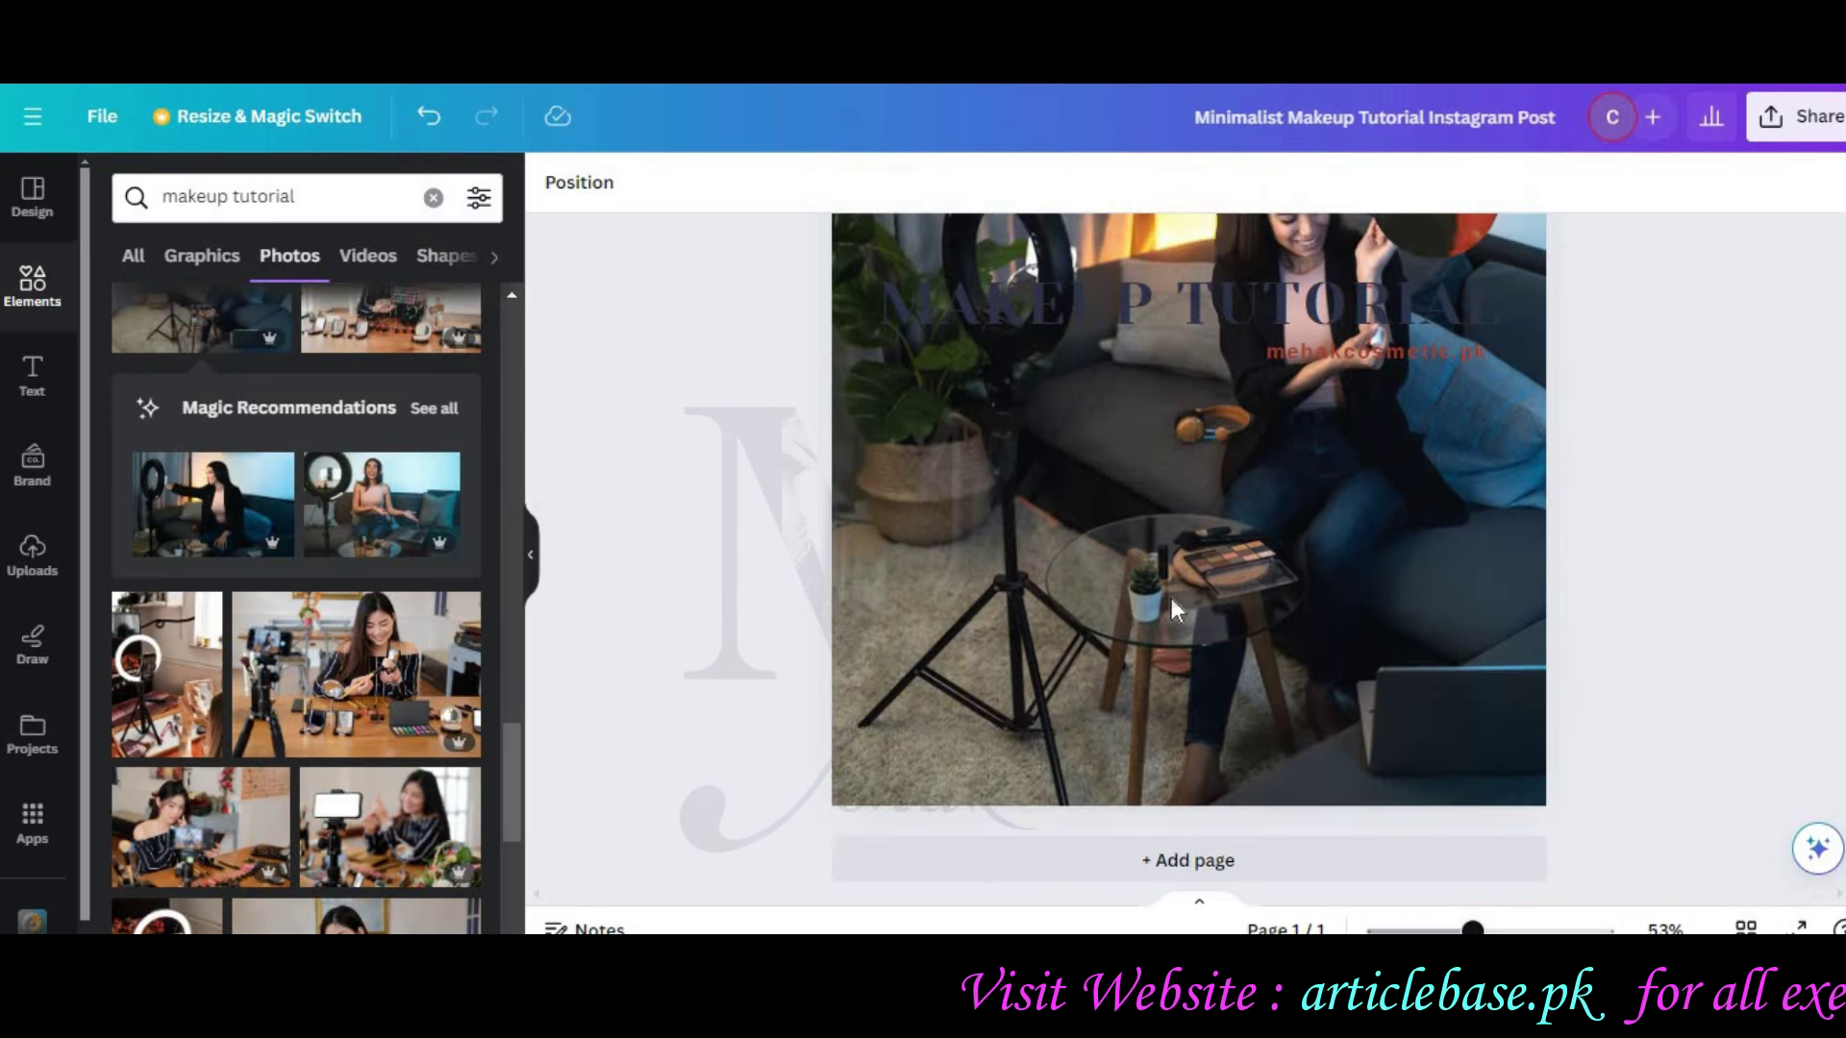
Step: Shrink the circular portrait into the upper-right corner and place the Video Tutorial badge beside it at a smaller size
click(1425, 421)
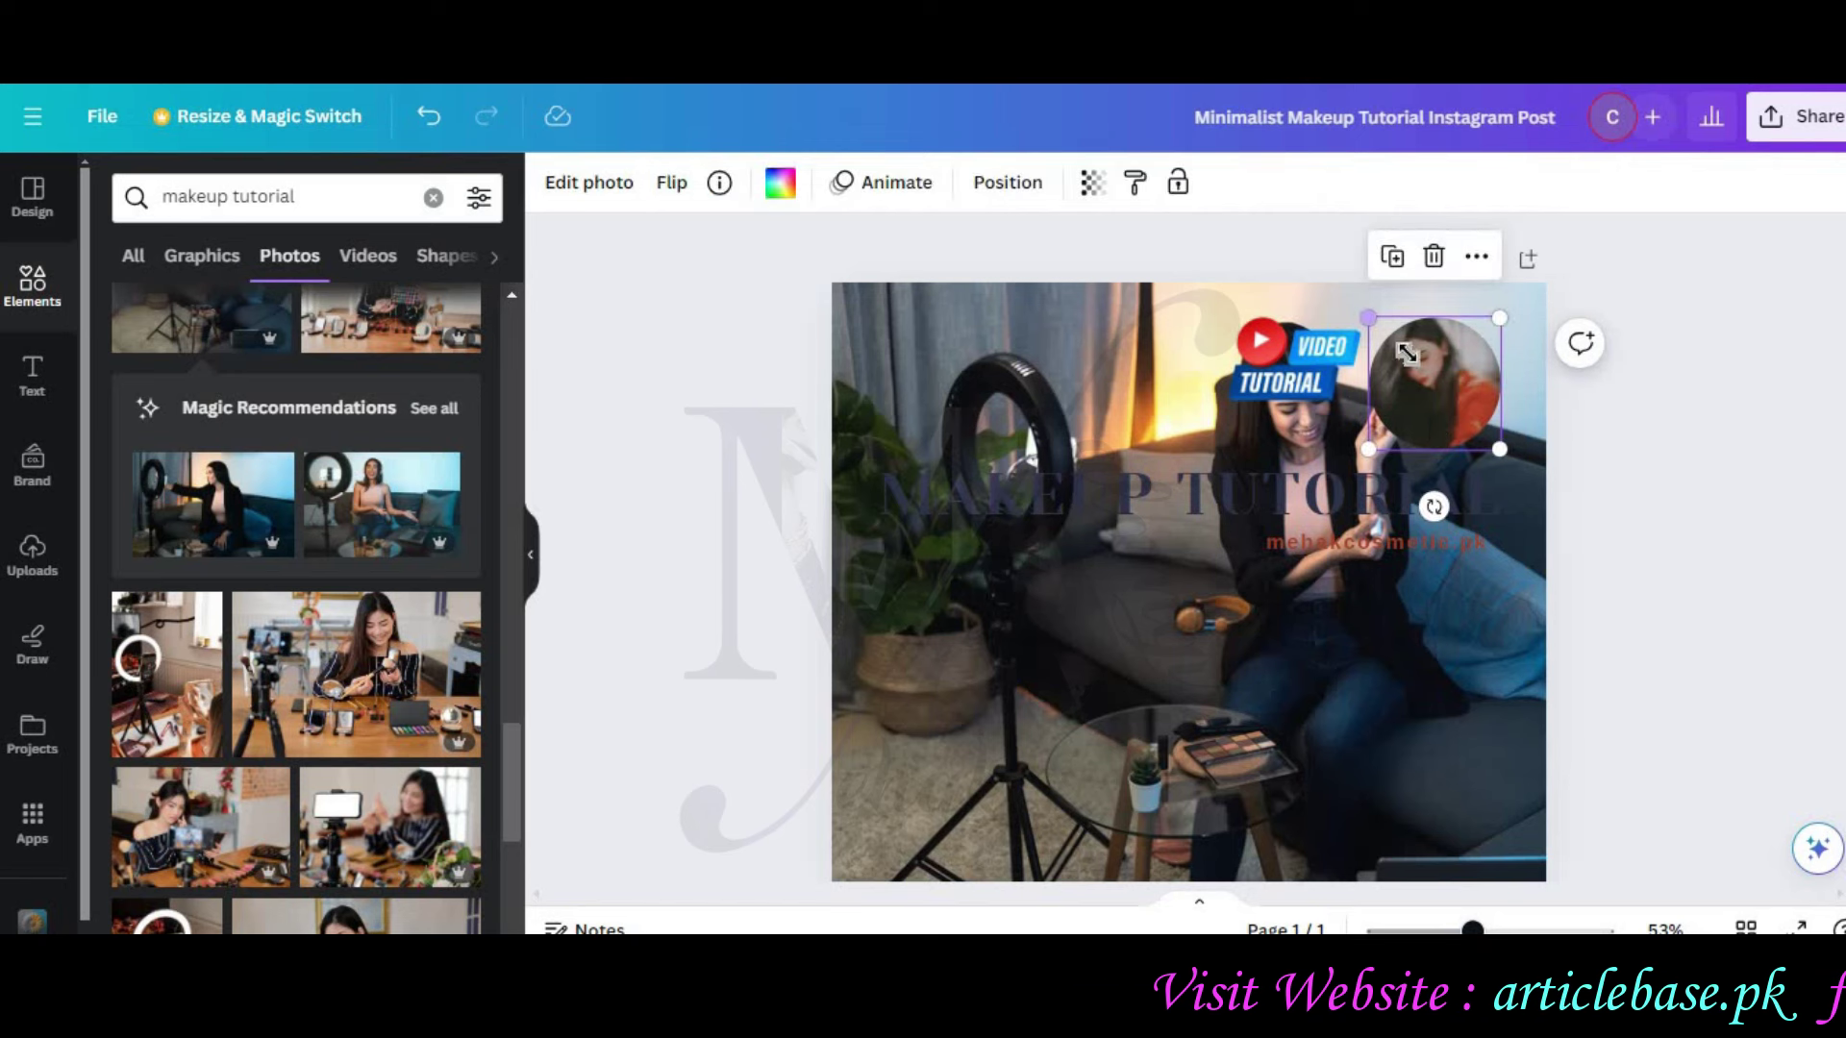
drag(1368, 317, 1468, 416)
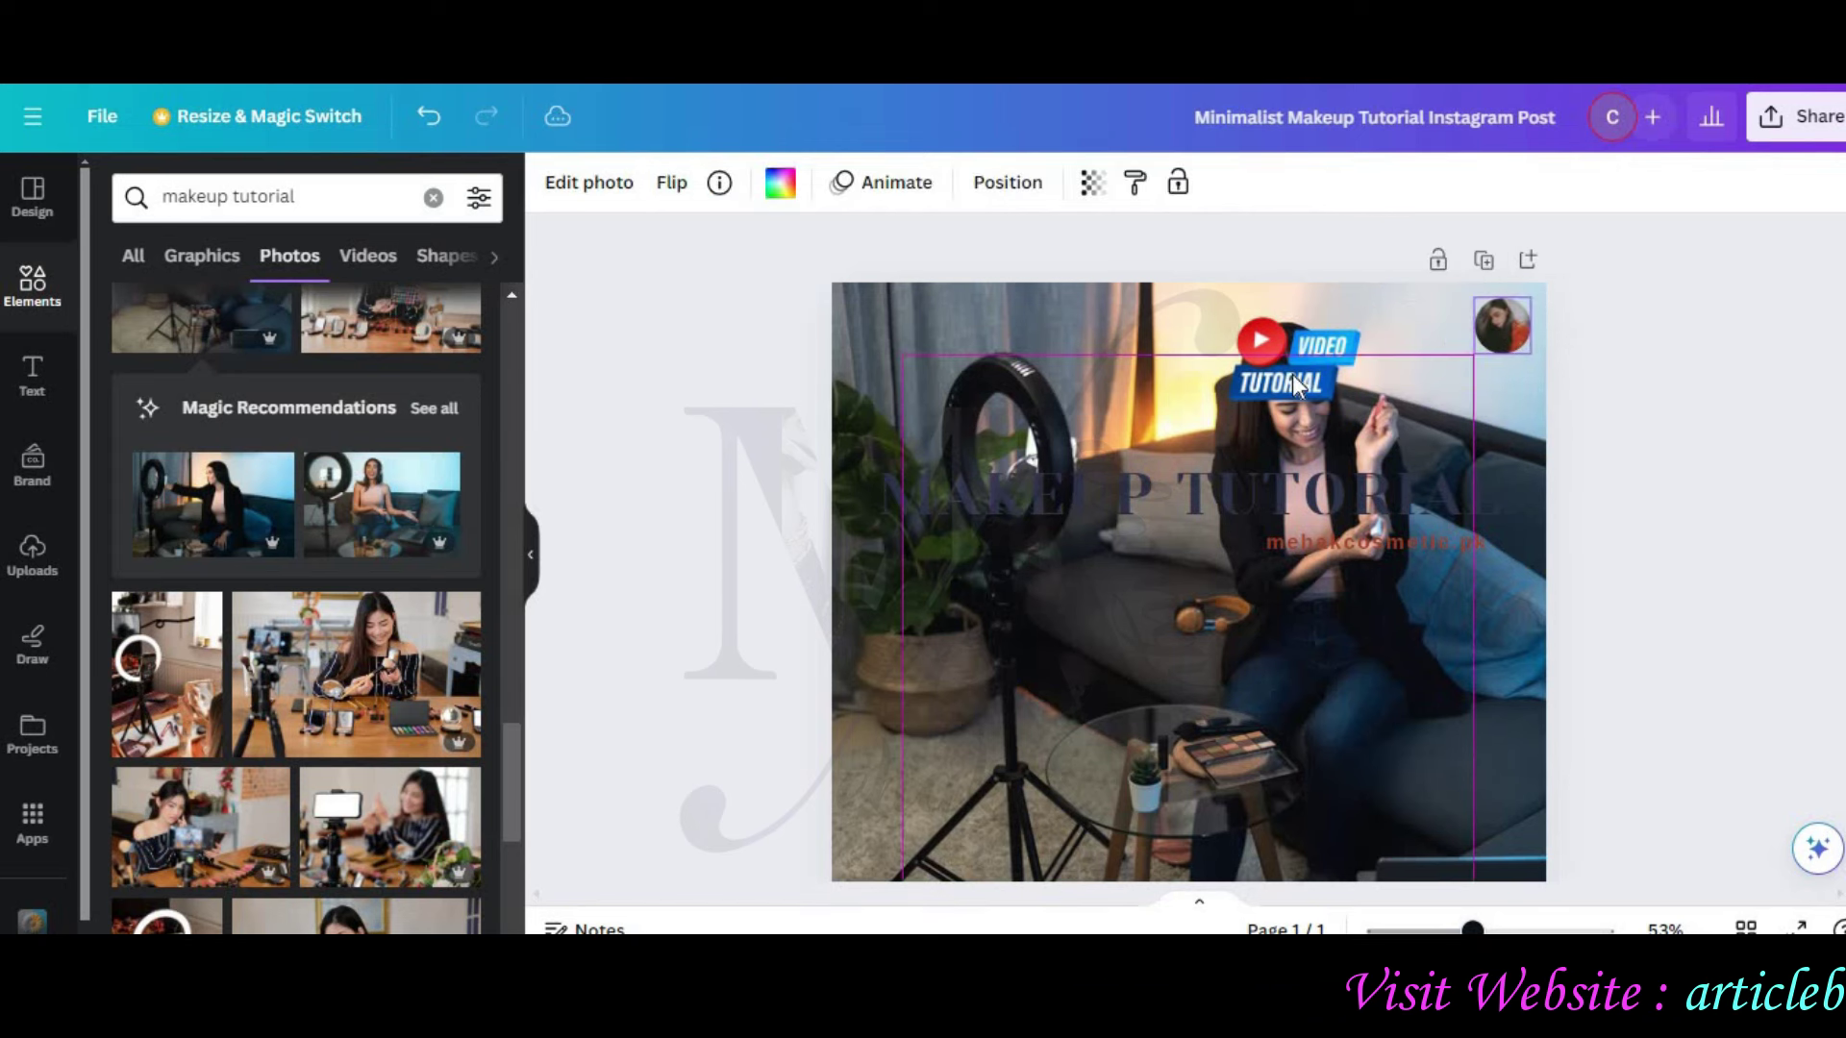
drag(1294, 377, 1420, 352)
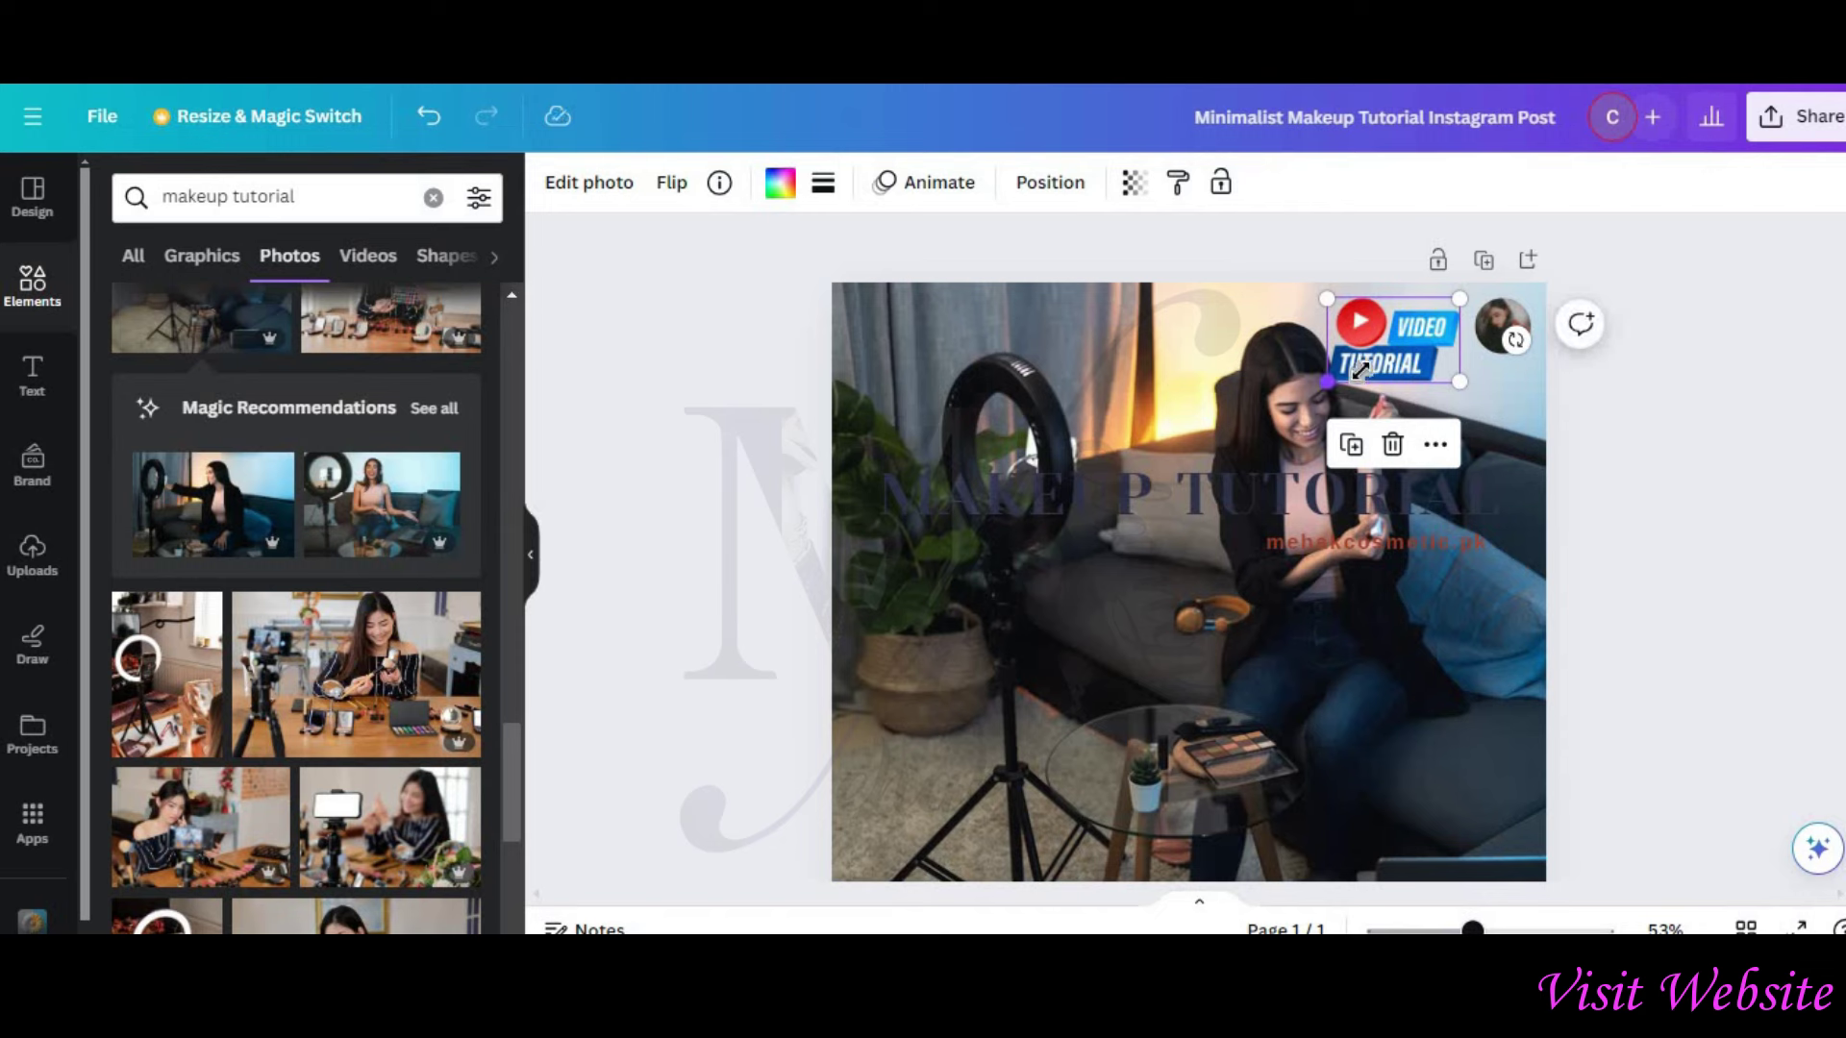
click(1296, 463)
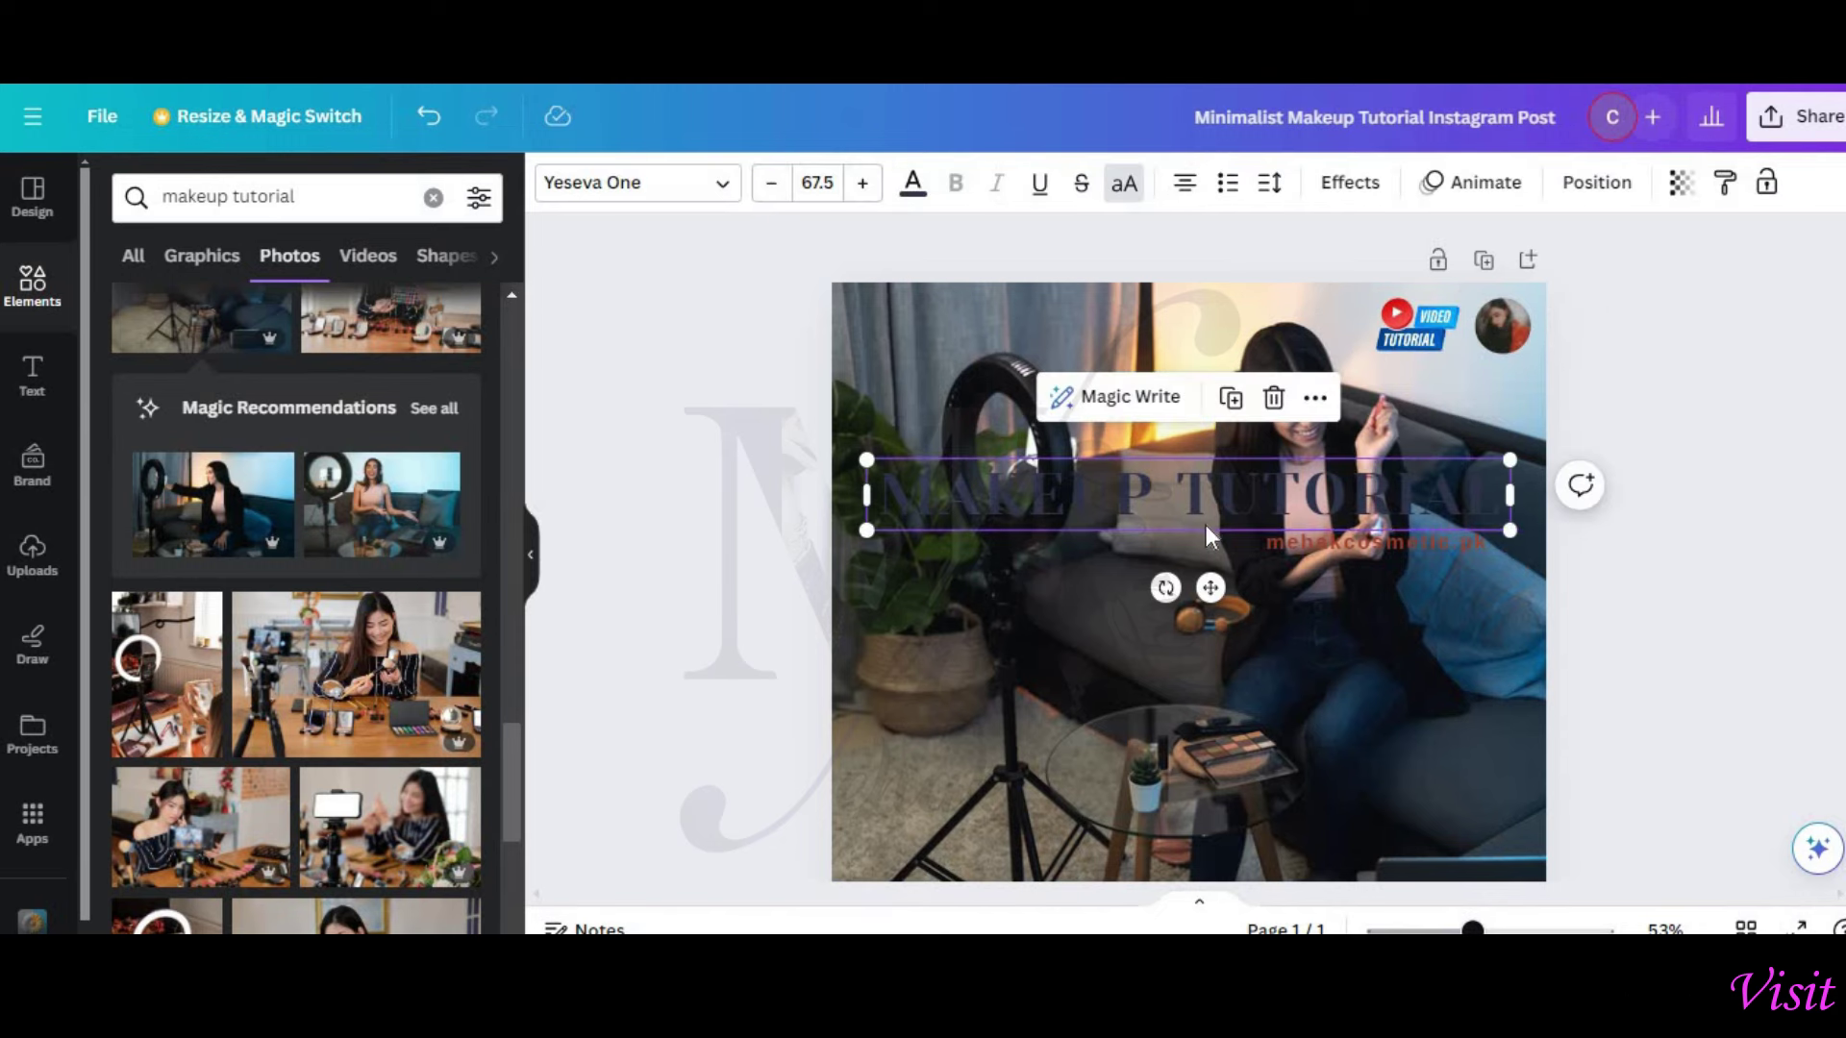
Step: Search the elements for square and add a plain square shape to the post below the heading
scroll(1255, 546, down, 2)
scroll(1199, 416, up, 2)
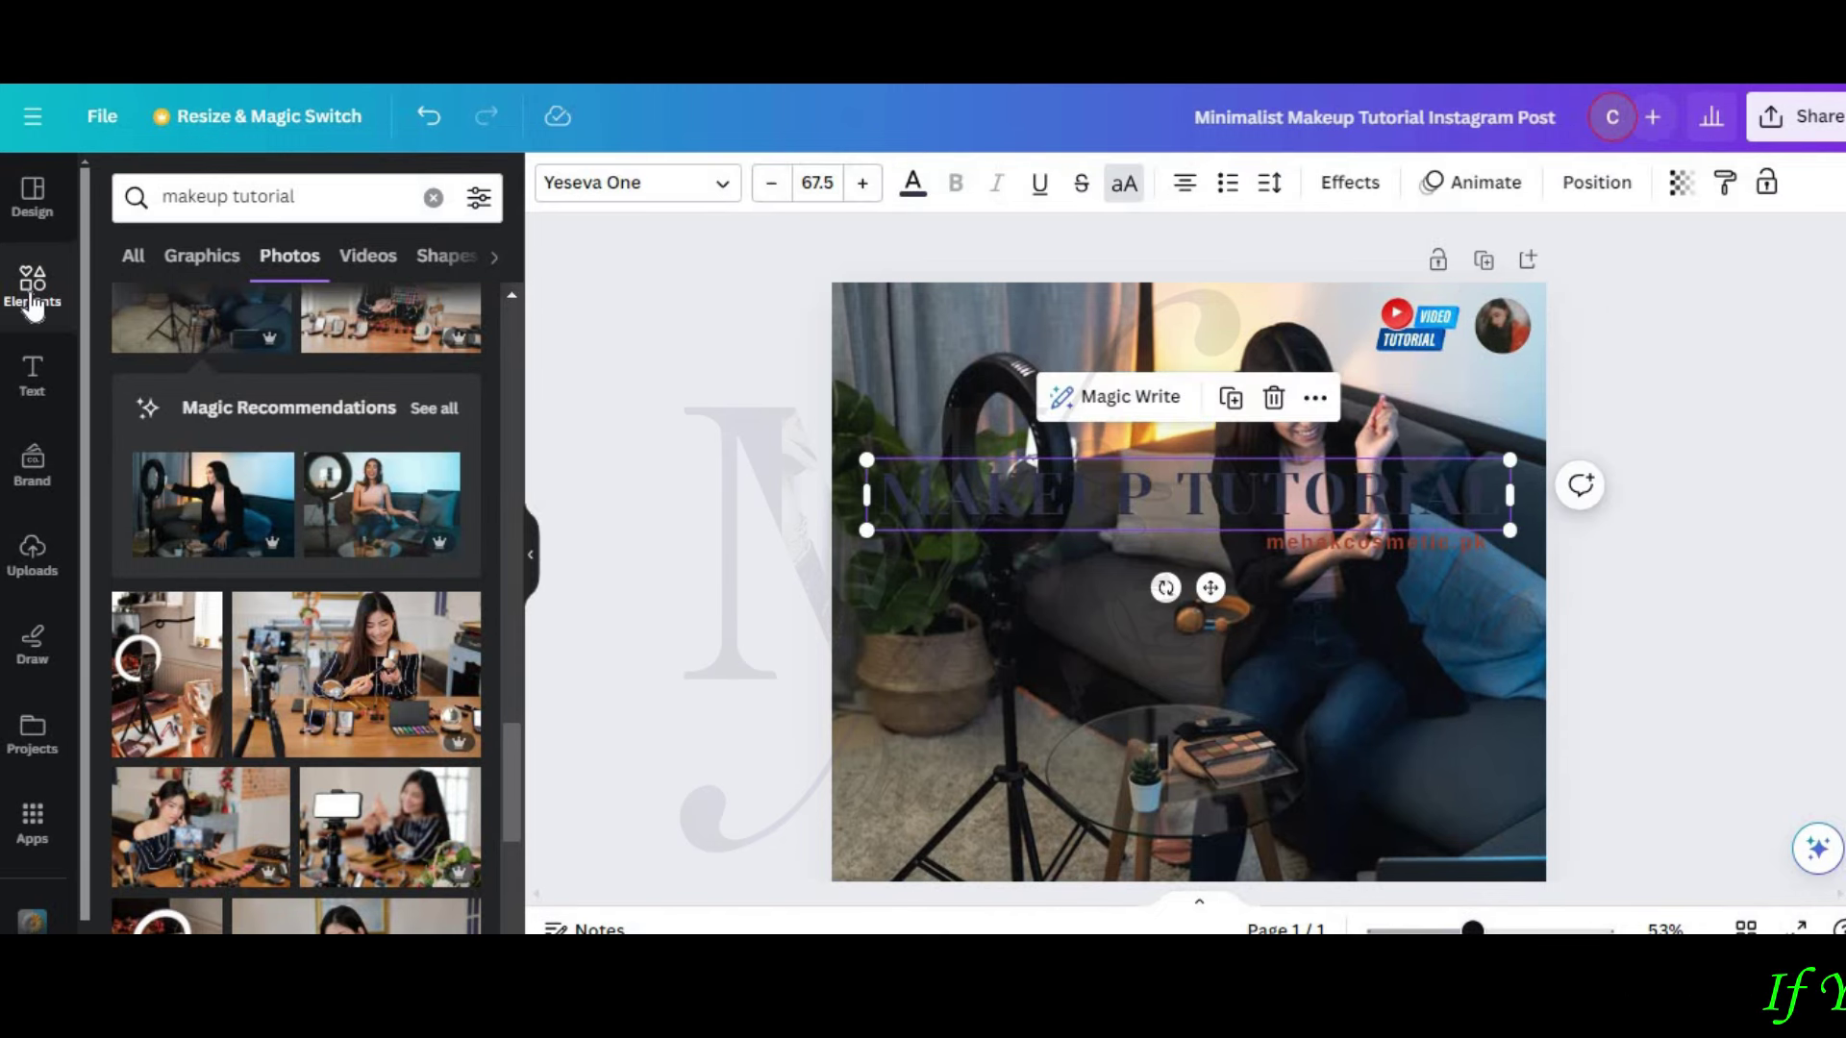
click(34, 300)
click(223, 200)
text(square)
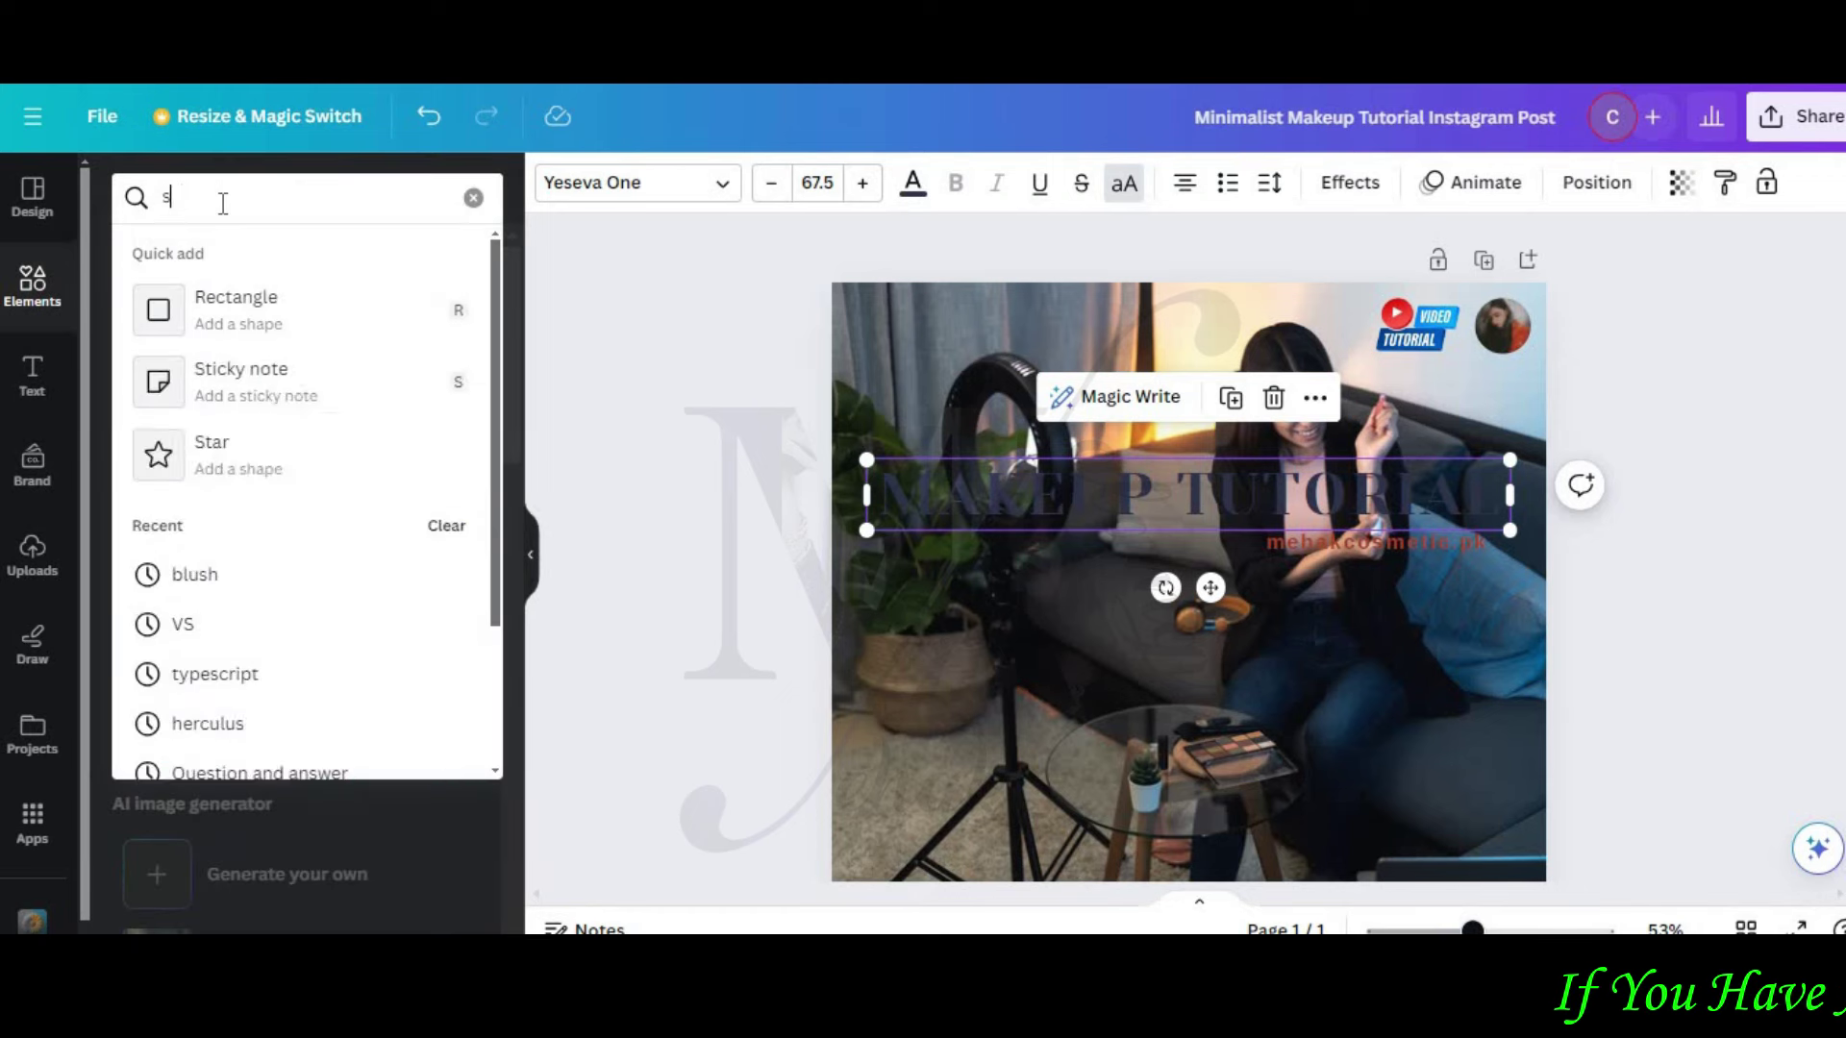
click(241, 317)
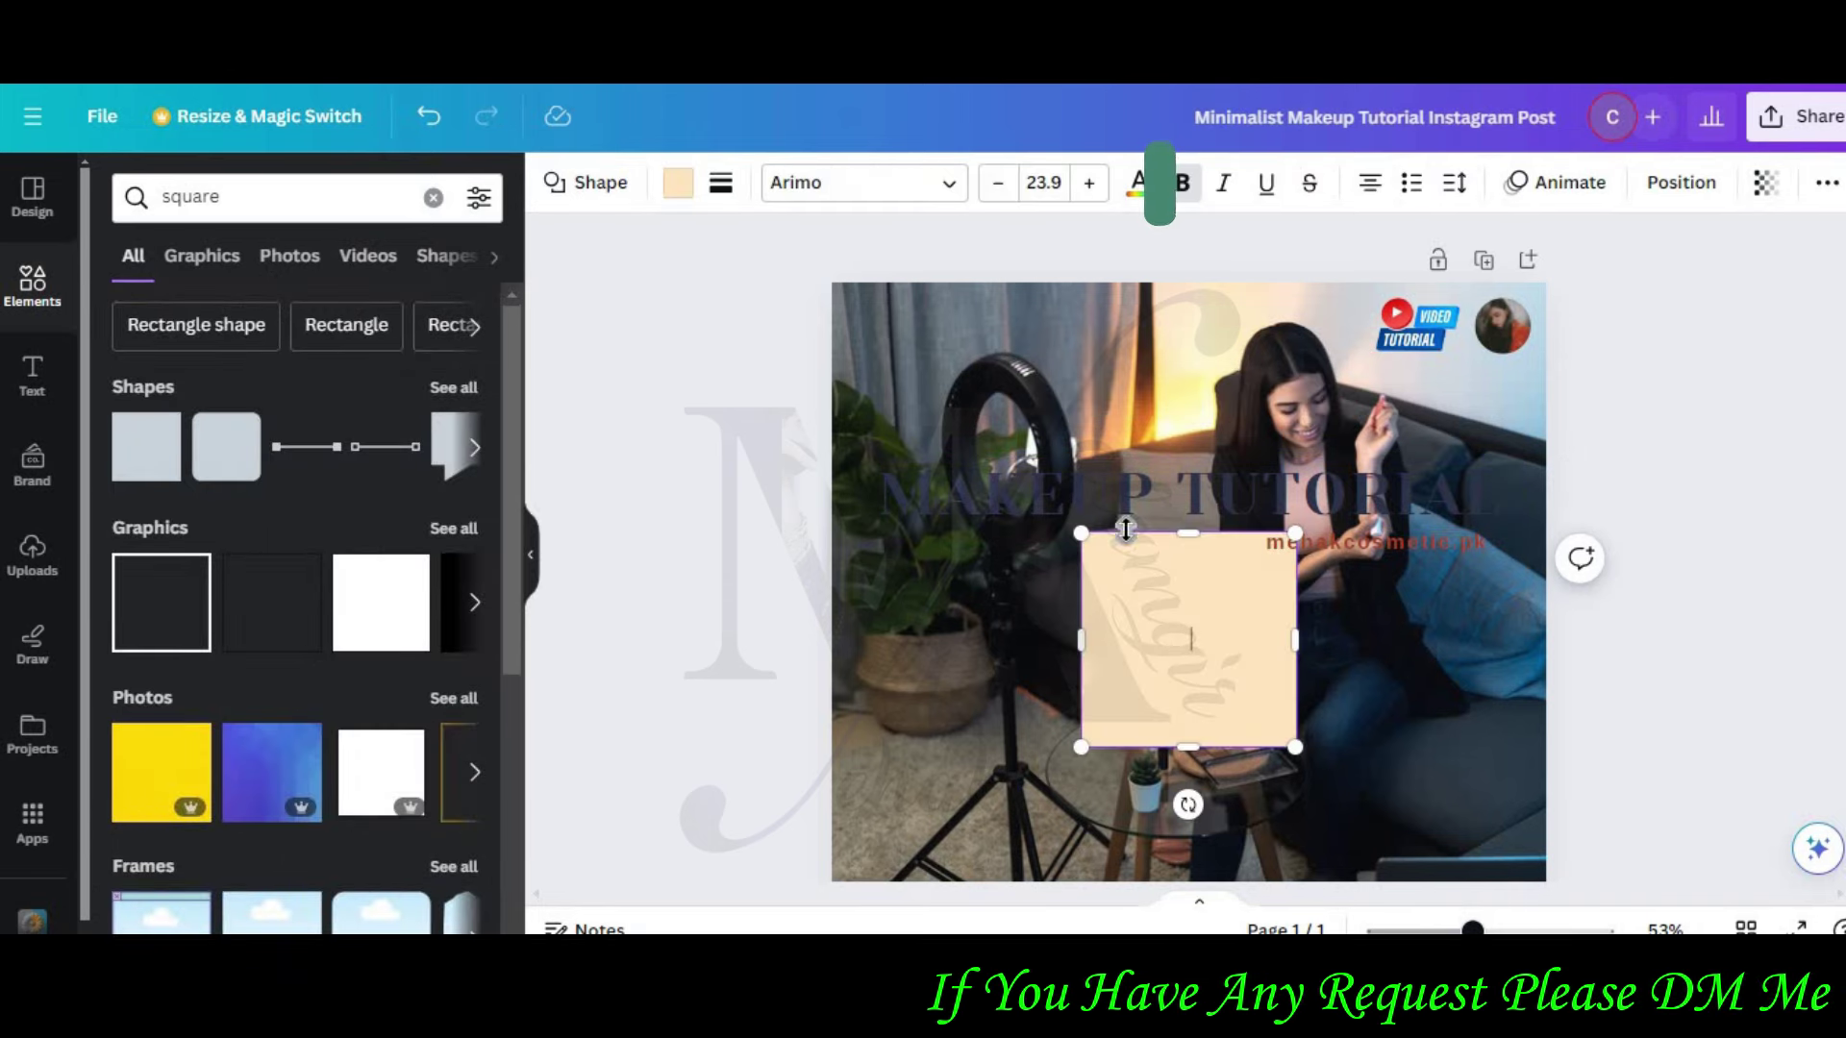
Step: Search the elements for "retangle box" and show all the matching graphics
click(288, 197)
double_click(201, 198)
text(re)
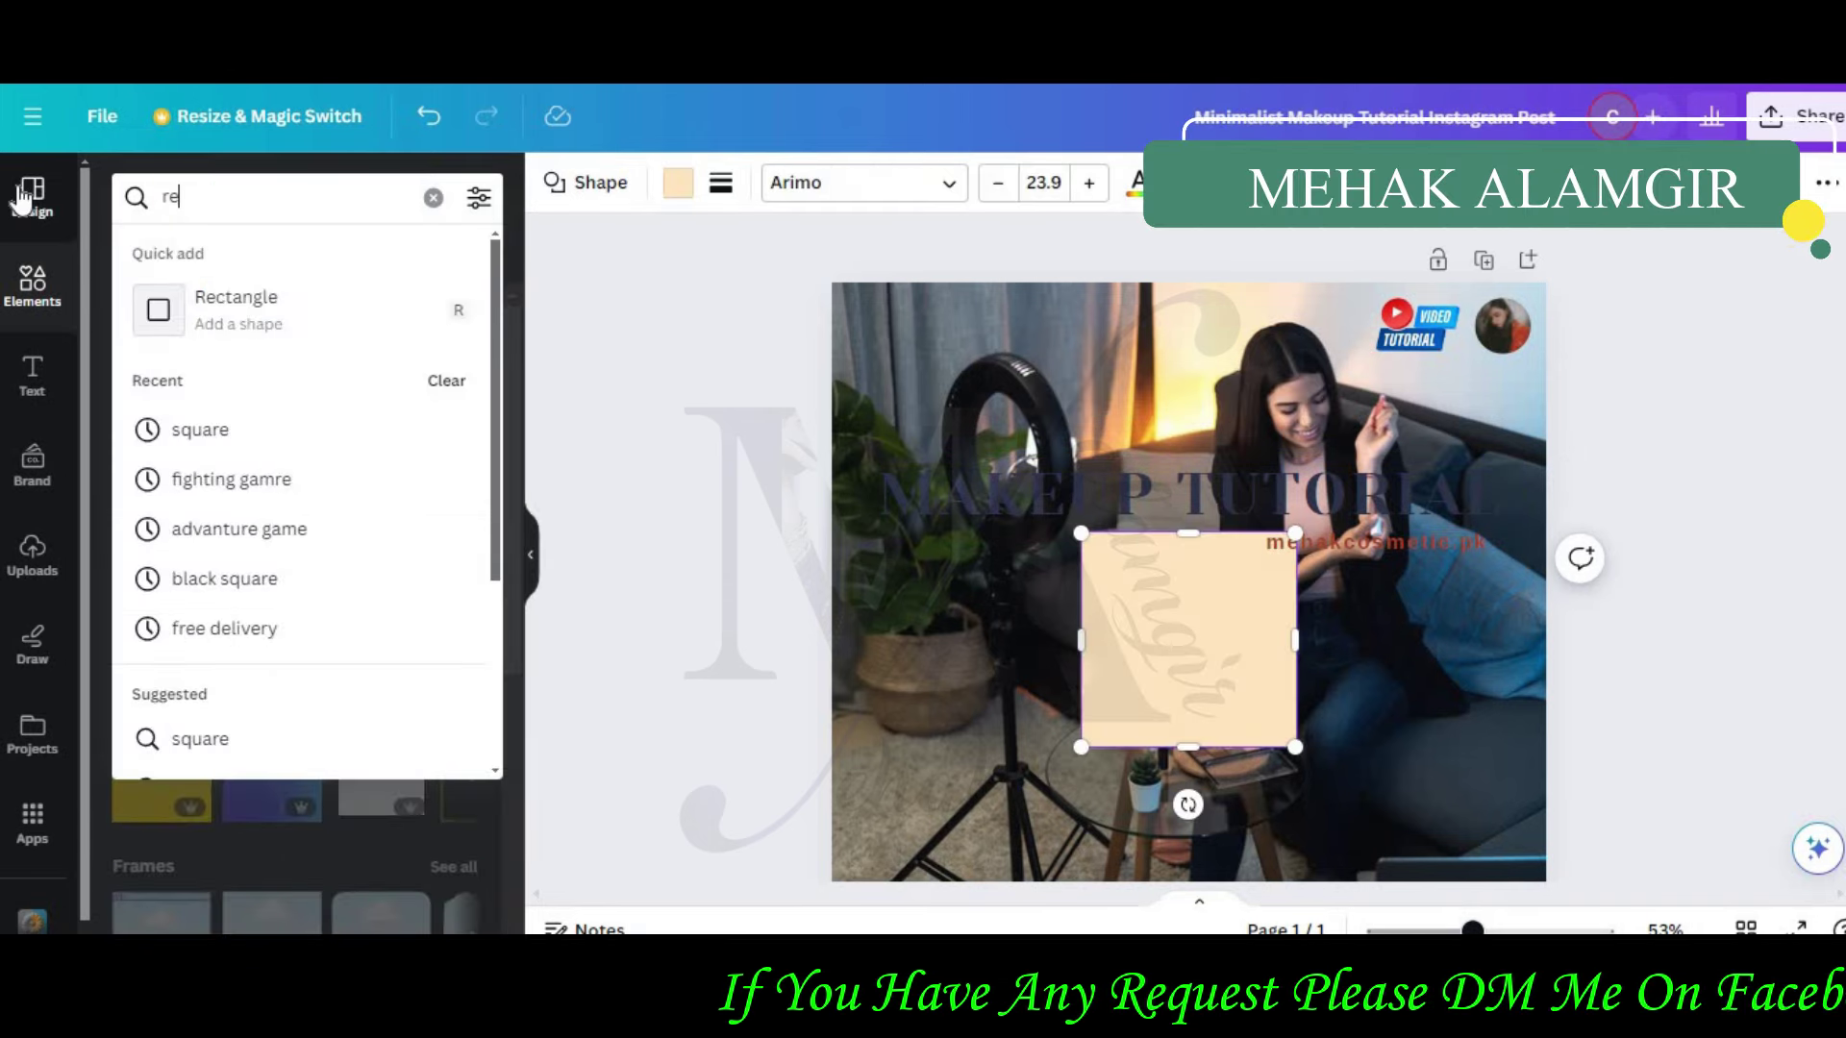
text(tangle)
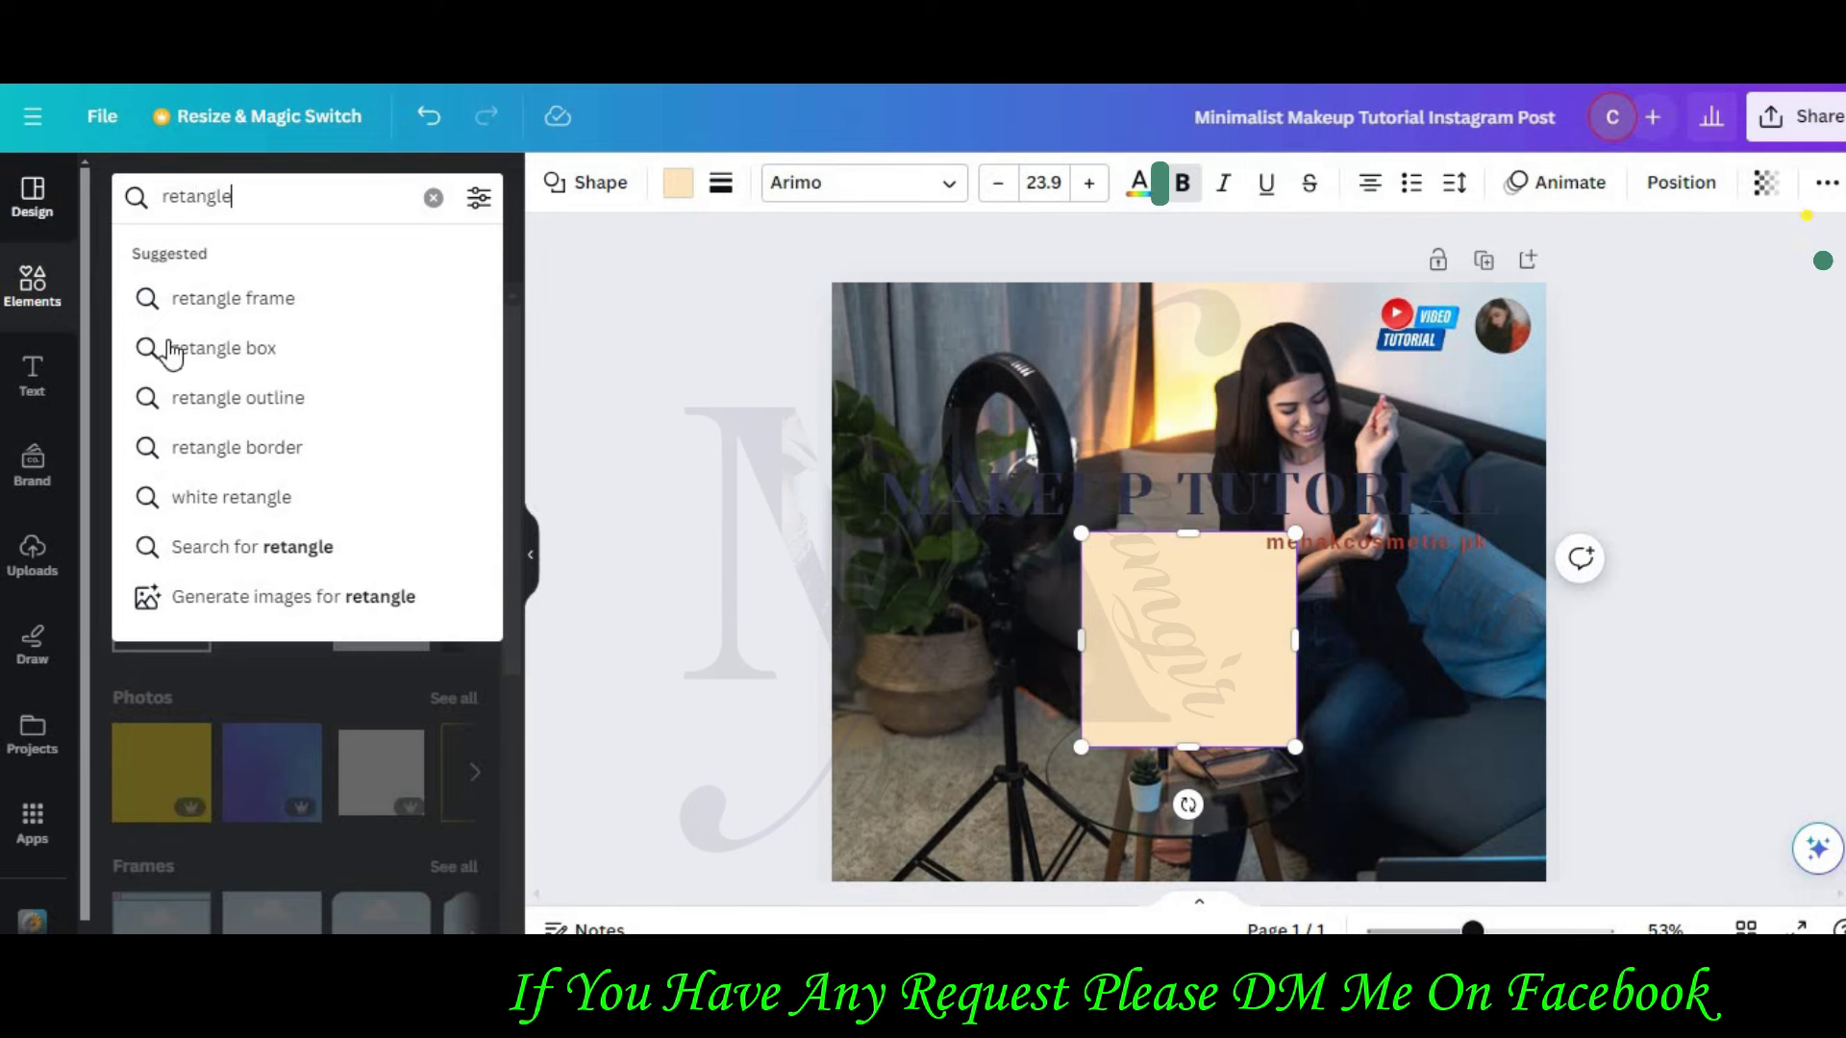
click(227, 348)
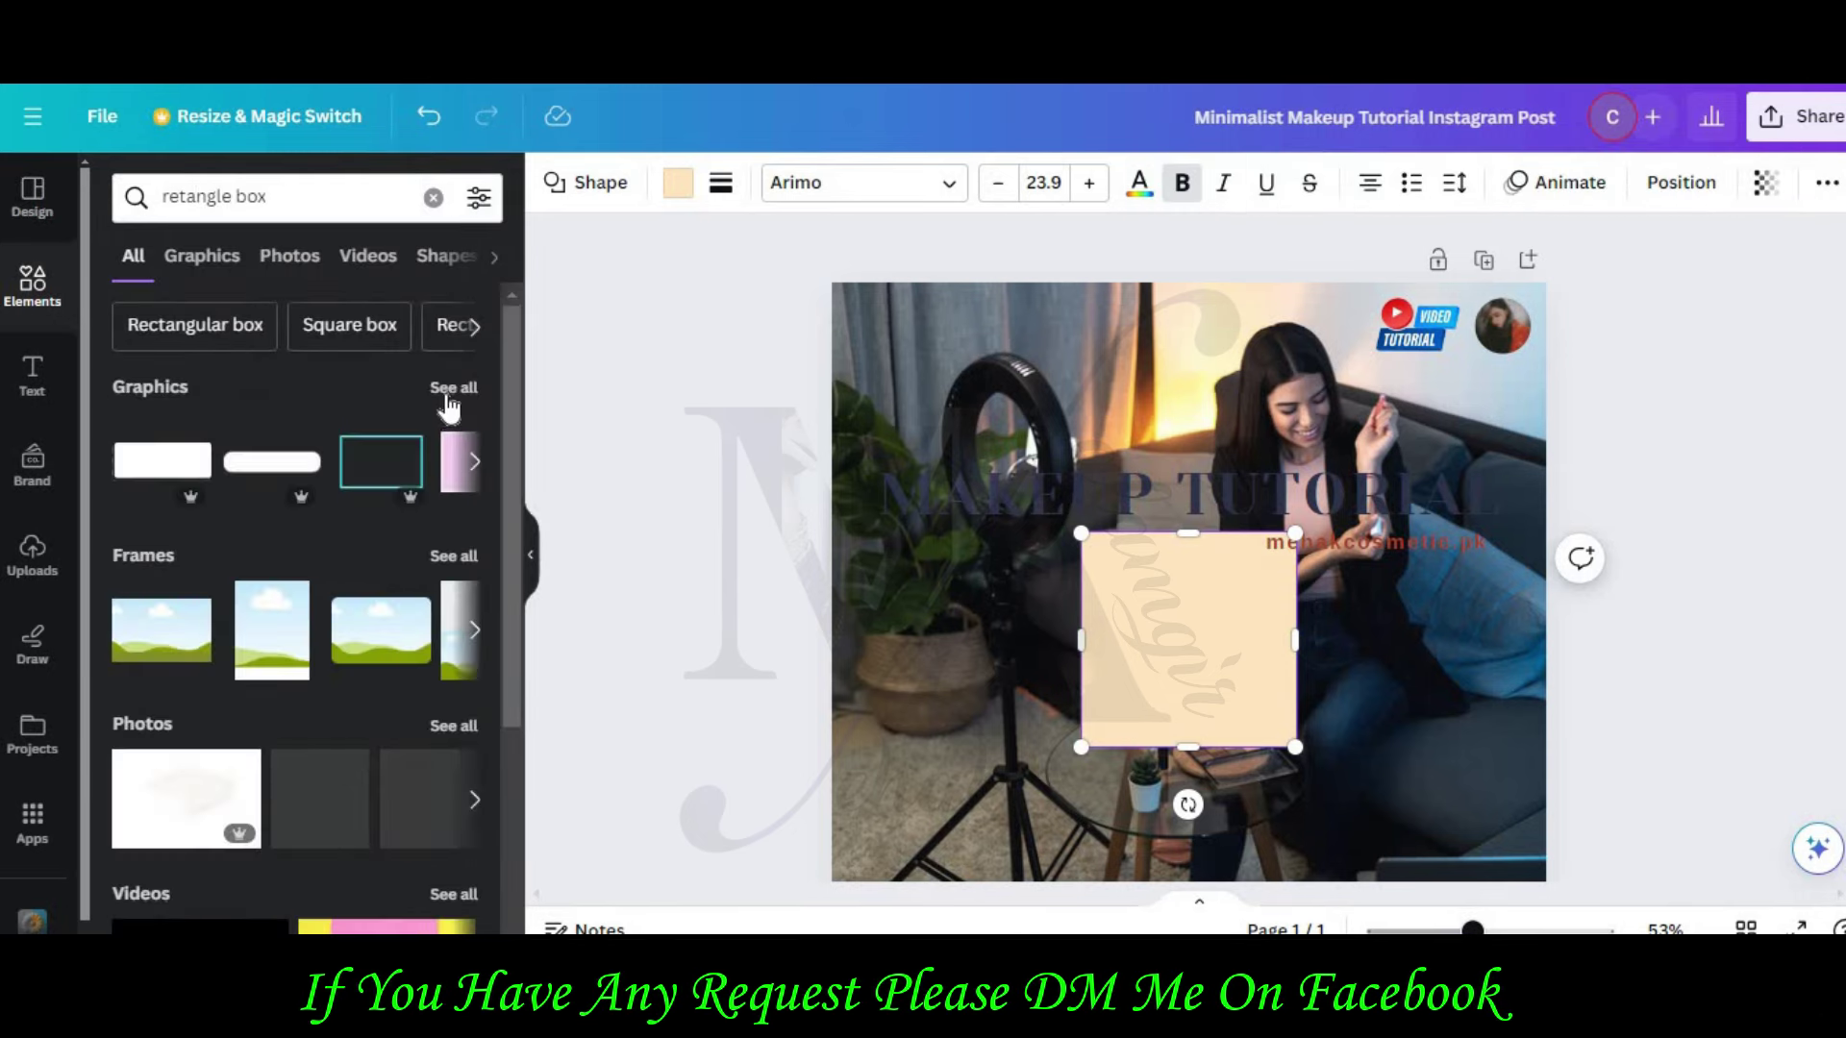
click(452, 389)
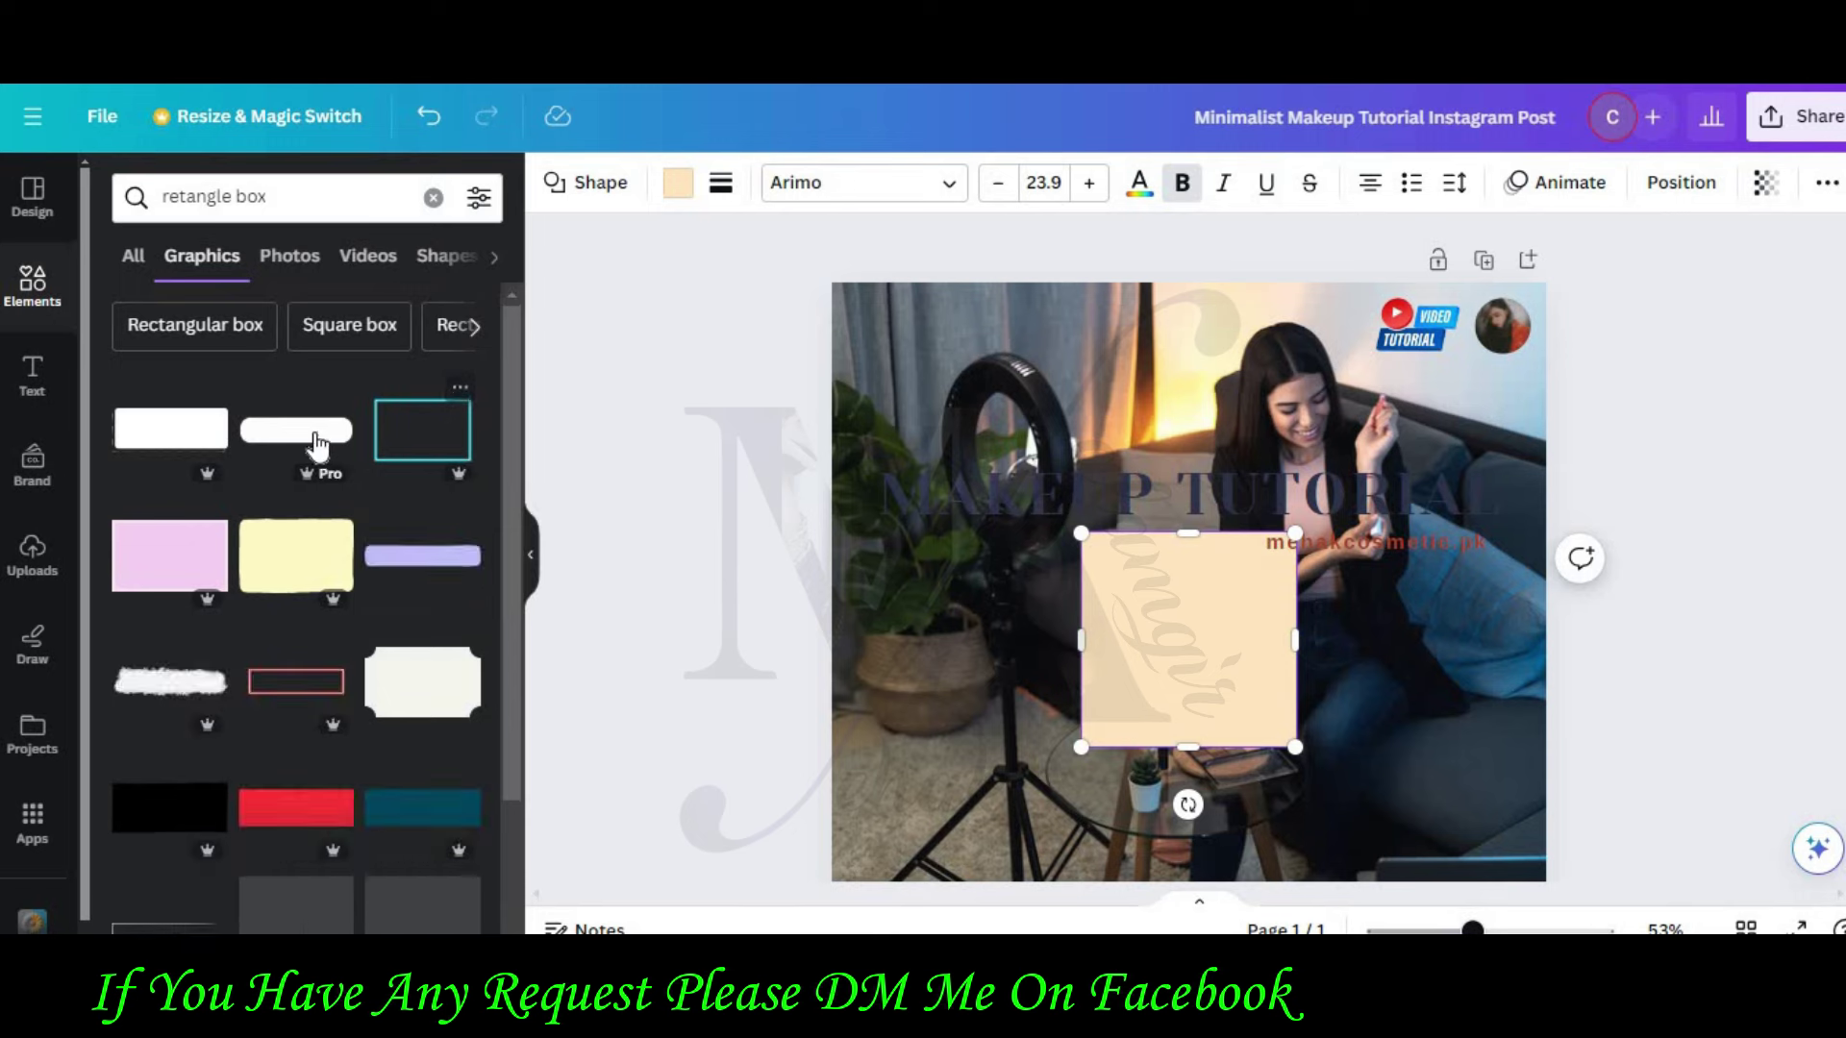
Step: Place the white rounded box graphic over the beige square, enlarge it to about 864 by 203, and make it semi-transparent
drag(317, 445, 1166, 631)
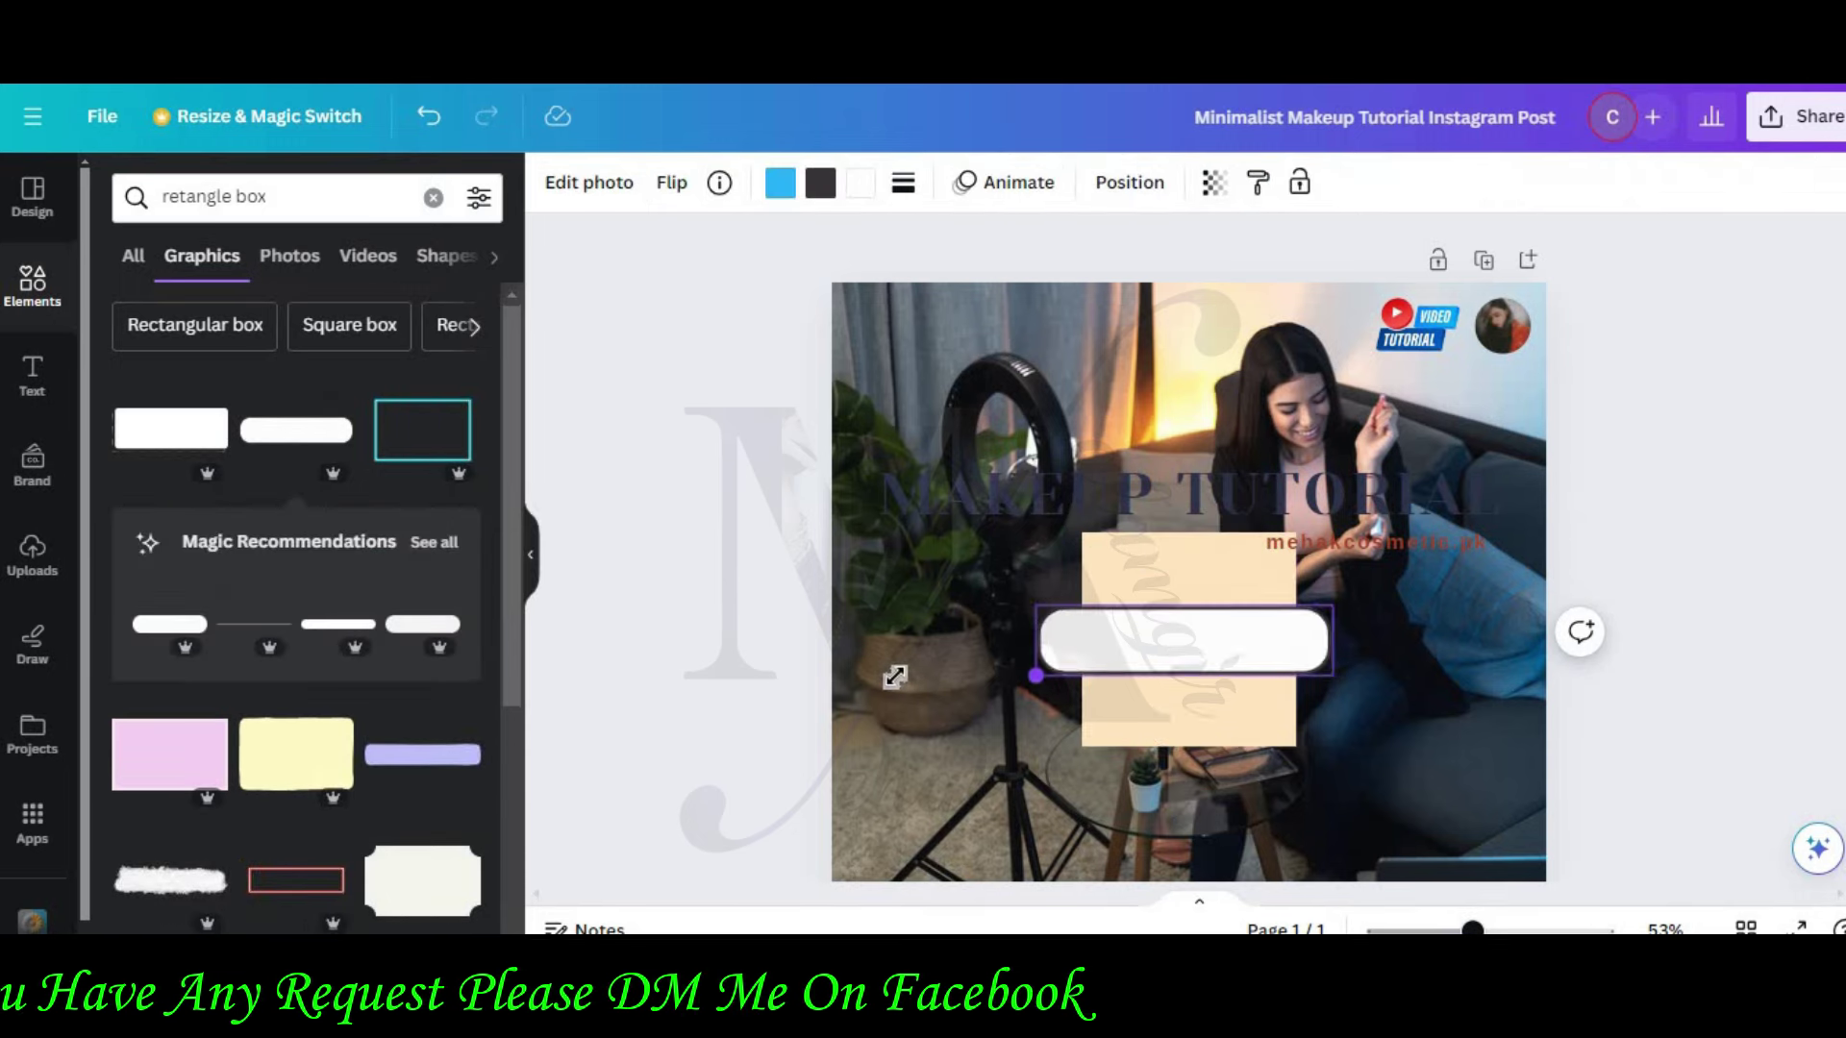
drag(895, 676, 907, 701)
drag(1326, 701, 1474, 740)
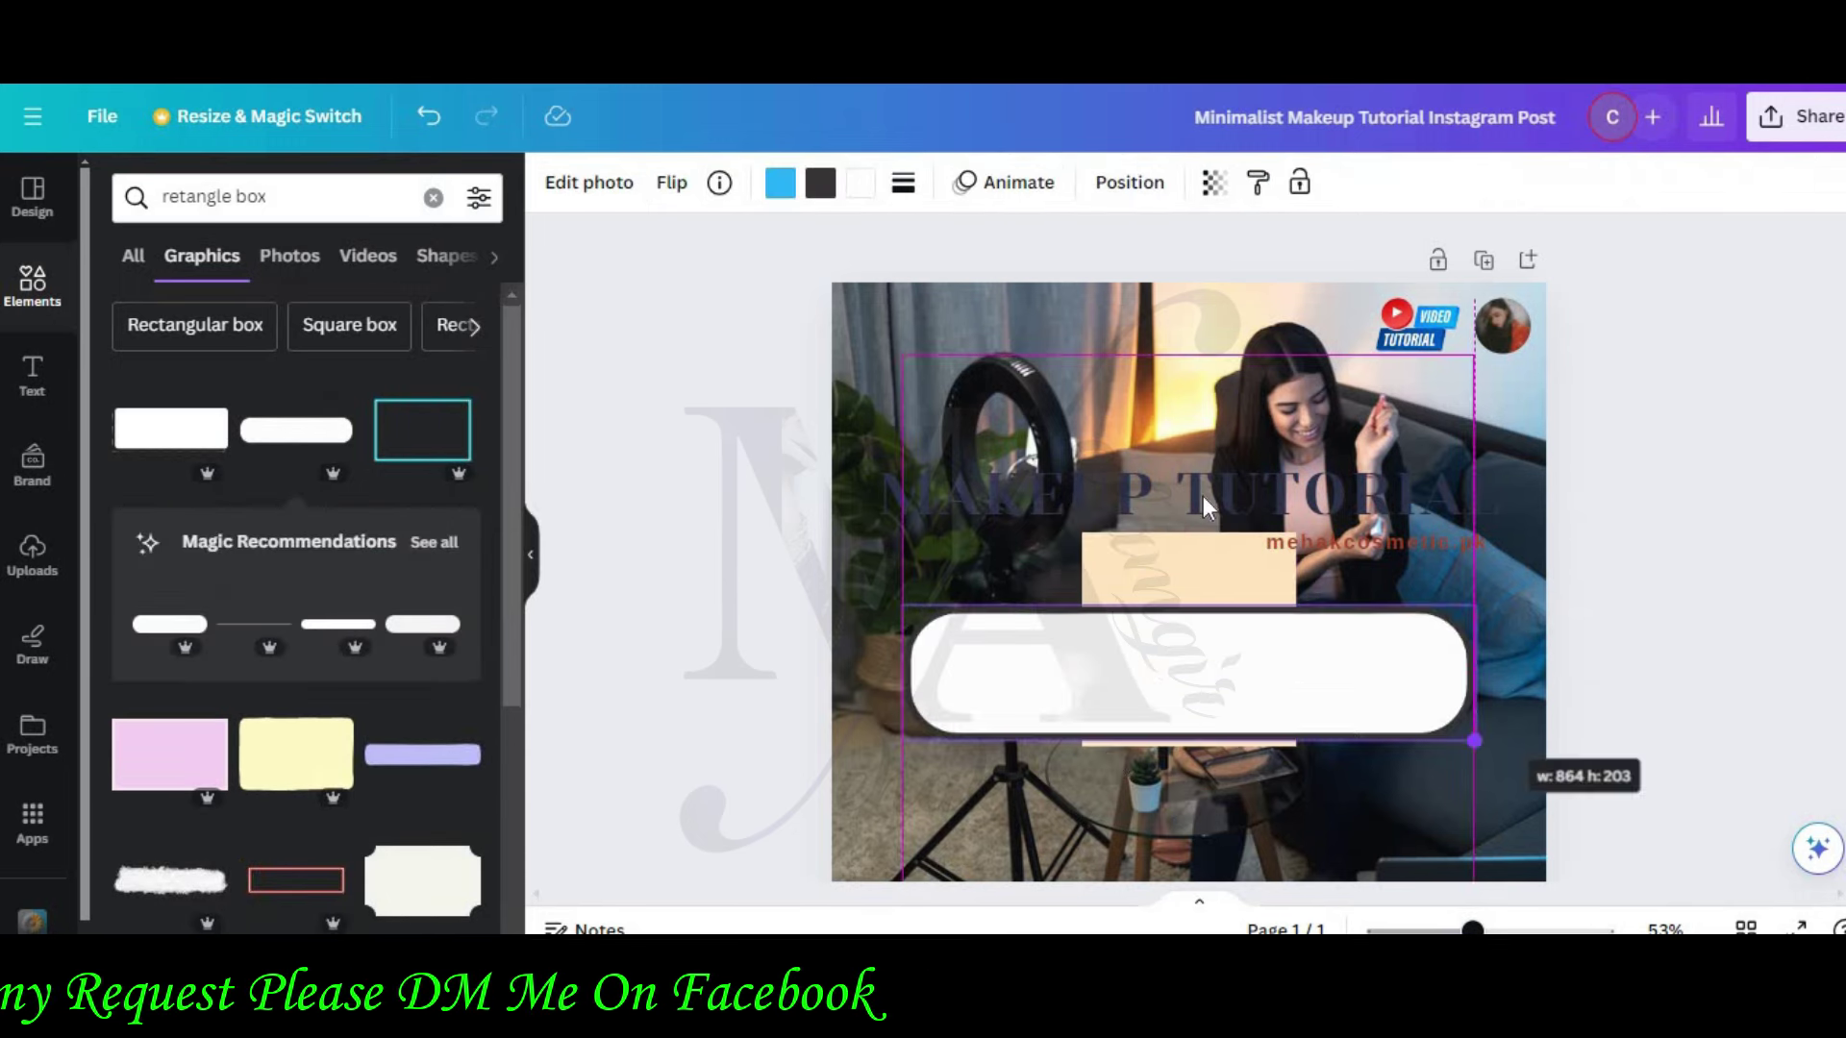
click(1214, 183)
drag(930, 286, 992, 284)
Step: Delete the beige square from the middle of the post
click(1128, 587)
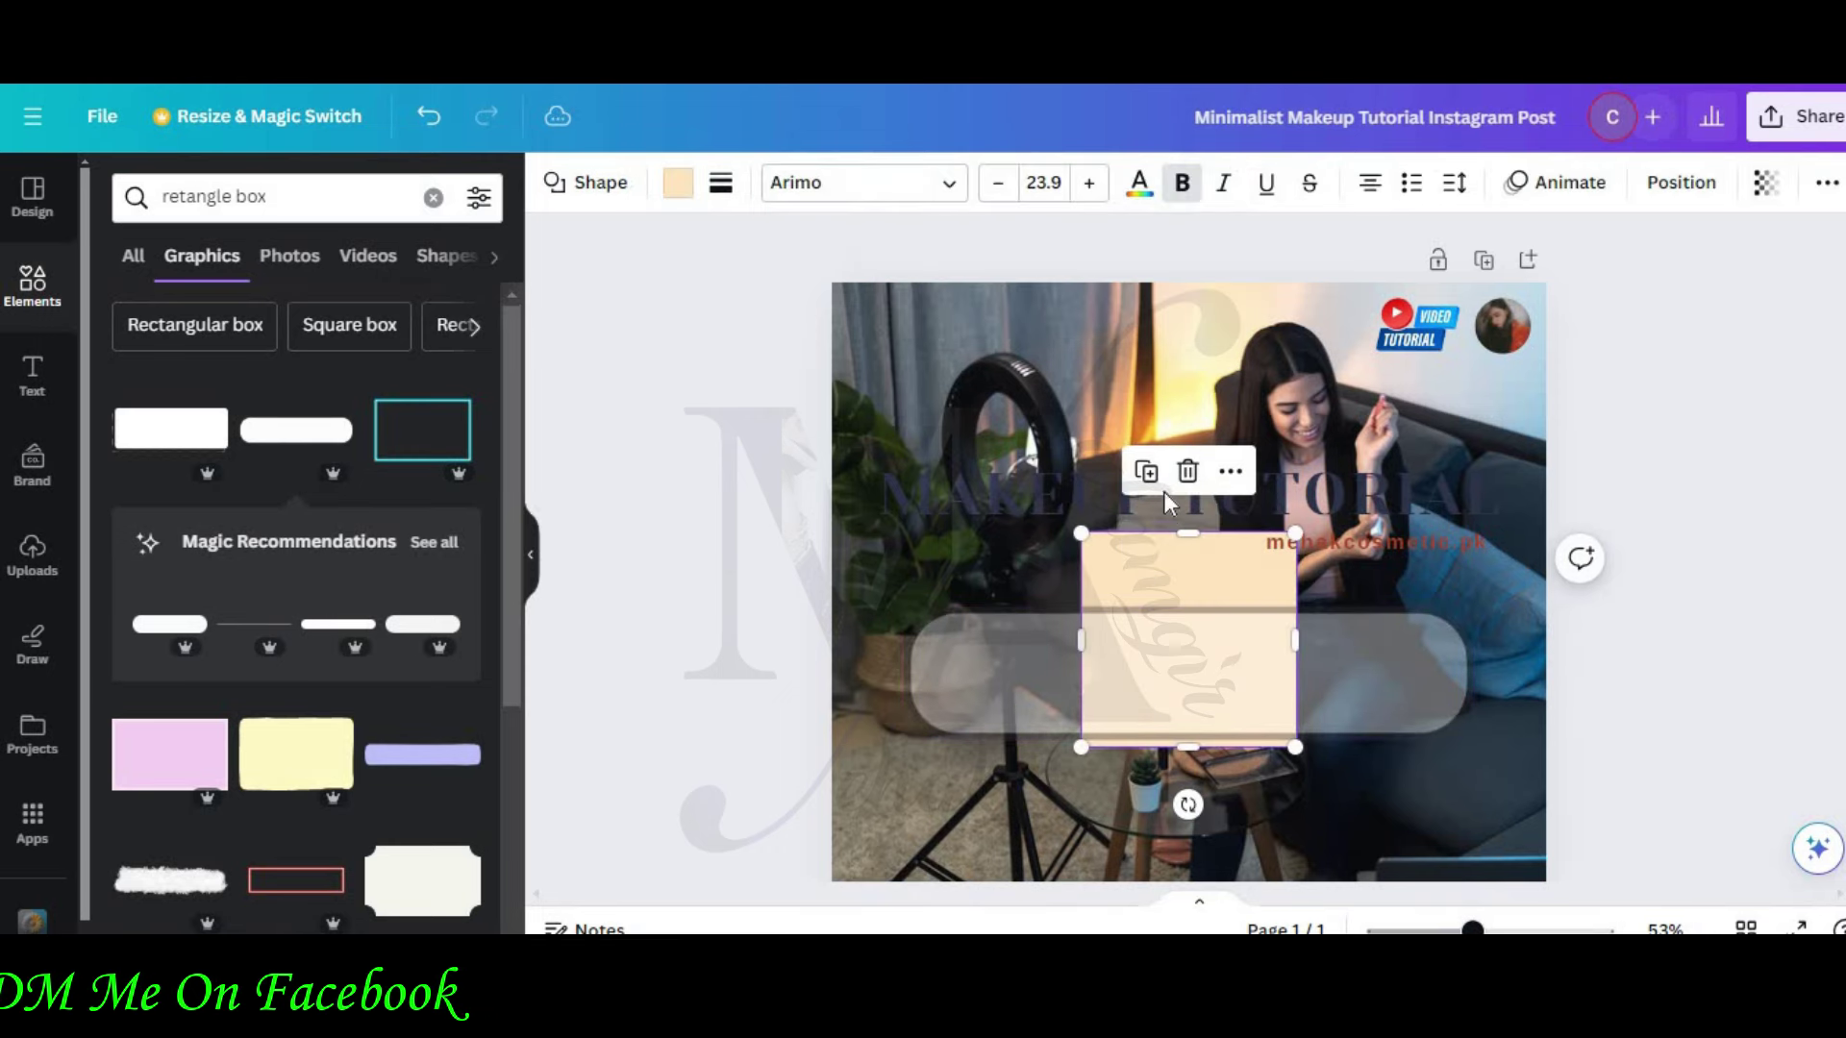
key(Delete)
Step: Try the translucent white box along the post's lower edge, enlarged to about 1,246 by 293, and delete it
scroll(1106, 577, down, 2)
drag(1137, 441, 1075, 673)
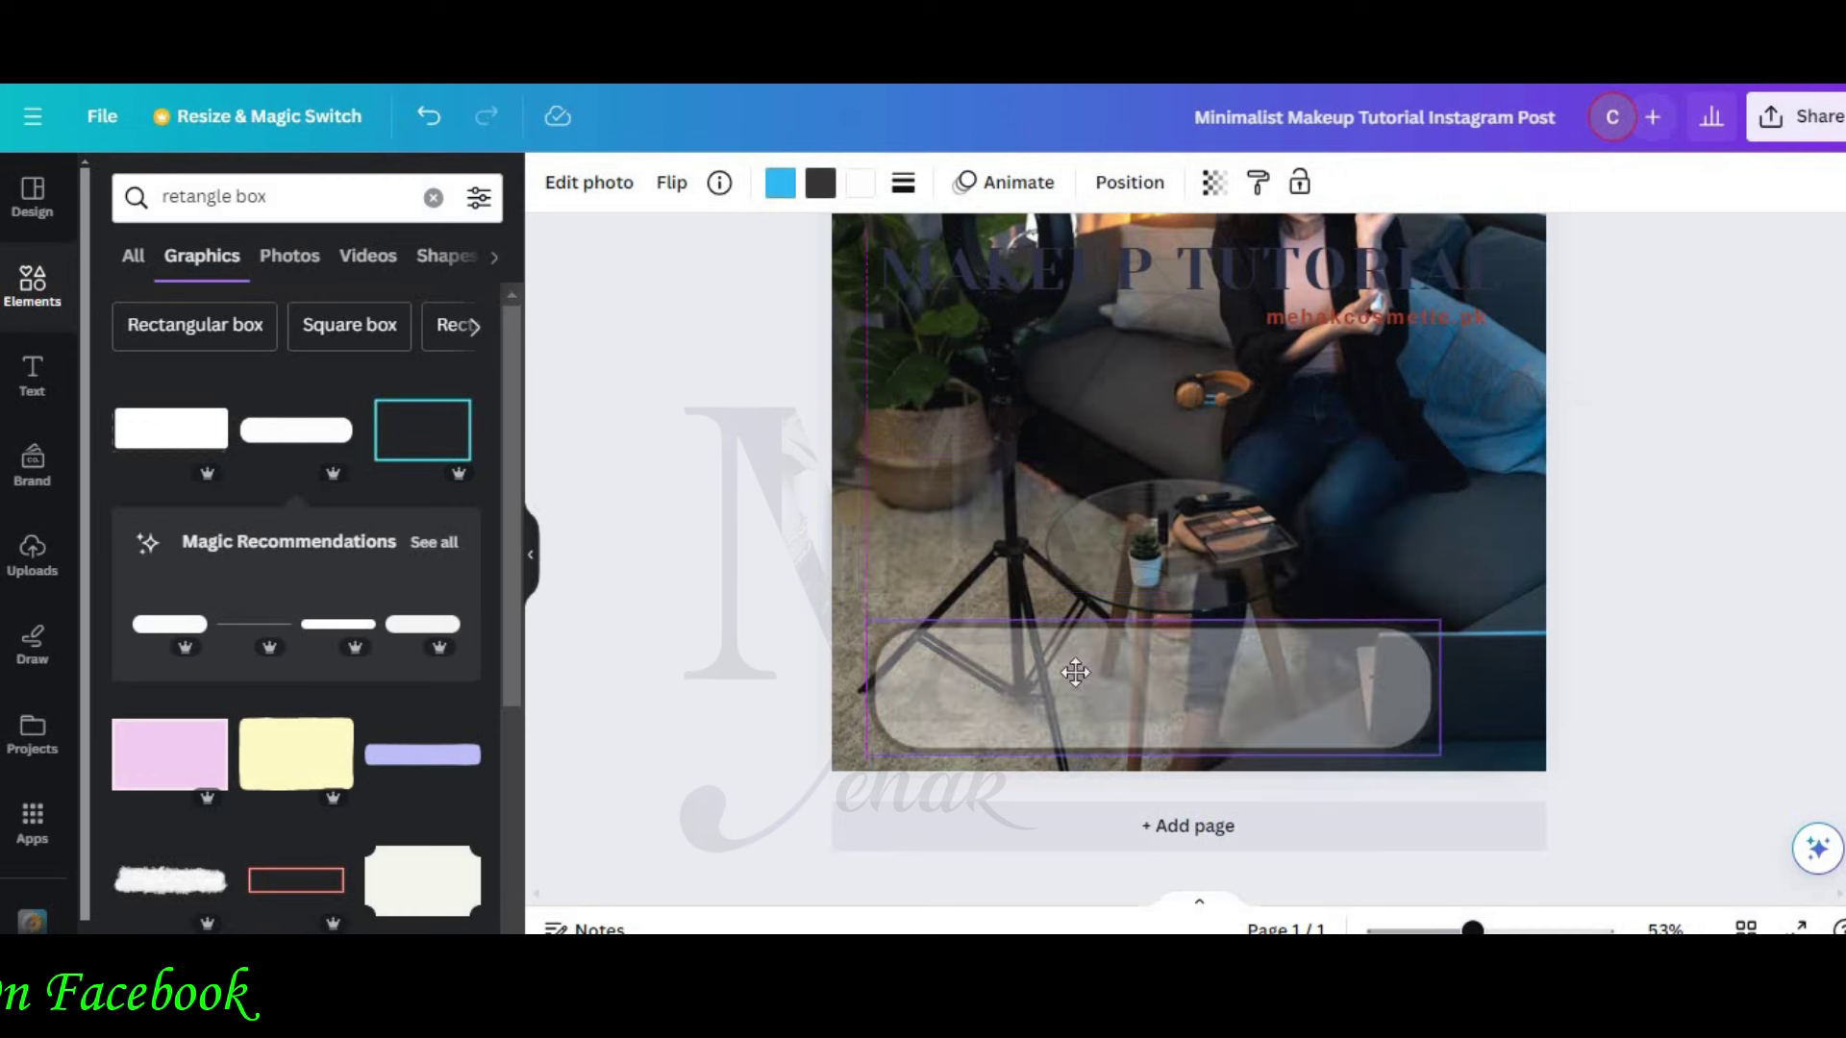
drag(1665, 738, 1596, 743)
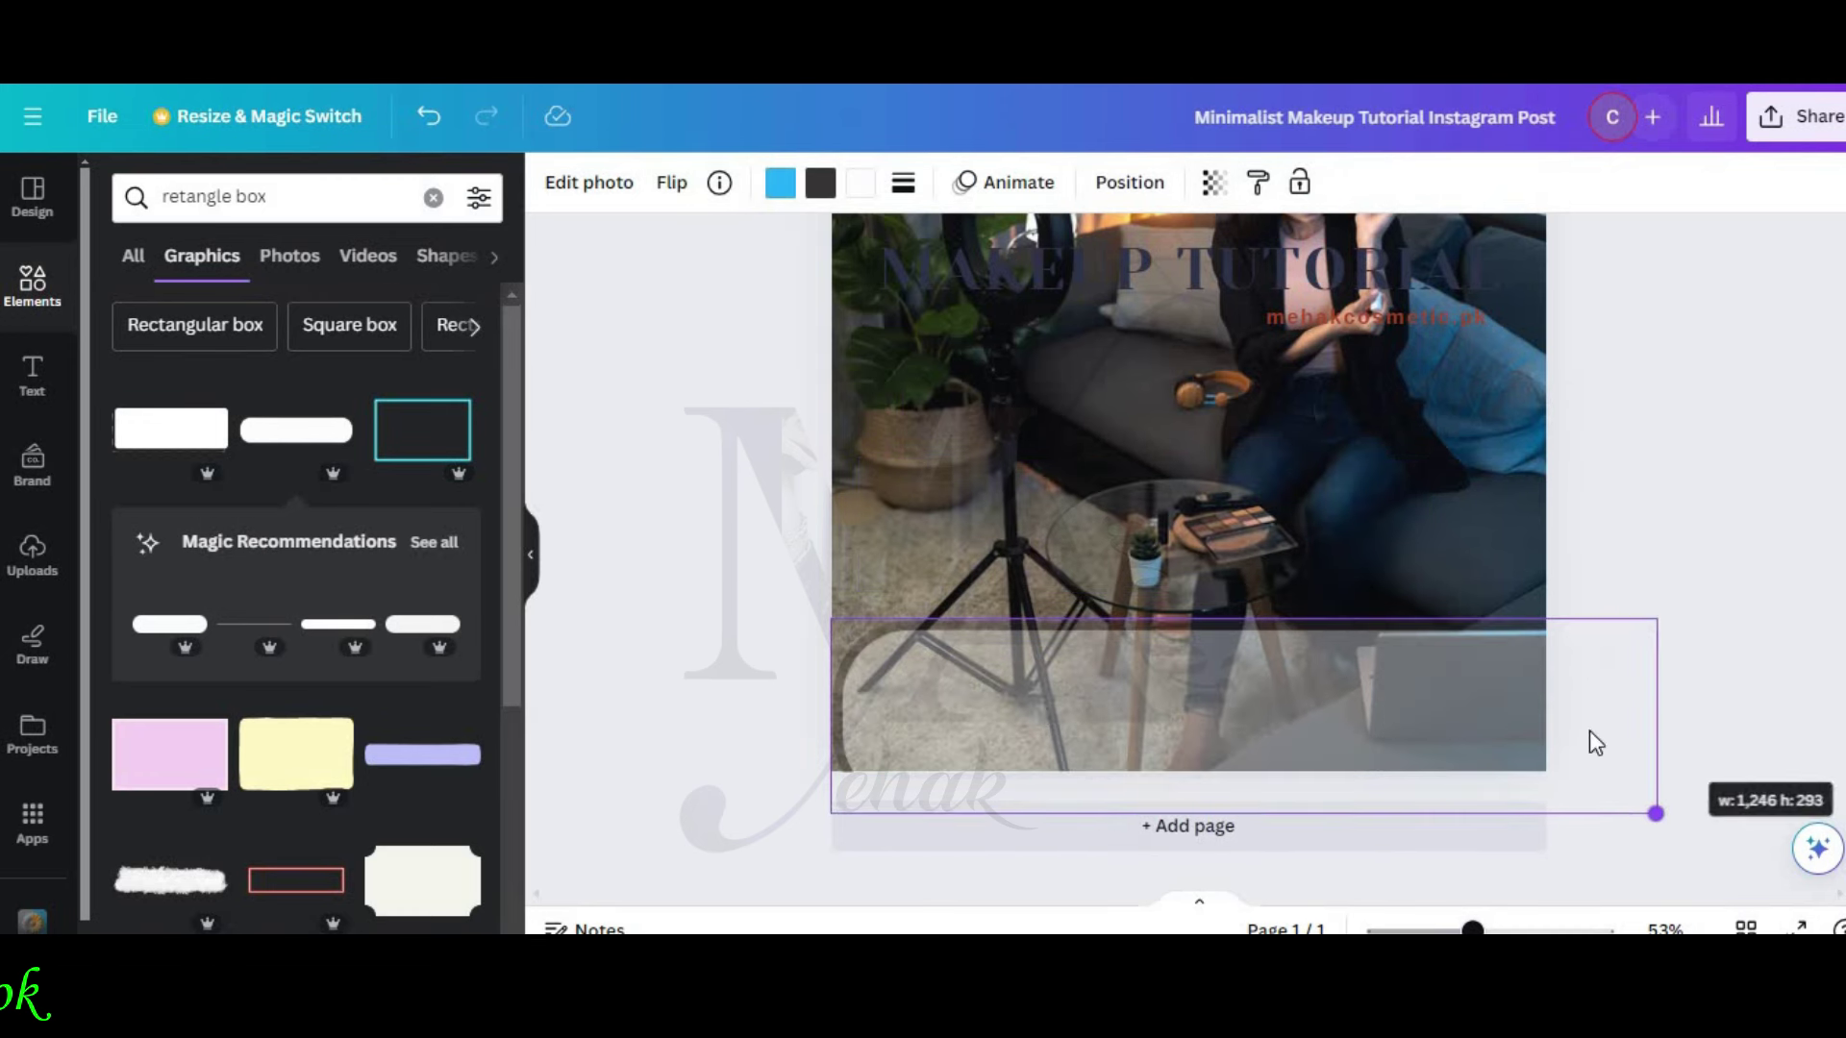
drag(975, 683, 996, 694)
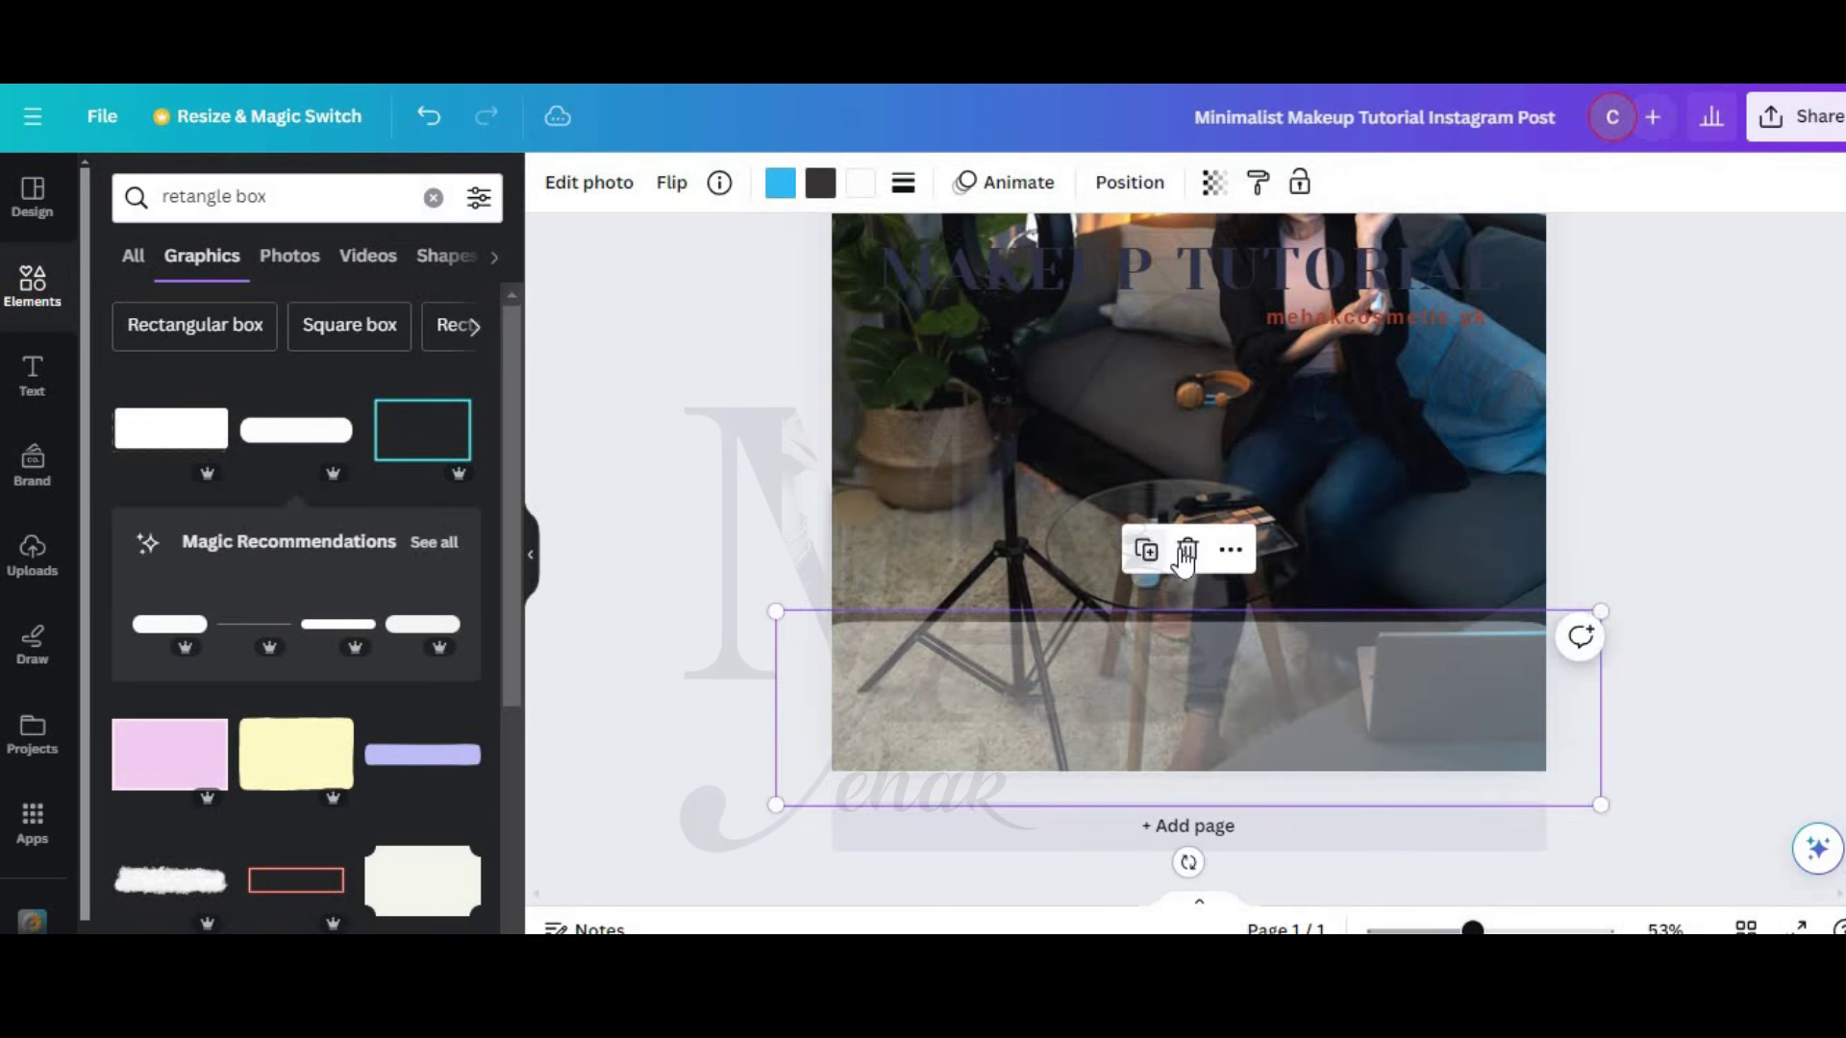
click(1188, 552)
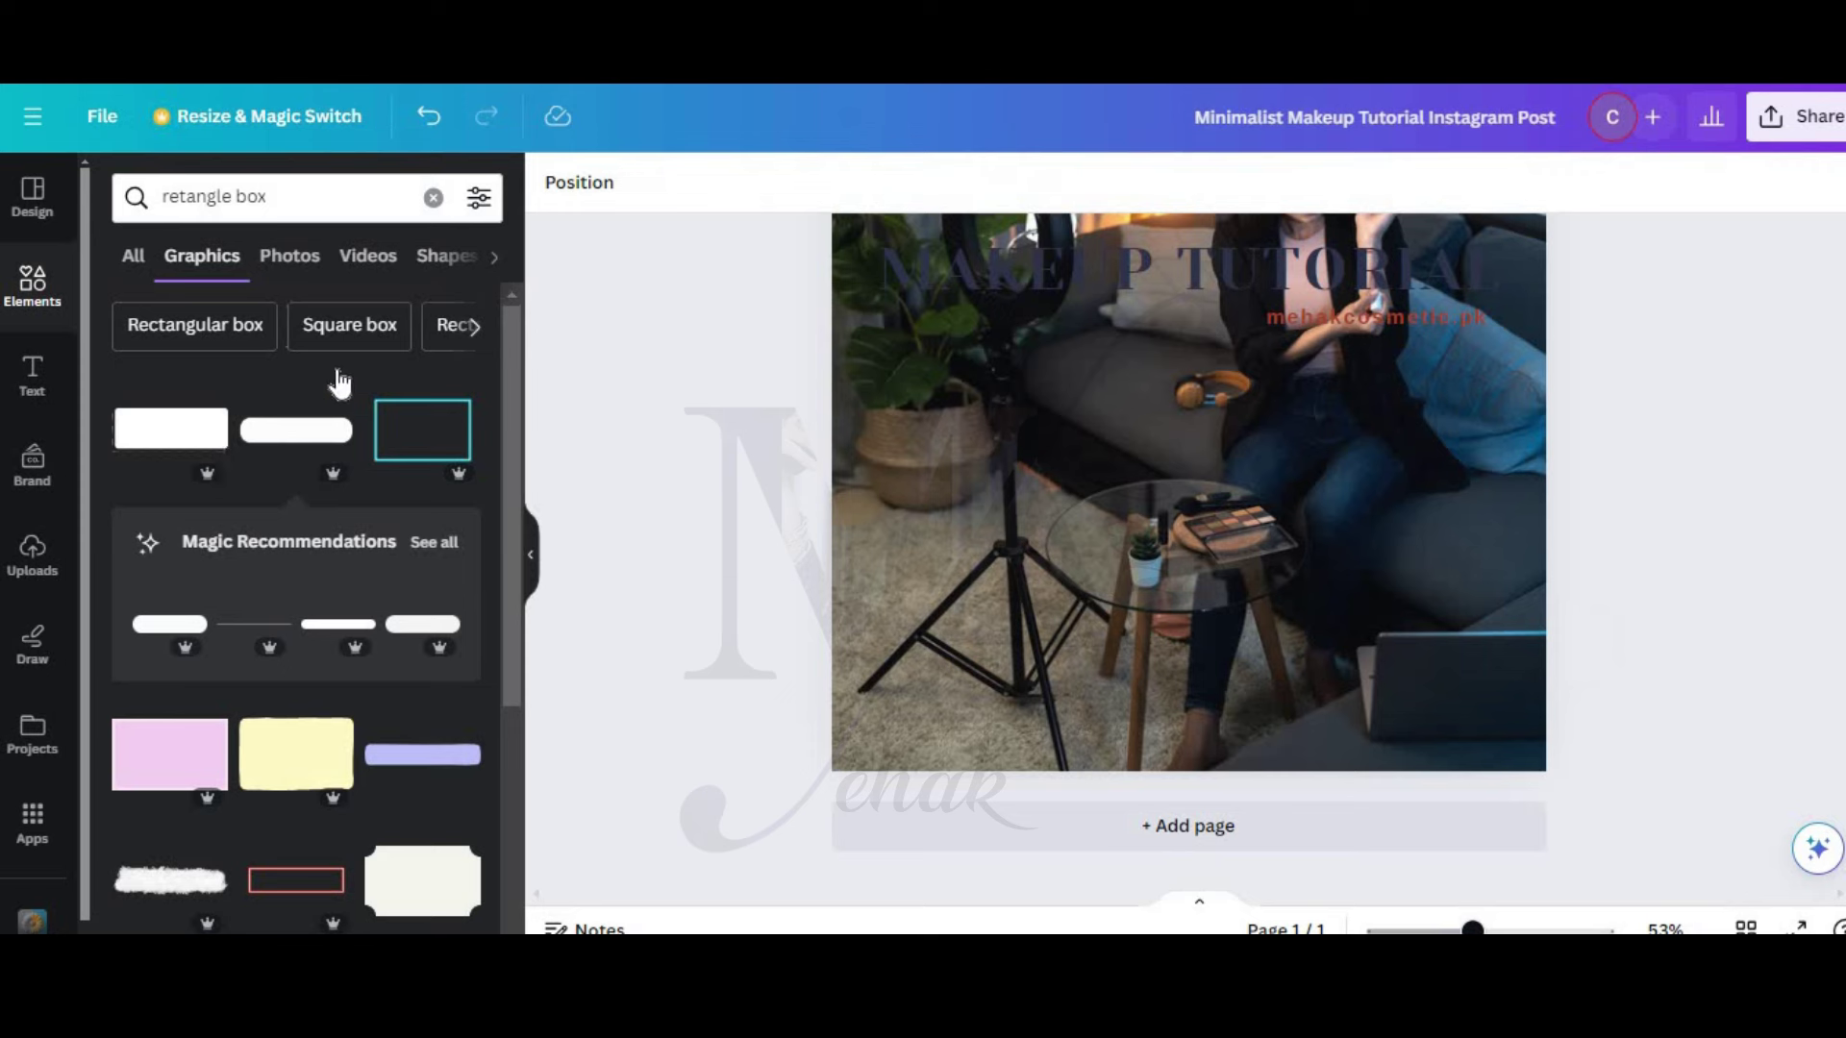
Step: Add the solid black rectangle graphic, set its transparency to 42, and widen it into a band across the post's lower edge
scroll(365, 399, down, 6)
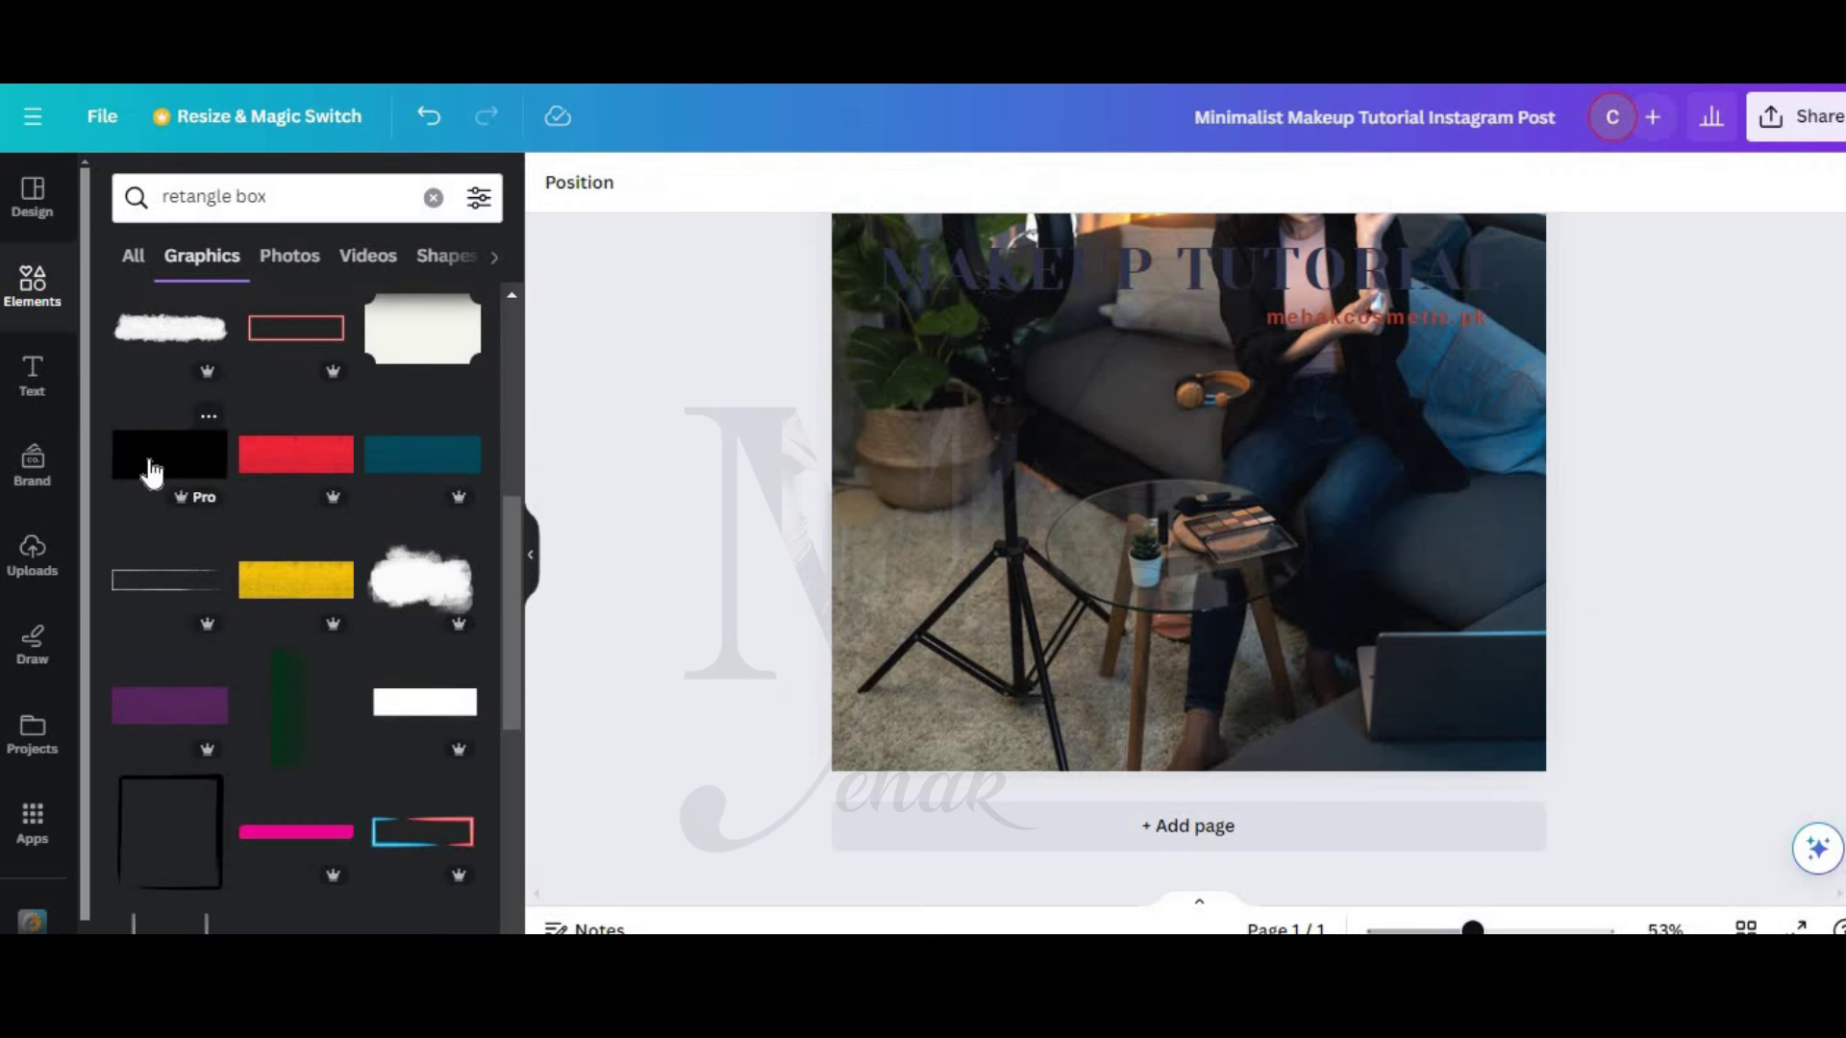
click(151, 471)
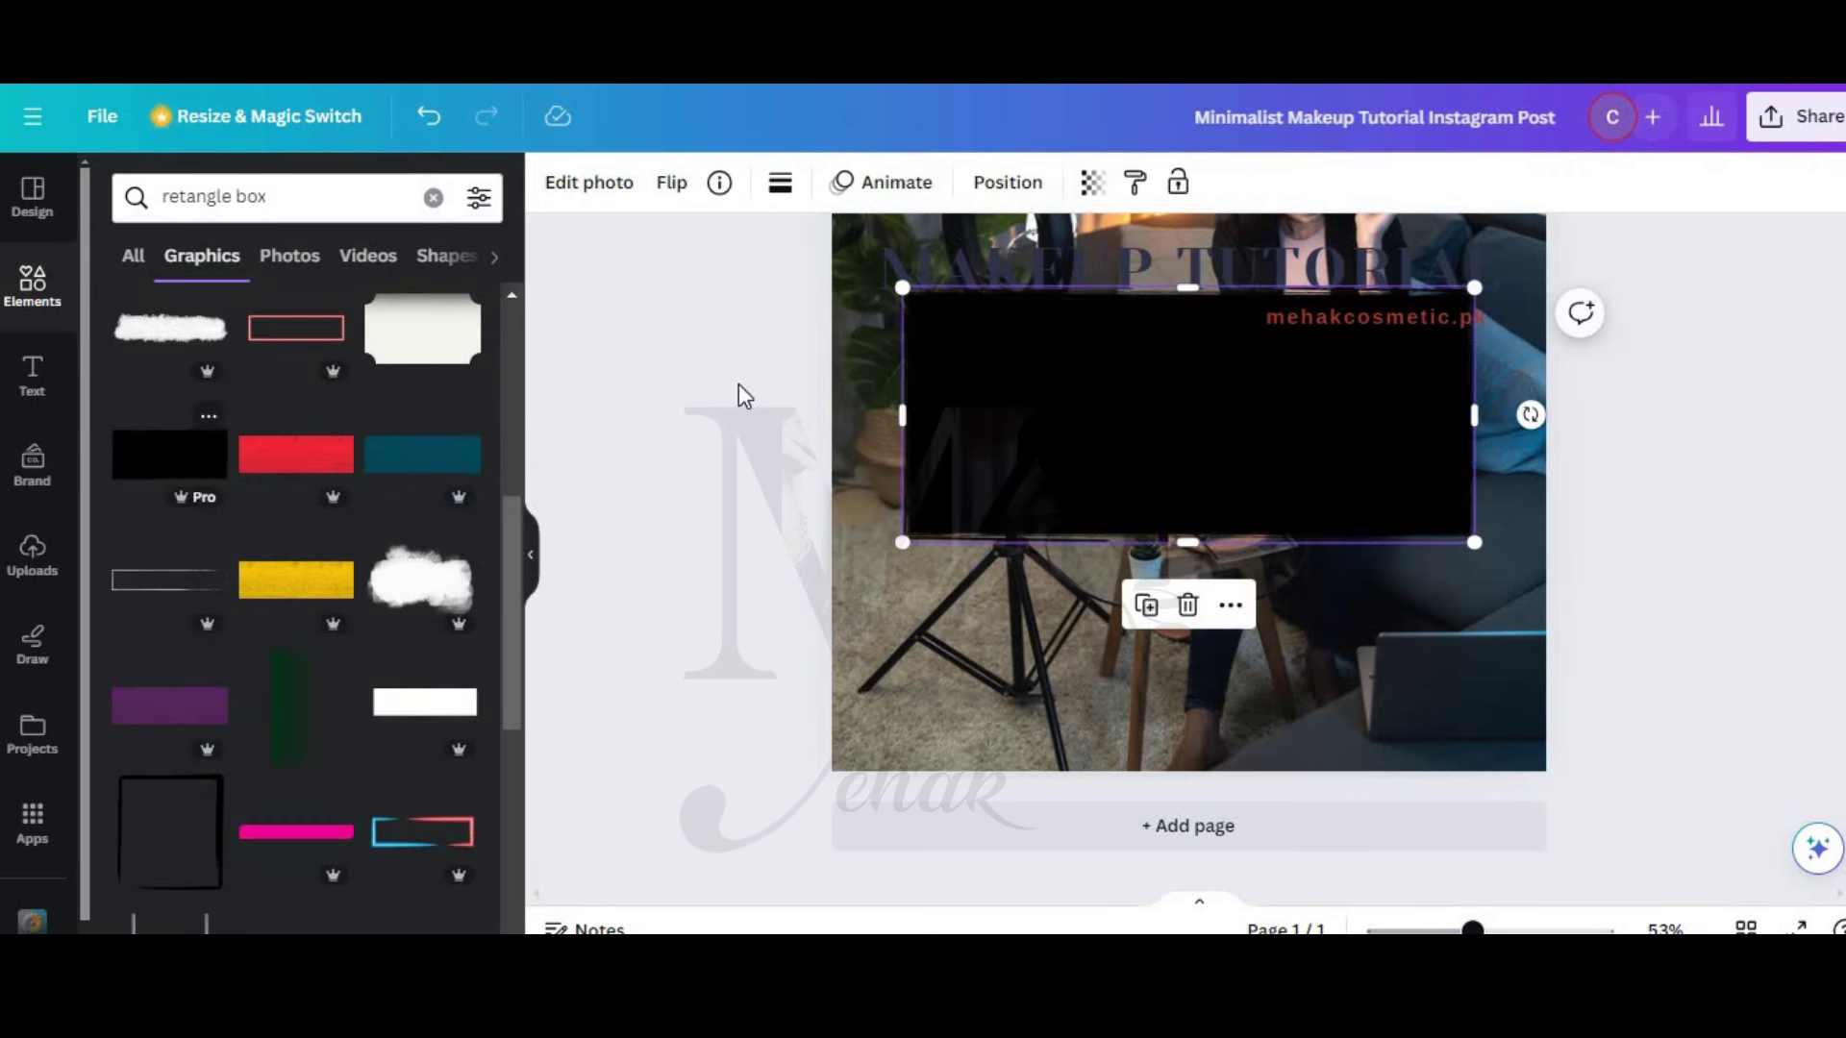
click(1092, 182)
drag(1018, 284, 882, 300)
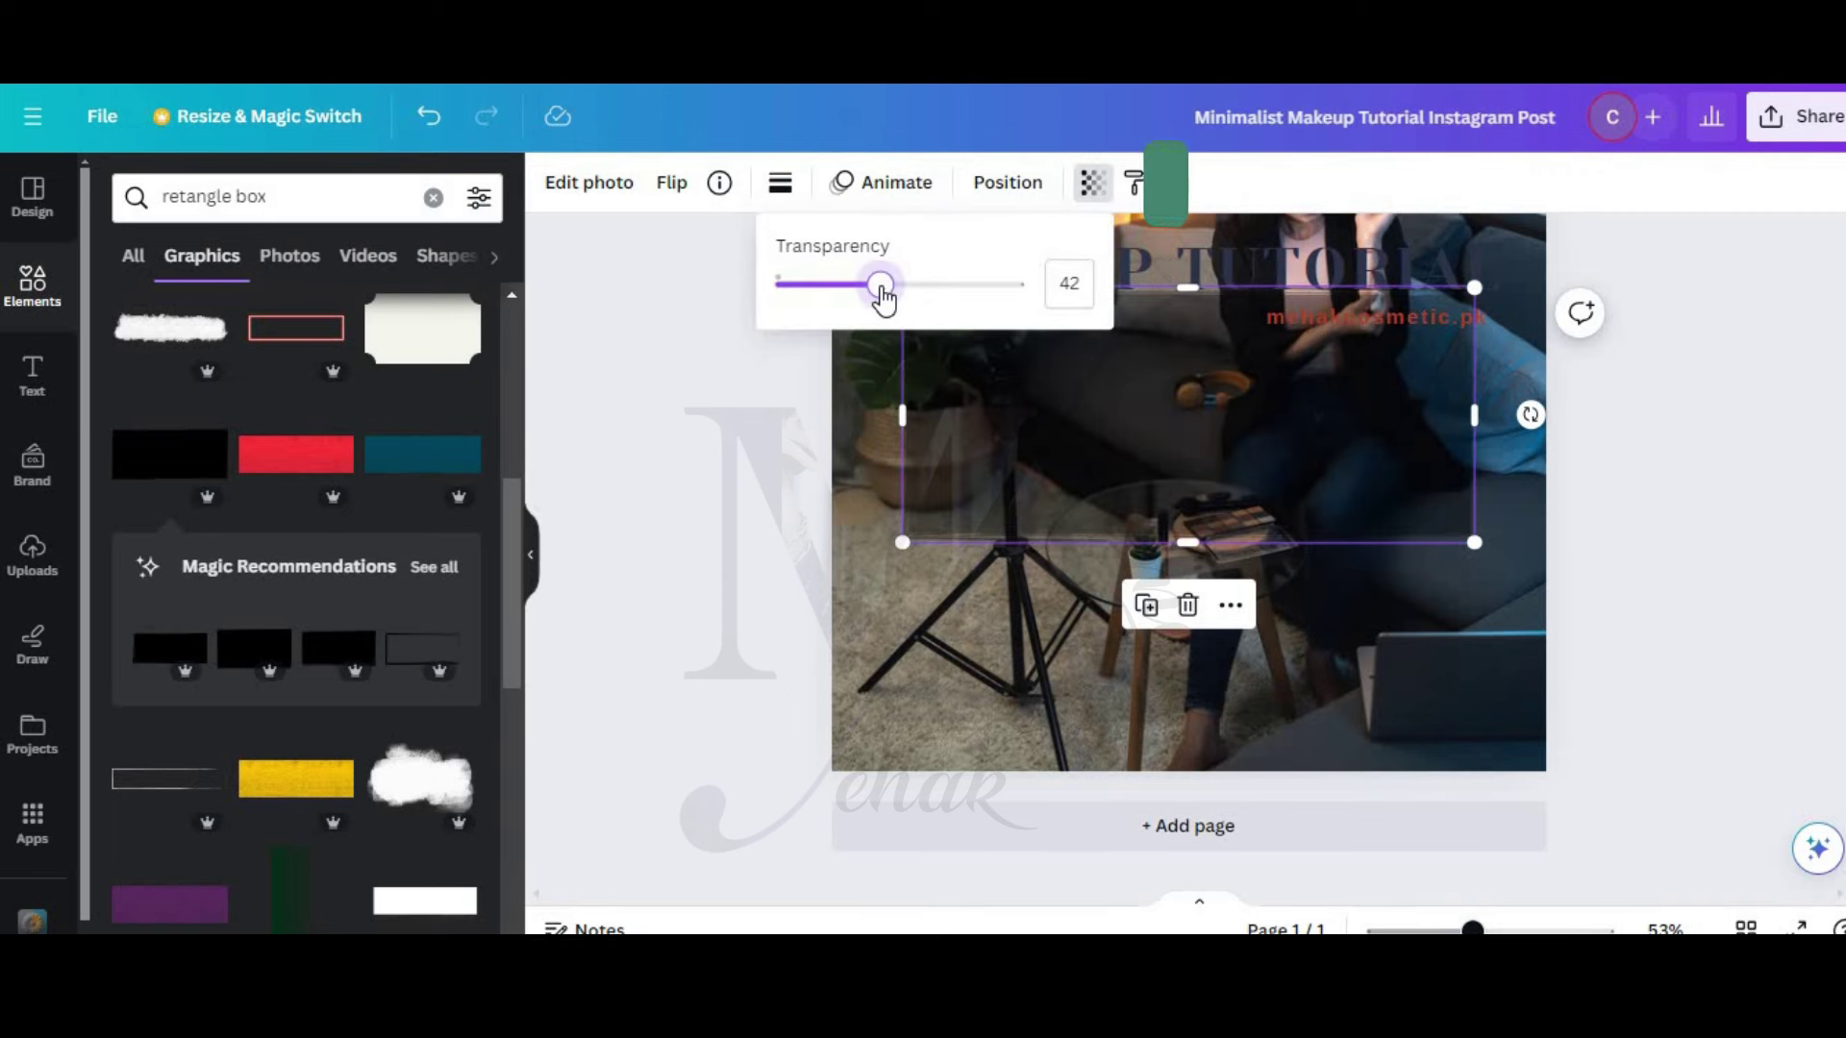
drag(1030, 626, 1739, 741)
drag(1396, 738, 1410, 728)
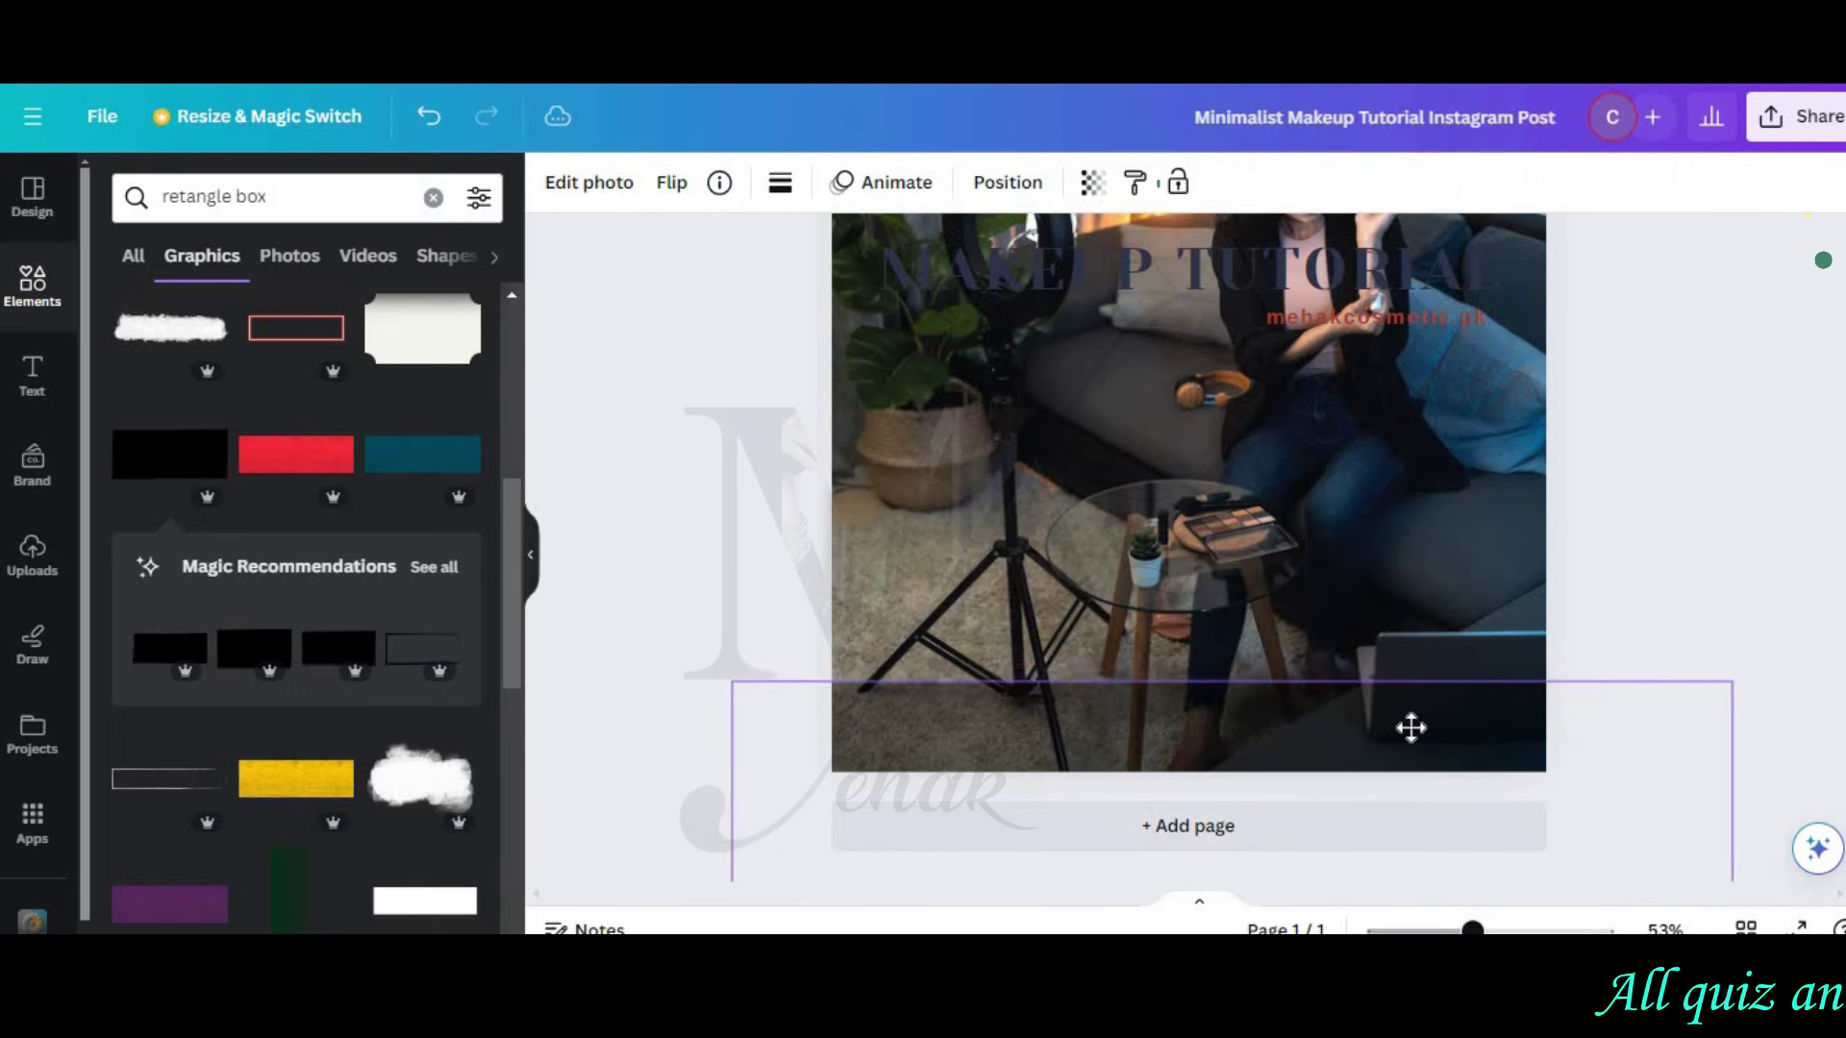
Step: Move the MAKEUP TUTORIAL heading onto the dark band and colour its text white
click(804, 488)
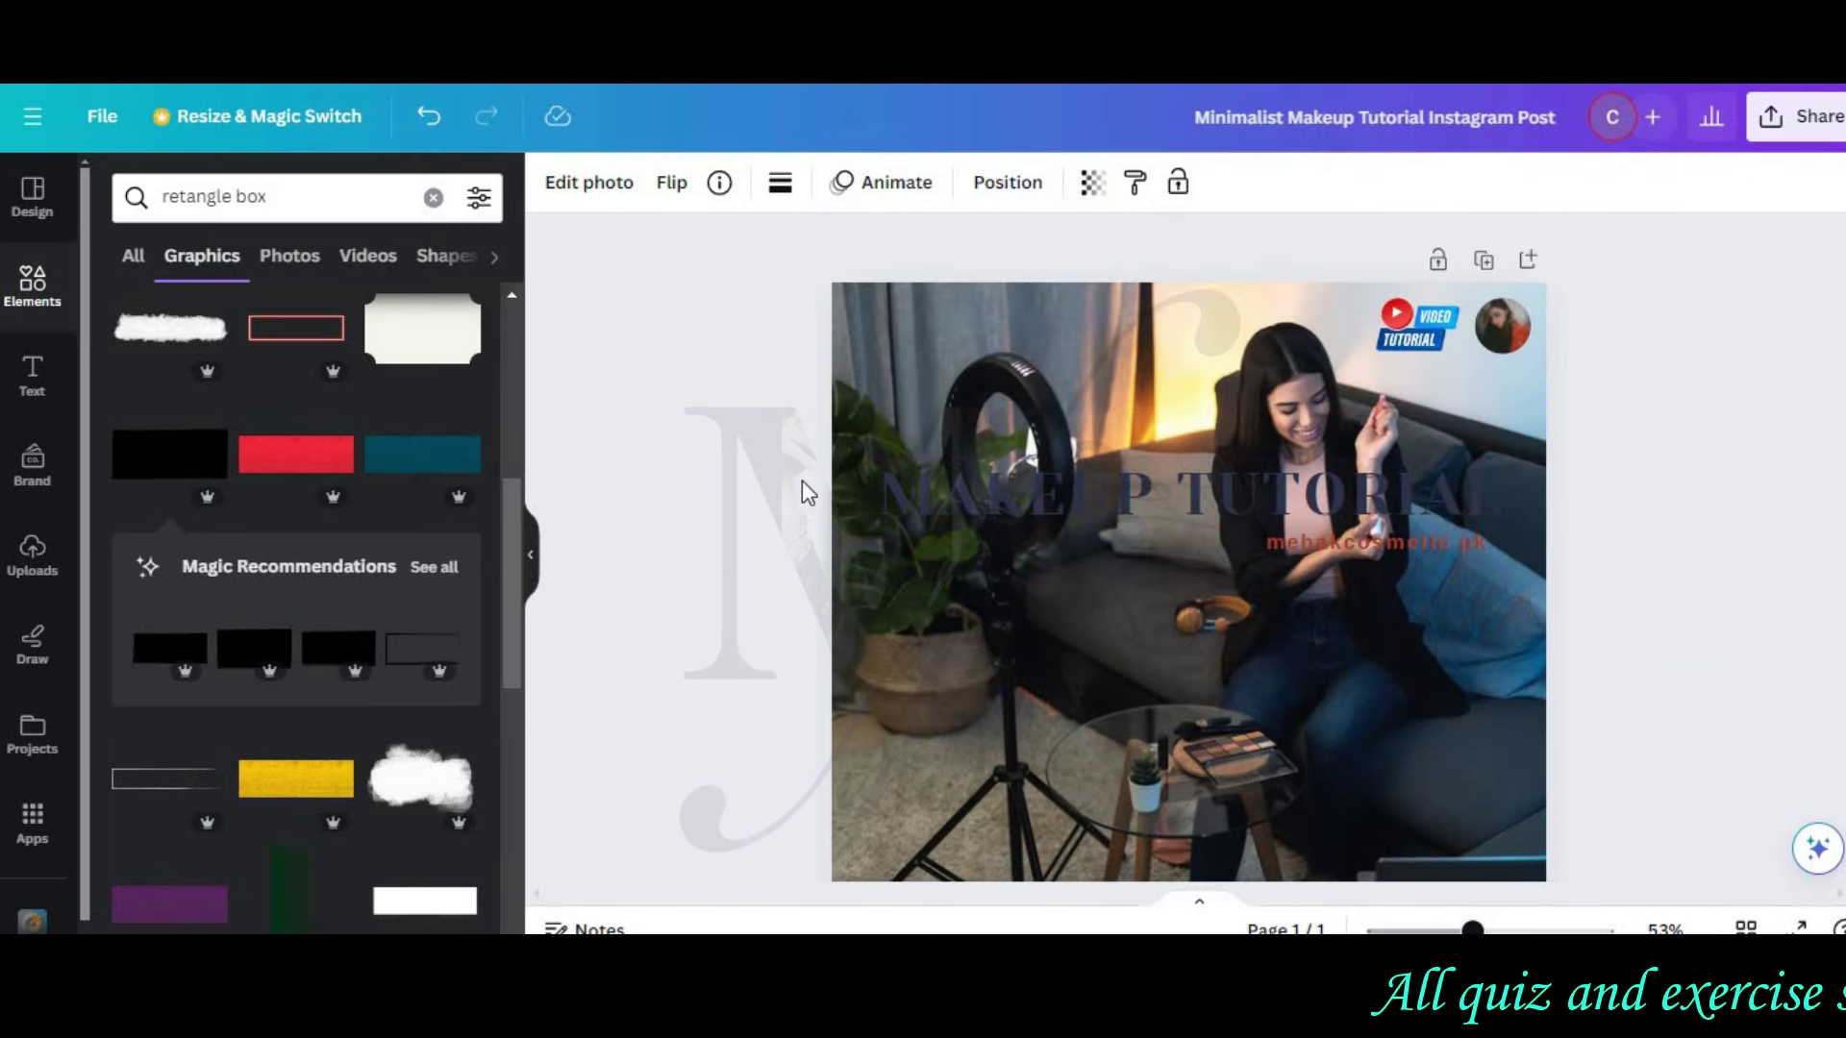
drag(1016, 699, 1026, 712)
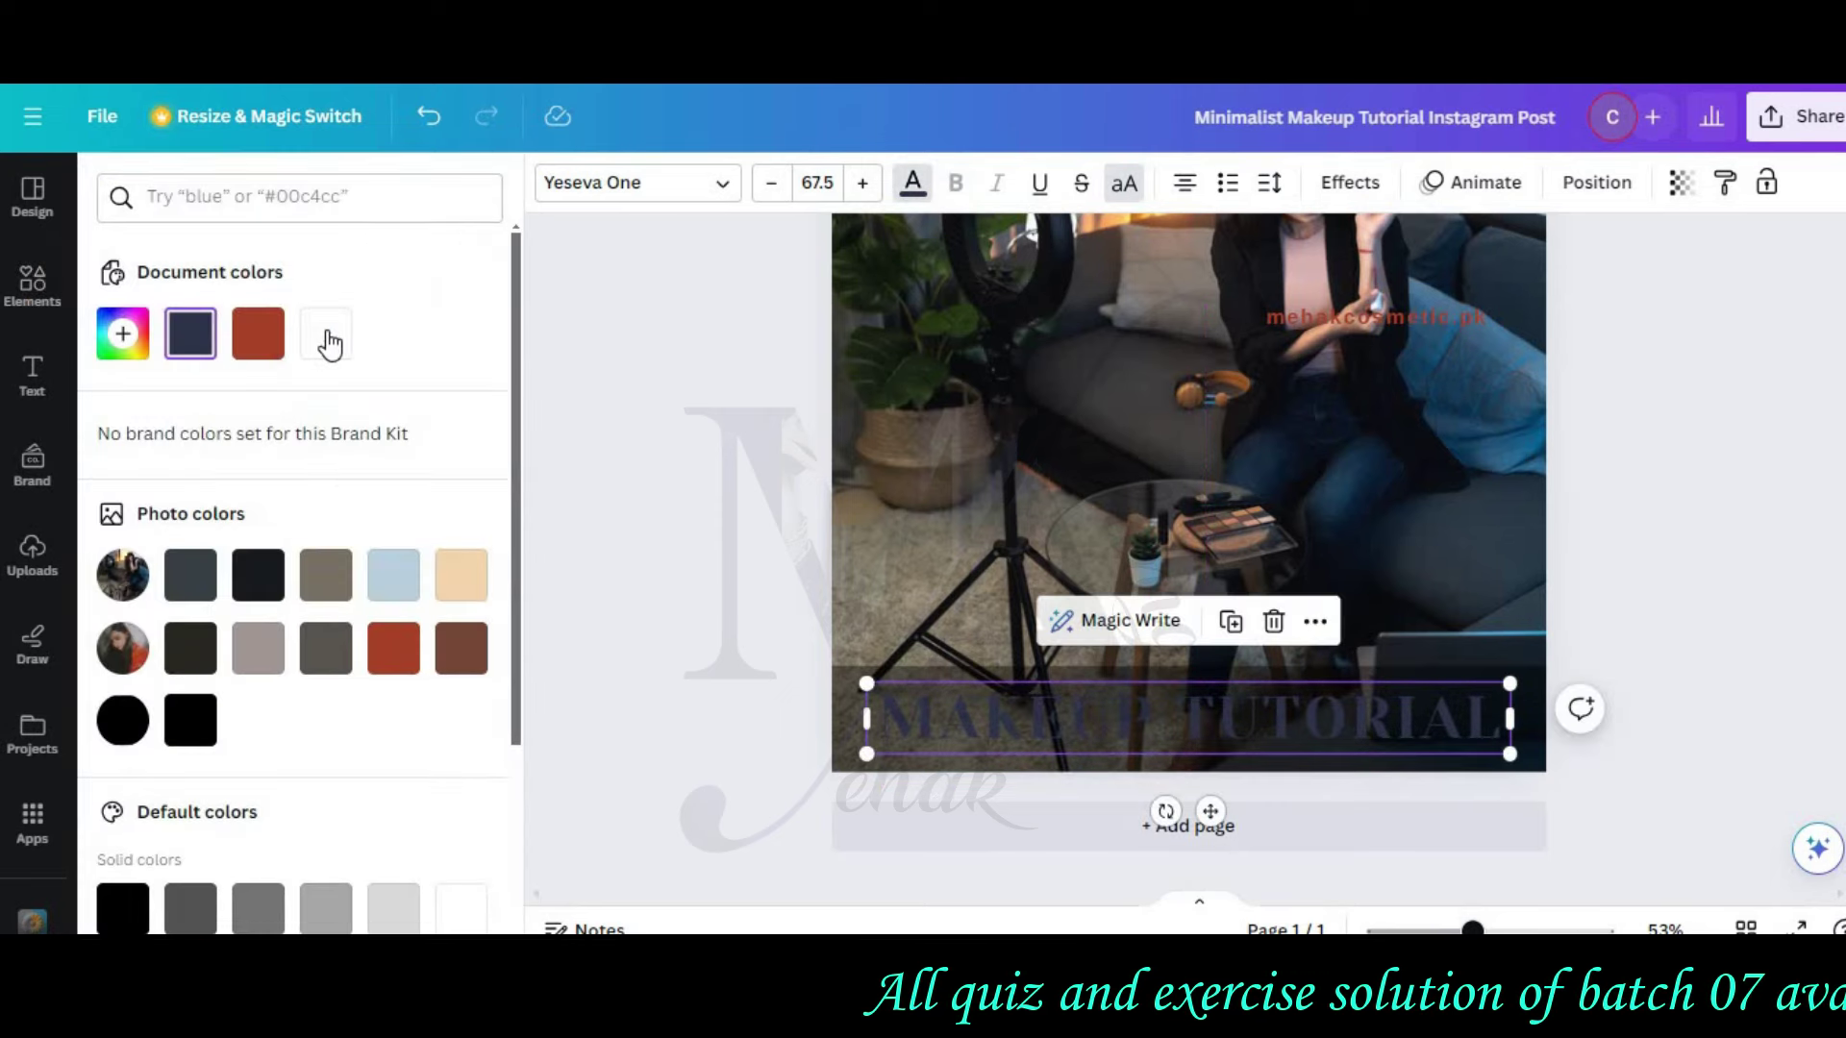
click(329, 342)
key(Escape)
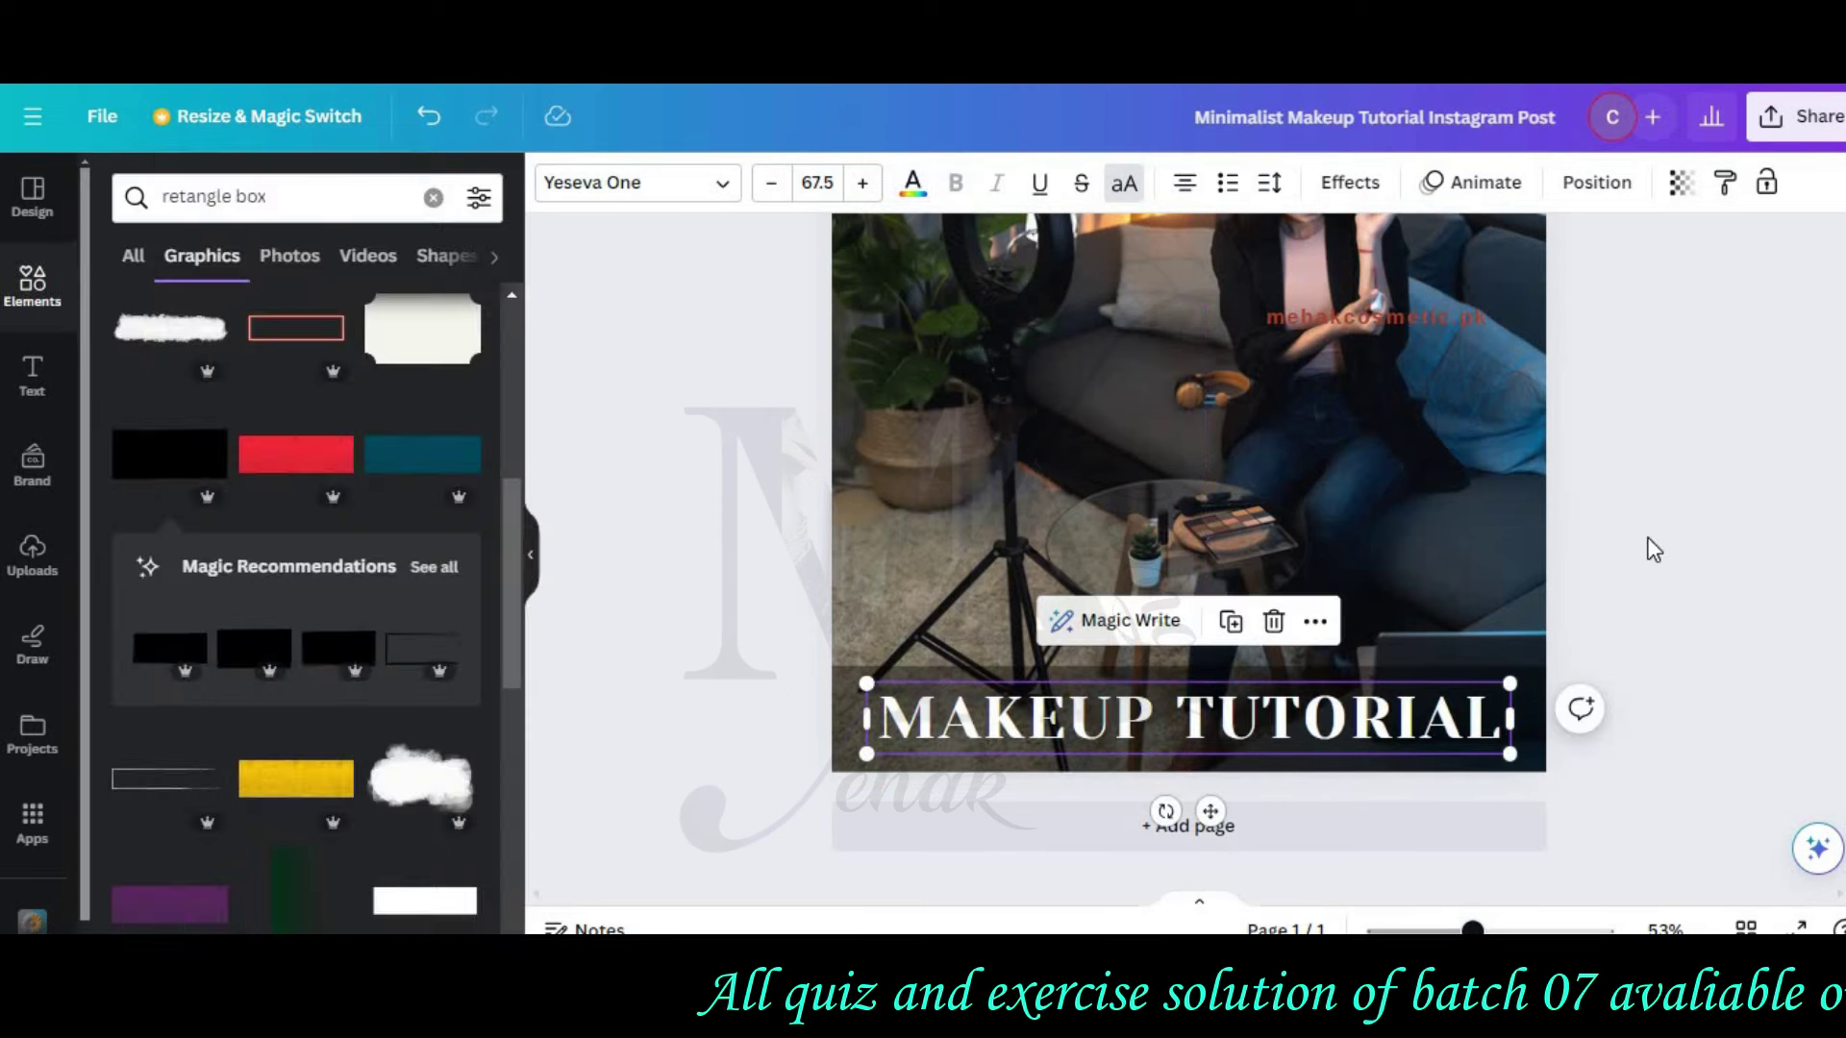
click(1634, 549)
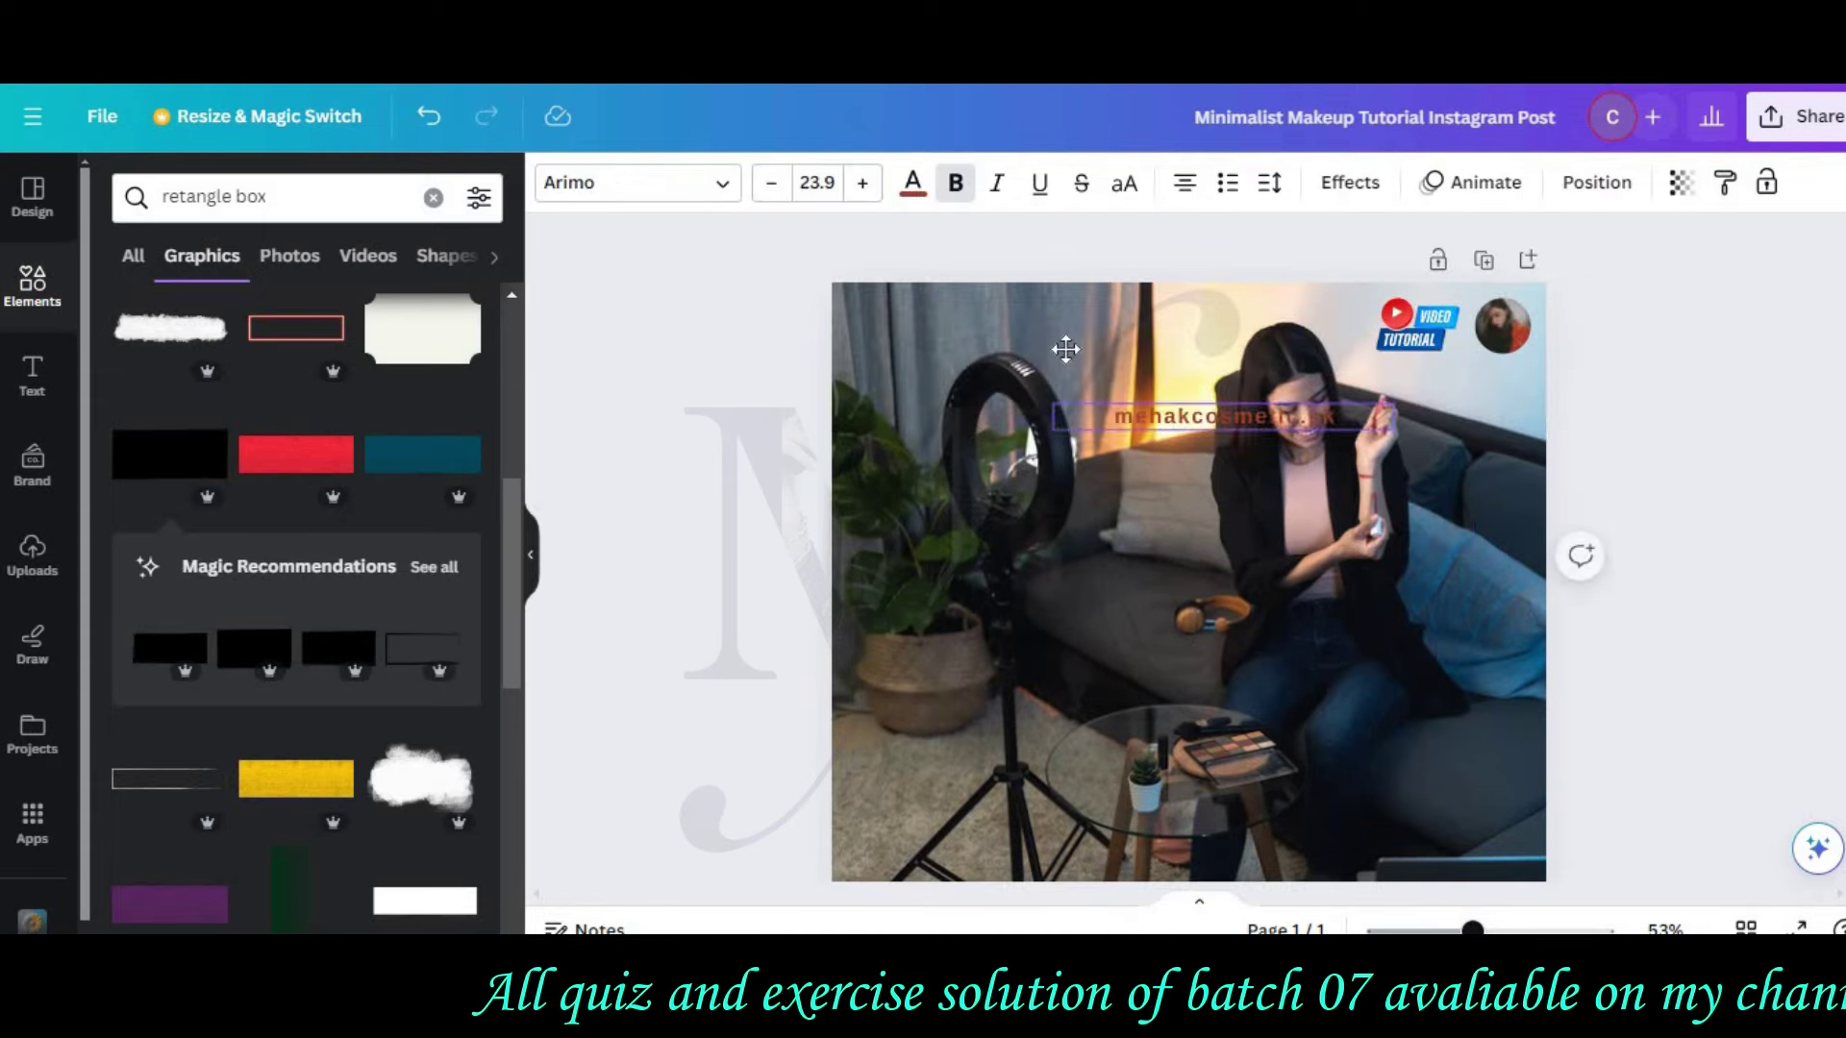
Step: Place the mehakcosmetic.pk text centred beneath the MAKEUP TUTORIAL heading on the dark band and colour it yellow
drag(1066, 349, 1168, 766)
drag(1017, 735, 1017, 709)
drag(1137, 766, 1133, 746)
click(912, 181)
scroll(403, 533, down, 3)
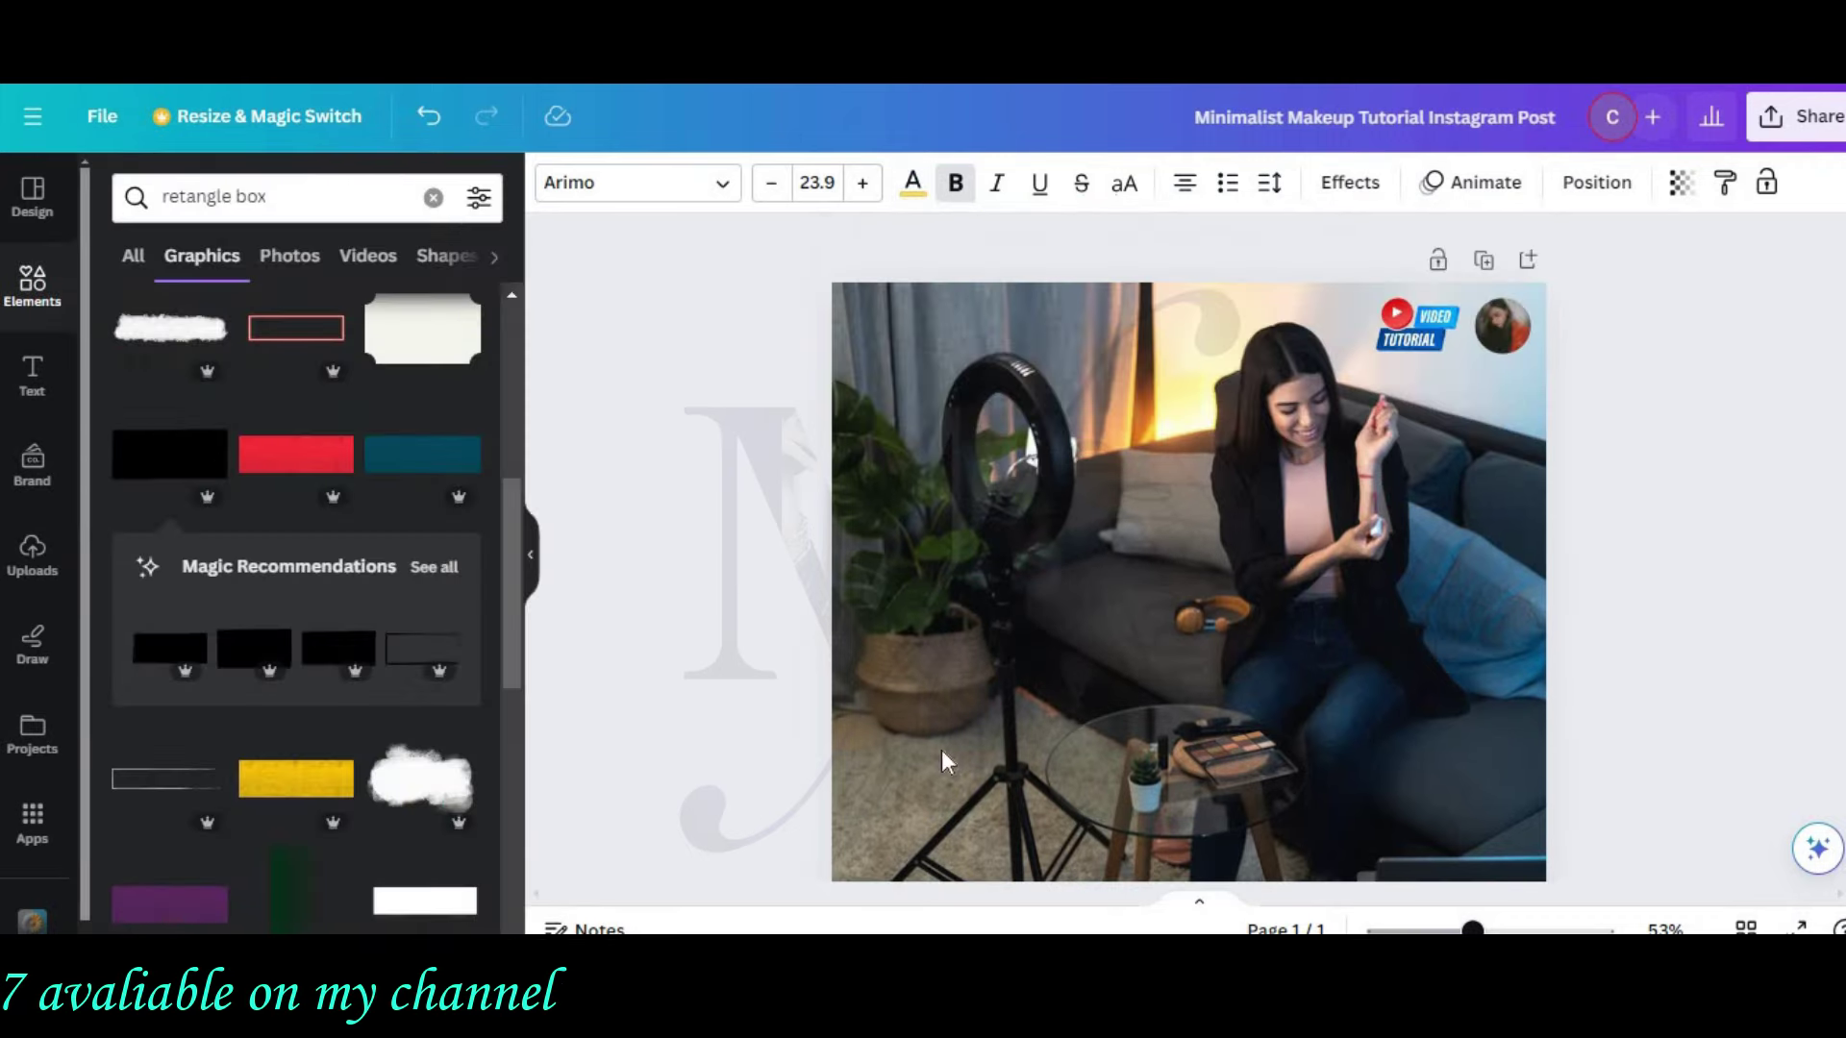
scroll(1442, 902, down, 3)
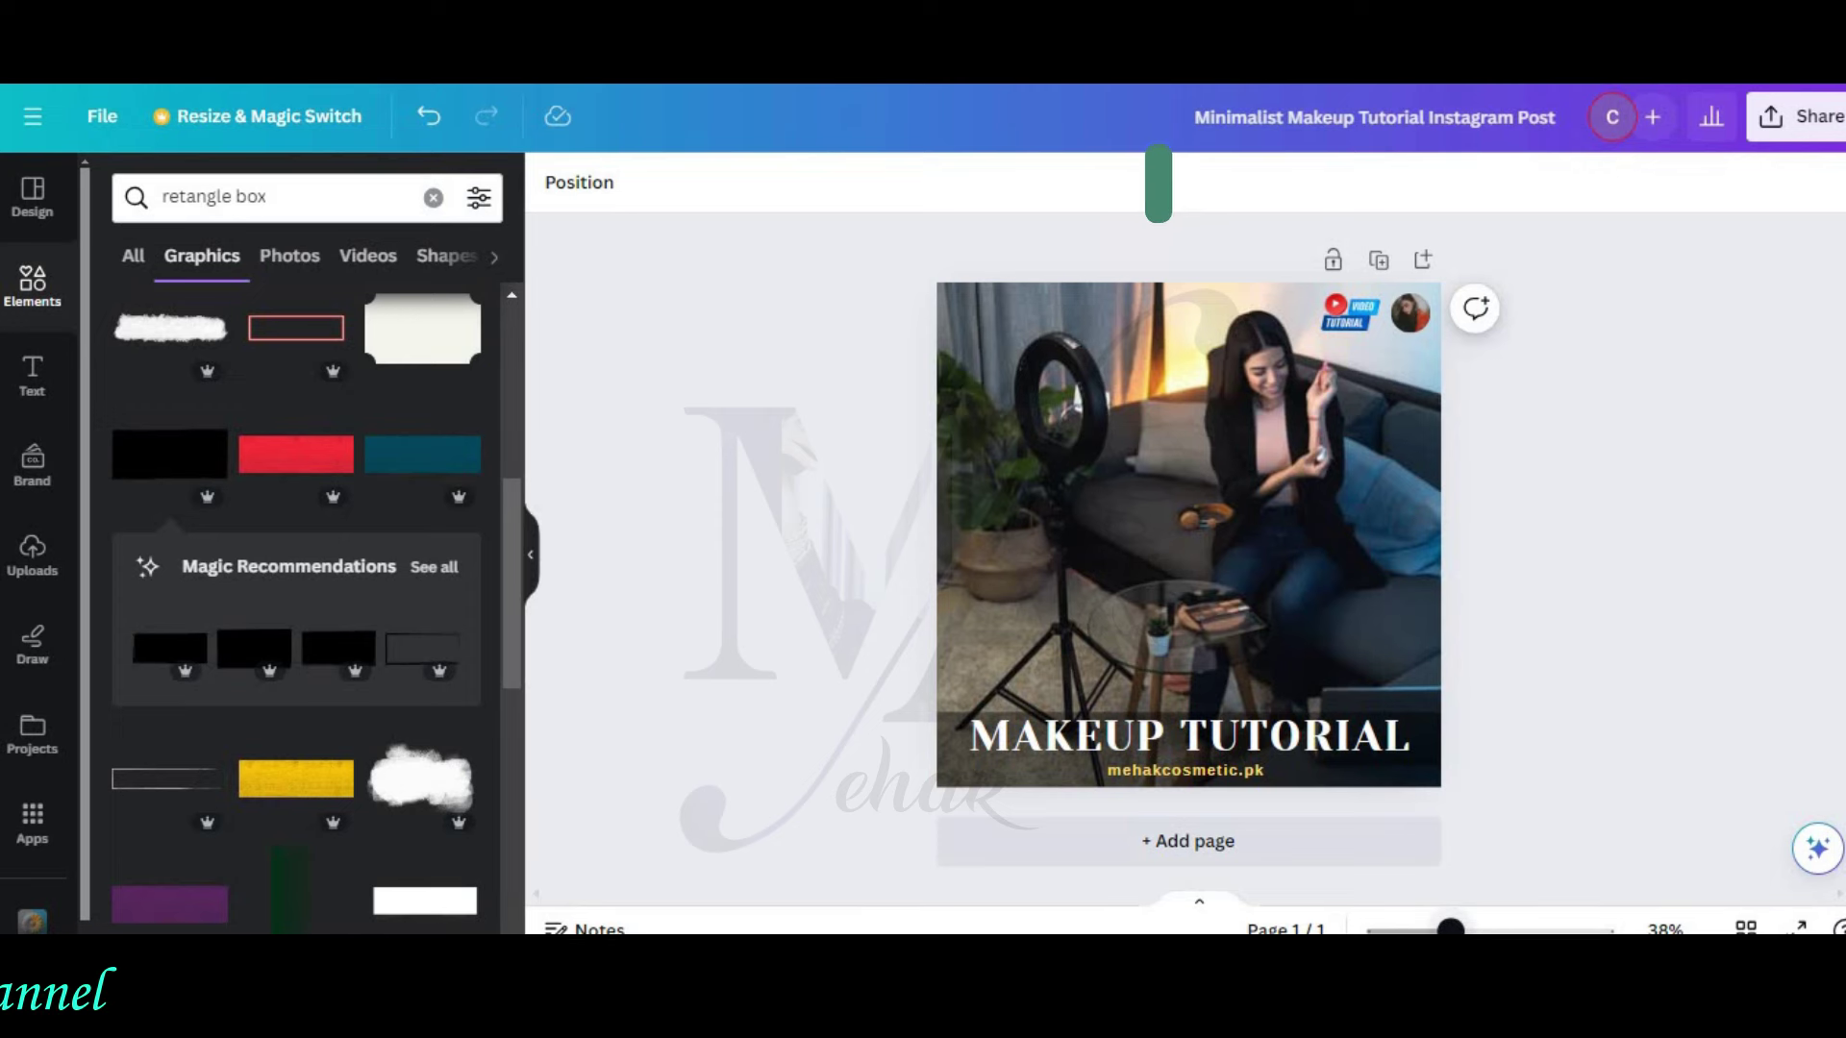
scroll(1793, 219, up, 2)
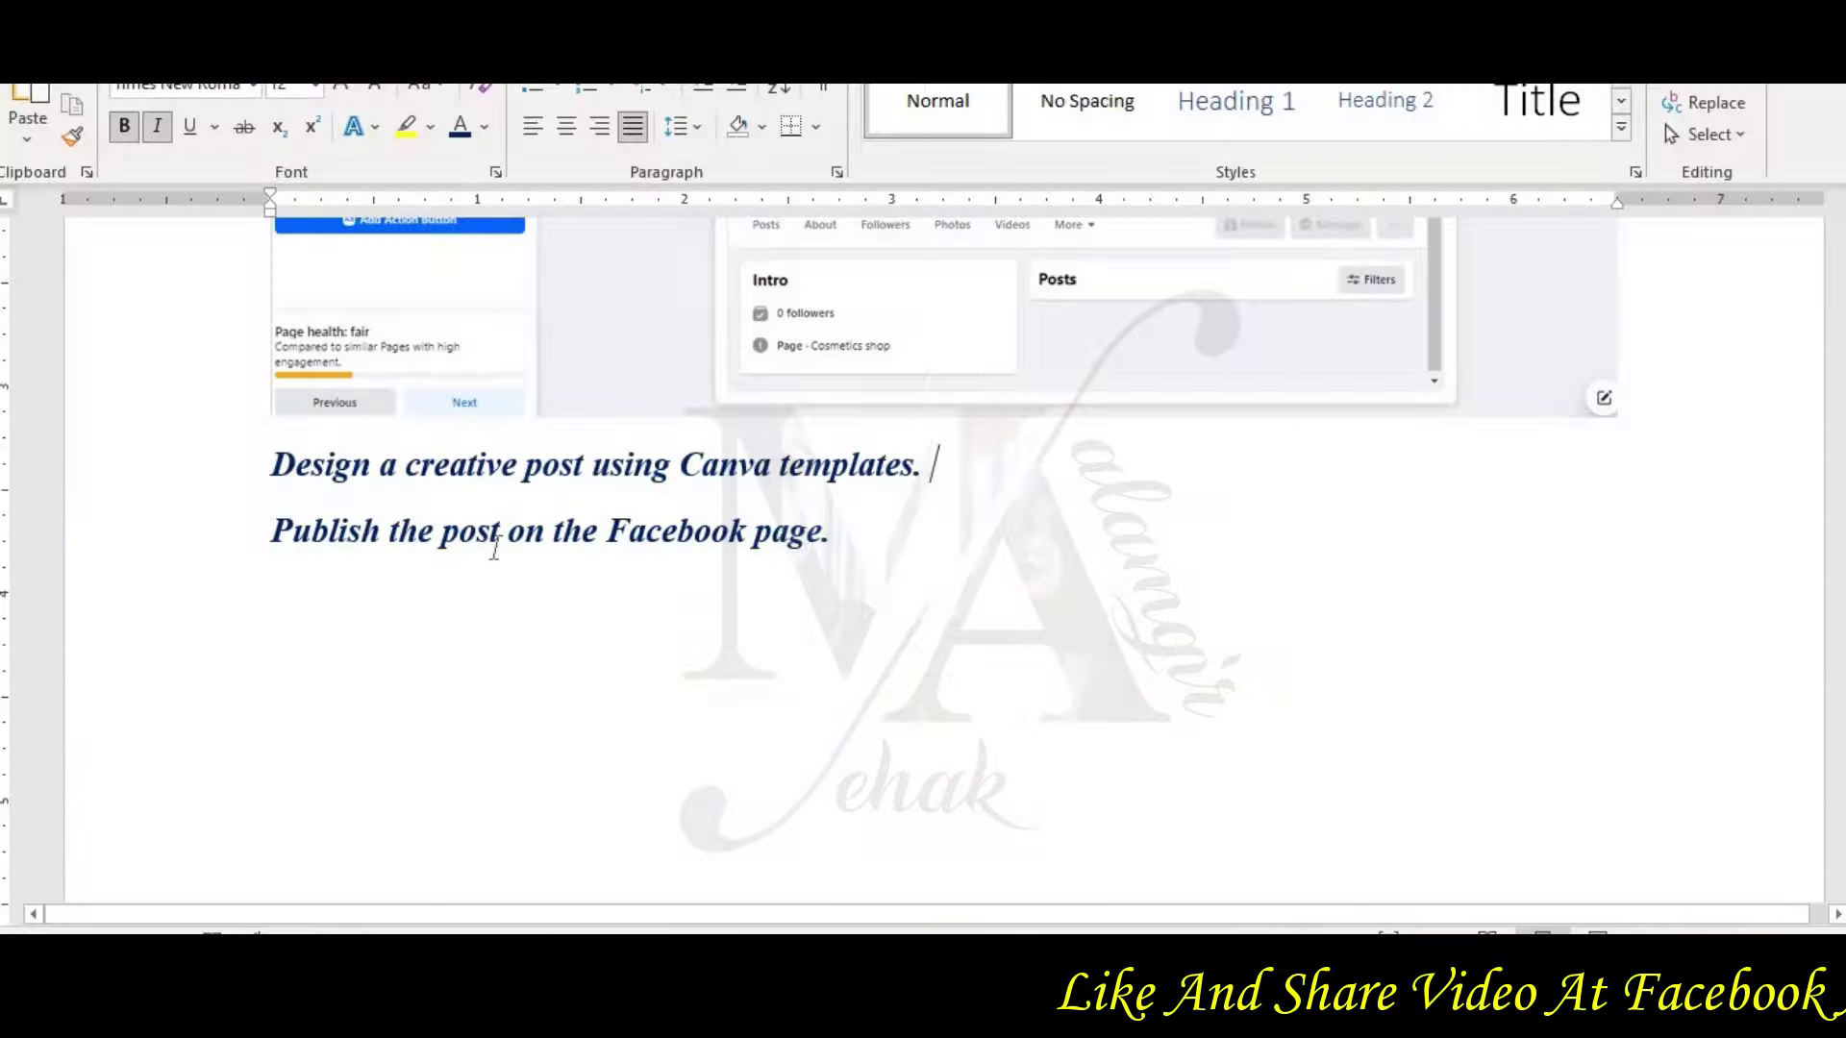
Step: In the Word document, add a screenshot of the Make Up Giveaway design below the line "Design a creative post using Canva templates."
key(Return)
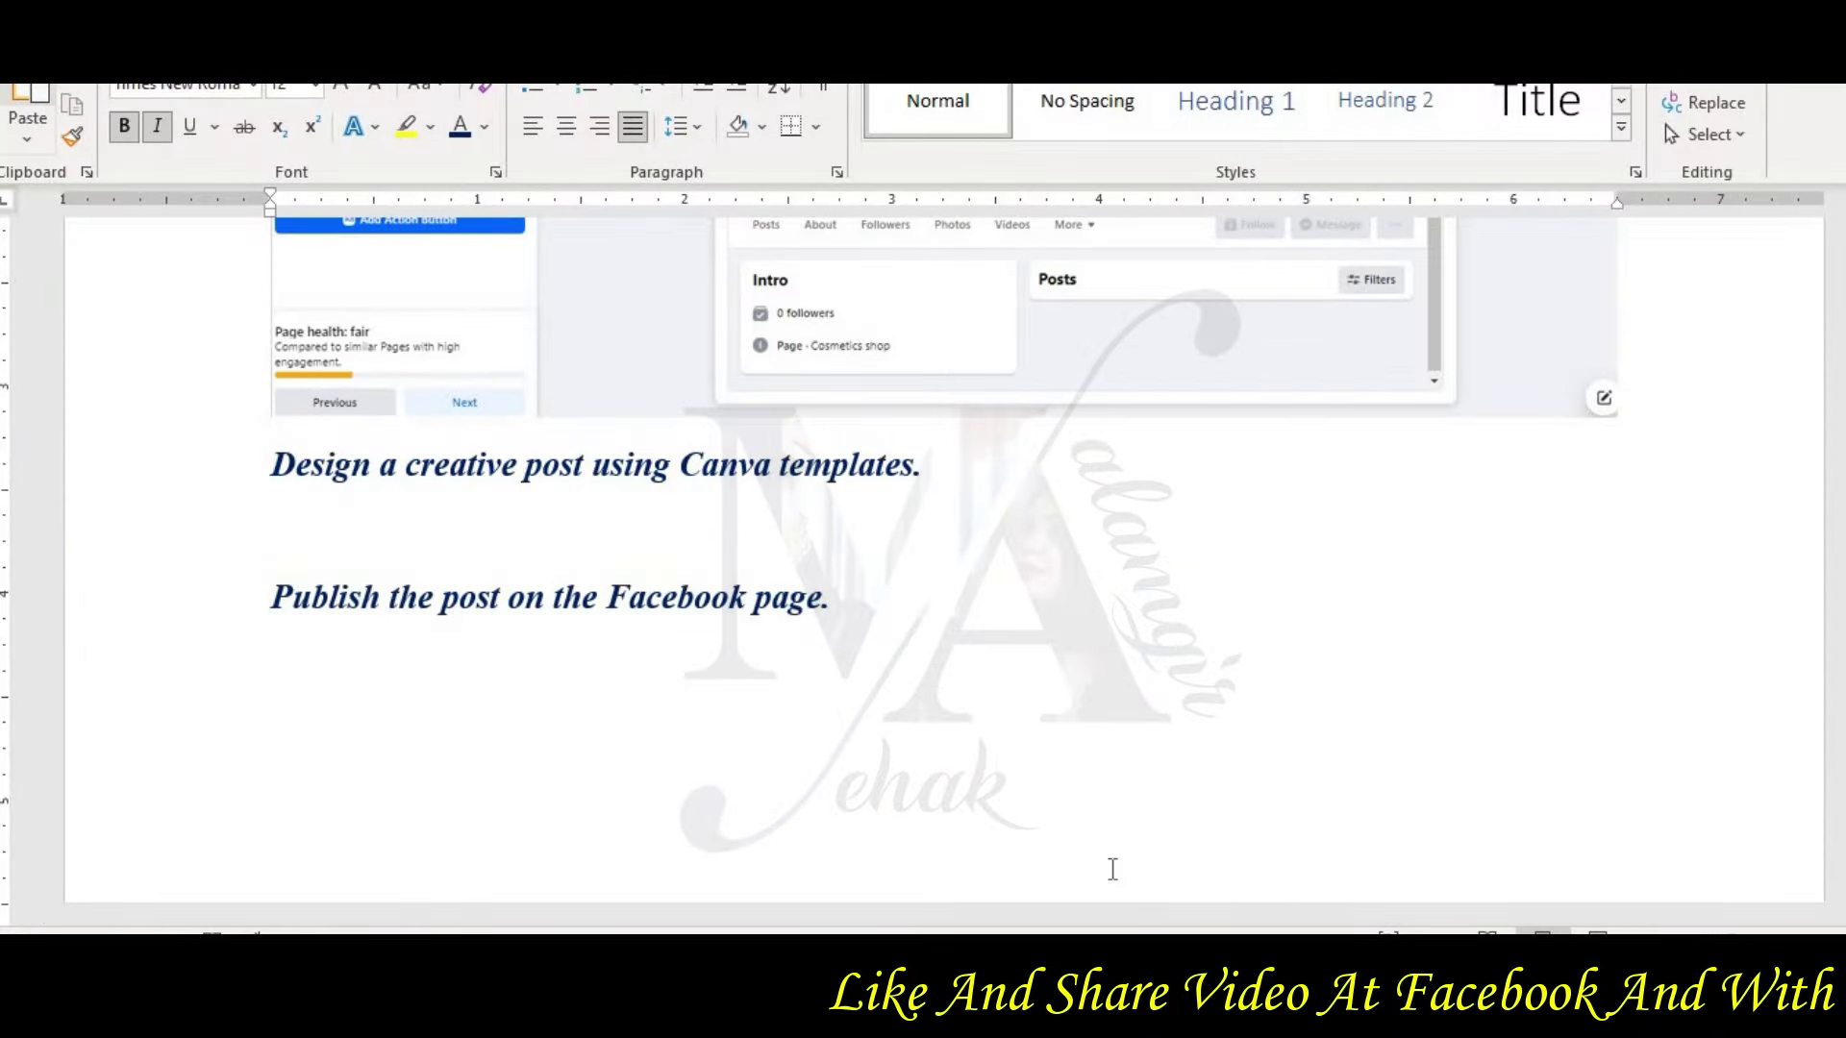
key(ctrl+v)
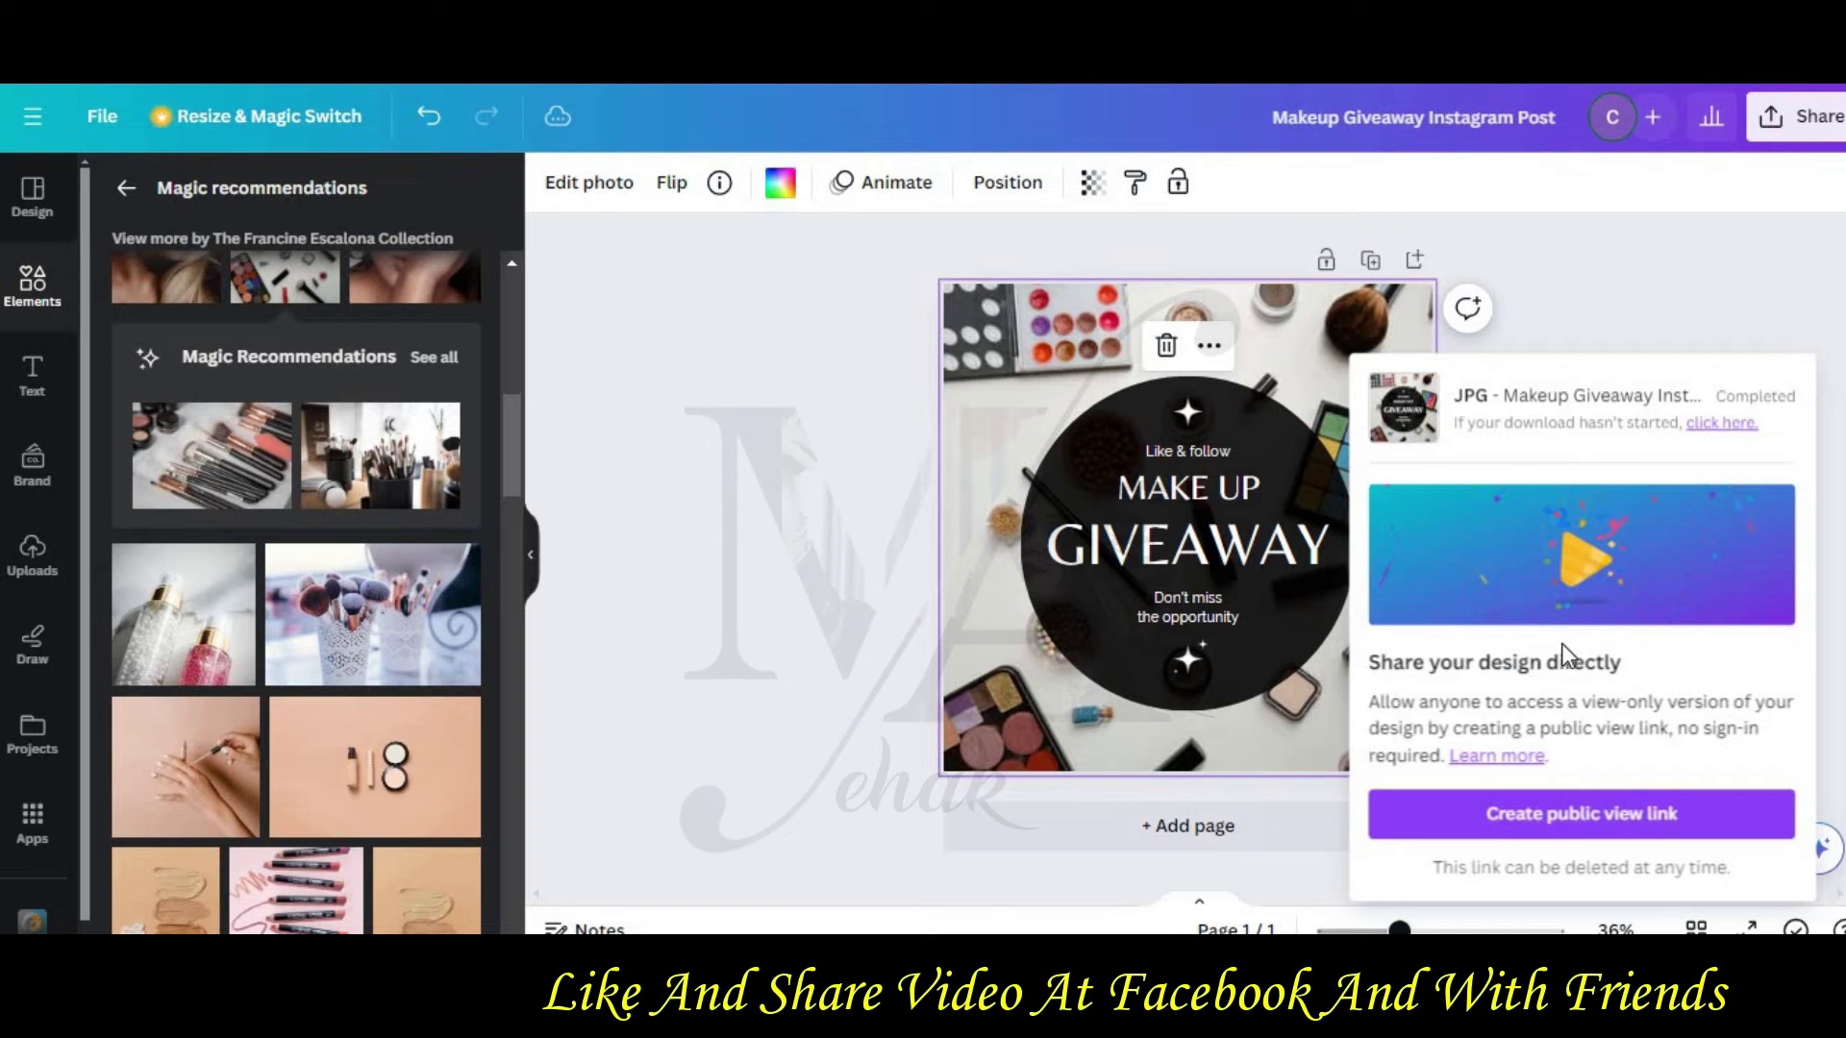
click(589, 824)
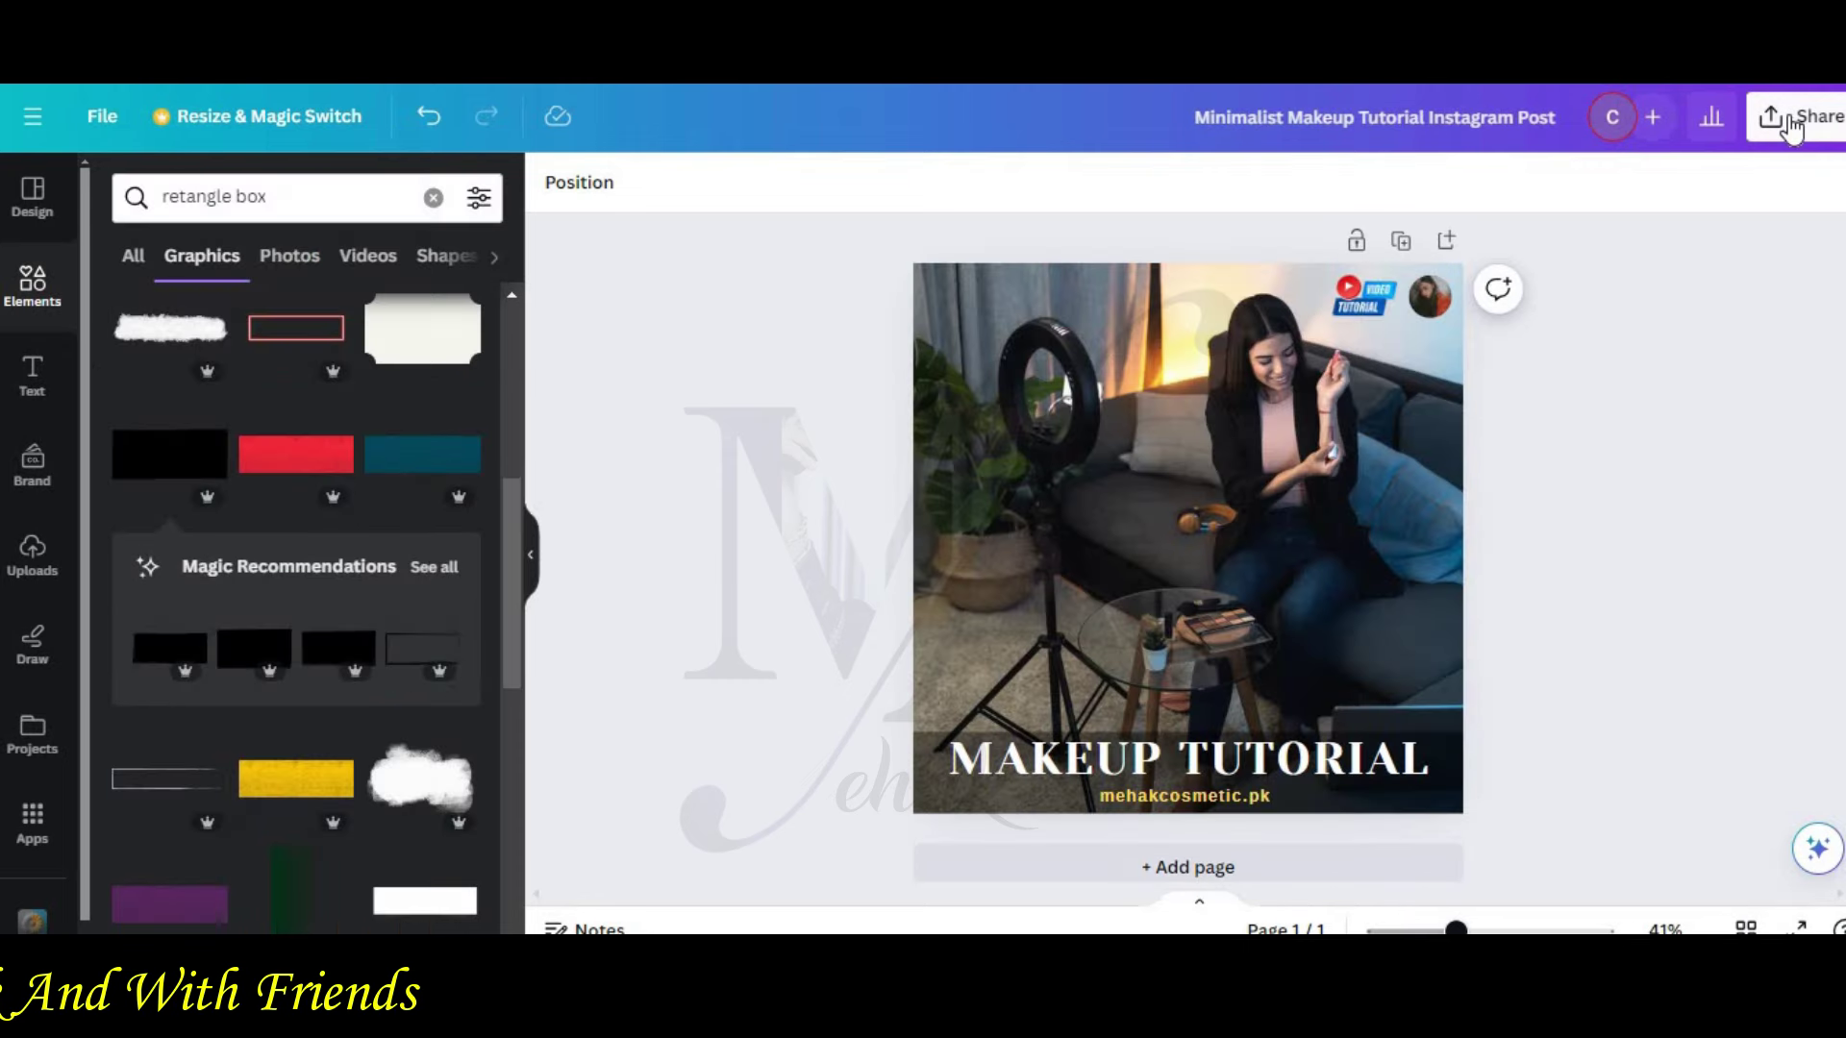
Step: Download the Makeup Tutorial post from Canva as a JPG at size 3.125 and quality 100
click(1790, 125)
click(1586, 747)
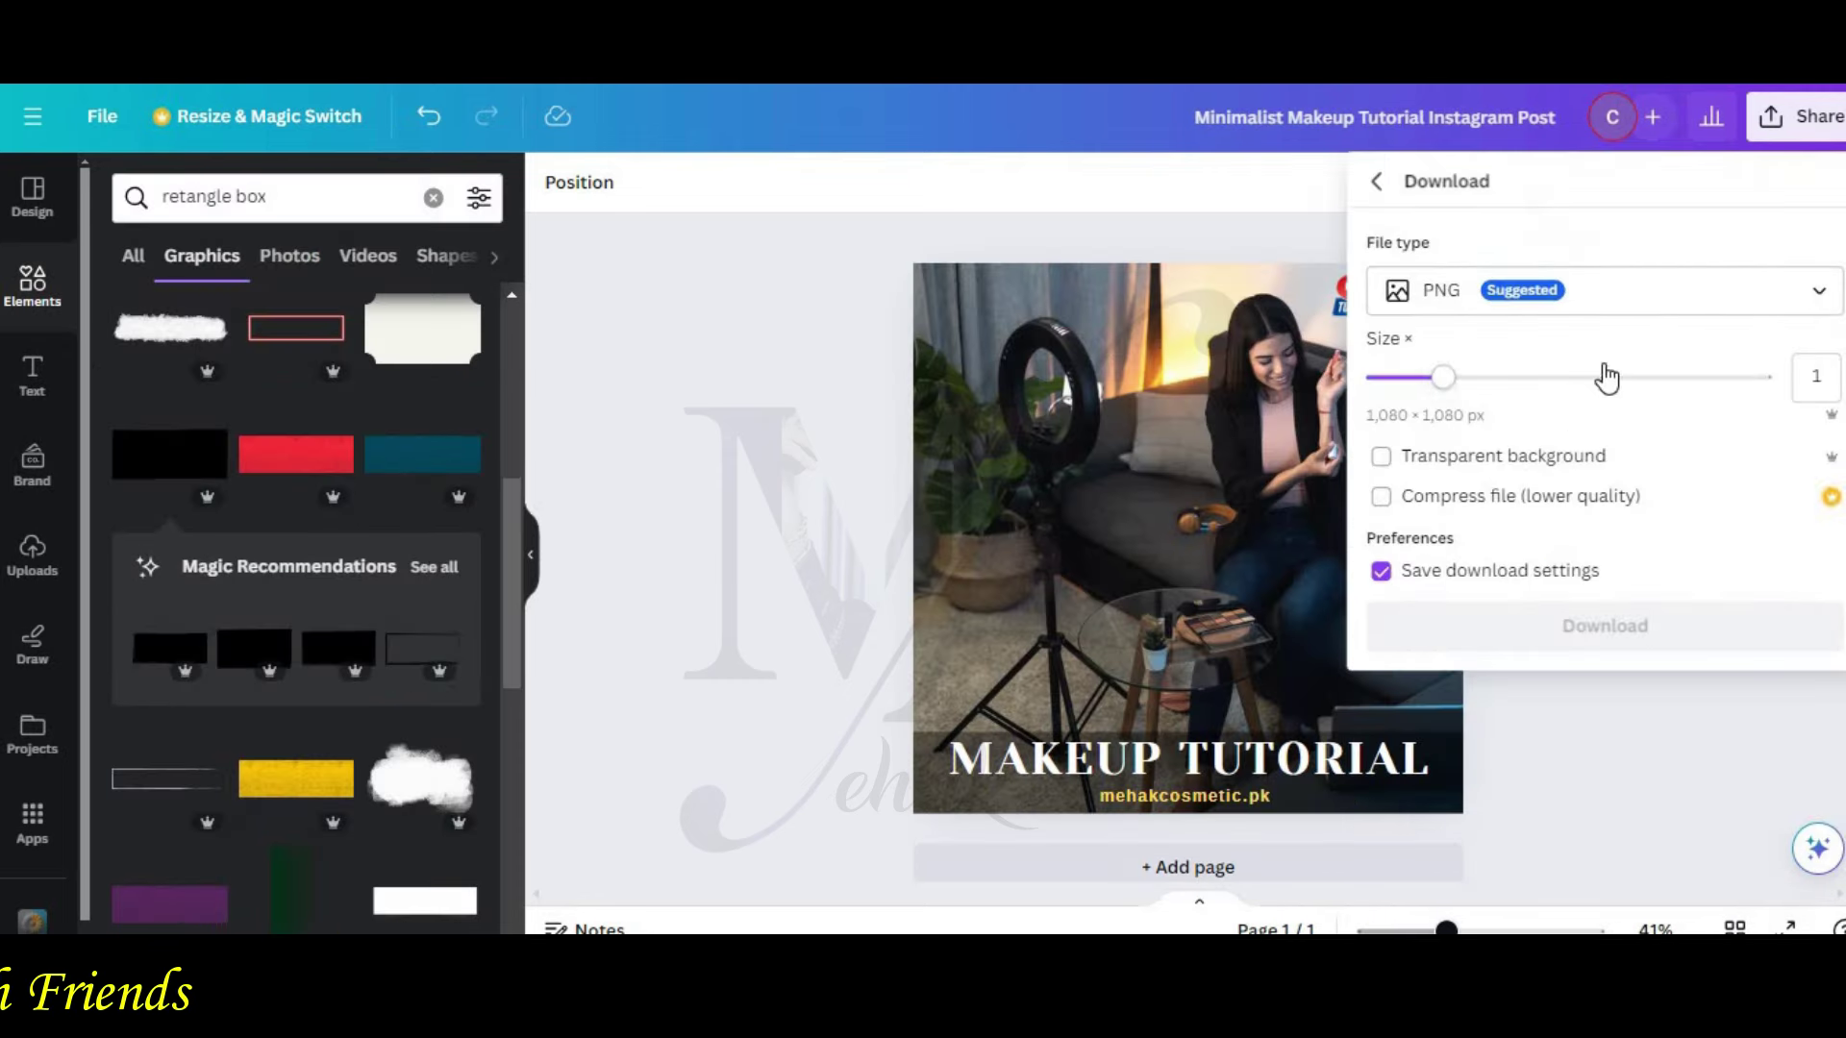
click(1604, 290)
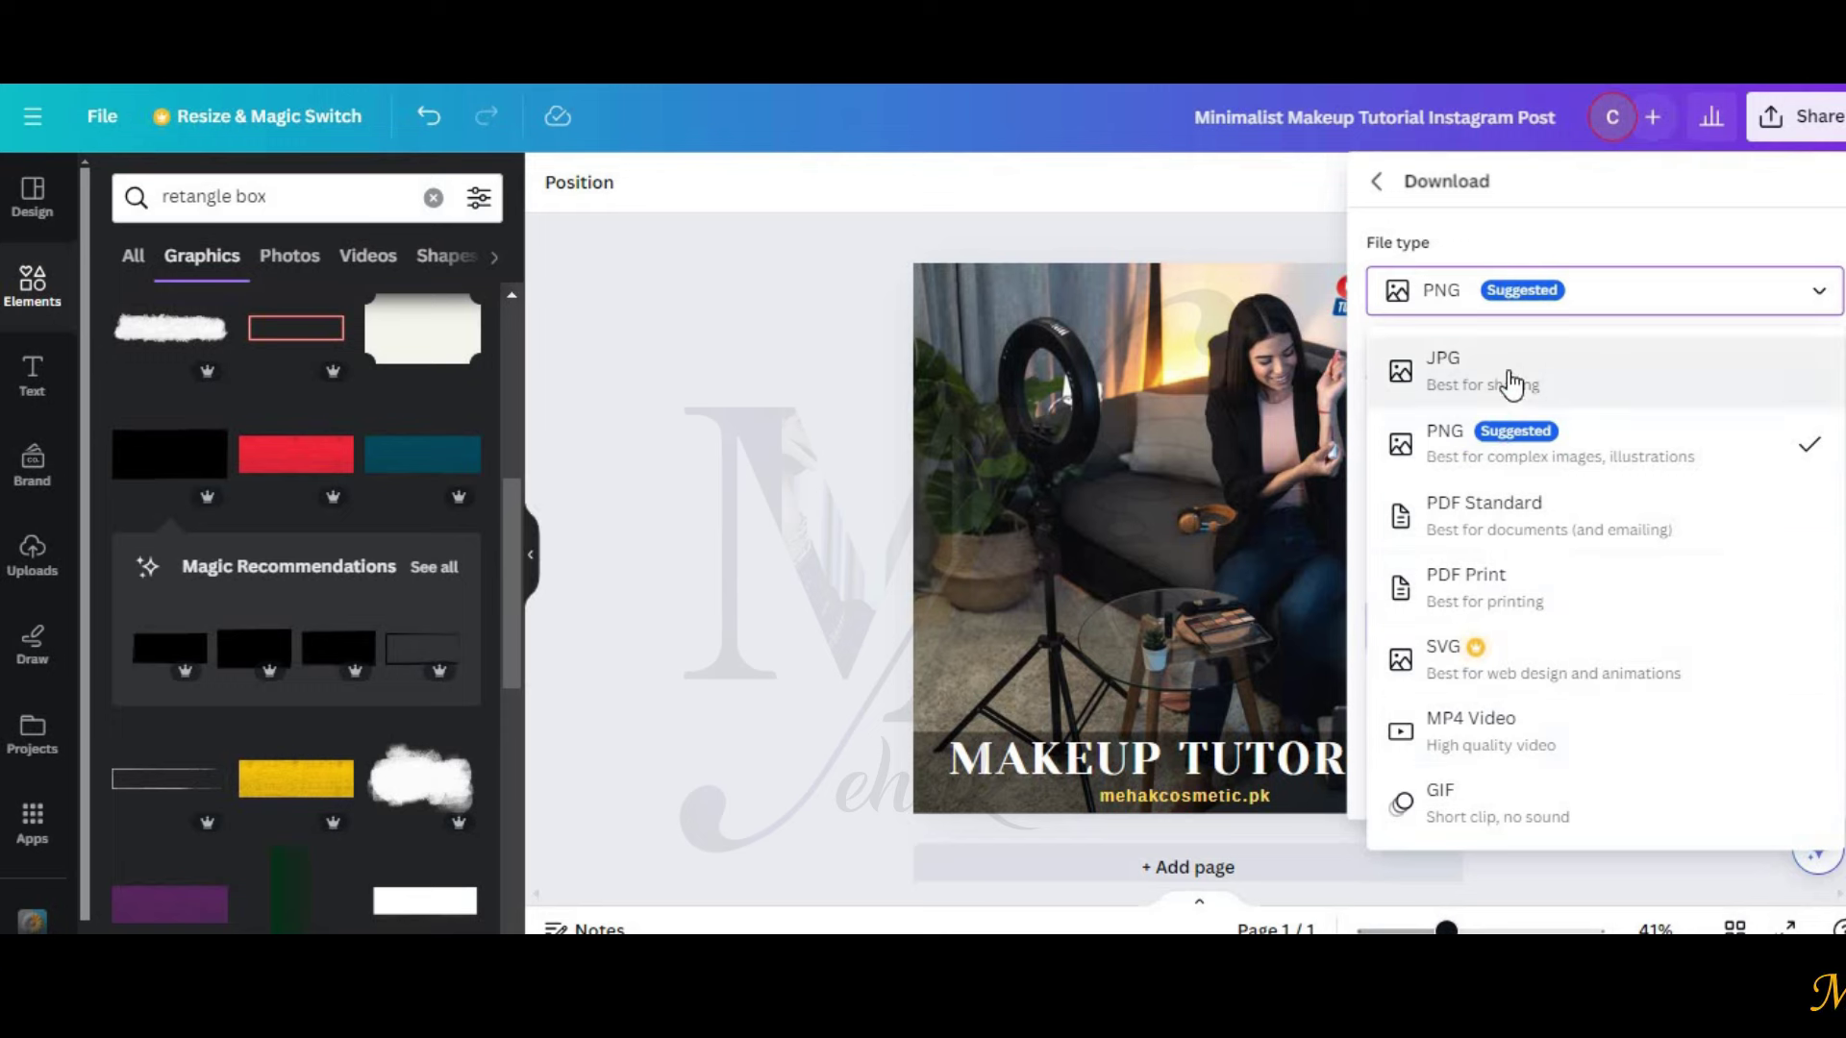
click(1447, 363)
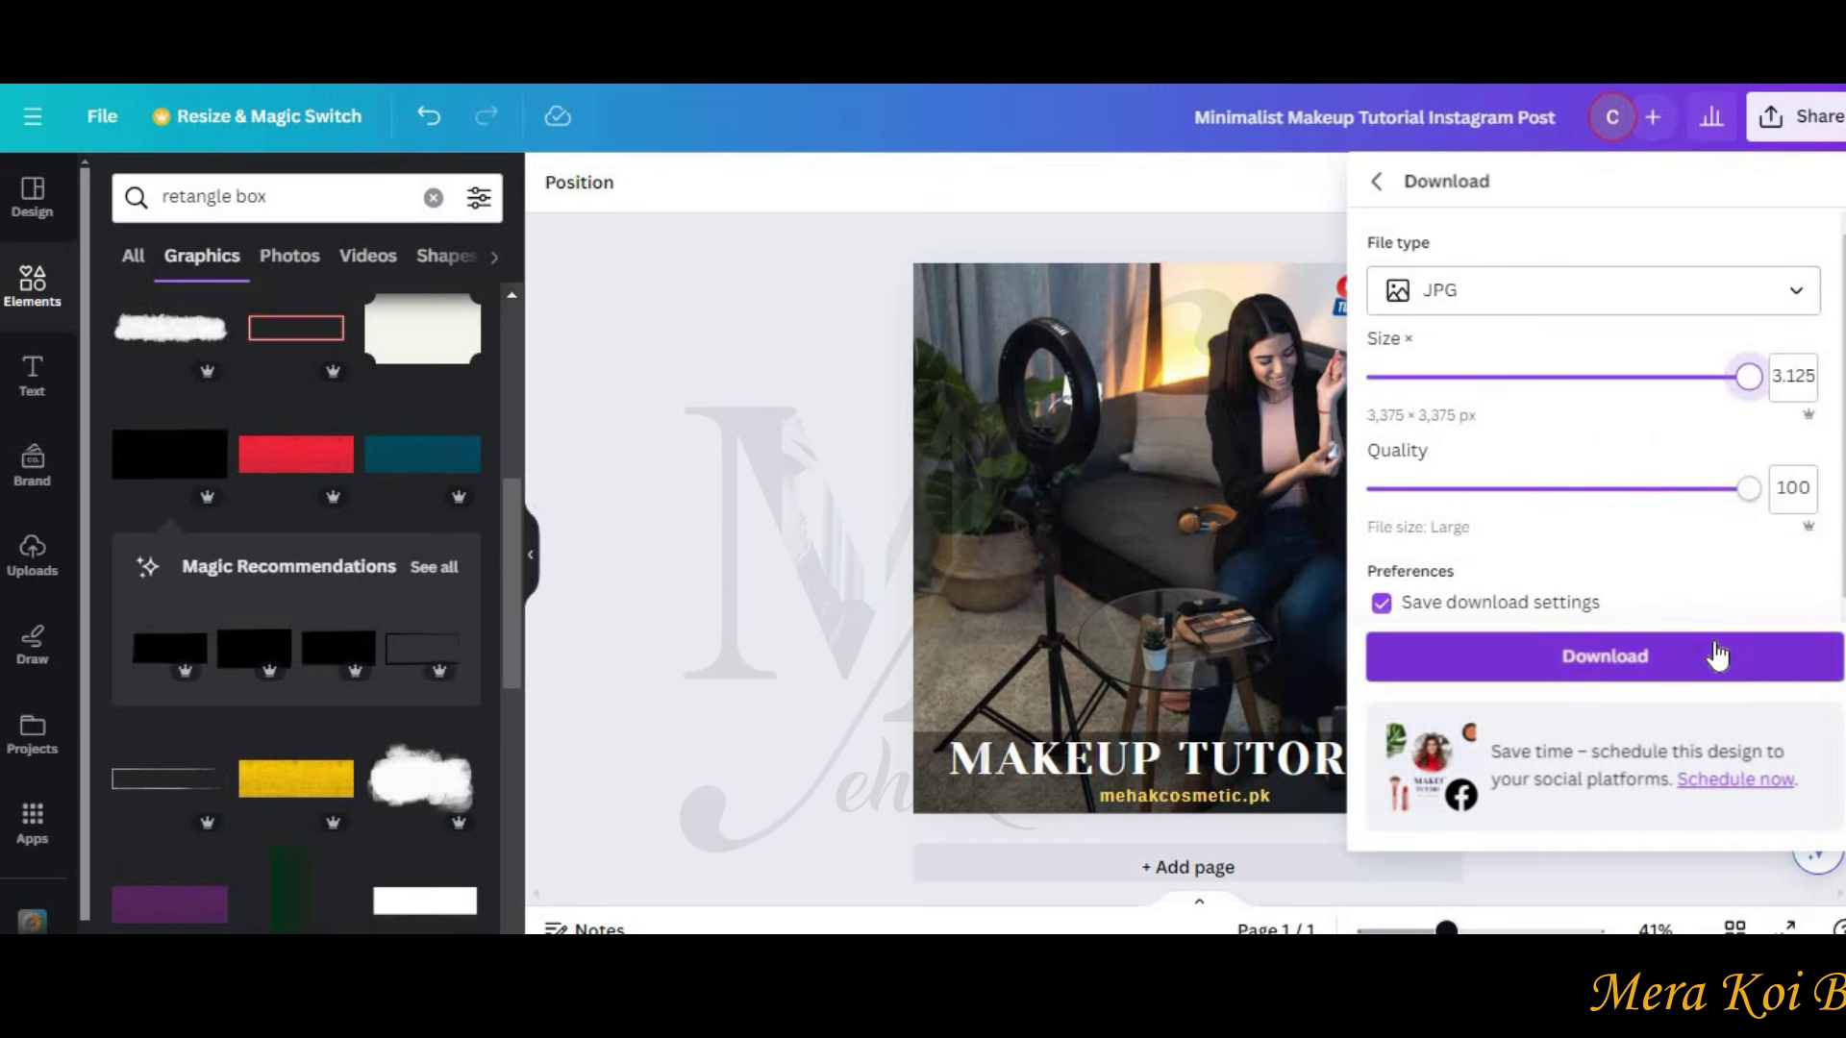
click(1716, 657)
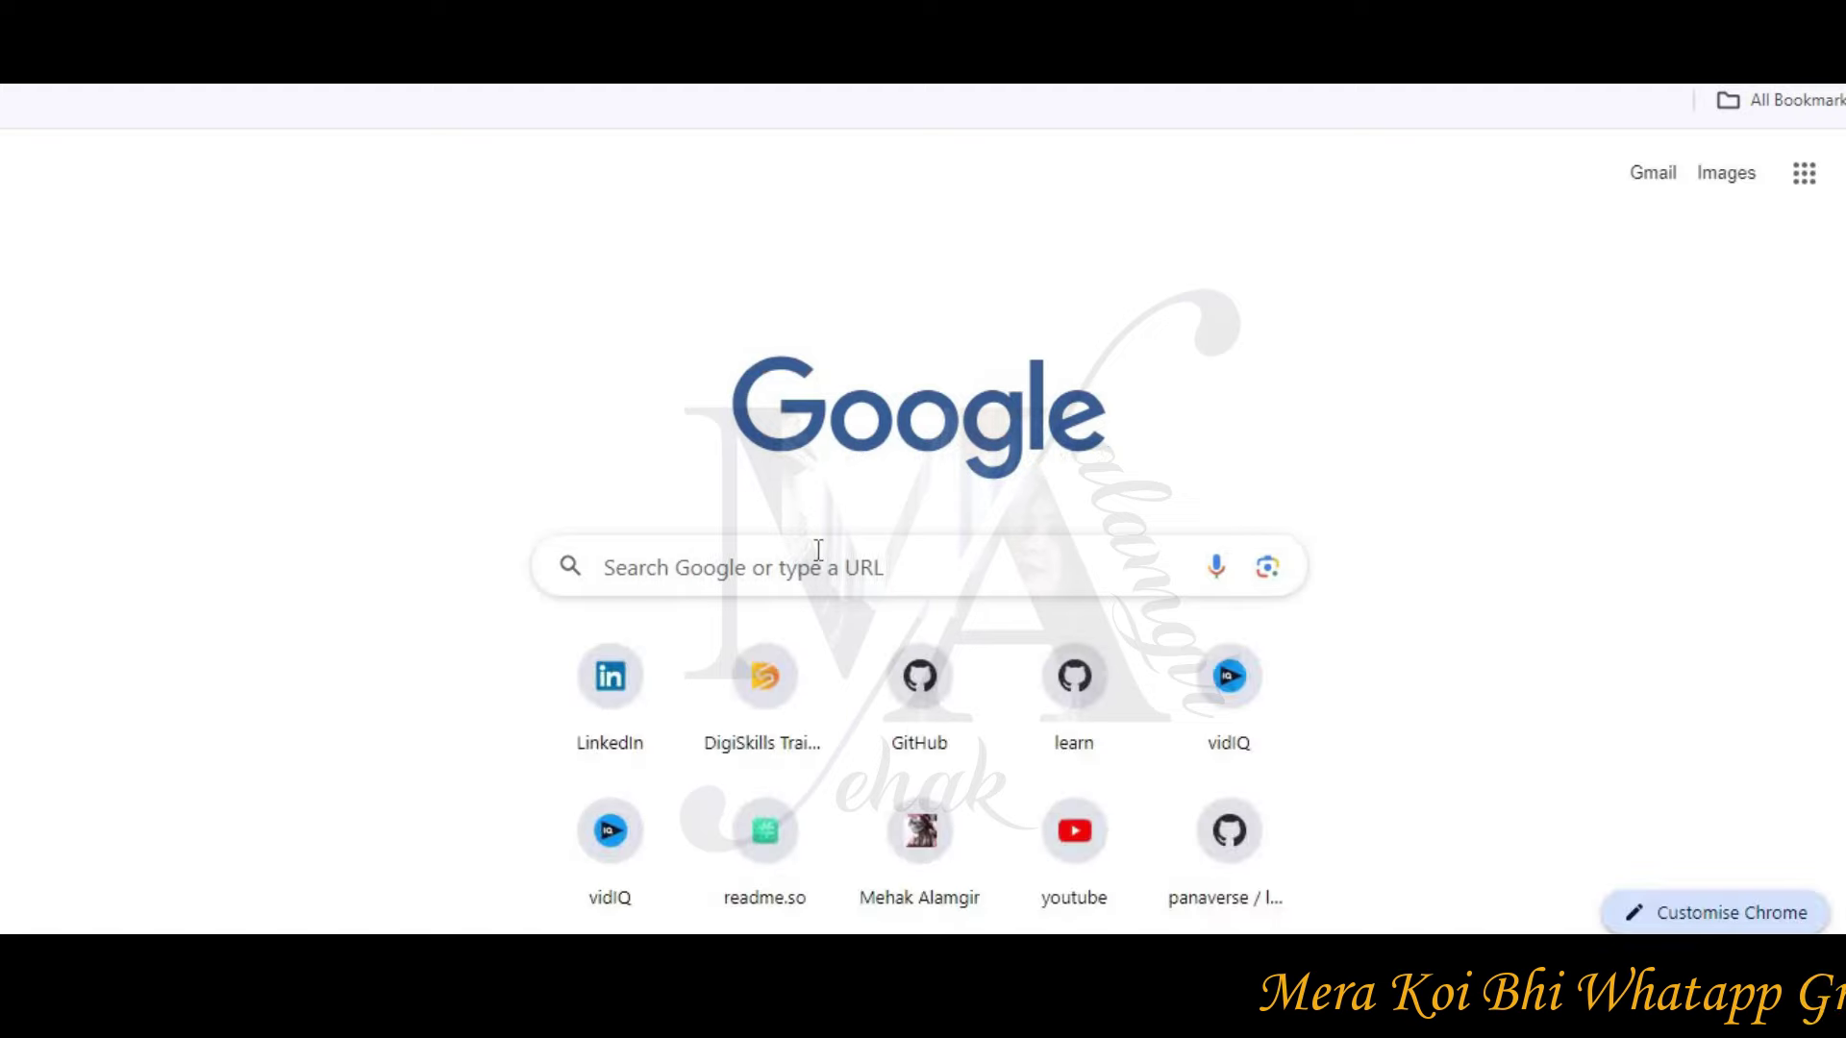
Step: Search Google for "beauty quotes"
click(818, 550)
text(b)
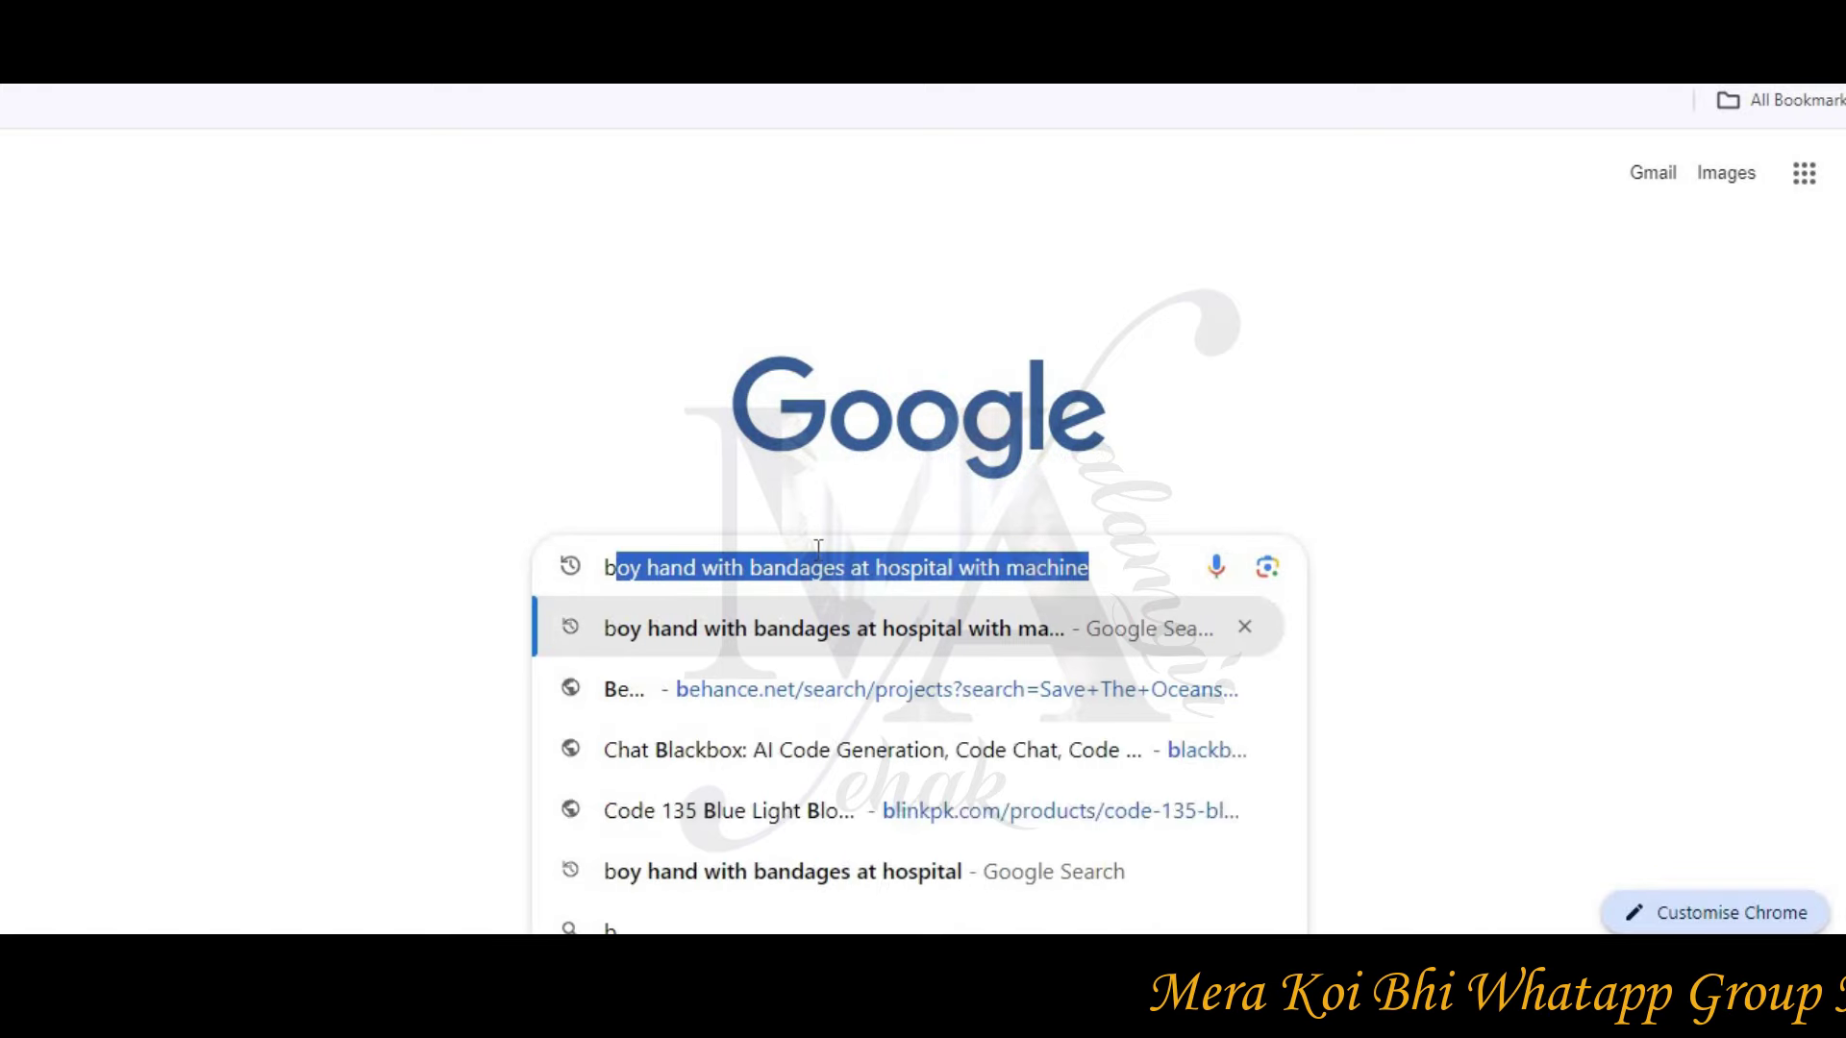
text(eauty )
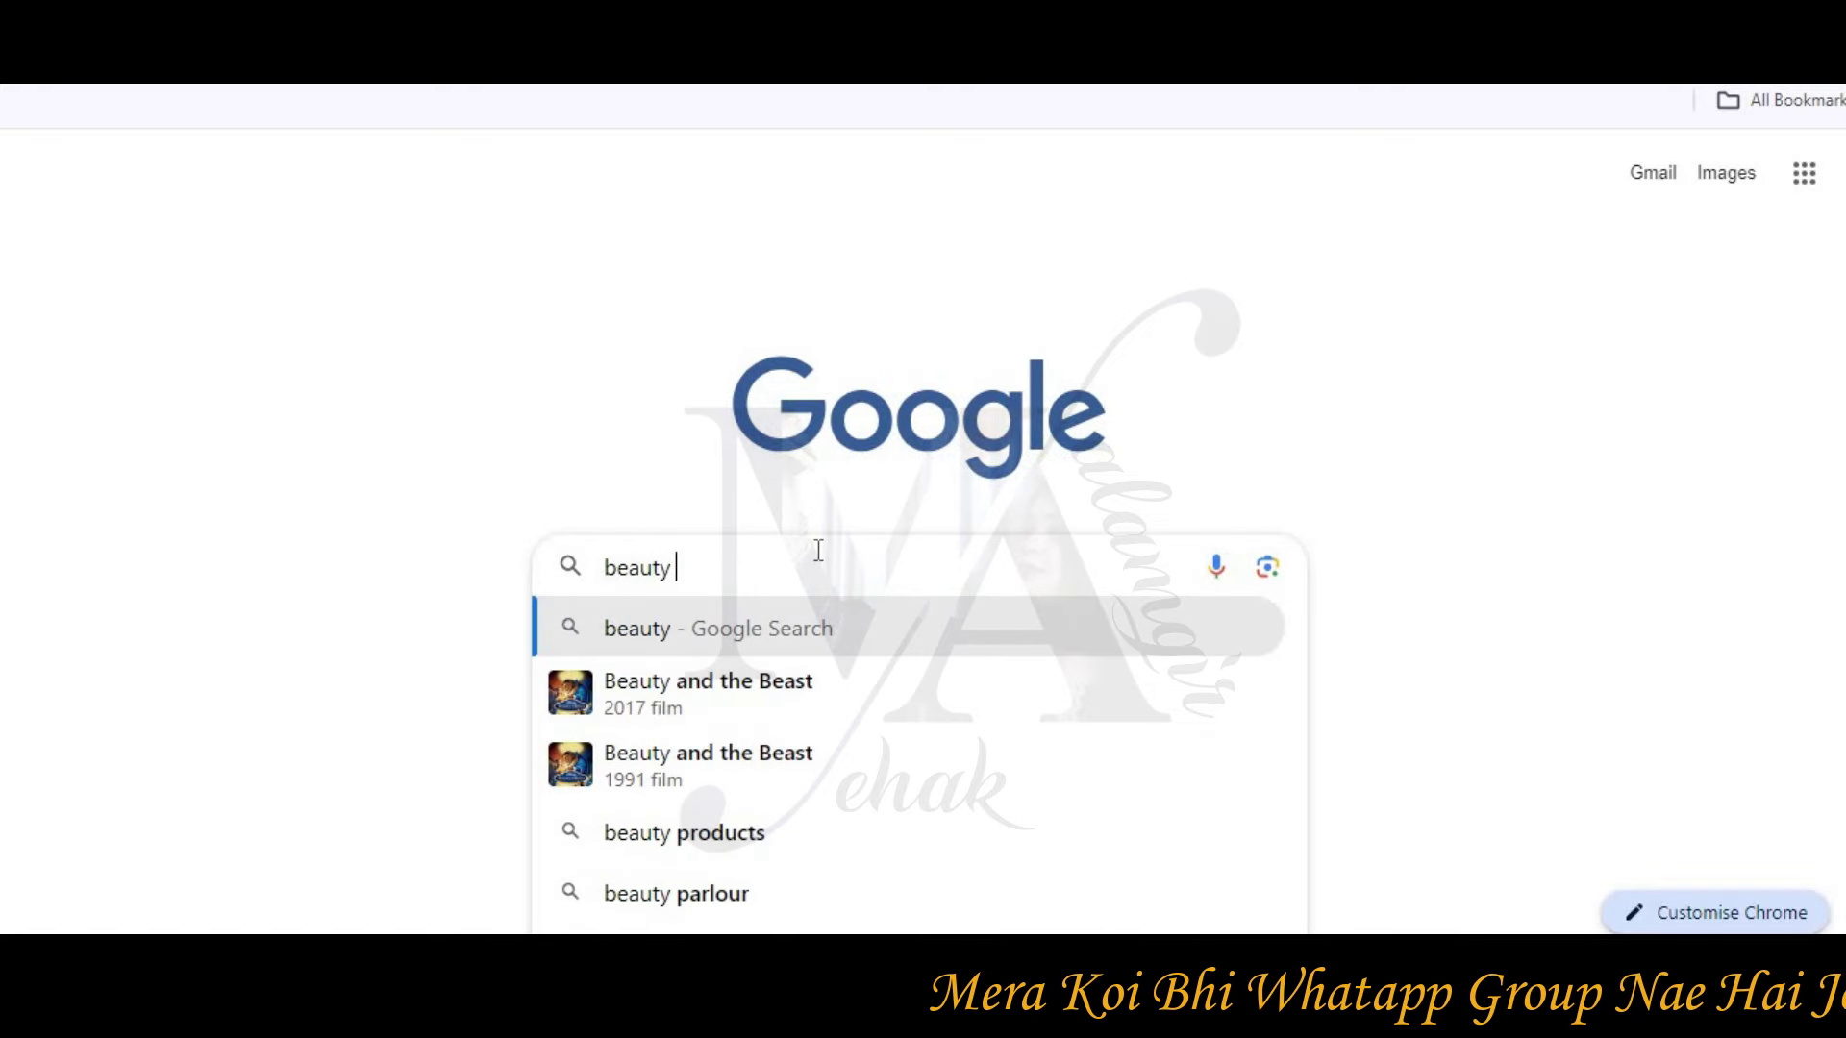
text(p)
key(BackSpace)
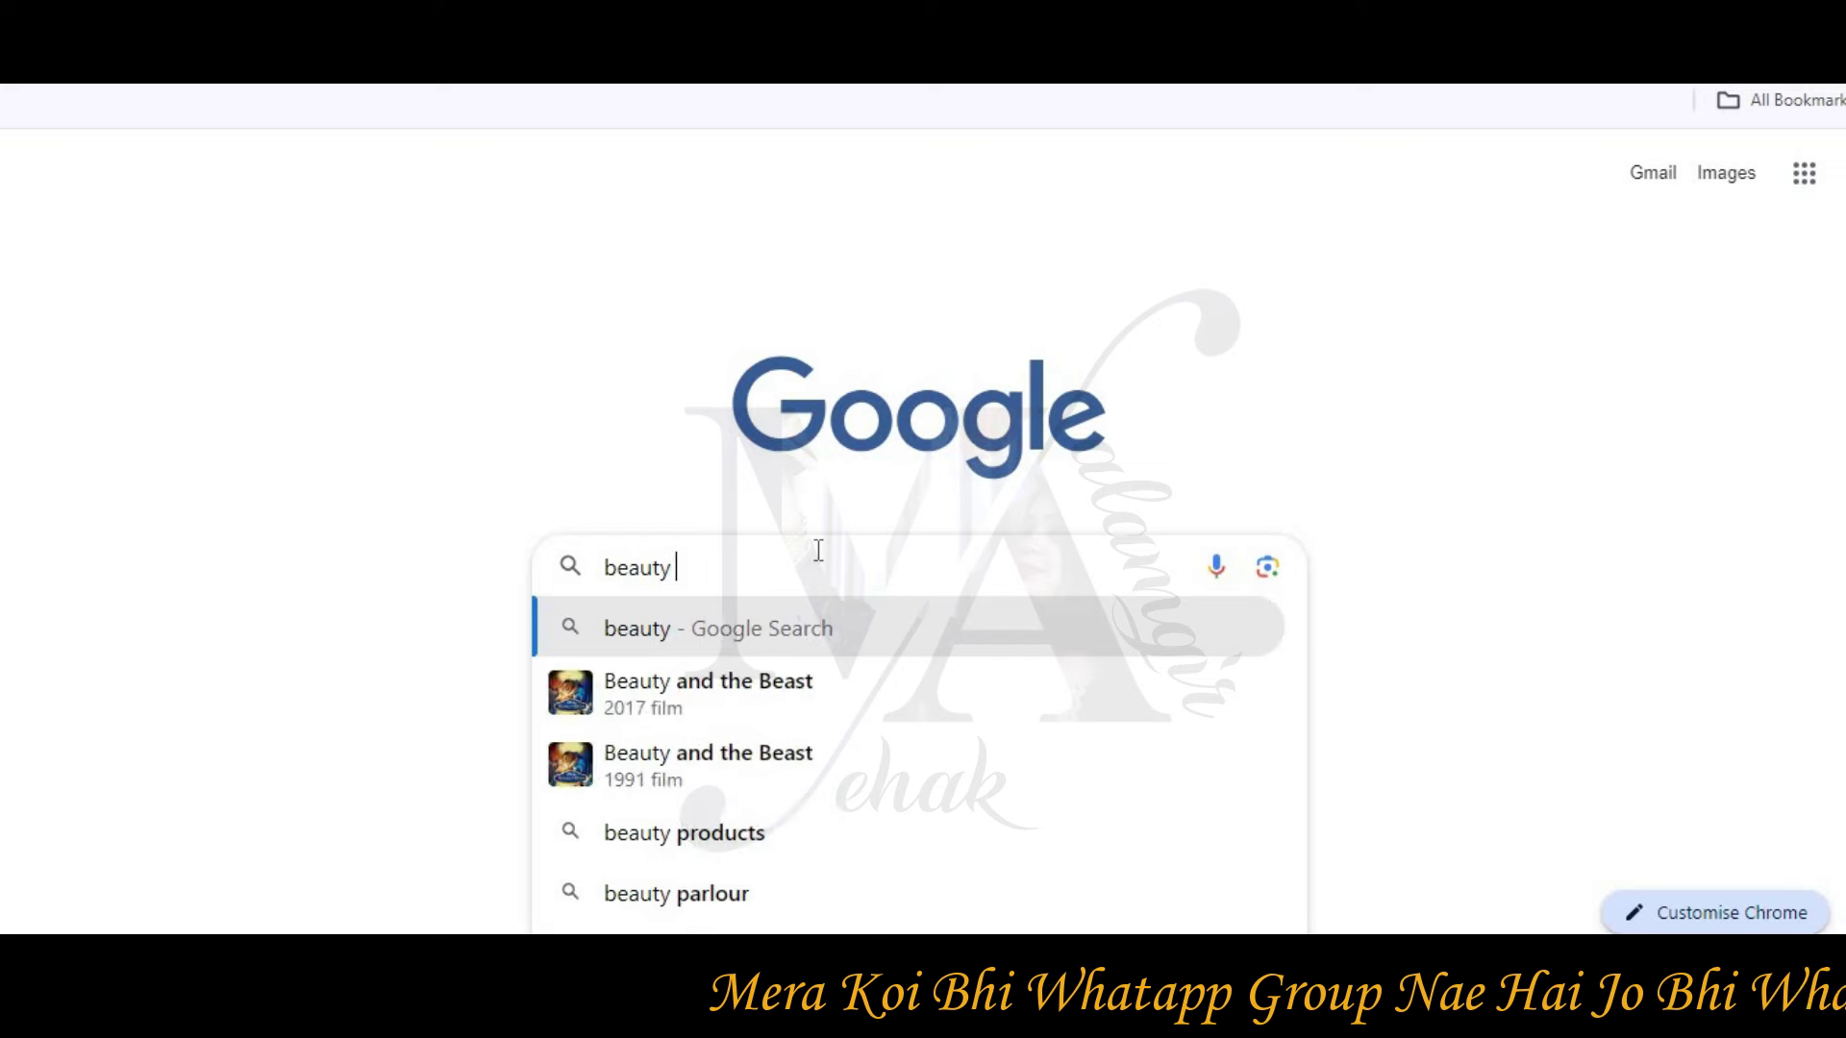
text(qu)
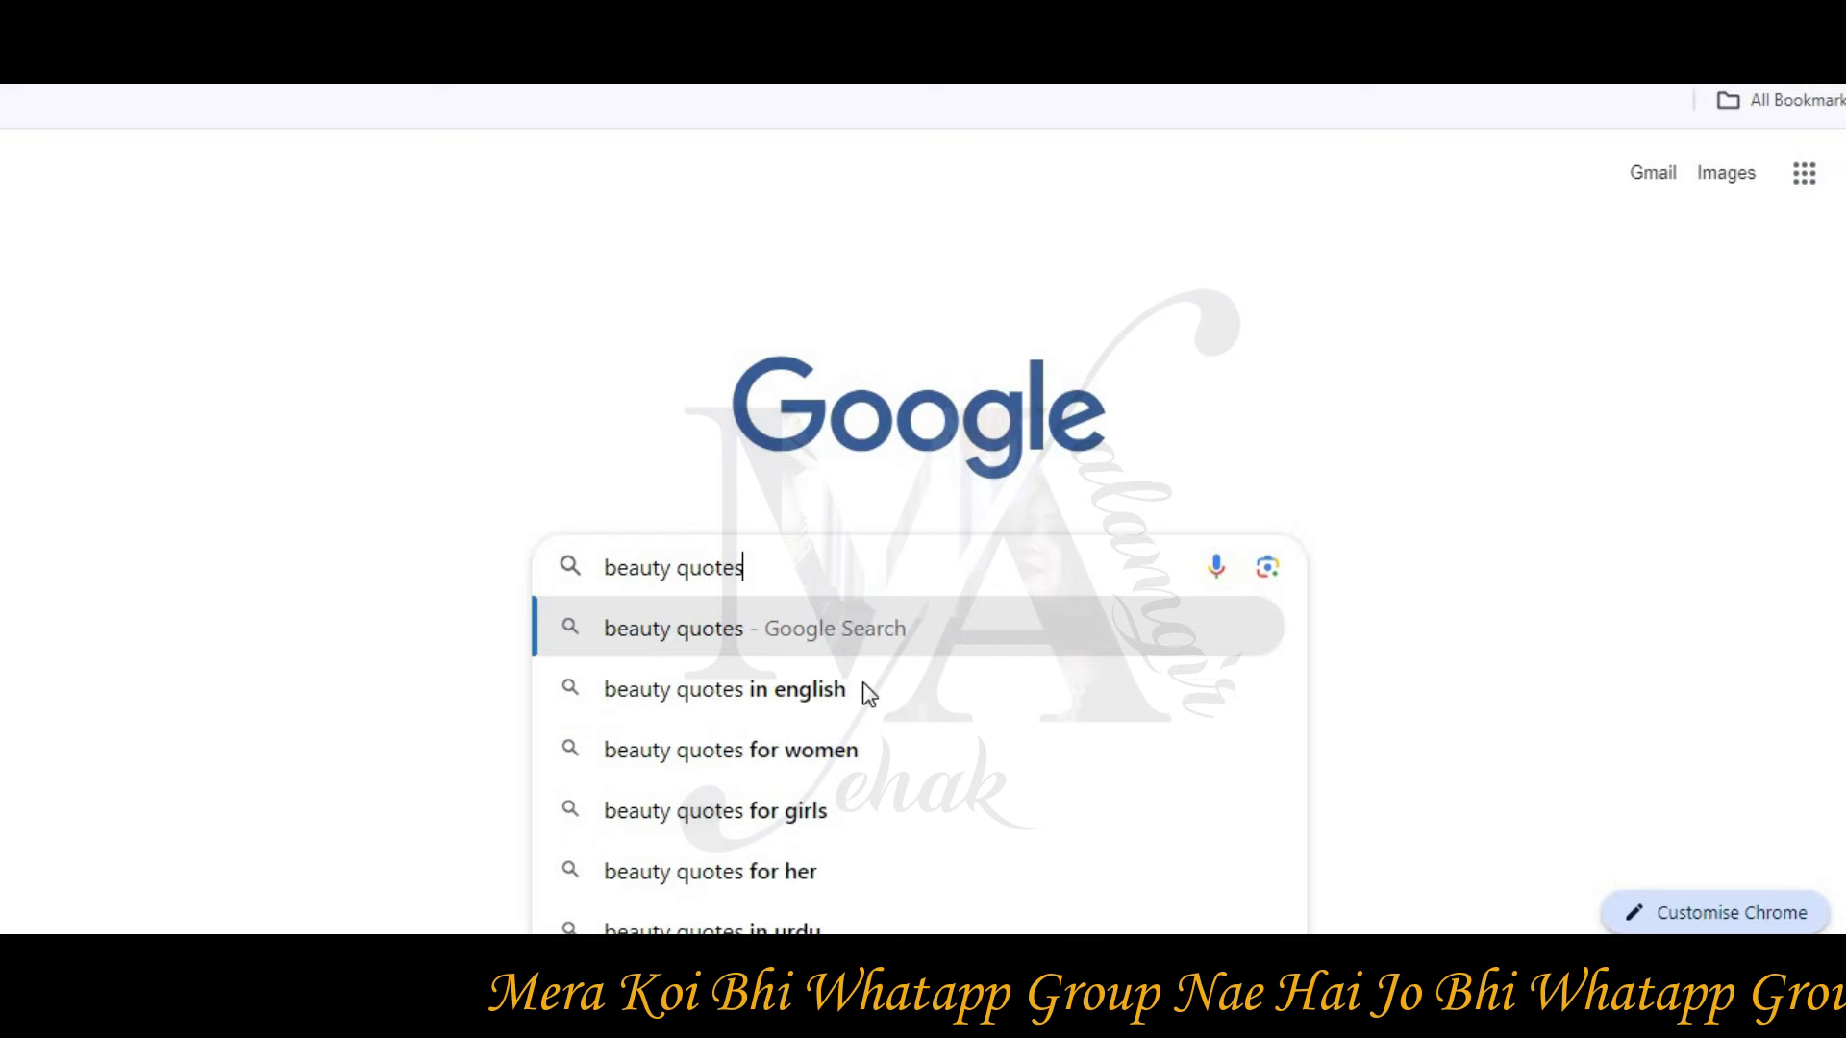
text(otes)
key(Return)
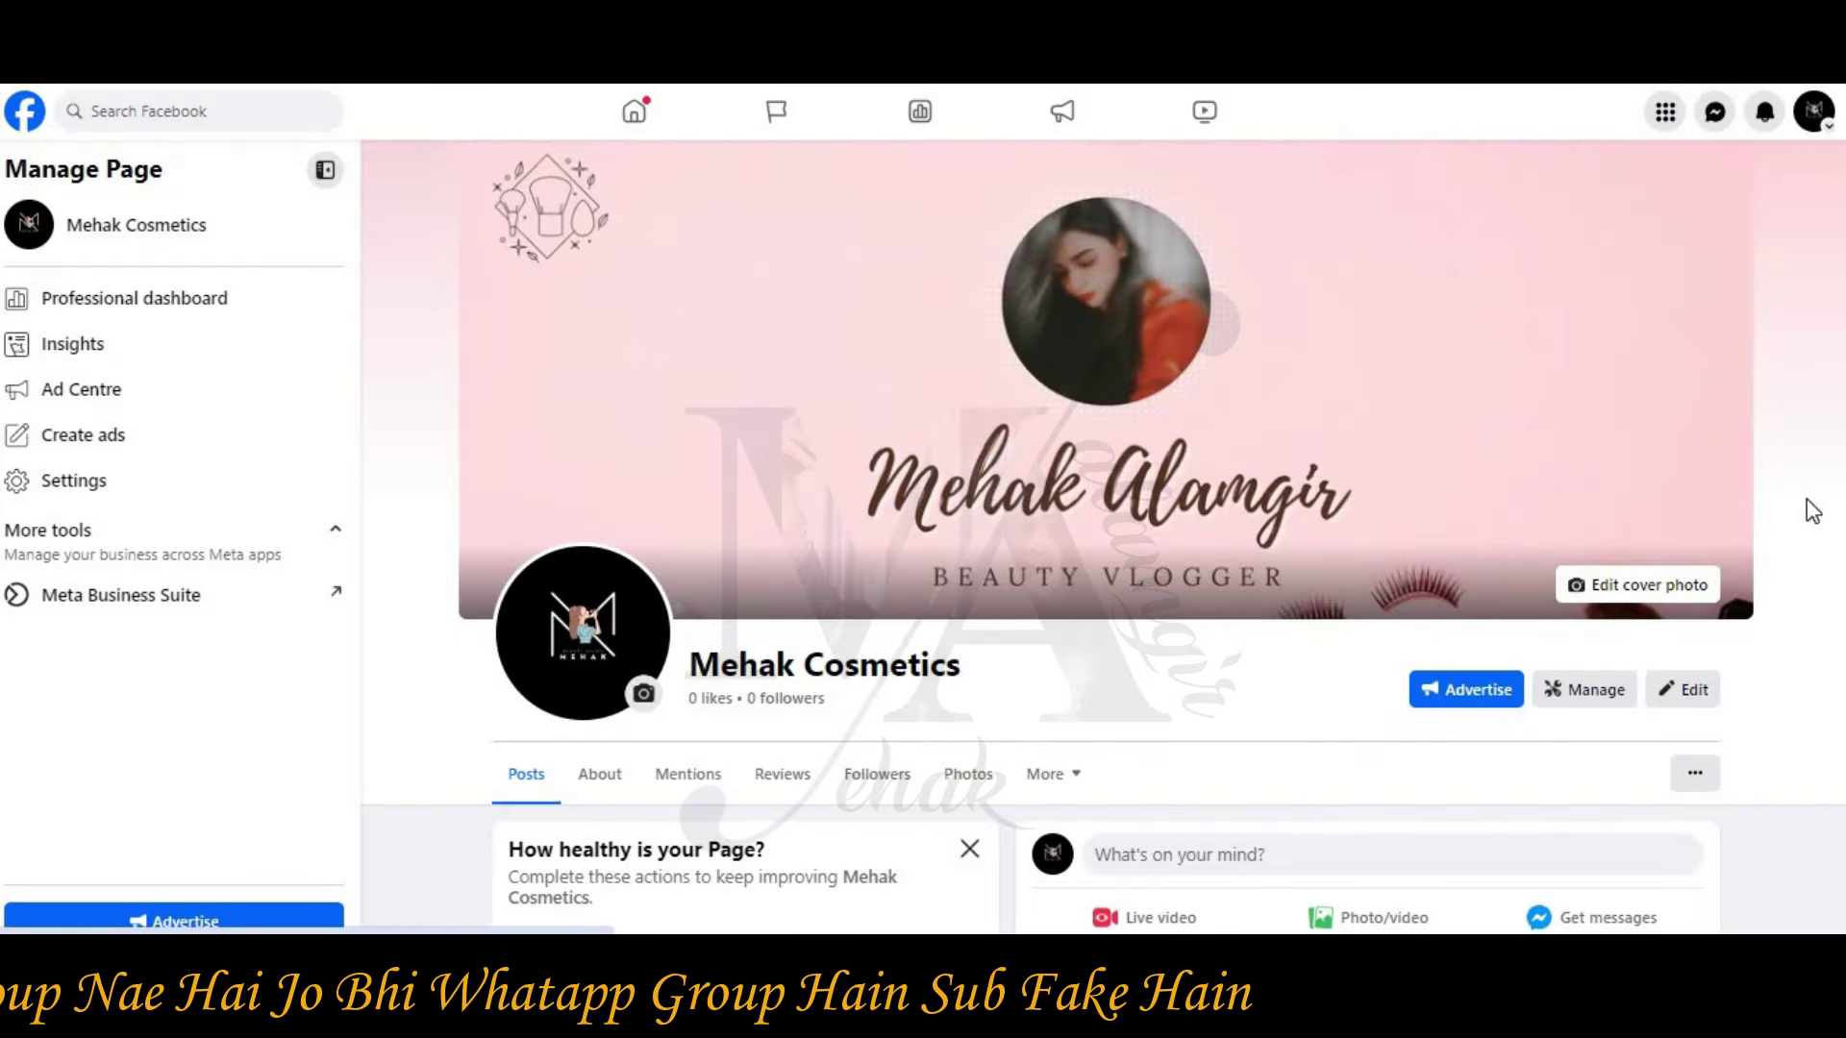
scroll(1812, 511, down, 3)
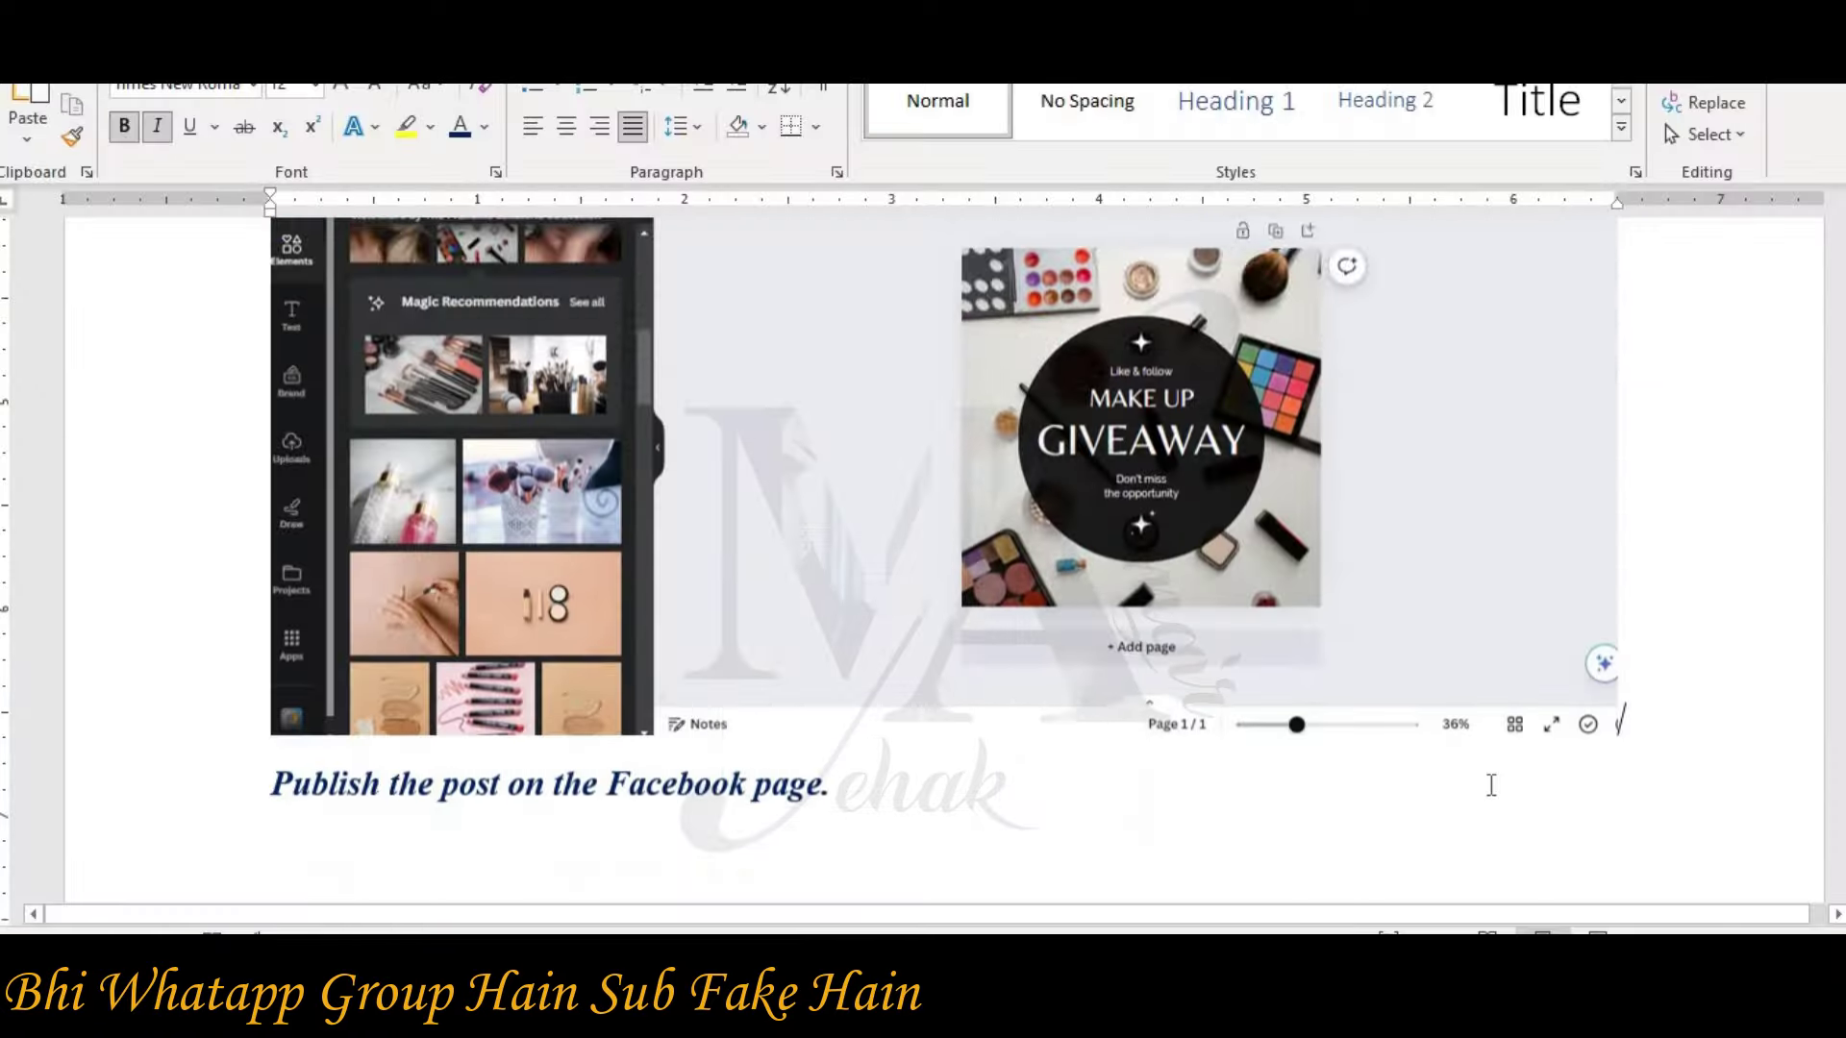
Step: Switch to the Mehak Cosmetics Facebook page, start a photo post and attach the Minimalist Makeup Tutorial Instagram Post image
scroll(748, 348, down, 5)
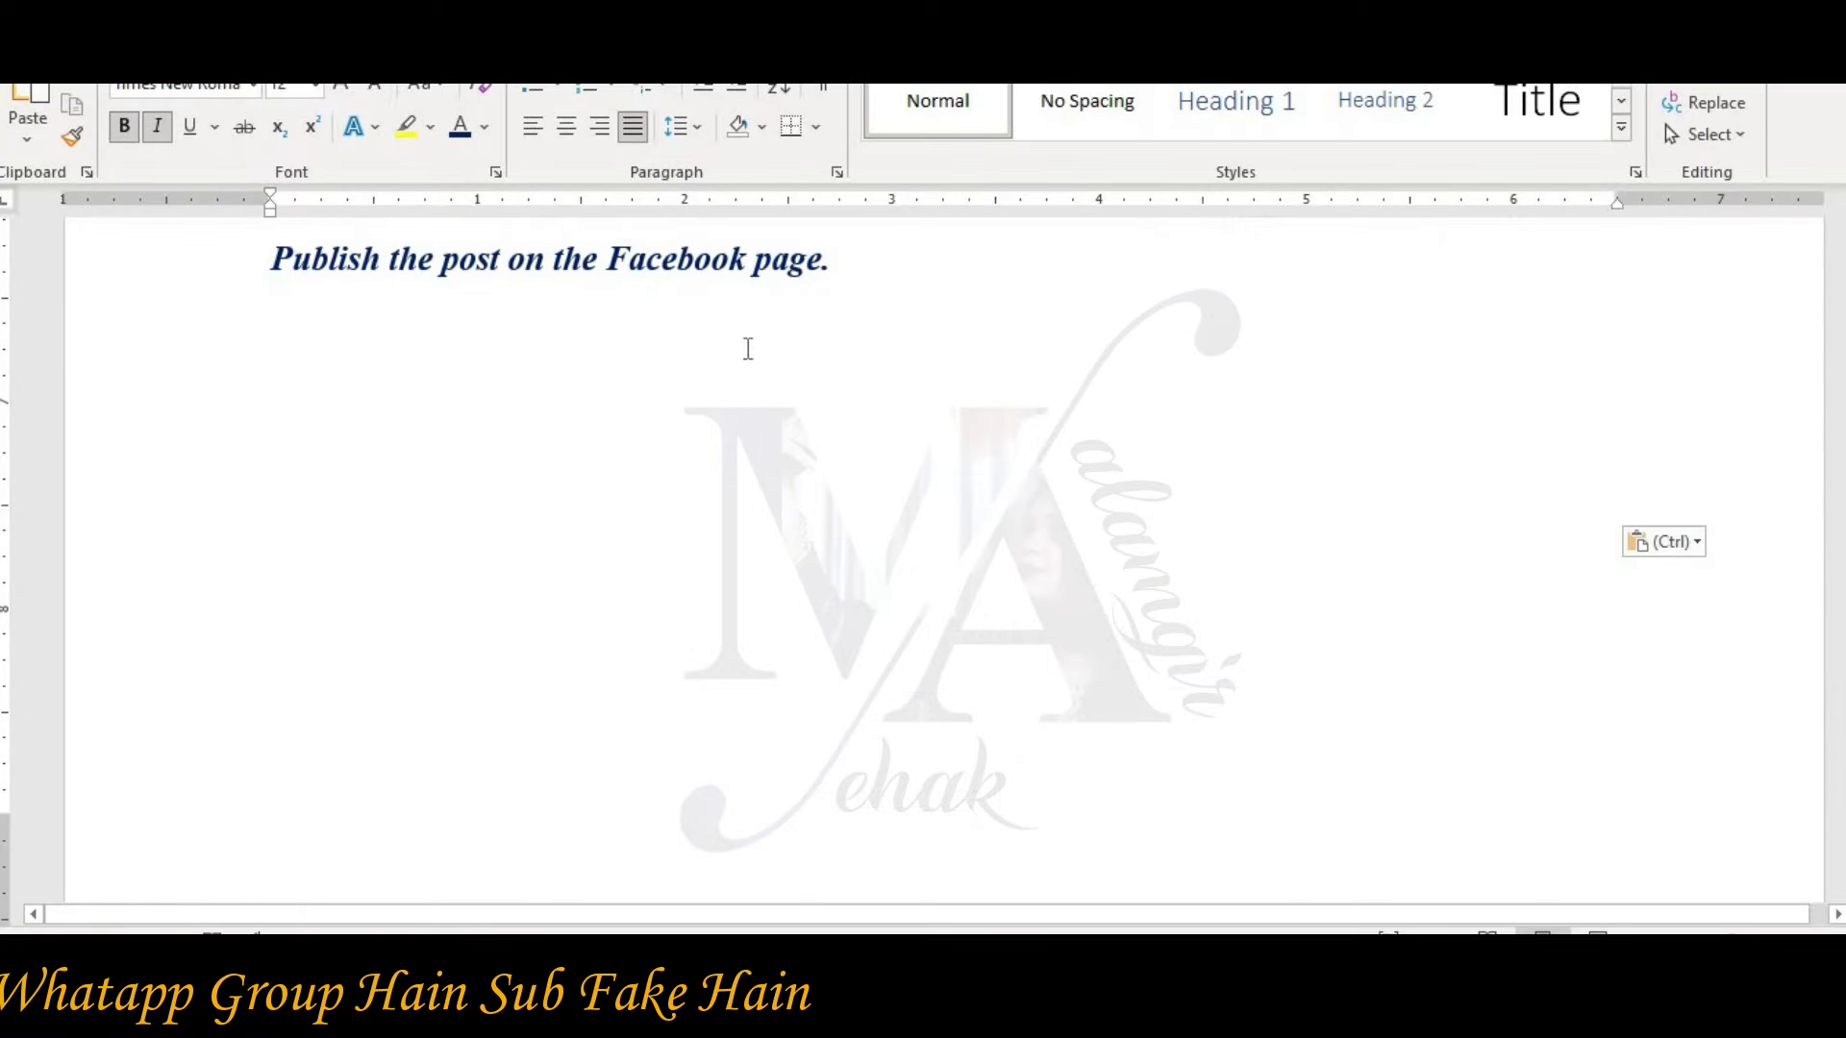
click(452, 808)
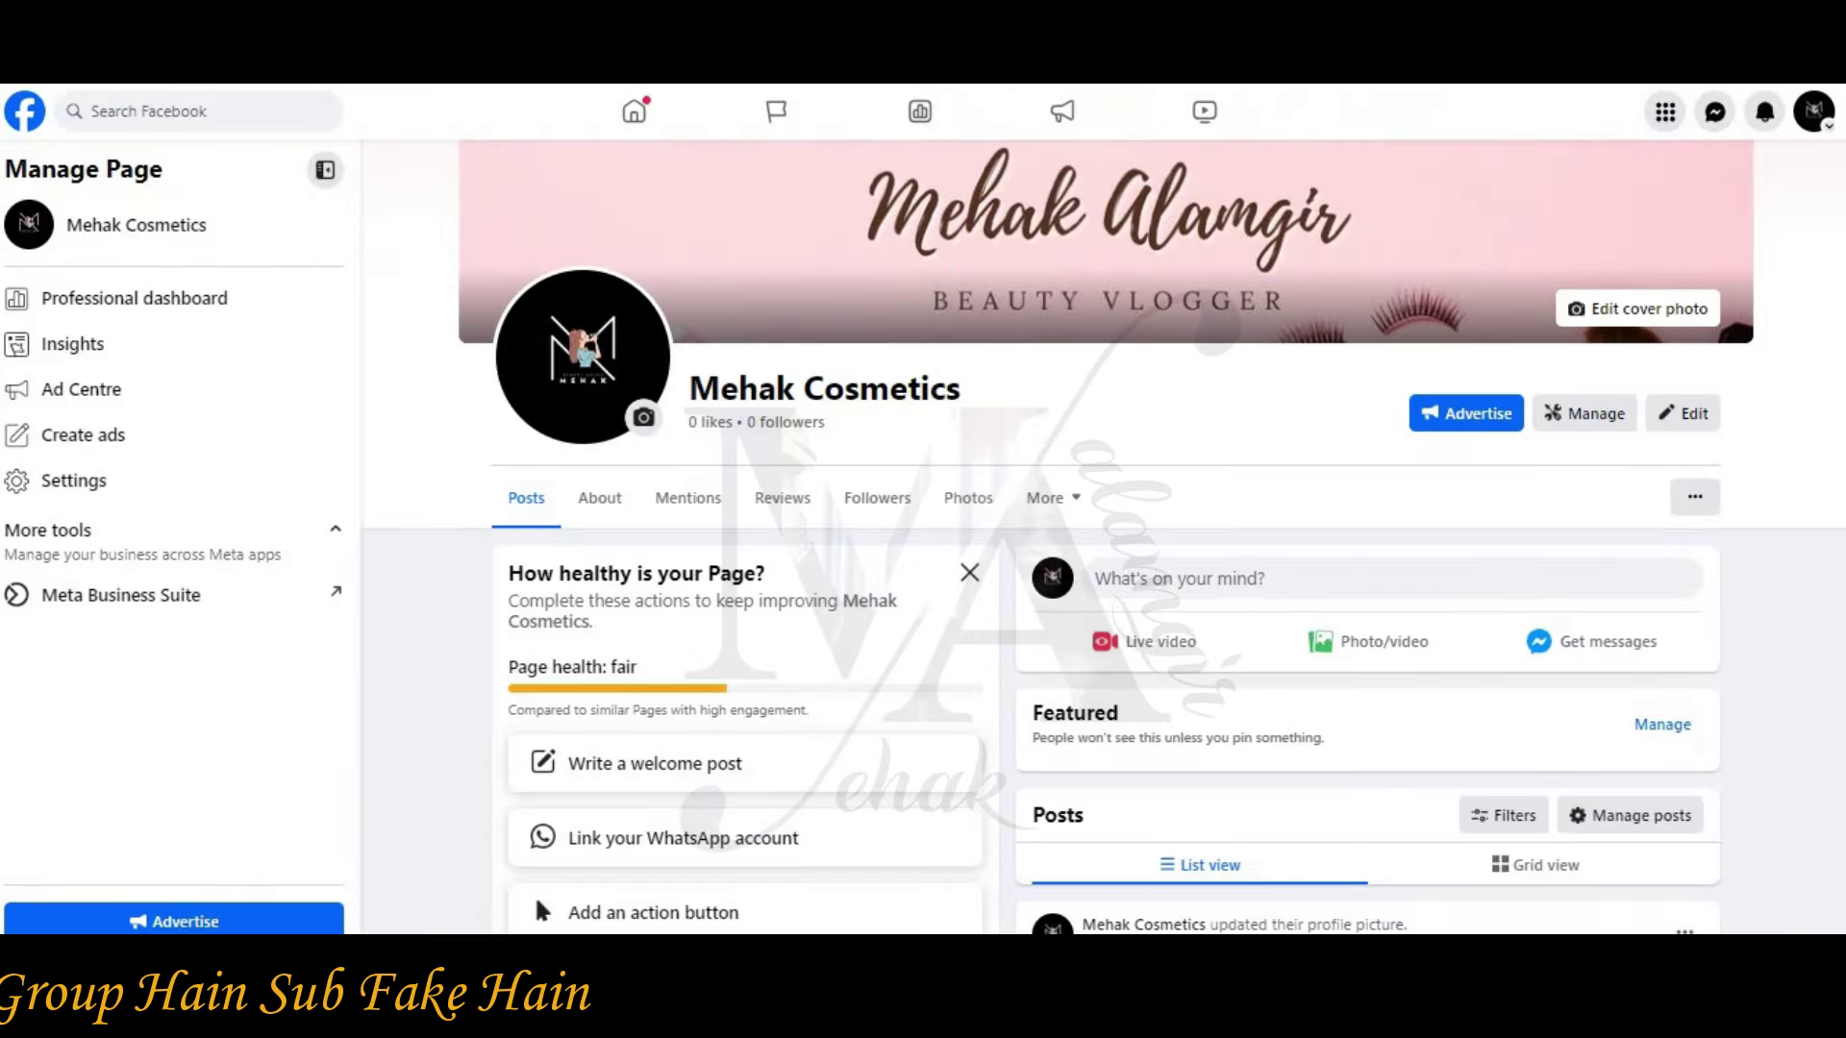
click(1335, 668)
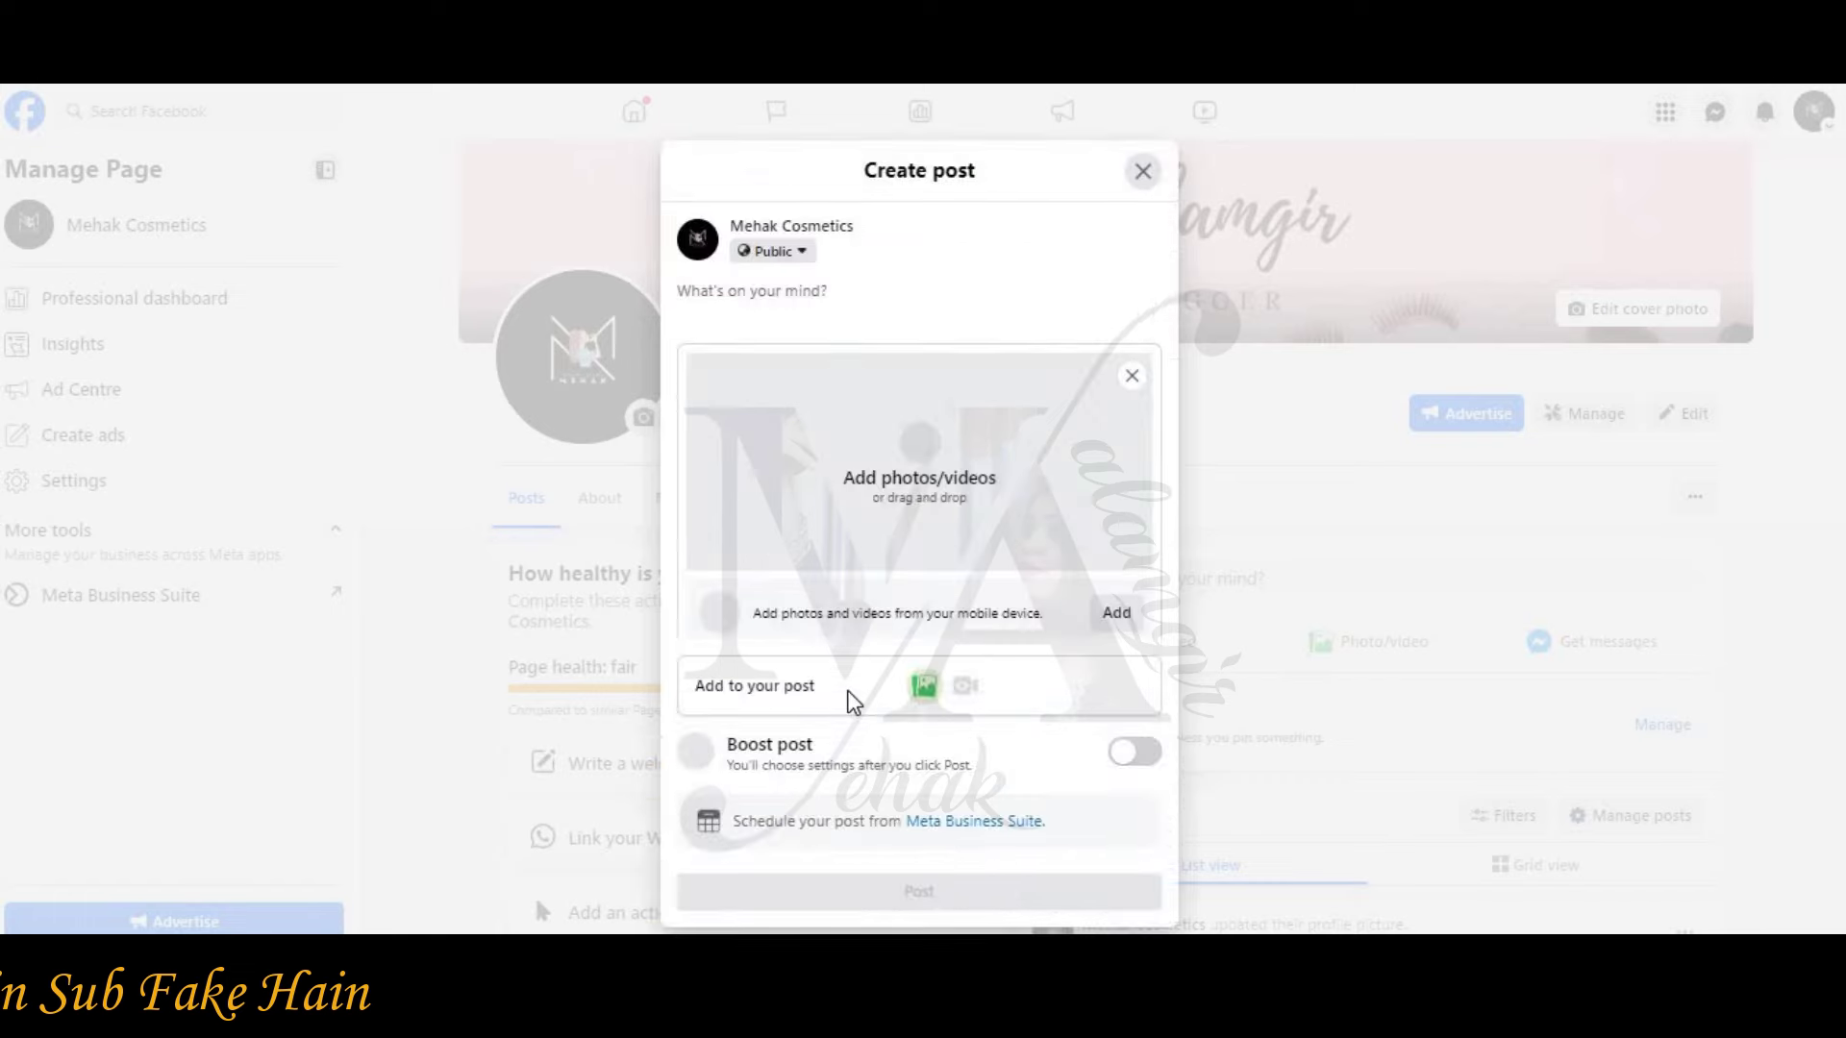
click(955, 490)
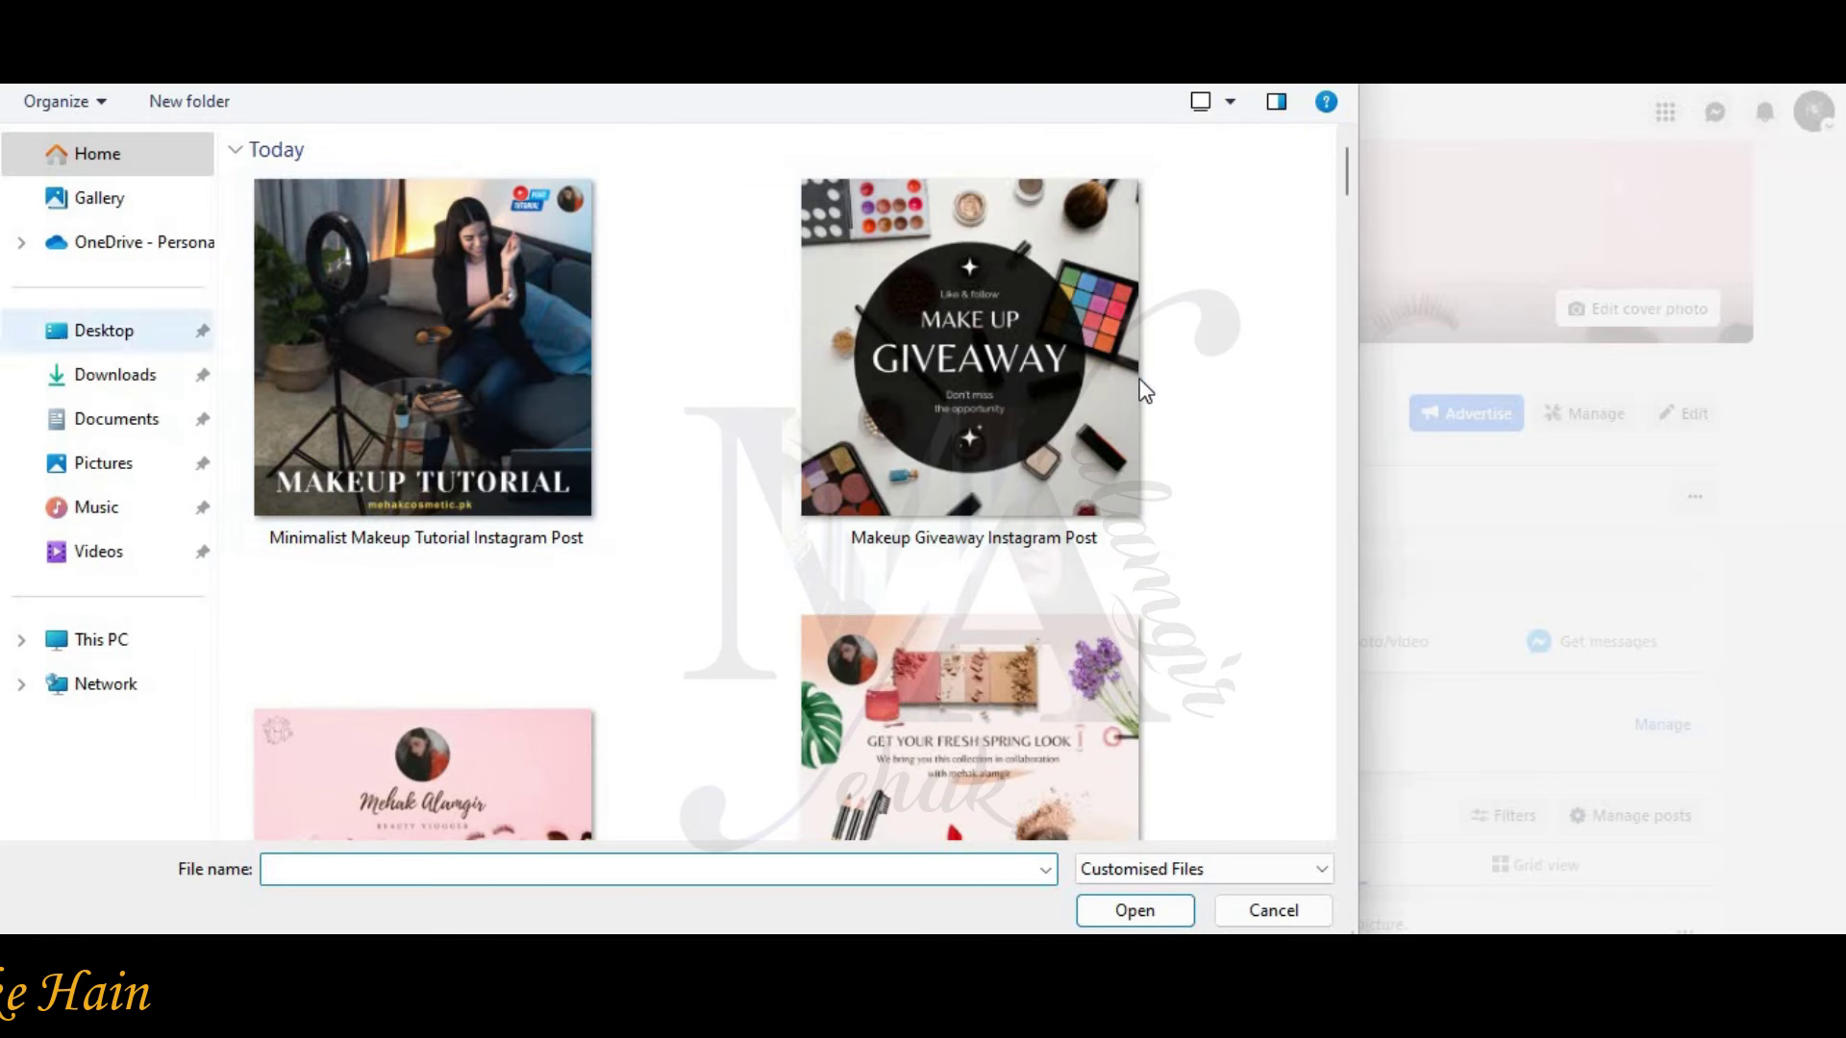
click(1144, 389)
click(346, 383)
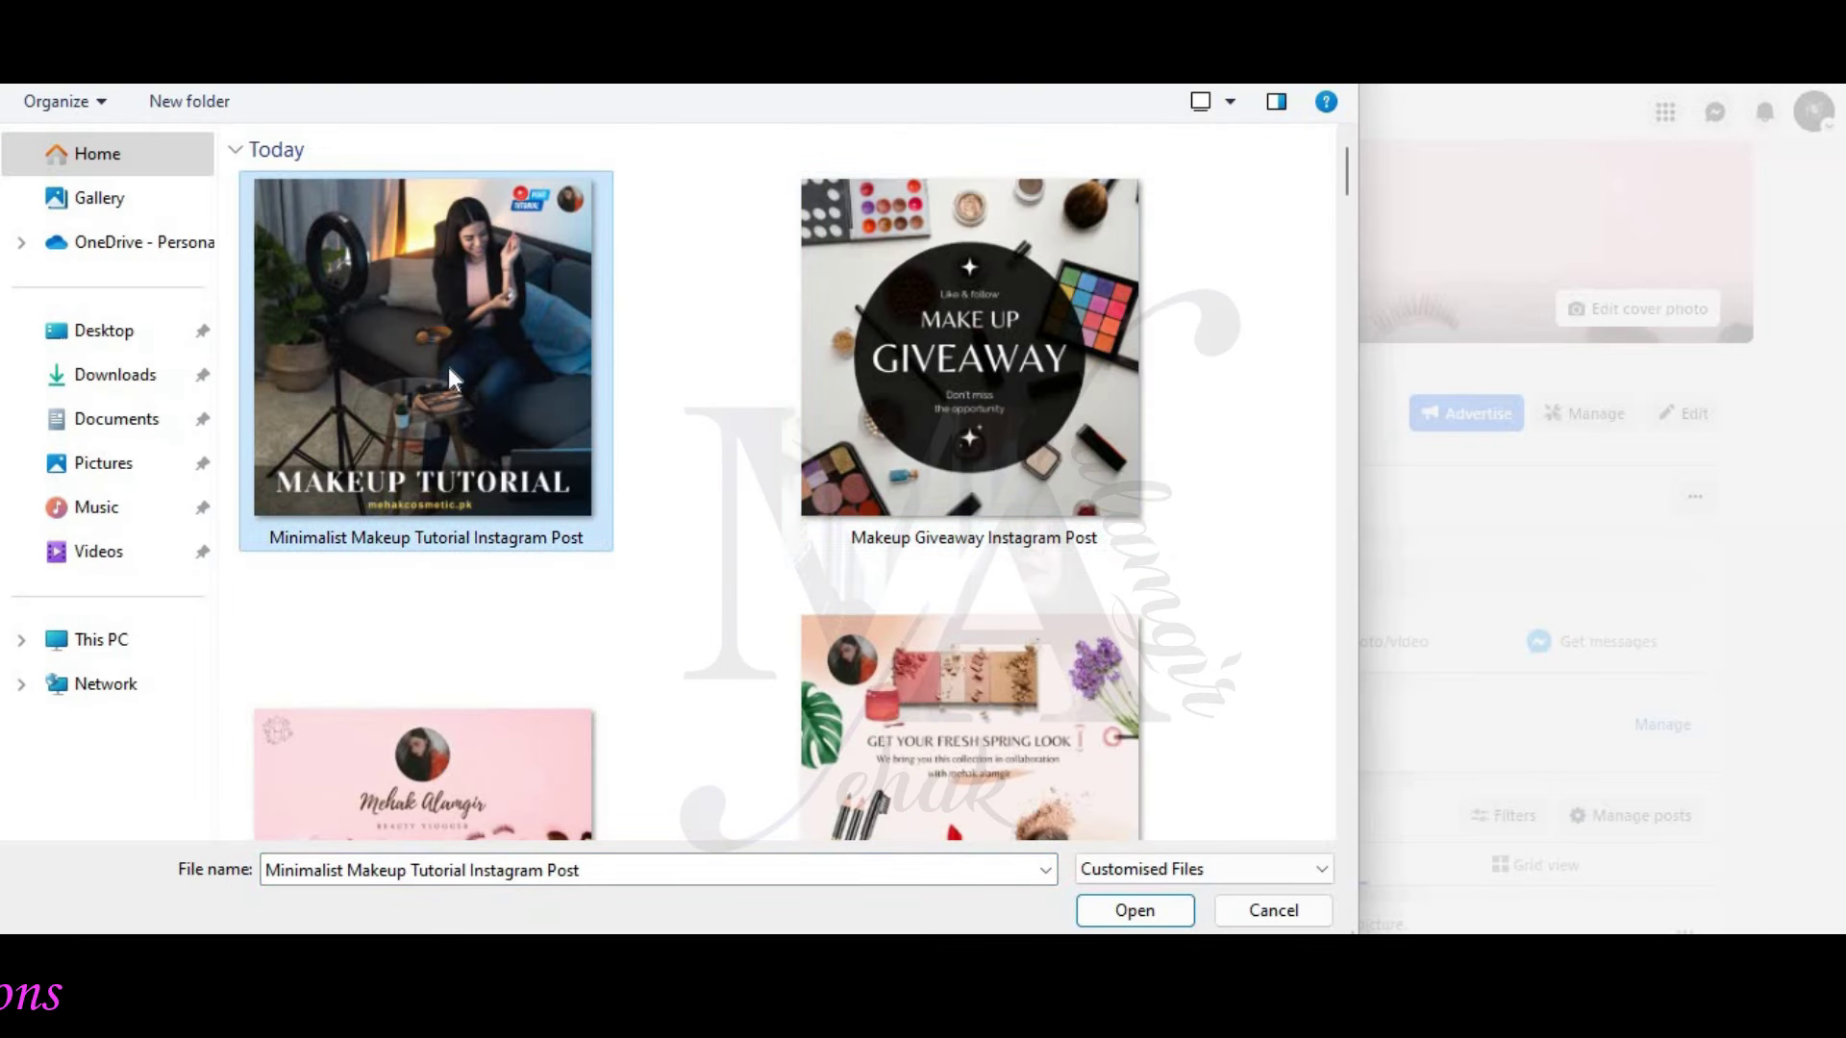
key(Return)
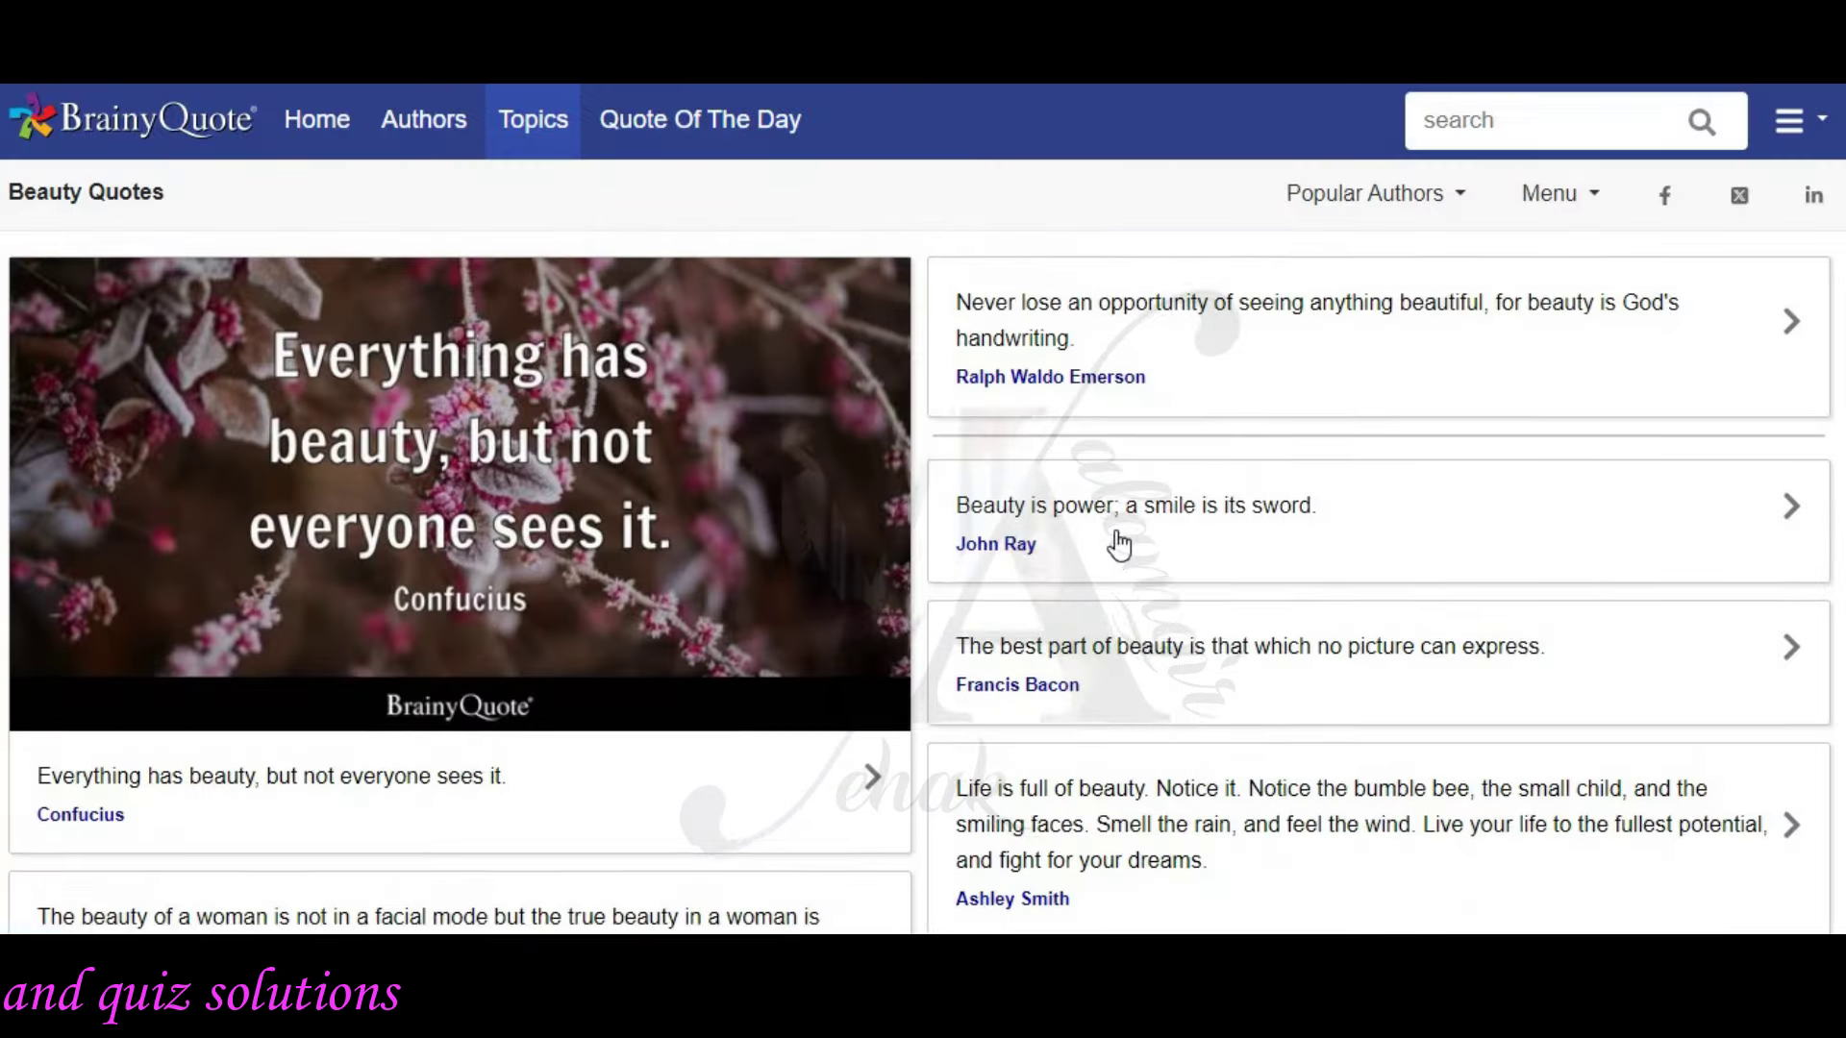
Step: Copy the BrainyQuote beauty quote beginning "Life is full of beauty. Notice it." and paste it as the Facebook post's caption
scroll(1113, 539, down, 3)
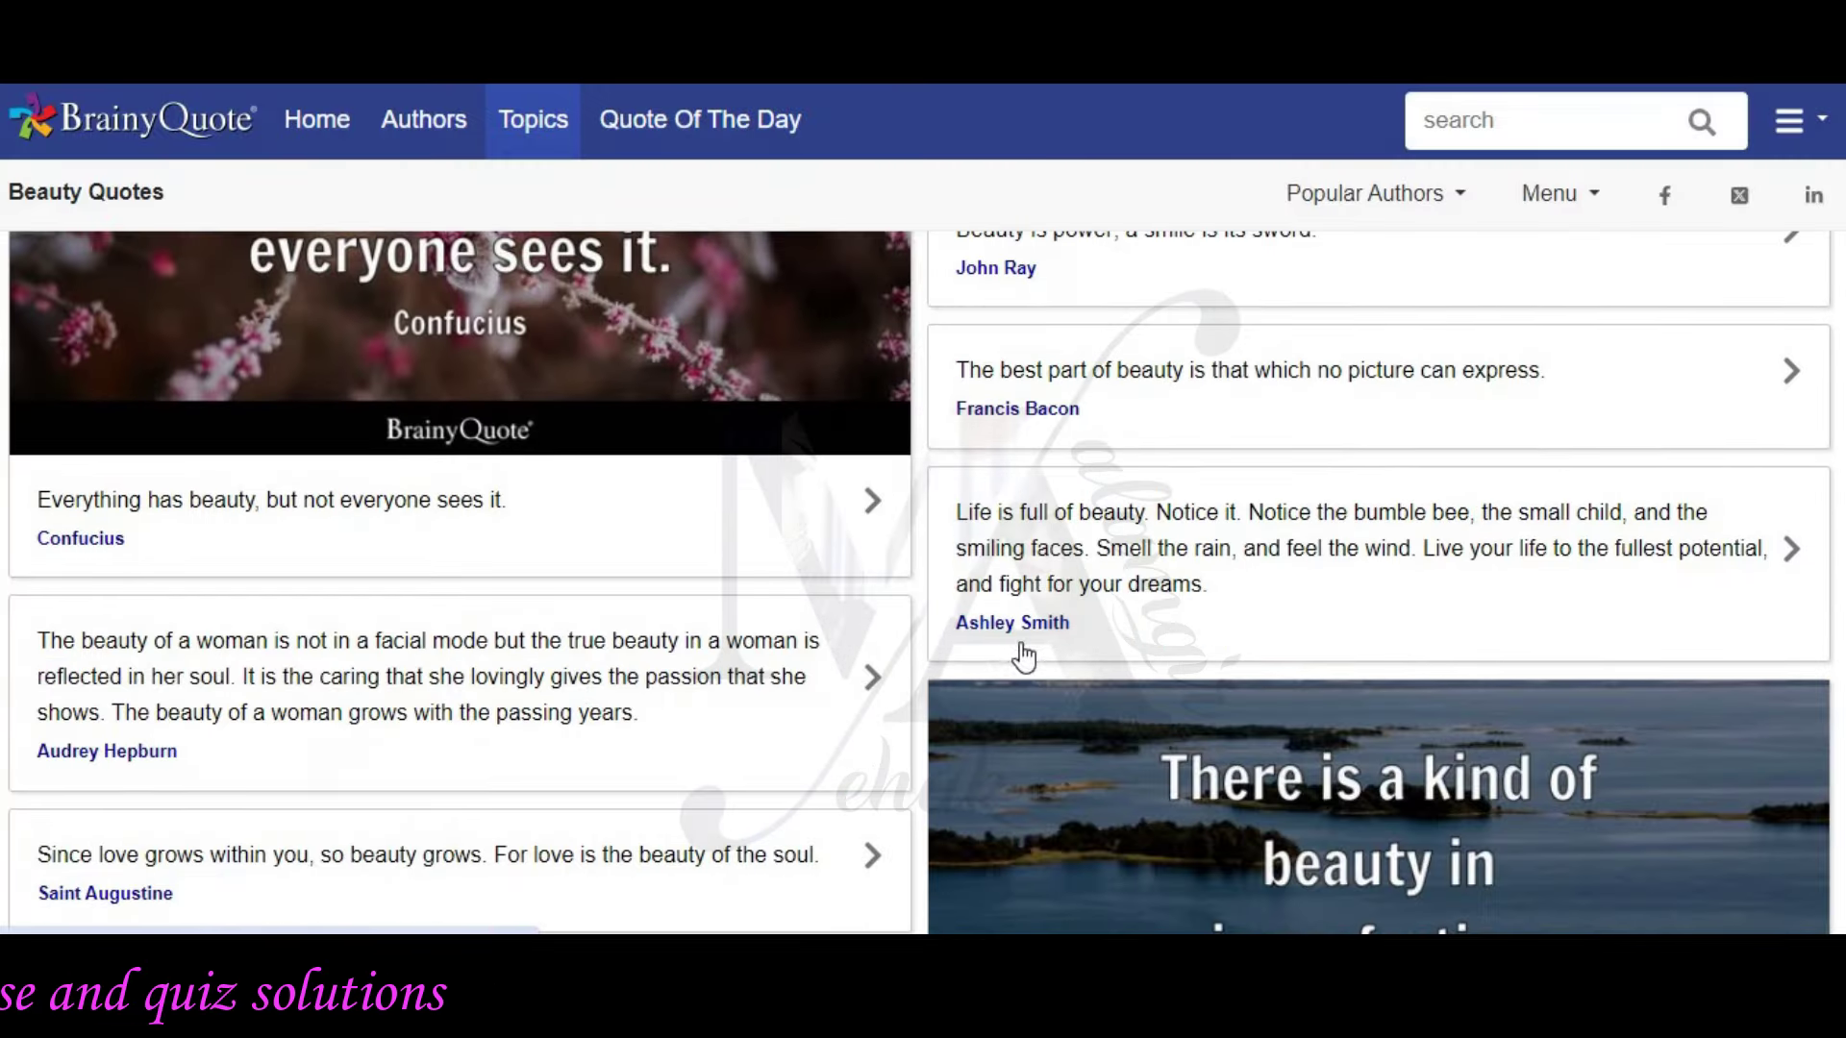
drag(1221, 577, 1009, 520)
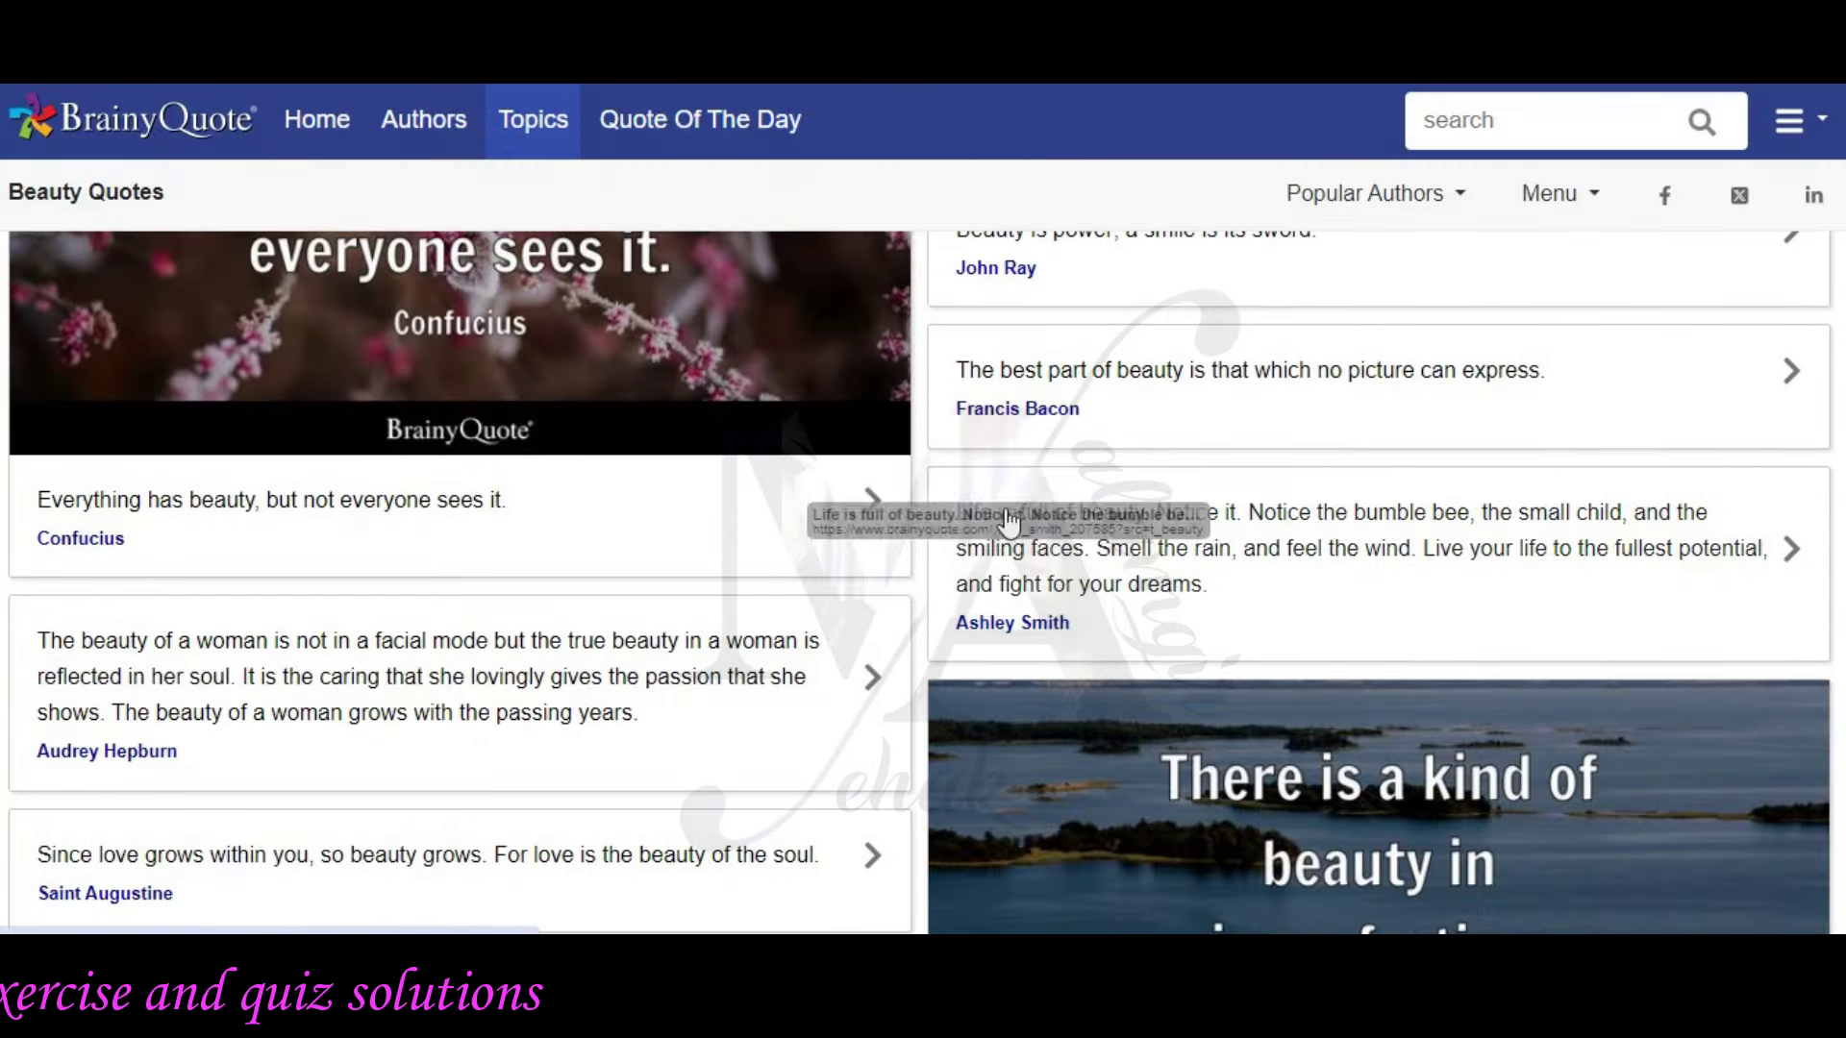
drag(1149, 569, 1144, 572)
right_click(1144, 572)
scroll(1121, 684, down, 2)
click(1067, 725)
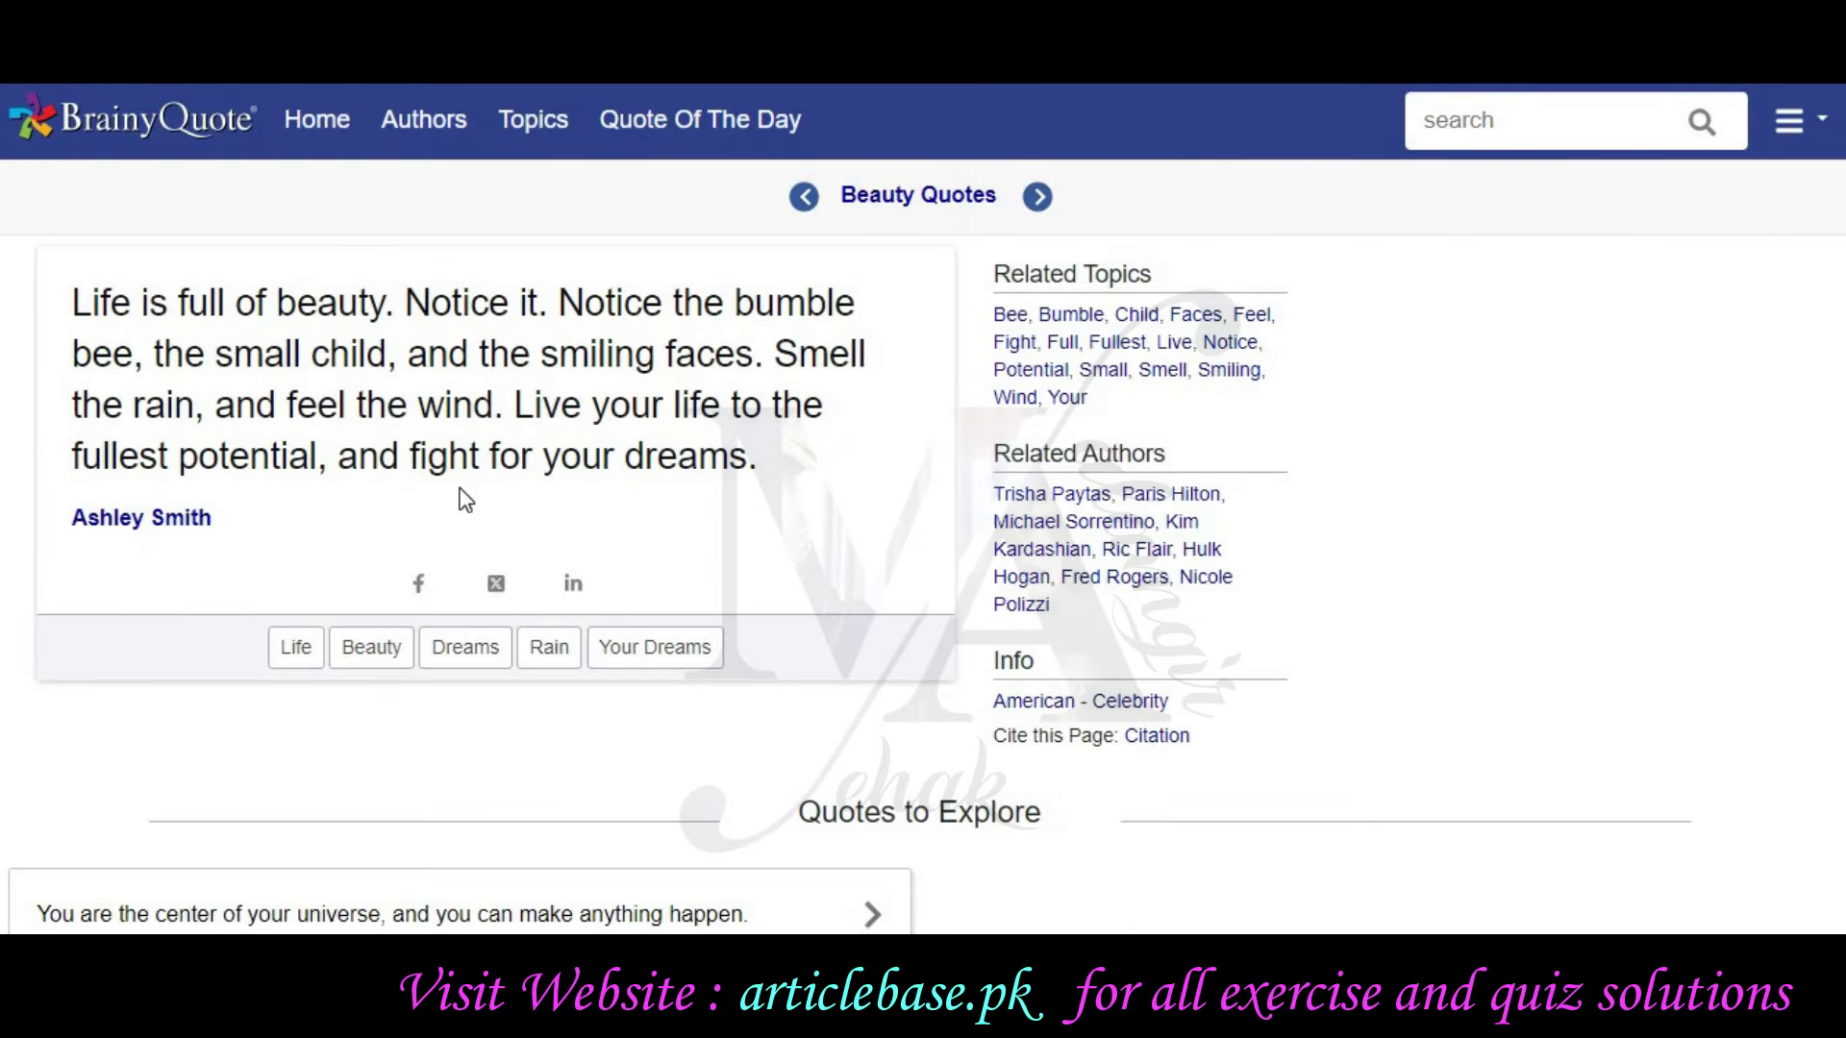
triple_click(650, 392)
key(ctrl+c)
right_click(698, 410)
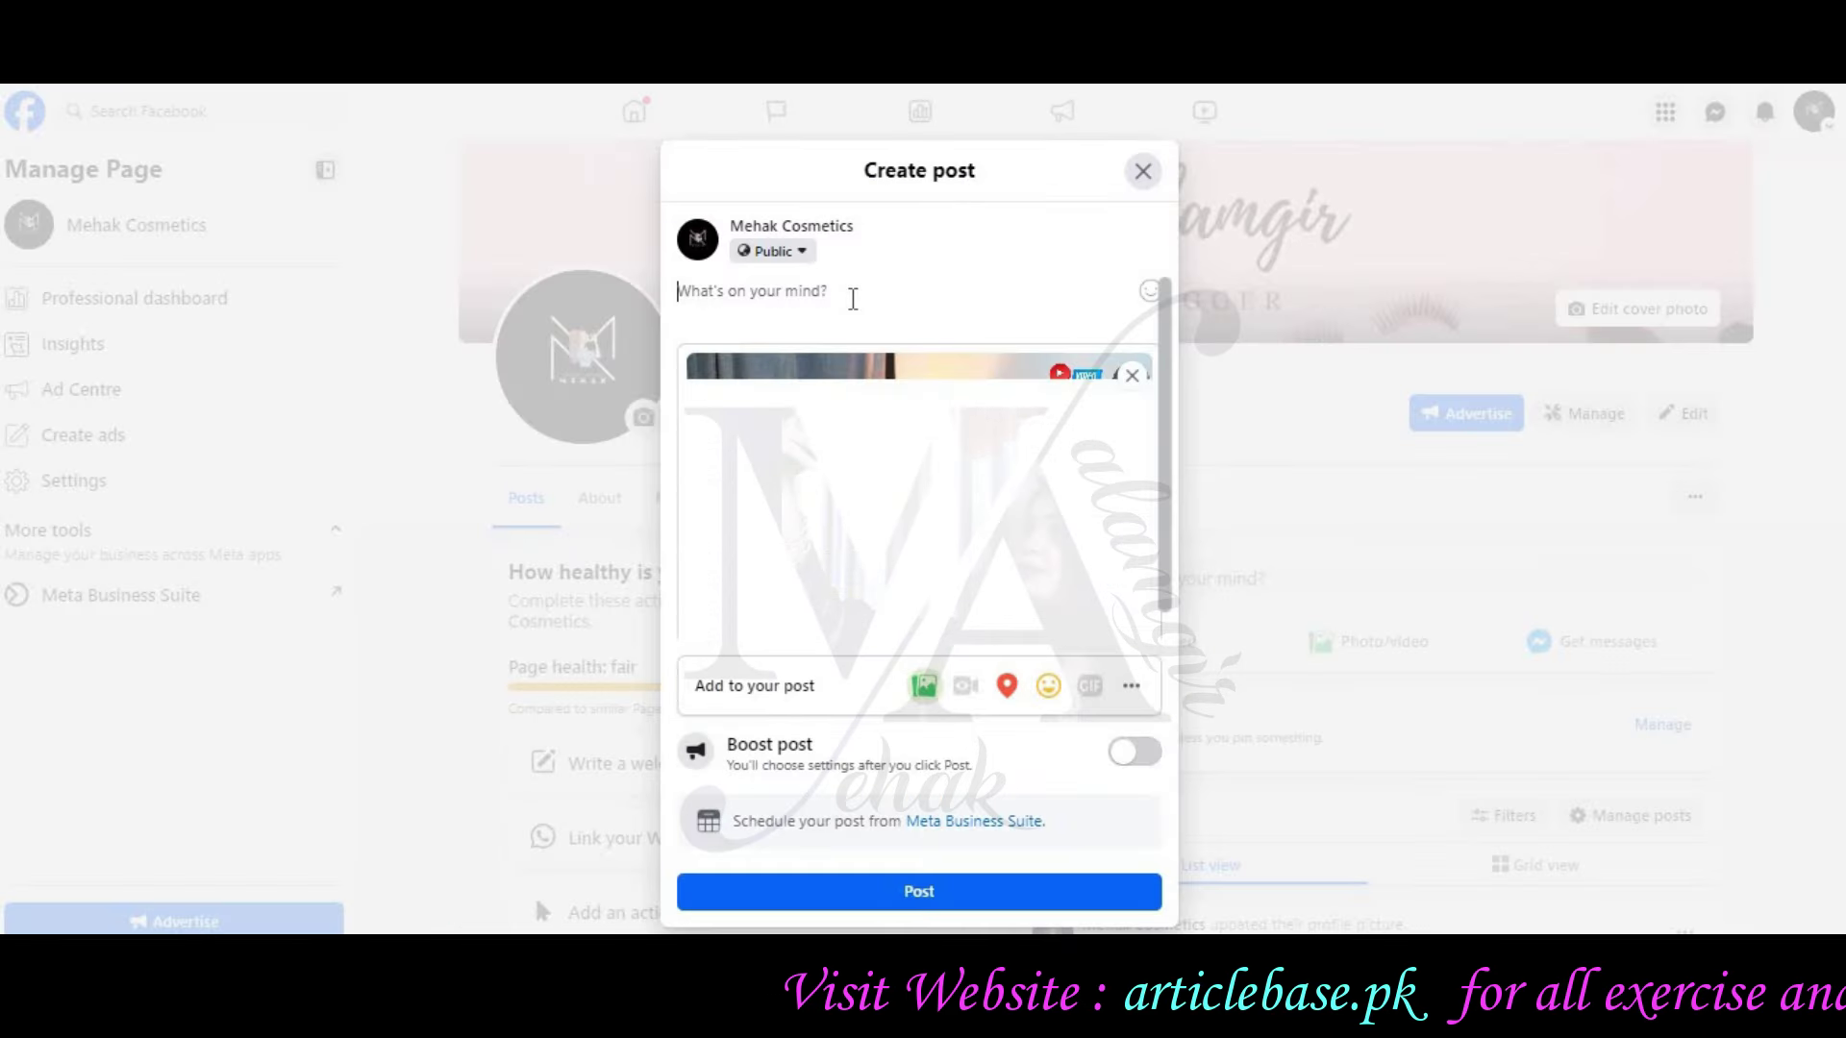
right_click(857, 297)
click(939, 568)
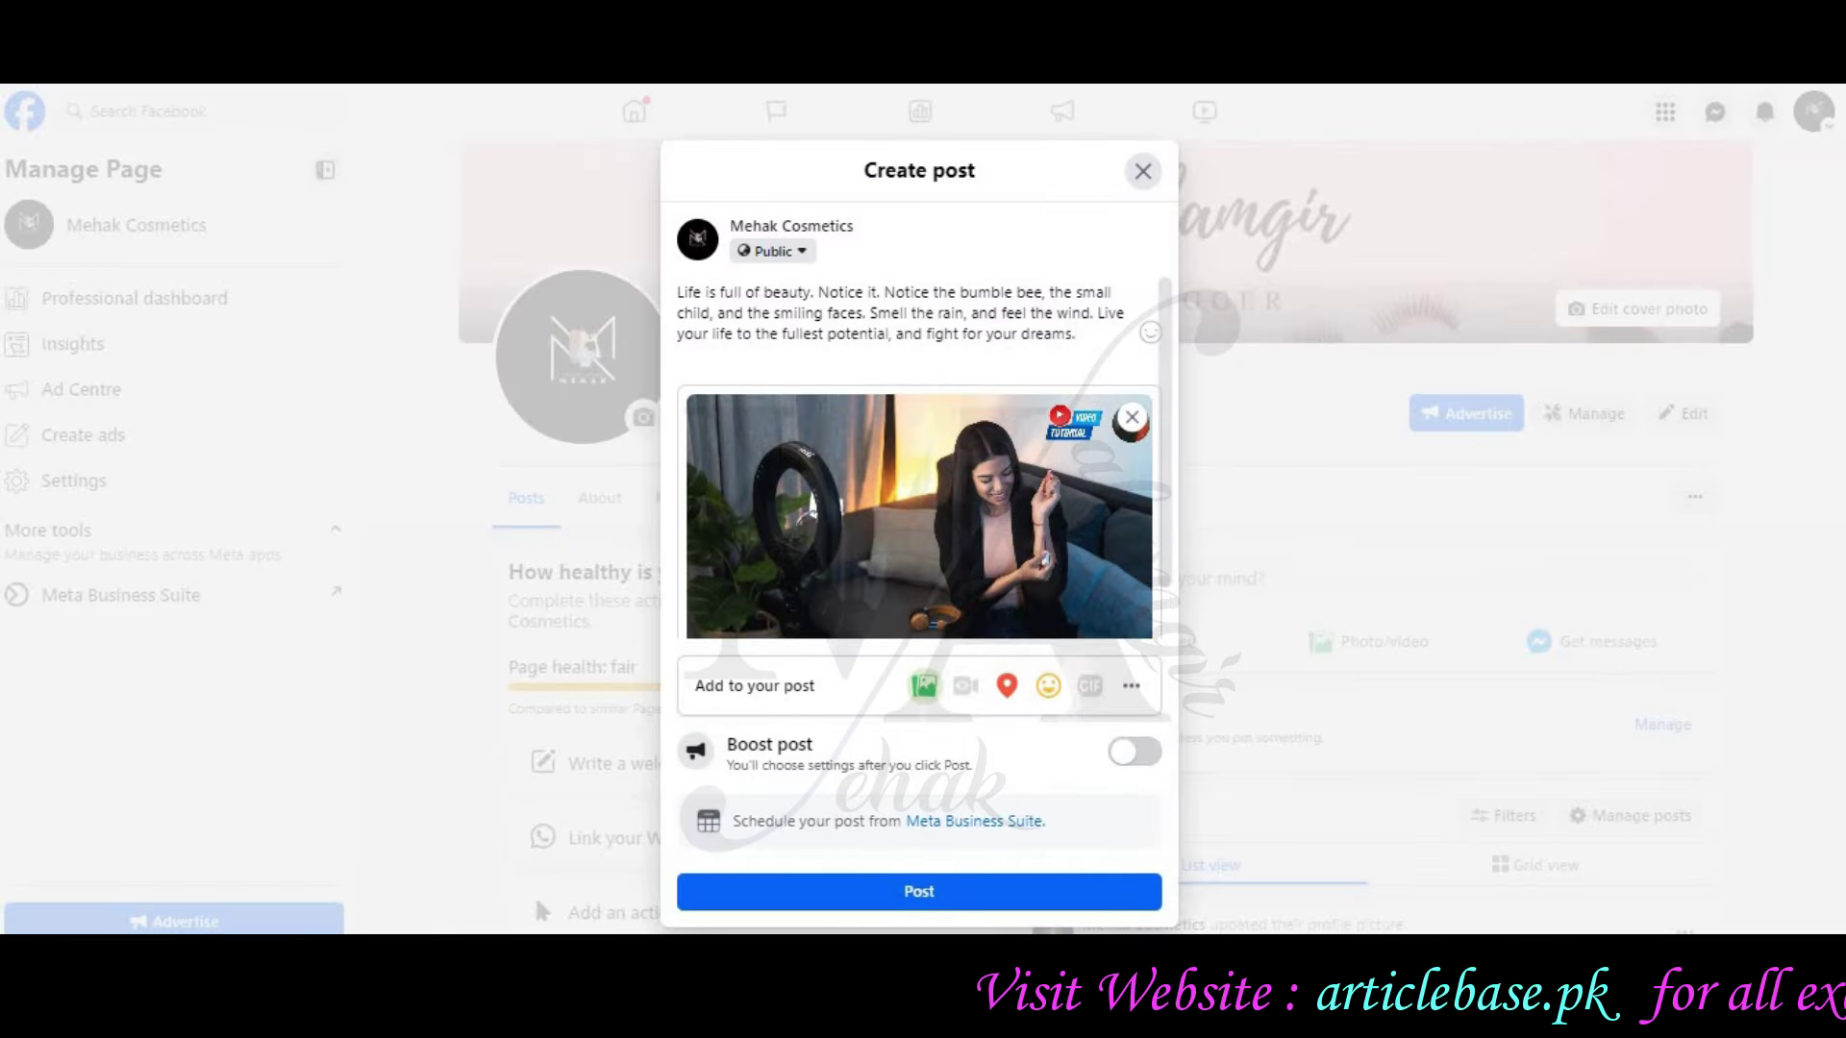
Step: Start a new line below "Publish the post on the Facebook page." in the Word document and publish the Makeup Tutorial post on Facebook
key(alt+Tab)
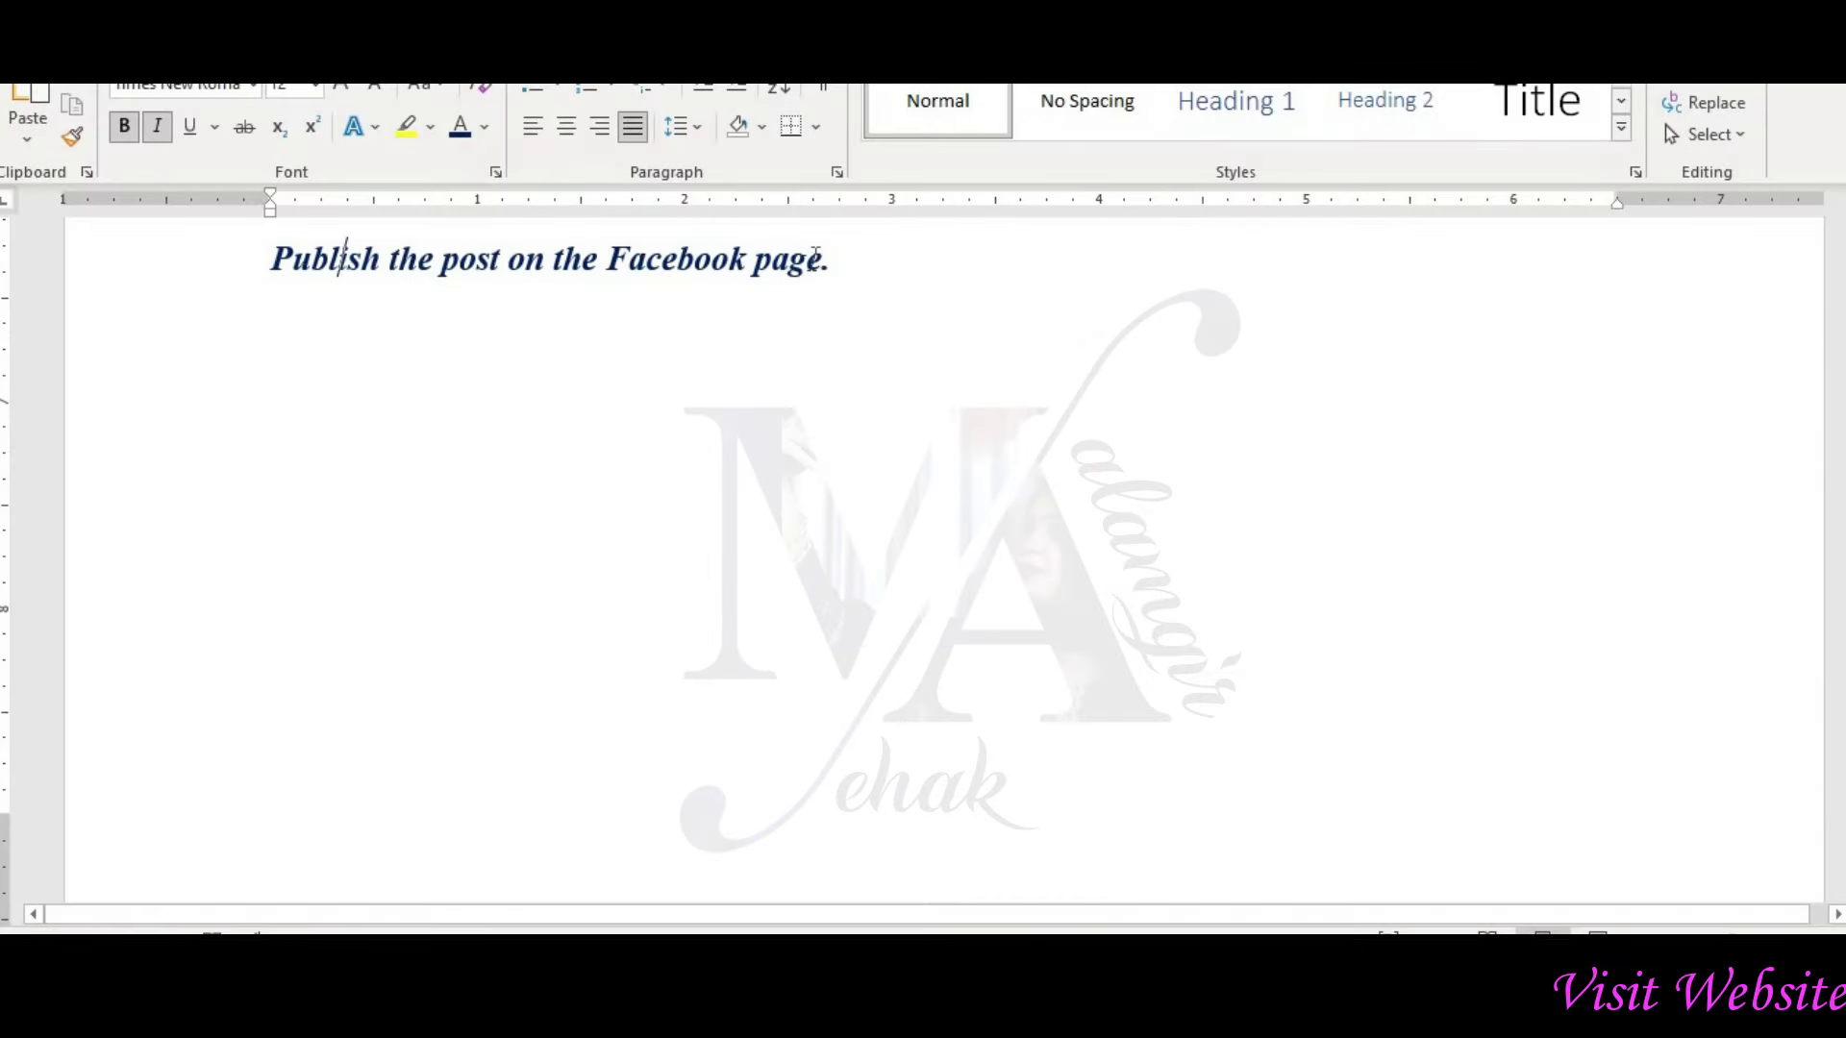
key(Return)
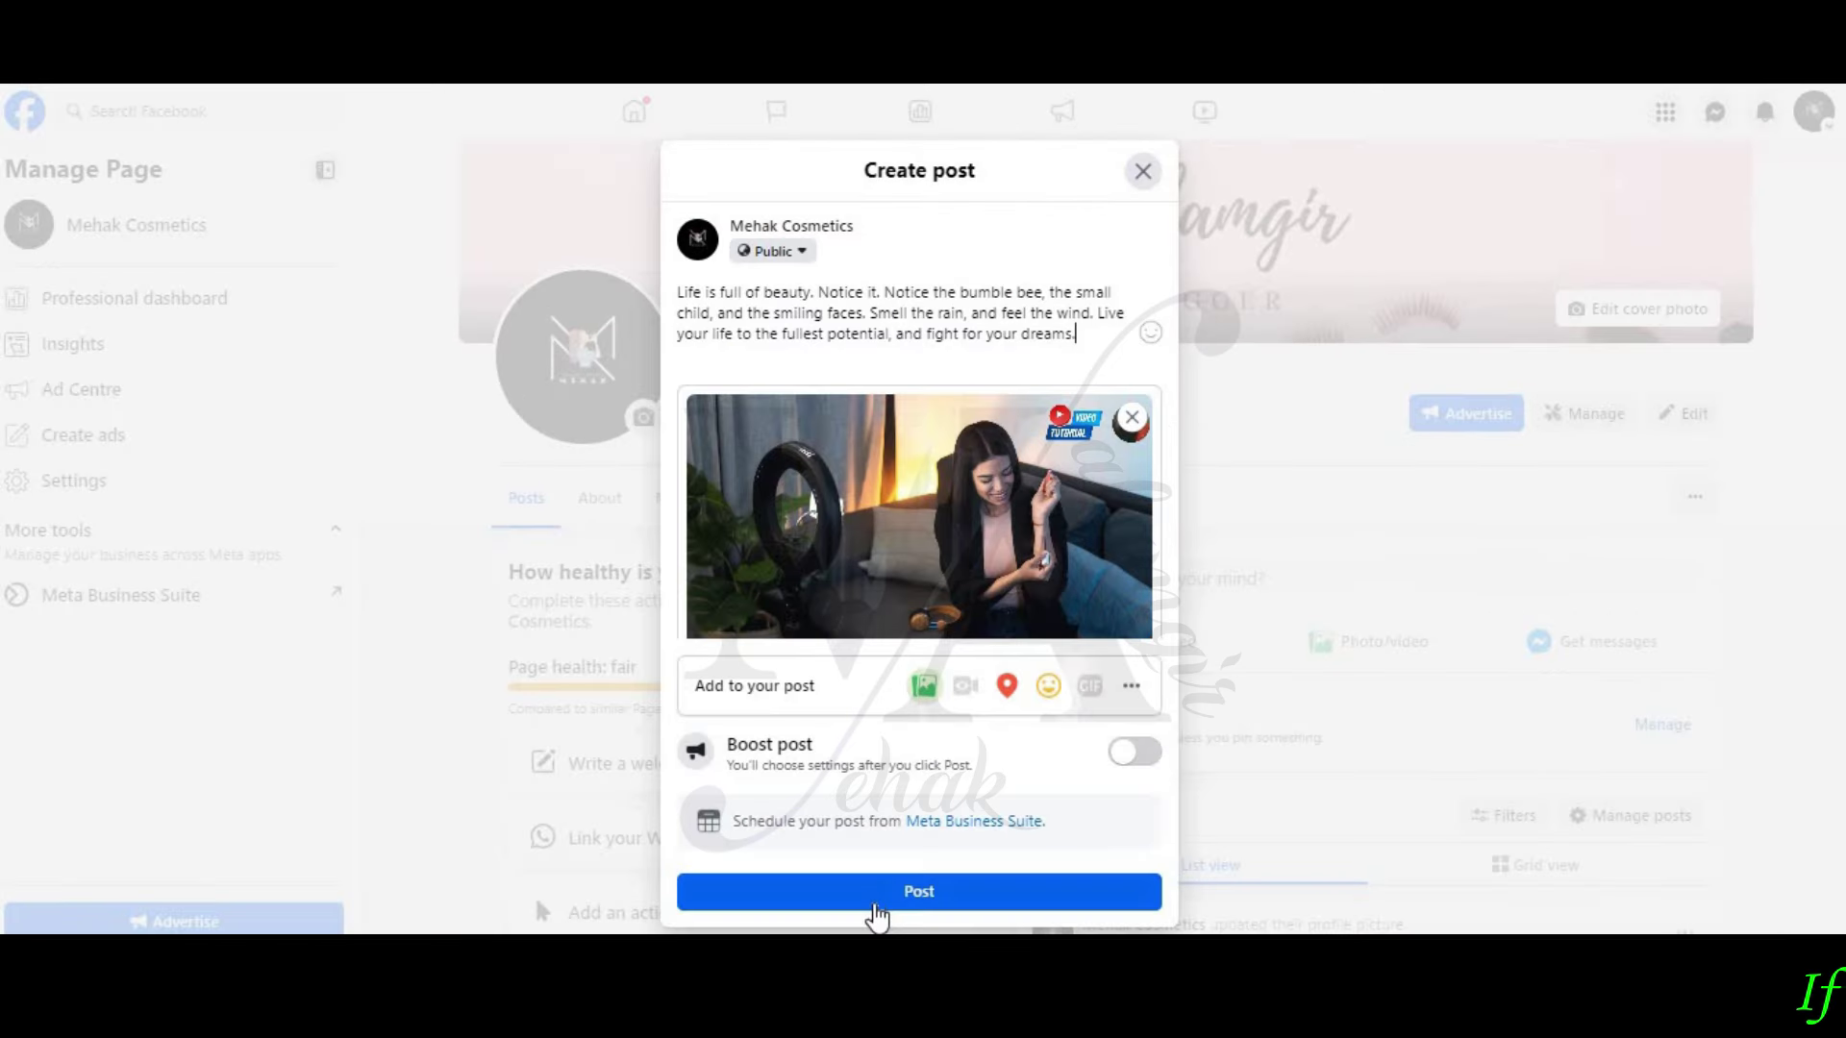
click(870, 894)
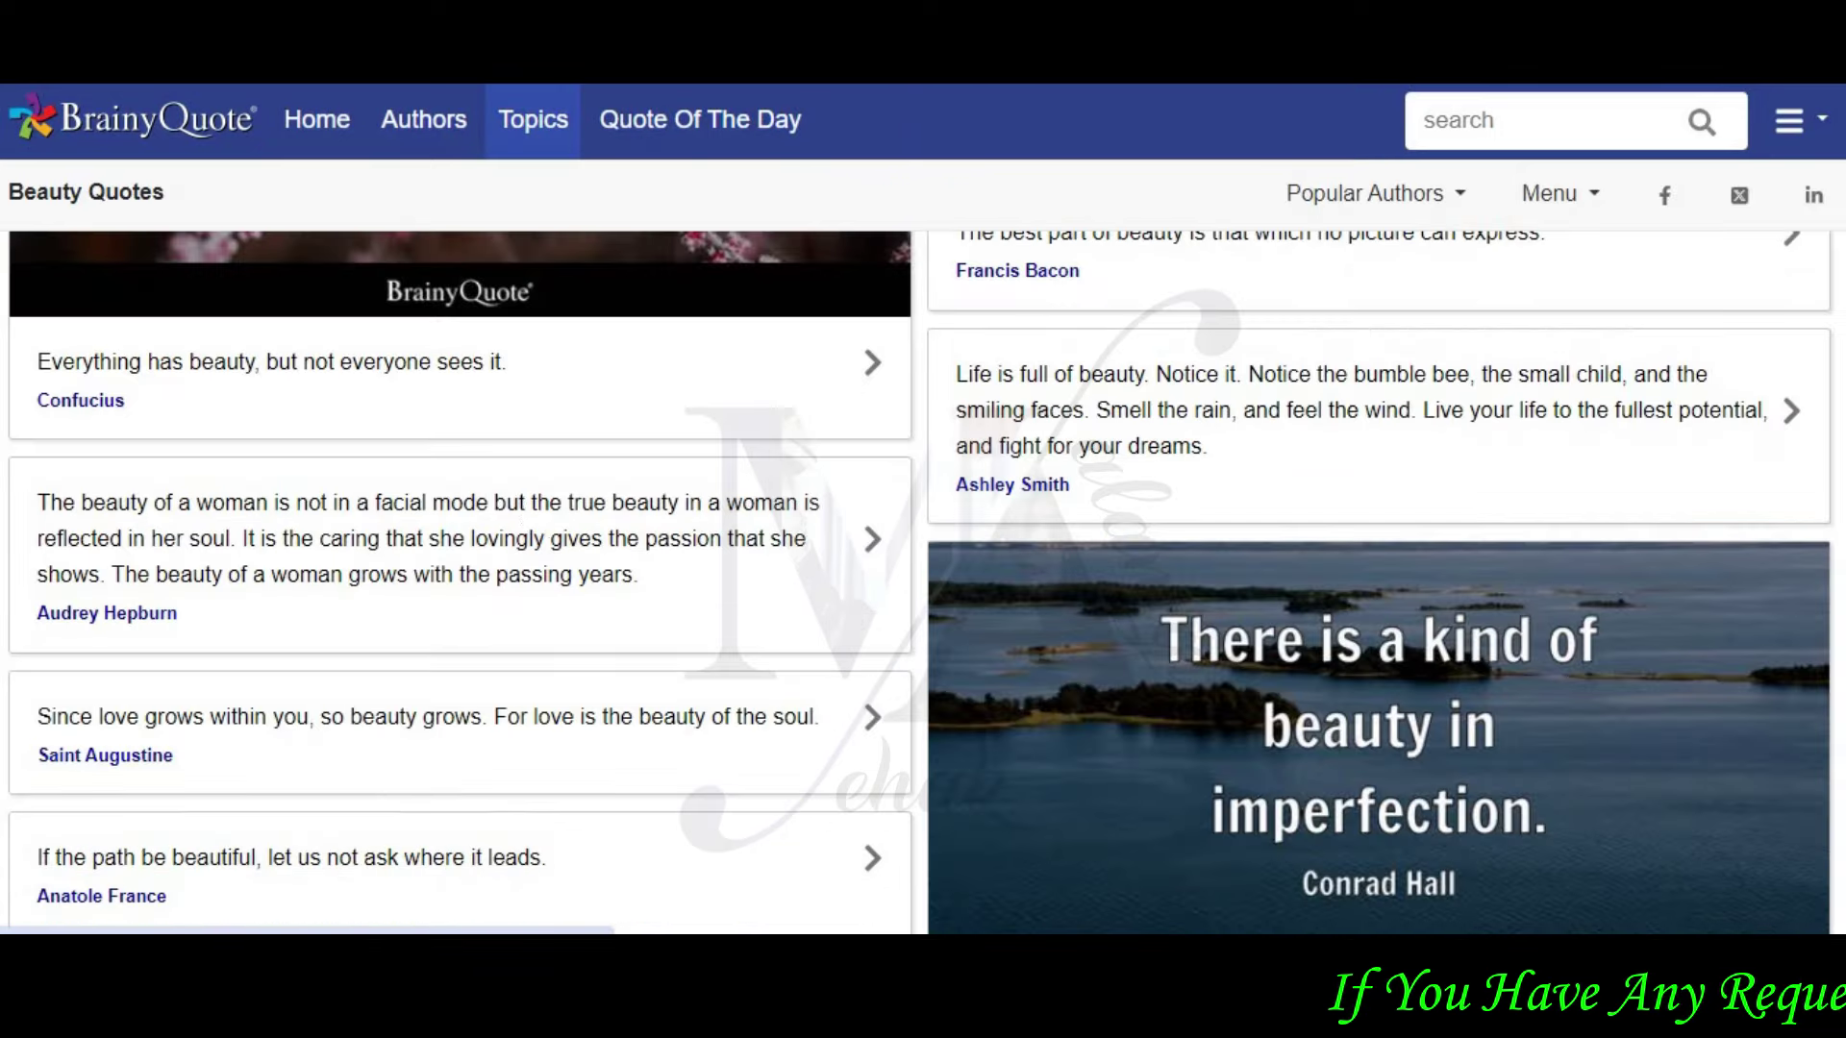
Step: Look through more beauty quotes on BrainyQuote and search Google for "giveaway quotes"
scroll(541, 511, down, 8)
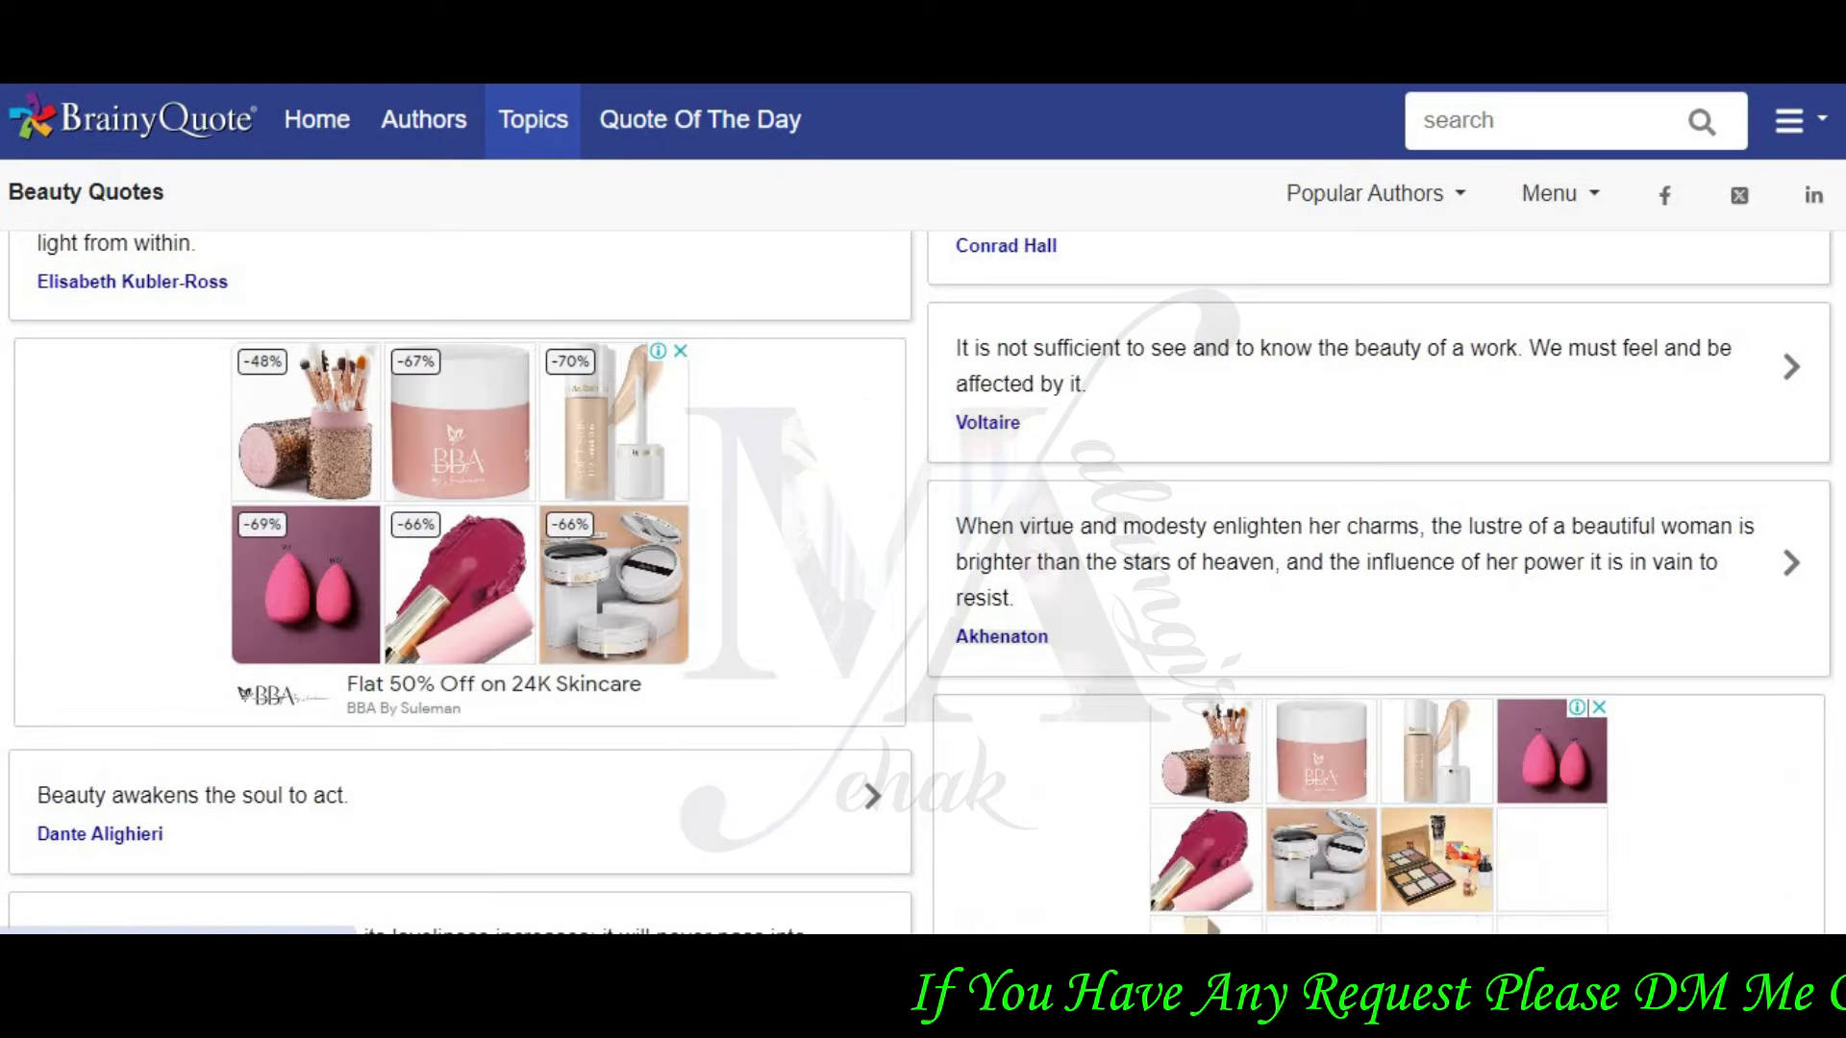
text(givew)
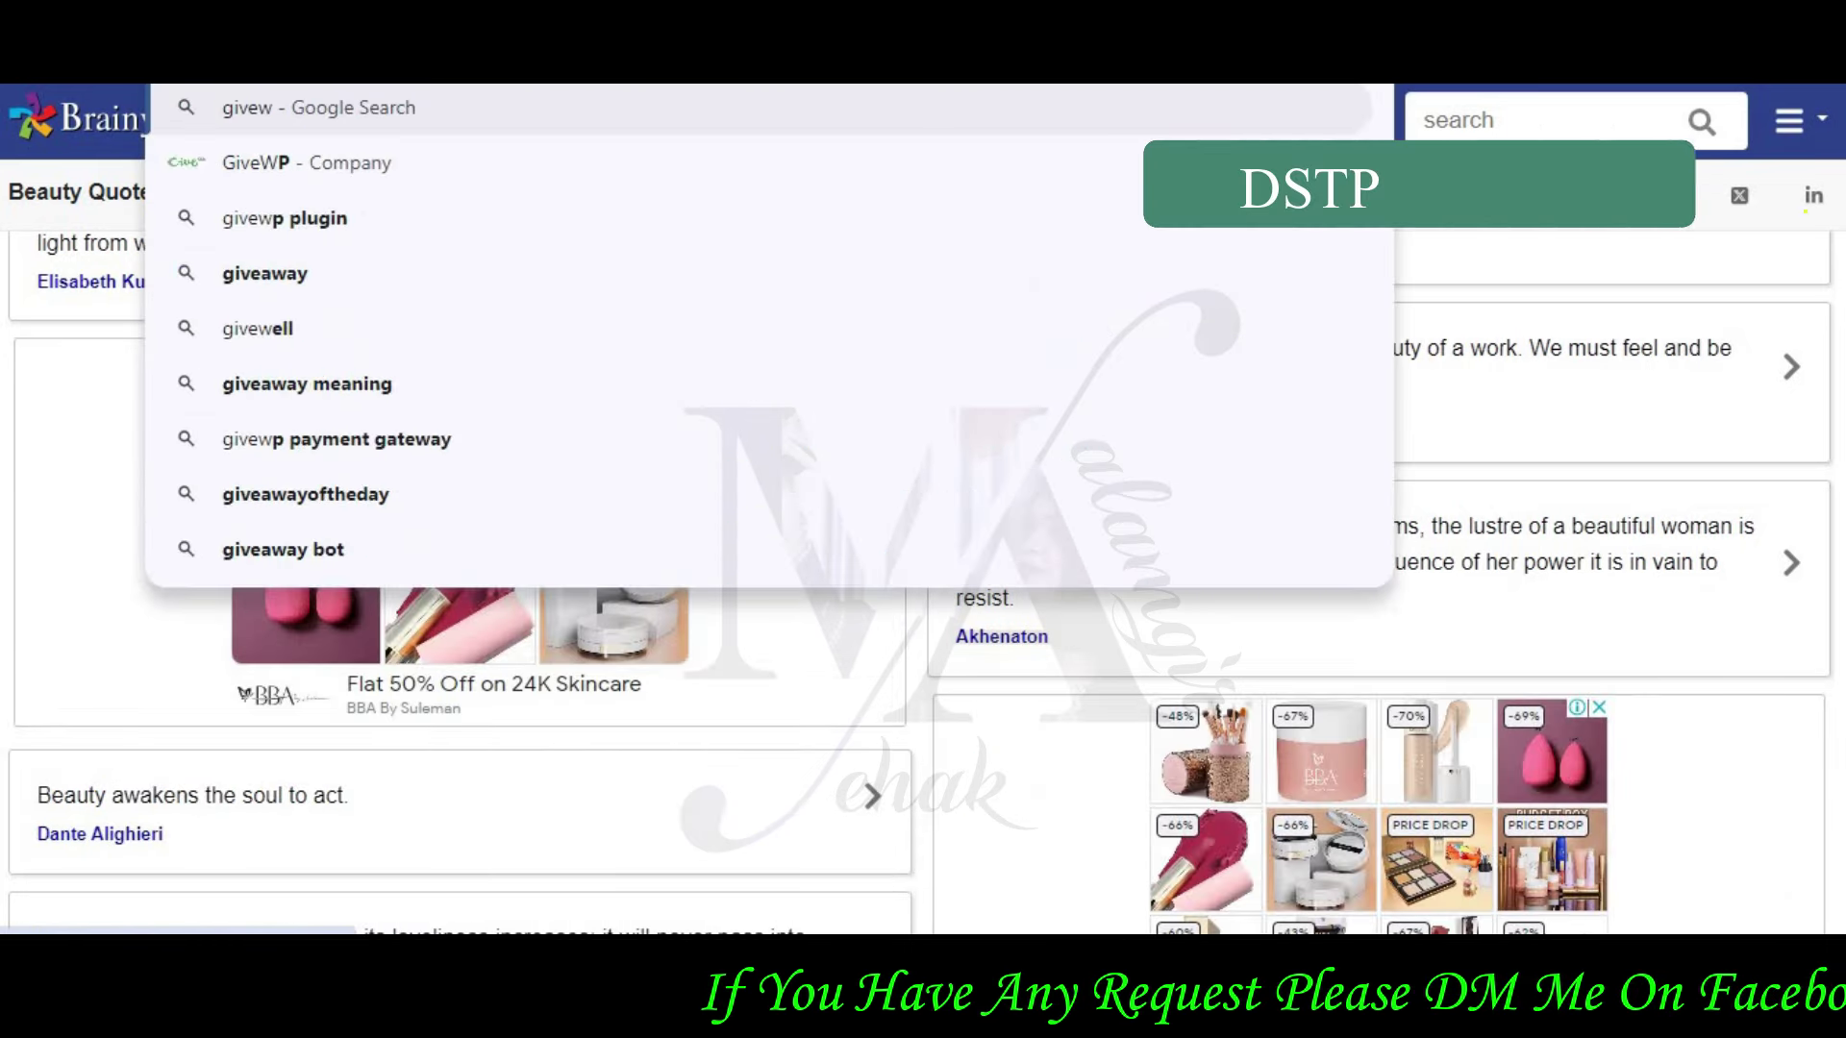
key(BackSpace)
text(away)
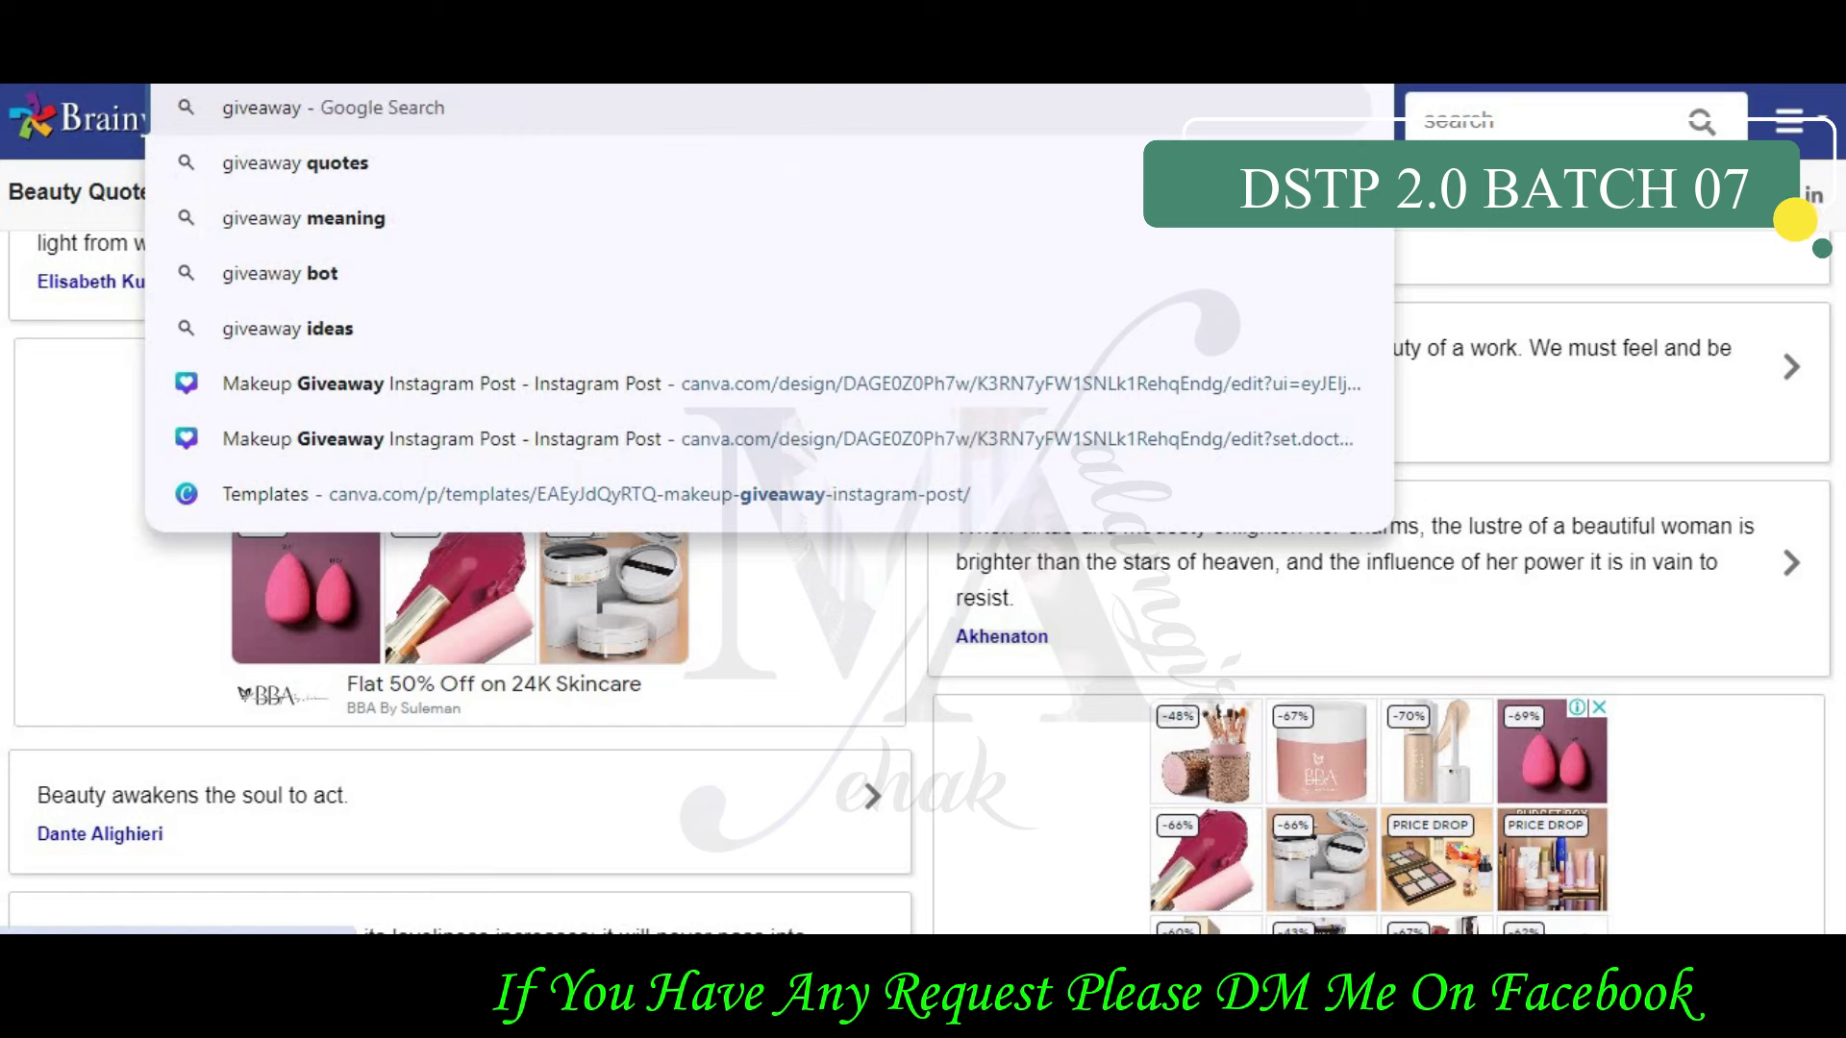
text( quotes)
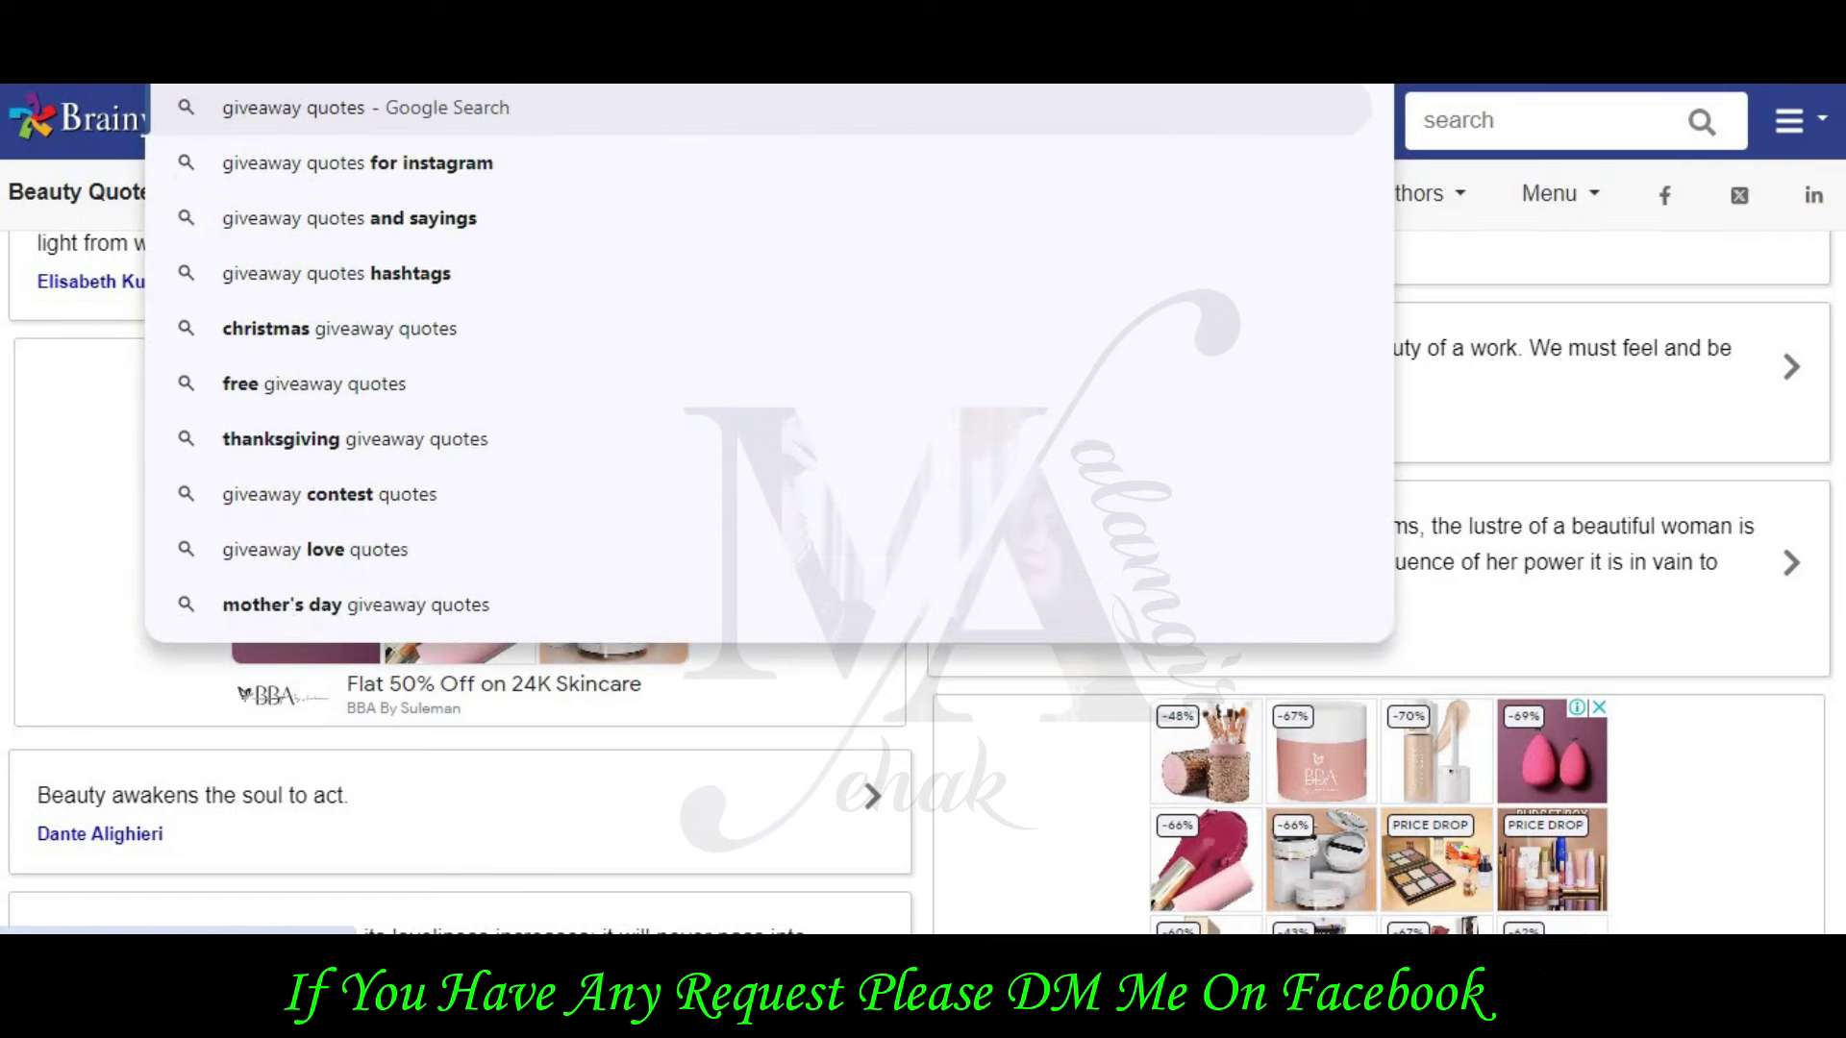
click(686, 223)
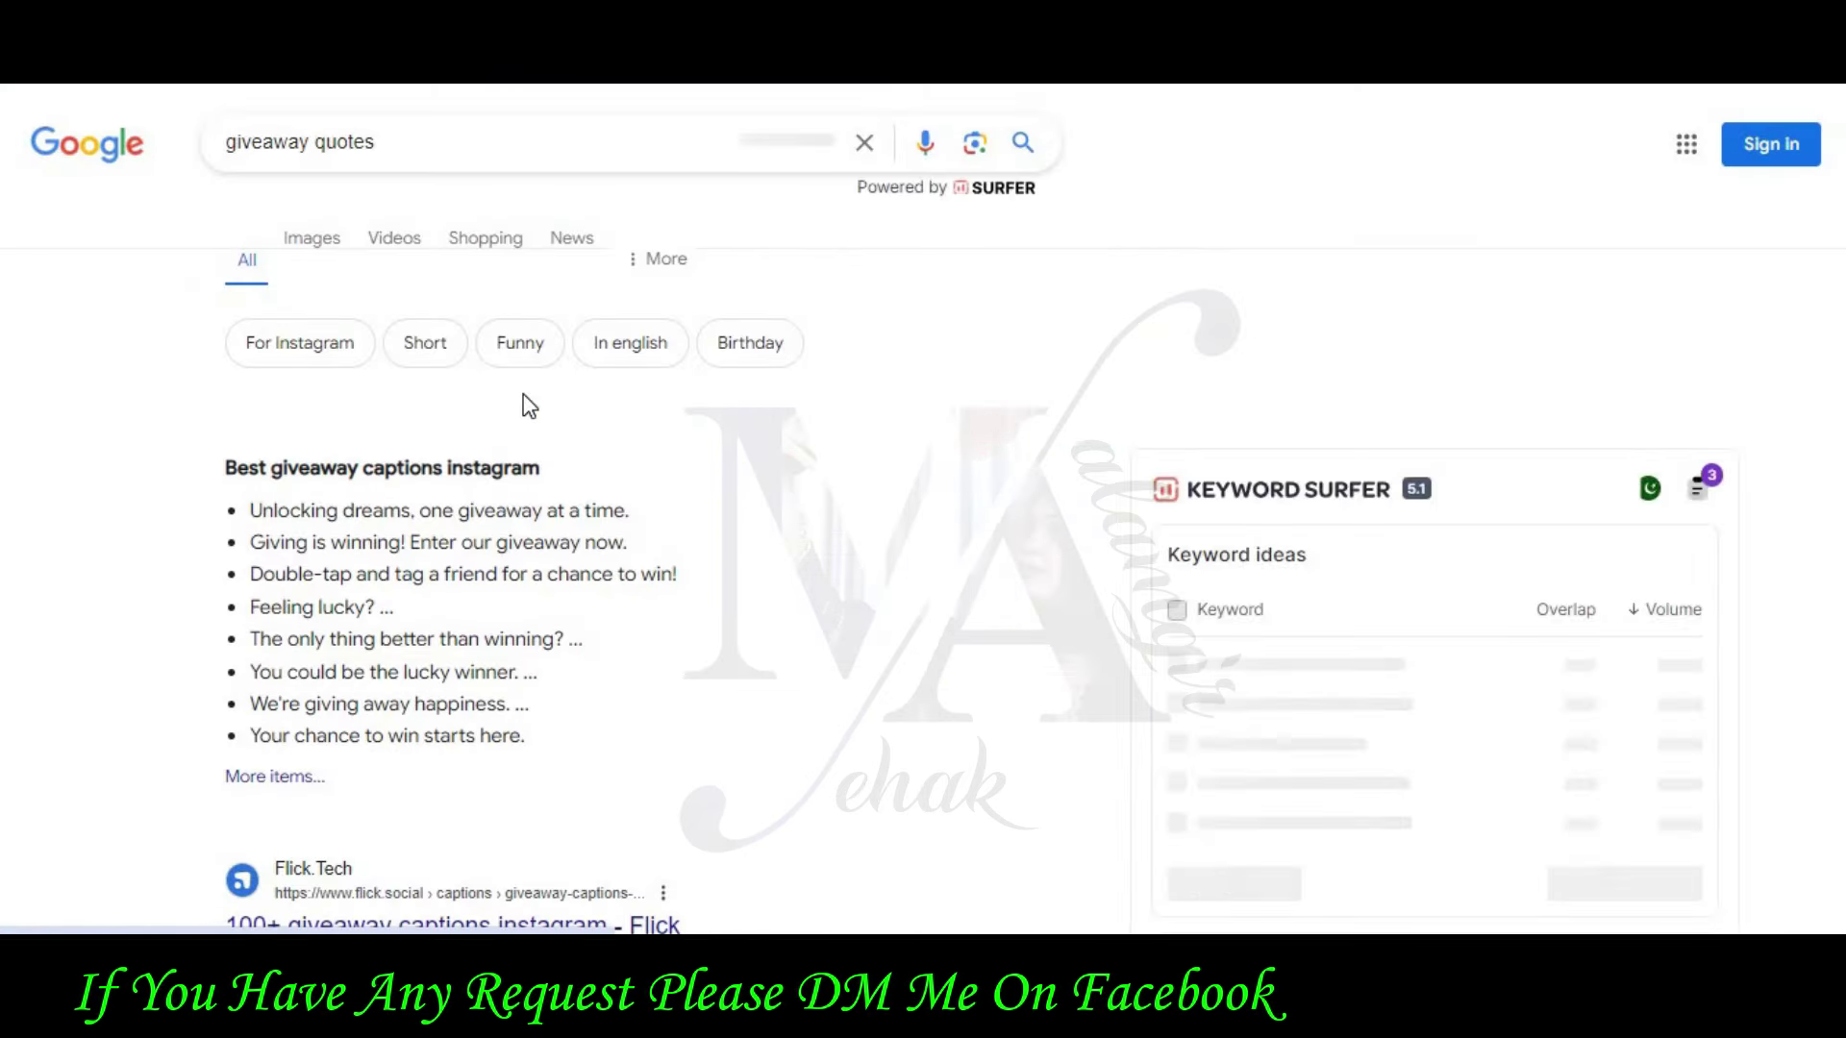
Step: Select the caption "Unlocking dreams, one giveaway at a time." in the list of best giveaway captions
scroll(327, 386, down, 2)
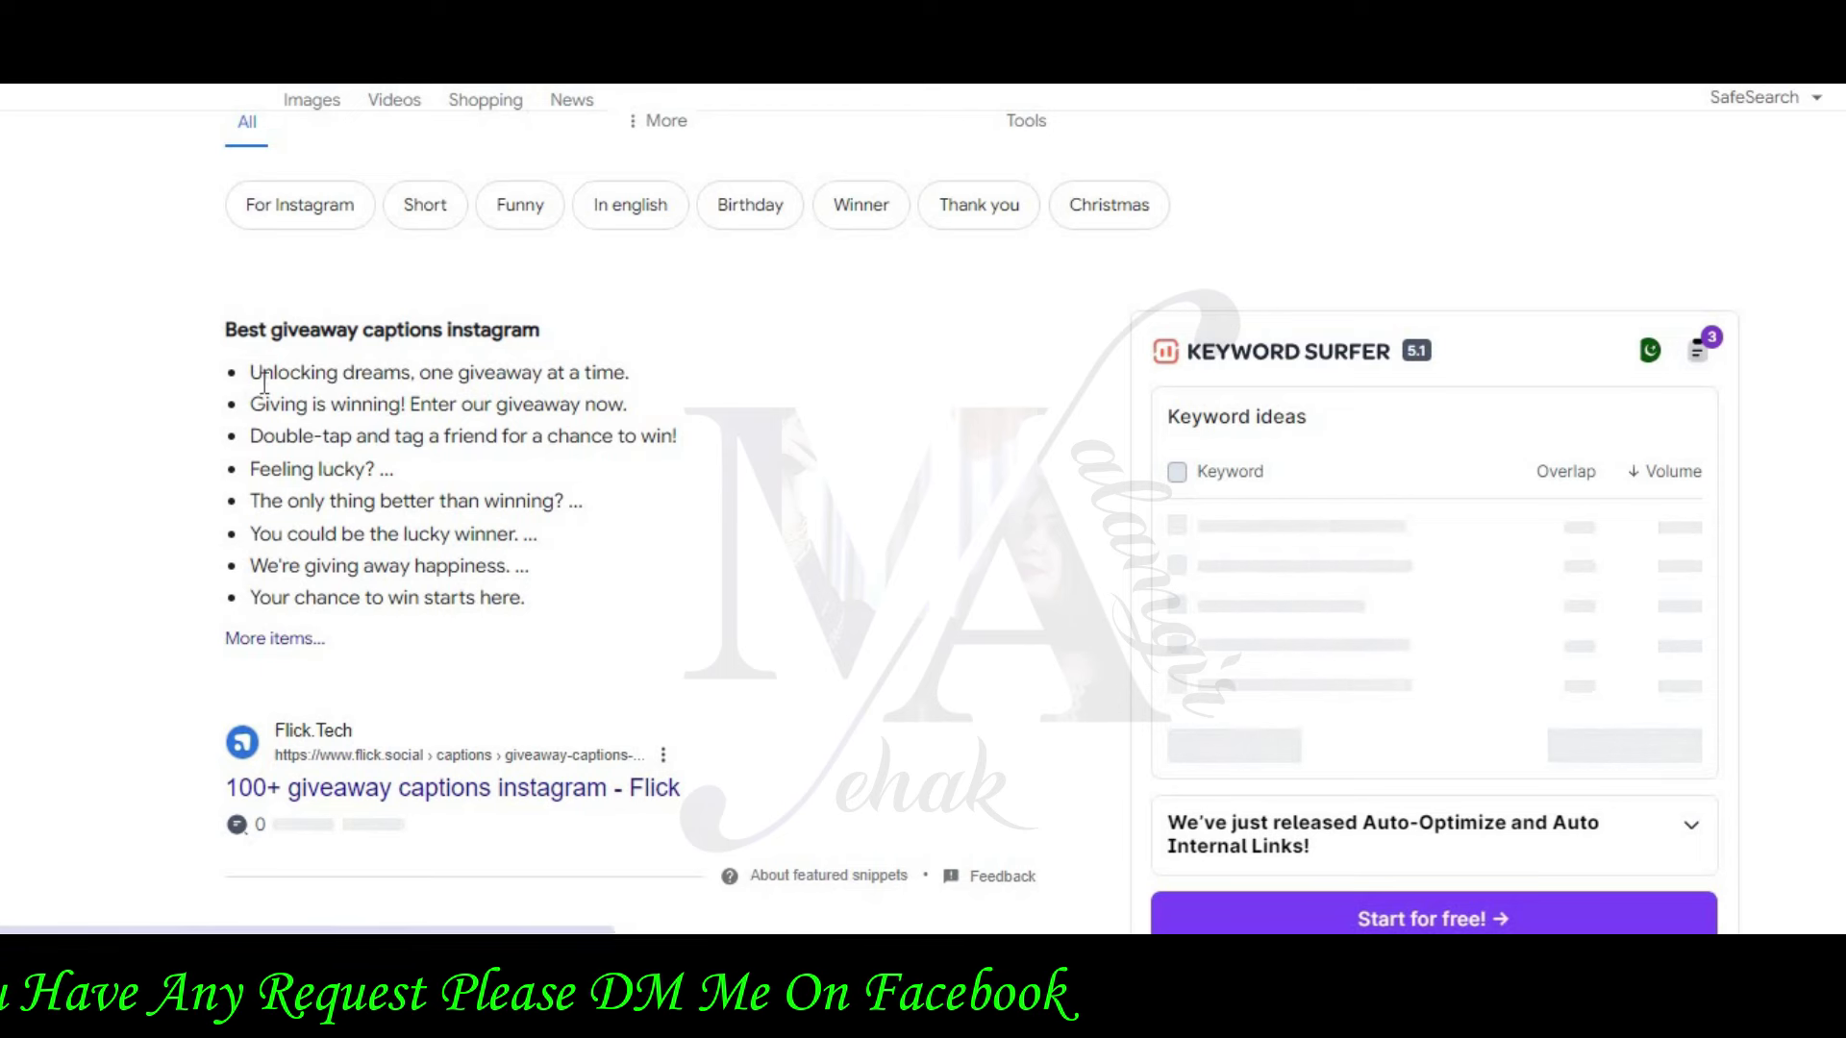
drag(557, 382, 558, 379)
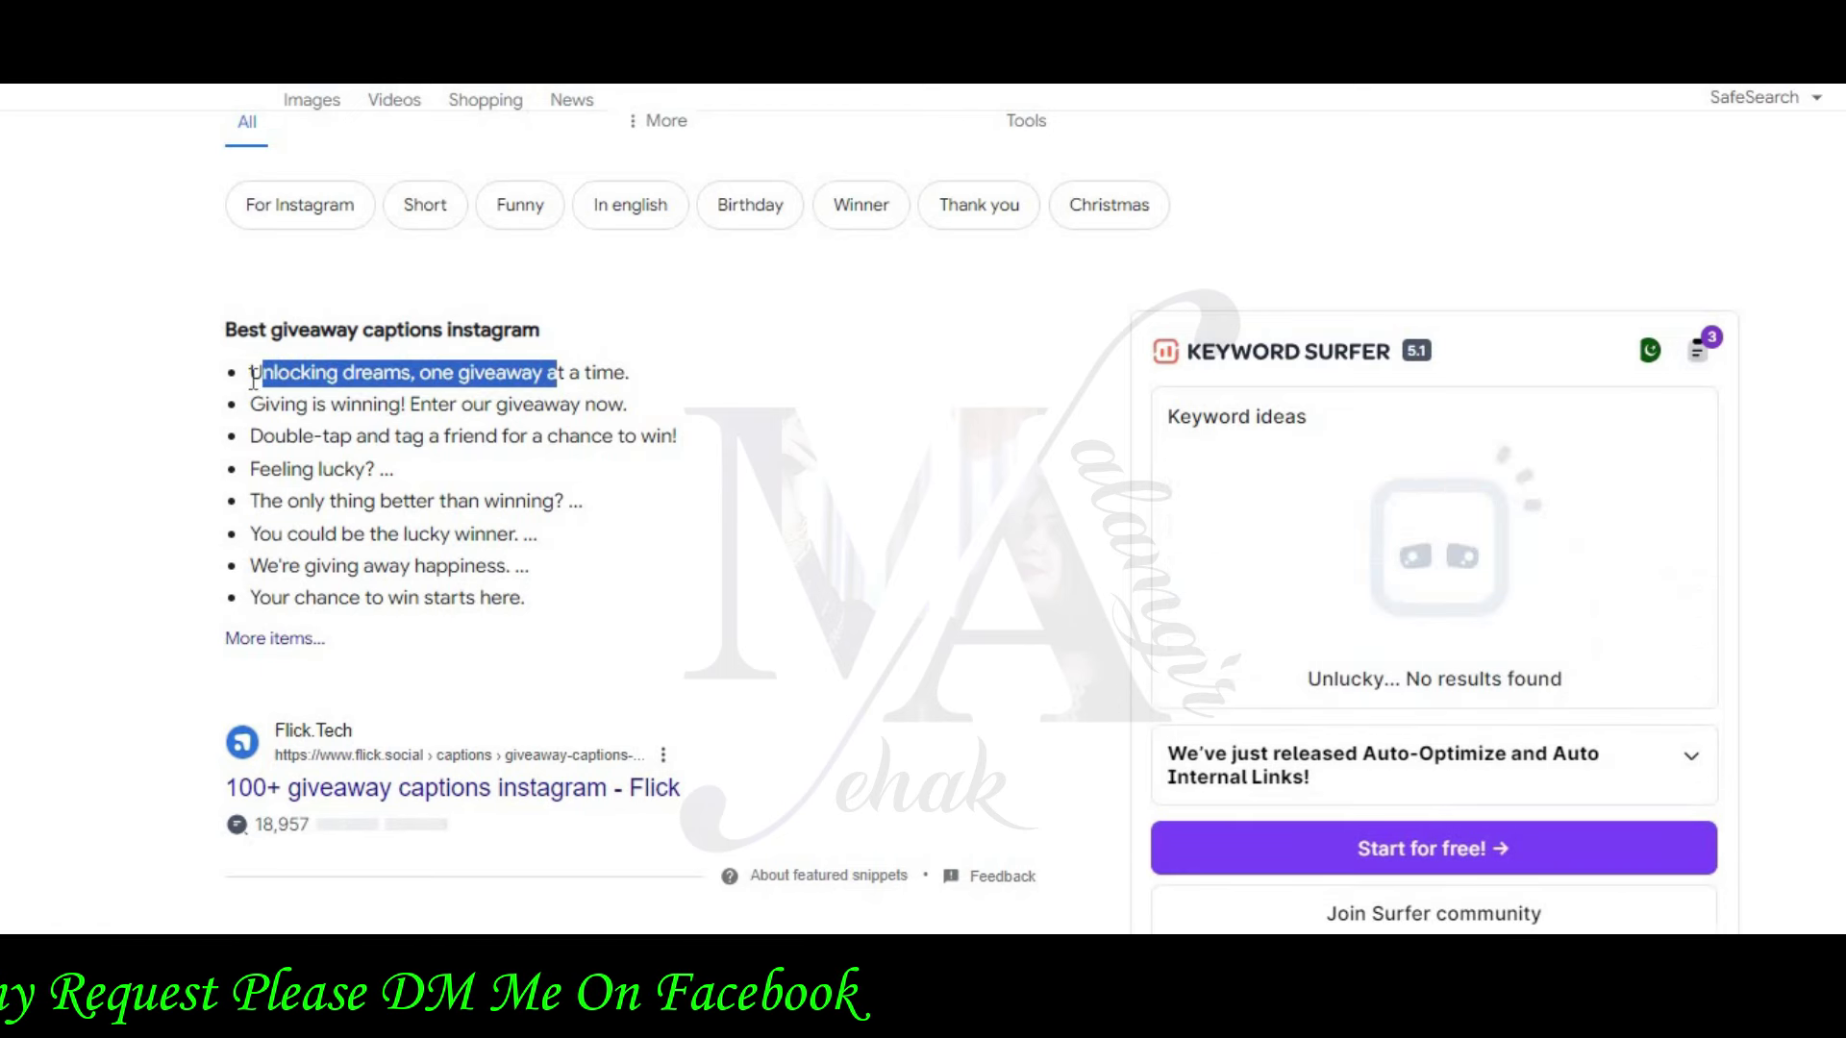